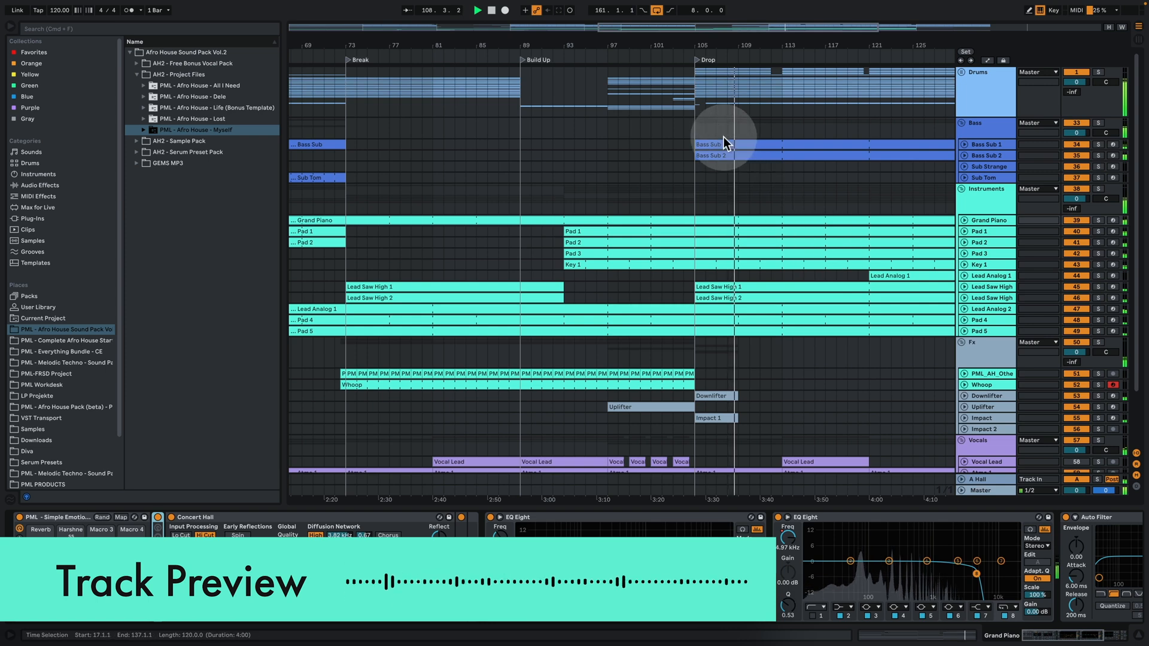
Open the Bass Sub clip at the second drop to examine its MIDI notes, and return to the arrangement
{"action": "double_click", "coordinate": [730, 145]}
{"action": "left_click", "coordinate": [785, 182]}
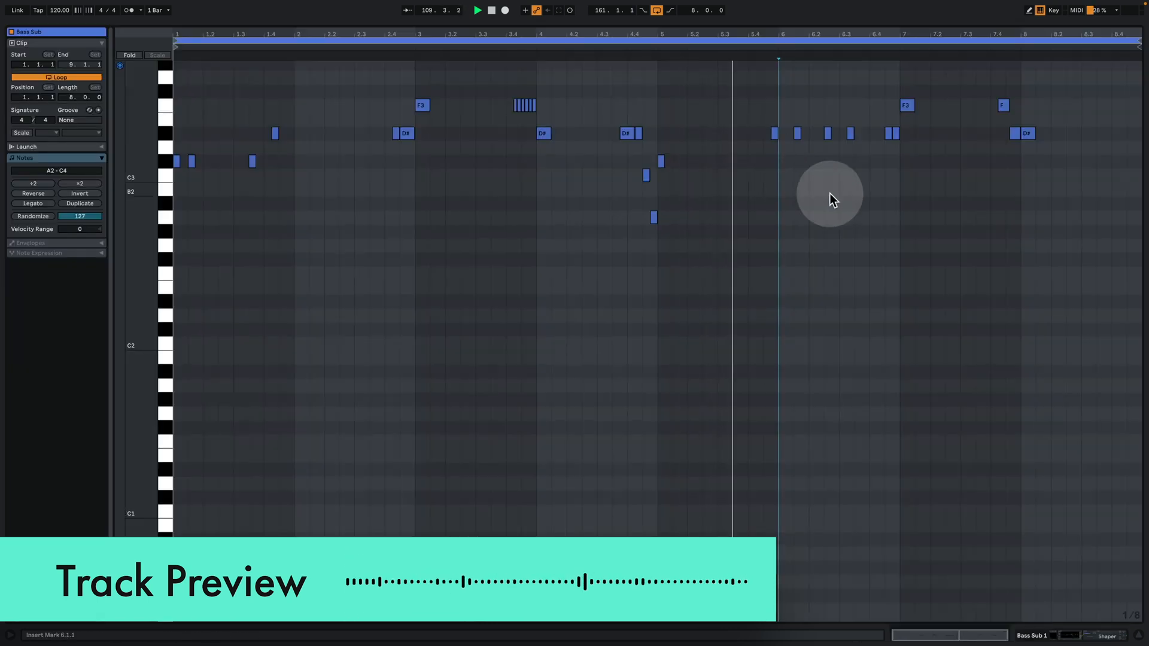
{"action": "left_click", "coordinate": [1047, 637]}
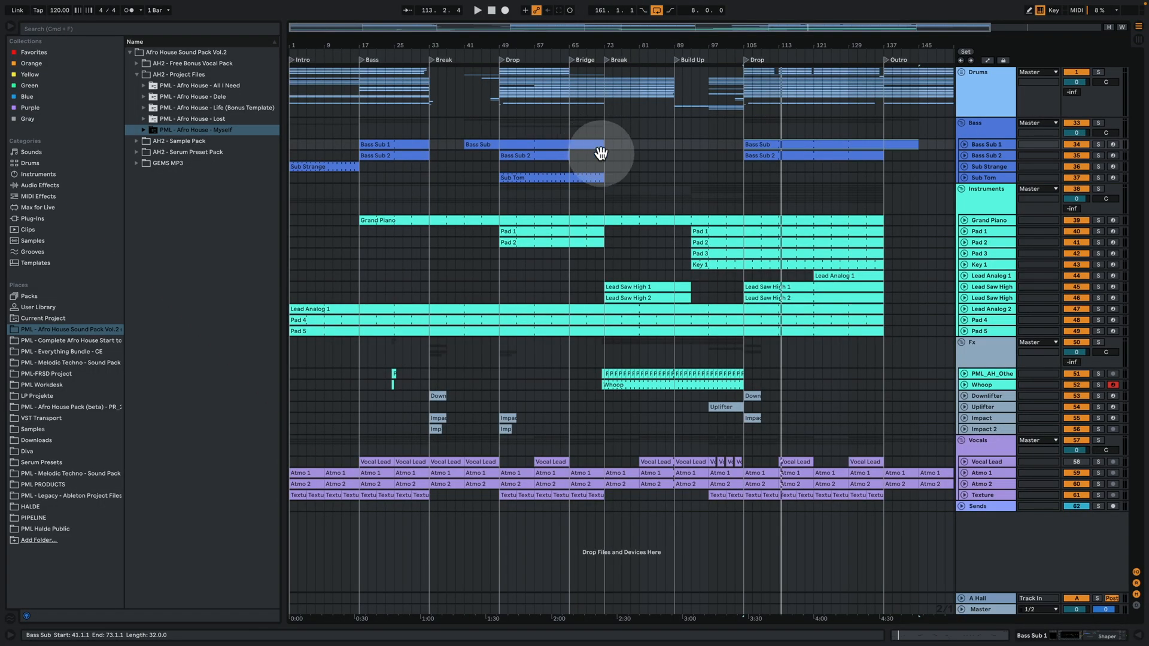
Play the arrangement from the start of the Intro section at bar 1
{"action": "left_click", "coordinate": [900, 447]}
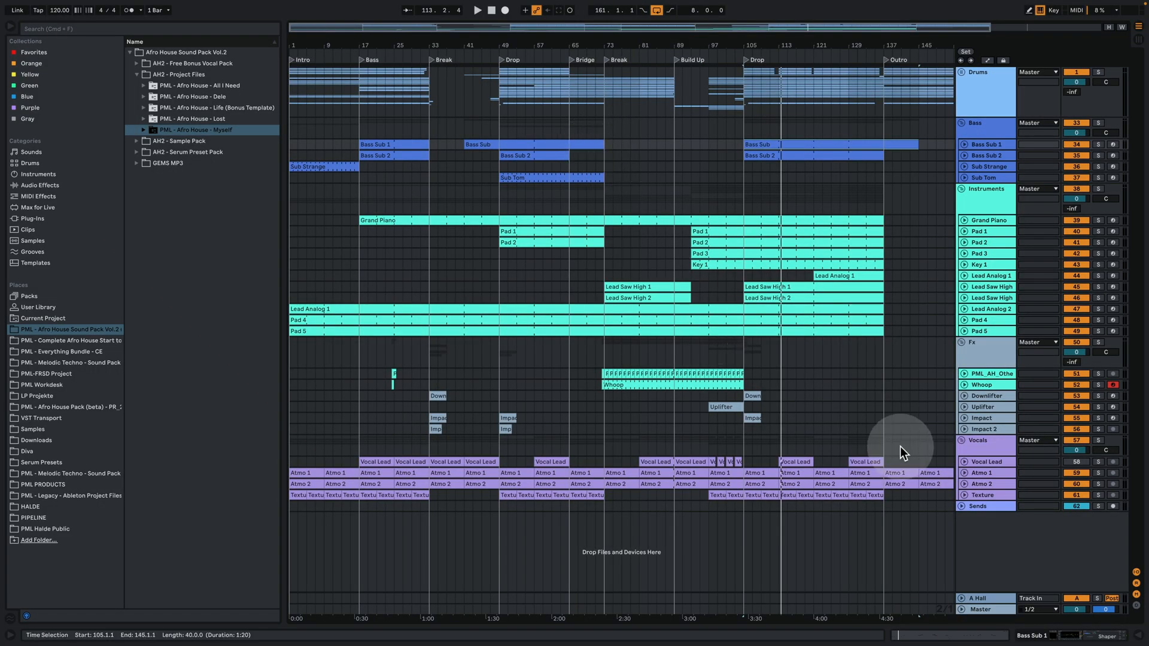
{"action": "left_click_drag", "start_coordinate": [790, 42], "coordinate": [789, 18]}
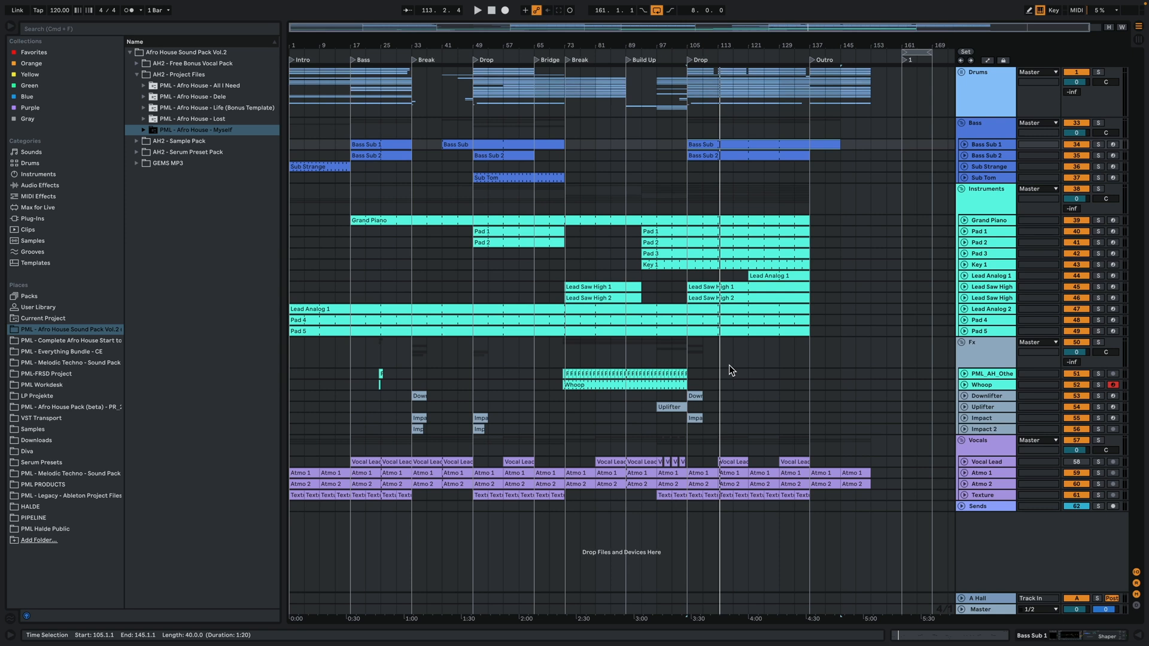
{"action": "left_click", "coordinate": [291, 78]}
{"action": "key", "text": "space"}
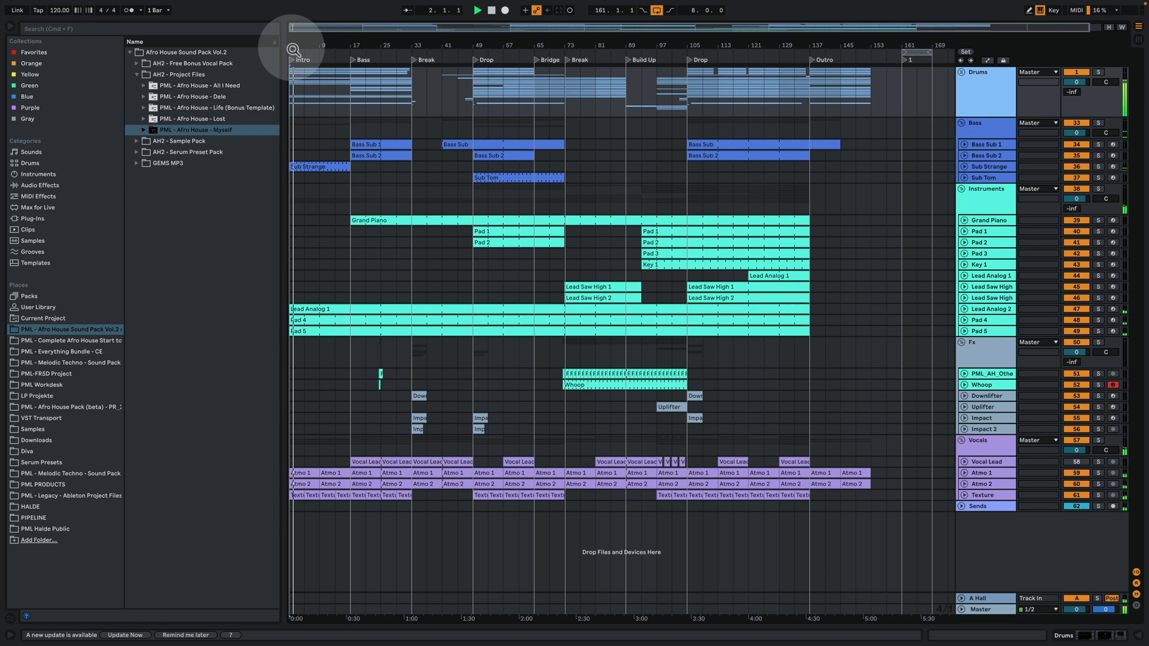
{"action": "left_click_drag", "start_coordinate": [299, 45], "coordinate": [299, 52]}
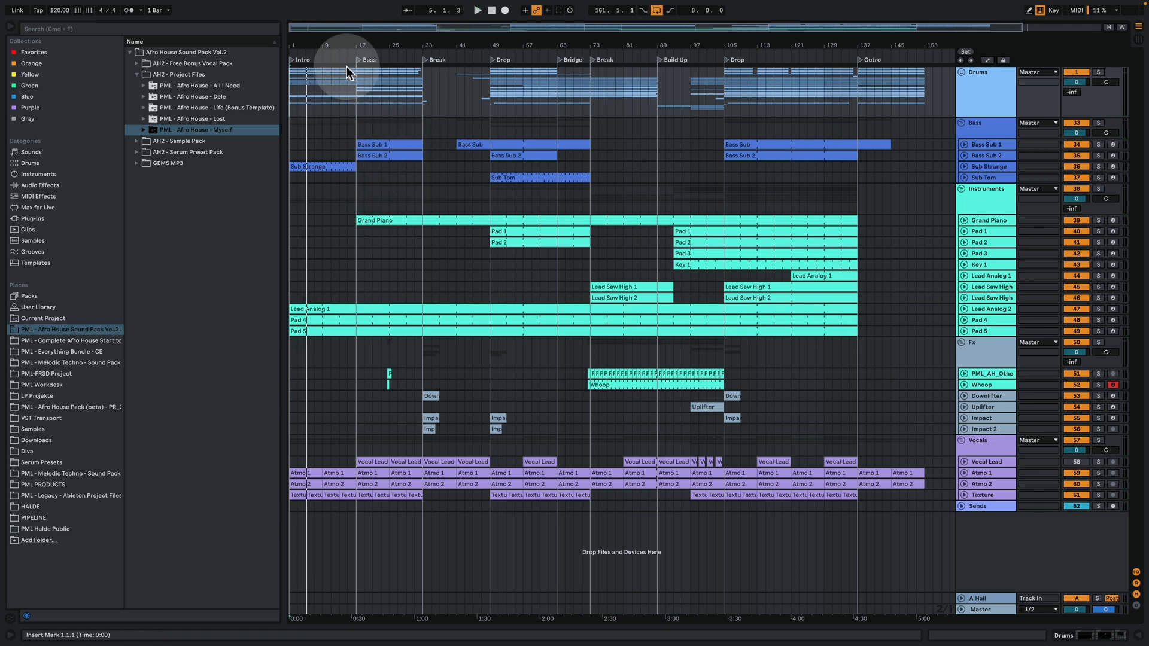
{"action": "left_click_drag", "start_coordinate": [334, 46], "coordinate": [333, 51]}
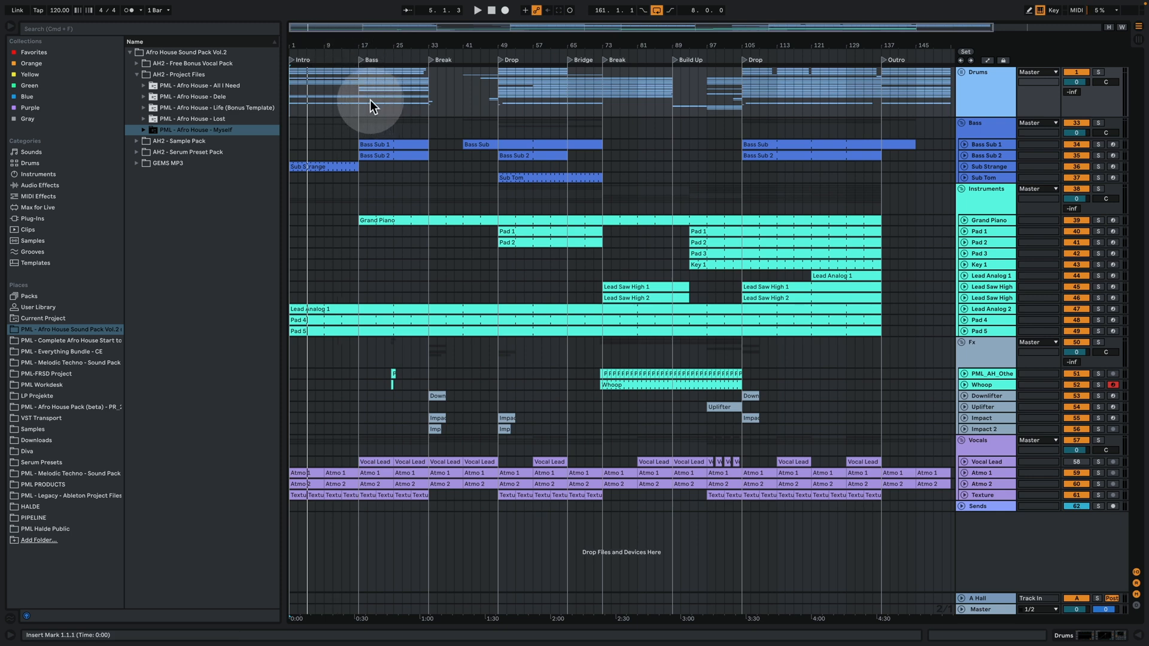
Start playback at the Bass section at bar 17 and unfold the Bass Sub 1 track to show its notes
{"action": "left_click", "coordinate": [357, 84]}
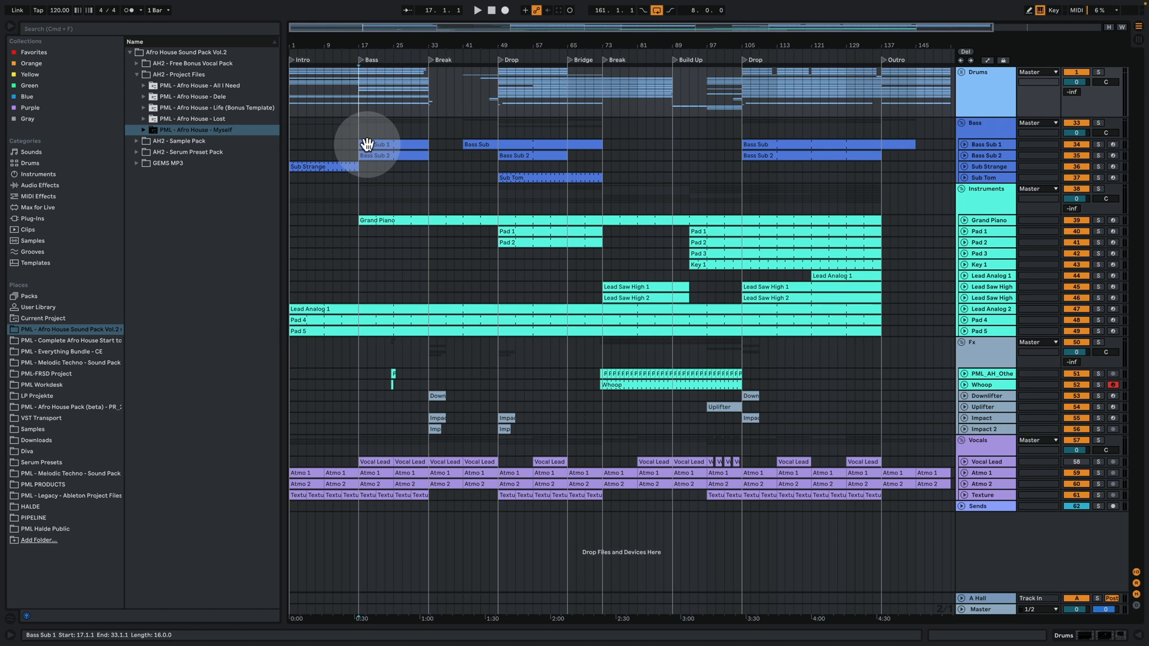
{"action": "key", "text": "space"}
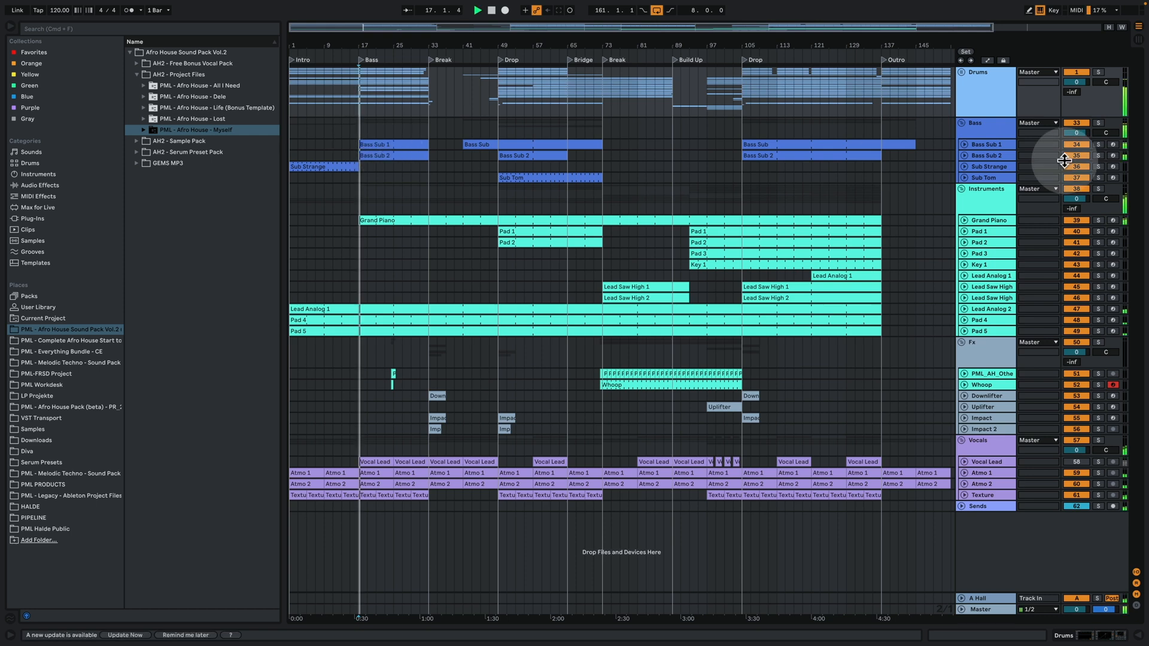
{"action": "left_click", "coordinate": [963, 145]}
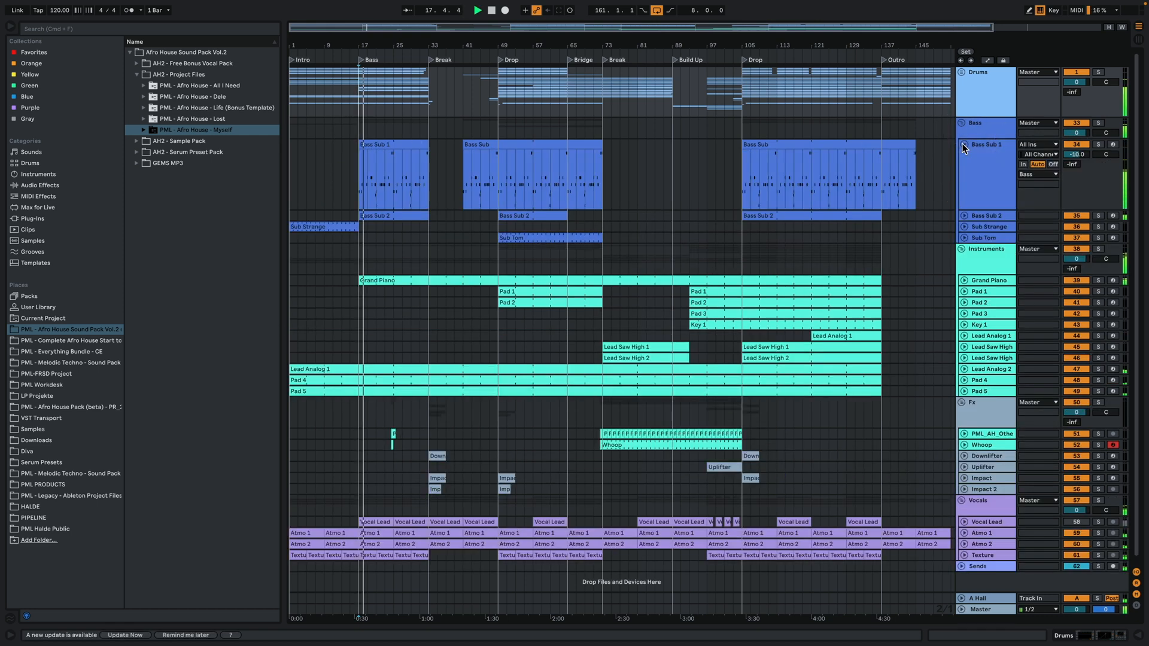
Expand the Drums group with its Cymbals subgroup folded, and slightly reduce the Tom 1 track's height
{"action": "left_click", "coordinate": [961, 72]}
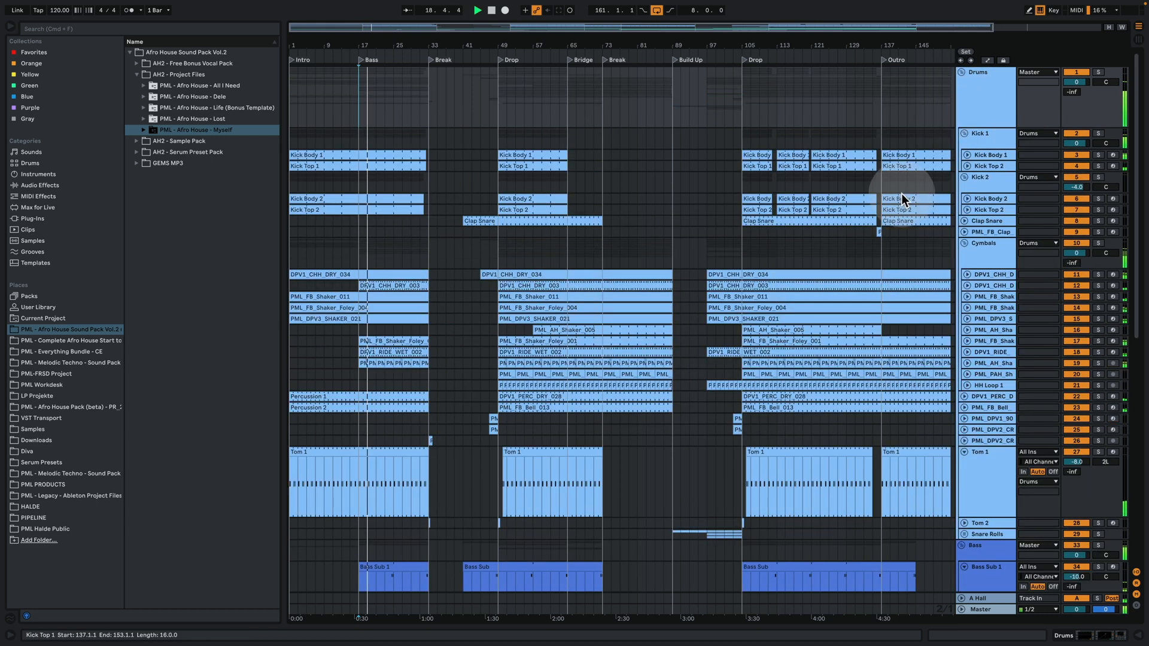
{"action": "left_click", "coordinate": [963, 244]}
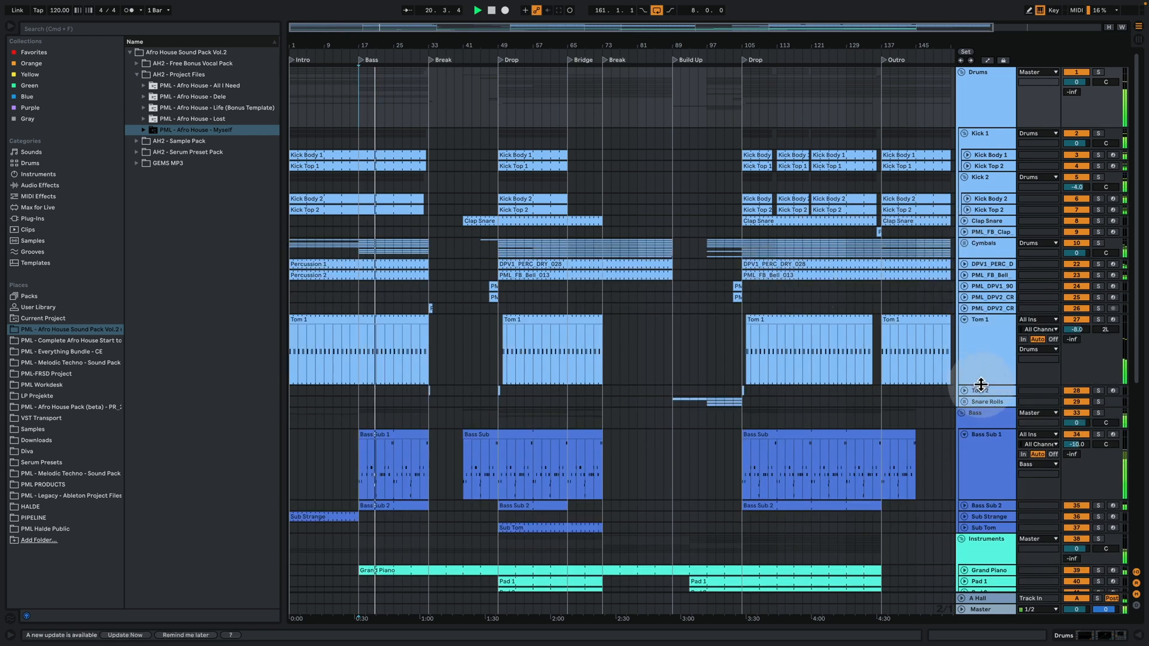
{"action": "left_click_drag", "start_coordinate": [981, 384], "coordinate": [981, 376]}
{"action": "key", "text": "space"}
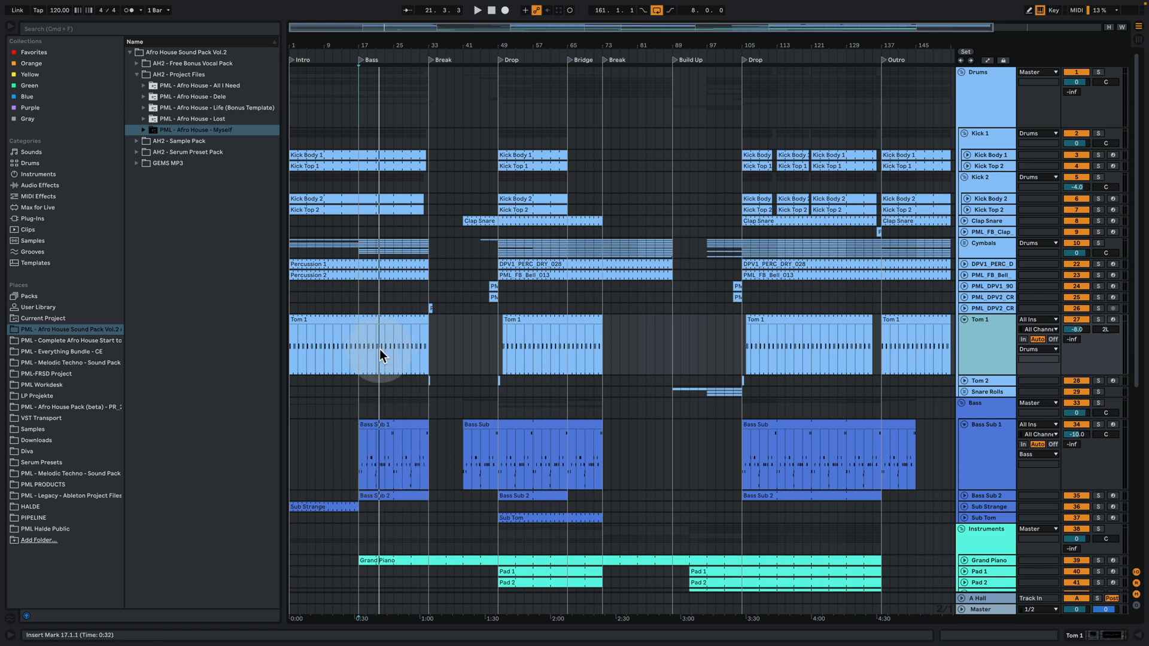
Unfold the PML_FB_Bell and DPV1_PERC_DRY_028 percussion tracks at a reduced height
{"action": "left_click", "coordinate": [963, 275]}
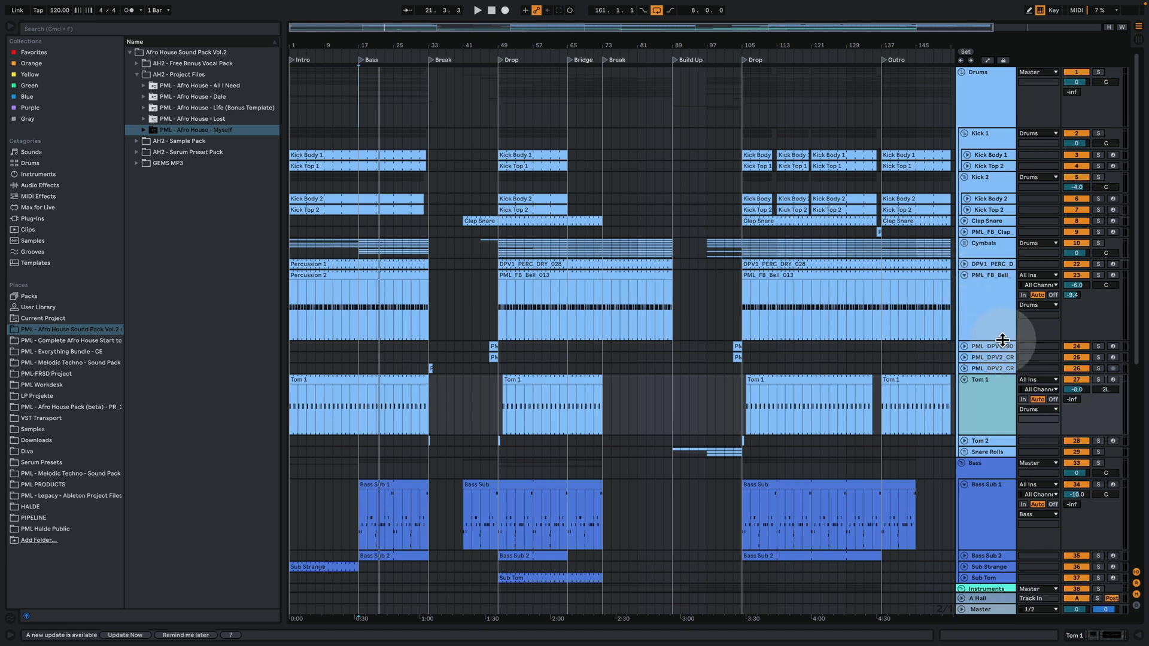
{"action": "left_click_drag", "start_coordinate": [1003, 340], "coordinate": [1004, 300]}
{"action": "left_click", "coordinate": [964, 264]}
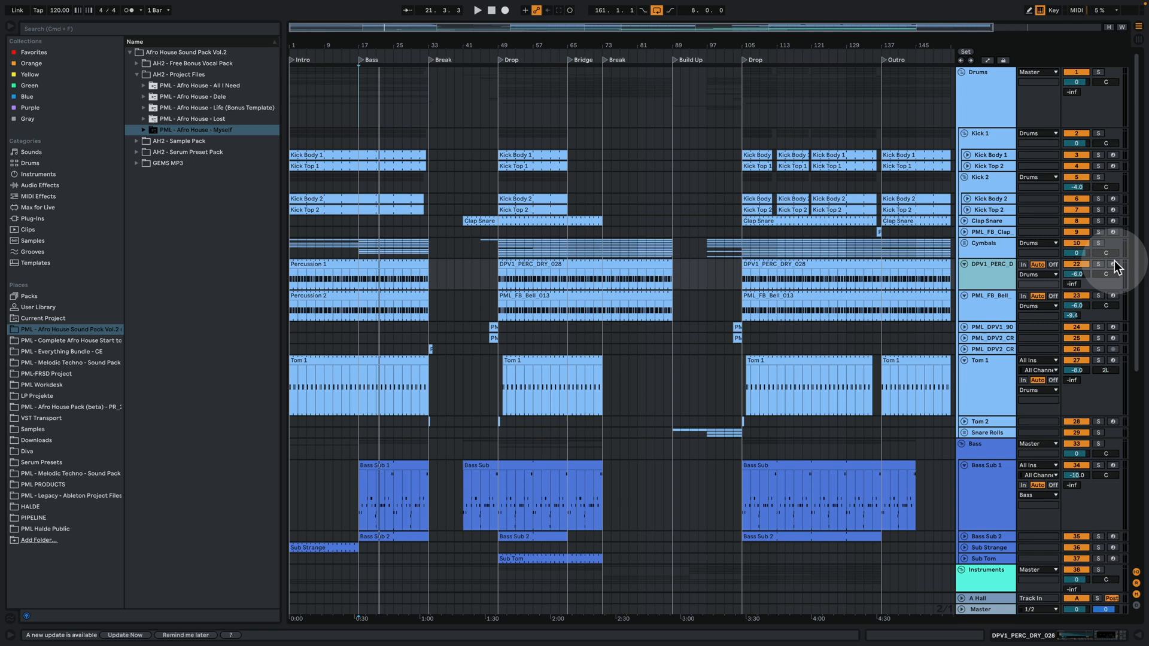
Play the Bass section from bar 17 to hear the percussion, toms and bass together
{"action": "key", "text": "space"}
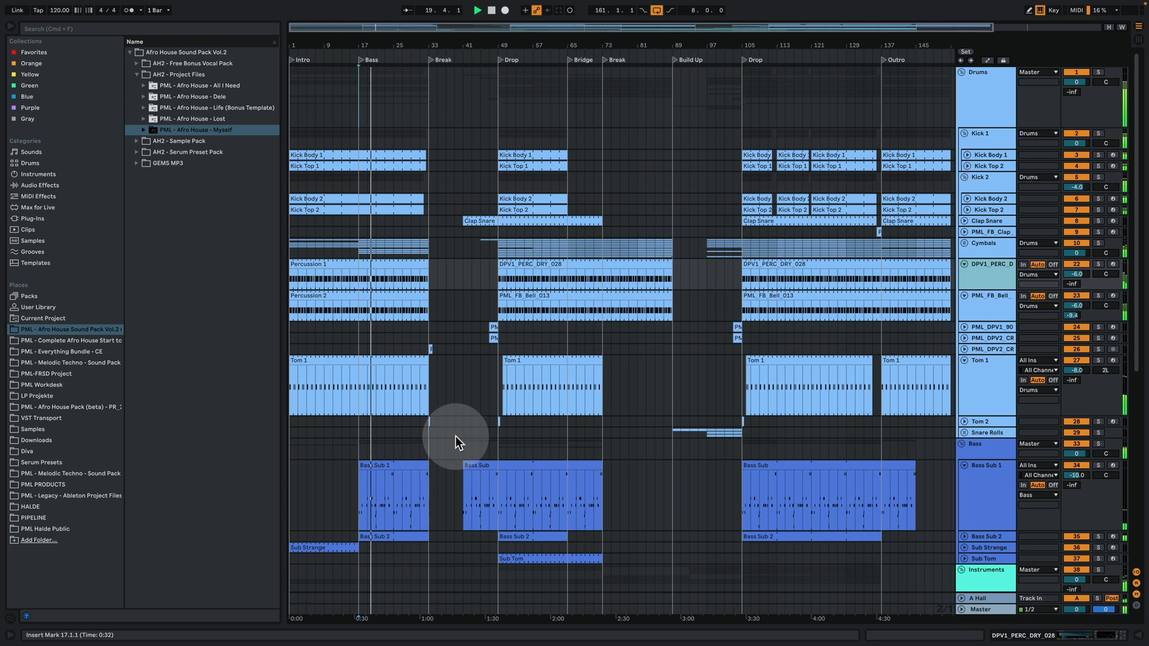
{"action": "scroll", "coordinate": [452, 426], "scroll_direction": "down", "scroll_amount": 3}
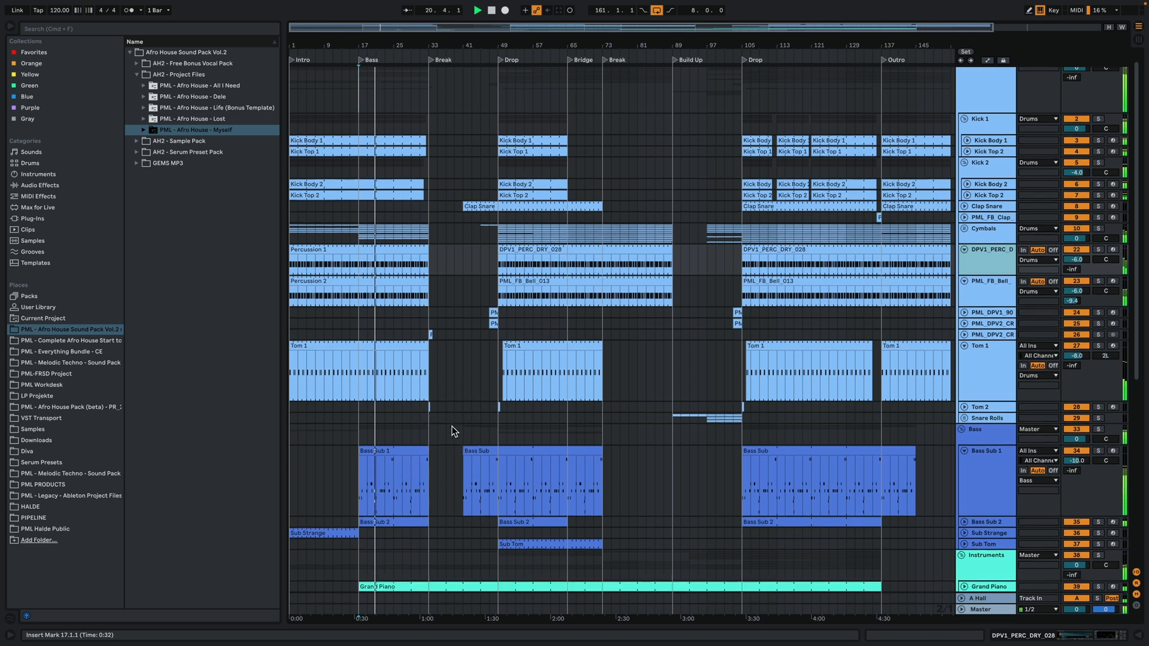
{"action": "left_click", "coordinate": [480, 429]}
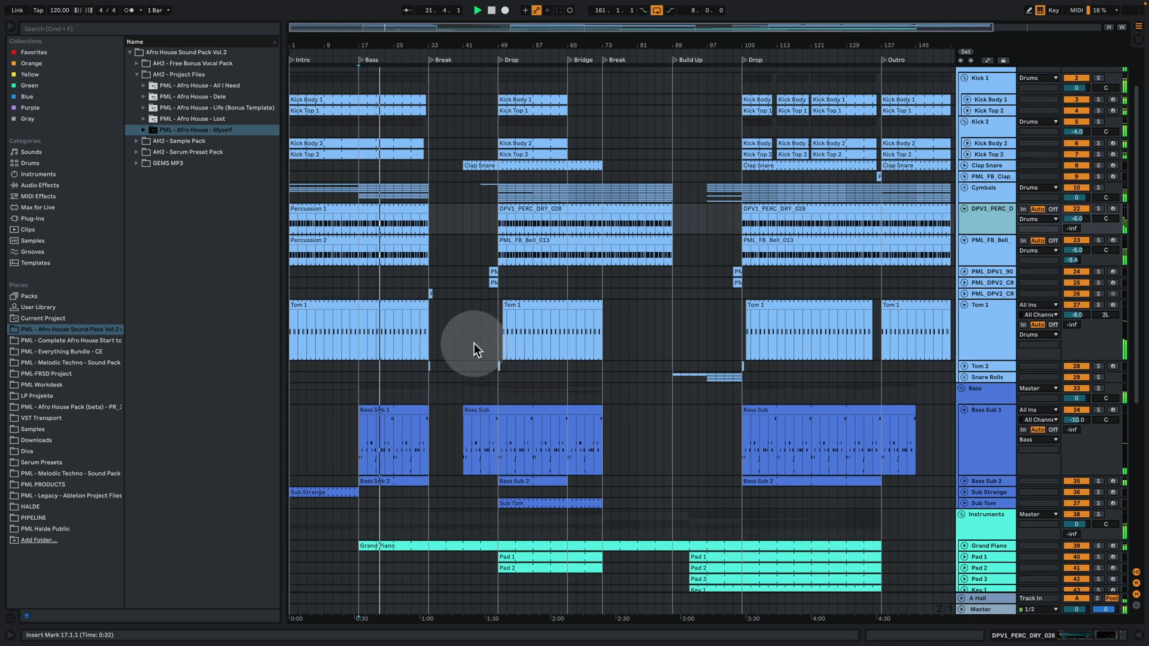
{"action": "key", "text": "space"}
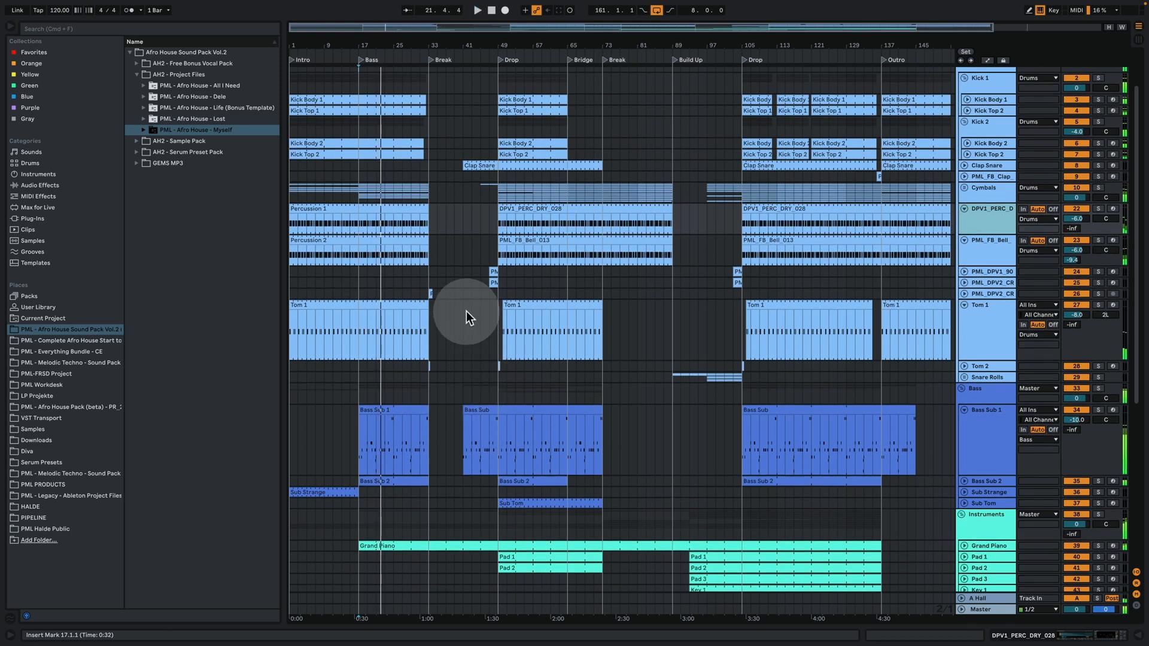
Play from bar 41 with the Vocal Lead track activated, and reduce the Bass Sub 1 track's height
{"action": "left_click", "coordinate": [461, 246]}
{"action": "scroll", "coordinate": [478, 390], "scroll_direction": "down", "scroll_amount": 15}
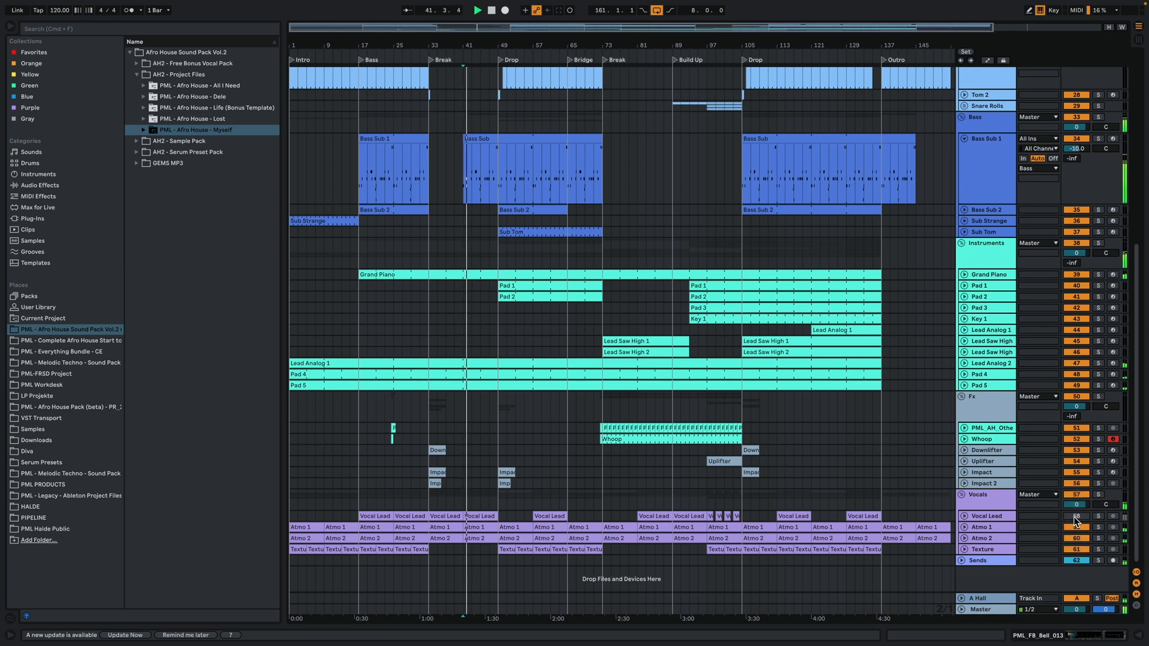
{"action": "left_click", "coordinate": [1075, 518]}
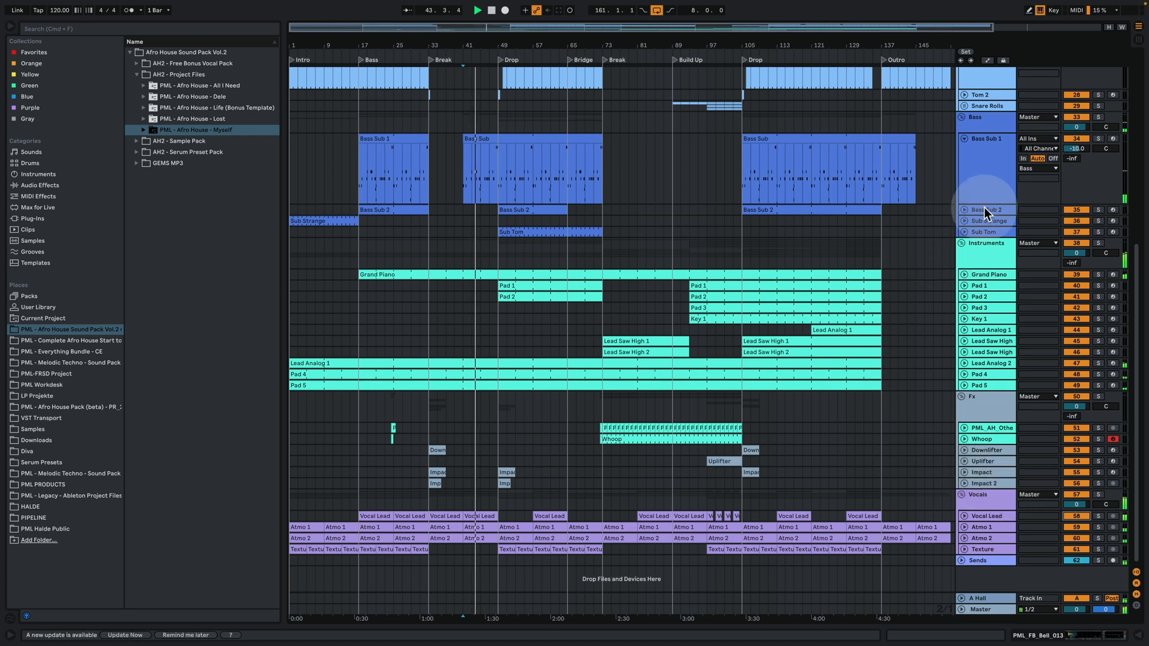
{"action": "left_click_drag", "start_coordinate": [984, 205], "coordinate": [982, 185]}
{"action": "left_click", "coordinate": [490, 154]}
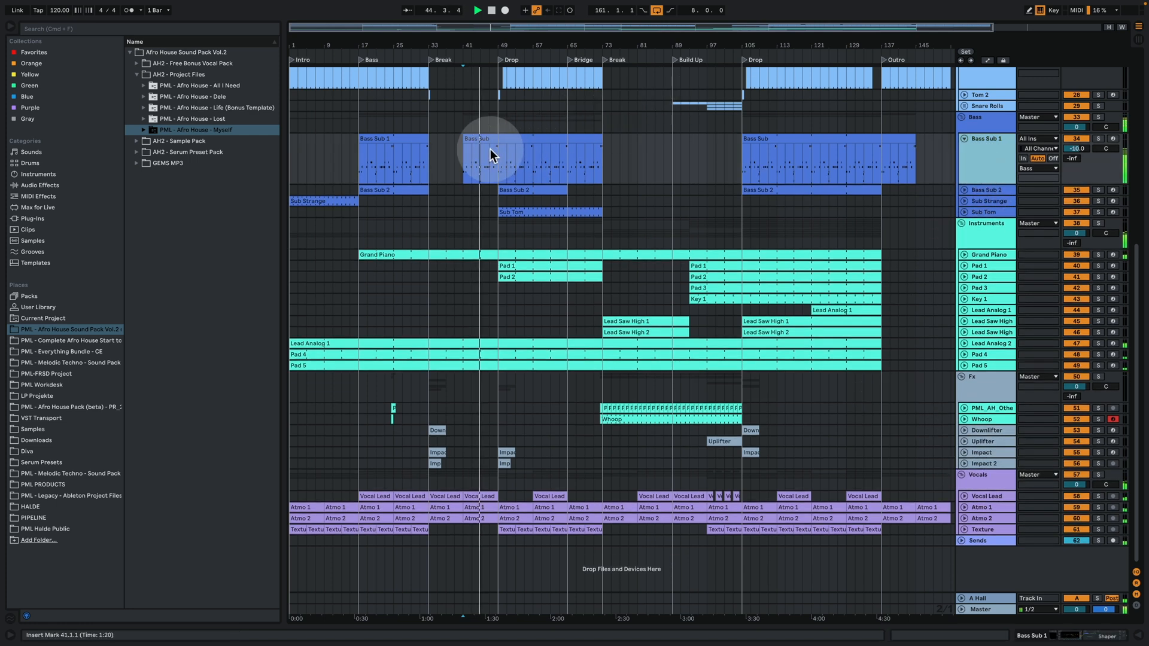
Review the drum, bass and instrument tracks during playback into the drop, and deactivate the Vocal Lead track
{"action": "scroll", "coordinate": [490, 224], "scroll_direction": "up", "scroll_amount": 3}
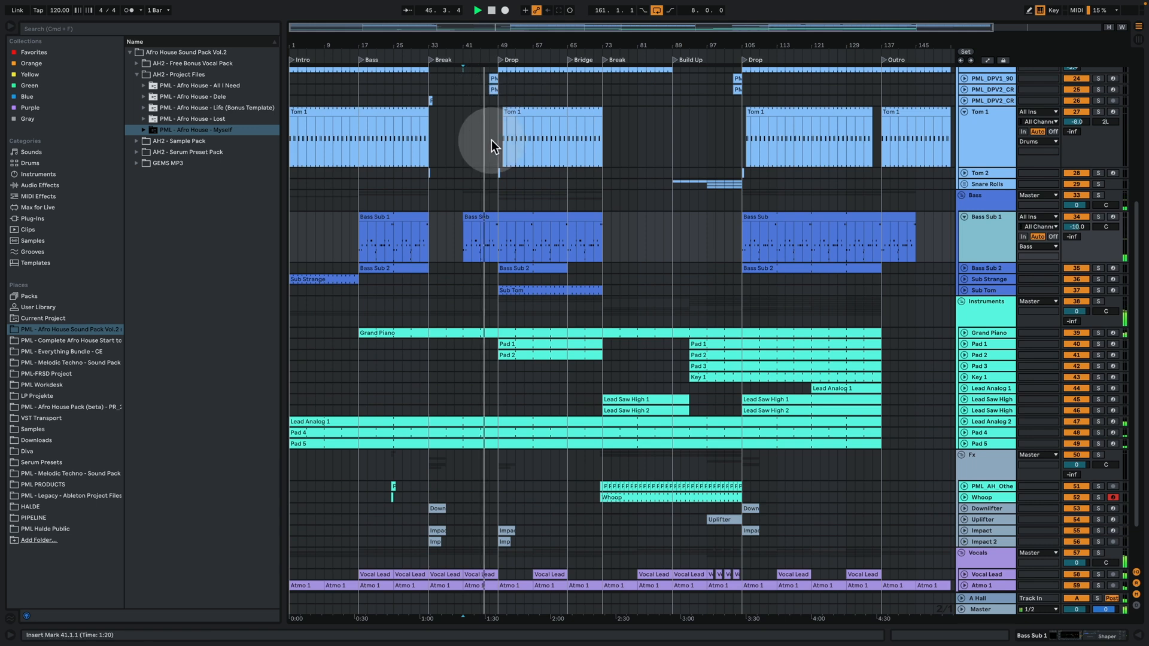
{"action": "scroll", "coordinate": [491, 179], "scroll_direction": "up", "scroll_amount": 5}
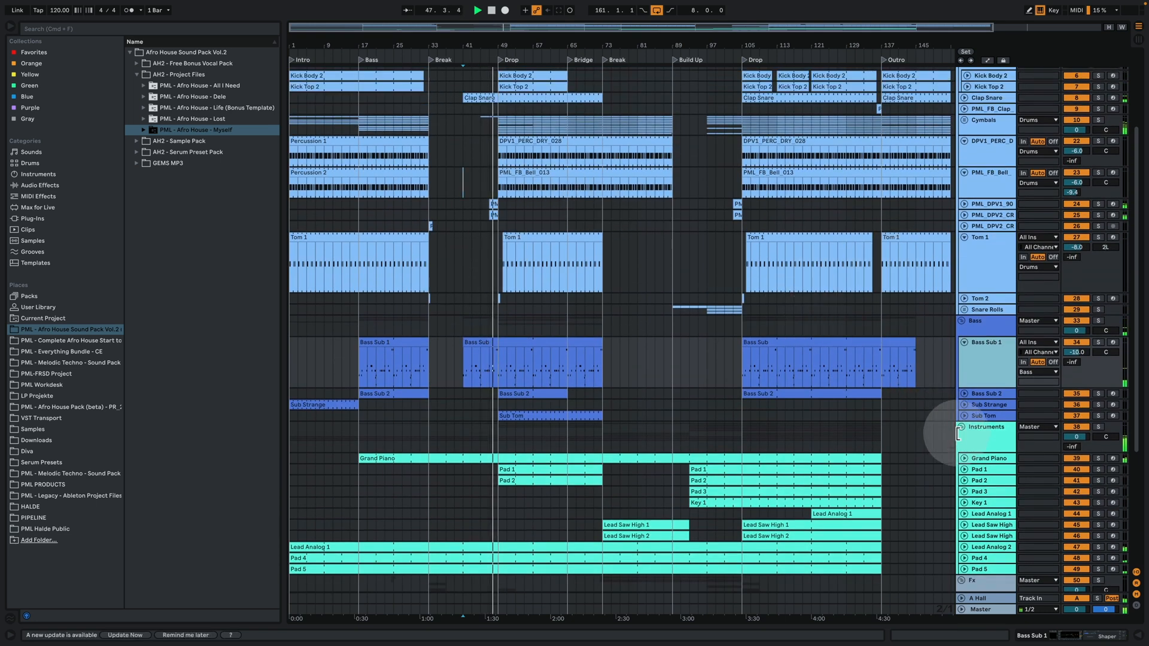
{"action": "scroll", "coordinate": [796, 426], "scroll_direction": "down", "scroll_amount": 1}
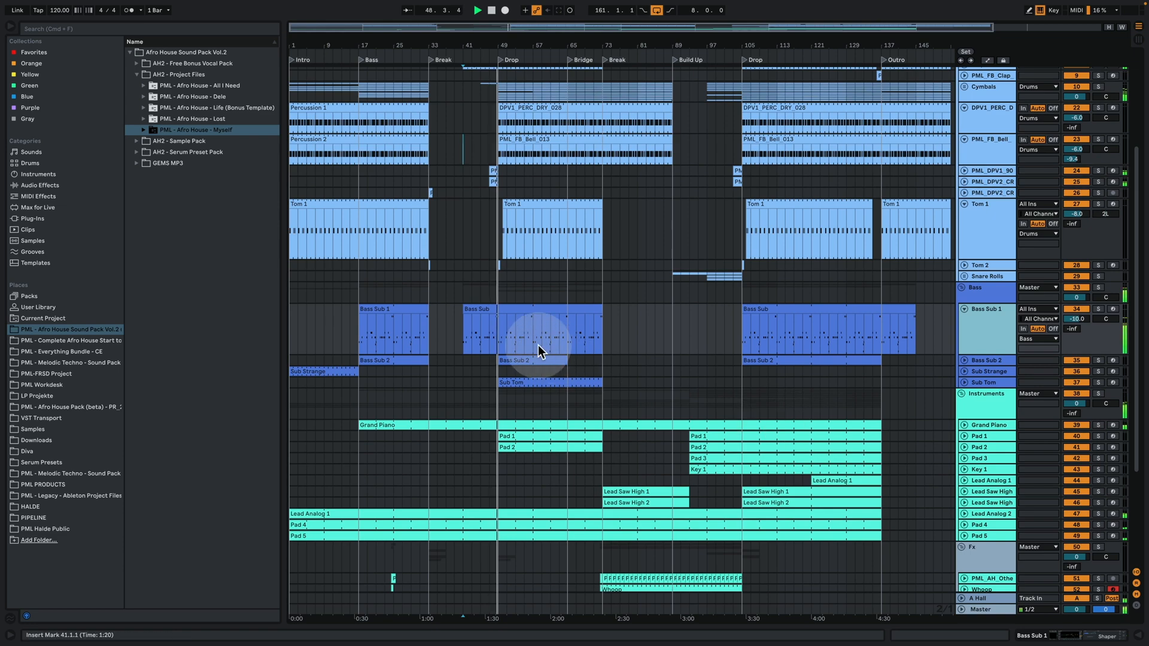
{"action": "scroll", "coordinate": [551, 257], "scroll_direction": "up", "scroll_amount": 4}
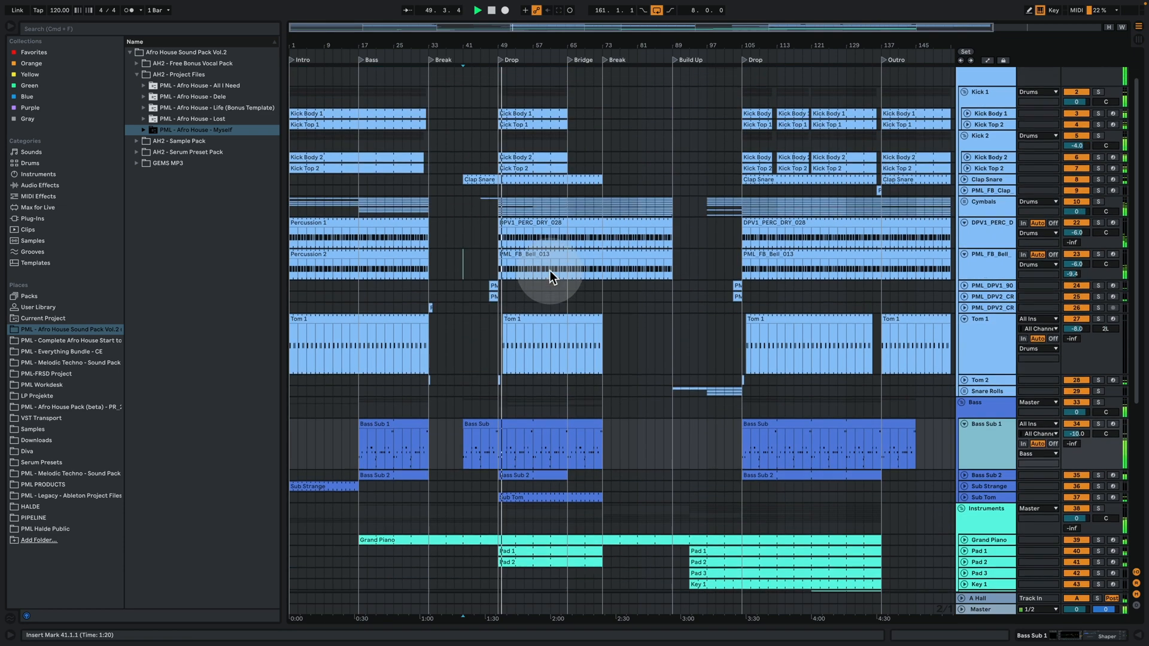
{"action": "scroll", "coordinate": [549, 271], "scroll_direction": "down", "scroll_amount": 8}
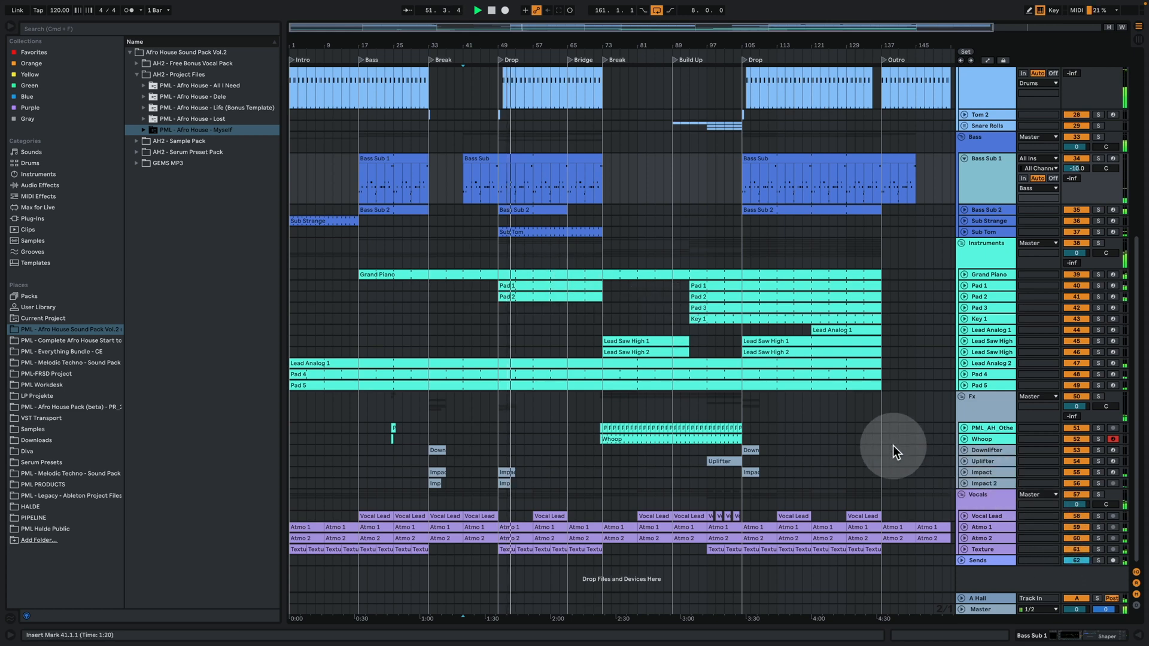
{"action": "left_click", "coordinate": [1076, 515]}
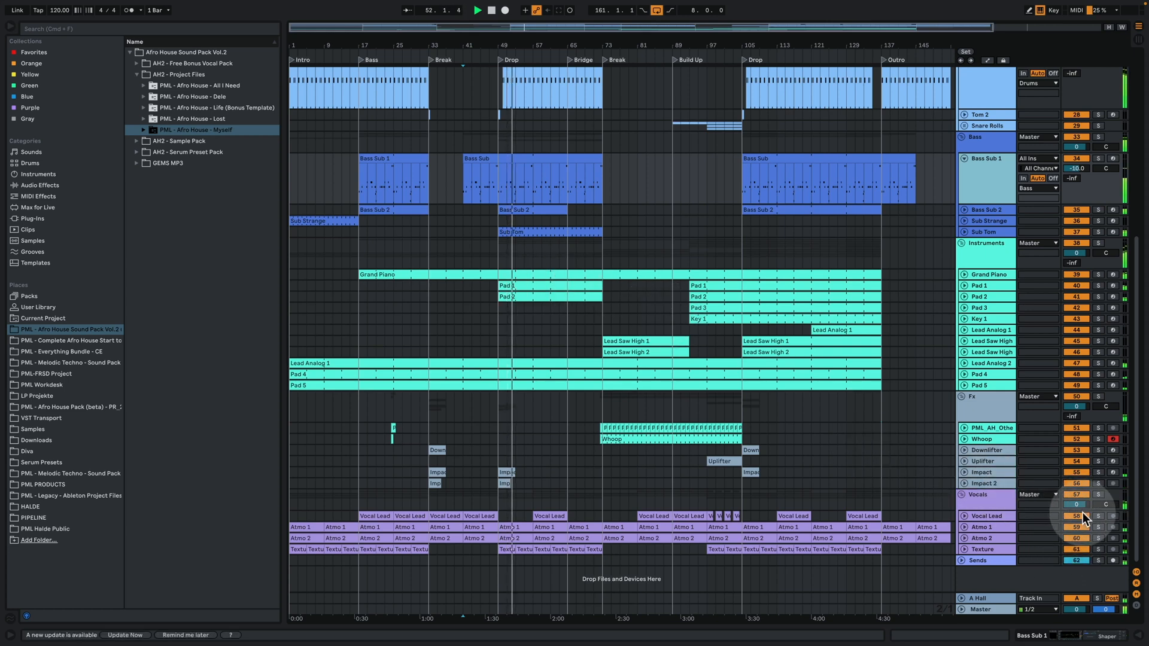
{"action": "left_click", "coordinate": [743, 289]}
{"action": "key", "text": "space"}
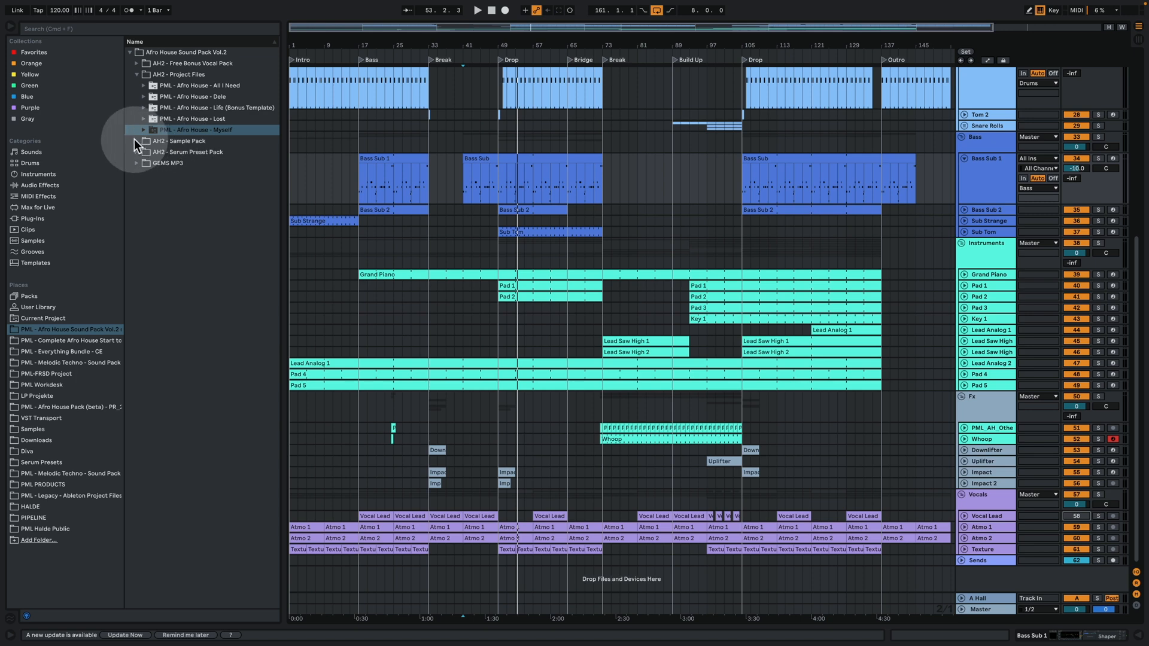
Expand the AH2 - Serum Preset Pack folder with Project Files collapsed, and look through its Midi files
{"action": "left_click", "coordinate": [137, 141]}
{"action": "left_click", "coordinate": [138, 131]}
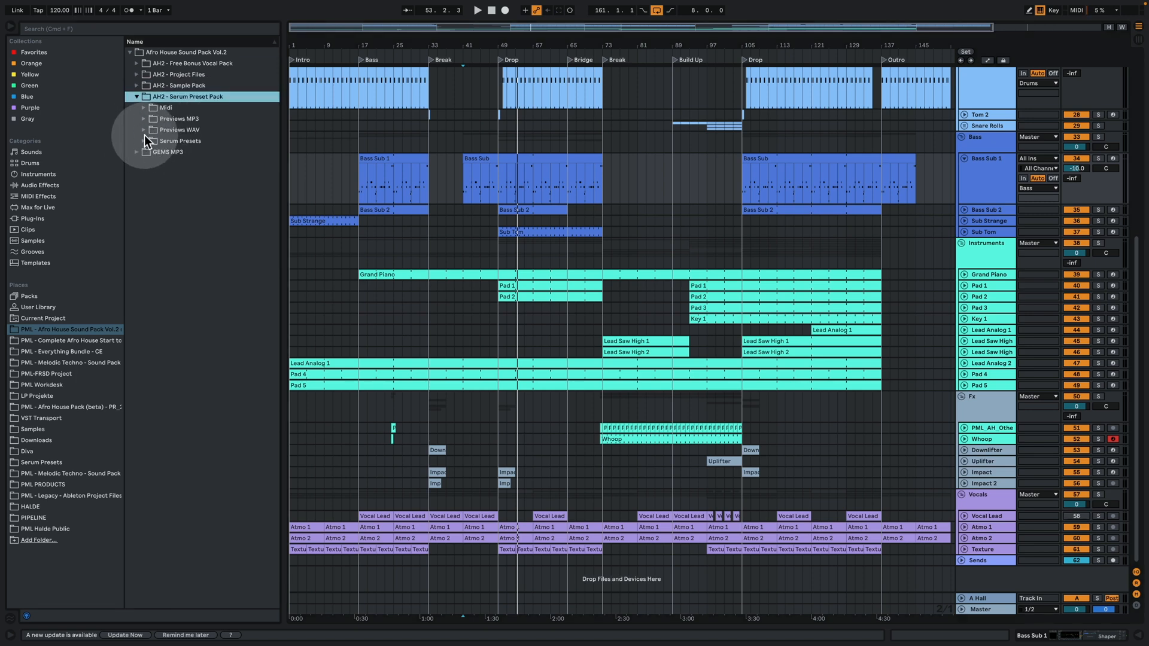
{"action": "left_click", "coordinate": [144, 107]}
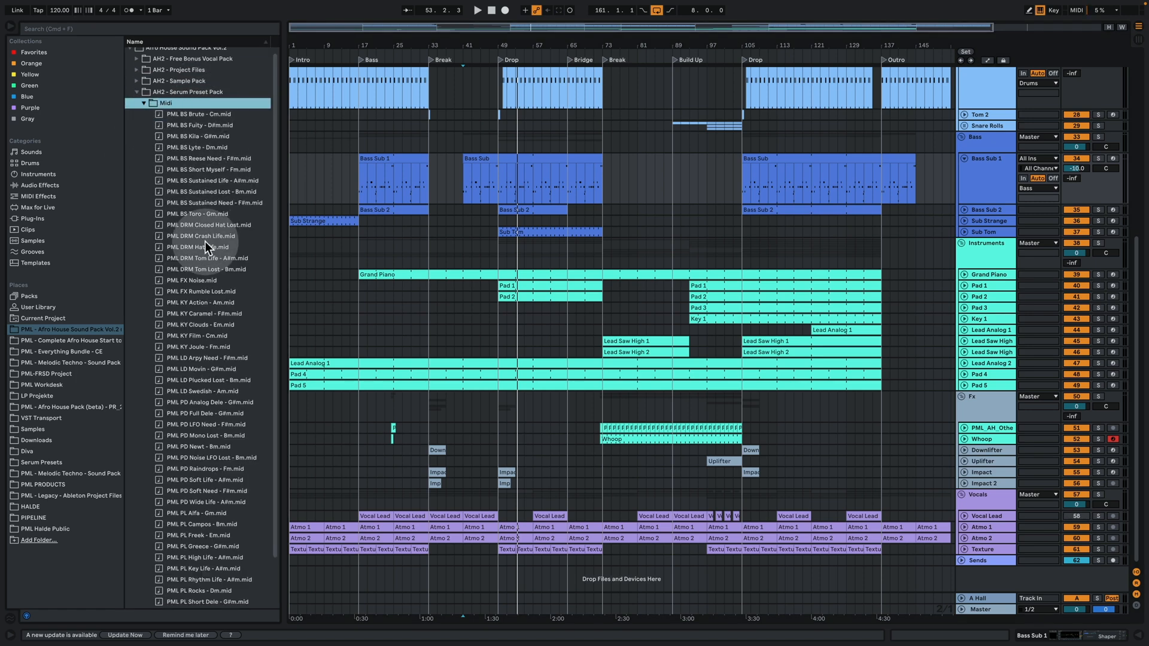
{"action": "scroll", "coordinate": [201, 253], "scroll_direction": "down", "scroll_amount": 2}
{"action": "scroll", "coordinate": [203, 257], "scroll_direction": "up", "scroll_amount": 2}
{"action": "left_click", "coordinate": [144, 108]}
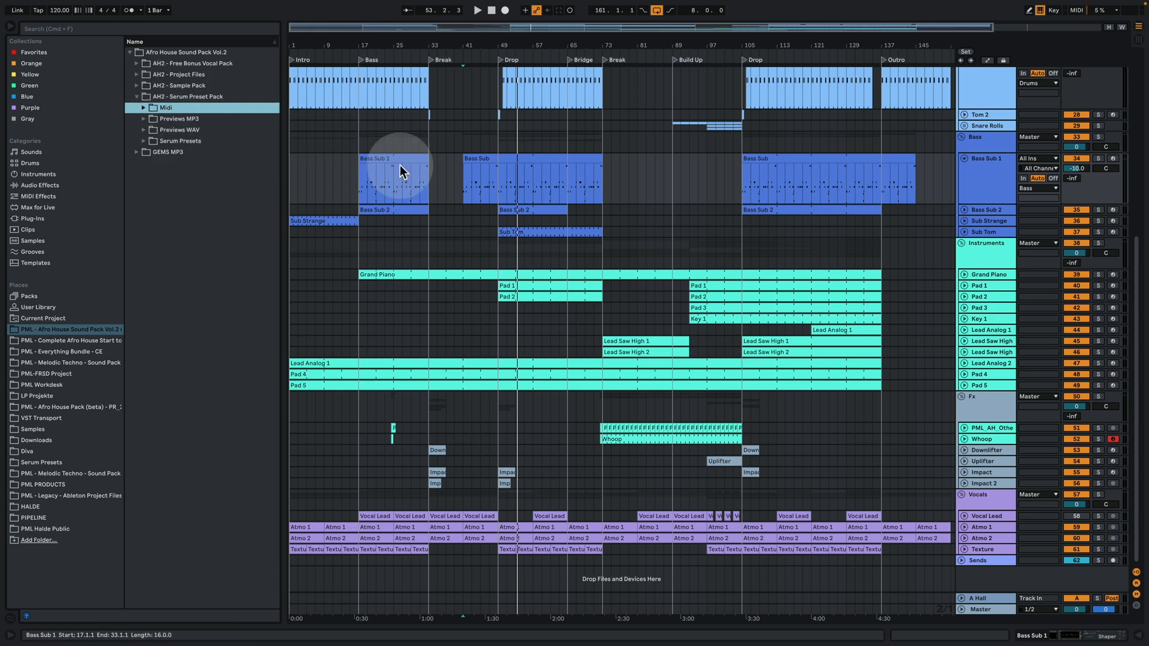
Place the insert marker at bar 49, the start of the Drop, on the DPV1_PERC_DRY_028 track
{"action": "scroll", "coordinate": [545, 187], "scroll_direction": "up", "scroll_amount": 5}
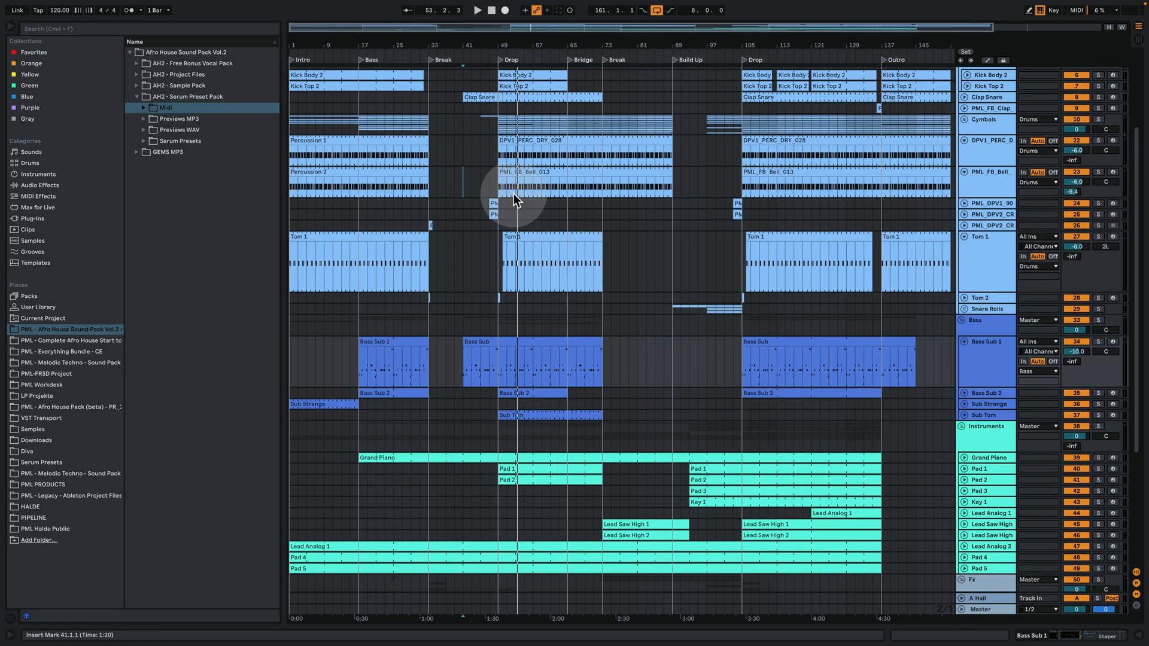
{"action": "left_click", "coordinate": [511, 158]}
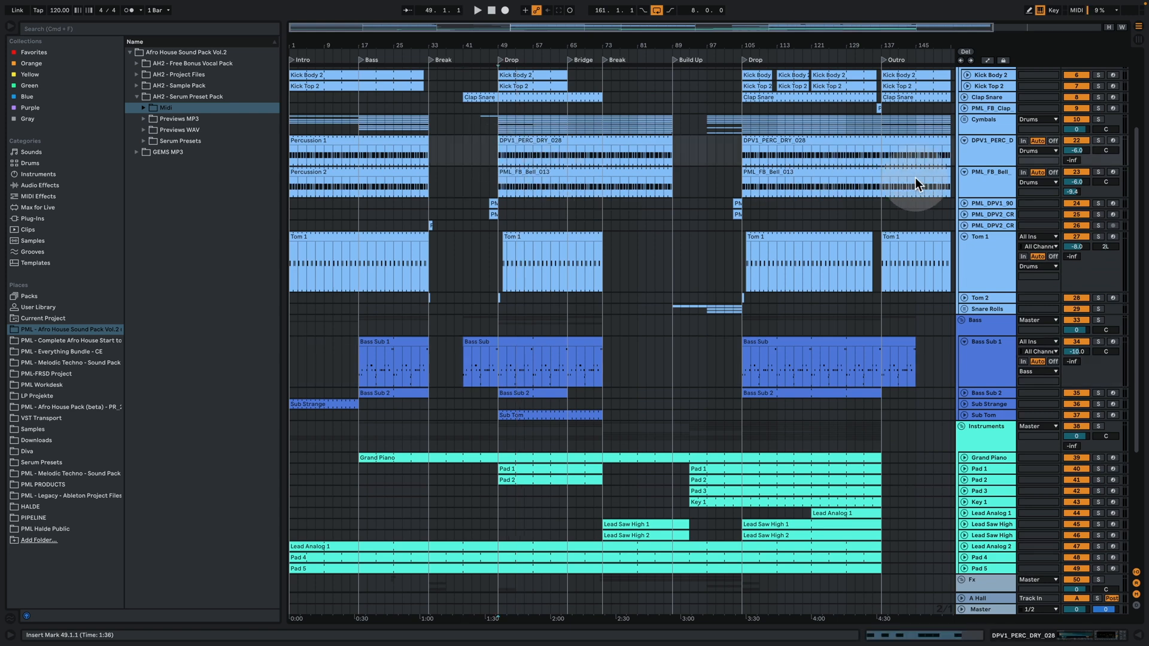
{"action": "scroll", "coordinate": [1003, 130], "scroll_direction": "up", "scroll_amount": 4}
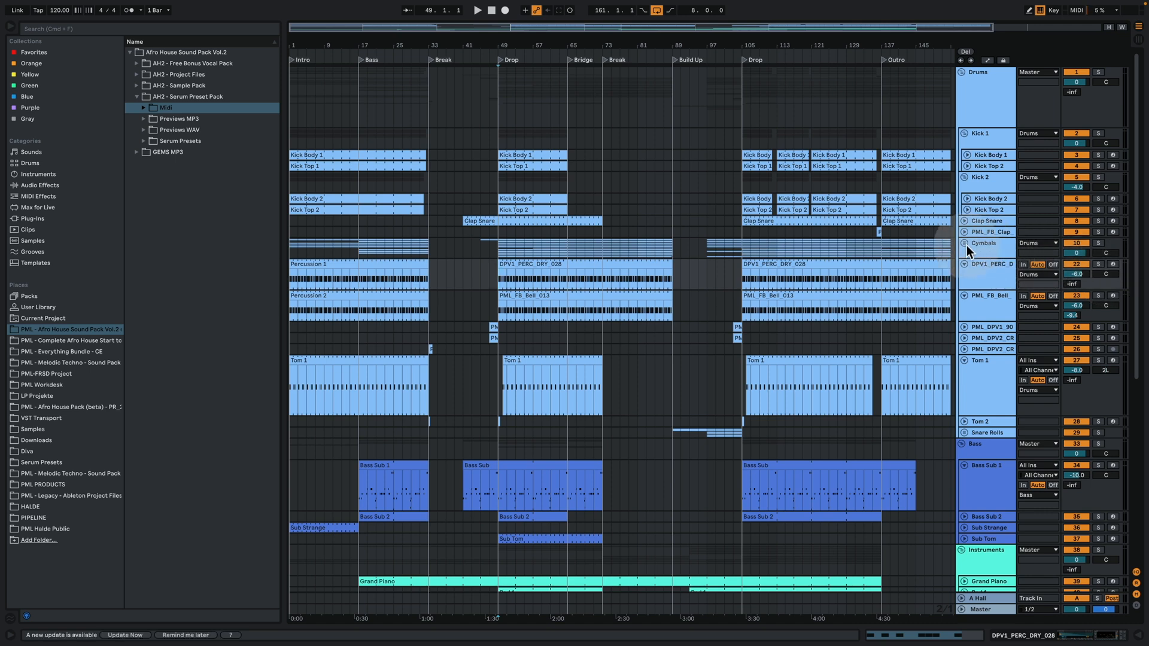
Play from bar 49, fold the DPV1_PERC_DRY_028 and PML_FB_Bell_013 tracks, and reduce the Tom 1 track's height
{"action": "key", "text": "space"}
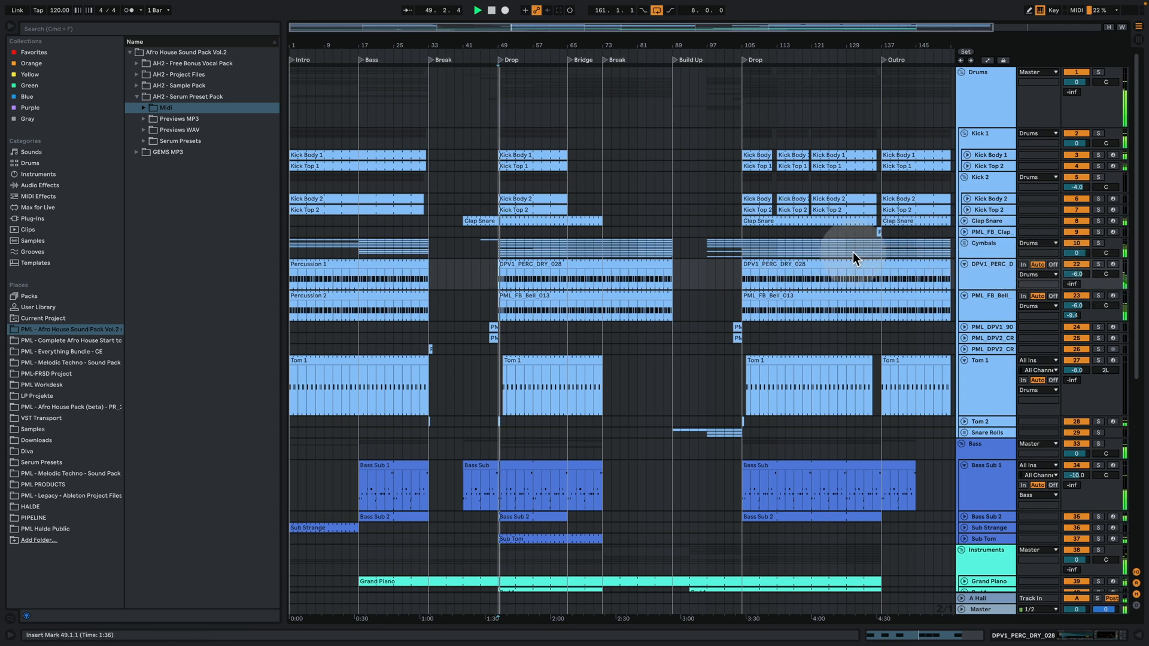
{"action": "left_click", "coordinate": [965, 263]}
{"action": "left_click", "coordinate": [964, 275]}
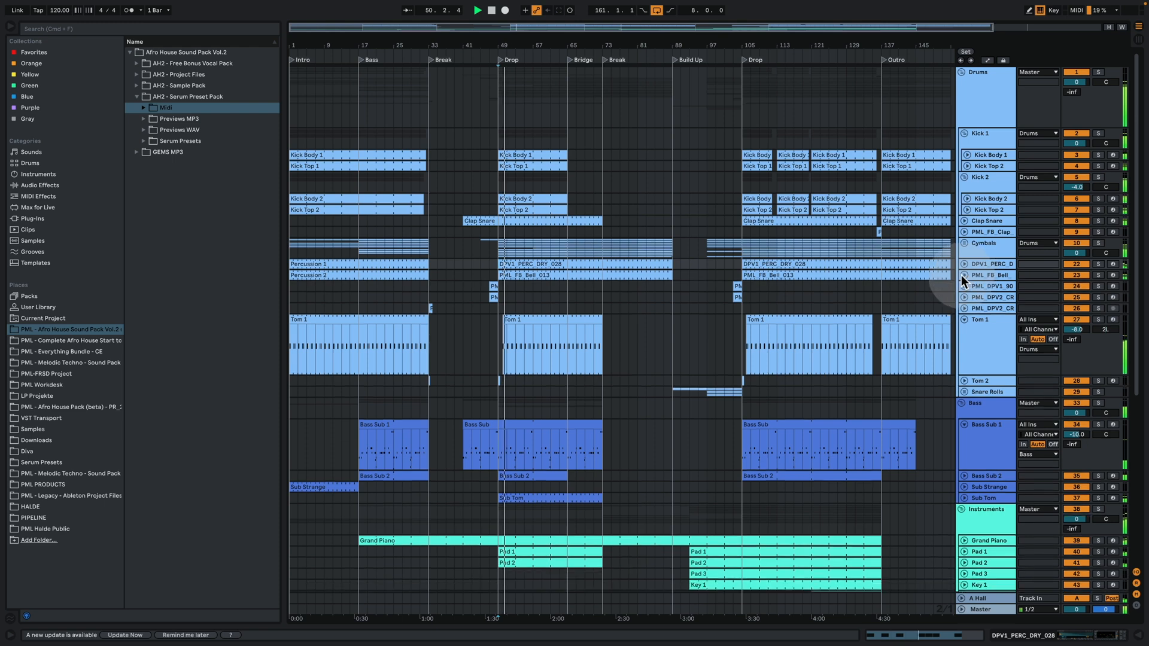
{"action": "left_click", "coordinate": [964, 319]}
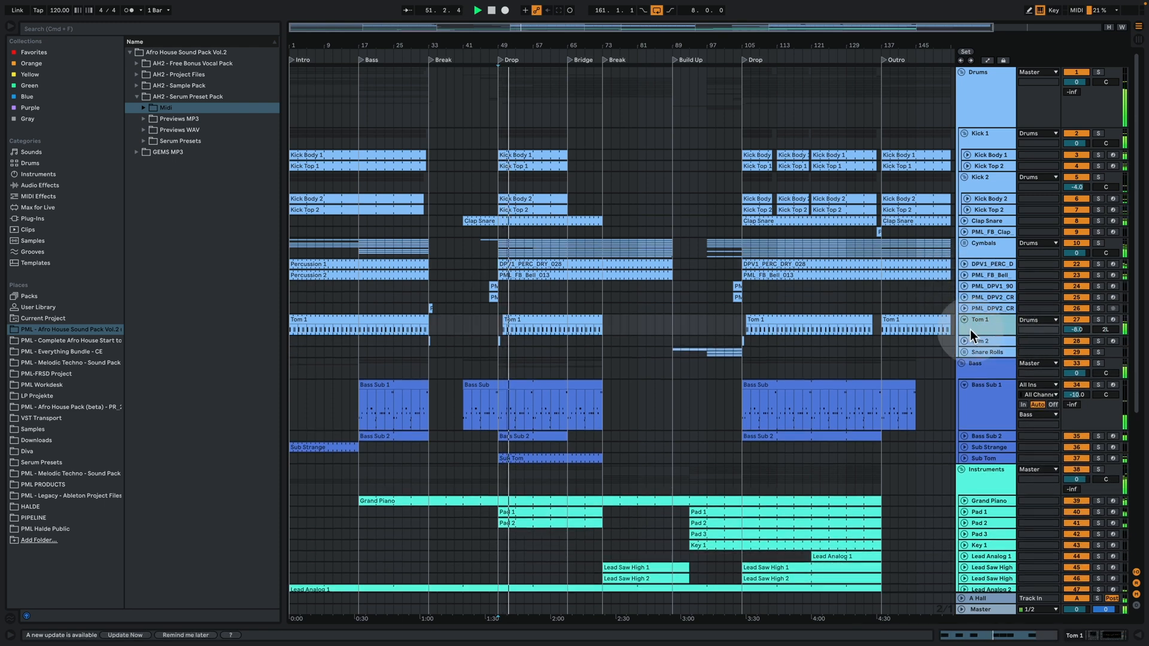
Examine the MIDI notes of the Pad 1 and Pad 2 clips in the first Drop, and show the Pad 2 track's devices
{"action": "scroll", "coordinate": [664, 329], "scroll_direction": "down", "scroll_amount": 2}
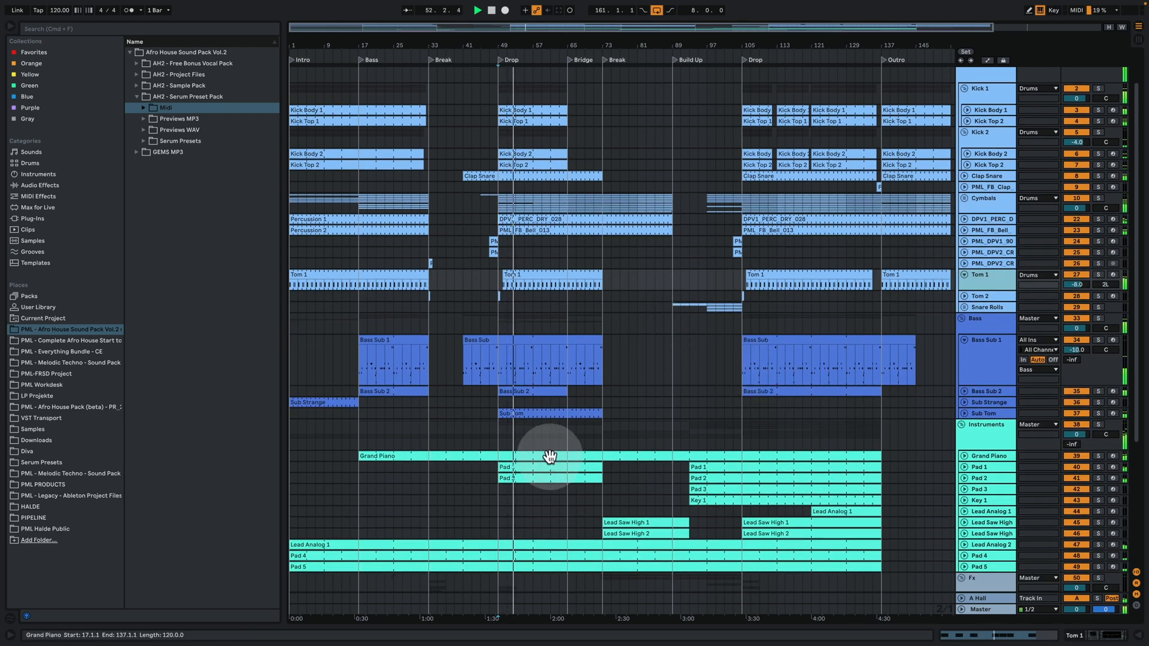
{"action": "scroll", "coordinate": [748, 437], "scroll_direction": "down", "scroll_amount": 5}
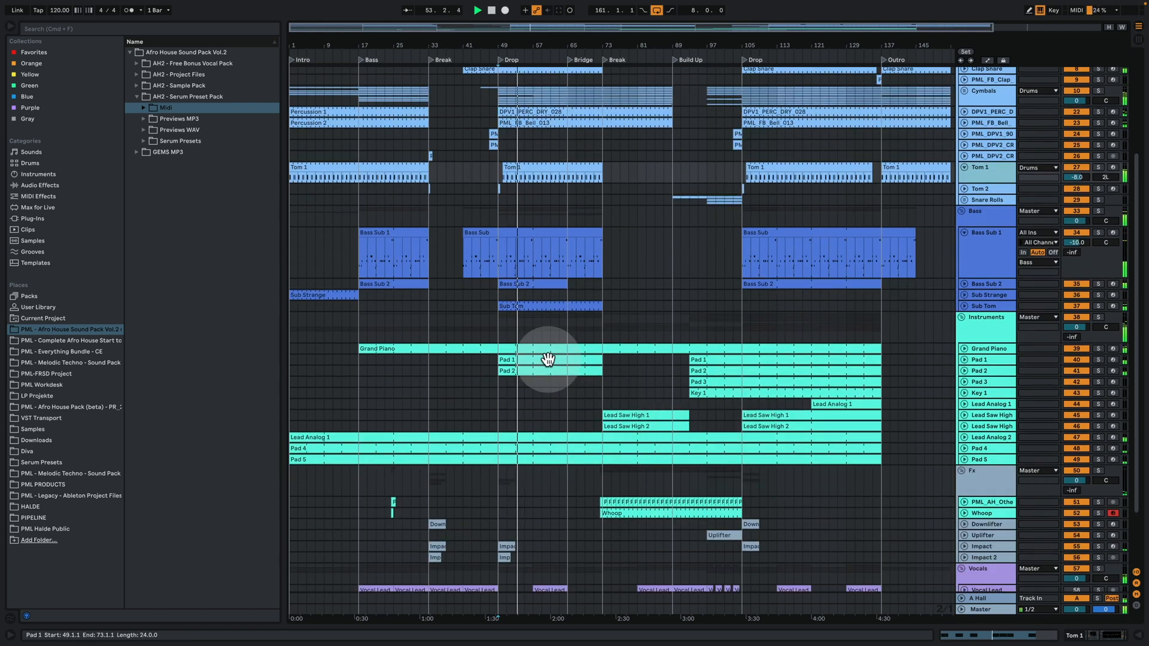
{"action": "double_click", "coordinate": [547, 359]}
{"action": "left_click", "coordinate": [534, 221]}
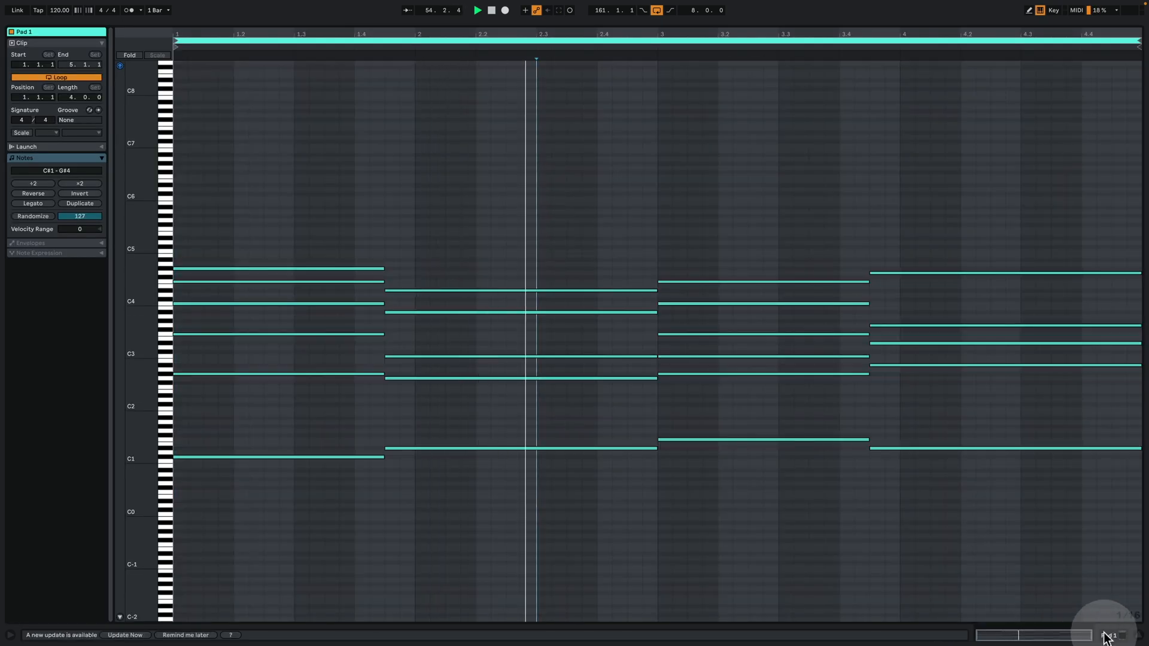
{"action": "left_click", "coordinate": [1107, 635]}
{"action": "left_click", "coordinate": [531, 219]}
{"action": "double_click", "coordinate": [518, 179]}
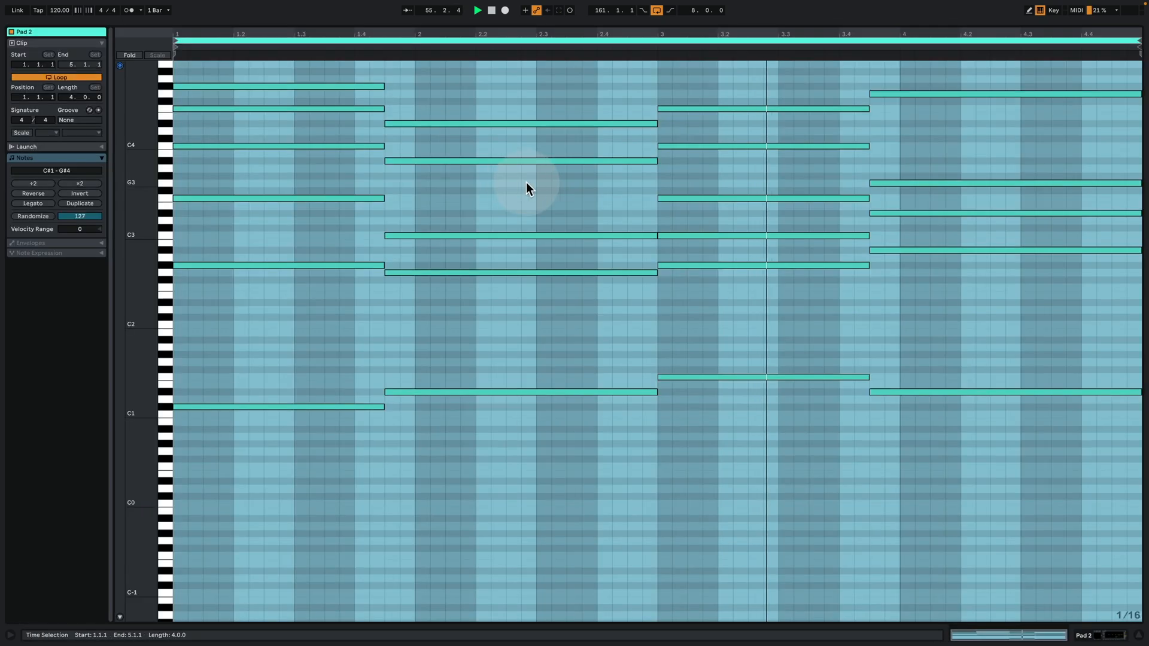
{"action": "left_click", "coordinate": [695, 321]}
{"action": "left_click", "coordinate": [1082, 633]}
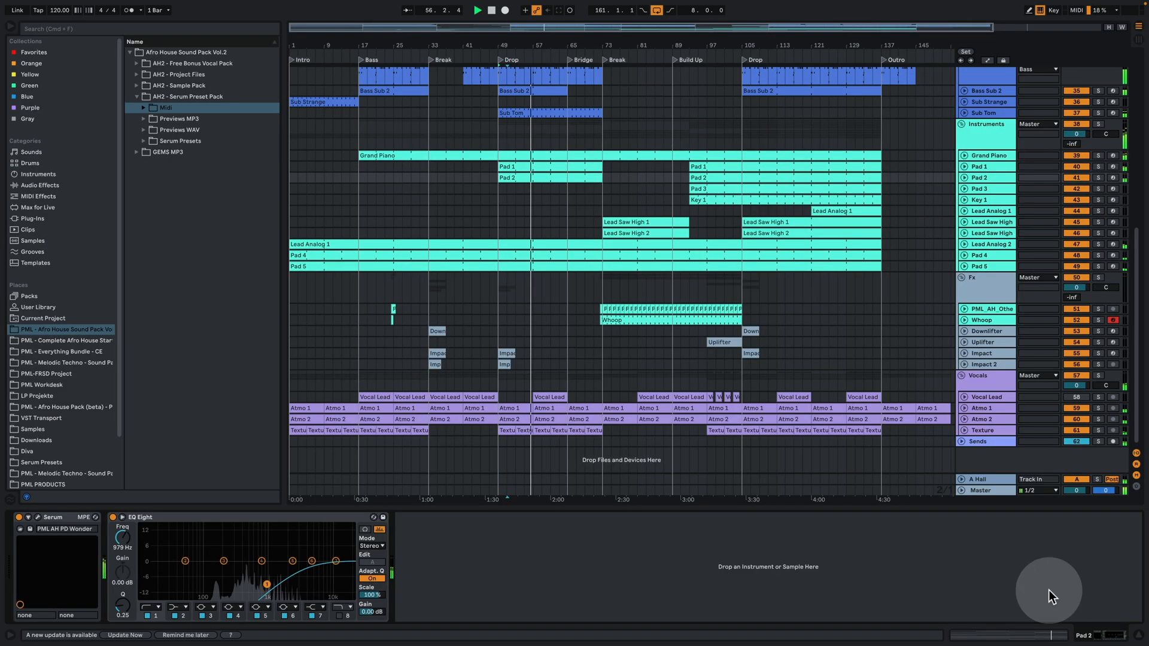
Jump playback to the Bridge, and examine the Lead Analog 2 track's MIDI notes and device chain
{"action": "left_click", "coordinate": [589, 240]}
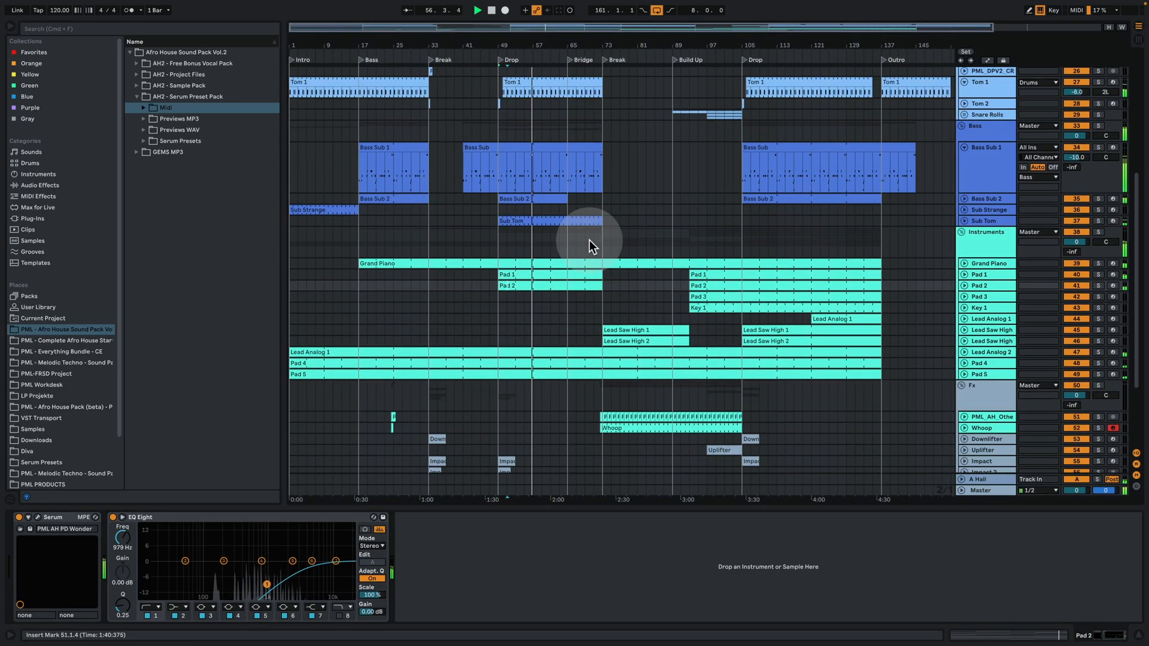
{"action": "left_click", "coordinate": [569, 60]}
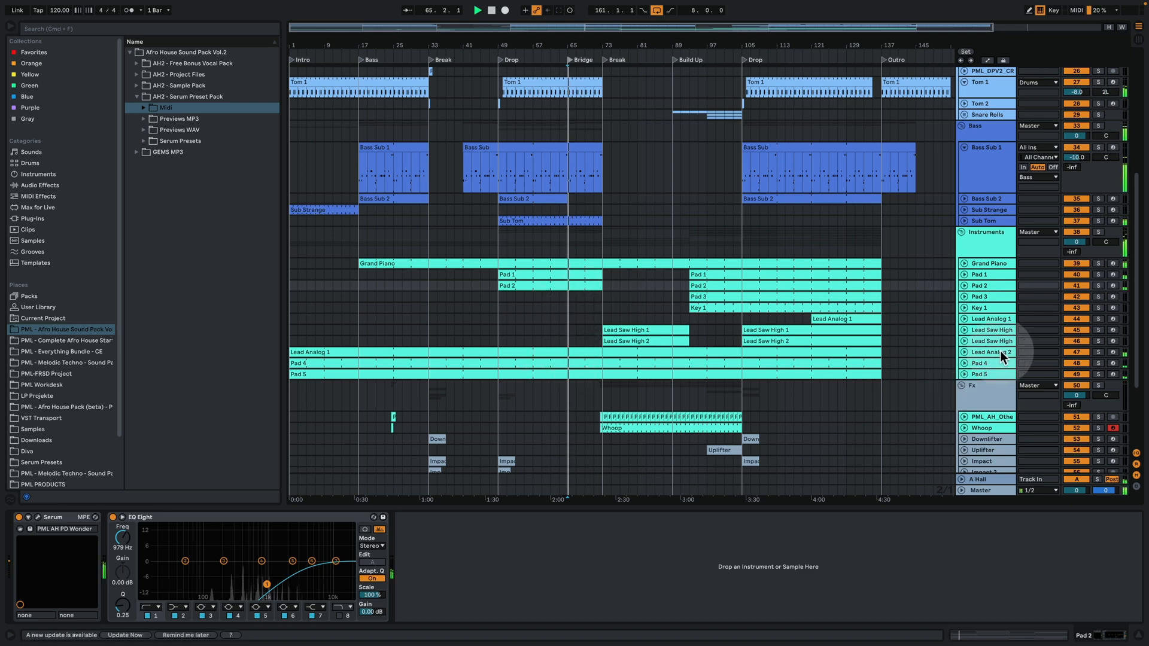
{"action": "double_click", "coordinate": [584, 352]}
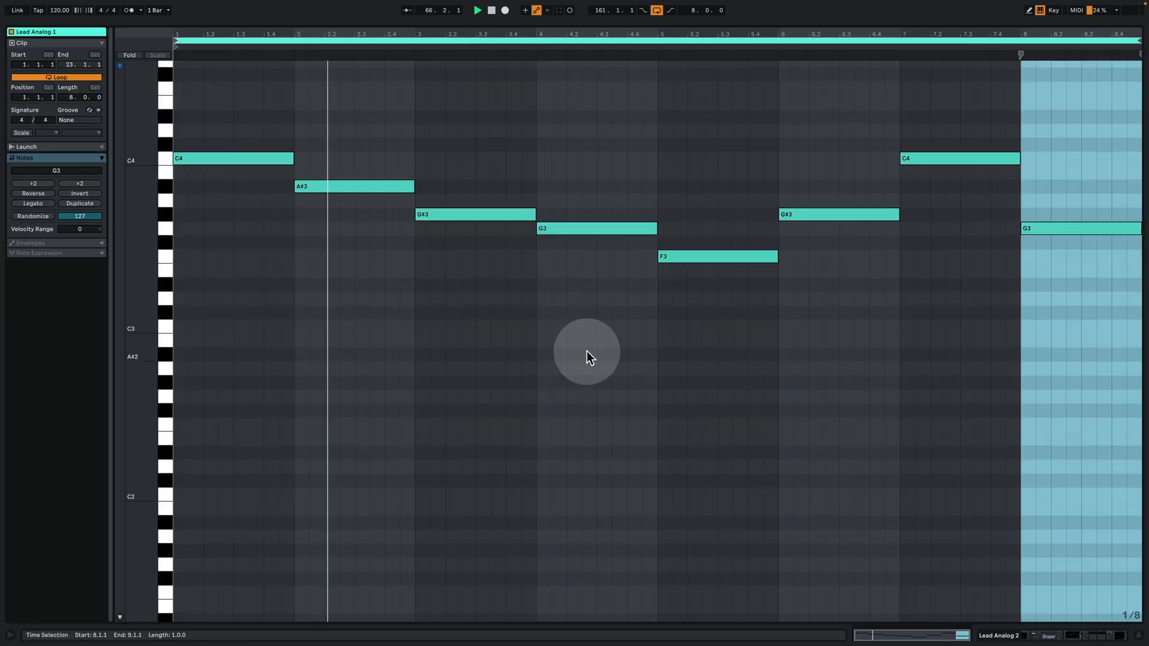
{"action": "left_click", "coordinate": [603, 351]}
{"action": "left_click", "coordinate": [297, 278]}
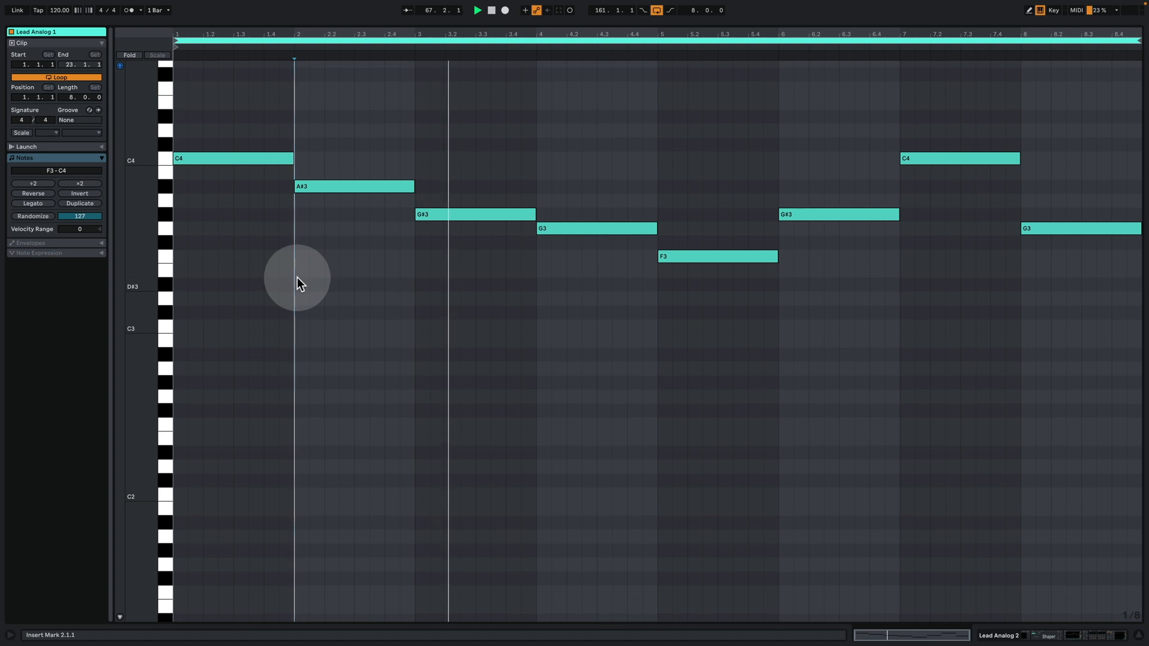
{"action": "left_click", "coordinate": [1077, 636]}
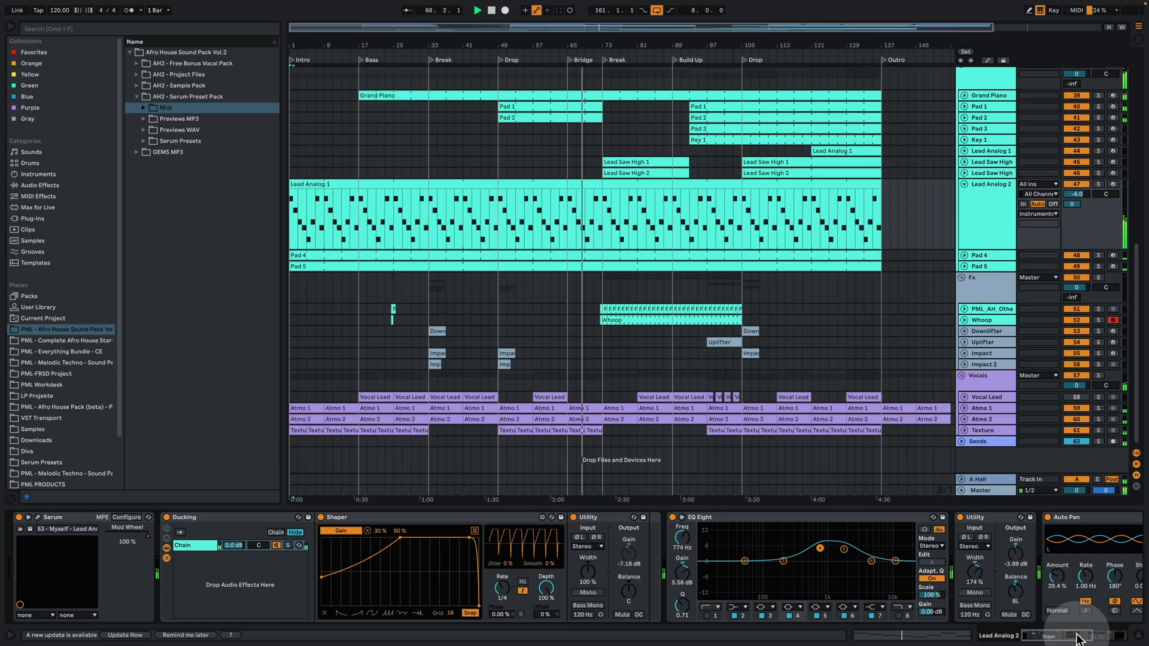
Jump playback to the Break and unfold the Whoop and PML_AH_Othe tracks, with the device view hidden
{"action": "scroll", "coordinate": [718, 287], "scroll_direction": "up", "scroll_amount": 2}
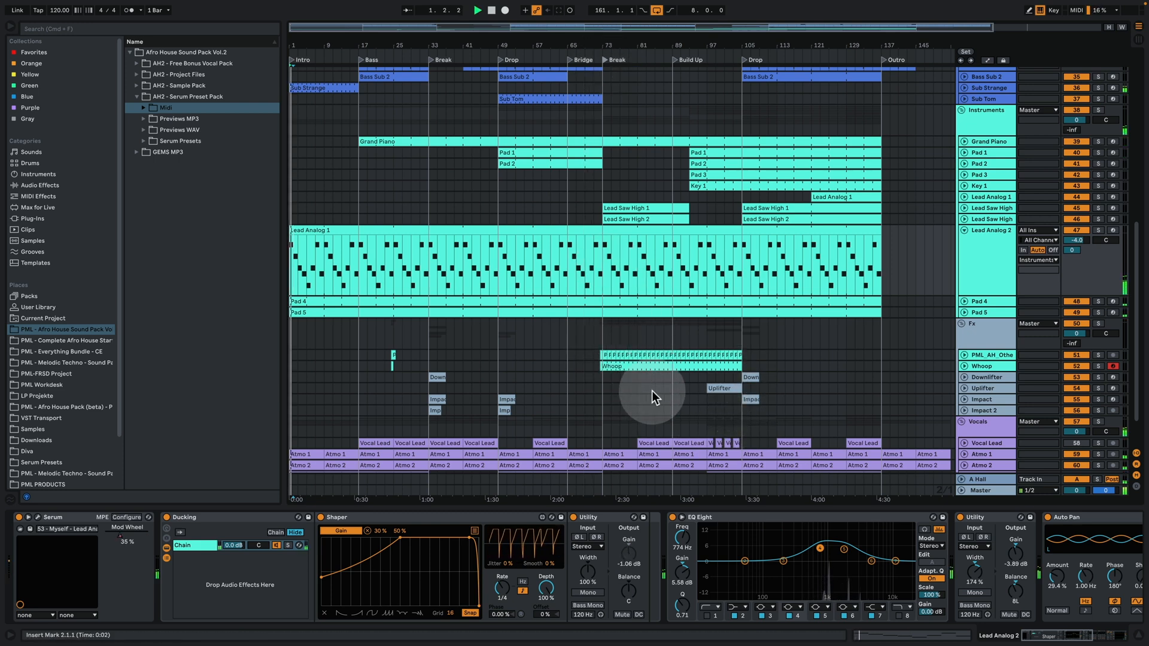
{"action": "left_click", "coordinate": [603, 55]}
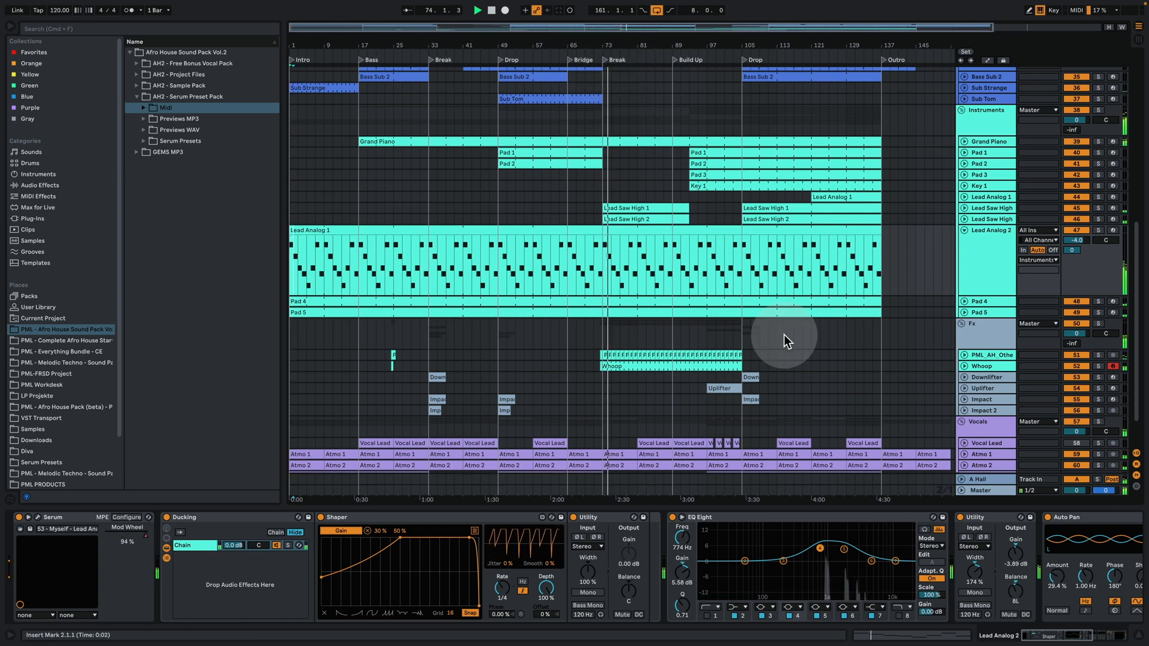
{"action": "left_click", "coordinate": [964, 367]}
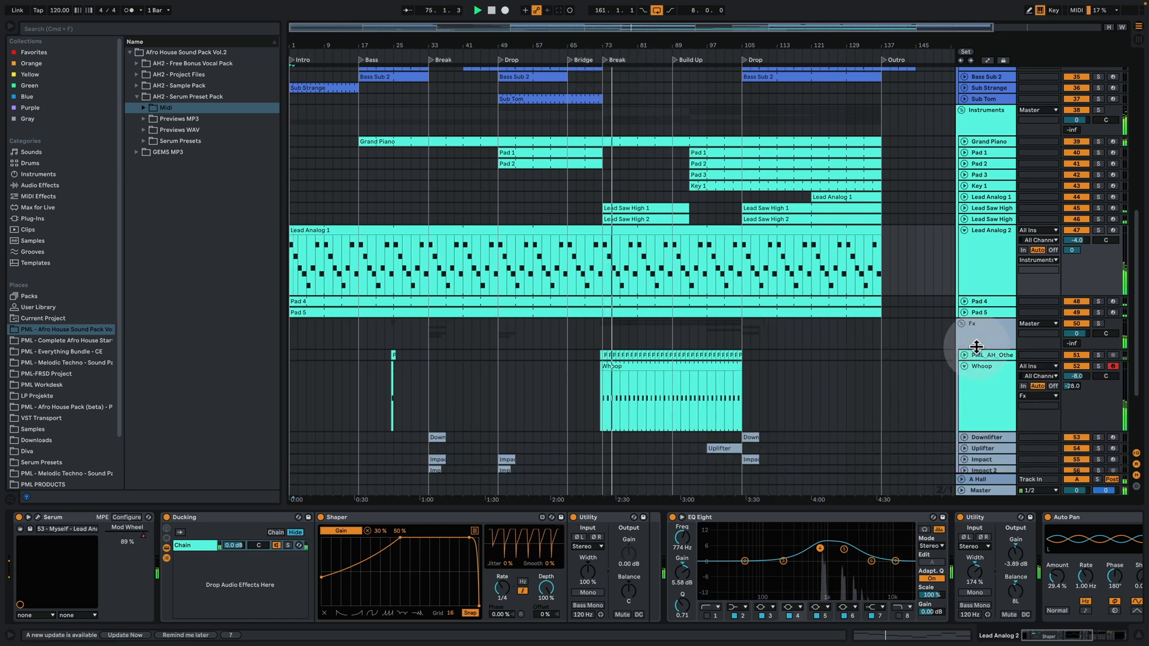
{"action": "left_click", "coordinate": [964, 355]}
{"action": "scroll", "coordinate": [866, 341], "scroll_direction": "down", "scroll_amount": 2}
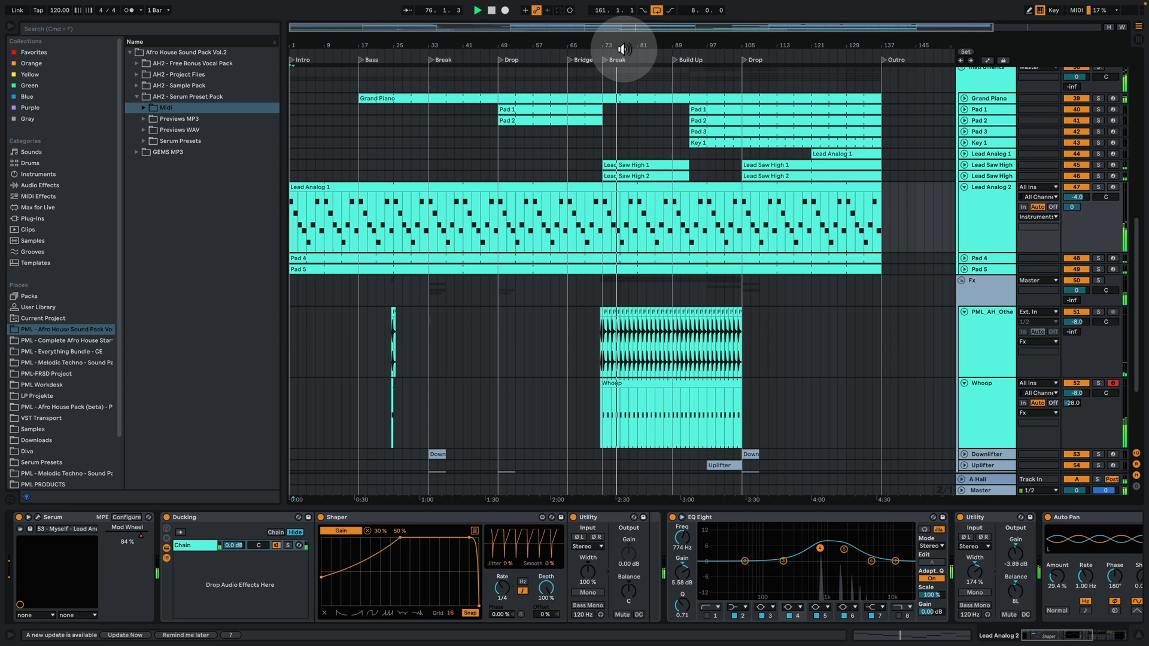
{"action": "left_click_drag", "start_coordinate": [617, 44], "coordinate": [502, 99]}
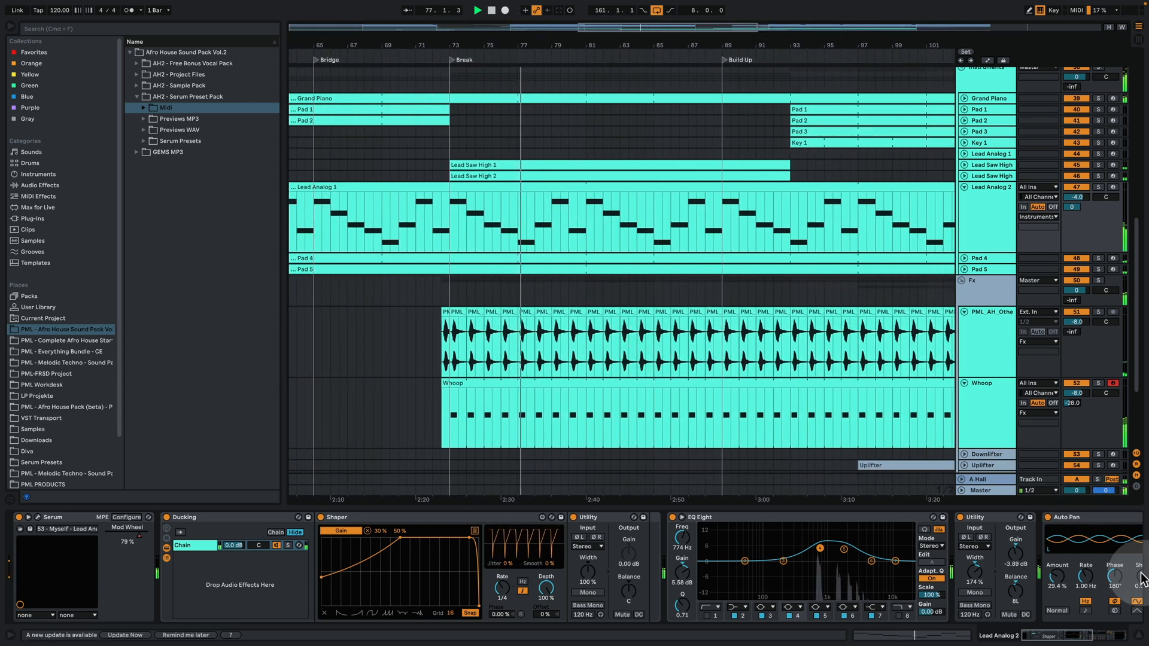
{"action": "left_click", "coordinate": [1139, 635]}
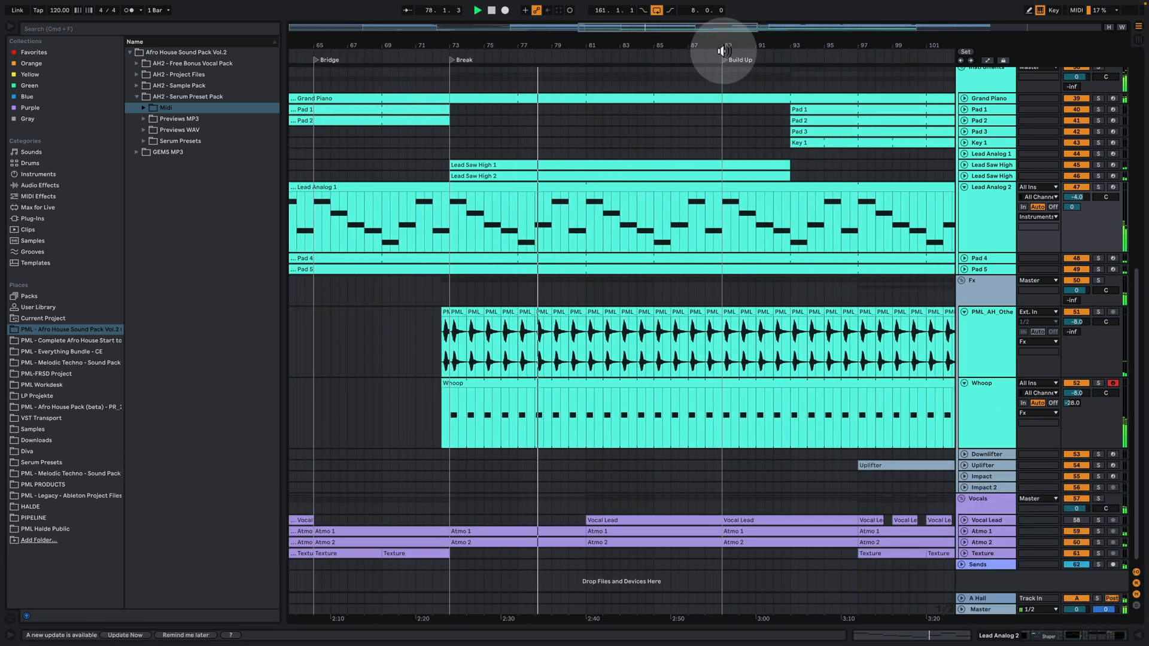
Place the insert marker at bar 89, the start of the Build Up, on the Whoop track and play from there
{"action": "left_click_drag", "start_coordinate": [721, 46], "coordinate": [586, 18]}
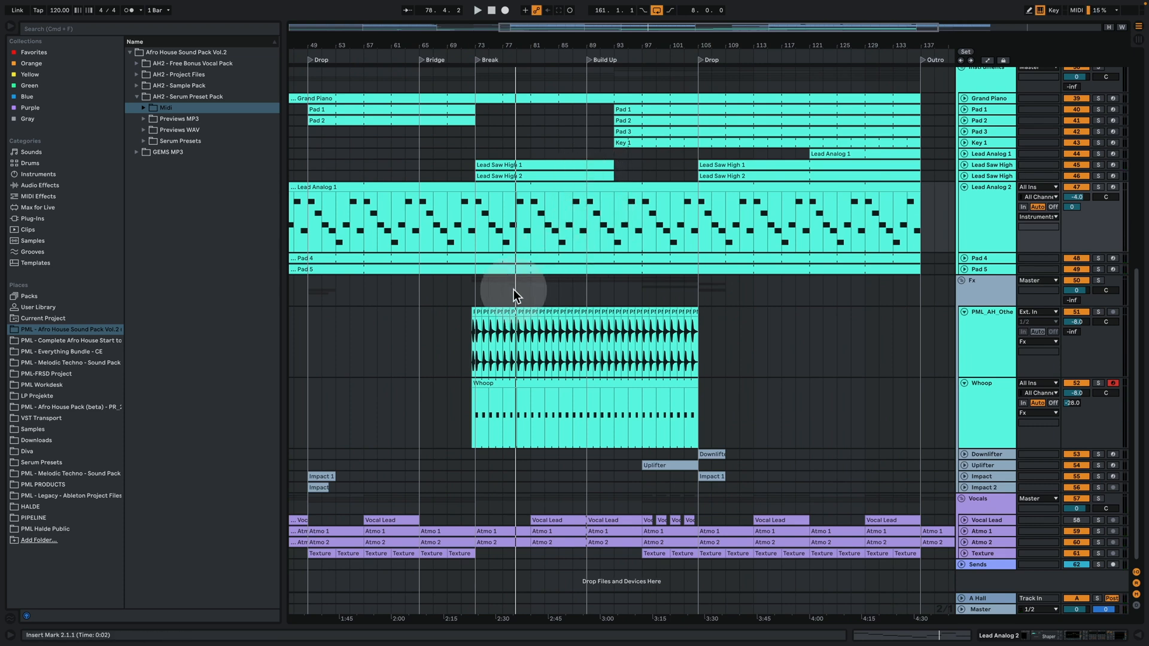
{"action": "left_click", "coordinate": [585, 411]}
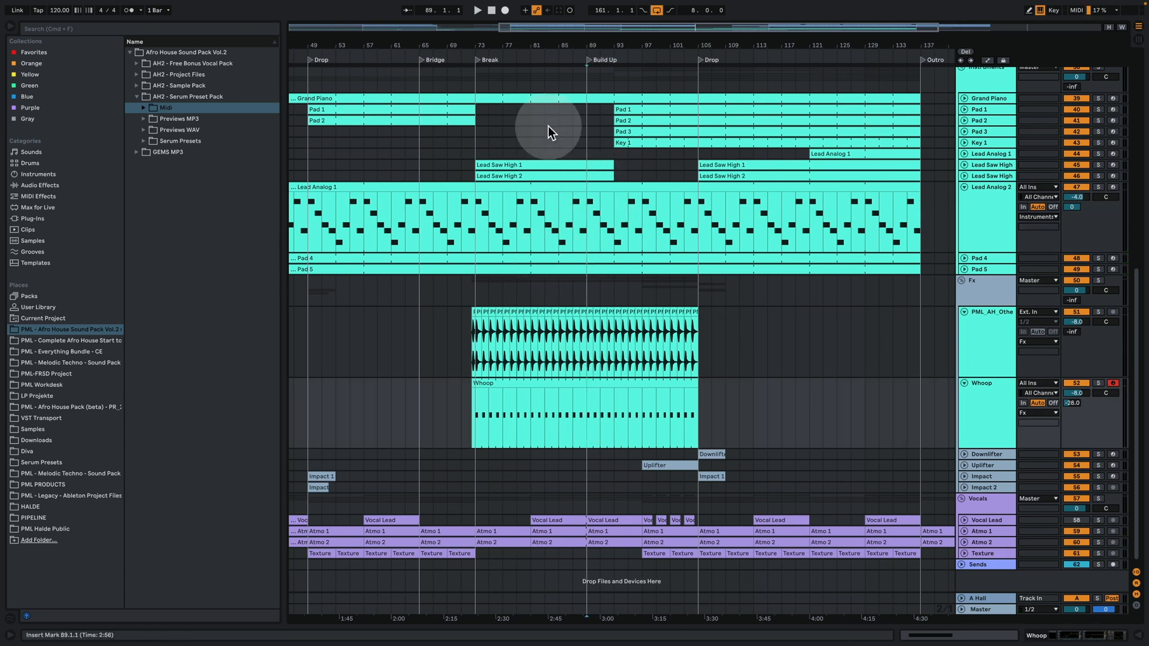
{"action": "left_click_drag", "start_coordinate": [594, 44], "coordinate": [594, 127]}
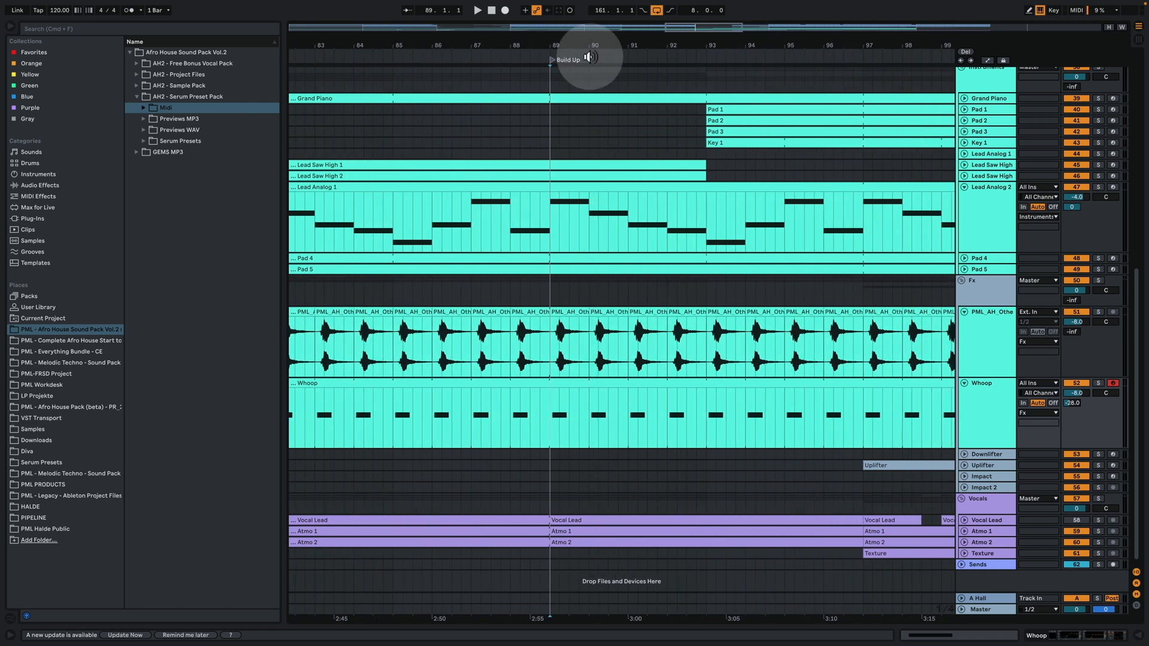
{"action": "key", "text": "space"}
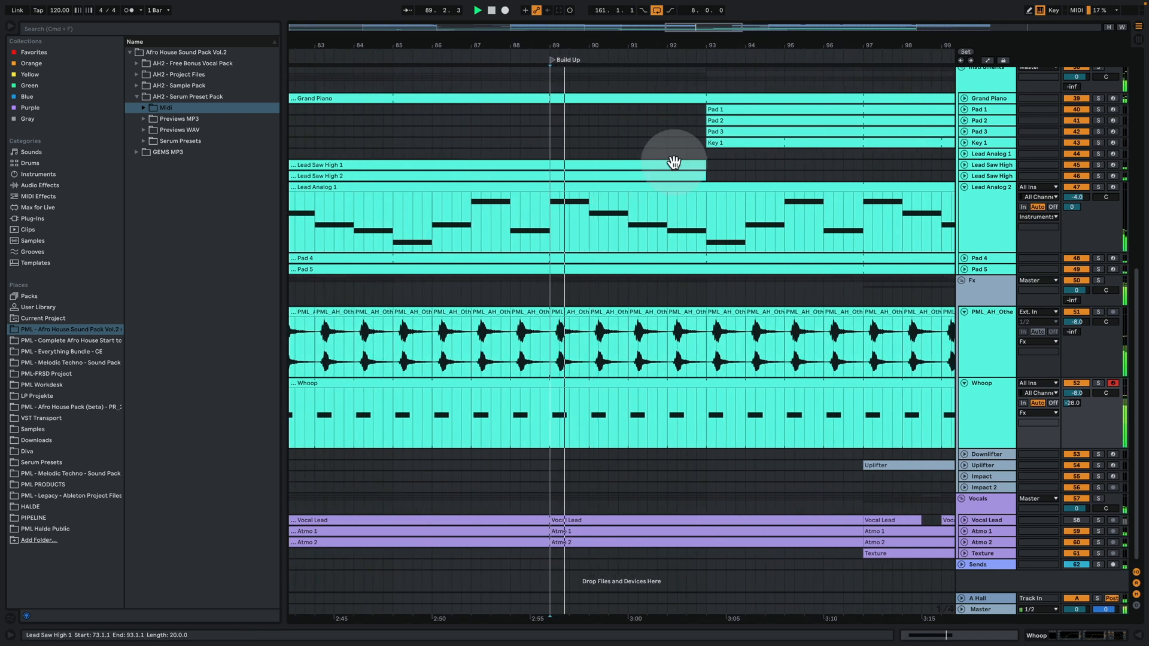
Activate and unfold the Vocal Lead track, and restart playback from bar 89 at the Build Up
{"action": "left_click_drag", "start_coordinate": [570, 46], "coordinate": [569, 27]}
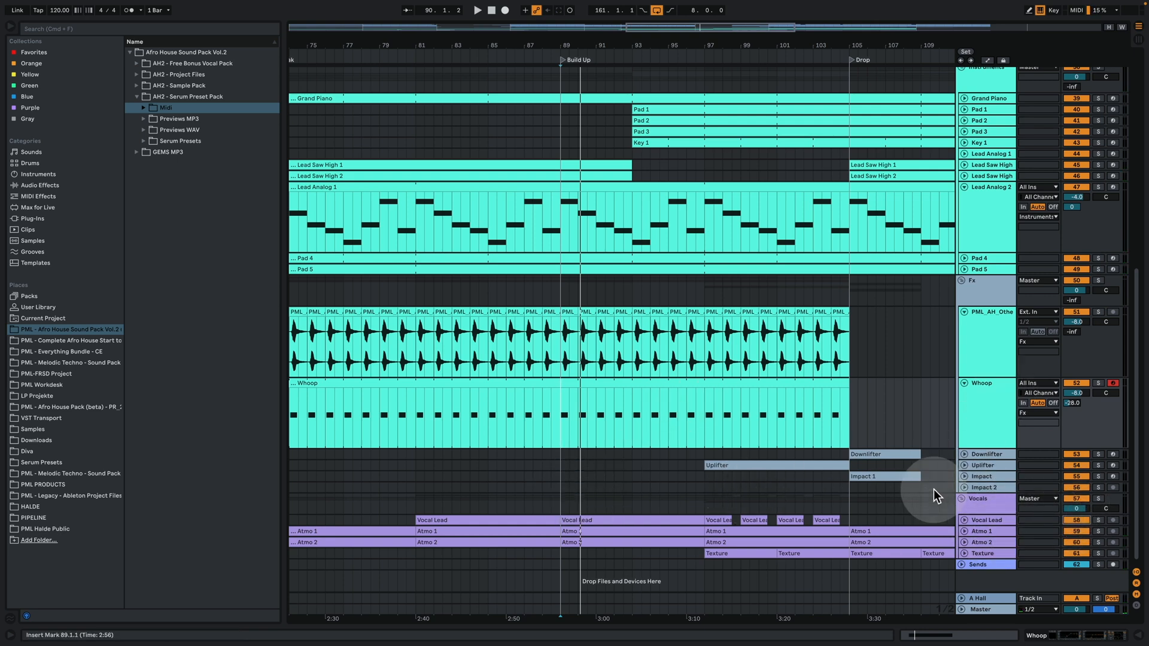
{"action": "left_click", "coordinate": [965, 520]}
{"action": "left_click", "coordinate": [572, 474]}
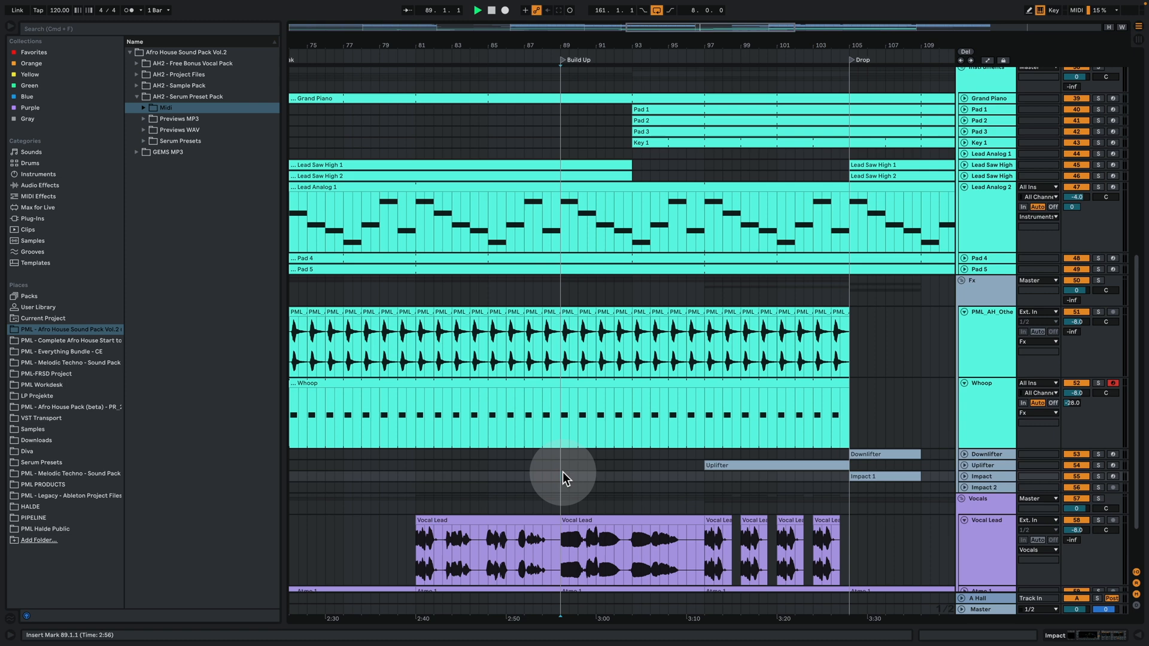
{"action": "key", "text": "space"}
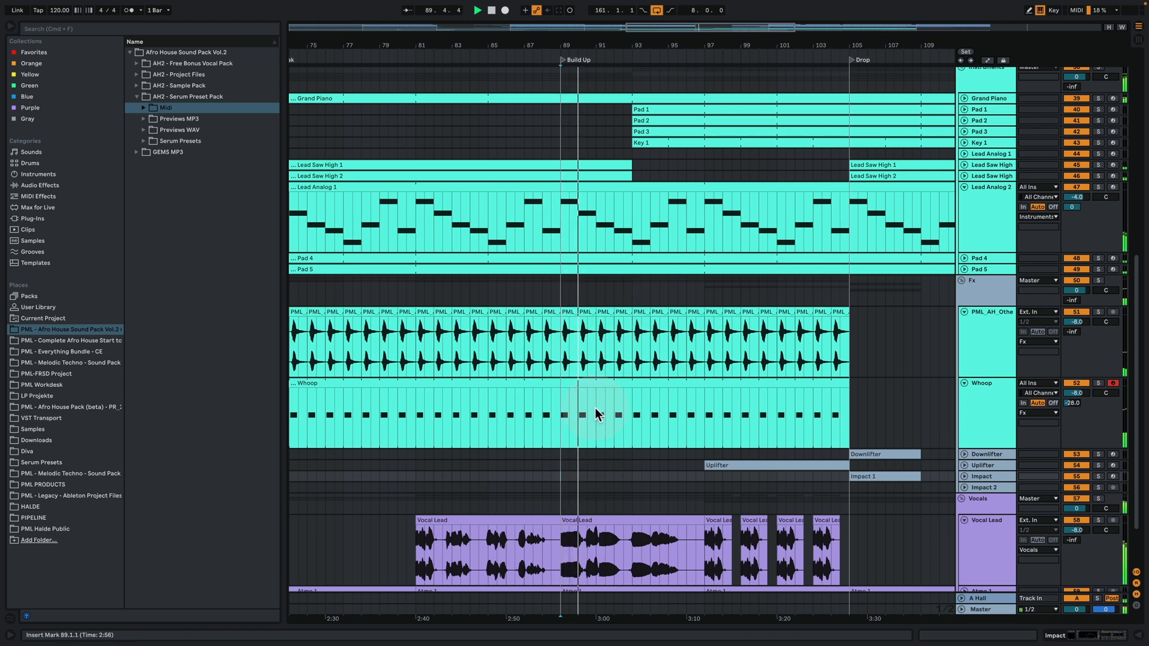
Look at the Whoop track's device chain of Serum, two EQ Eights and Delay during the Build Up, then hide it
{"action": "left_click_drag", "start_coordinate": [598, 46], "coordinate": [527, 43]}
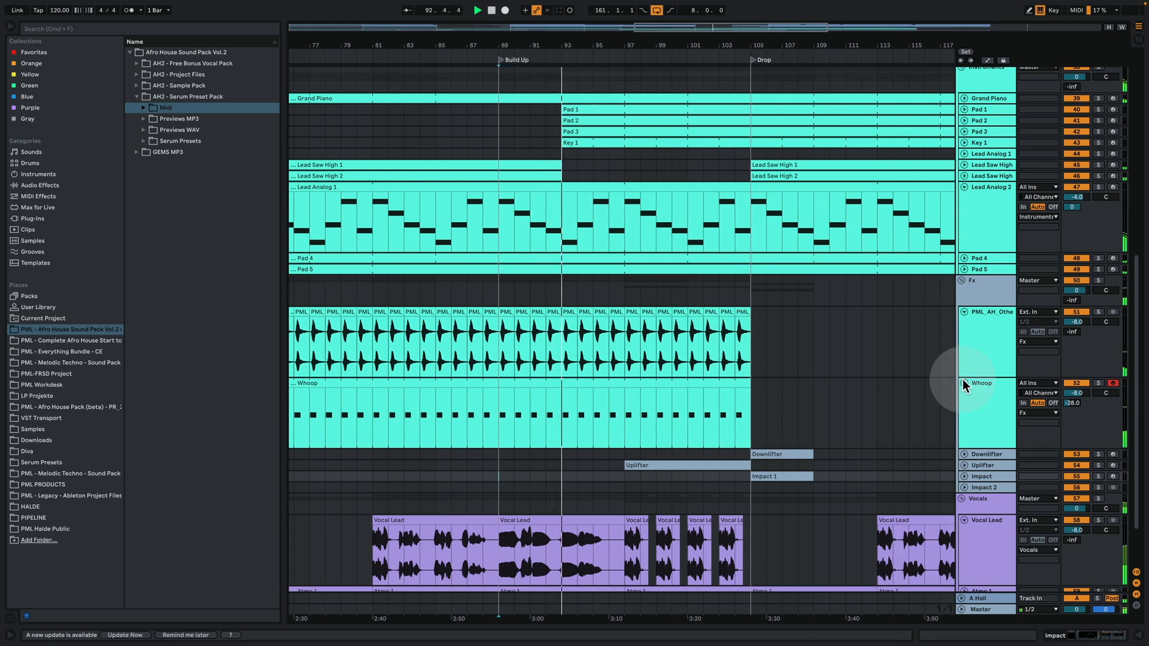
{"action": "left_click", "coordinate": [989, 386]}
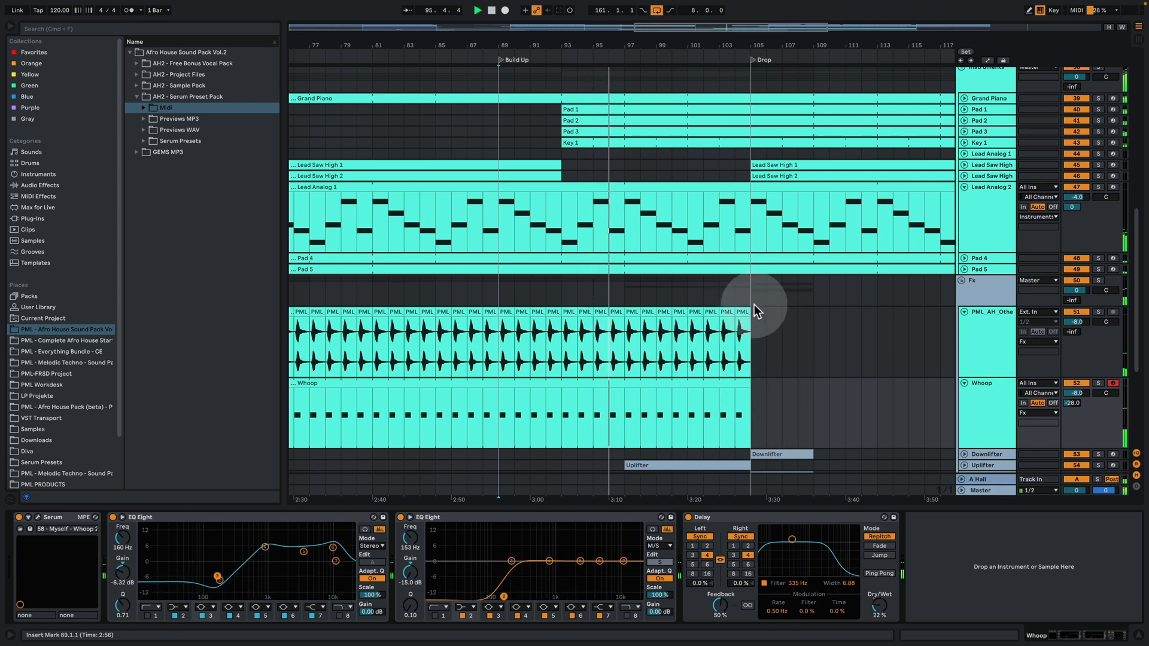
{"action": "left_click", "coordinate": [1139, 637]}
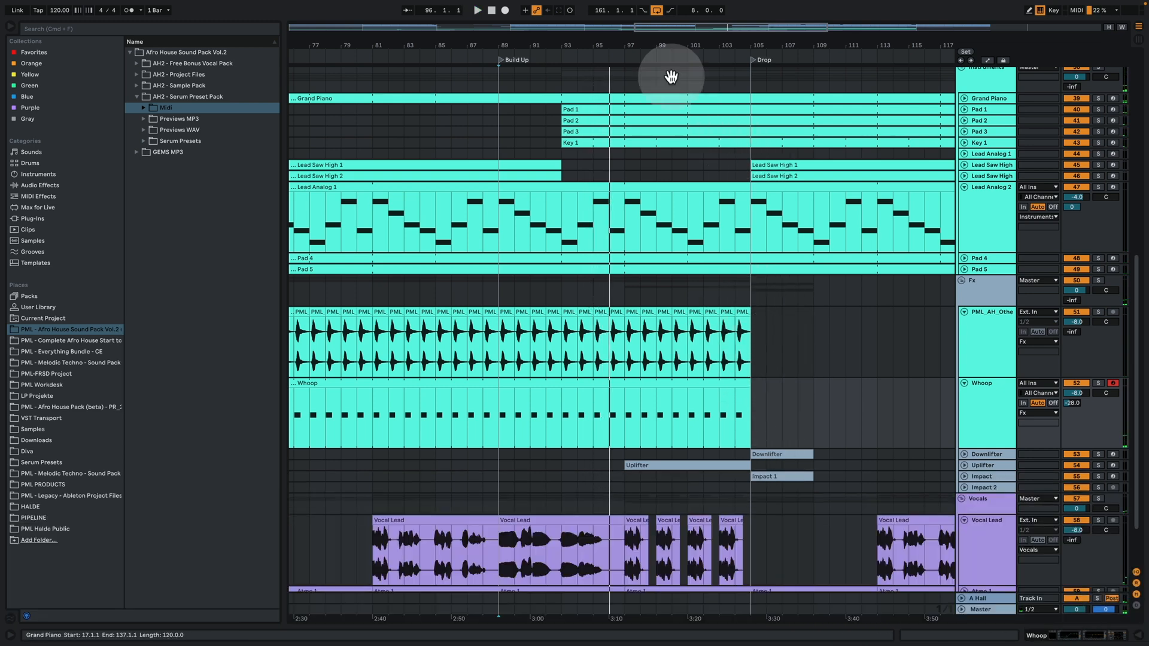
Place the insert marker at bar 103 on the Fx group, just before the second Drop, and start playback
{"action": "left_click_drag", "start_coordinate": [654, 46], "coordinate": [610, 25]}
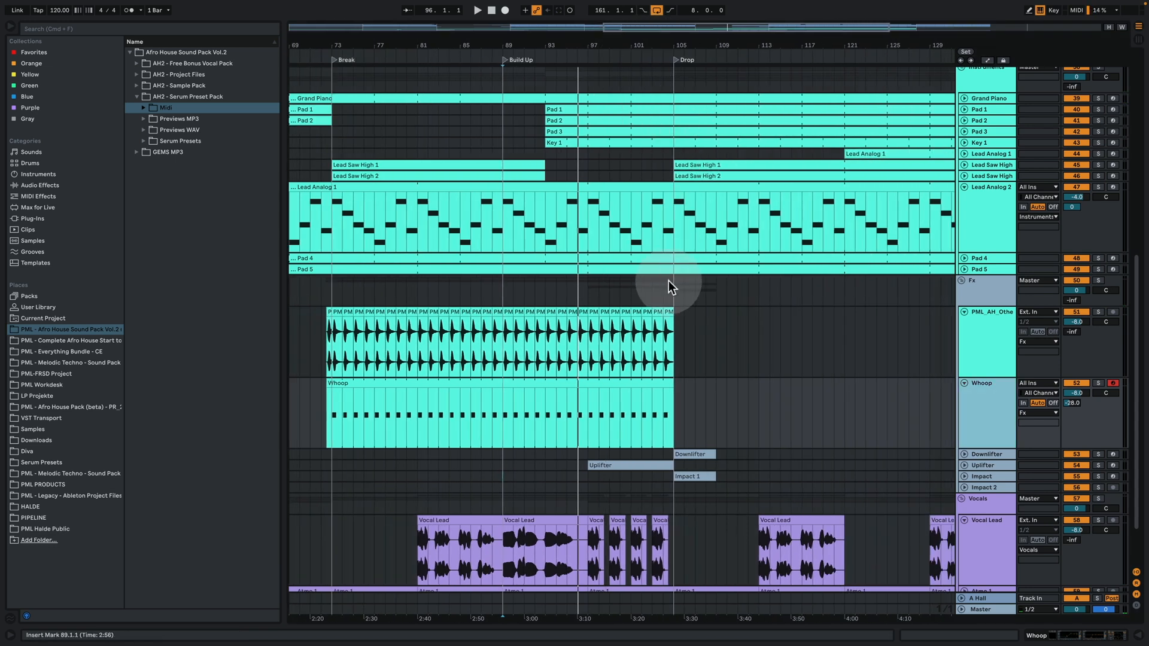
{"action": "left_click", "coordinate": [652, 284]}
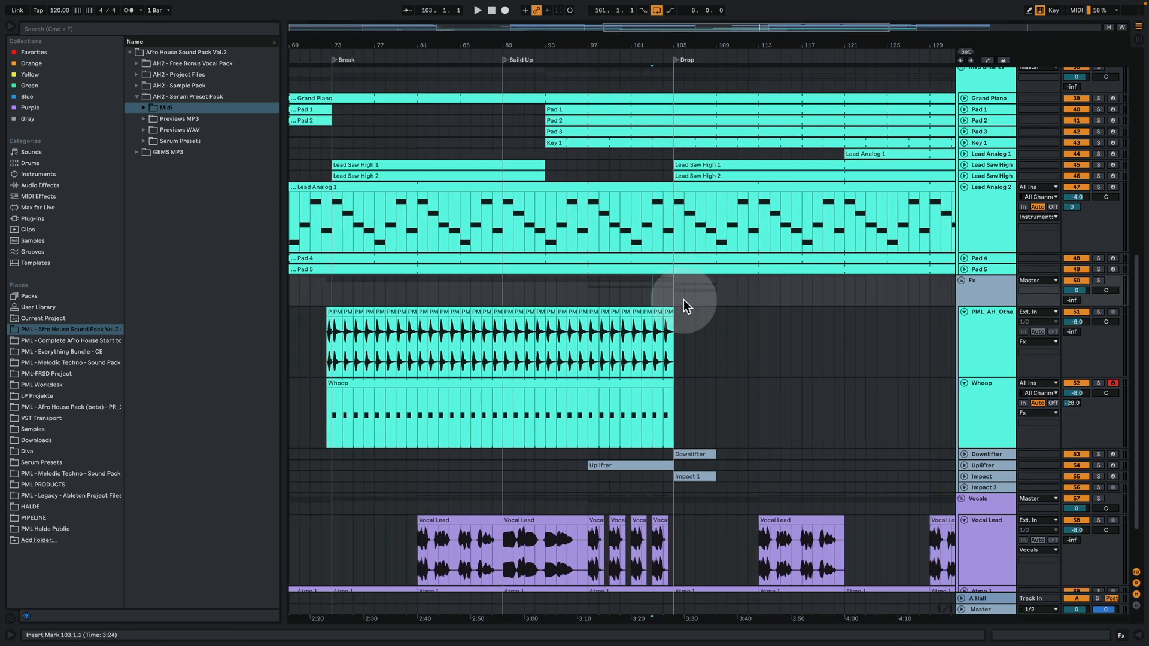
{"action": "key", "text": "space"}
Unfold the Snare Rolls group and review the drum, bass and instrument tracks through the second Drop
{"action": "scroll", "coordinate": [684, 325], "scroll_direction": "up", "scroll_amount": 10}
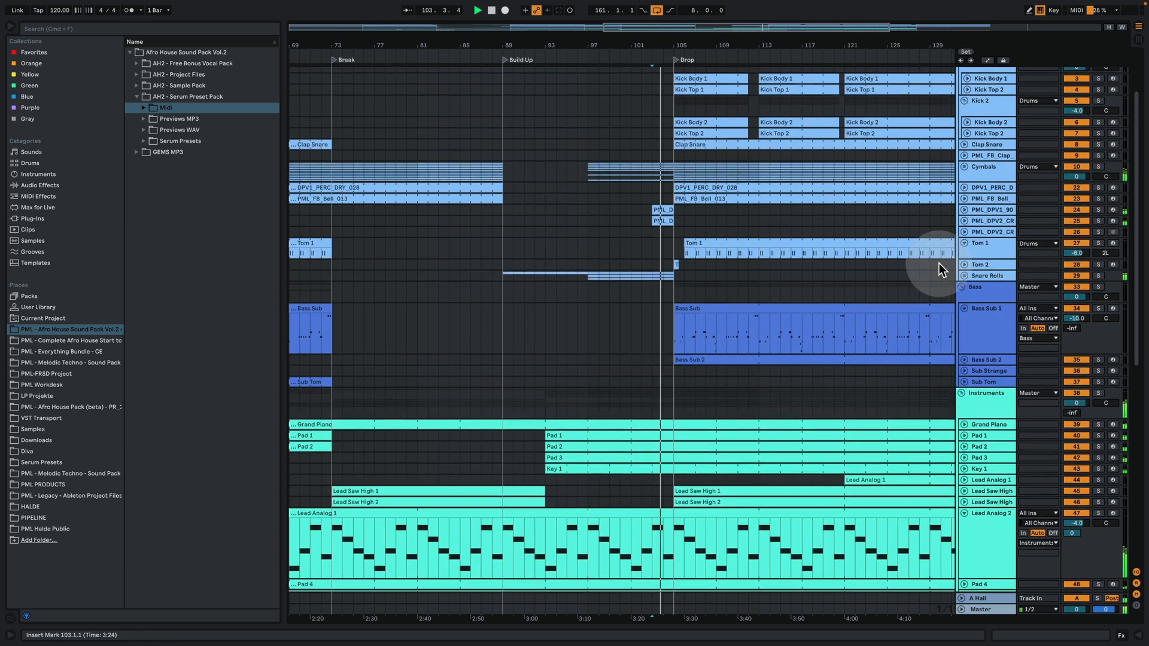
{"action": "left_click", "coordinate": [964, 276]}
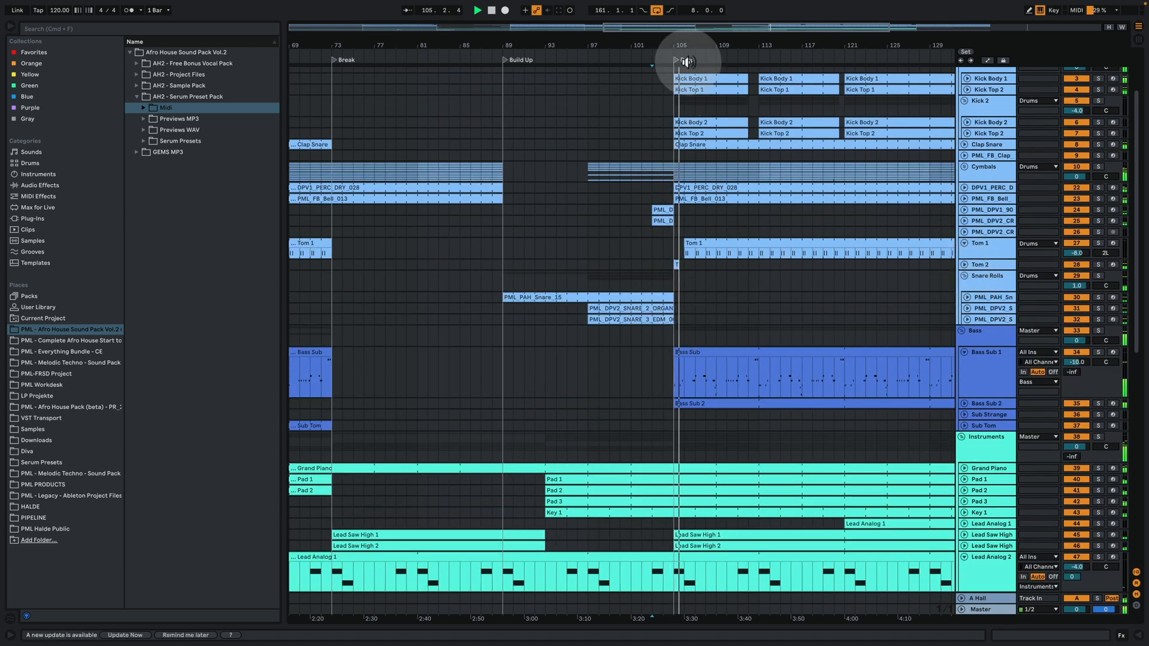
{"action": "left_click_drag", "start_coordinate": [694, 44], "coordinate": [629, 13]}
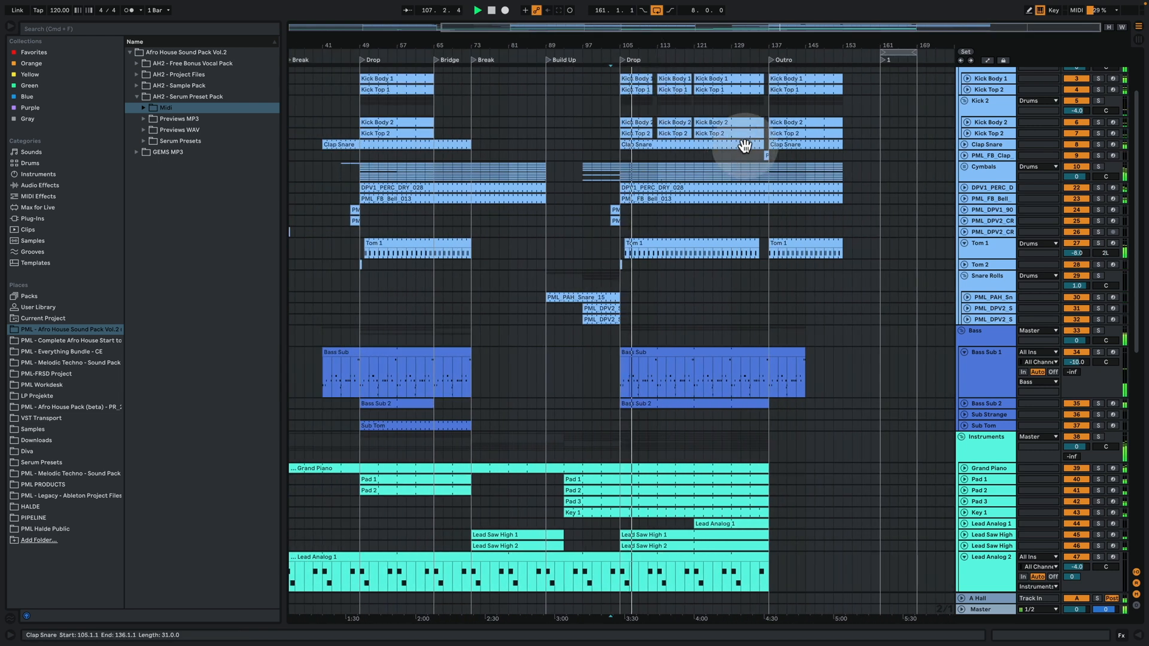
{"action": "scroll", "coordinate": [709, 261], "scroll_direction": "down", "scroll_amount": 1}
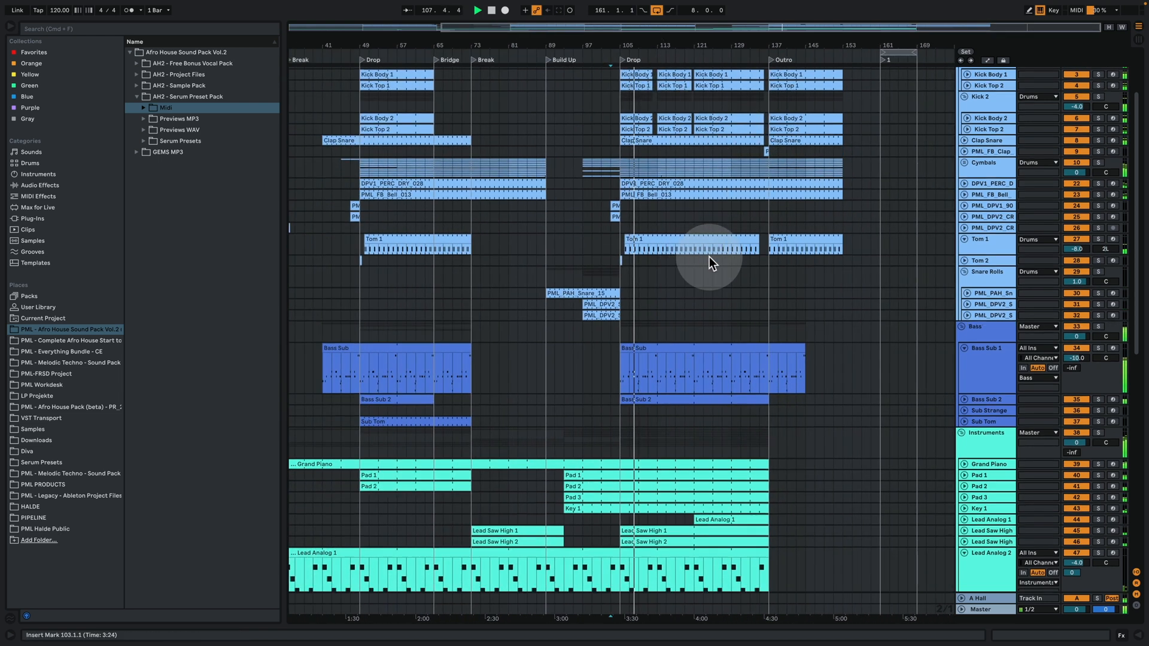
Unfold the Bass Sub 2 track and reduce the heights of the Bass Sub 1 and Bass Sub 2 tracks
{"action": "left_click", "coordinate": [965, 399]}
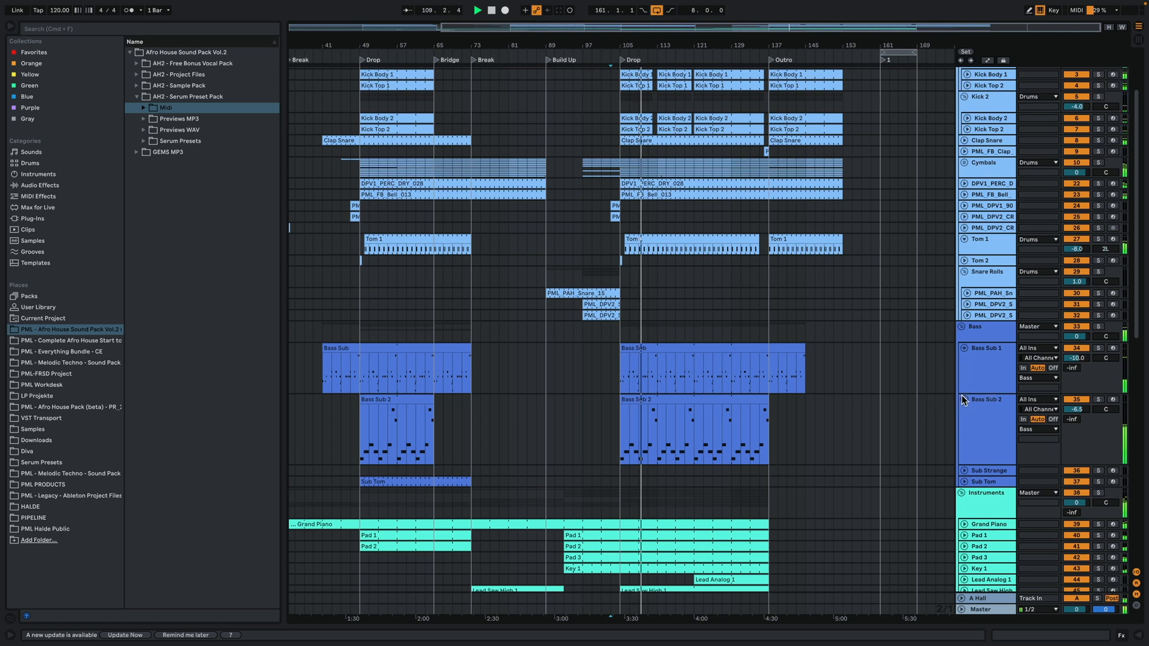
{"action": "left_click_drag", "start_coordinate": [985, 466], "coordinate": [989, 446]}
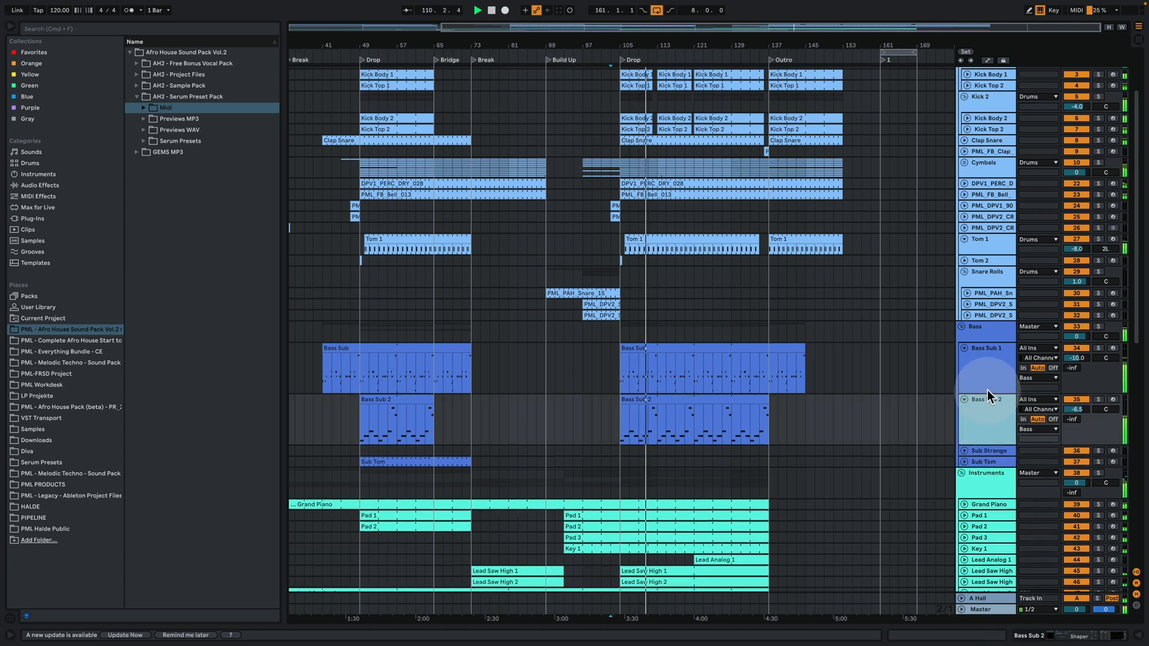
{"action": "left_click_drag", "start_coordinate": [991, 395], "coordinate": [988, 374]}
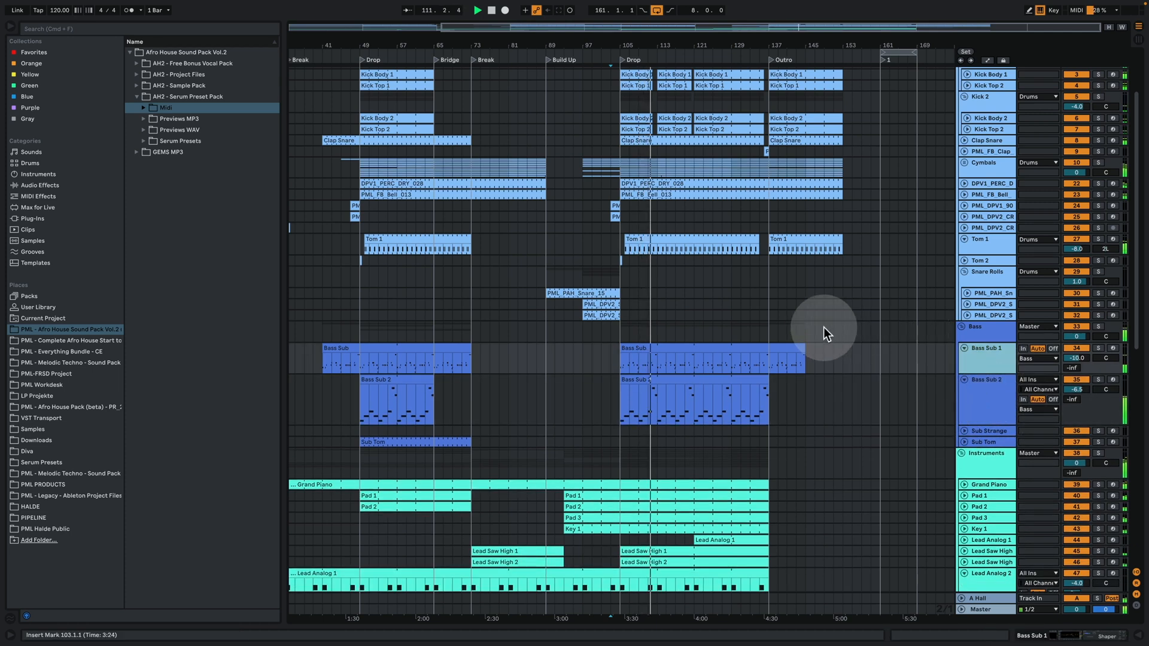
Reduce the heights of the PML_AH_Othe and Whoop tracks in the Fx group
{"action": "scroll", "coordinate": [838, 352], "scroll_direction": "down", "scroll_amount": 10}
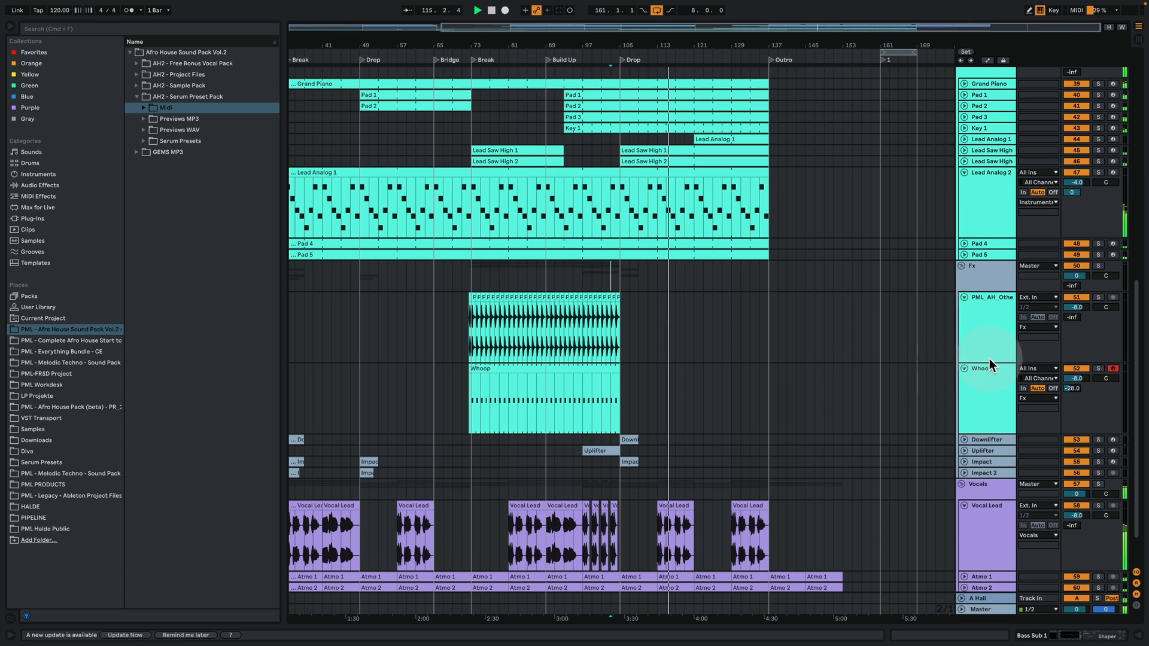
{"action": "left_click_drag", "start_coordinate": [987, 362], "coordinate": [1006, 313]}
{"action": "left_click_drag", "start_coordinate": [1002, 383], "coordinate": [996, 323]}
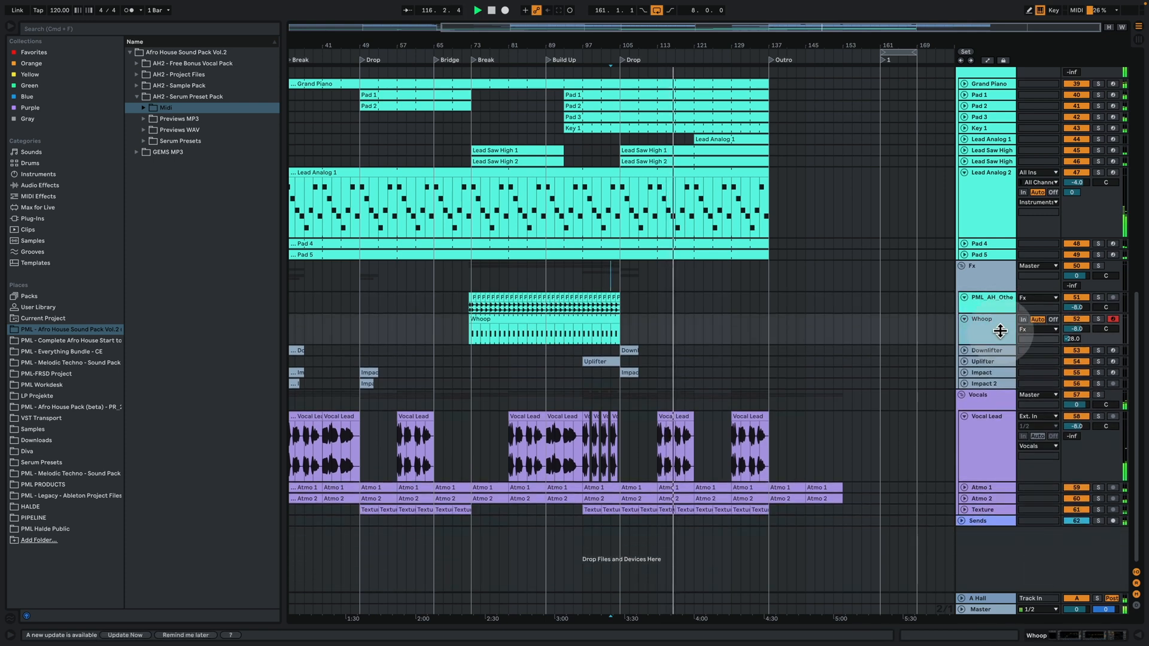
Unfold the Lead Analog 1 and first Lead Saw High tracks, and start playback from bar 121 where Lead Analog 1 enters
{"action": "scroll", "coordinate": [831, 422], "scroll_direction": "up", "scroll_amount": 5}
{"action": "scroll", "coordinate": [831, 426], "scroll_direction": "up", "scroll_amount": 5}
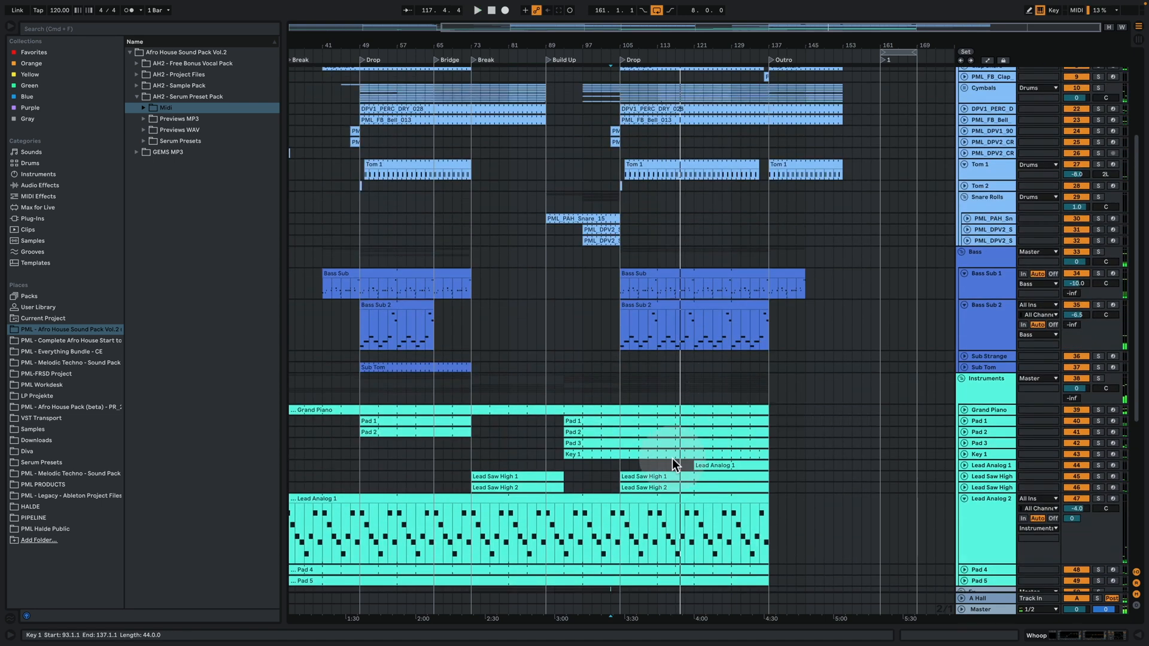
{"action": "left_click", "coordinate": [964, 465]}
{"action": "left_click", "coordinate": [695, 484]}
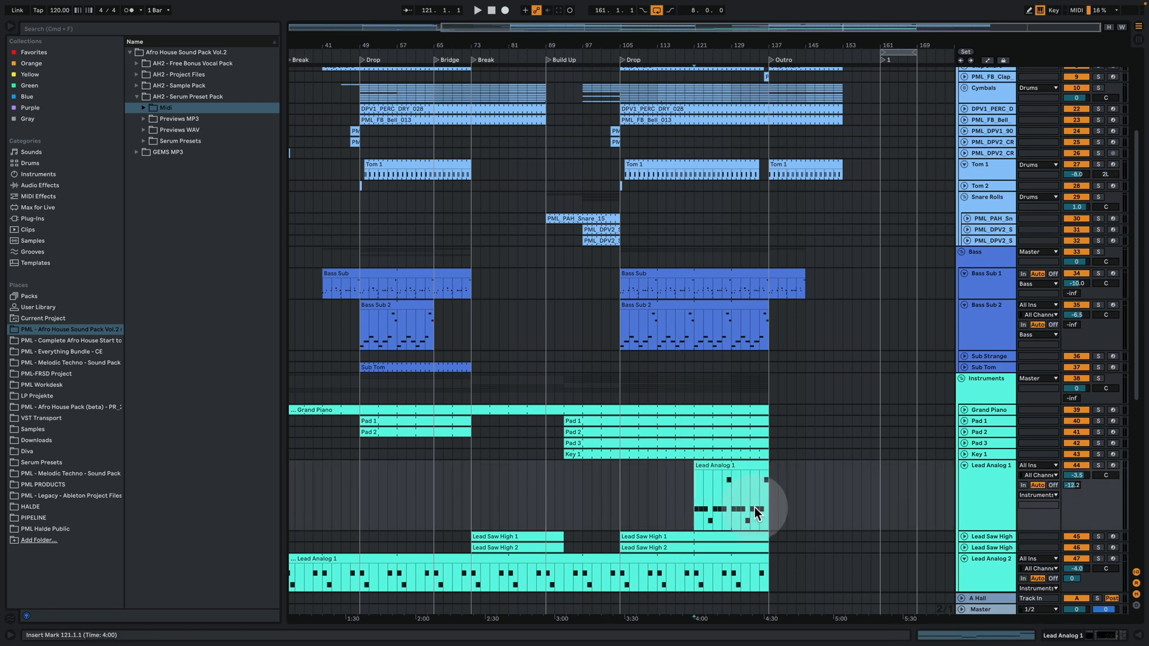
{"action": "left_click", "coordinate": [964, 536]}
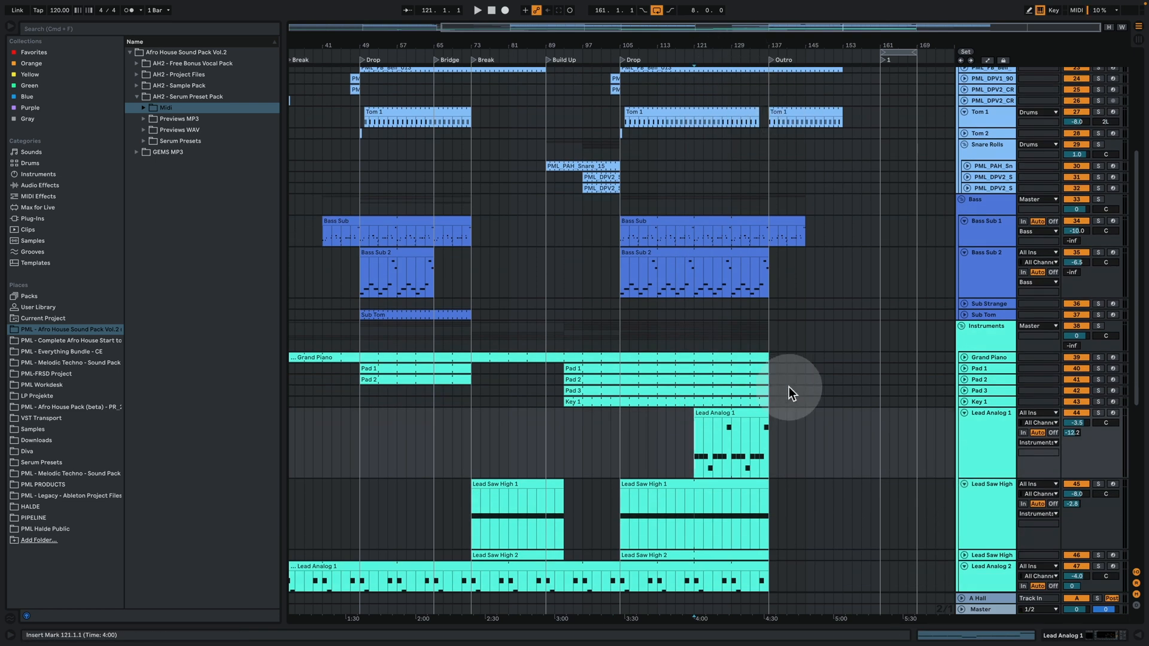
{"action": "scroll", "coordinate": [789, 387], "scroll_direction": "down", "scroll_amount": 3}
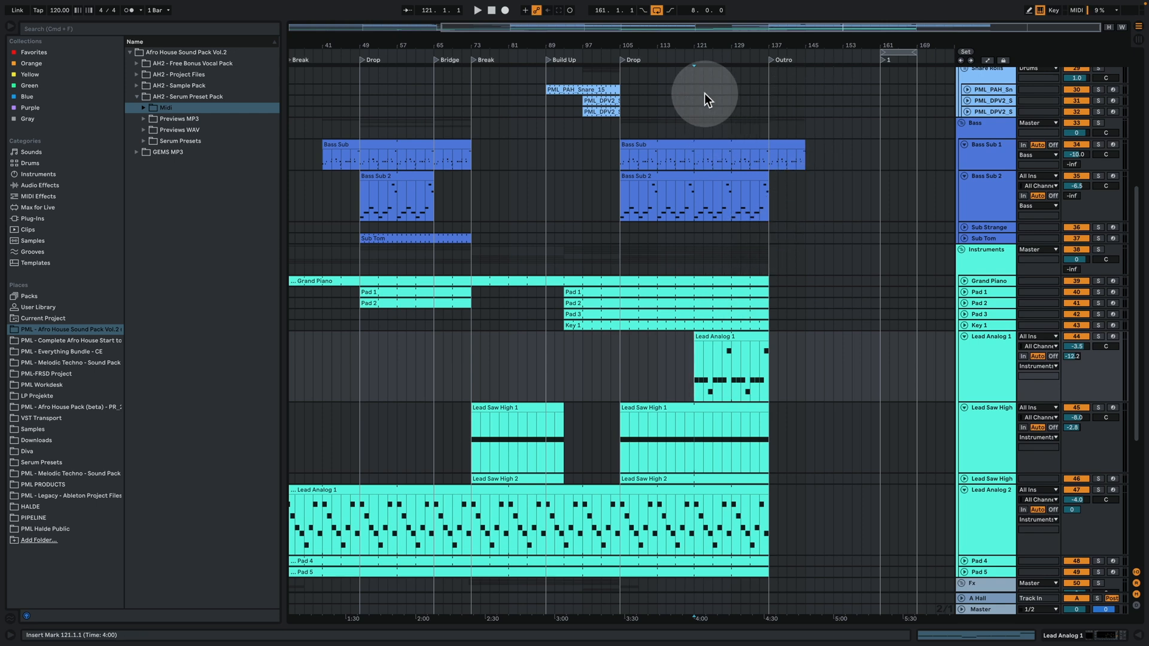
{"action": "key", "text": "space"}
Fold the Kick 1 and Kick 2 groups at the beginning of the Drums group
{"action": "scroll", "coordinate": [764, 242], "scroll_direction": "up", "scroll_amount": 8}
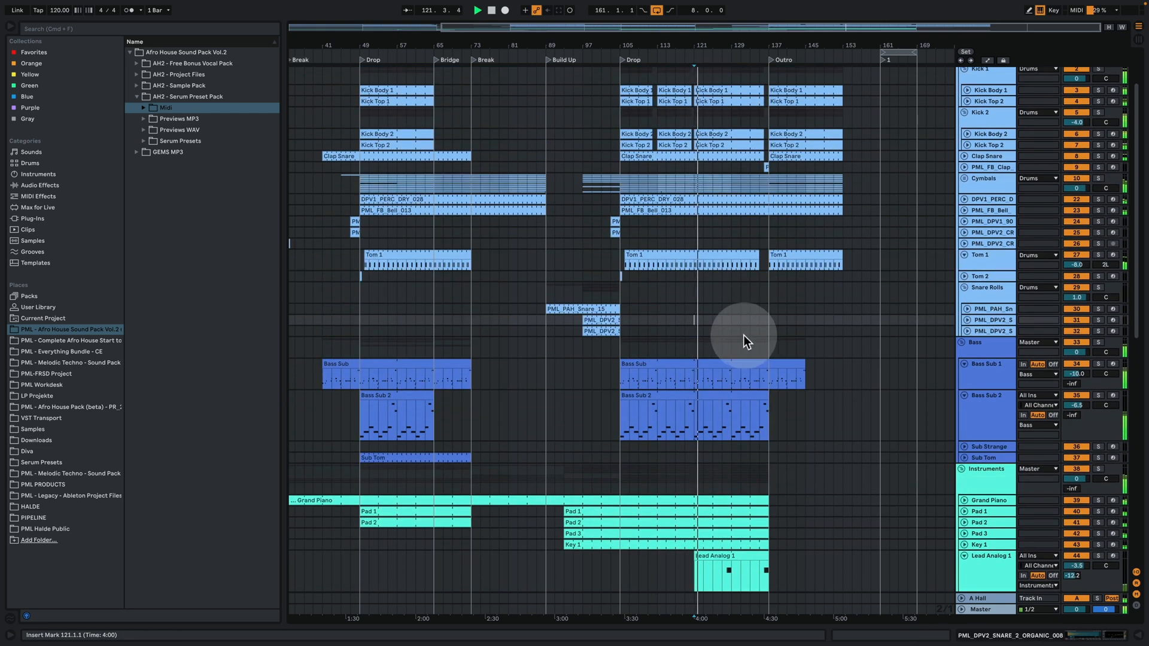
{"action": "scroll", "coordinate": [743, 335], "scroll_direction": "up", "scroll_amount": 2}
{"action": "scroll", "coordinate": [746, 313], "scroll_direction": "up", "scroll_amount": 1}
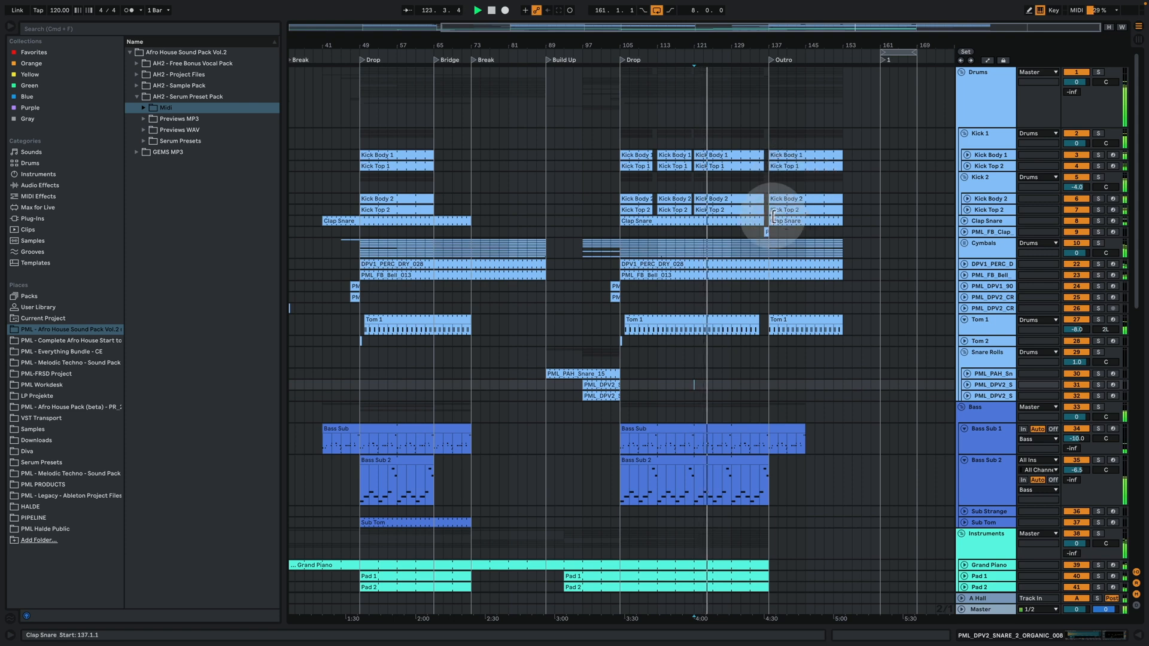
{"action": "left_click", "coordinate": [964, 133]}
{"action": "left_click", "coordinate": [965, 144]}
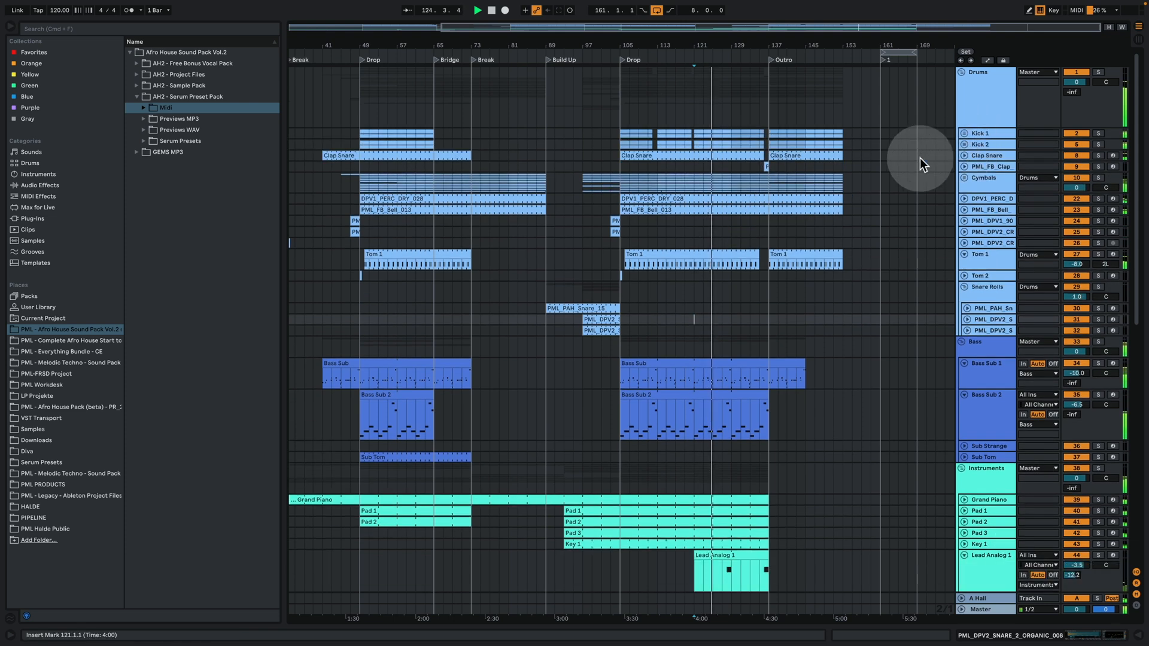
Play from bar 137 at the Outro and fold the Bass Sub 1 and Bass Sub 2 tracks
{"action": "left_click", "coordinate": [768, 98]}
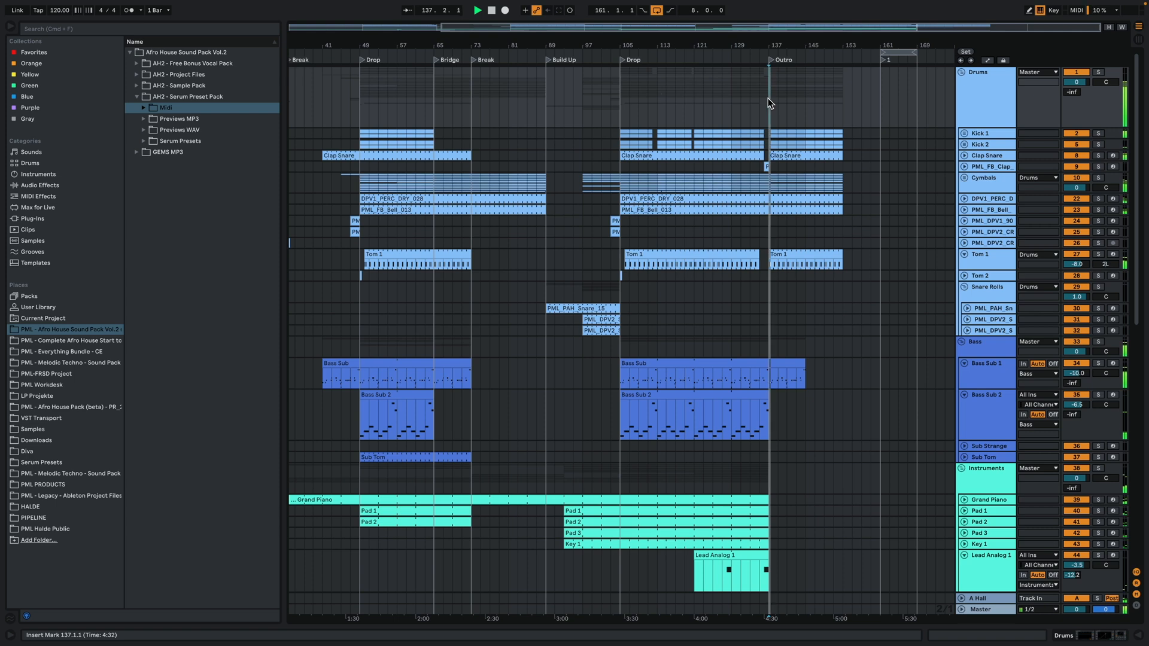
{"action": "left_click", "coordinate": [965, 395]}
{"action": "left_click", "coordinate": [965, 364]}
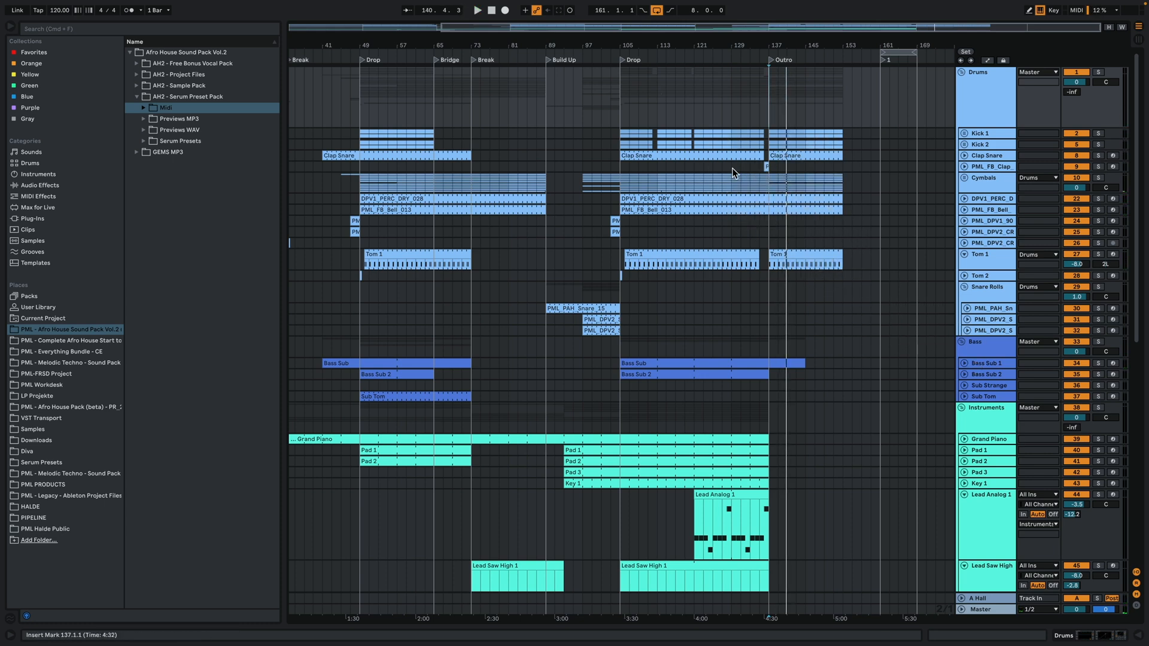
Show the whole arrangement and play the soloed Drums group from bar 105 at the second Drop
{"action": "left_click_drag", "start_coordinate": [648, 44], "coordinate": [649, 12]}
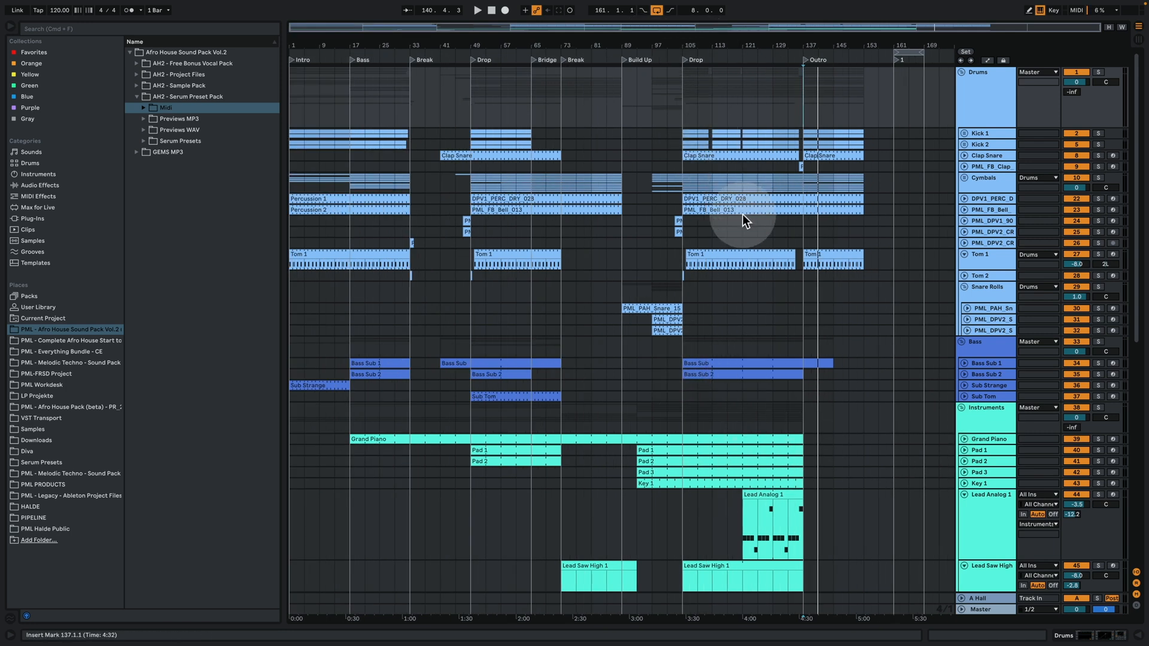
{"action": "left_click", "coordinate": [691, 84]}
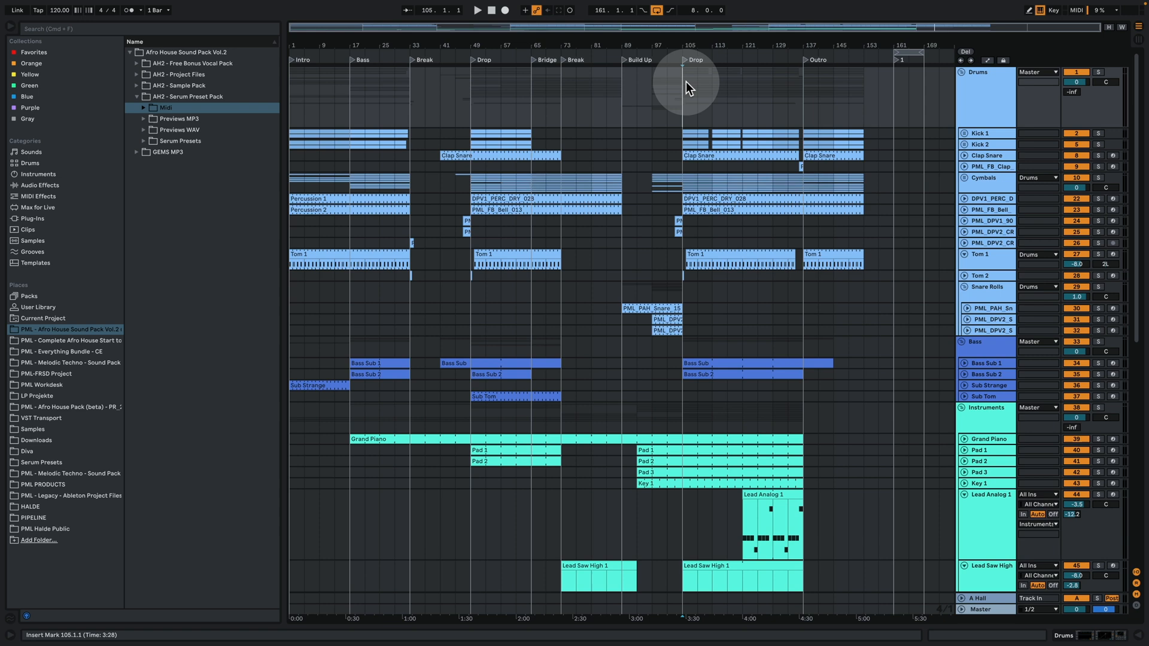
{"action": "left_click", "coordinate": [1097, 71]}
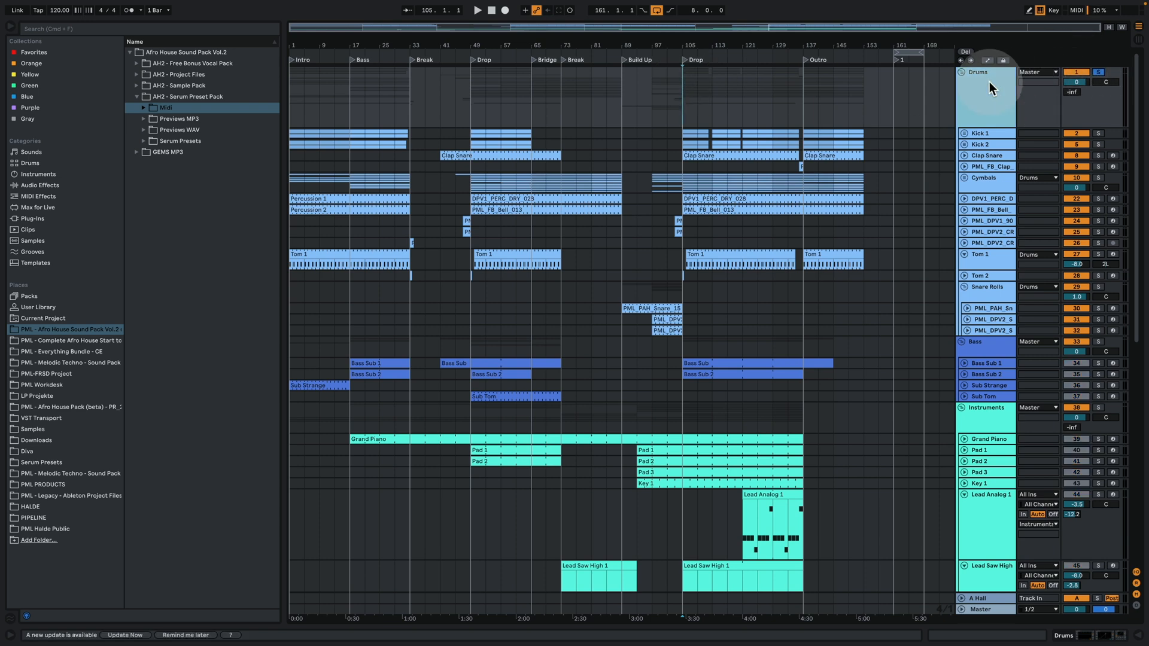
{"action": "key", "text": "space"}
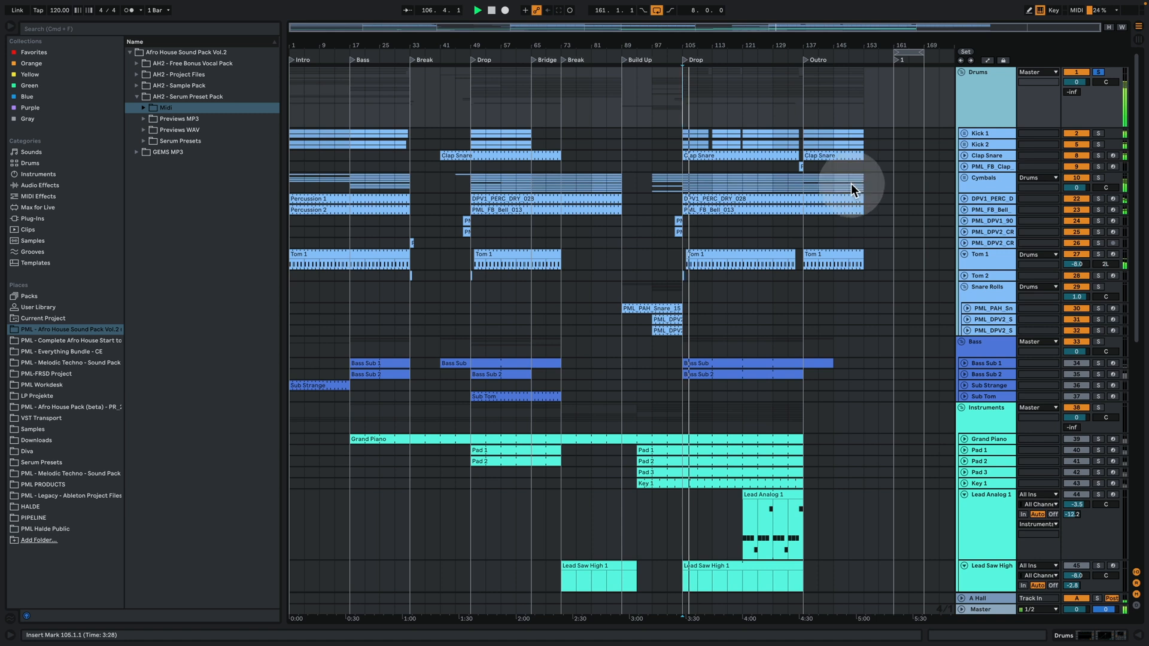
Compare the soloed drums with the DPV1_PERC and PML_FB_Bell tracks deactivated and reactivated, replaying from bar 105
{"action": "left_click", "coordinate": [1079, 199]}
{"action": "key", "text": "space"}
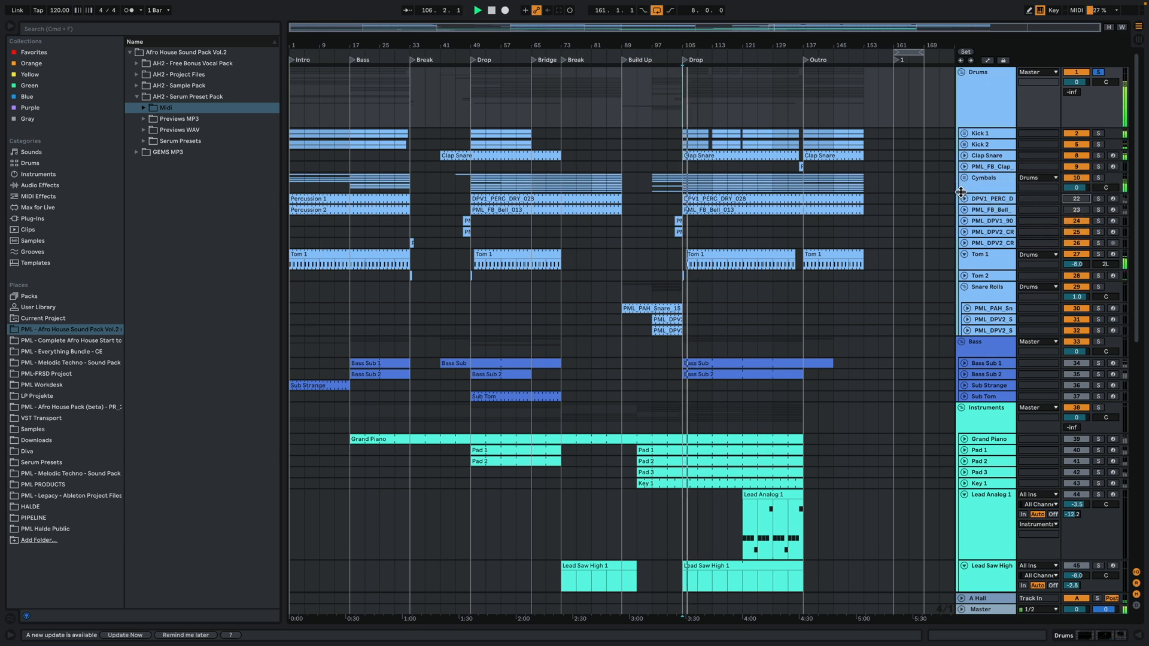
{"action": "left_click", "coordinate": [1049, 197]}
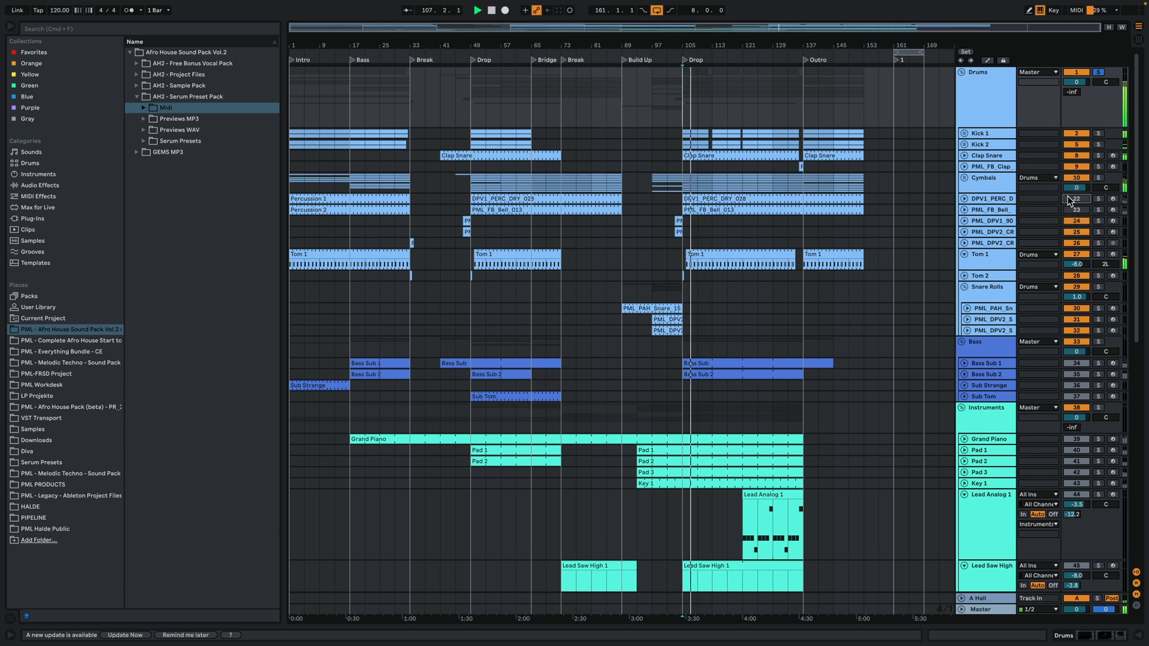
{"action": "key", "text": "space"}
{"action": "left_click", "coordinate": [1074, 197]}
{"action": "left_click", "coordinate": [1079, 209]}
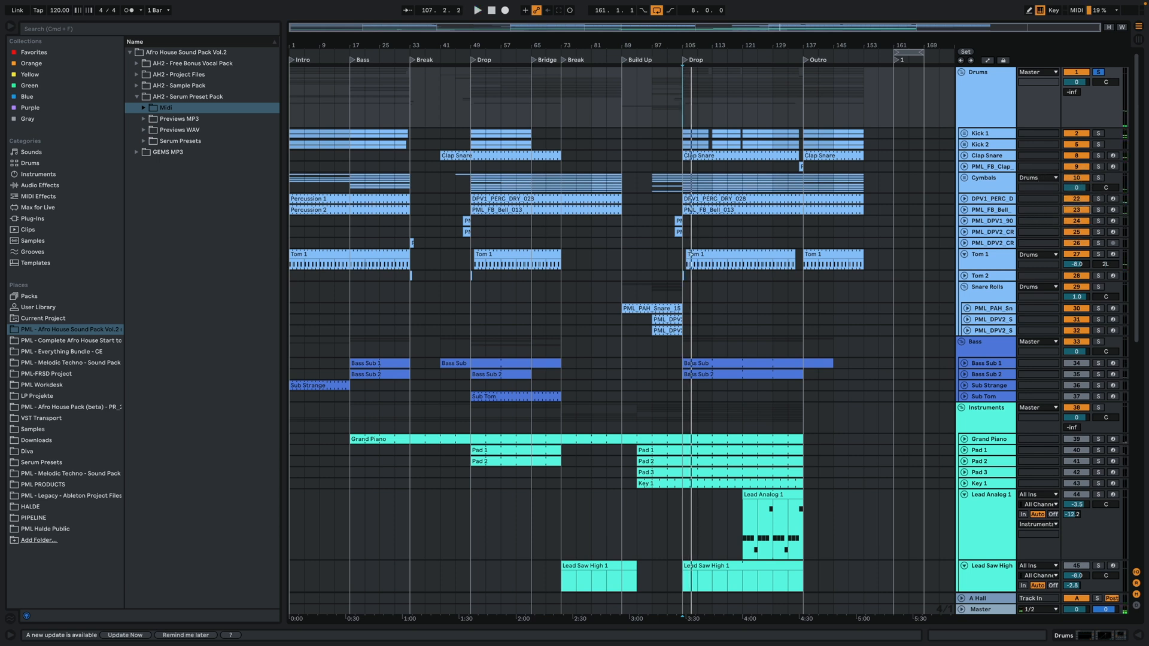
{"action": "key", "text": "space"}
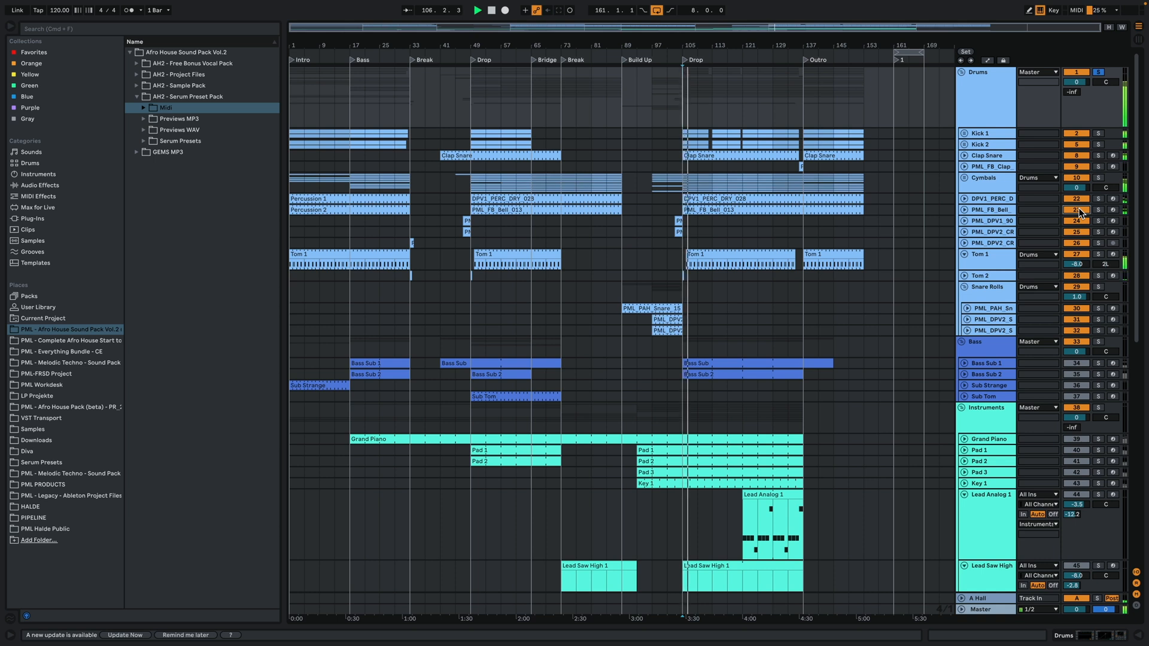
Stop playback, solo the Bass group instead of the Drums, and play it from bar 105
{"action": "scroll", "coordinate": [1008, 286], "scroll_direction": "down", "scroll_amount": 2}
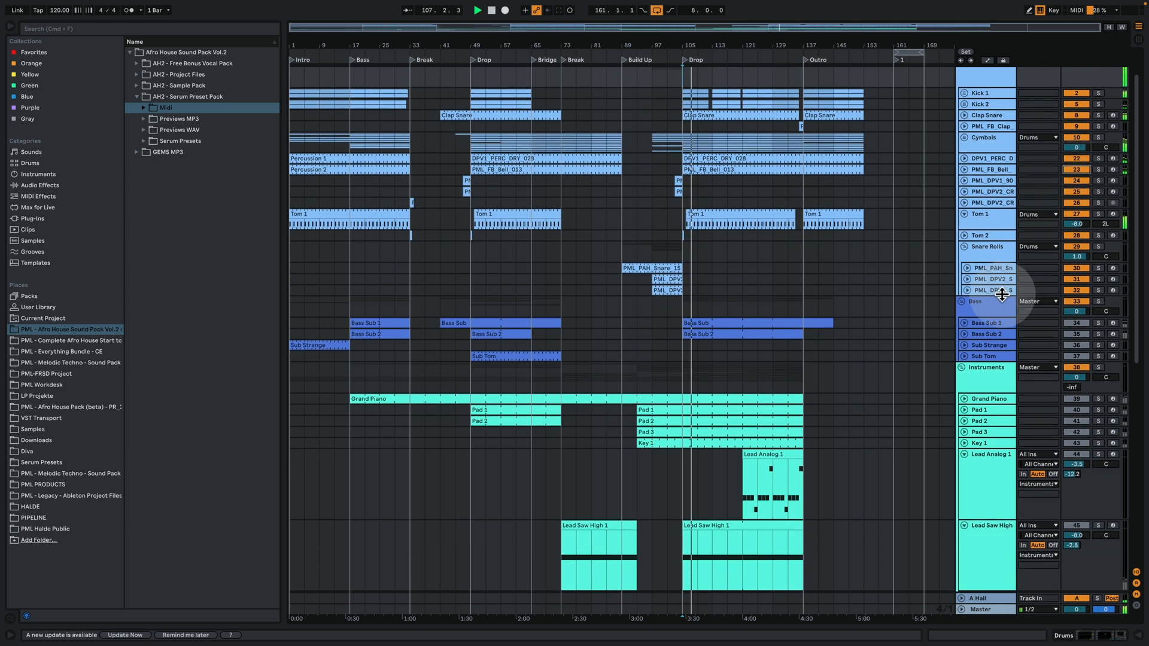
{"action": "key", "text": "space"}
{"action": "left_click", "coordinate": [1098, 301]}
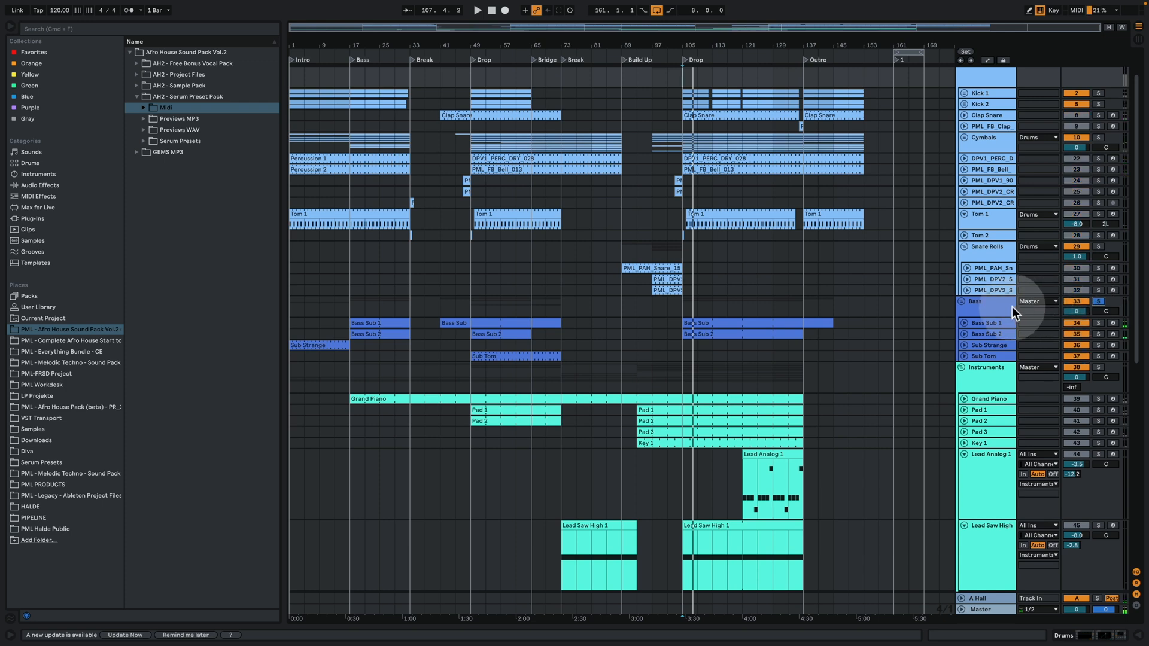
{"action": "left_click", "coordinate": [991, 304]}
{"action": "key", "text": "space"}
{"action": "left_click", "coordinate": [734, 280]}
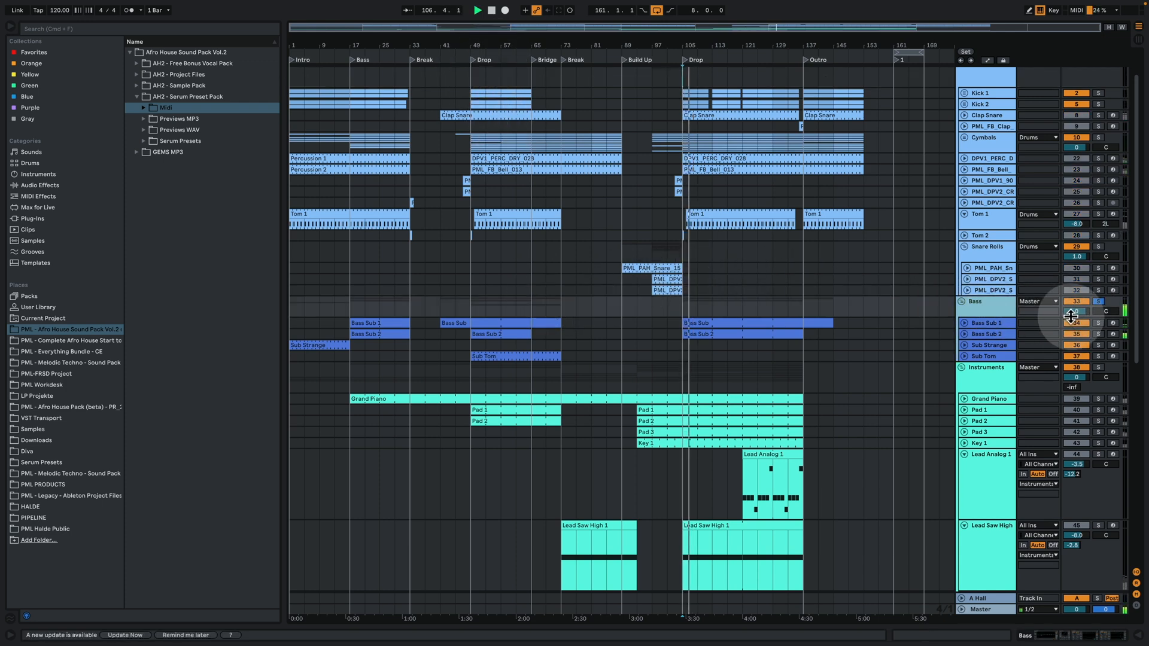
Play the soloed Bass group from bar 49 at the first Drop
{"action": "left_click", "coordinate": [1003, 305]}
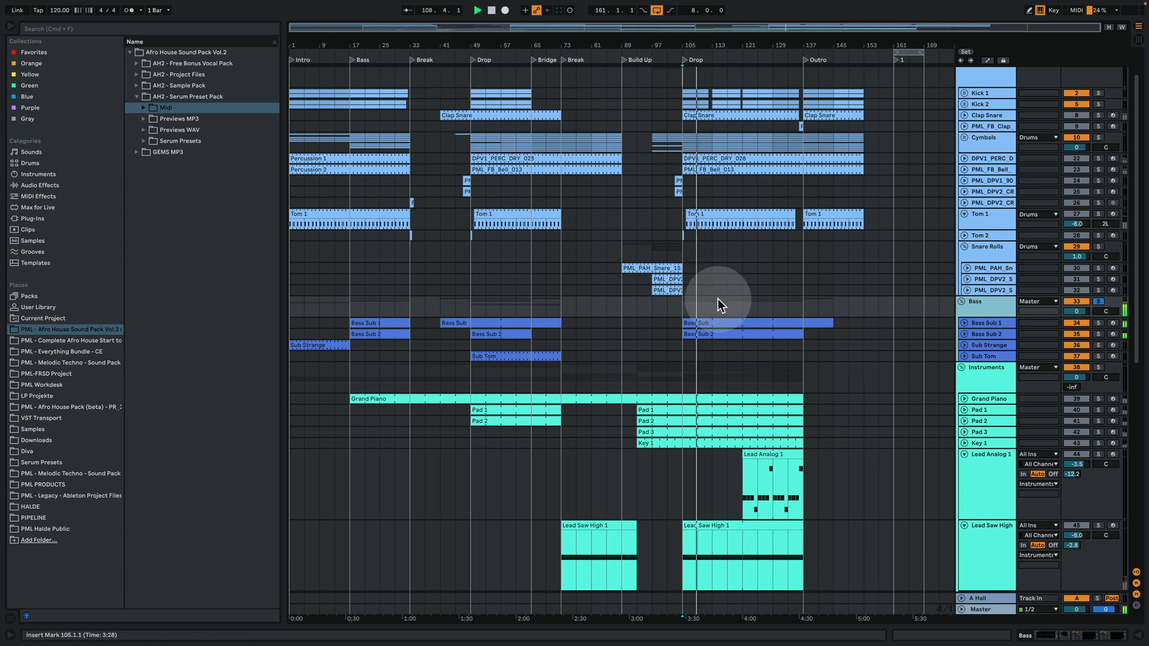
{"action": "left_click", "coordinate": [457, 62]}
{"action": "left_click", "coordinate": [473, 59]}
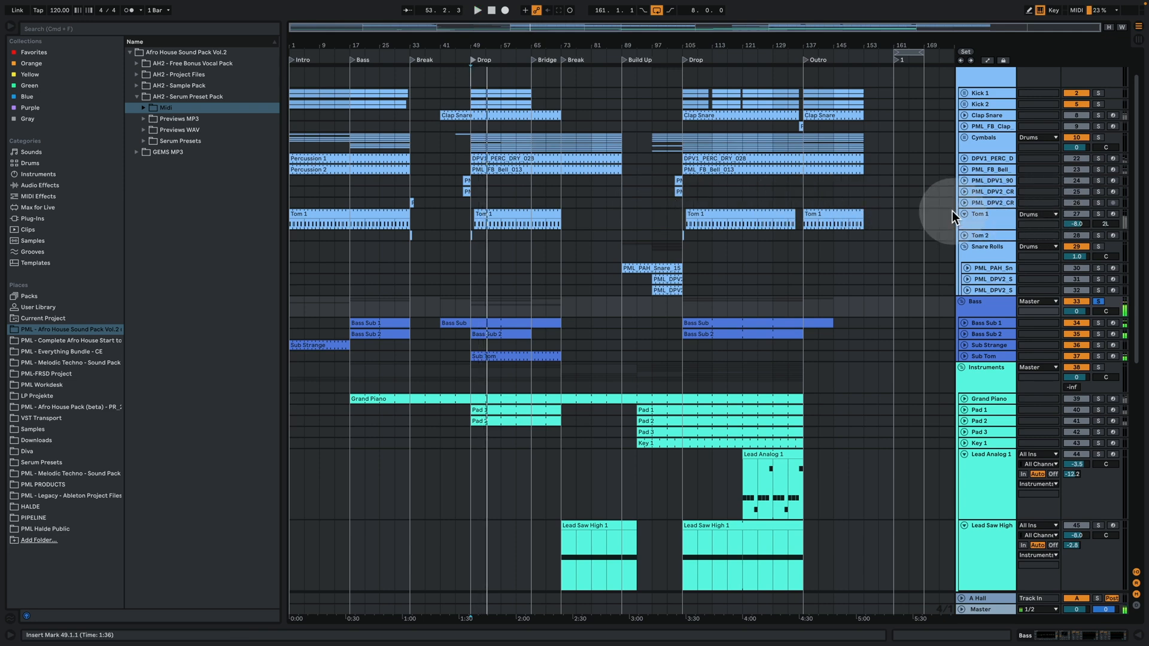
Solo the Instruments group instead of the Bass and play it from bar 105
{"action": "scroll", "coordinate": [852, 369], "scroll_direction": "down", "scroll_amount": 3}
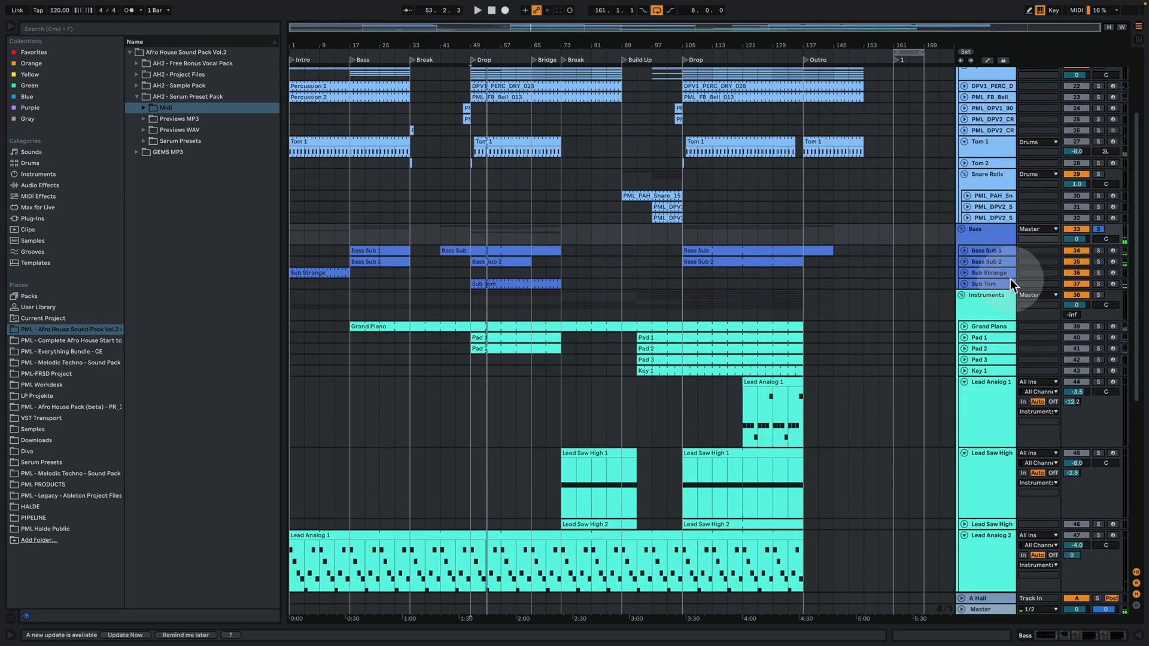
{"action": "left_click", "coordinate": [1098, 295]}
{"action": "left_click", "coordinate": [683, 307]}
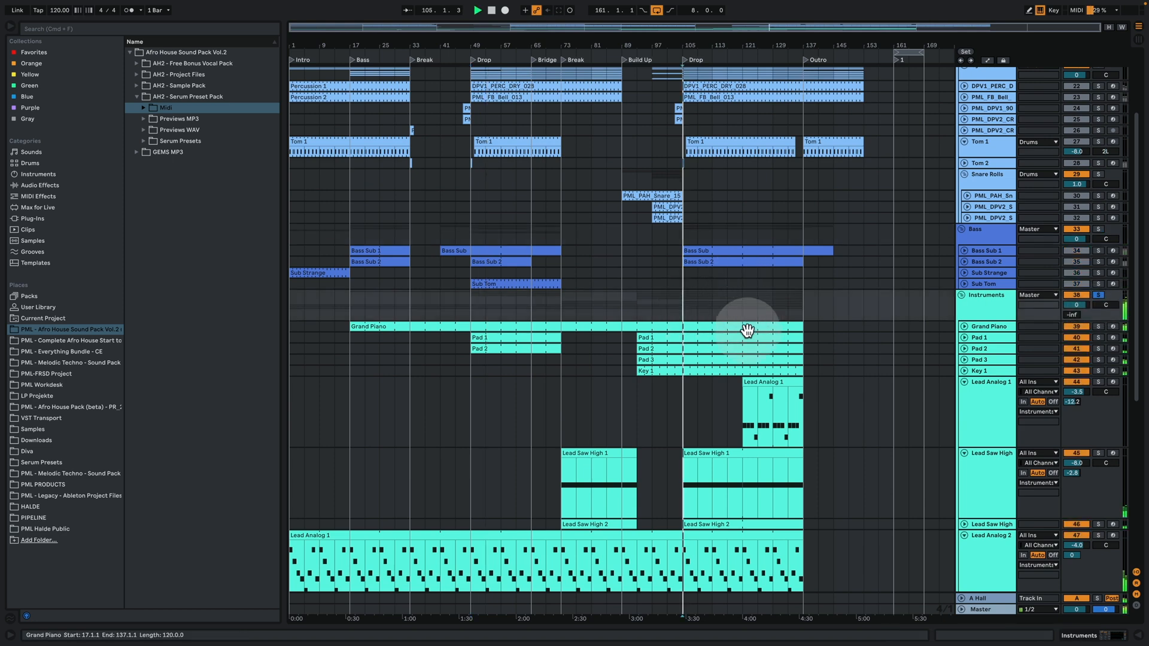
Unfold the Grand Piano track and fold the first Lead Saw High track in the Instruments group
{"action": "scroll", "coordinate": [748, 329], "scroll_direction": "down", "scroll_amount": 7}
{"action": "scroll", "coordinate": [749, 331], "scroll_direction": "up", "scroll_amount": 2}
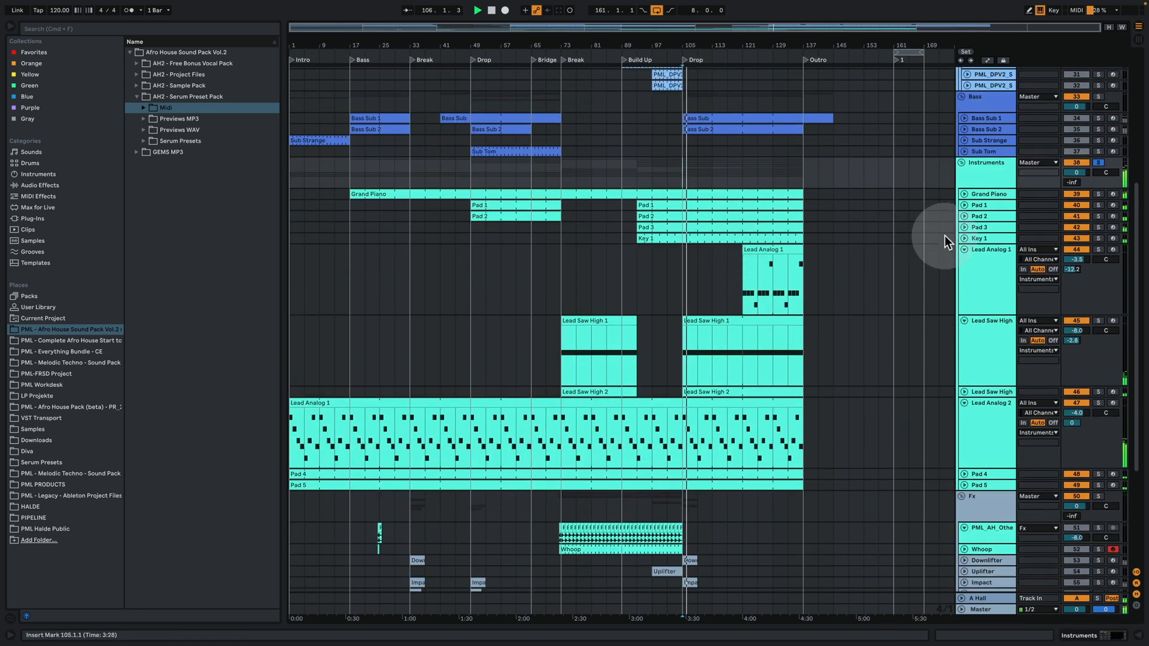
{"action": "left_click", "coordinate": [965, 194]}
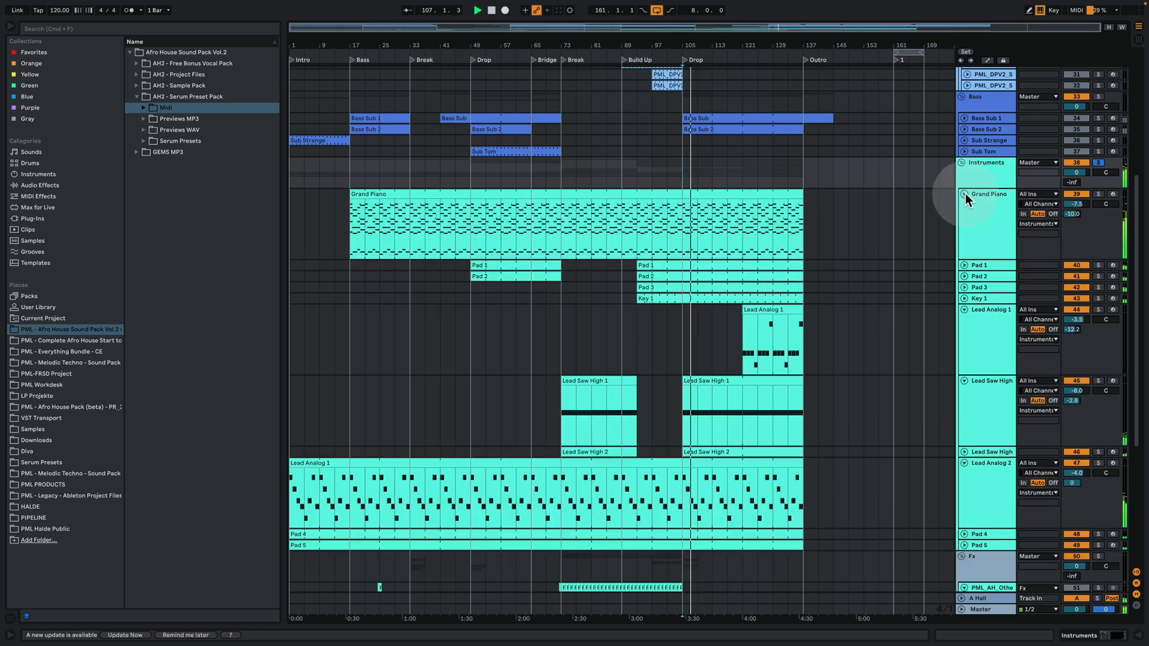
{"action": "left_click_drag", "start_coordinate": [986, 443], "coordinate": [998, 380]}
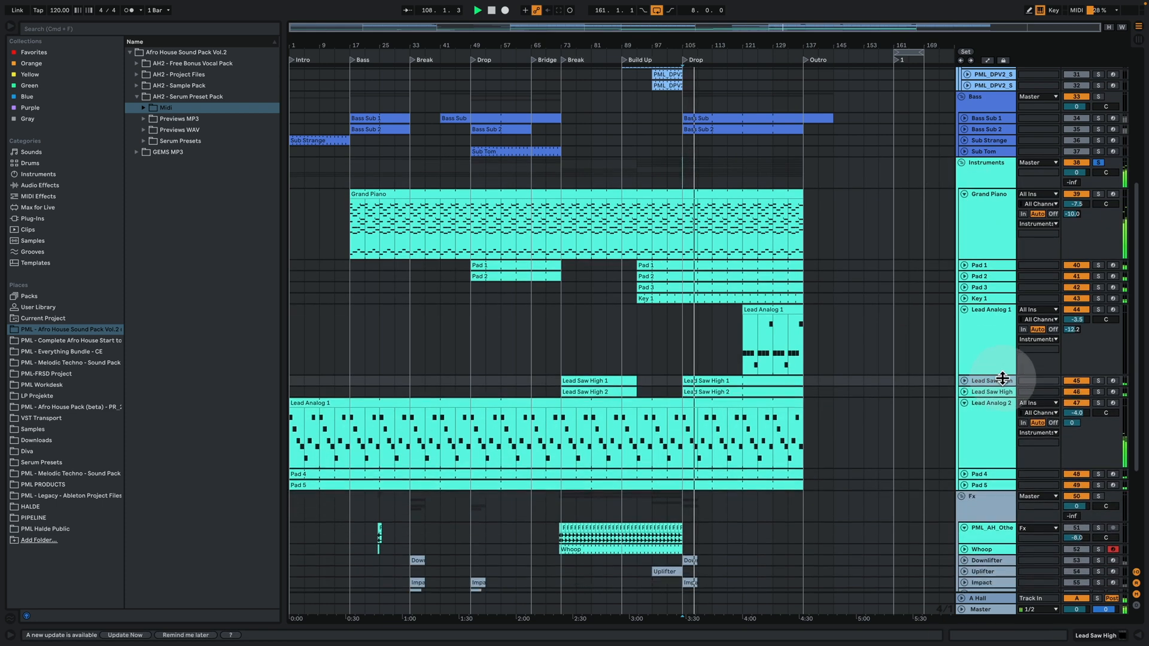
Unfold the Key 1 track, solo it for a short listen, and return the solo to the Instruments group
{"action": "left_click", "coordinate": [964, 298]}
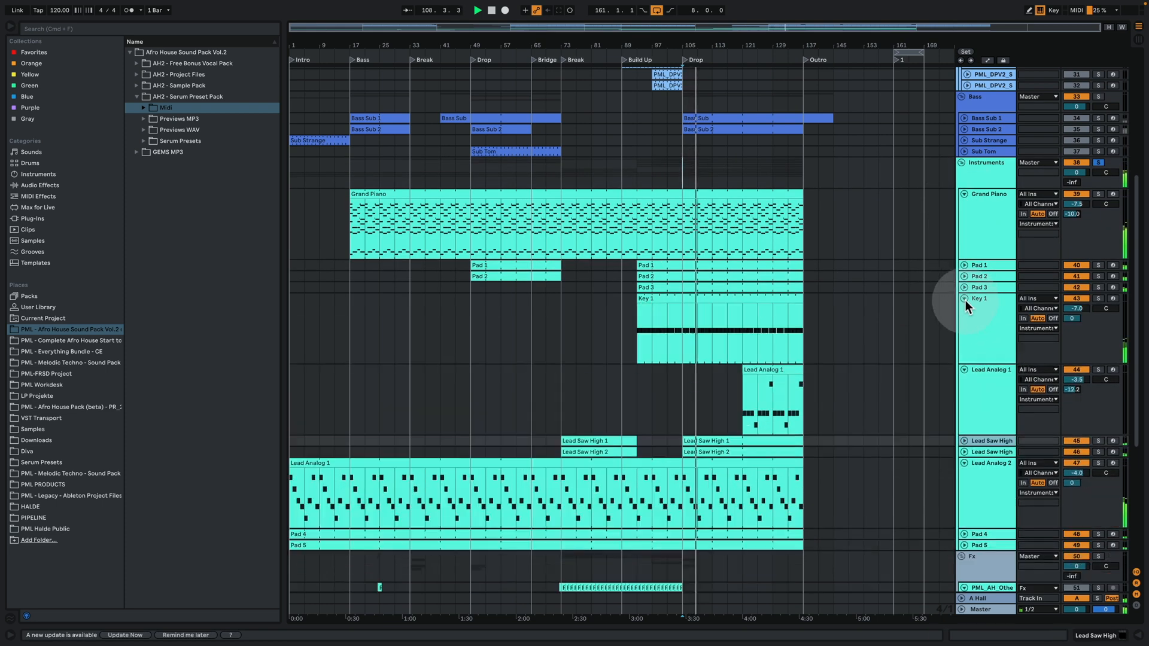
{"action": "left_click", "coordinate": [1099, 298]}
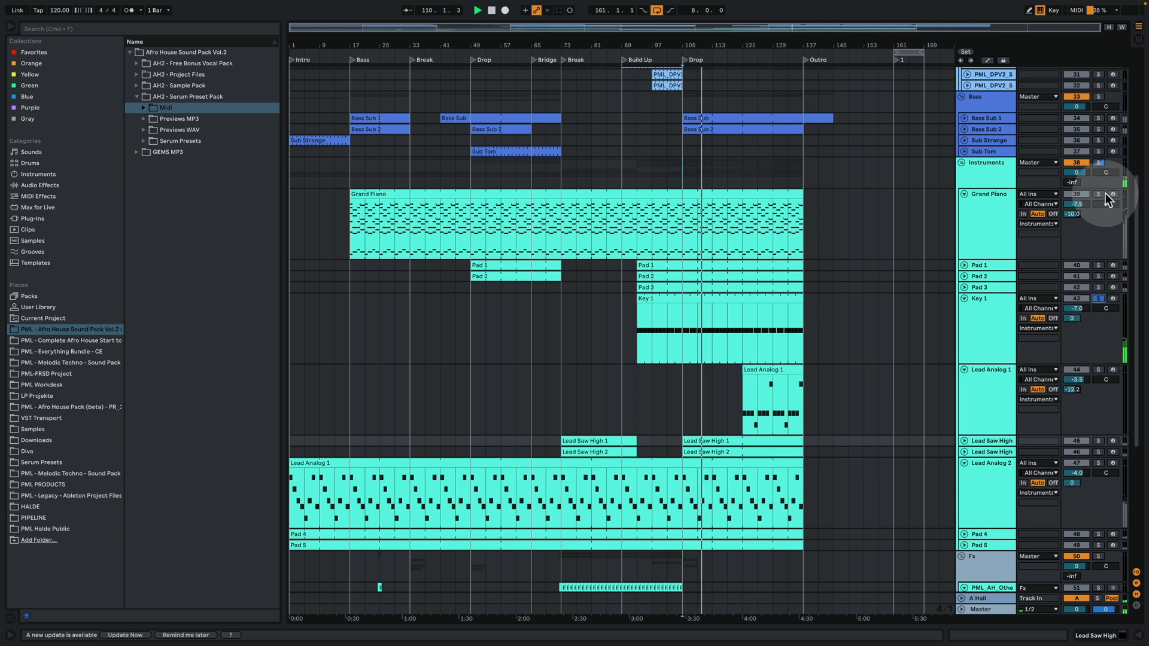
{"action": "left_click", "coordinate": [1099, 163]}
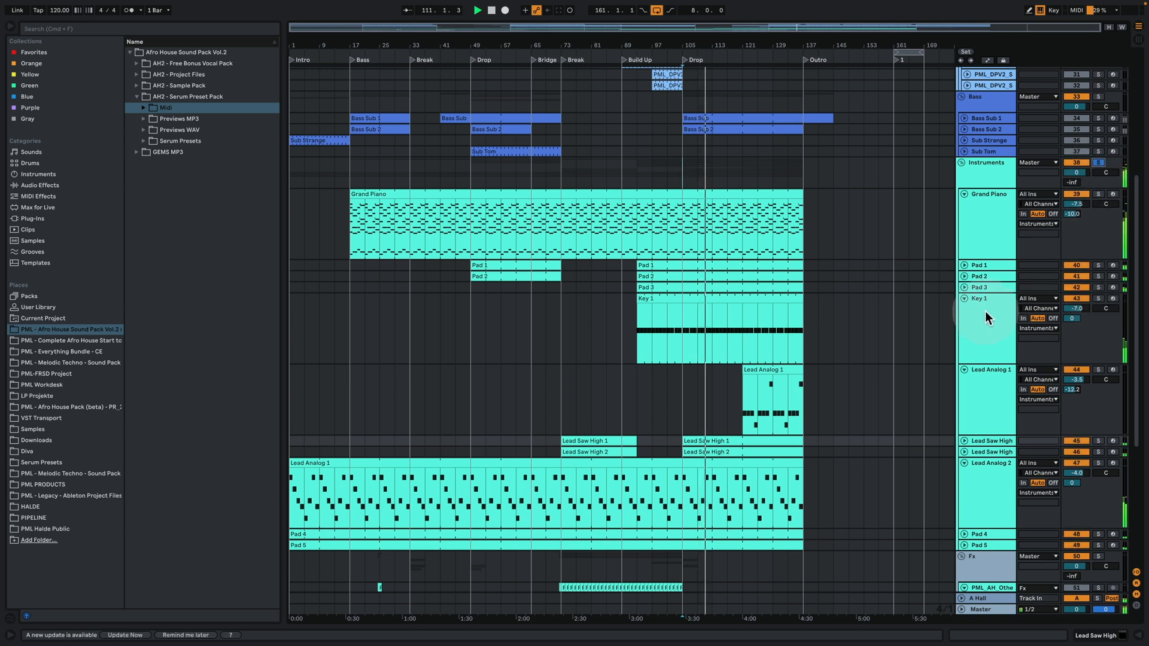
Reduce the height of the Key 1 track and show its device chain
{"action": "left_click_drag", "start_coordinate": [994, 364], "coordinate": [993, 315]}
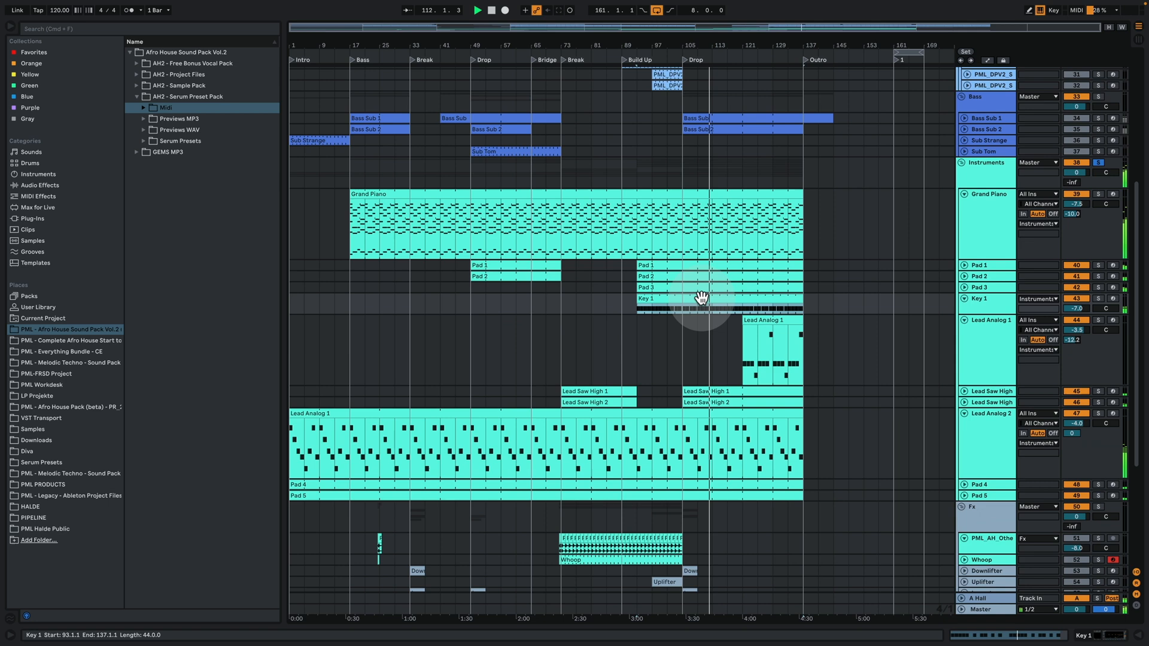
{"action": "double_click", "coordinate": [701, 298]}
{"action": "left_click", "coordinate": [835, 327]}
{"action": "left_click", "coordinate": [1118, 636]}
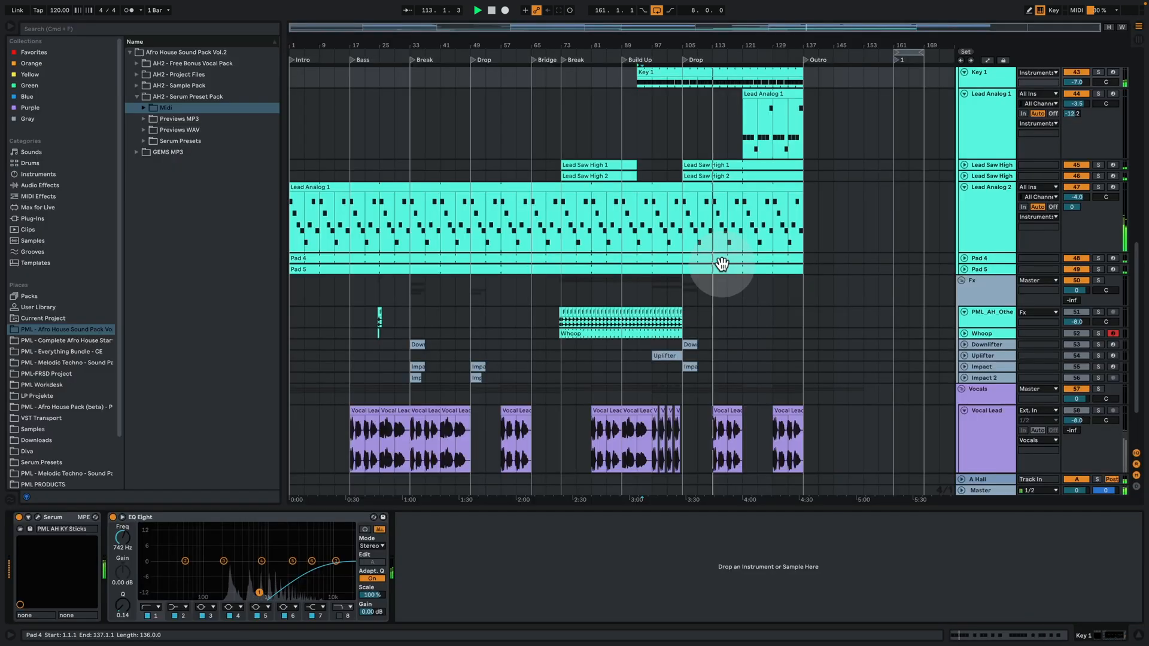
Play the Fx group in solo from bar 97 and turn its solo off
{"action": "scroll", "coordinate": [772, 253], "scroll_direction": "down", "scroll_amount": 3}
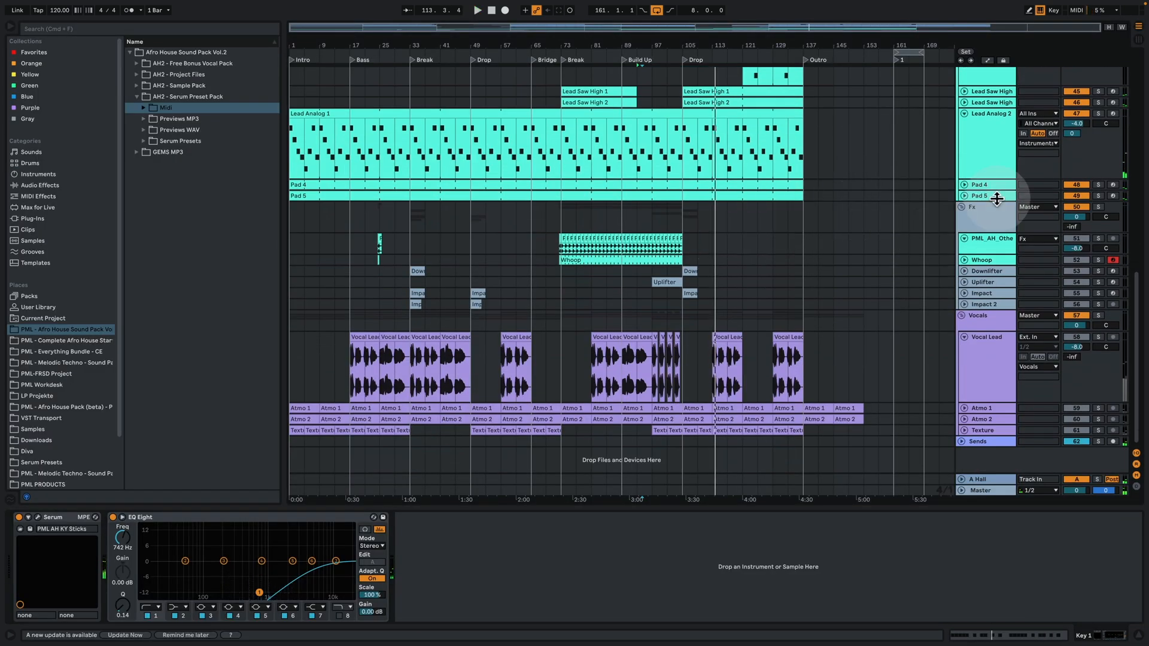
{"action": "left_click", "coordinate": [738, 217]}
{"action": "left_click", "coordinate": [652, 213]}
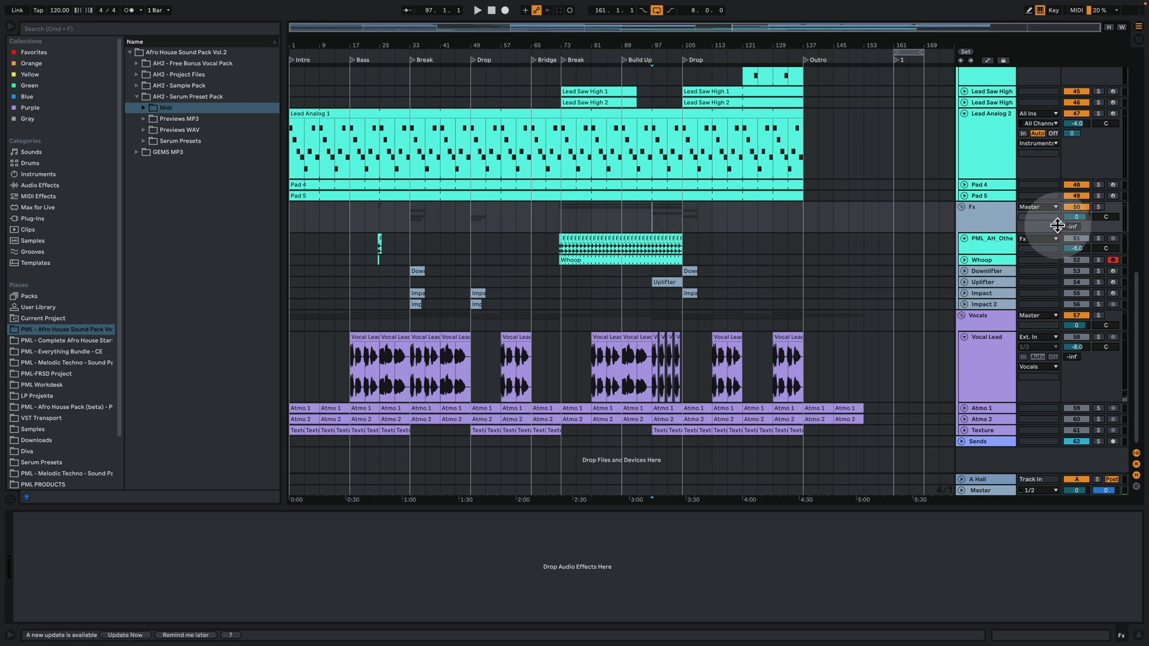
{"action": "left_click", "coordinate": [1098, 207]}
{"action": "key", "text": "space"}
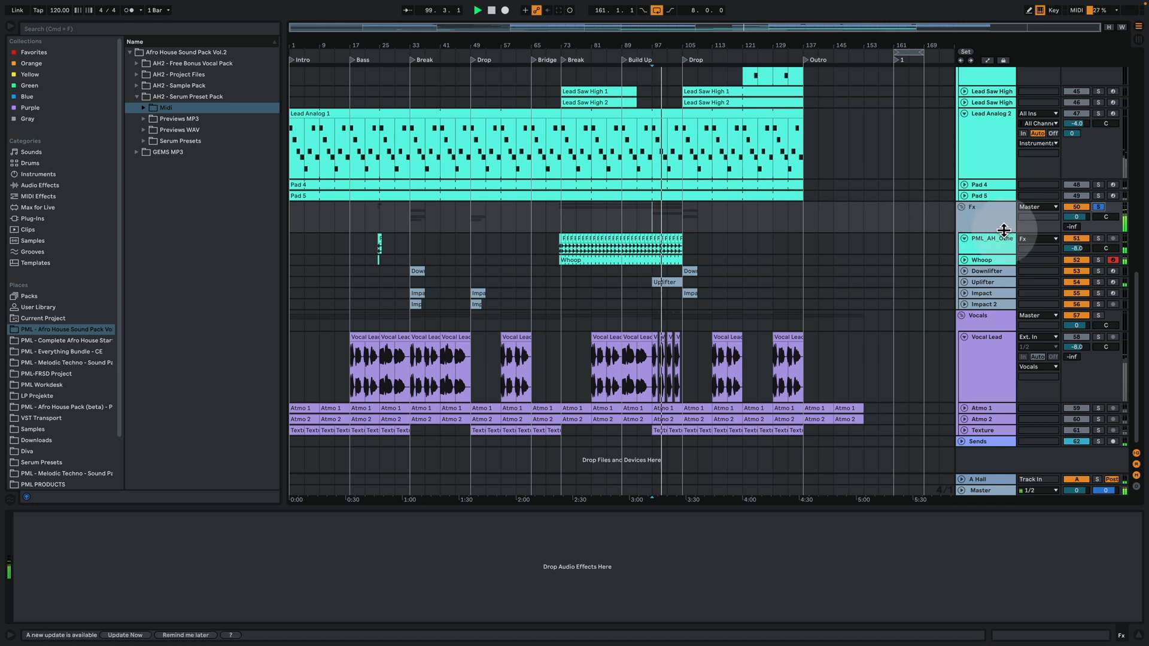
{"action": "left_click", "coordinate": [704, 243]}
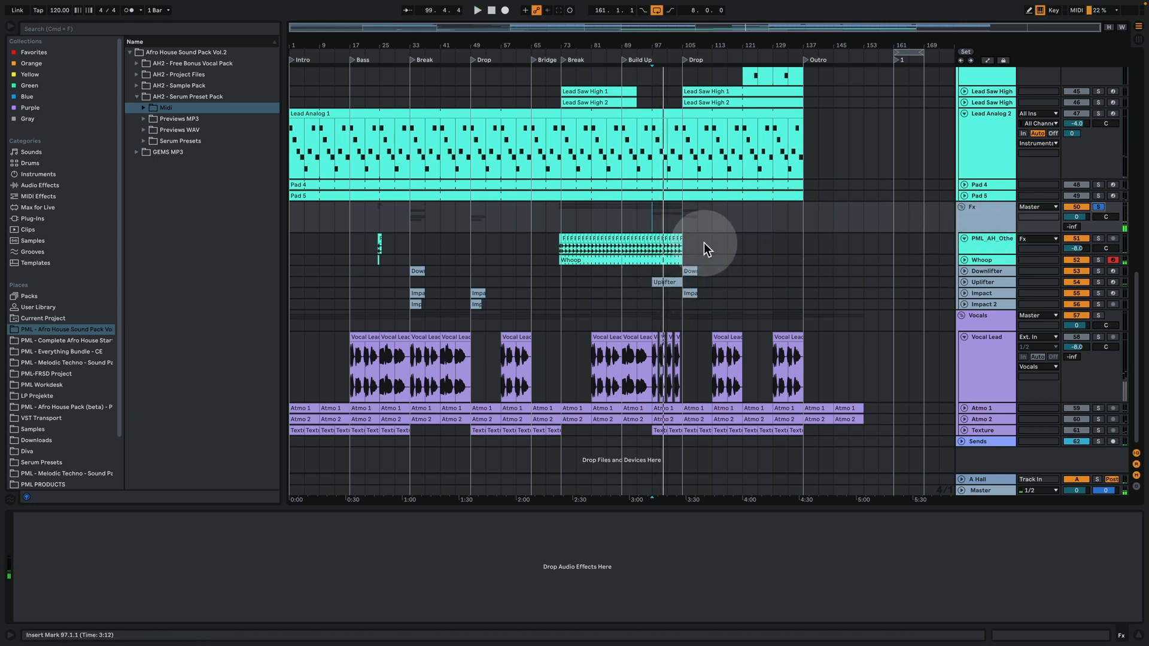
{"action": "left_click", "coordinate": [1100, 207]}
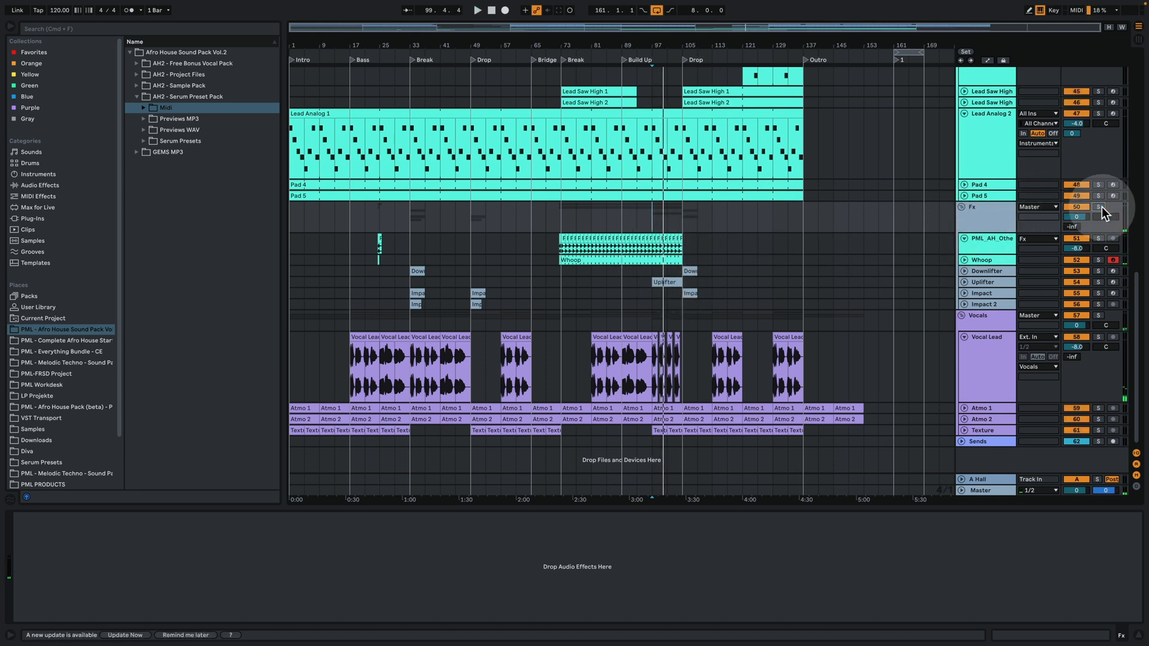
Solo the Vocals group and play it from bar 105 at the second Drop
{"action": "left_click", "coordinate": [1000, 318]}
{"action": "left_click", "coordinate": [697, 368]}
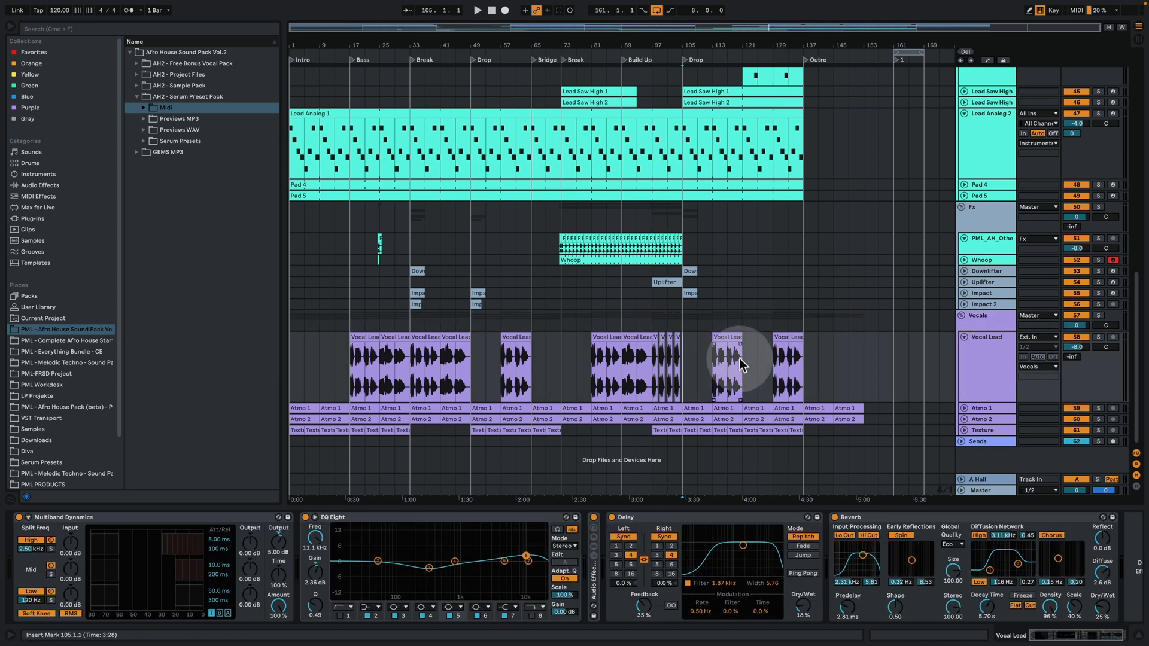
{"action": "left_click", "coordinate": [1097, 316]}
{"action": "key", "text": "space"}
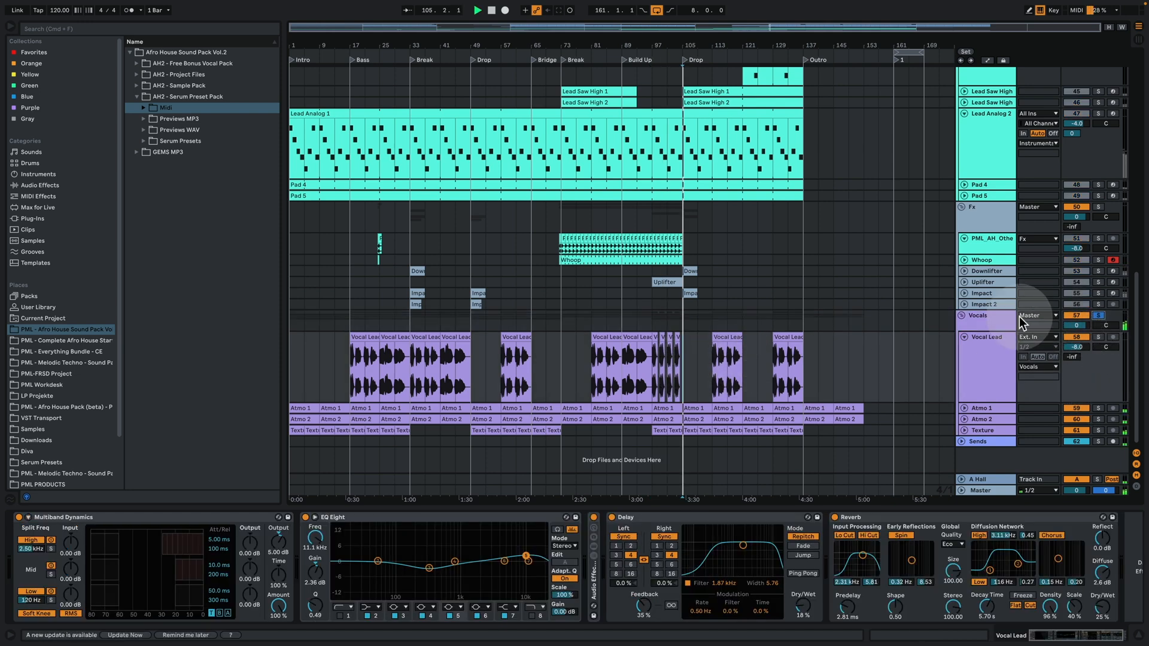
Inspect the Atmo 1 clip at bar 105, stopping playback, and return to the track's effects
{"action": "left_click", "coordinate": [983, 409]}
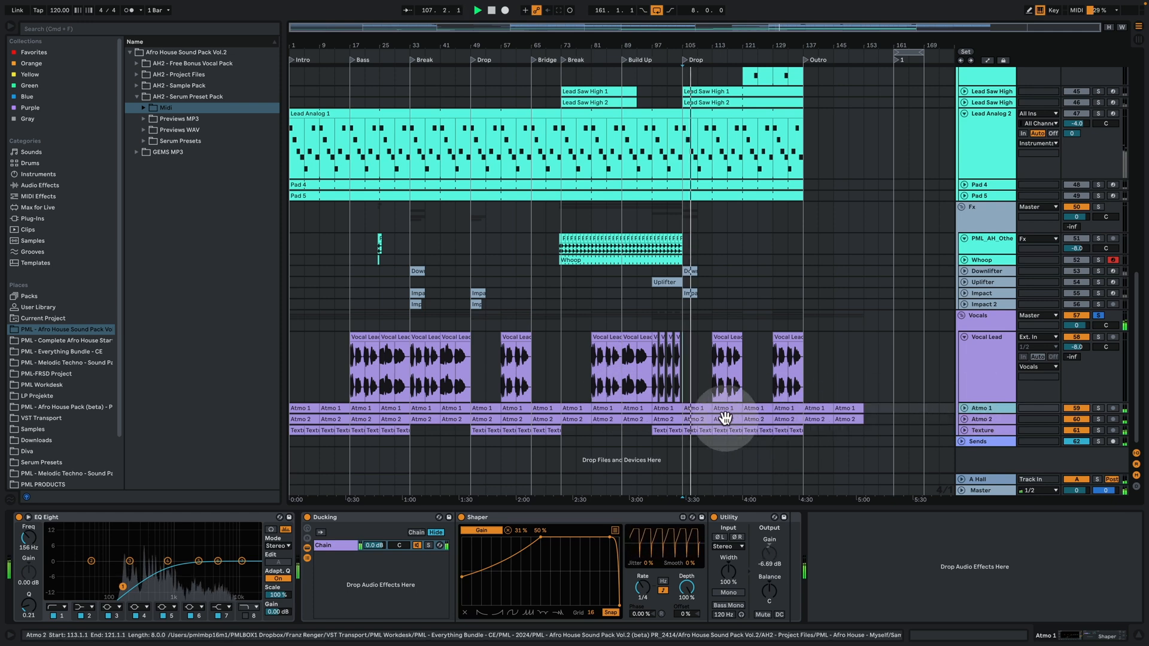
{"action": "double_click", "coordinate": [688, 410]}
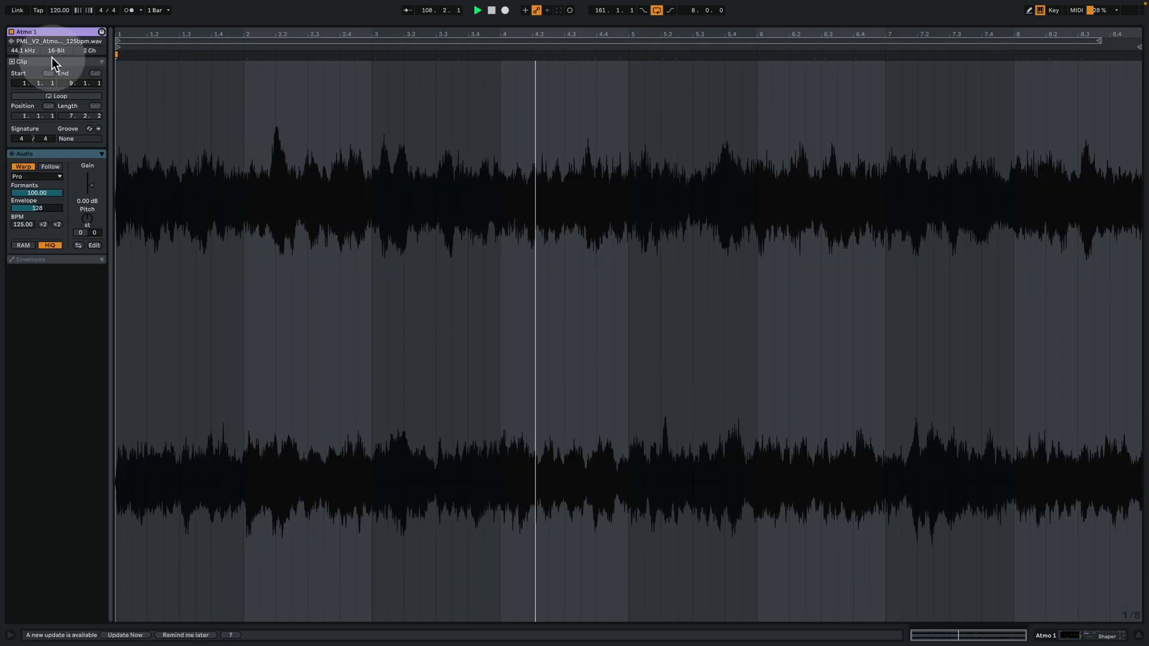
{"action": "key", "text": "space"}
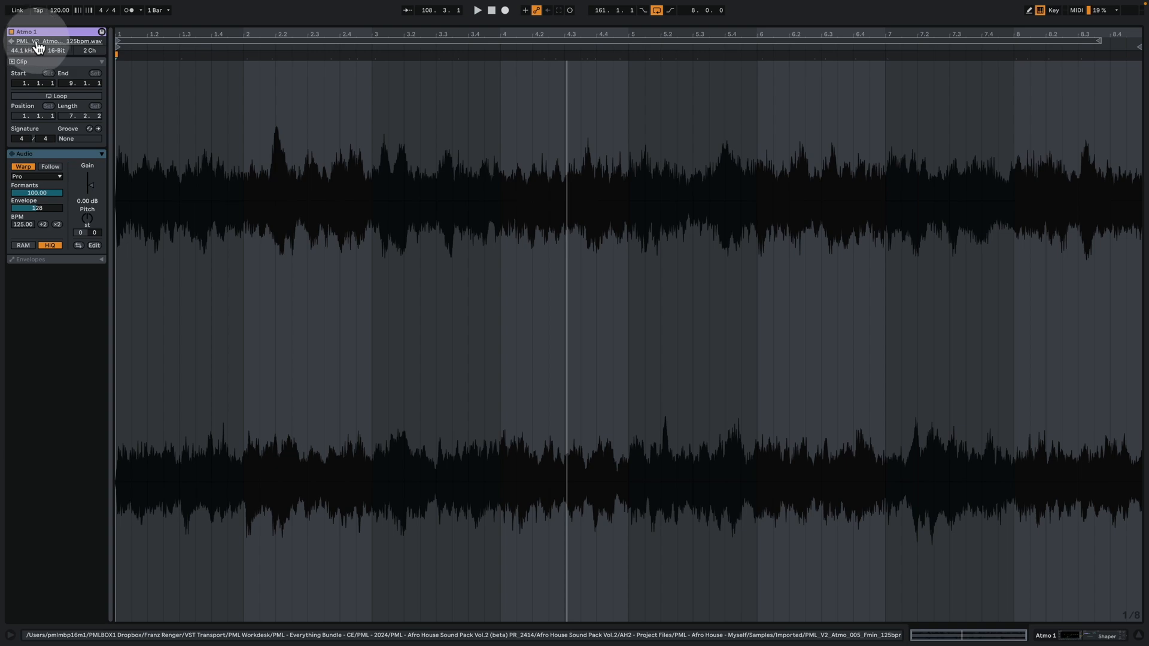
{"action": "left_click", "coordinate": [1090, 635]}
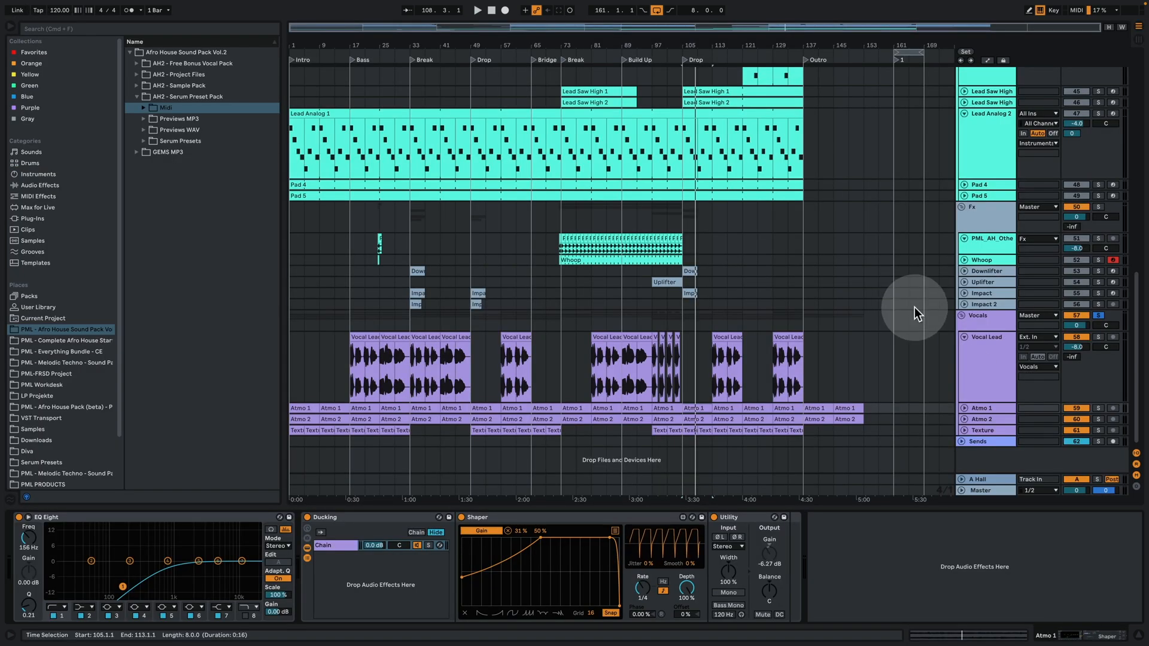
Inspect the Atmo 2 clip at bar 105 and return to the track's effects
{"action": "left_click", "coordinate": [999, 418]}
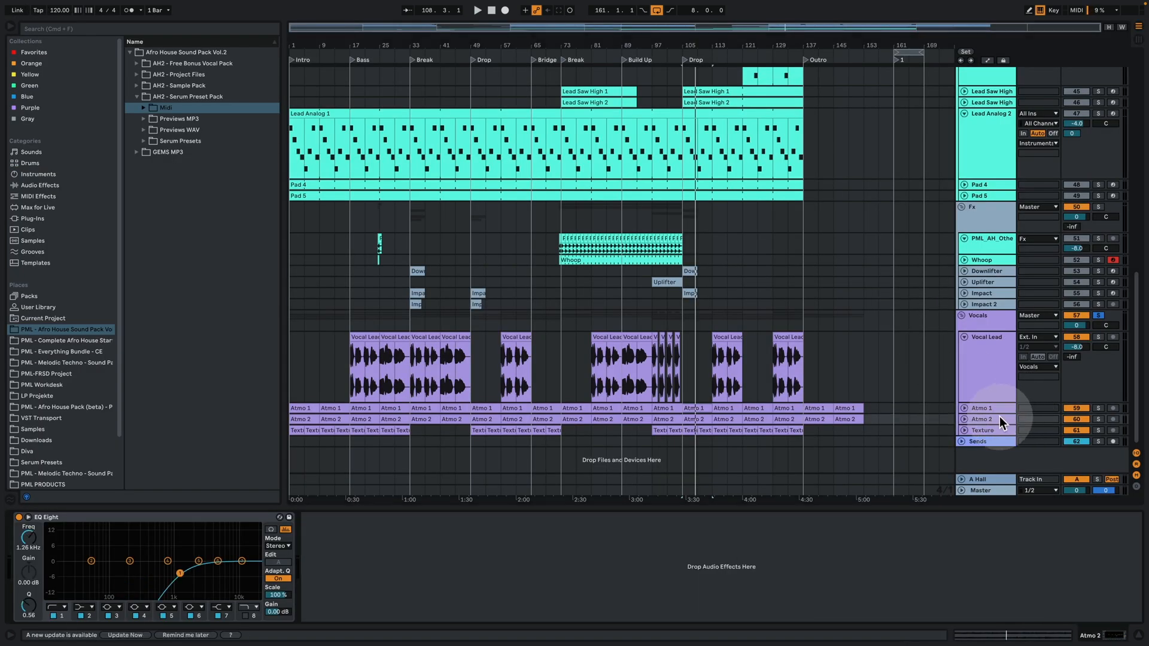
{"action": "double_click", "coordinate": [692, 421]}
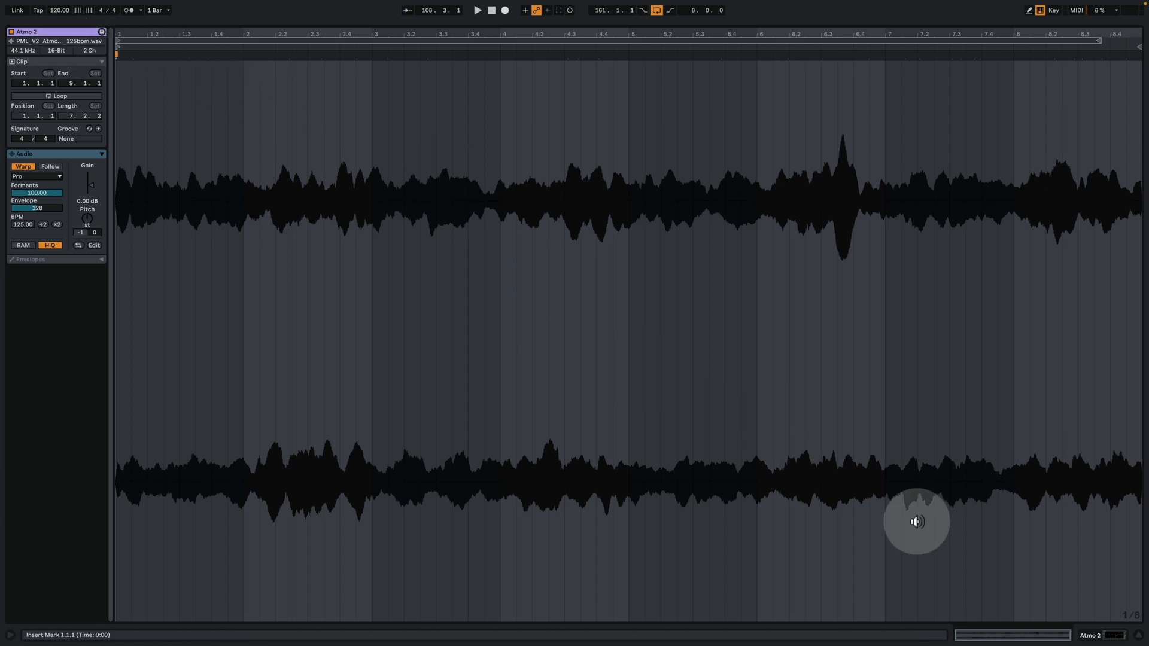
{"action": "left_click", "coordinate": [1111, 635]}
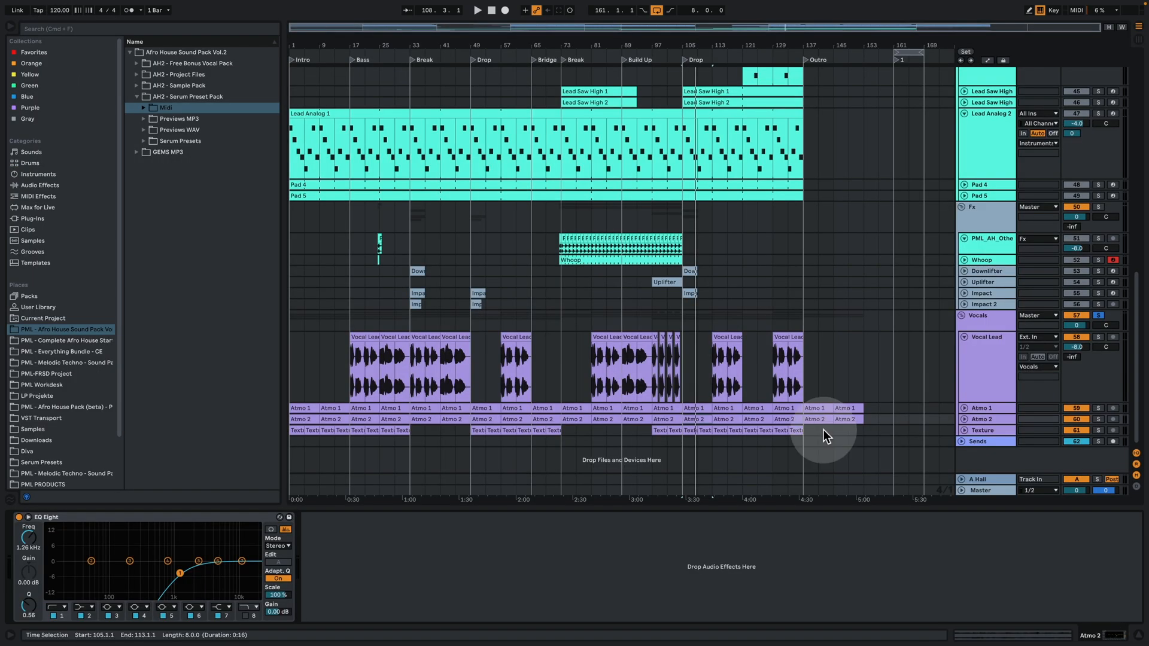
Inspect the Texture clip at bar 105 and listen briefly to the soloed Vocals group from there
{"action": "double_click", "coordinate": [687, 432]}
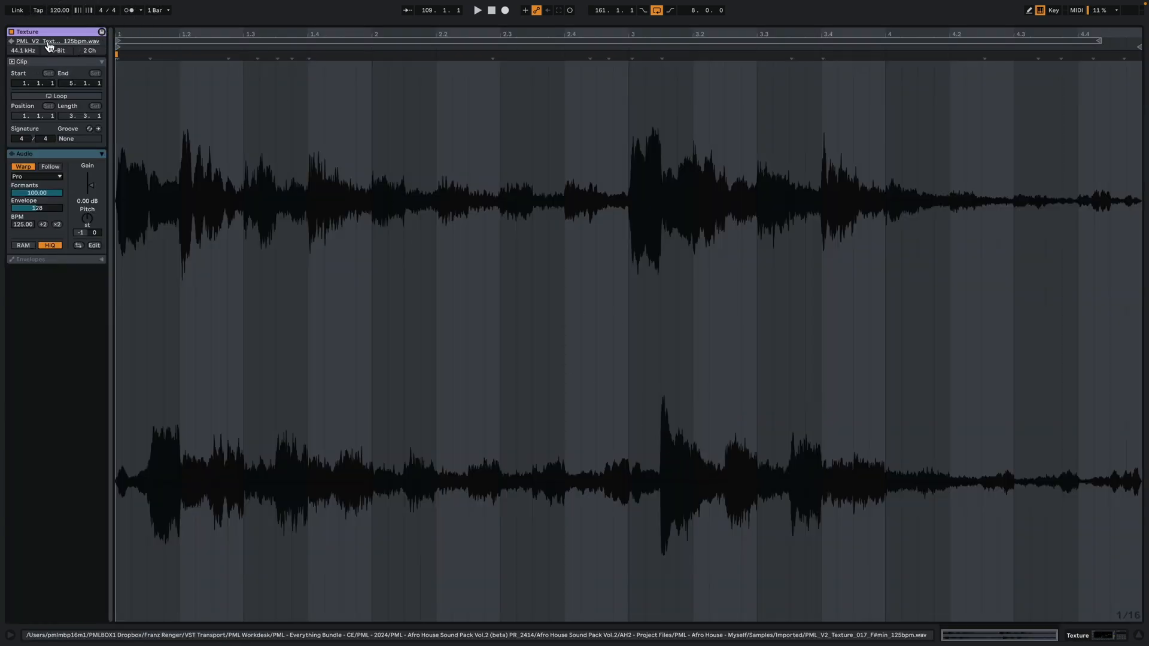
{"action": "left_click", "coordinate": [1120, 636]}
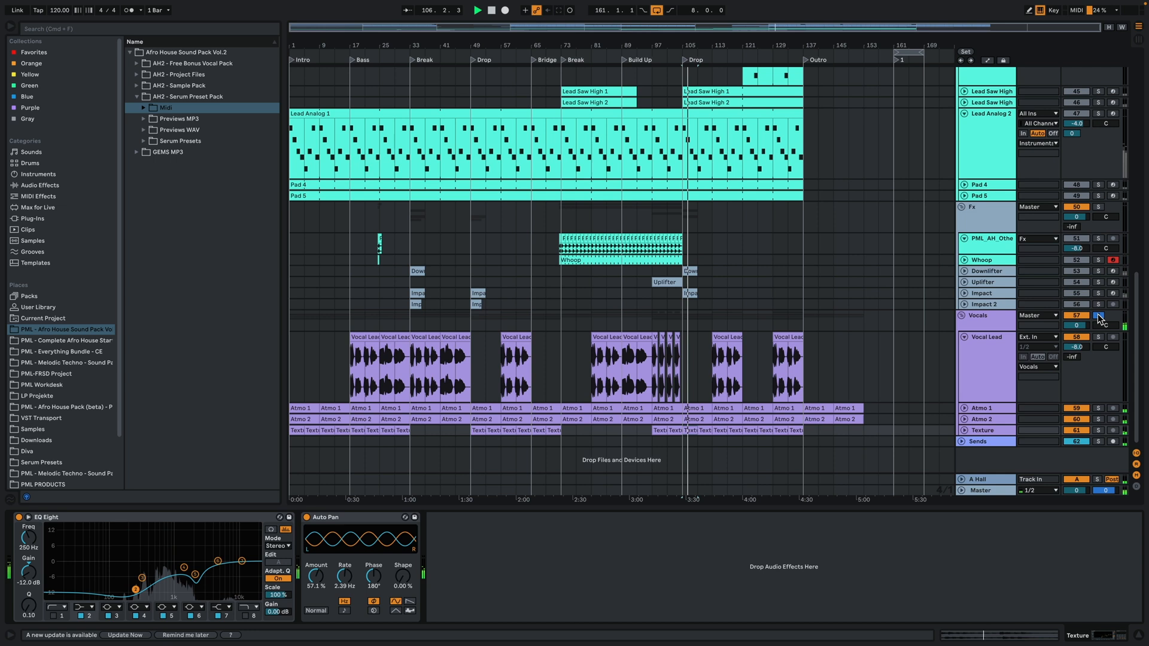
{"action": "key", "text": "space"}
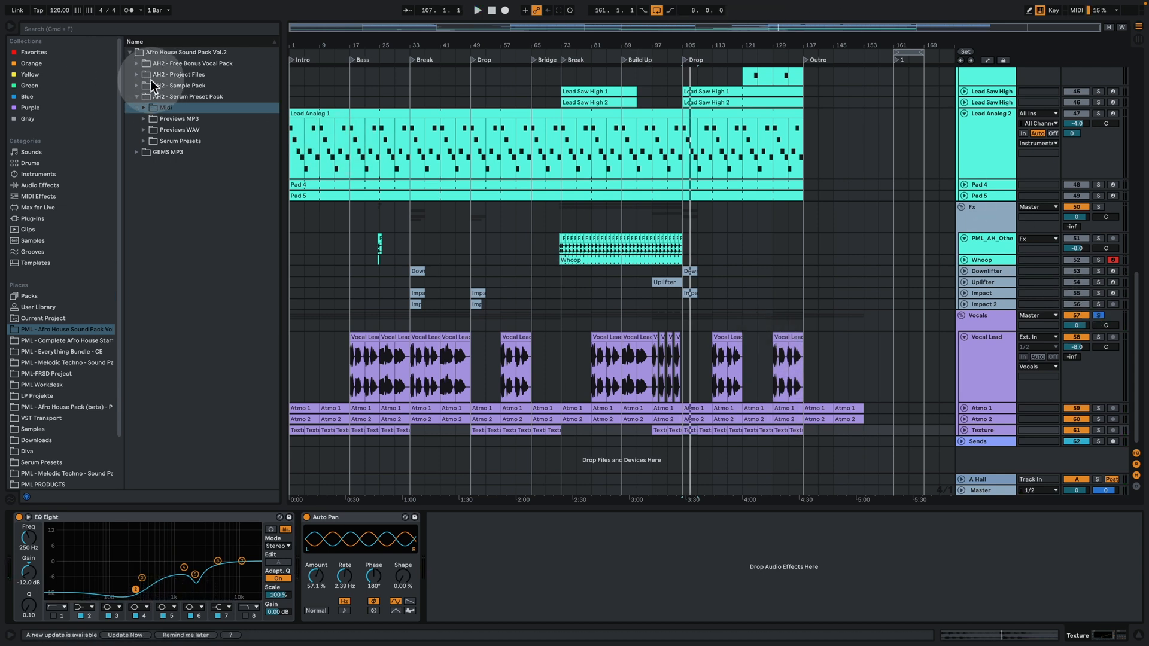
Expand the AH2 - Project Files folder of the sound pack and select the PML - Afro House - Myself project
{"action": "left_click", "coordinate": [137, 74]}
{"action": "left_click", "coordinate": [220, 130]}
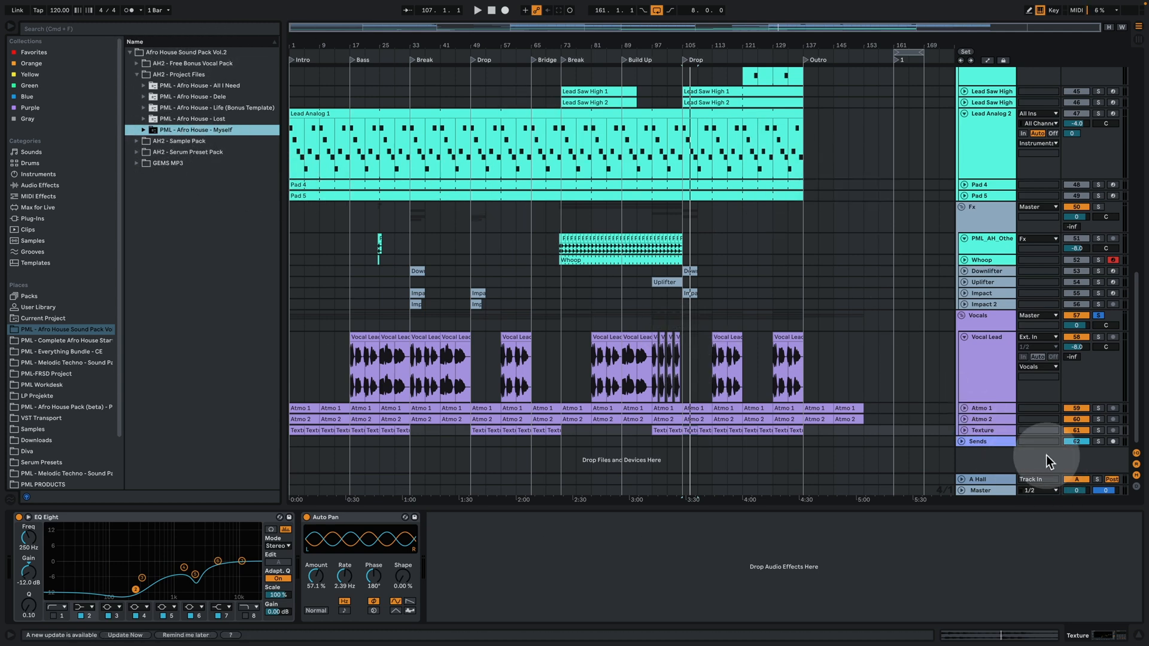
Turn off the Vocals group's solo and play the full arrangement from bar 105
{"action": "scroll", "coordinate": [980, 275], "scroll_direction": "up", "scroll_amount": 3}
{"action": "scroll", "coordinate": [982, 284], "scroll_direction": "down", "scroll_amount": 3}
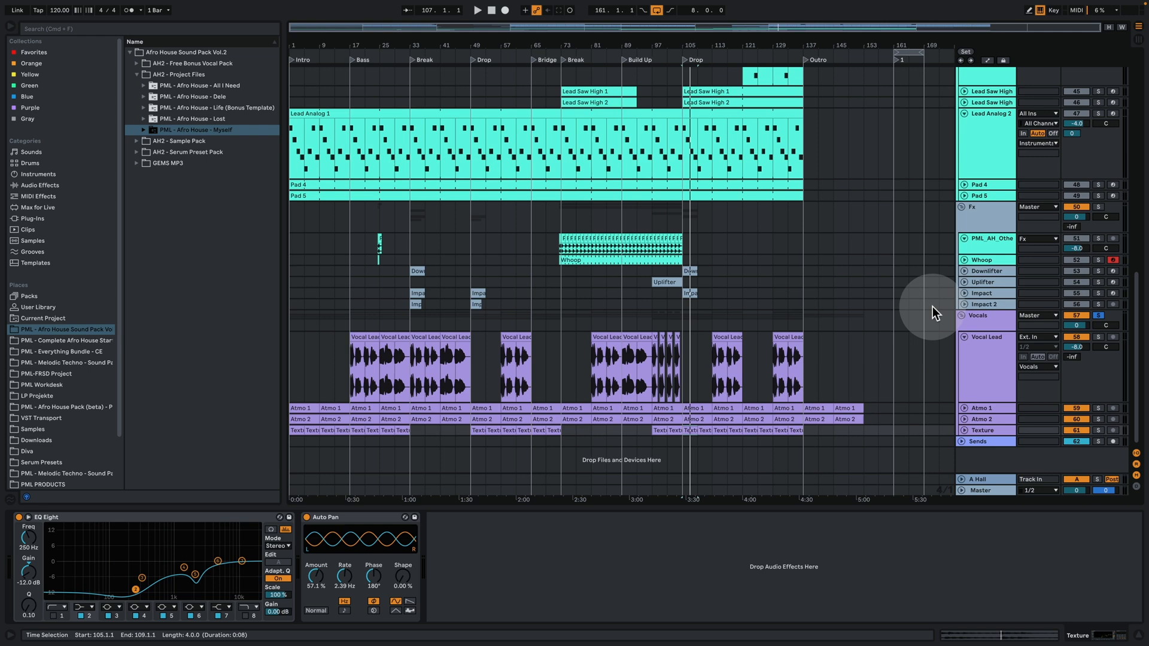
{"action": "left_click", "coordinate": [1099, 316]}
{"action": "key", "text": "space"}
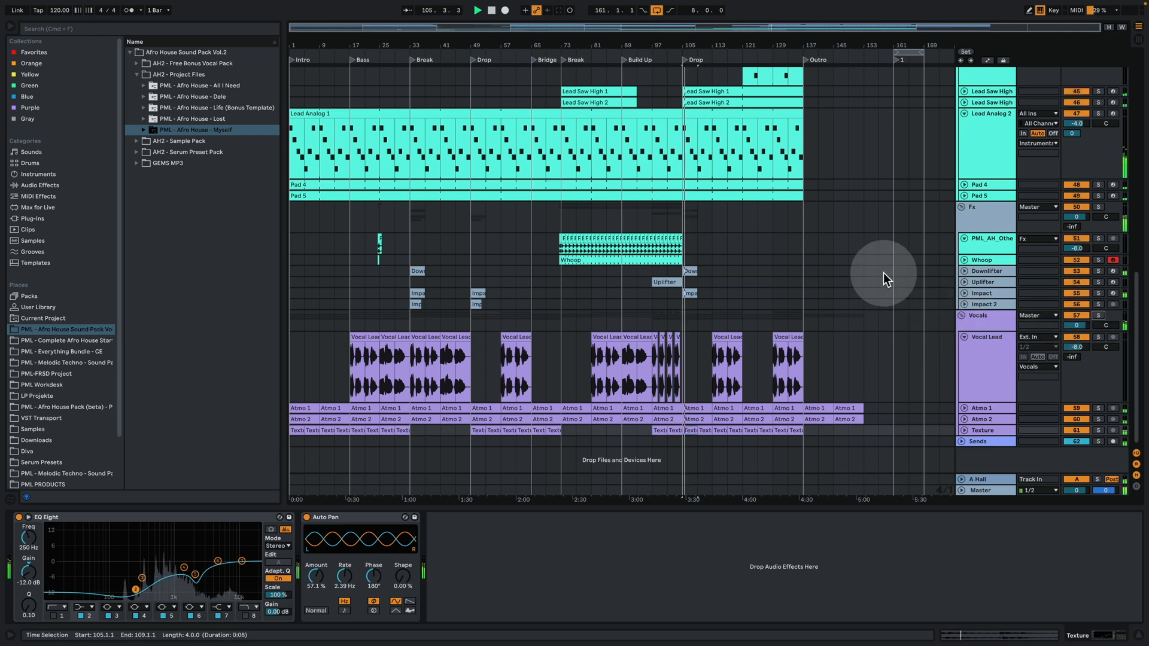
Fold the Vocals group and the Grand Piano, Lead Analog 1 and Lead Analog 2 tracks
{"action": "left_click", "coordinate": [963, 316]}
{"action": "scroll", "coordinate": [982, 335], "scroll_direction": "up", "scroll_amount": 5}
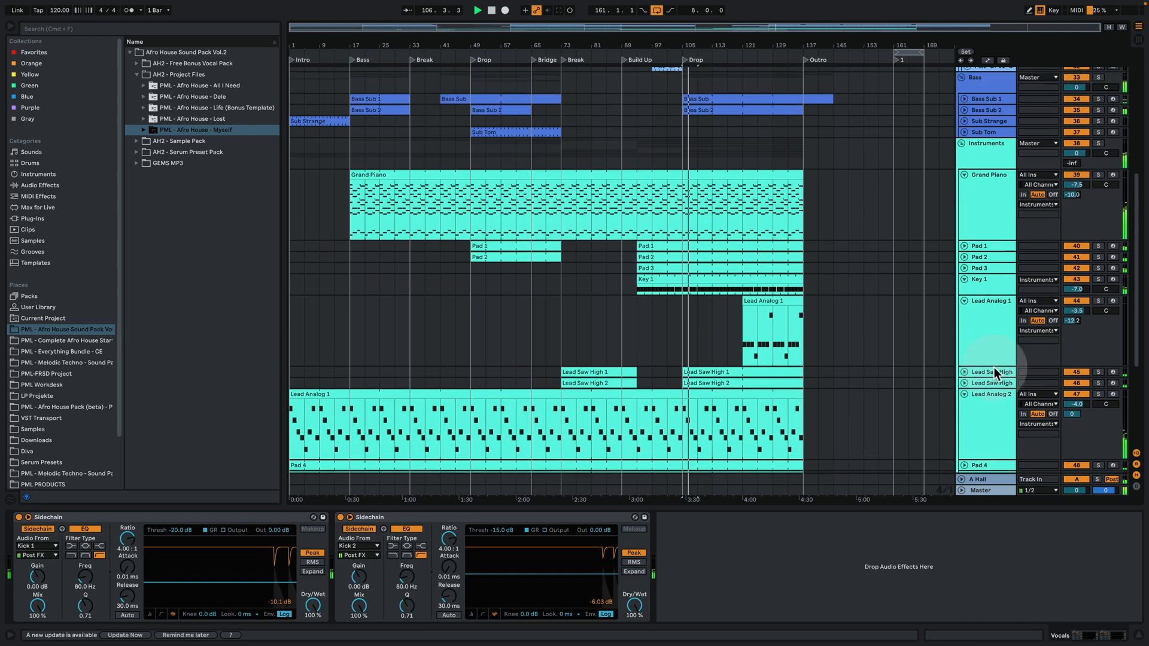
{"action": "left_click", "coordinate": [964, 175]}
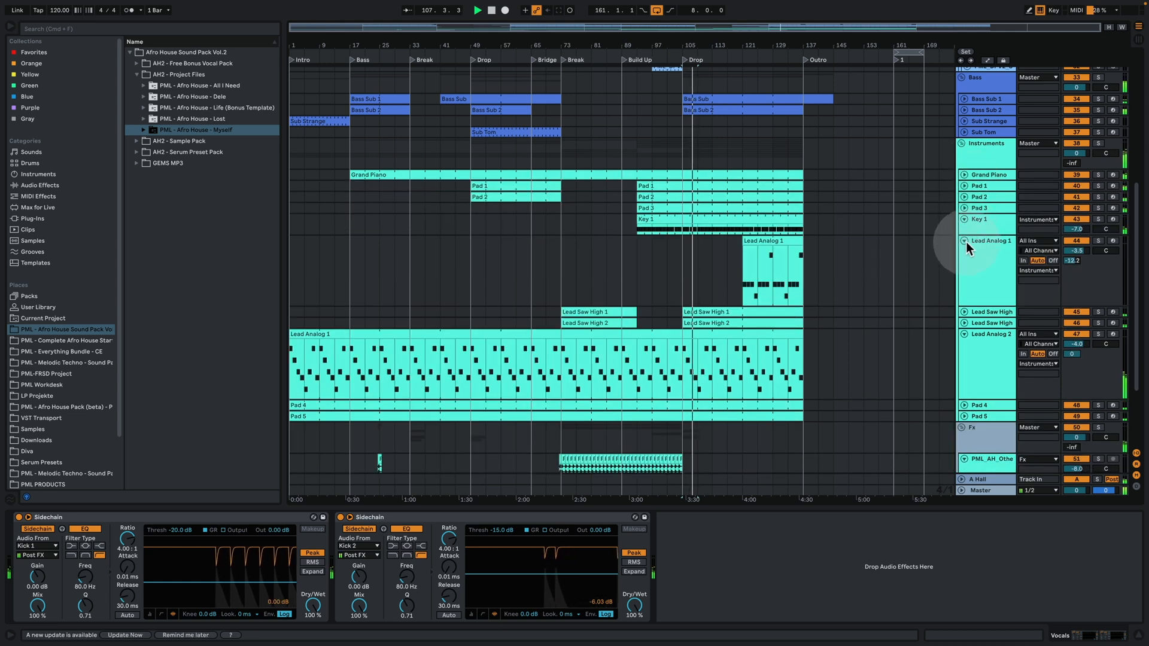
{"action": "left_click", "coordinate": [965, 241]}
{"action": "left_click", "coordinate": [965, 275]}
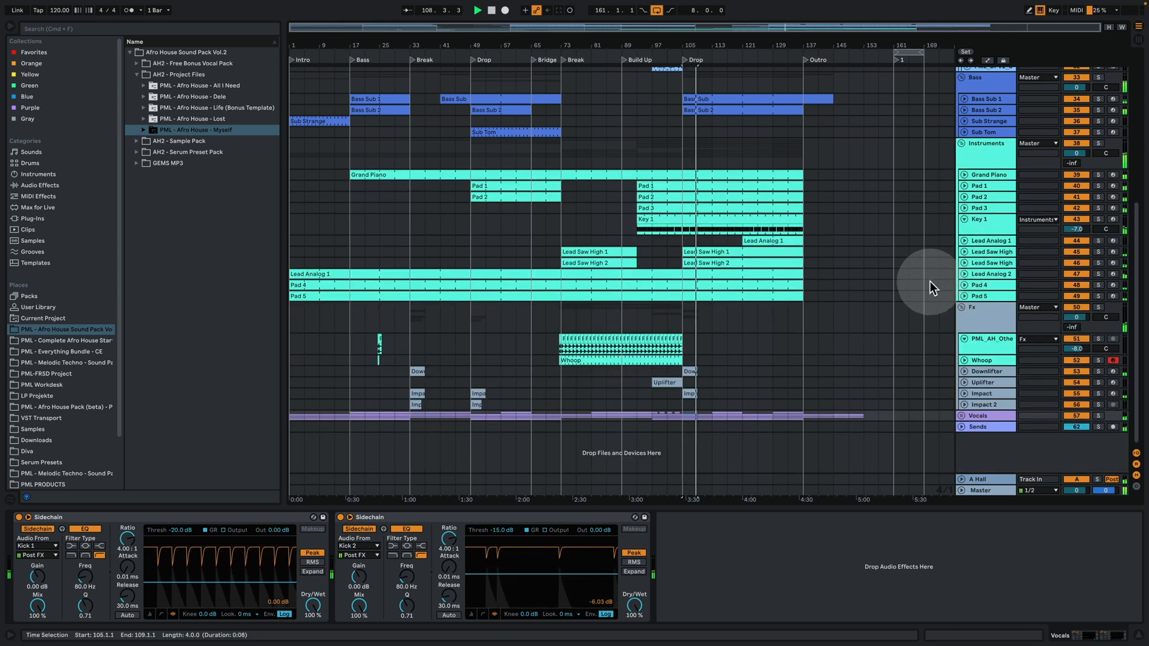
Reduce the heights of the PML_AH_Othe and Whoop tracks in the Fx group
{"action": "scroll", "coordinate": [930, 281], "scroll_direction": "up", "scroll_amount": 5}
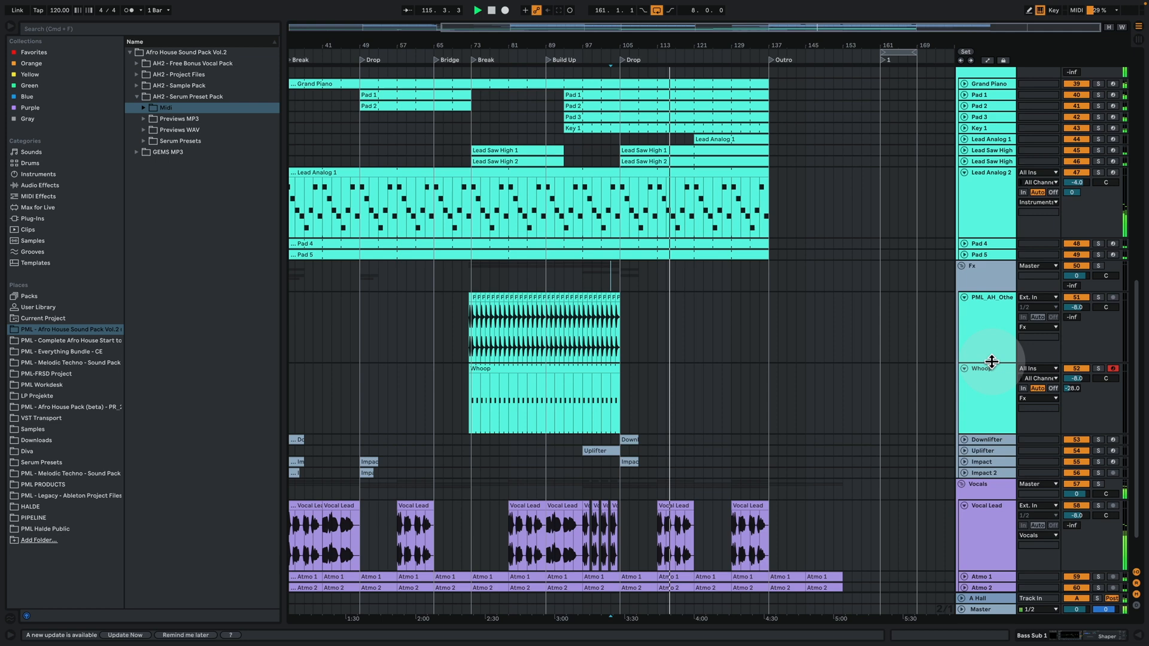
{"action": "left_click_drag", "start_coordinate": [990, 363], "coordinate": [990, 314]}
{"action": "left_click_drag", "start_coordinate": [1008, 383], "coordinate": [999, 326]}
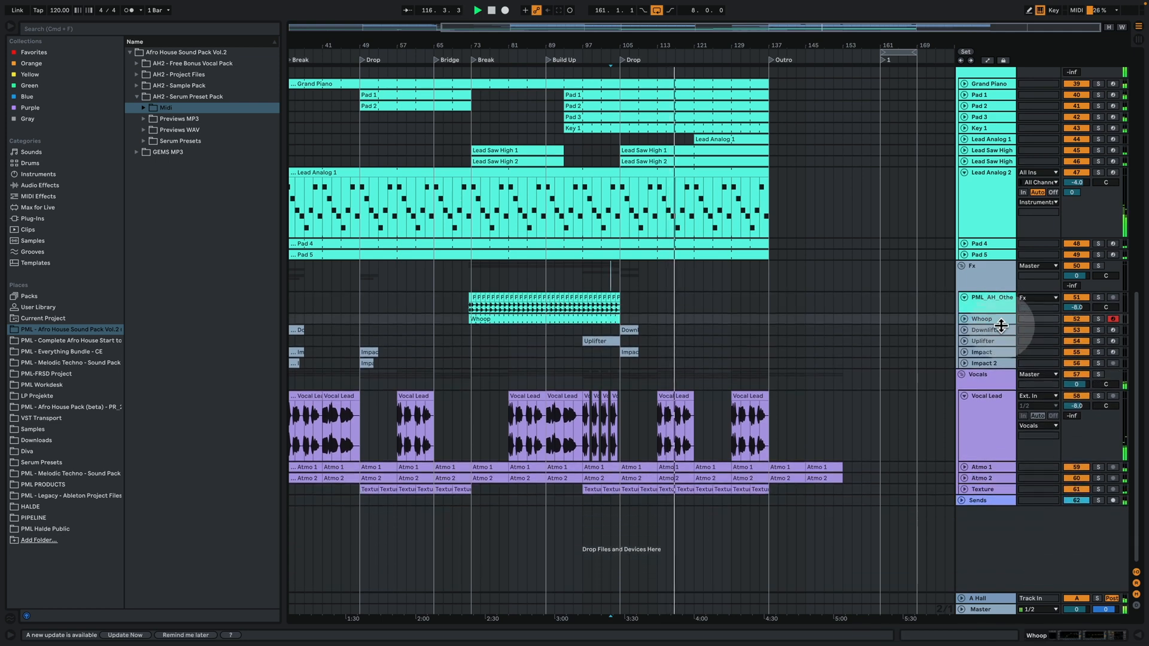
Copy the first eight Outro bars of the tracks from Kick 1 to PML_FB_Clap to bar 161
{"action": "scroll", "coordinate": [829, 415], "scroll_direction": "up", "scroll_amount": 5}
{"action": "scroll", "coordinate": [831, 426], "scroll_direction": "up", "scroll_amount": 5}
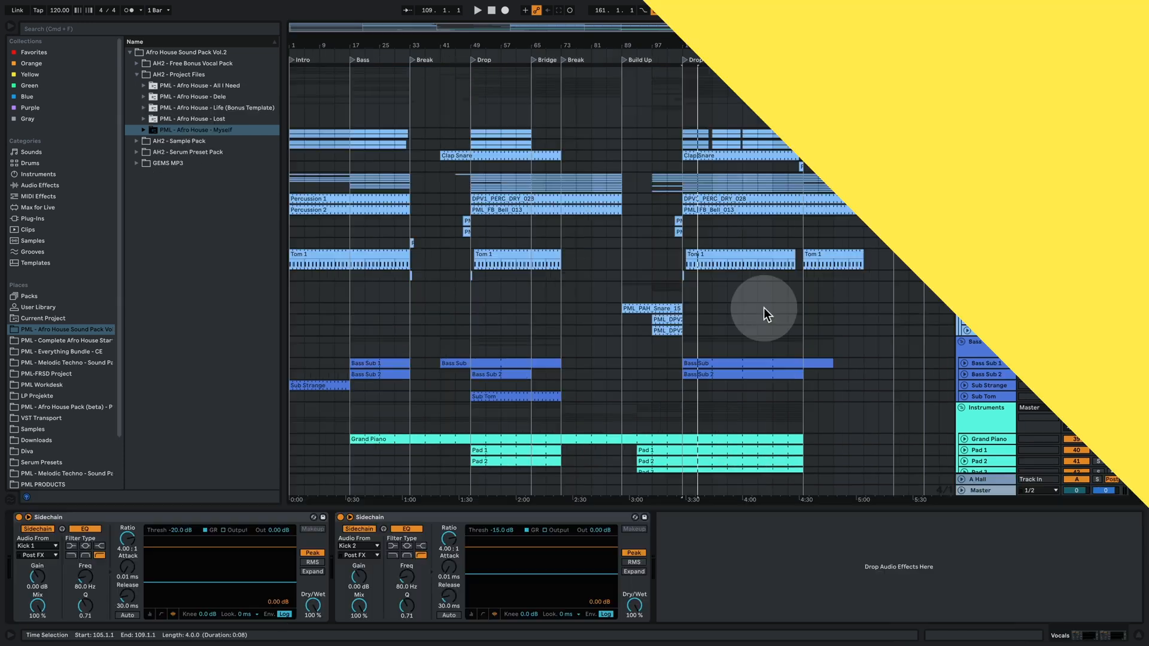
{"action": "left_click", "coordinate": [824, 271]}
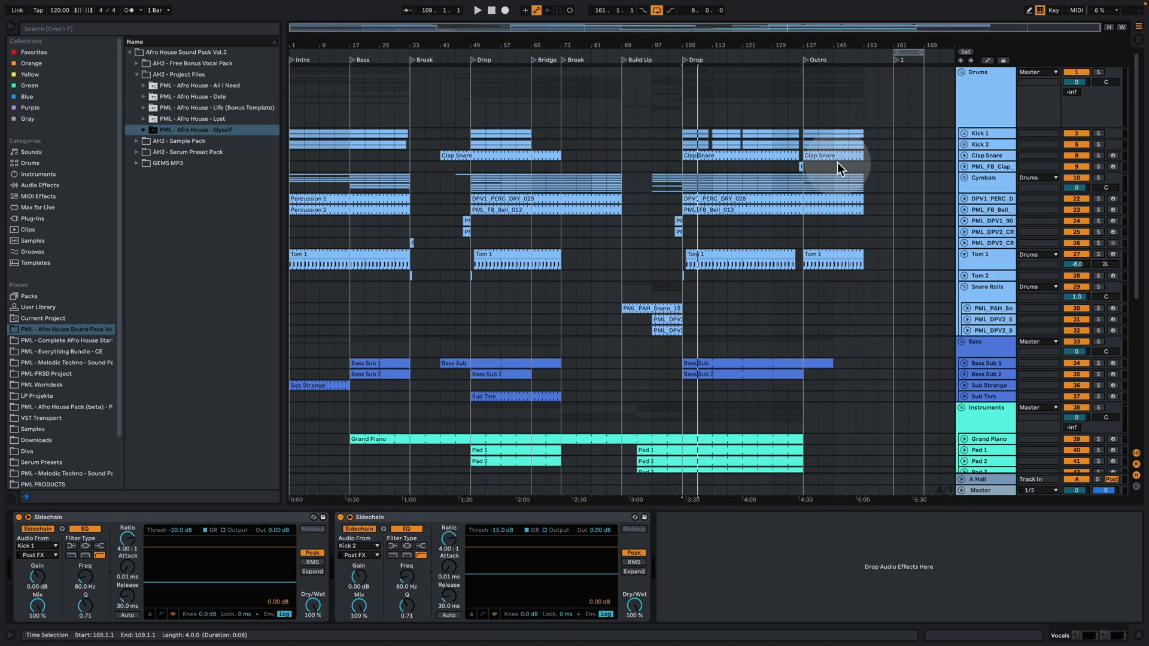
{"action": "left_click_drag", "start_coordinate": [807, 137], "coordinate": [904, 156]}
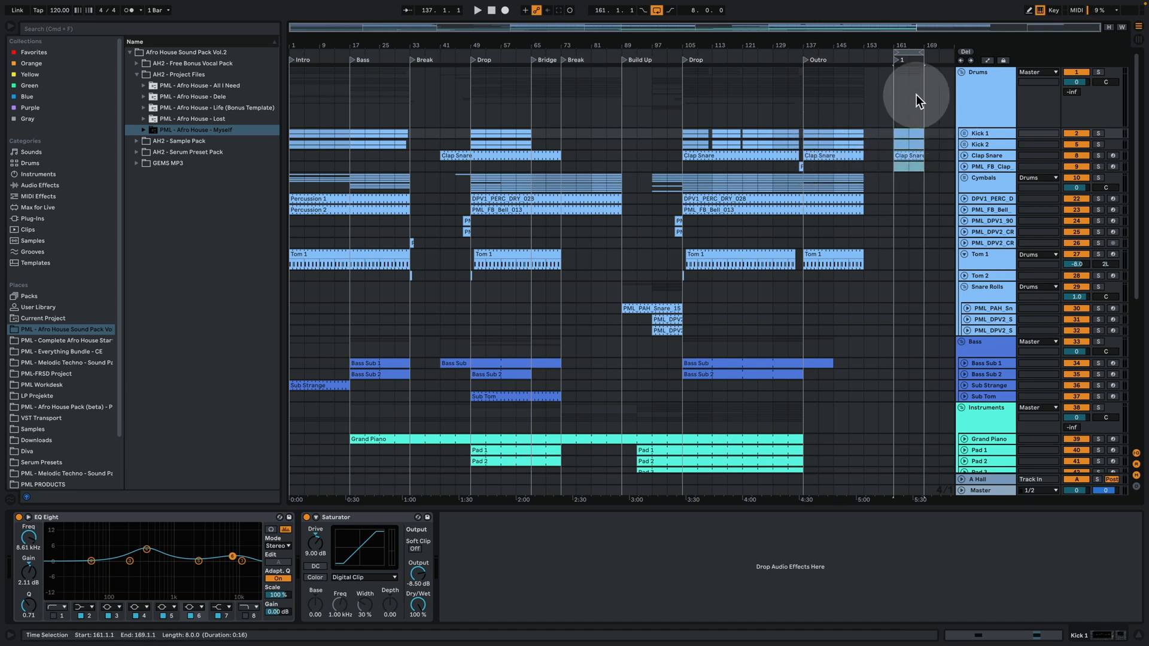
{"action": "left_click_drag", "start_coordinate": [903, 45], "coordinate": [835, 84]}
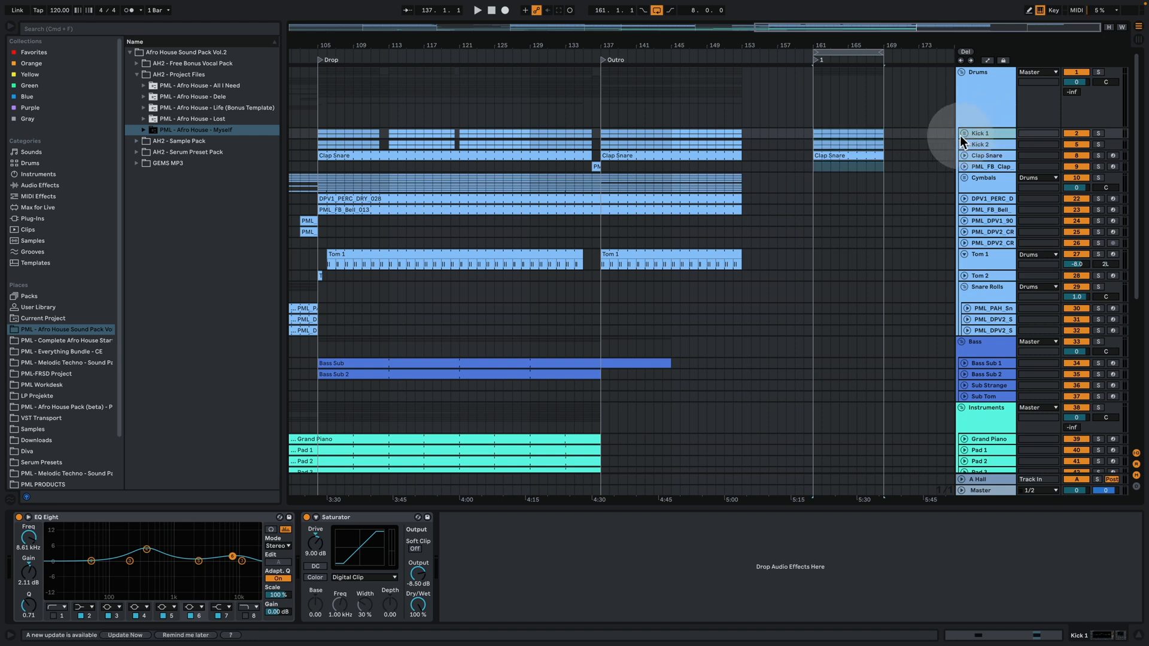
Expand the AH2 - Sample Pack folder down to One Shots, check Top Kicks, and open the Kick folder
{"action": "left_click", "coordinate": [140, 141]}
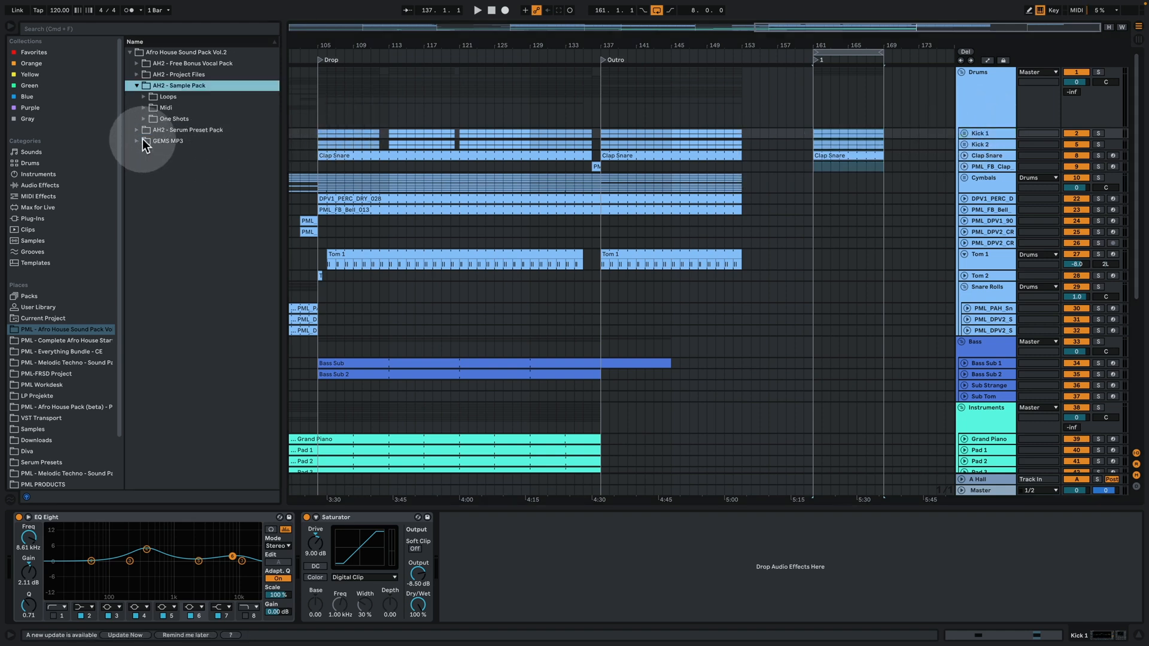
{"action": "left_click", "coordinate": [145, 120]}
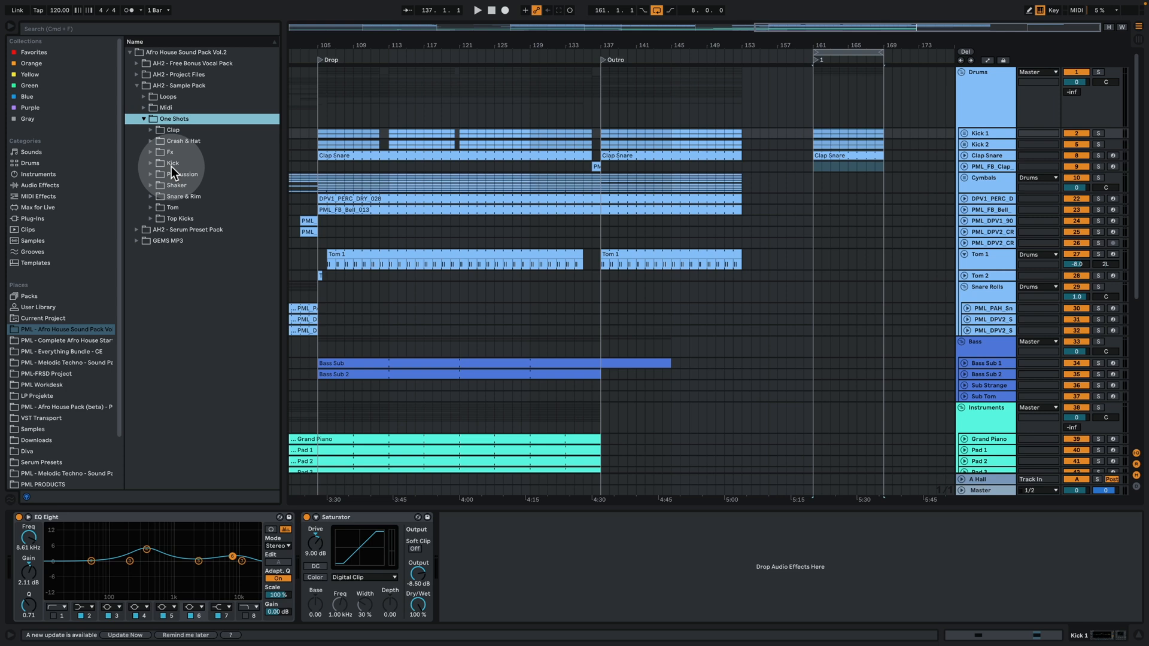
{"action": "left_click", "coordinate": [152, 219]}
{"action": "left_click", "coordinate": [152, 218]}
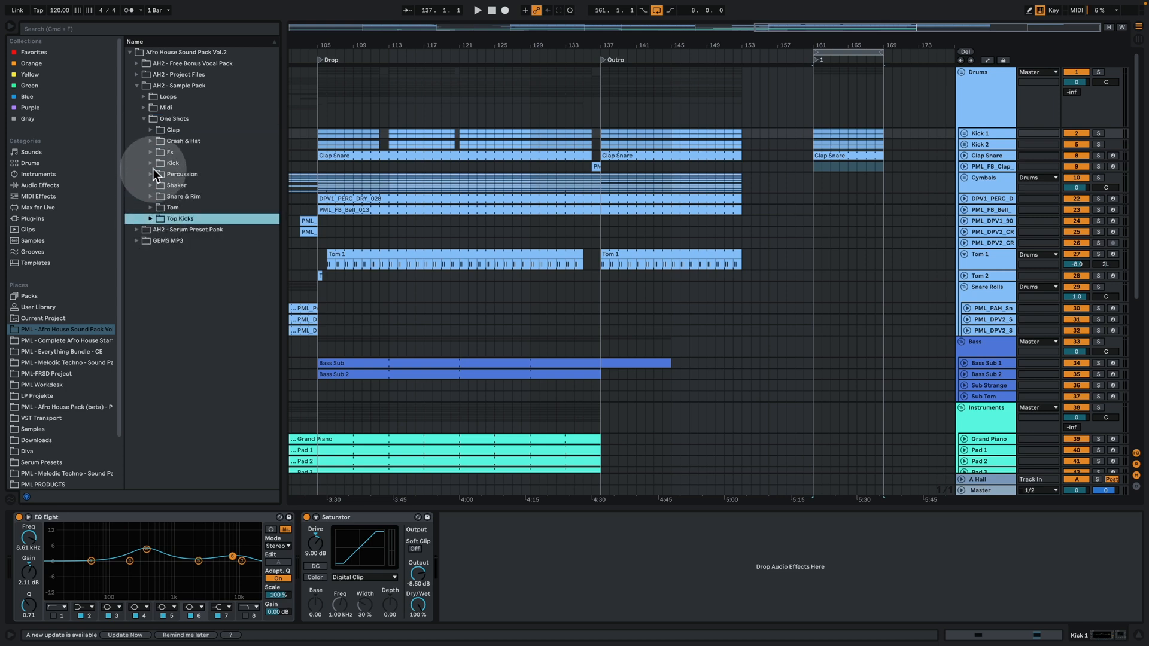
{"action": "left_click", "coordinate": [152, 164]}
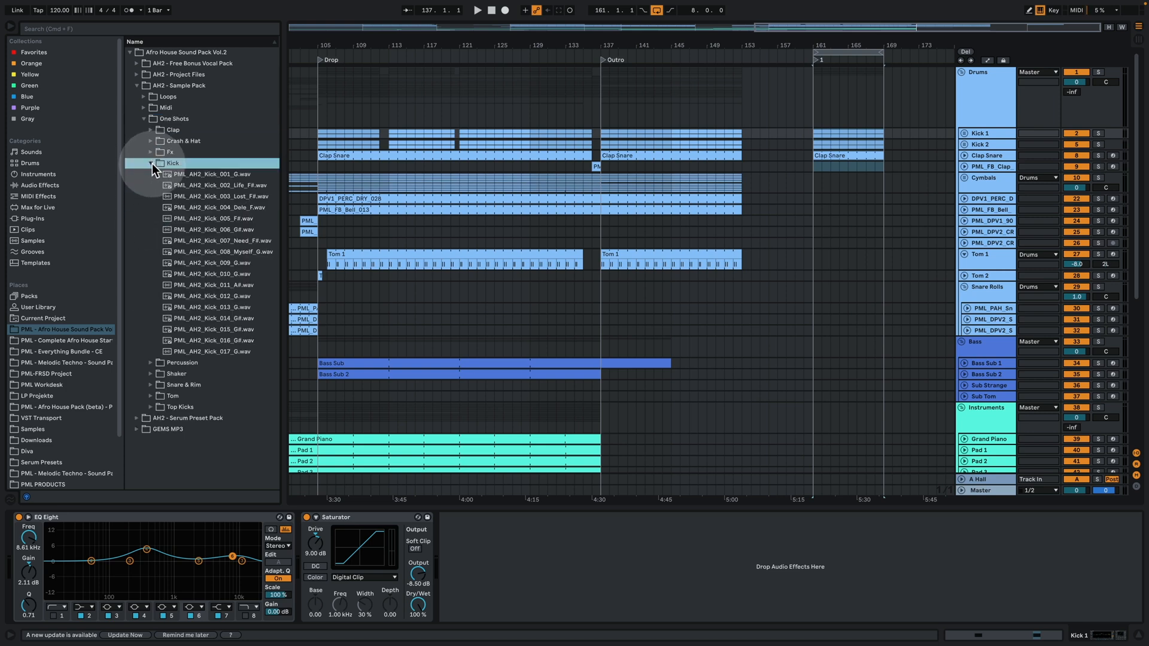
Preview the PML_AH2_Kick_008_Myself_G sample, and play the Kick 1 group in solo from bar 161
{"action": "left_click", "coordinate": [240, 252]}
{"action": "left_click", "coordinate": [812, 132]}
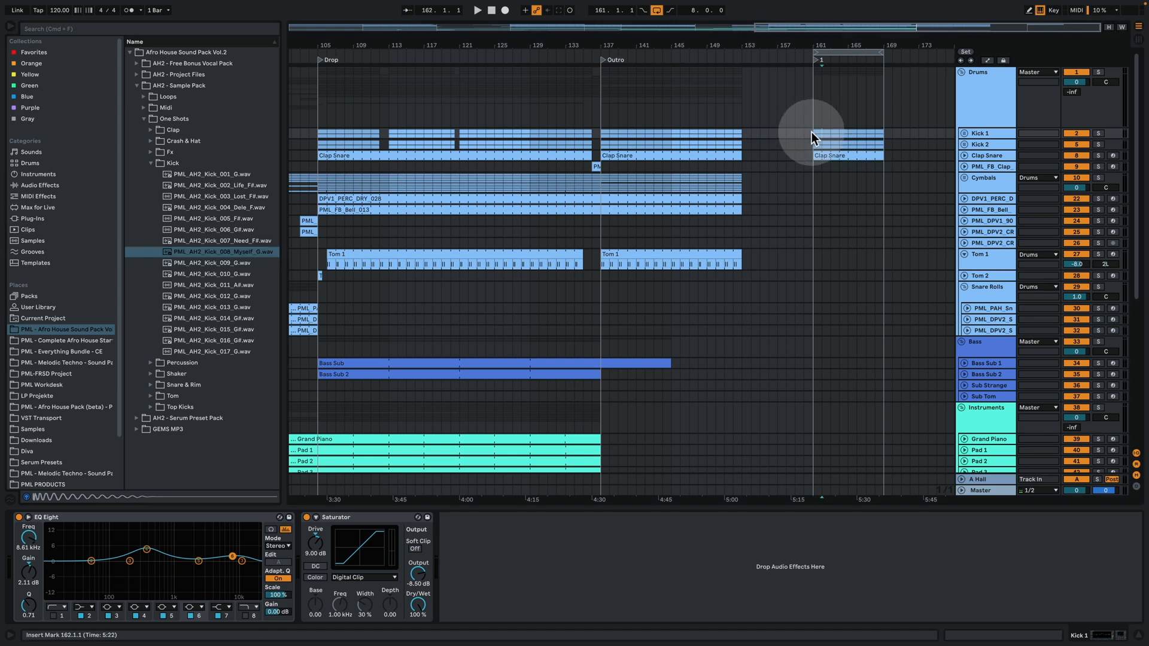
{"action": "left_click", "coordinate": [1098, 134]}
{"action": "key", "text": "space"}
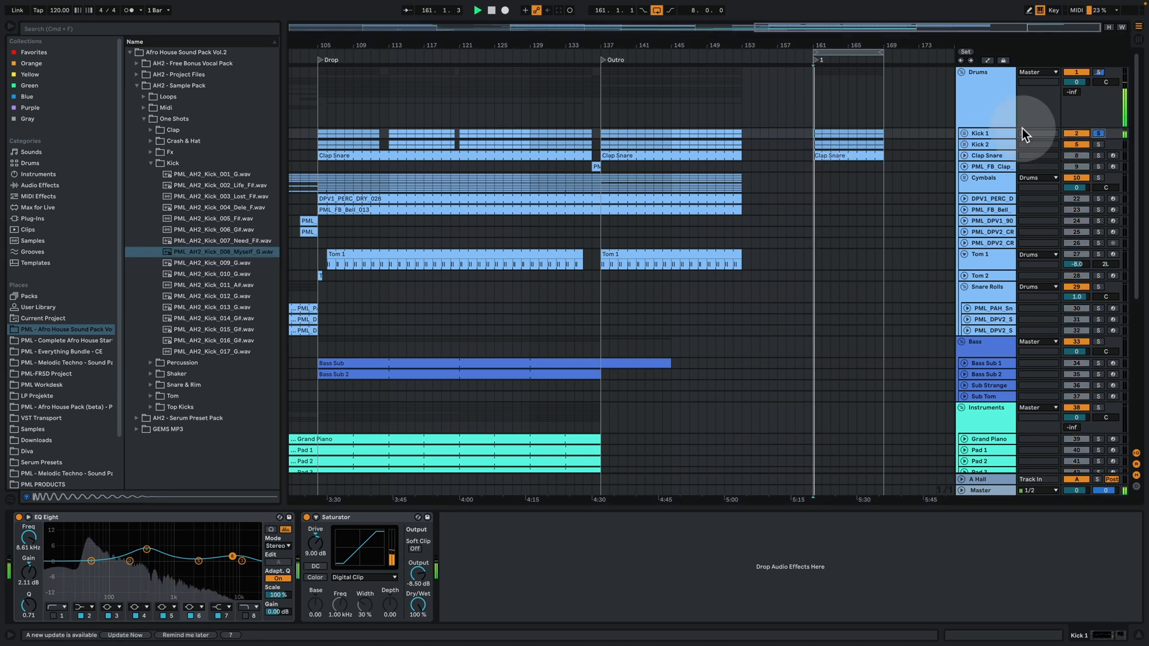
Unfold the Kick 1 group and play its Kick Body 1 track in solo
{"action": "left_click", "coordinate": [962, 134]}
{"action": "left_click_drag", "start_coordinate": [830, 46], "coordinate": [830, 71]}
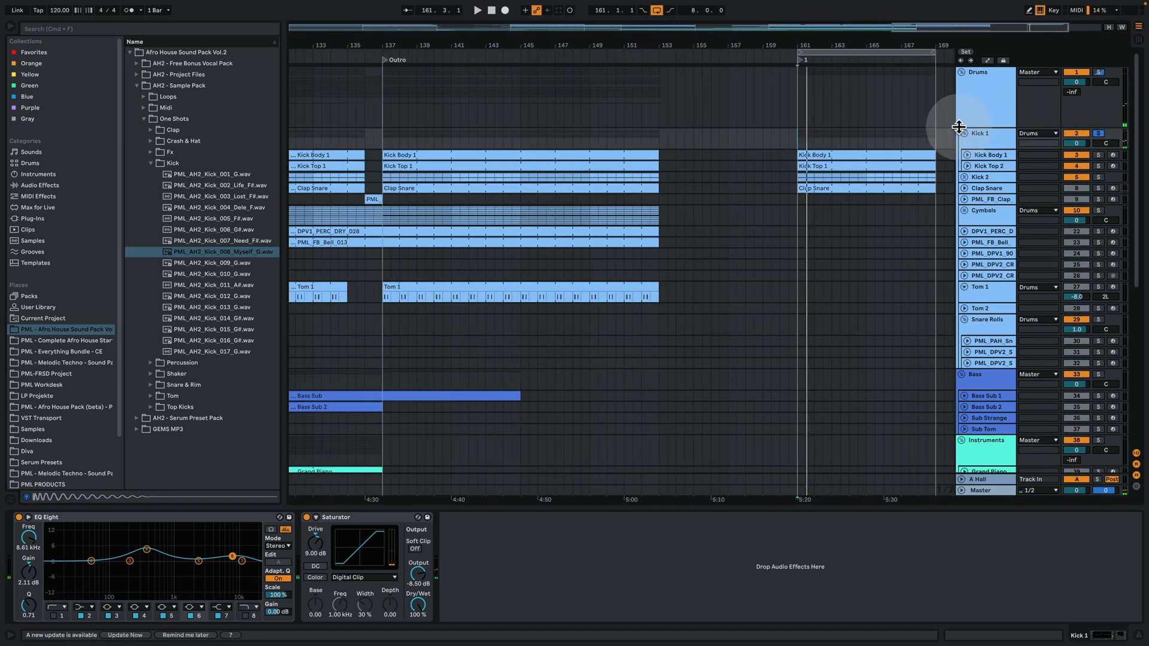
{"action": "left_click", "coordinate": [988, 158]}
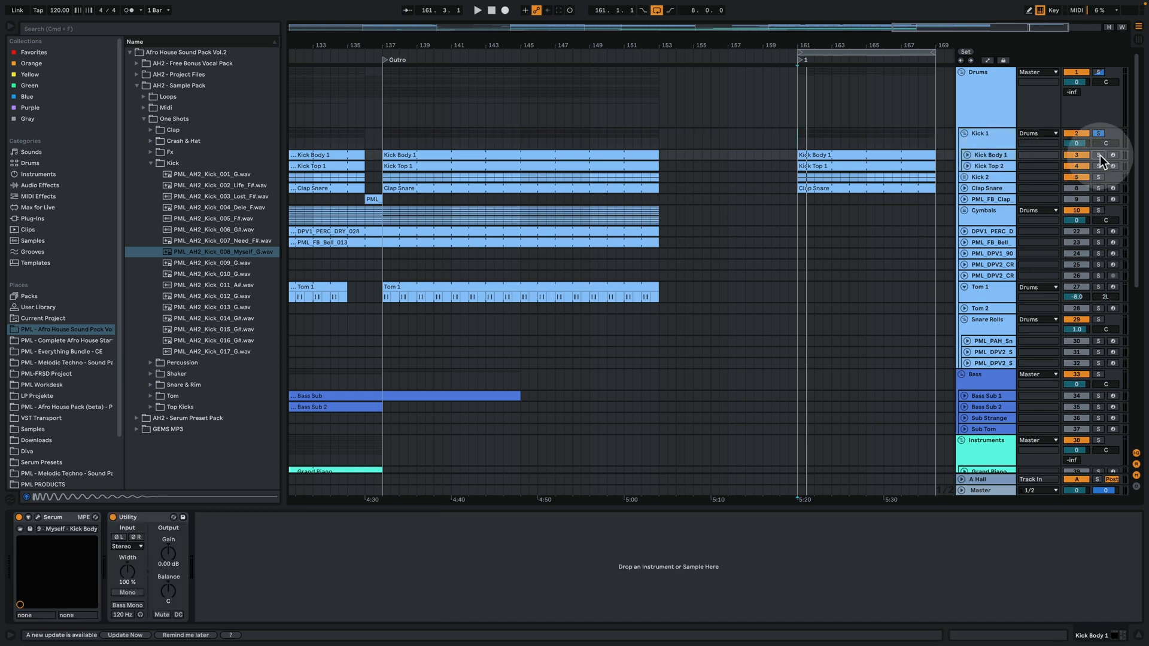
{"action": "key", "text": "space"}
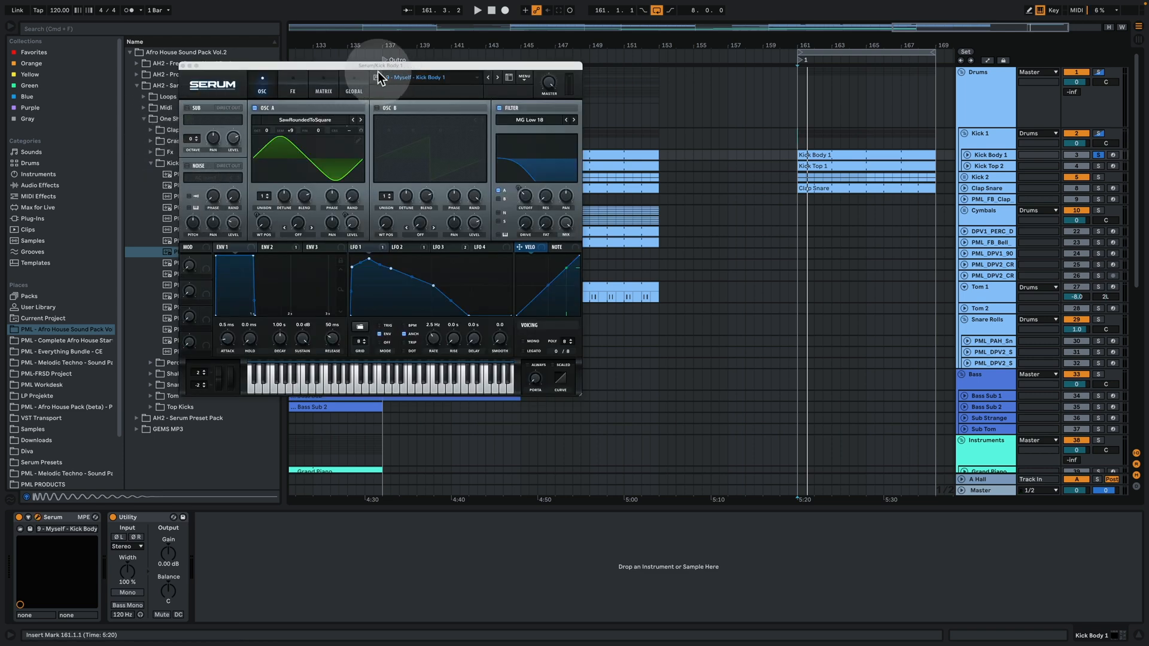
Examine LFO 1, LFO 2 and the modulation matrix of Kick Body 1's Serum patch during playback, and close the plug-in
{"action": "left_click_drag", "start_coordinate": [378, 72], "coordinate": [438, 73]}
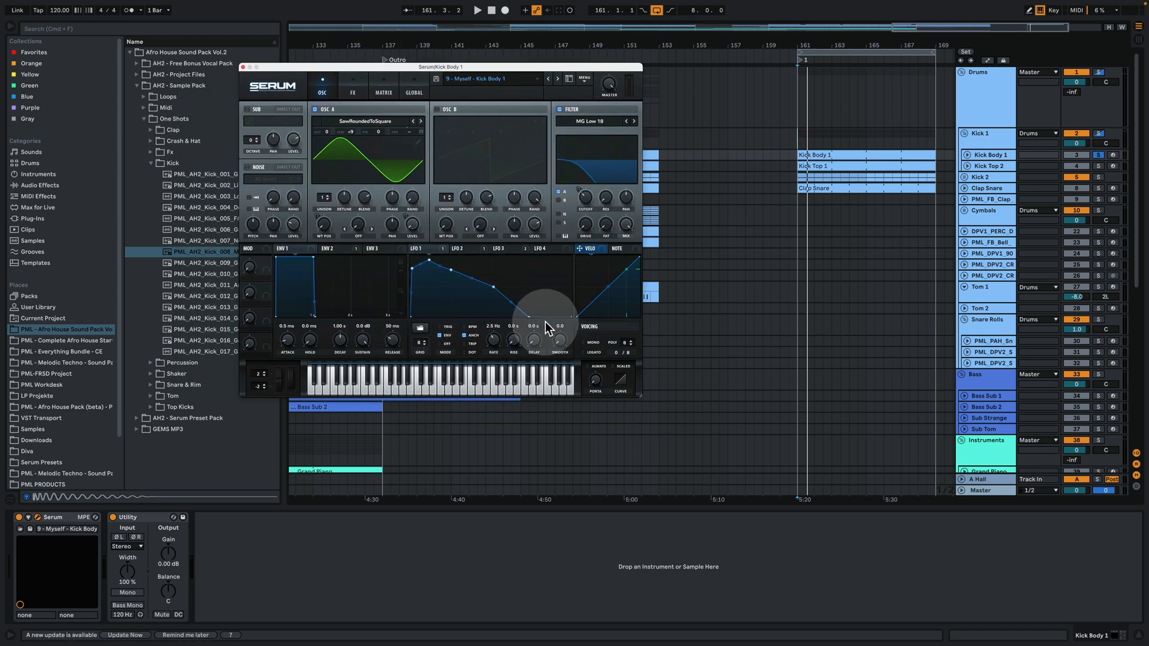
{"action": "key", "text": "space"}
{"action": "left_click", "coordinate": [429, 249]}
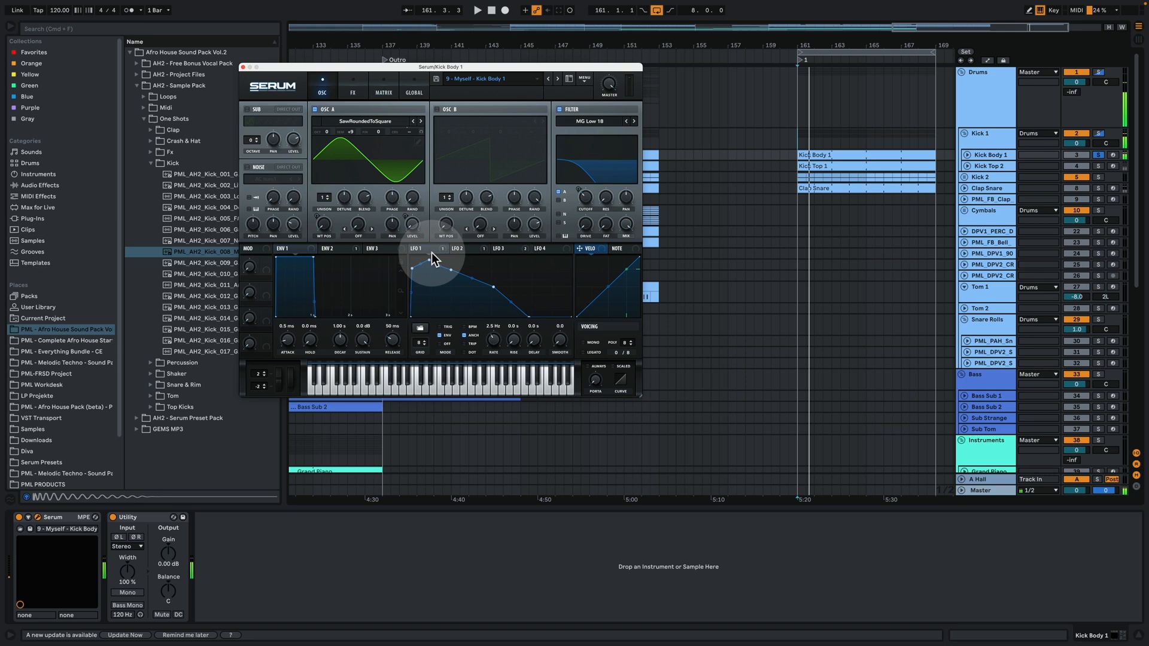
{"action": "left_click", "coordinate": [469, 249]}
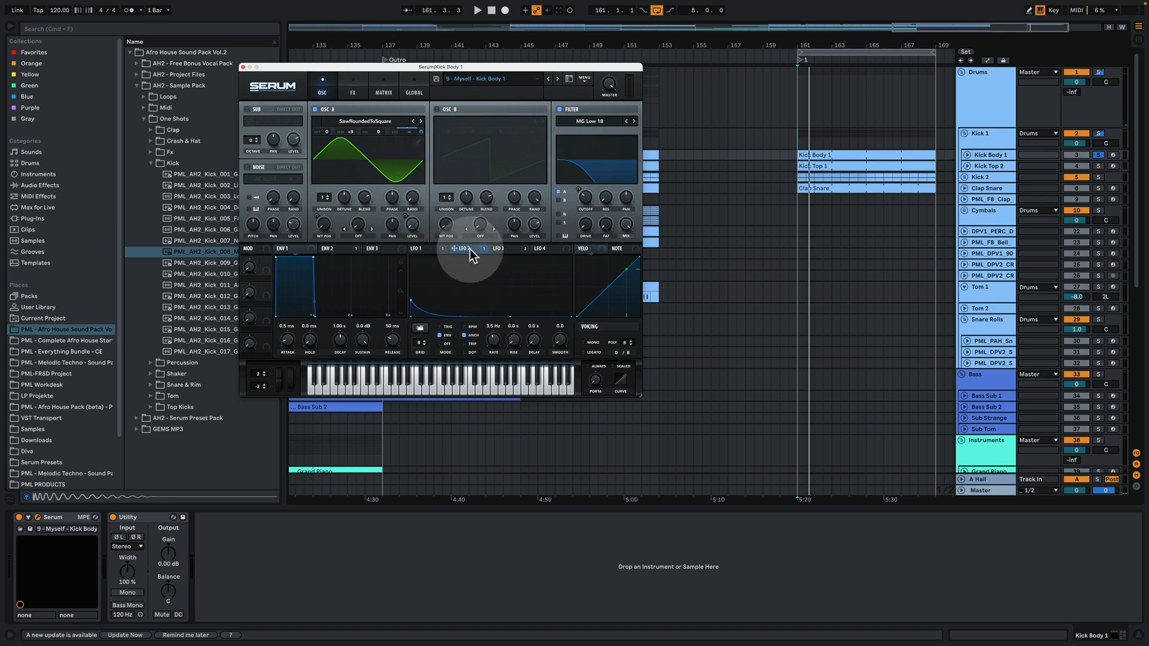
{"action": "left_click", "coordinate": [381, 94]}
{"action": "key", "text": "space"}
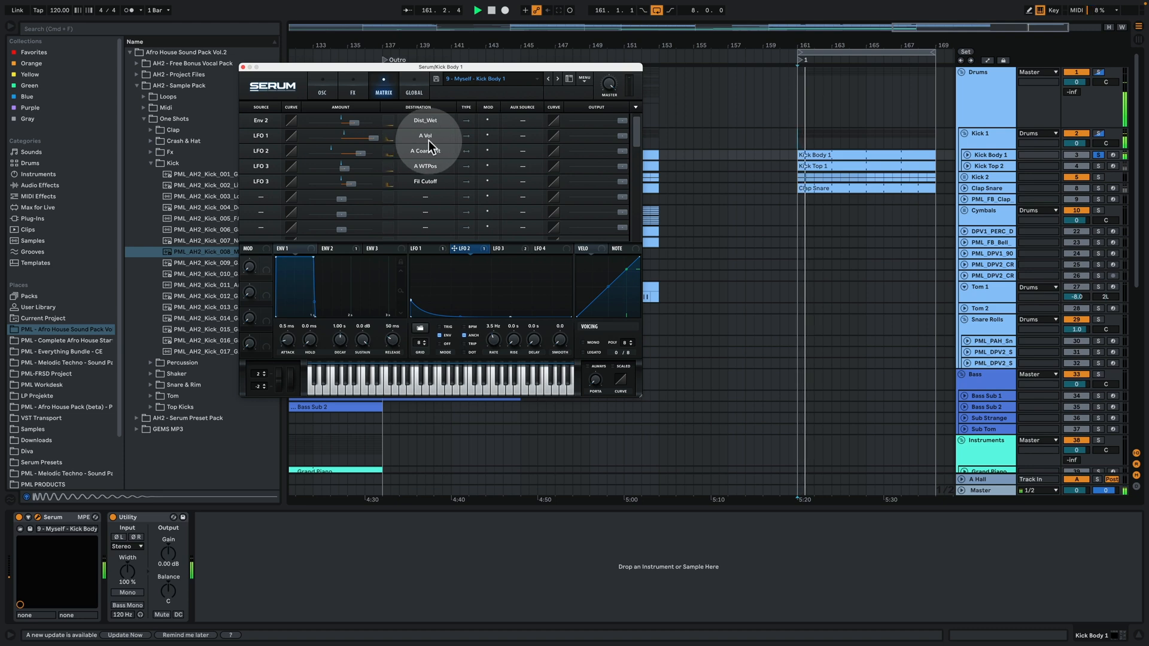
{"action": "key", "text": "space"}
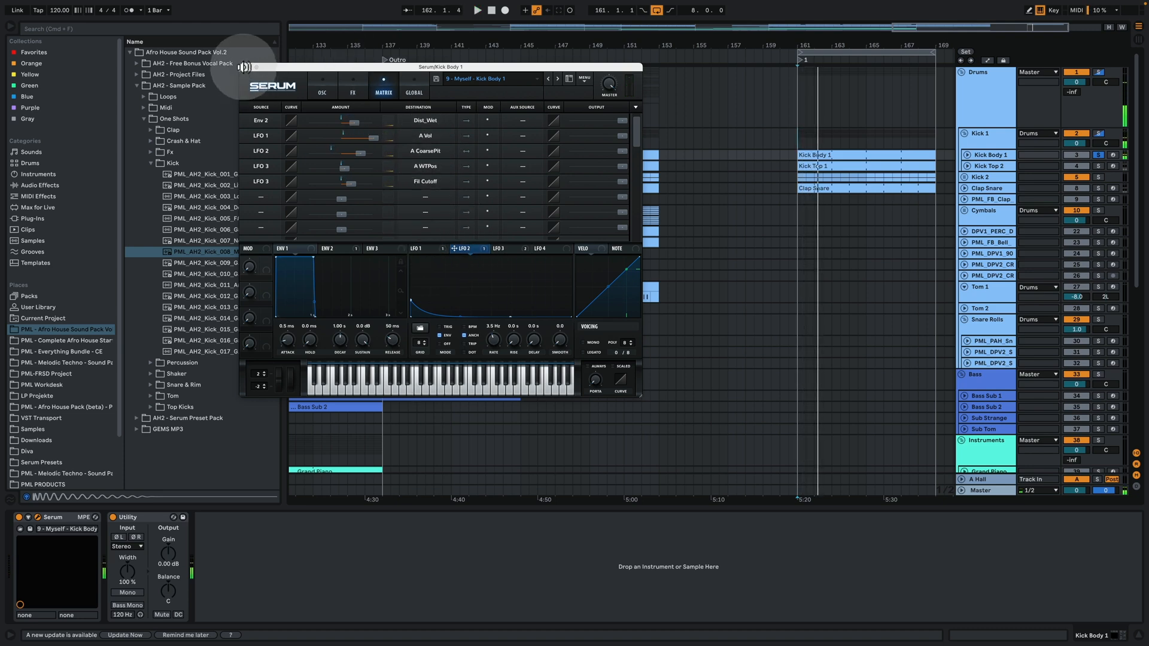
{"action": "left_click", "coordinate": [243, 66]}
Expand and solo the Kick Top 2 track, and play it while checking the PML_DPV1_909_KICK_01 chain of its Instrument Rack
{"action": "left_click", "coordinate": [966, 165]}
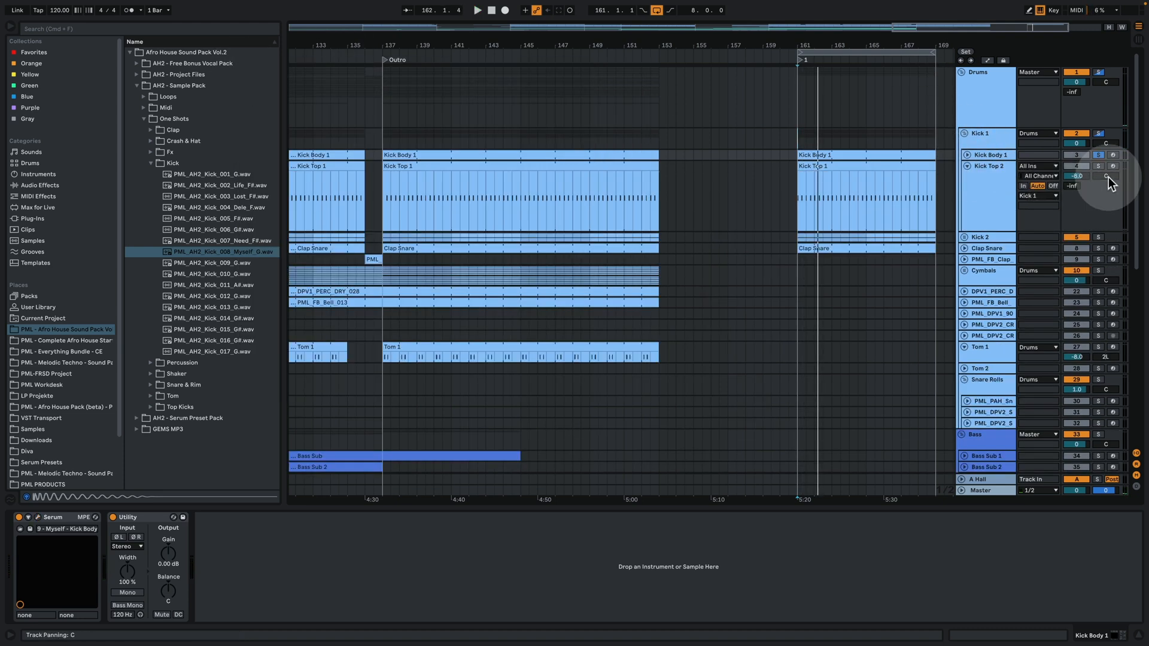
{"action": "left_click", "coordinate": [1008, 170]}
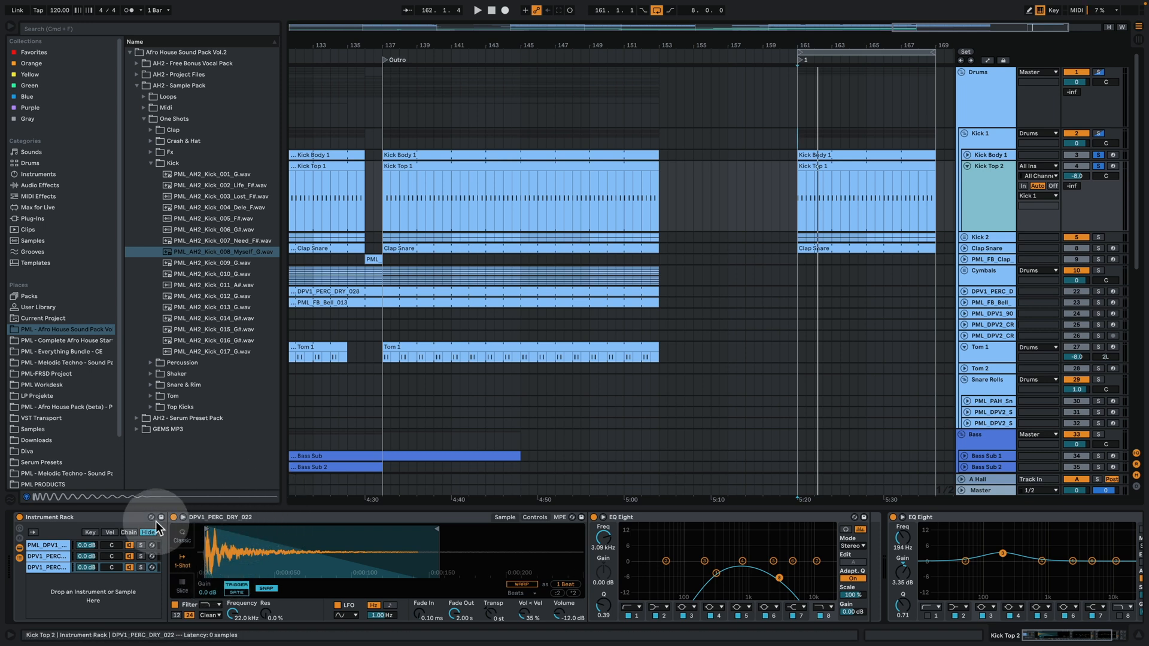
{"action": "key", "text": "space"}
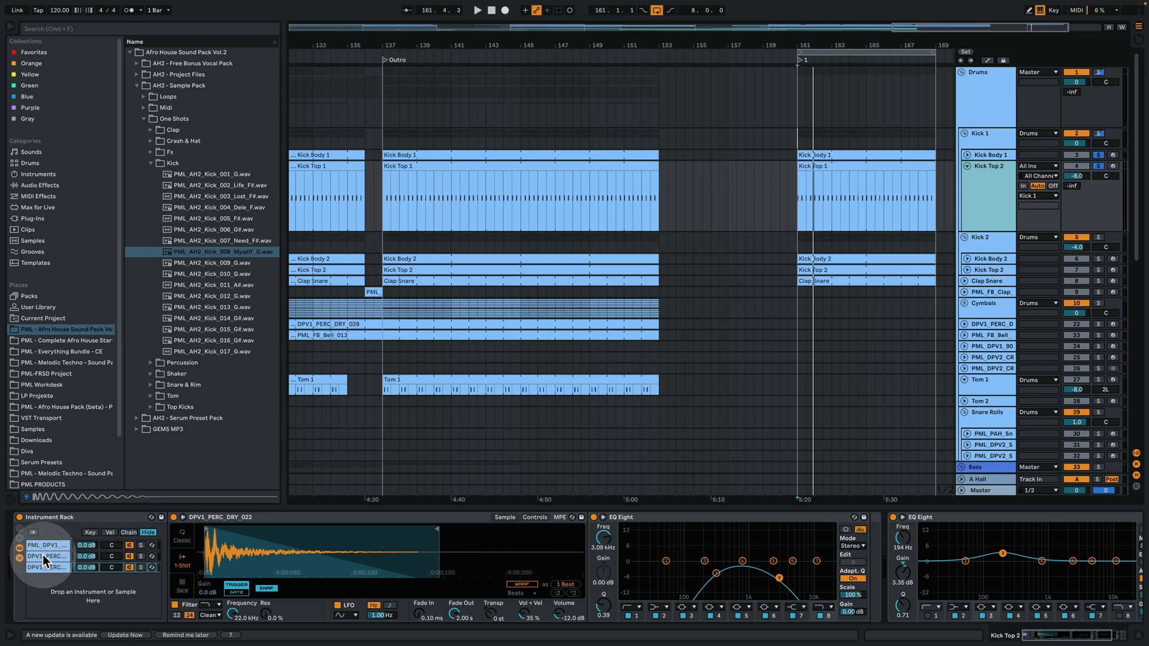
{"action": "key", "text": "space"}
{"action": "left_click", "coordinate": [45, 546]}
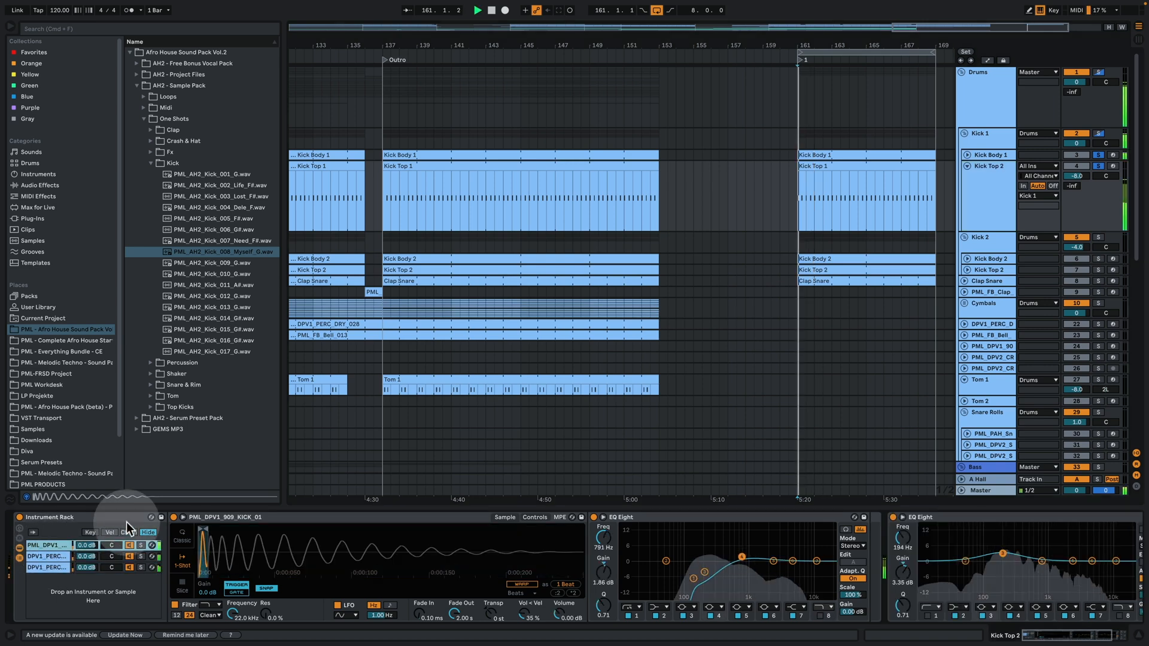
{"action": "key", "text": "space"}
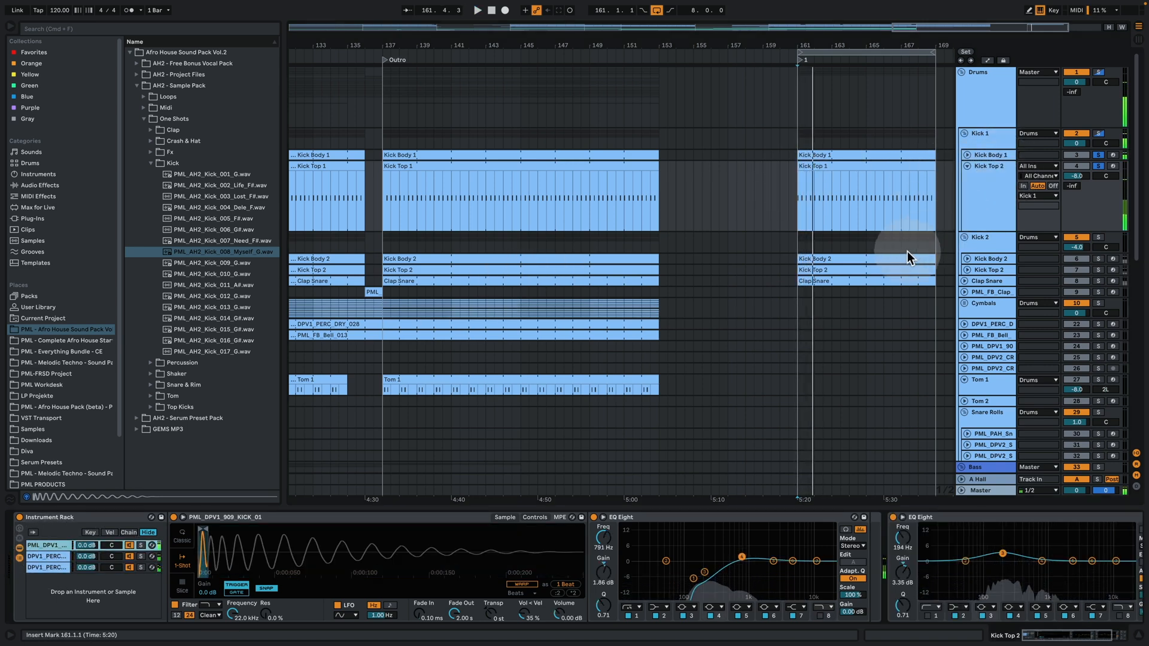
Play the Kick 2 group in solo and expand its Kick Body 2 track
{"action": "left_click", "coordinate": [988, 239]}
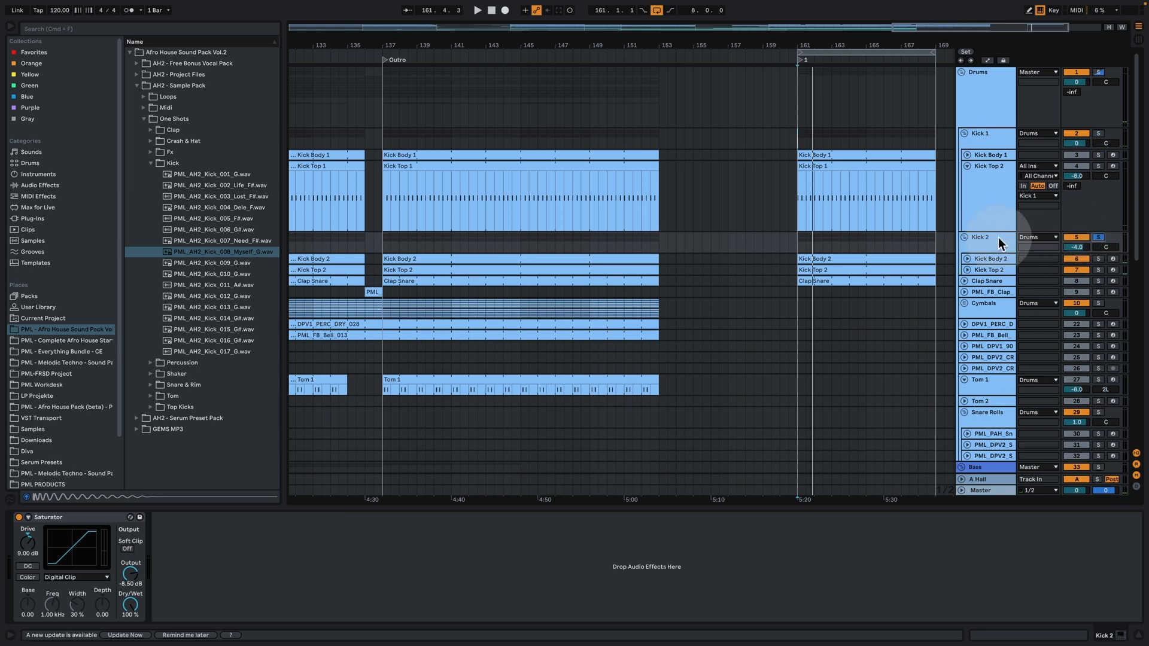
{"action": "key", "text": "space"}
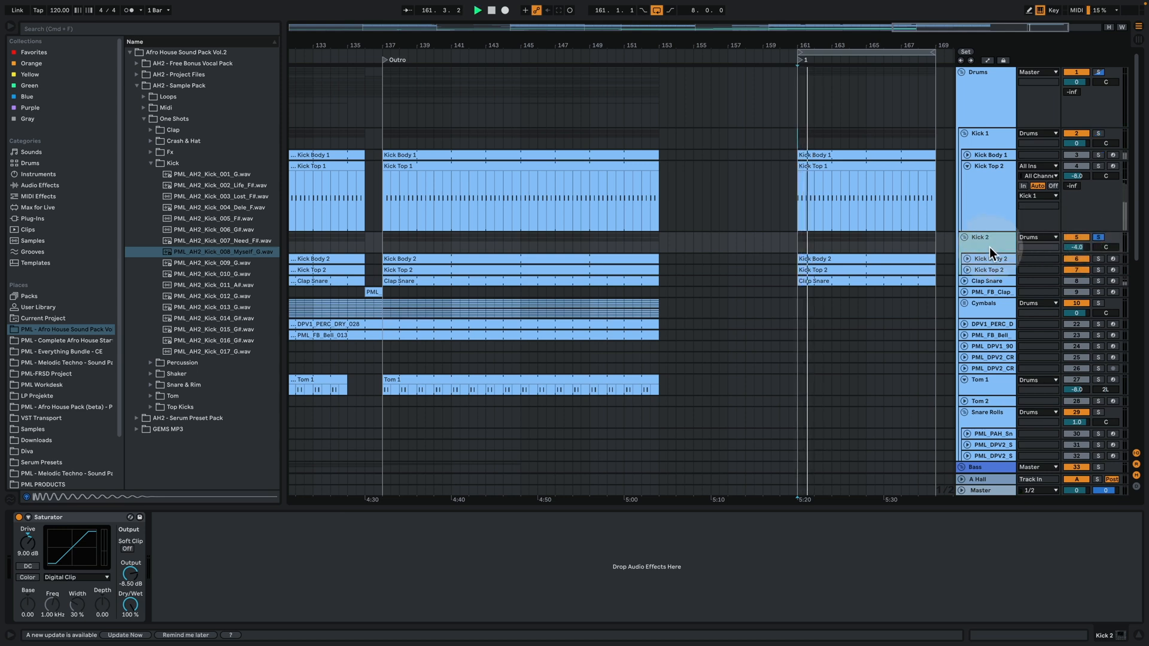
{"action": "left_click", "coordinate": [967, 259]}
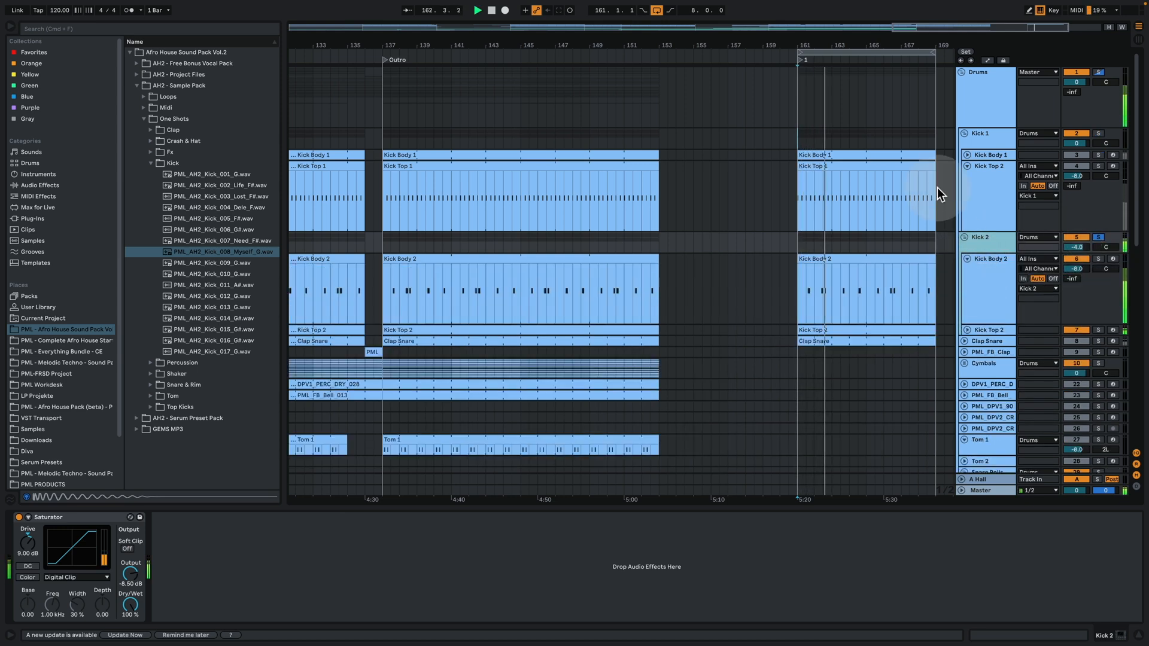
Solo Kick 1 together with Kick 2 during playback, and check the notes of the Kick Top 1 clip at bar 161
{"action": "left_click_drag", "start_coordinate": [829, 54], "coordinate": [1099, 139]}
{"action": "key", "text": "space"}
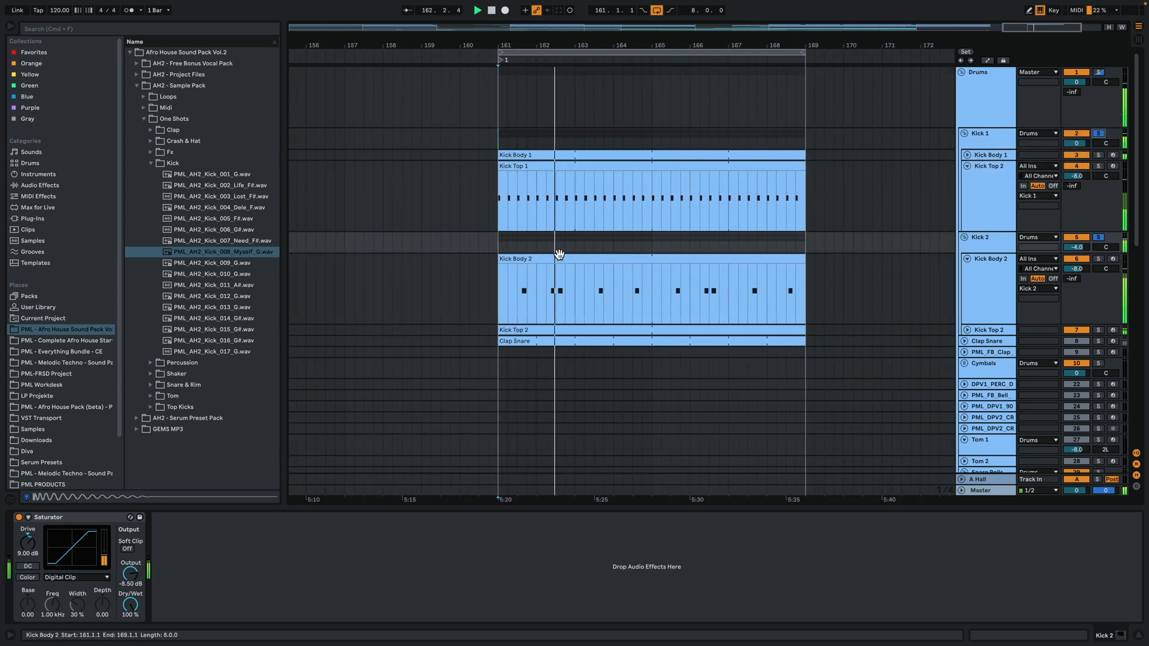
{"action": "double_click", "coordinate": [584, 174]}
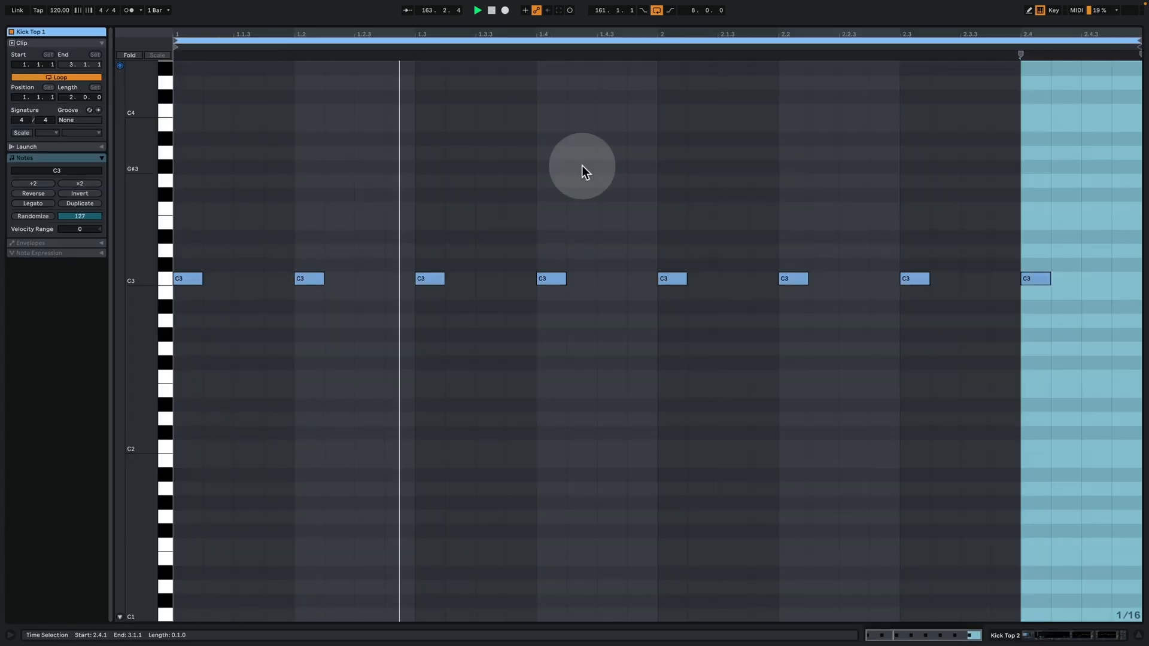
{"action": "left_click", "coordinate": [1074, 635]}
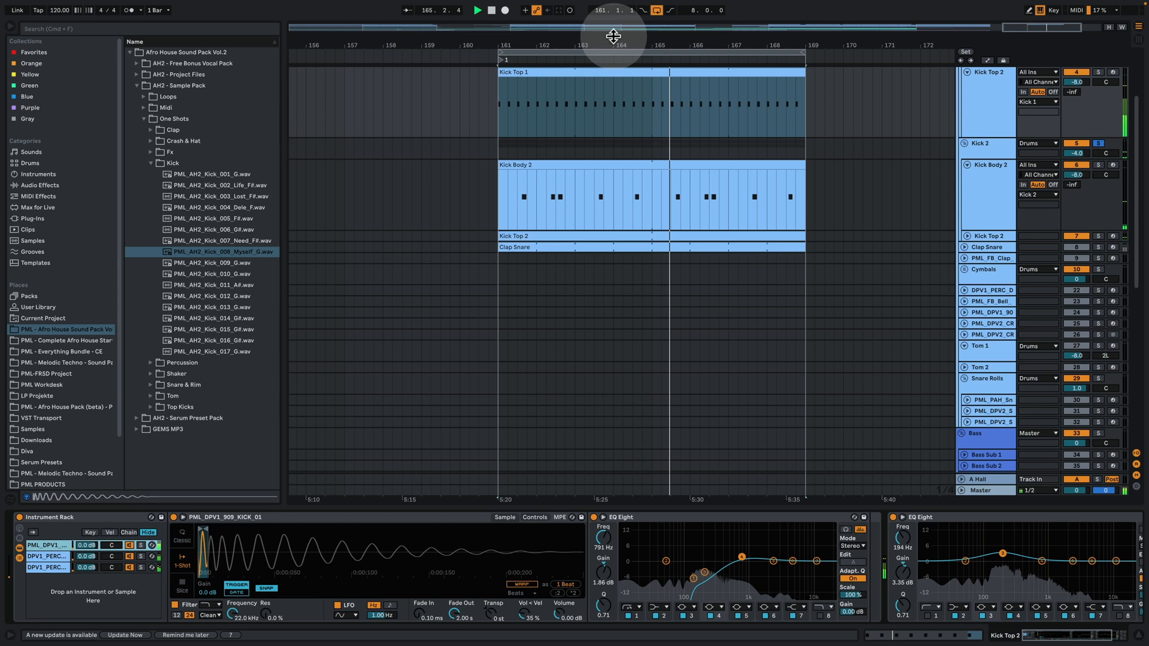
Copy the Tom 1 clip from the Outro to bar 161 and play the Tom 1 track in solo
{"action": "left_click_drag", "start_coordinate": [612, 36], "coordinate": [787, 12]}
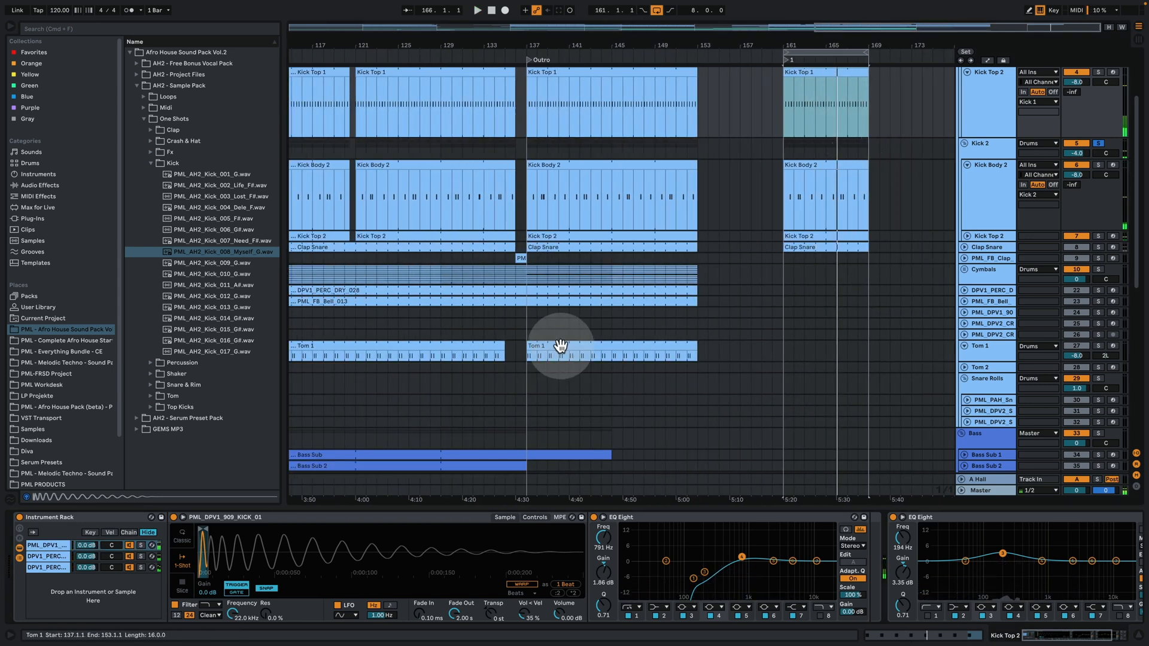
{"action": "left_click", "coordinate": [535, 347]}
{"action": "left_click_drag", "start_coordinate": [535, 347], "coordinate": [798, 350]}
{"action": "left_click", "coordinate": [1099, 346]}
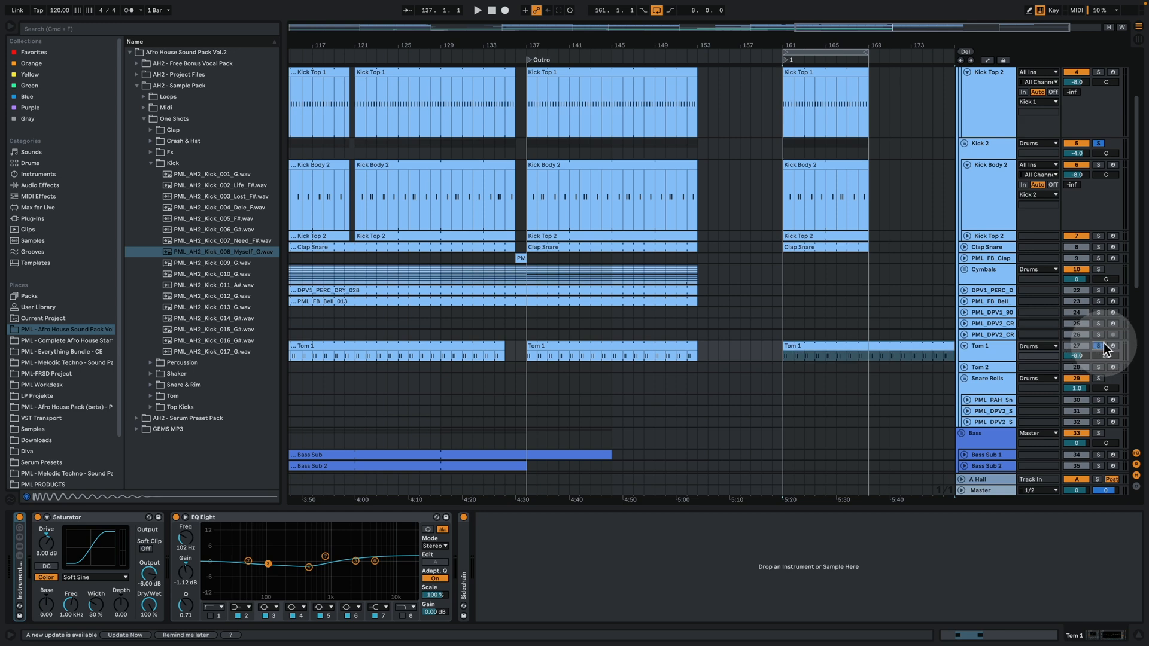
{"action": "key", "text": "space"}
Check the notes of the copied Tom 1 clip during playback, return to the arrangement and stop playback
{"action": "double_click", "coordinate": [815, 344]}
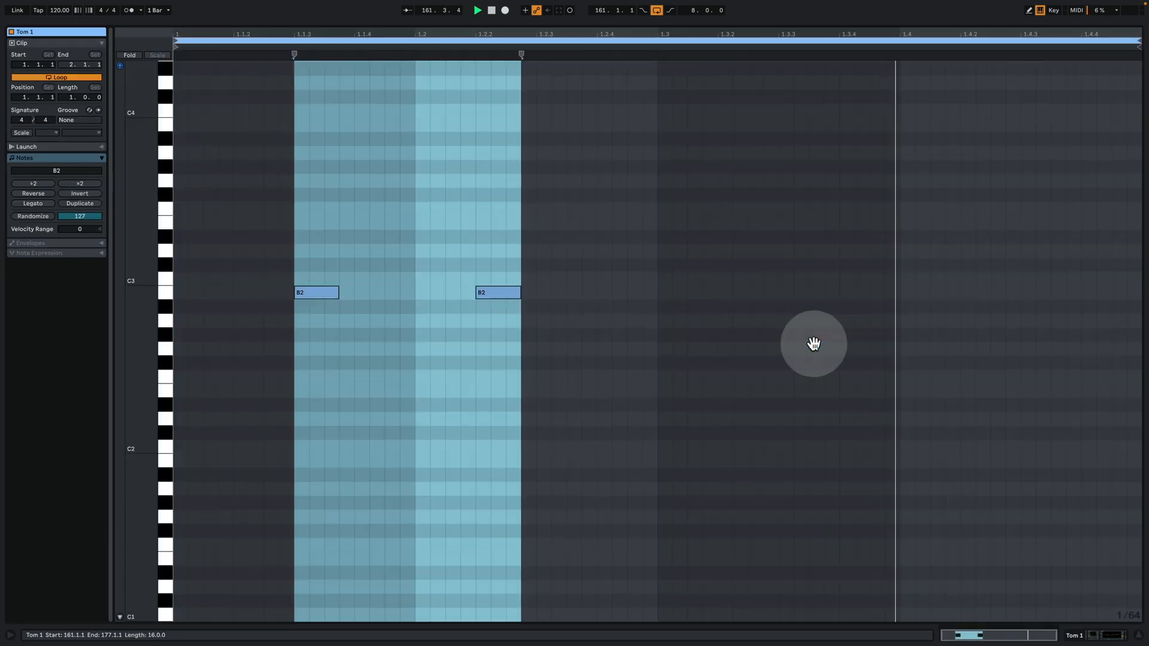
{"action": "left_click", "coordinate": [443, 173]}
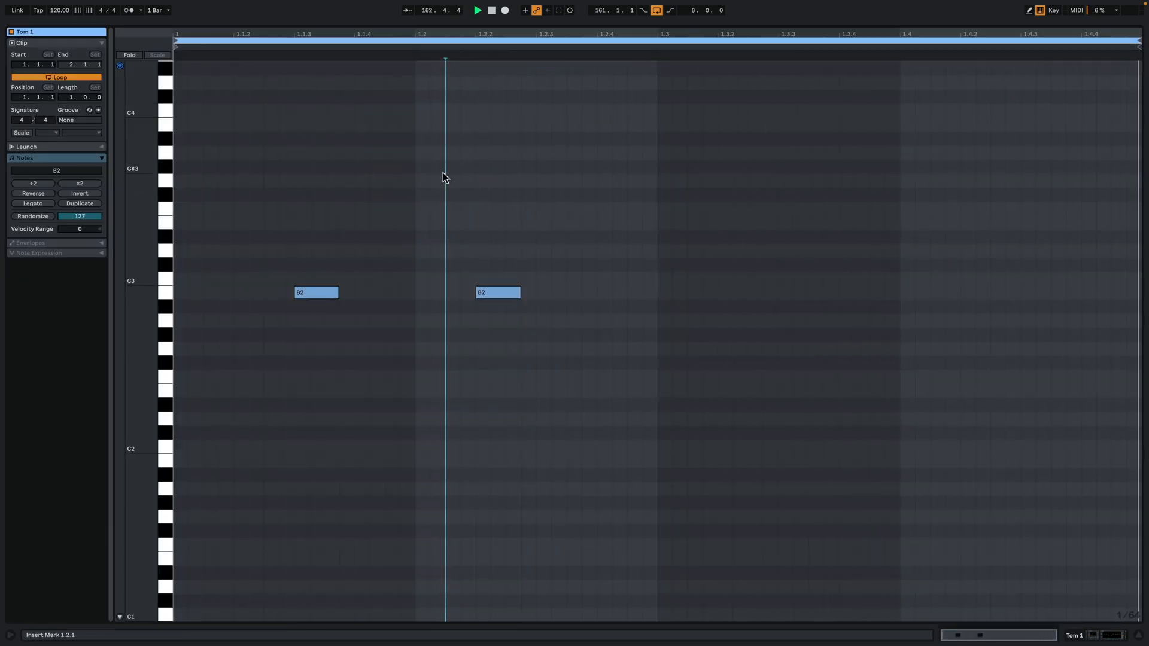
{"action": "left_click", "coordinate": [1077, 635]}
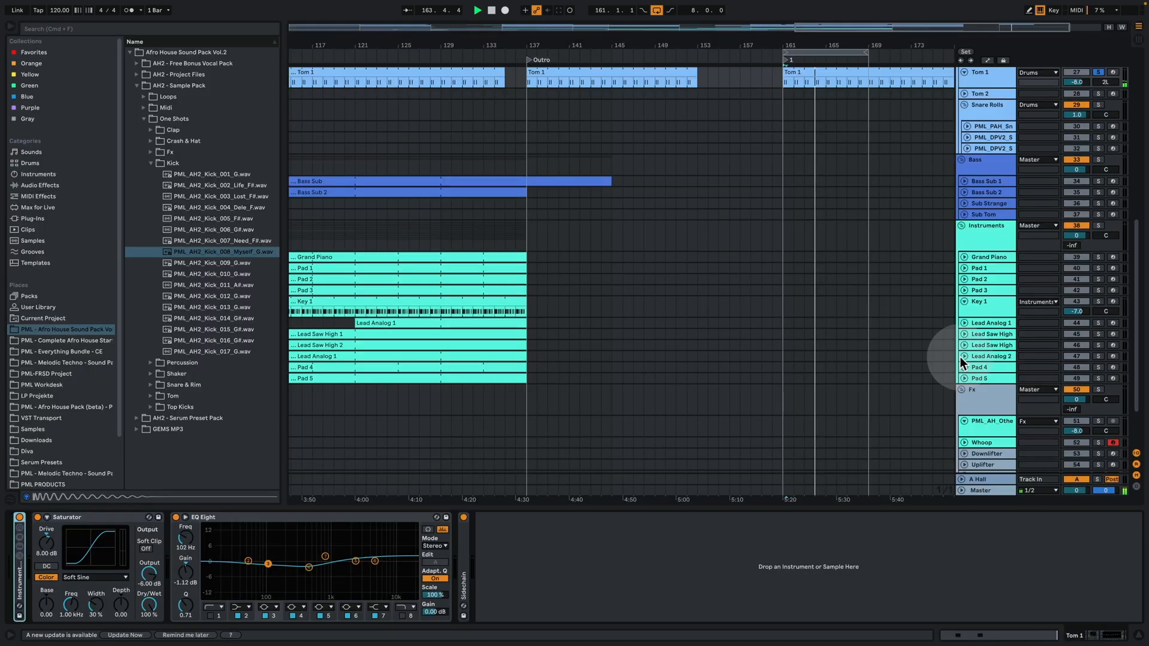
{"action": "scroll", "coordinate": [823, 97], "scroll_direction": "up", "scroll_amount": 8}
{"action": "key", "text": "space"}
Unfold the Tom 1 Instrument Rack and examine its T1 and PML_DPV5 chains and the effects that follow
{"action": "left_click_drag", "start_coordinate": [826, 45], "coordinate": [659, 120]}
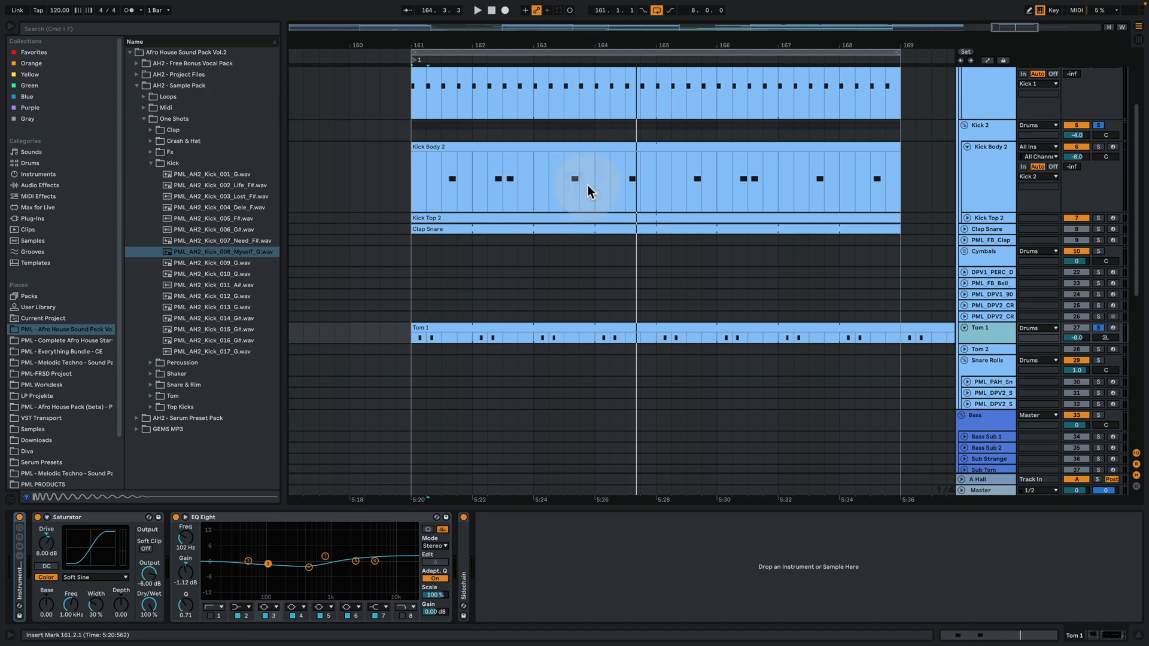
{"action": "scroll", "coordinate": [586, 251], "scroll_direction": "up", "scroll_amount": 2}
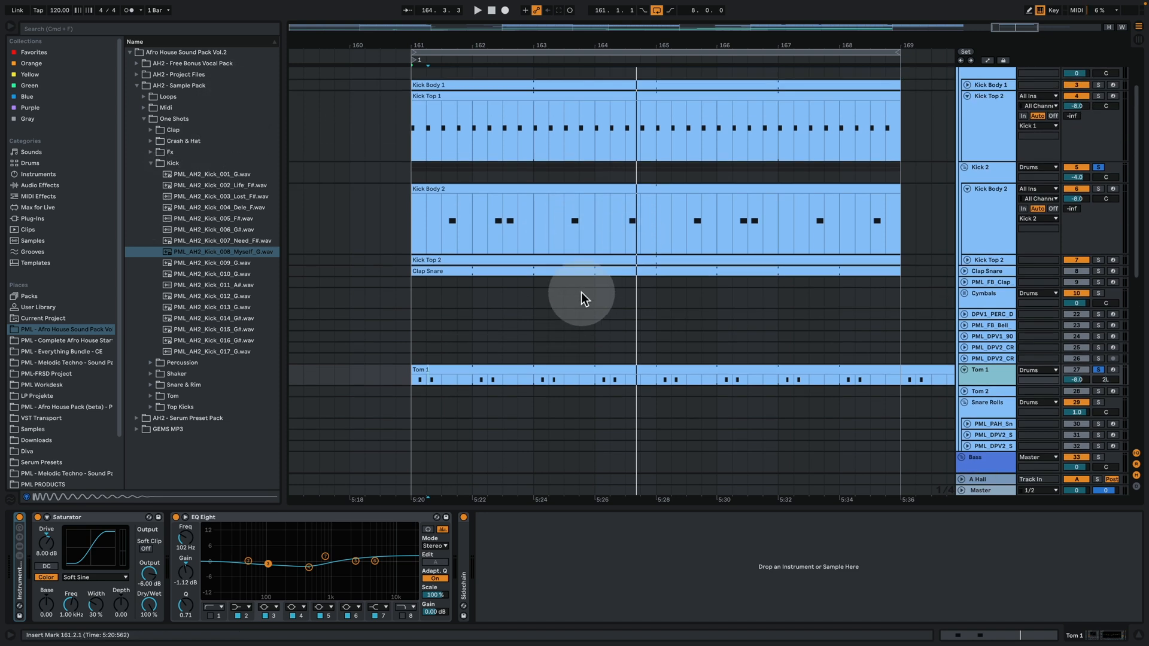
{"action": "double_click", "coordinate": [21, 589]}
{"action": "left_click", "coordinate": [51, 545]}
{"action": "left_click", "coordinate": [49, 557]}
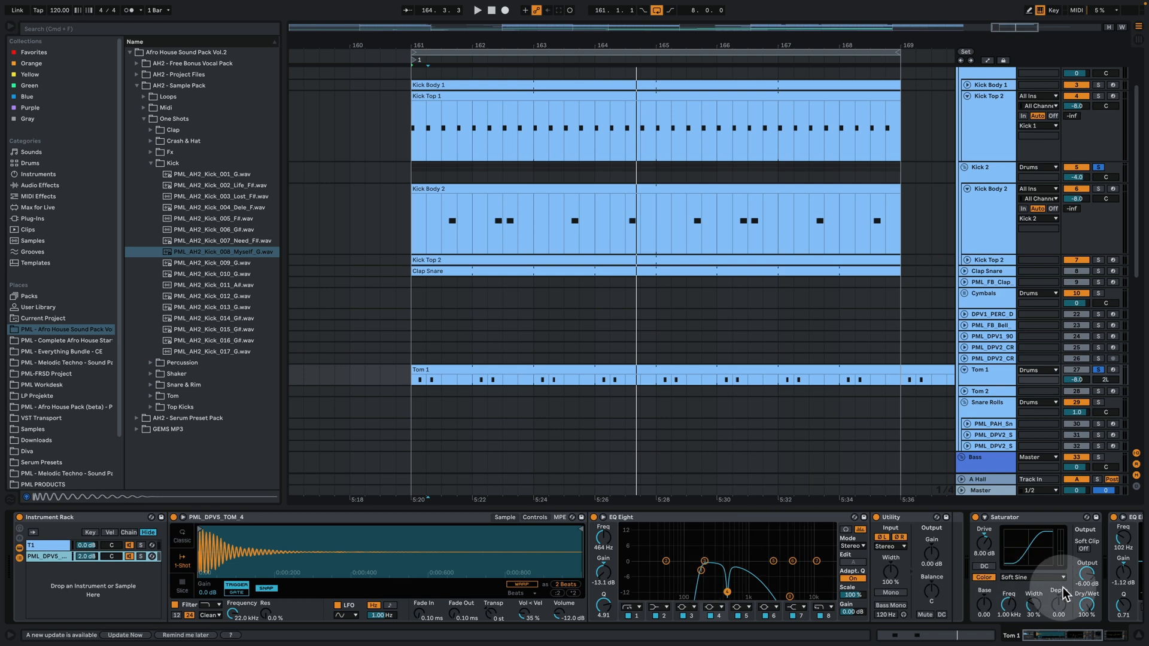
{"action": "left_click_drag", "start_coordinate": [1084, 638], "coordinate": [1107, 637]}
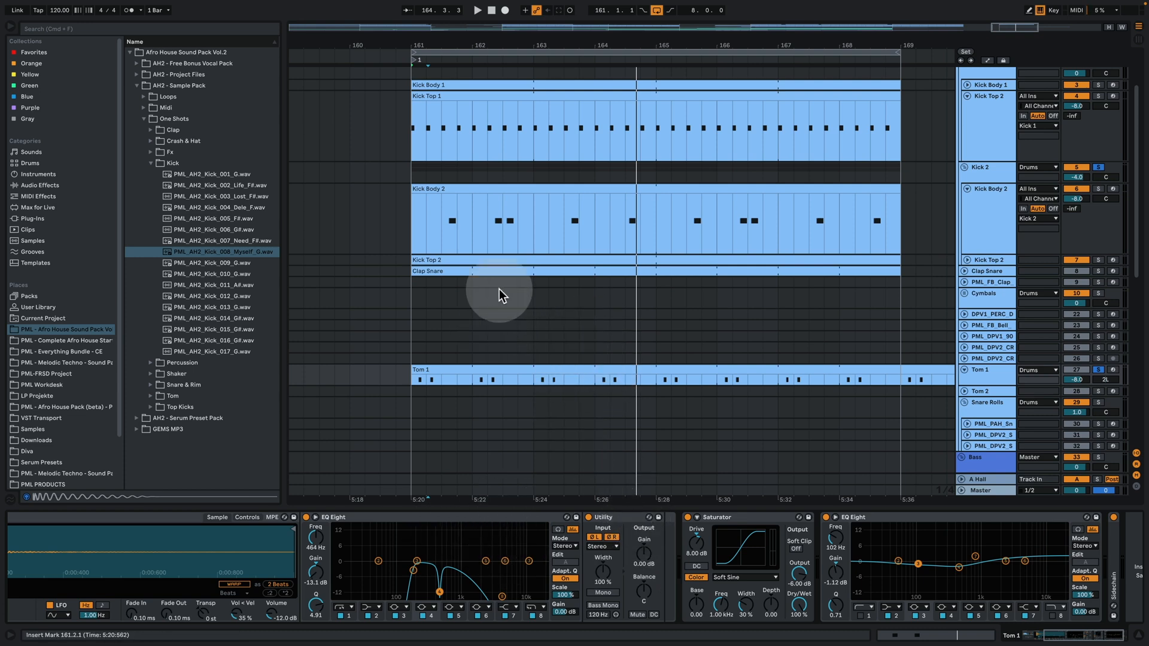
Play the soloed kicks together with Tom 1 from bar 161
{"action": "key", "text": "space"}
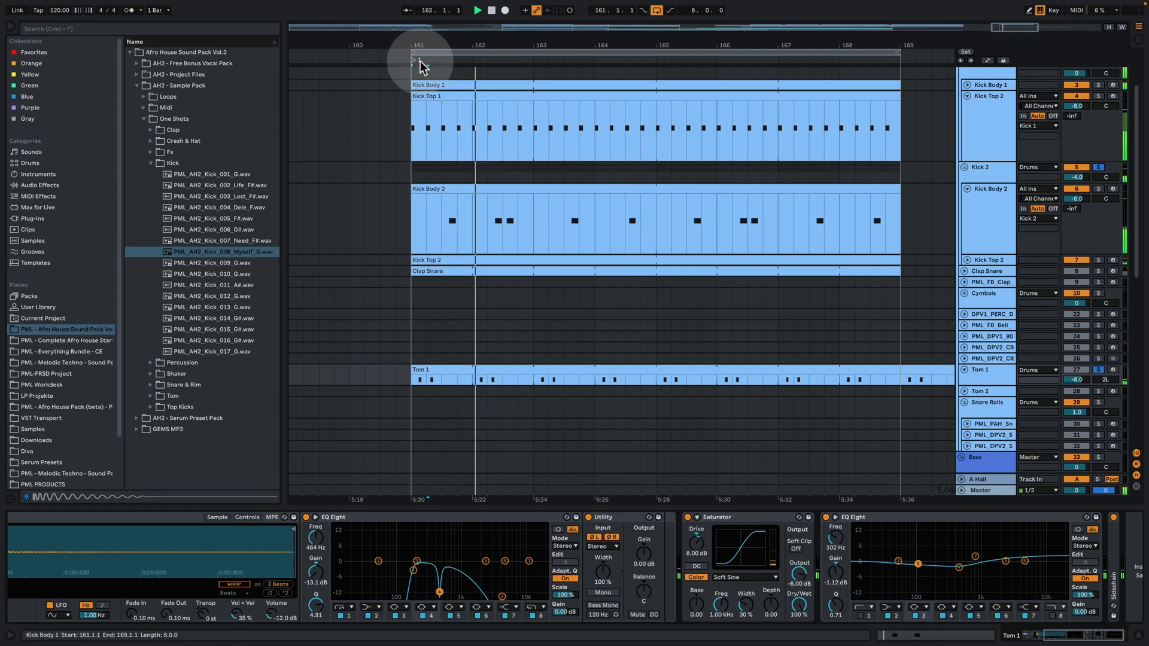
{"action": "left_click_drag", "start_coordinate": [419, 39], "coordinate": [436, 139]}
{"action": "key", "text": "space"}
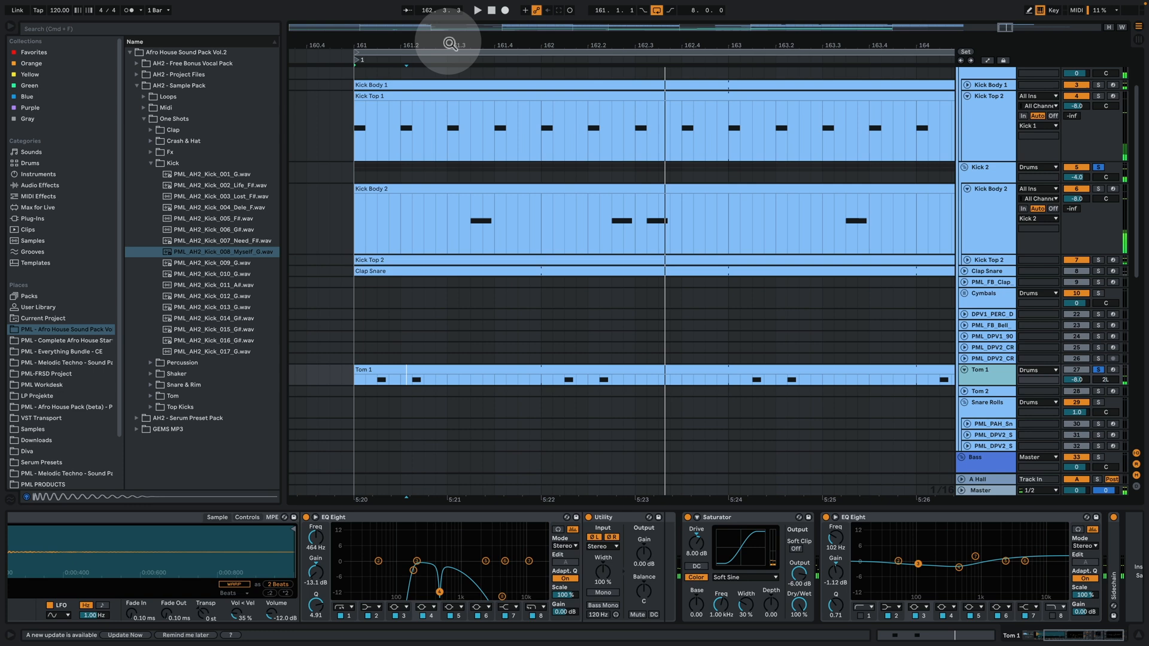
Select bar 162 in the Kick Top 1 clip to examine the kick pattern bar by bar
{"action": "left_click_drag", "start_coordinate": [449, 43], "coordinate": [360, 138]}
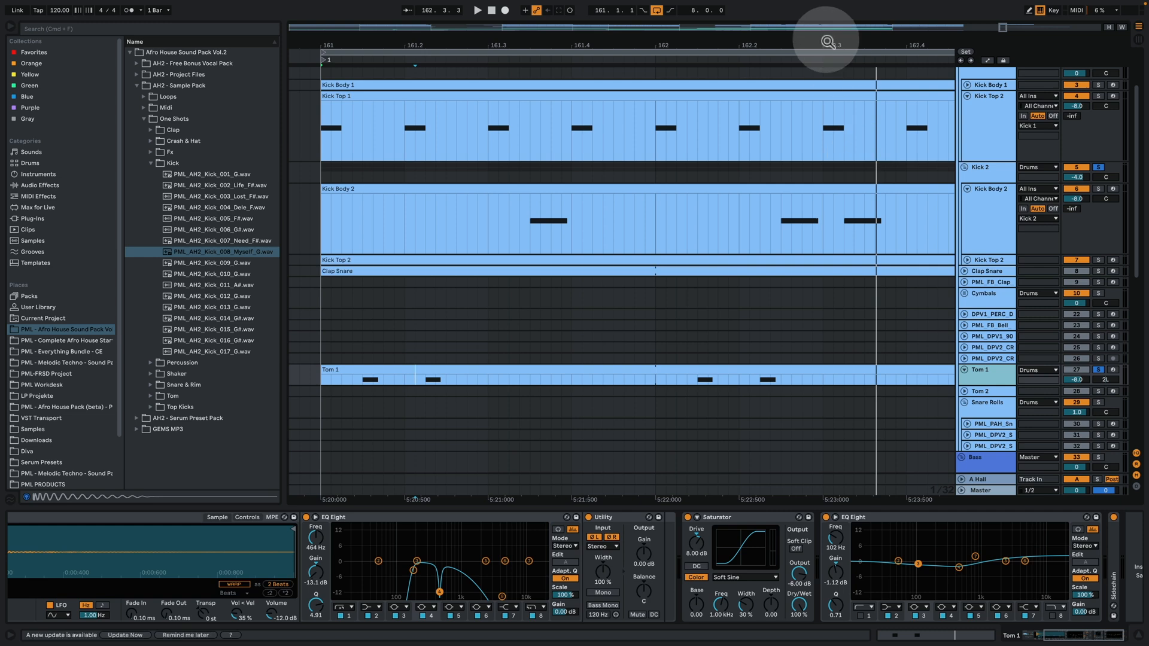
{"action": "left_click_drag", "start_coordinate": [826, 42], "coordinate": [750, 24]}
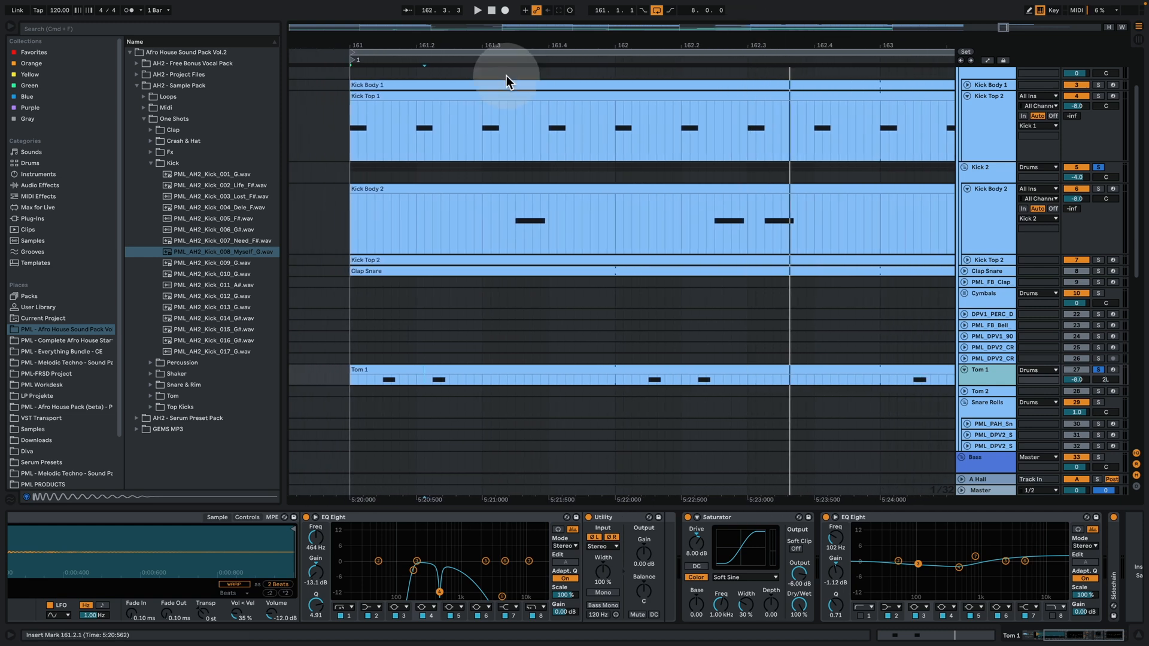
{"action": "left_click_drag", "start_coordinate": [355, 122], "coordinate": [888, 129]}
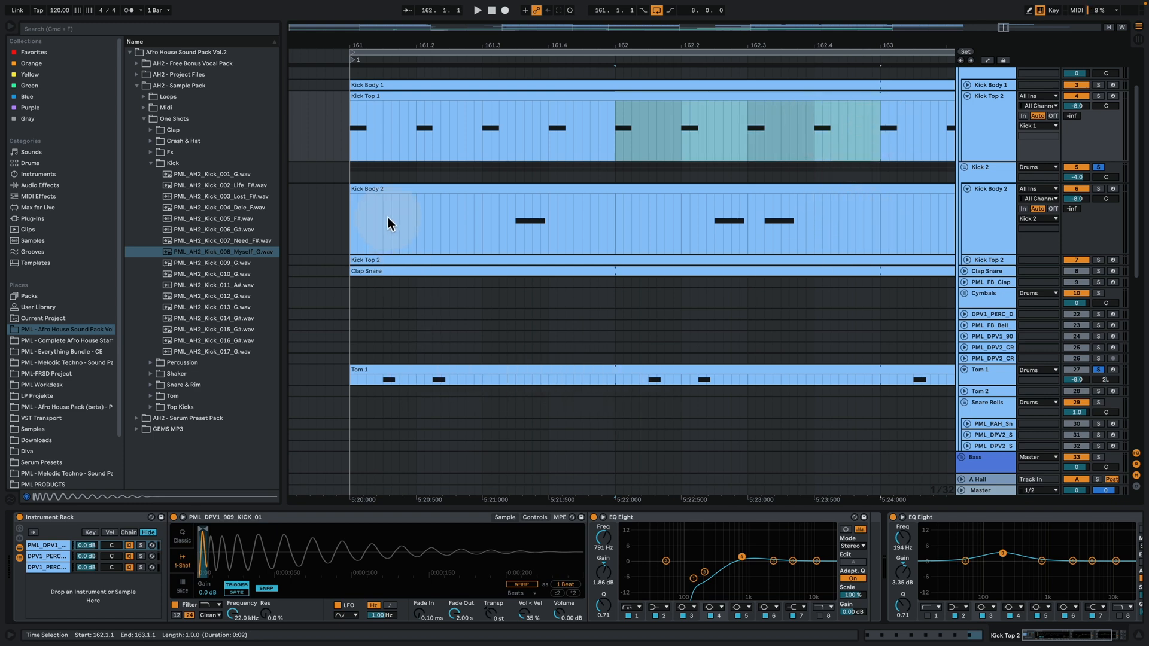
Select bars 161 and 162 across the drum tracks and play the soloed kicks with Tom 1
{"action": "left_click_drag", "start_coordinate": [351, 379], "coordinate": [883, 100]}
{"action": "key", "text": "space"}
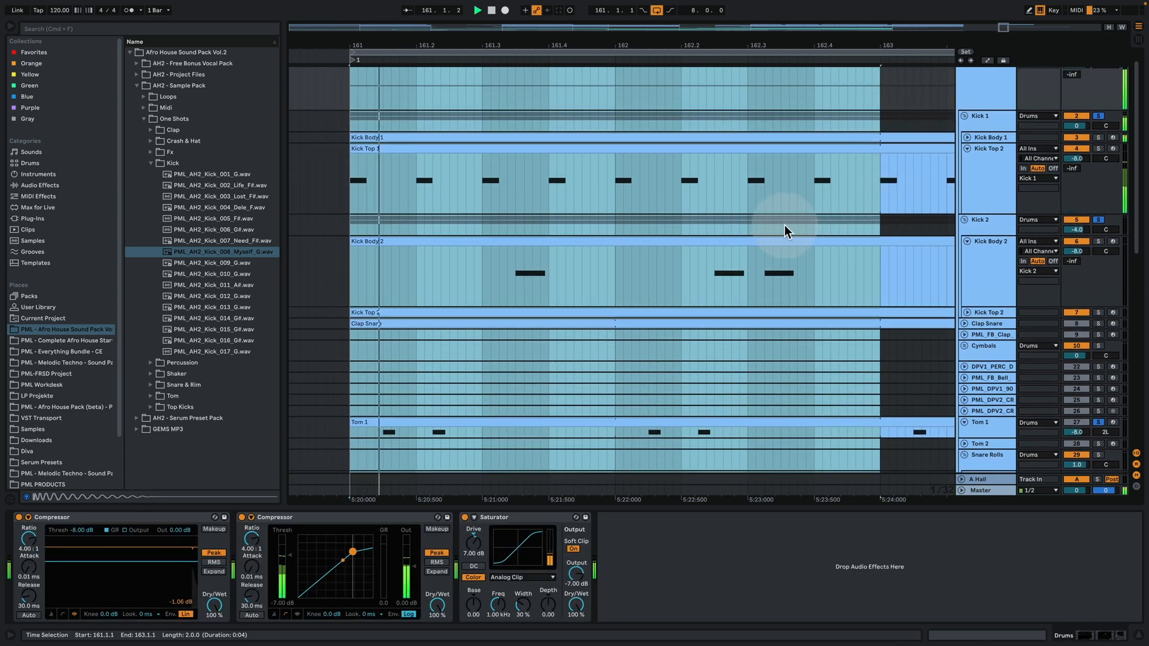
{"action": "scroll", "coordinate": [536, 300], "scroll_direction": "down", "scroll_amount": 3}
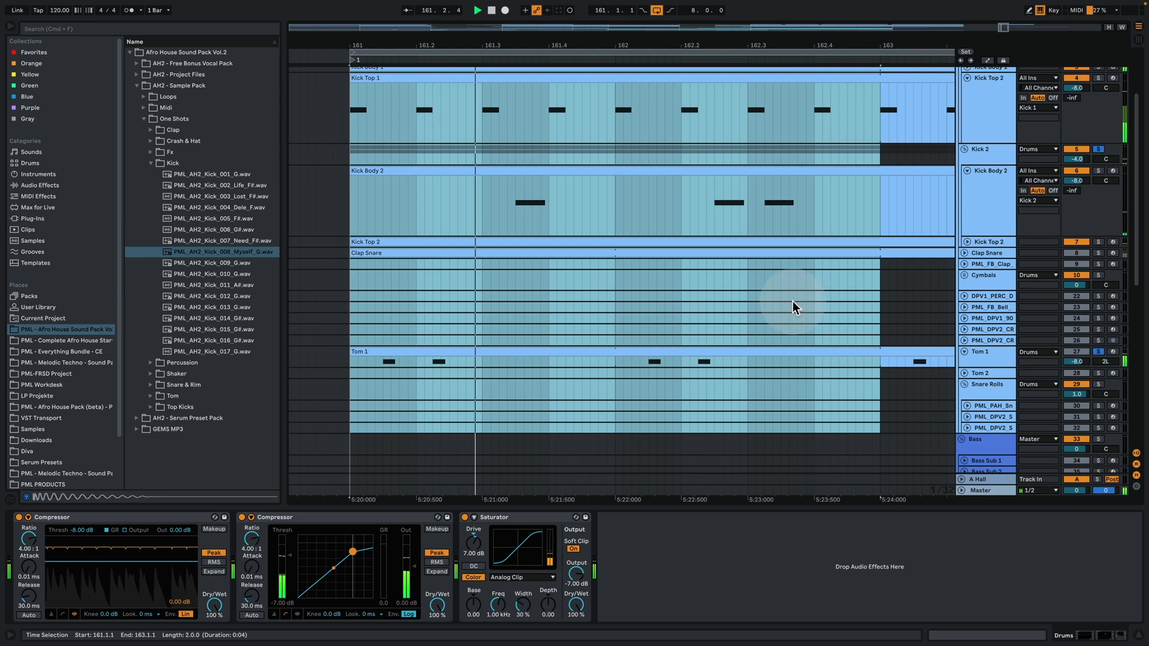
{"action": "key", "text": "space"}
Solo the Clap Snare track alongside the kicks and Tom 1, play the loop and unfold the clap's clip
{"action": "scroll", "coordinate": [967, 378], "scroll_direction": "down", "scroll_amount": 3}
{"action": "scroll", "coordinate": [994, 355], "scroll_direction": "up", "scroll_amount": 3}
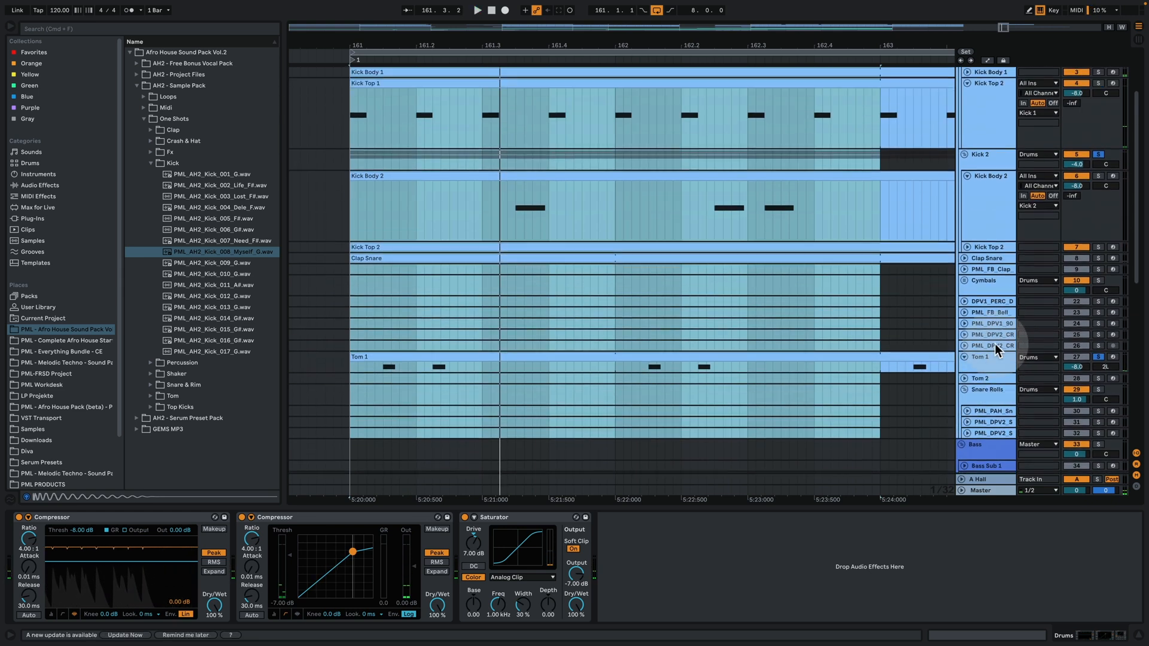
{"action": "left_click", "coordinate": [1099, 258]}
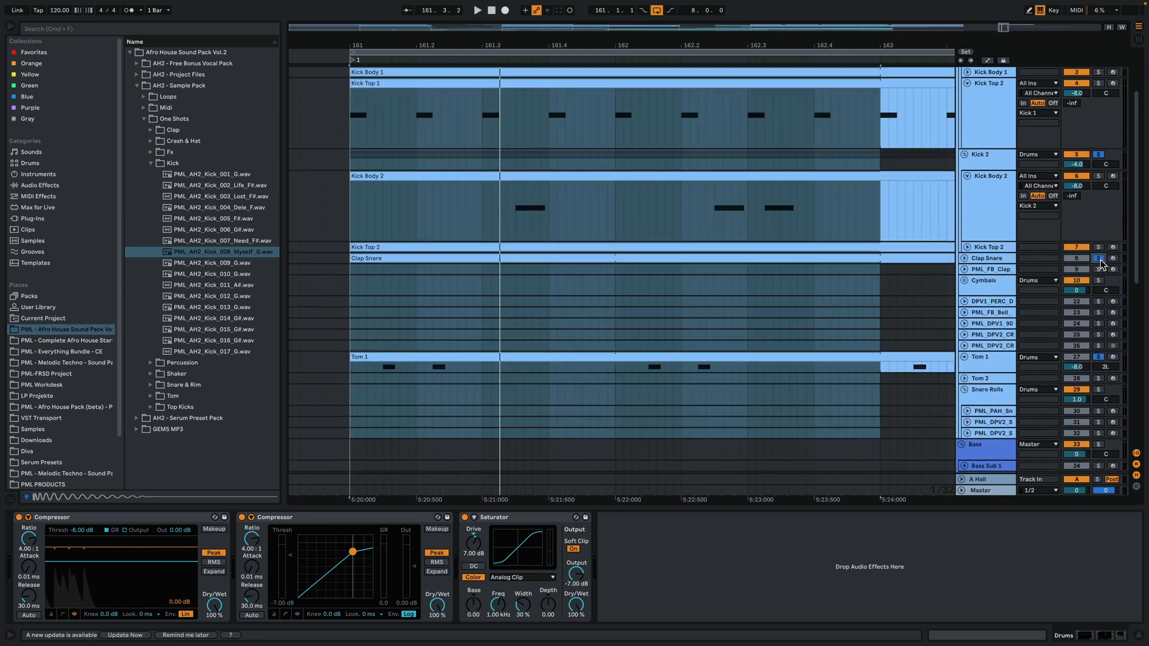
{"action": "left_click", "coordinate": [496, 239]}
{"action": "key", "text": "space"}
{"action": "left_click", "coordinate": [964, 258]}
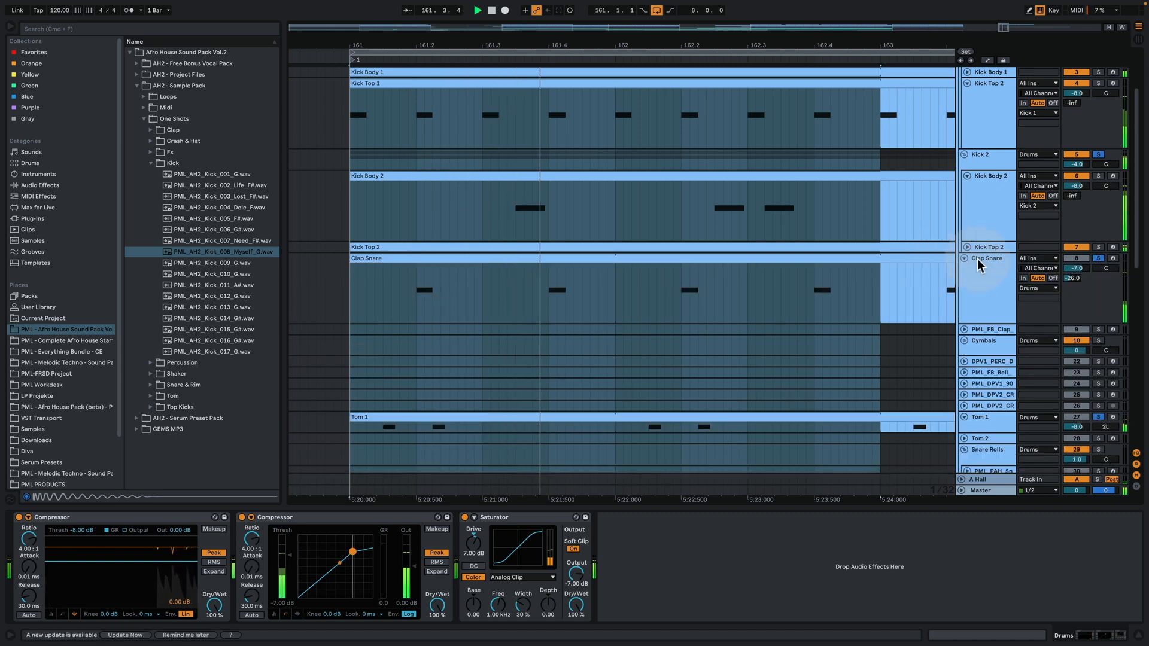
Examine the Clap Snare device chain, from the Ducking rack and Shaper back to the layered Instrument Rack
{"action": "left_click", "coordinate": [984, 257]}
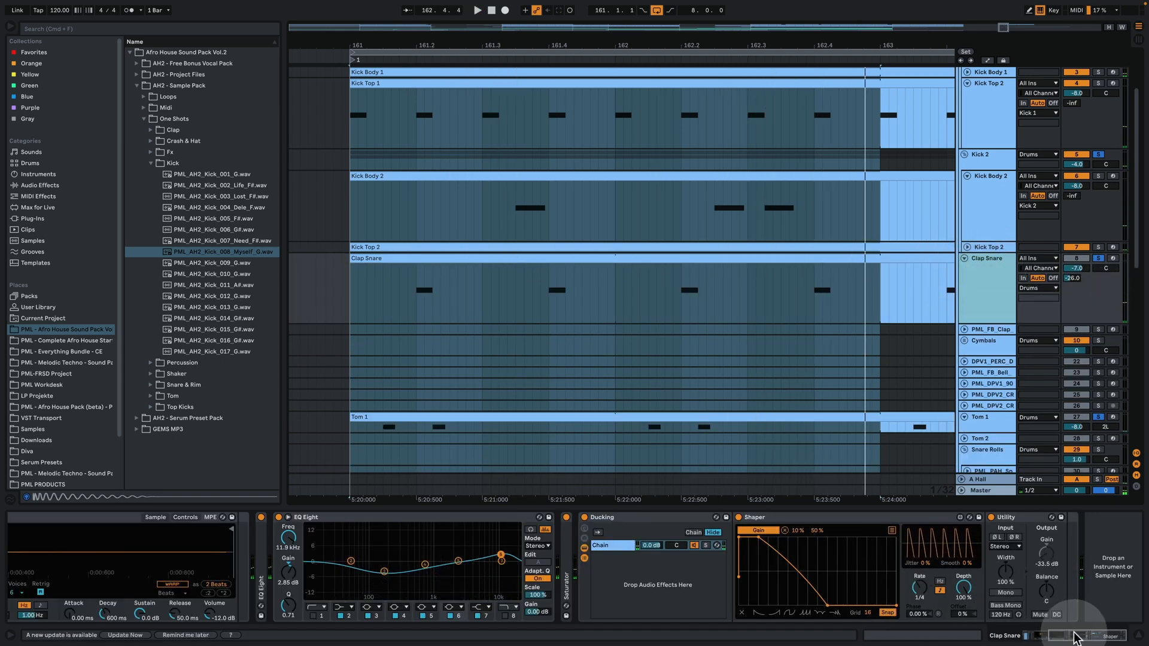
{"action": "left_click_drag", "start_coordinate": [1076, 636], "coordinate": [960, 630]}
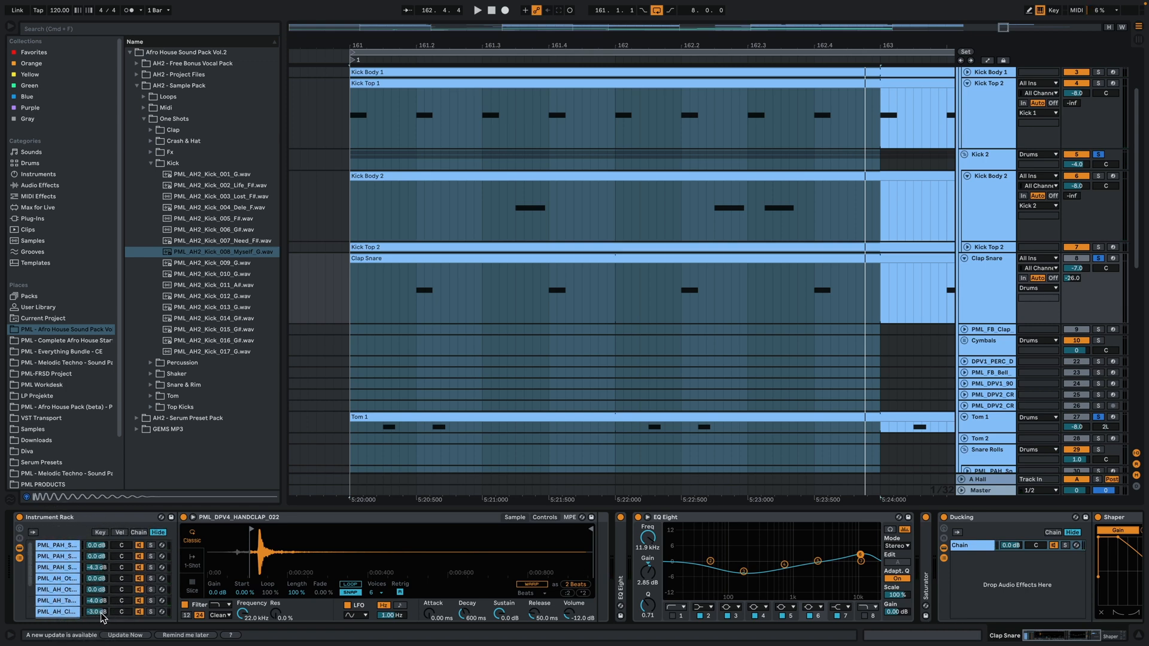
{"action": "left_click", "coordinate": [377, 258]}
{"action": "left_click", "coordinate": [479, 293]}
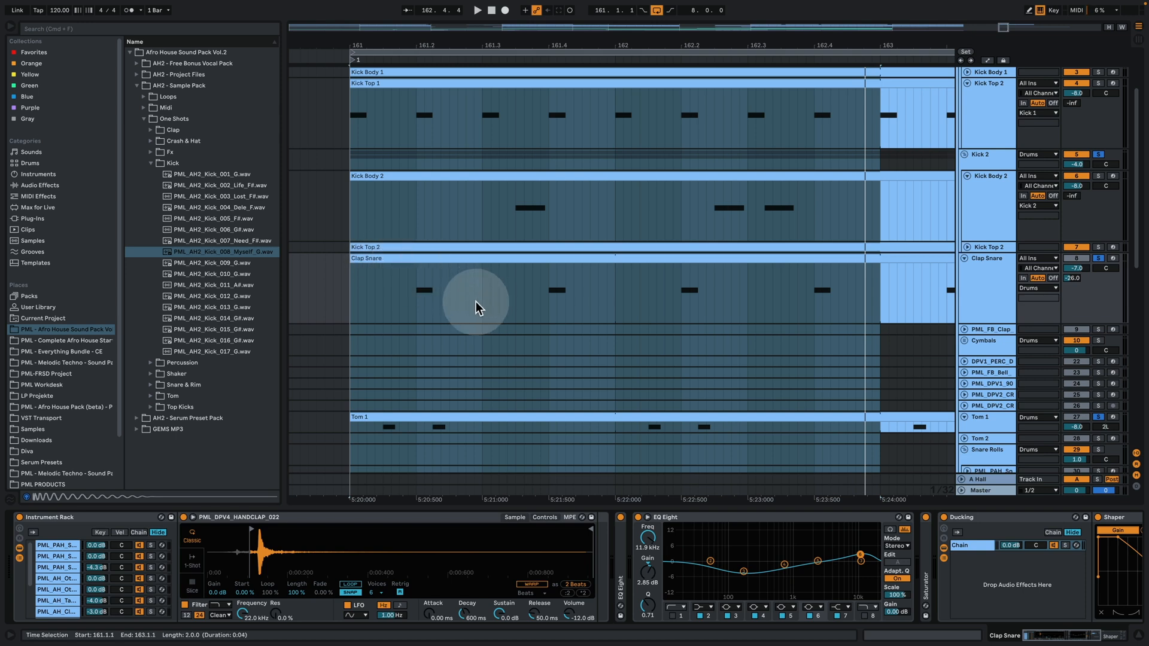
Play the Clap Snare pattern together with the kicks and Tom 1 from bar 161
{"action": "key", "text": "space"}
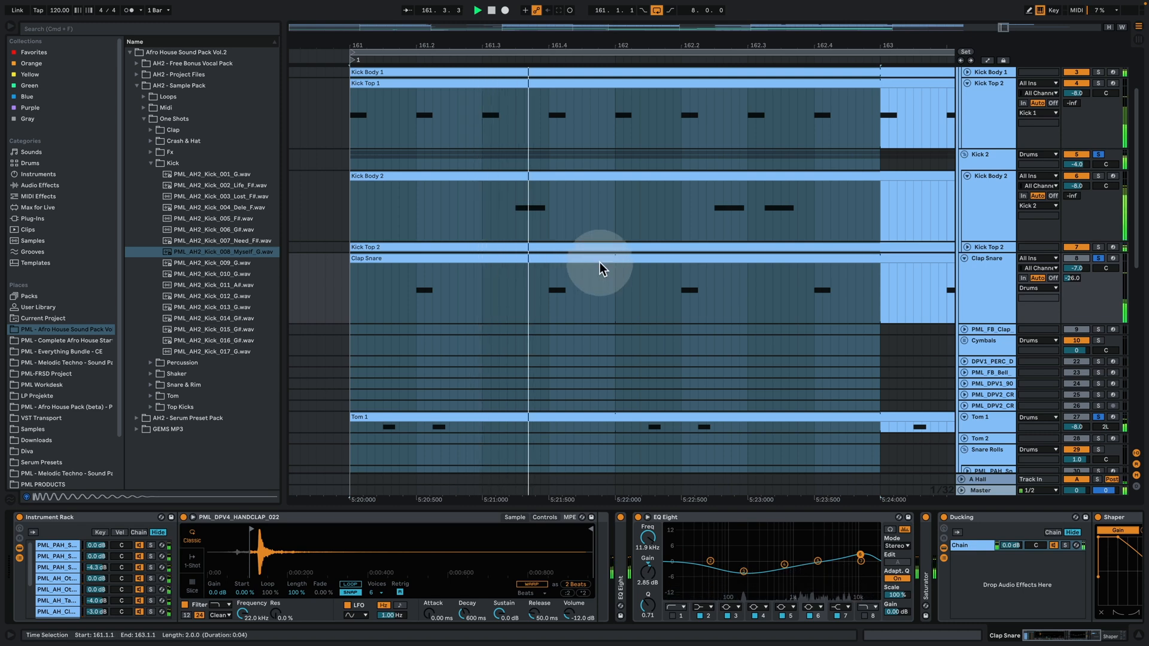
{"action": "left_click", "coordinate": [716, 285]}
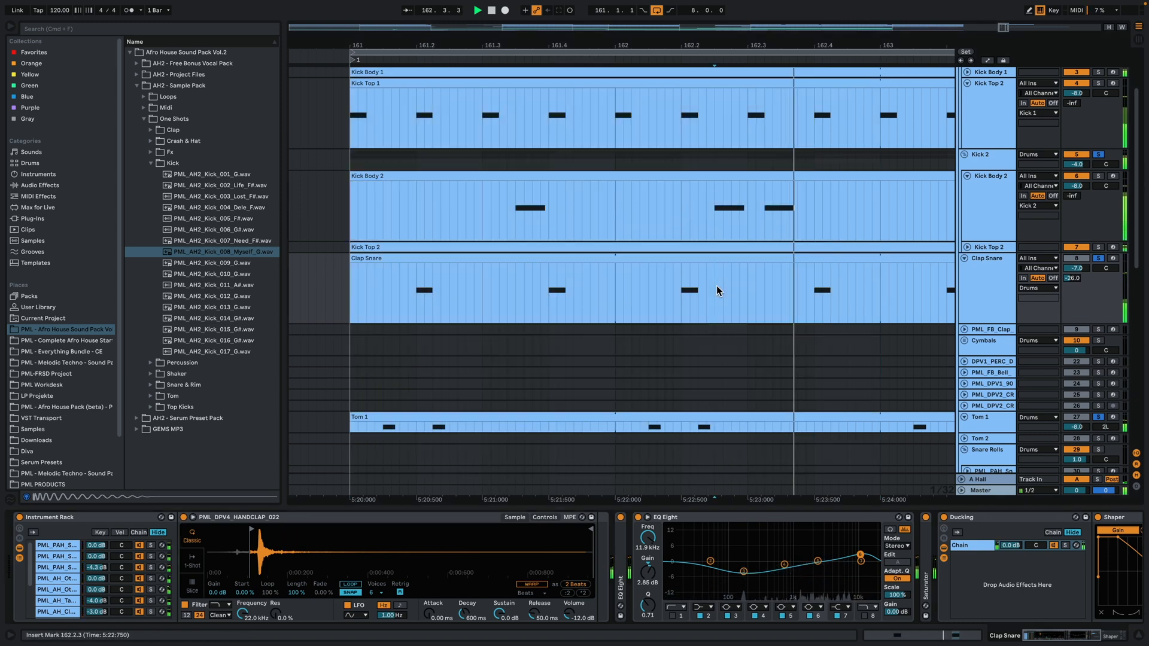
{"action": "left_click", "coordinate": [766, 275]}
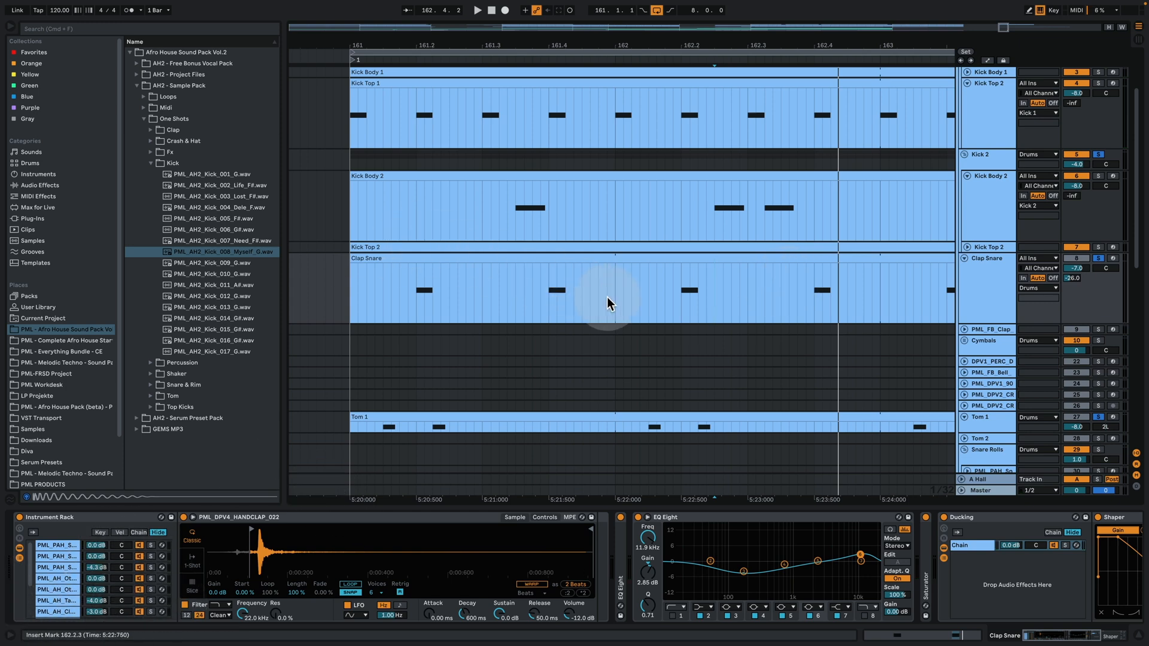
Copy the first 16 bars of the Drop's Bass Sub and Bass Sub 2 clips to bar 161
{"action": "scroll", "coordinate": [603, 315], "scroll_direction": "down", "scroll_amount": 4}
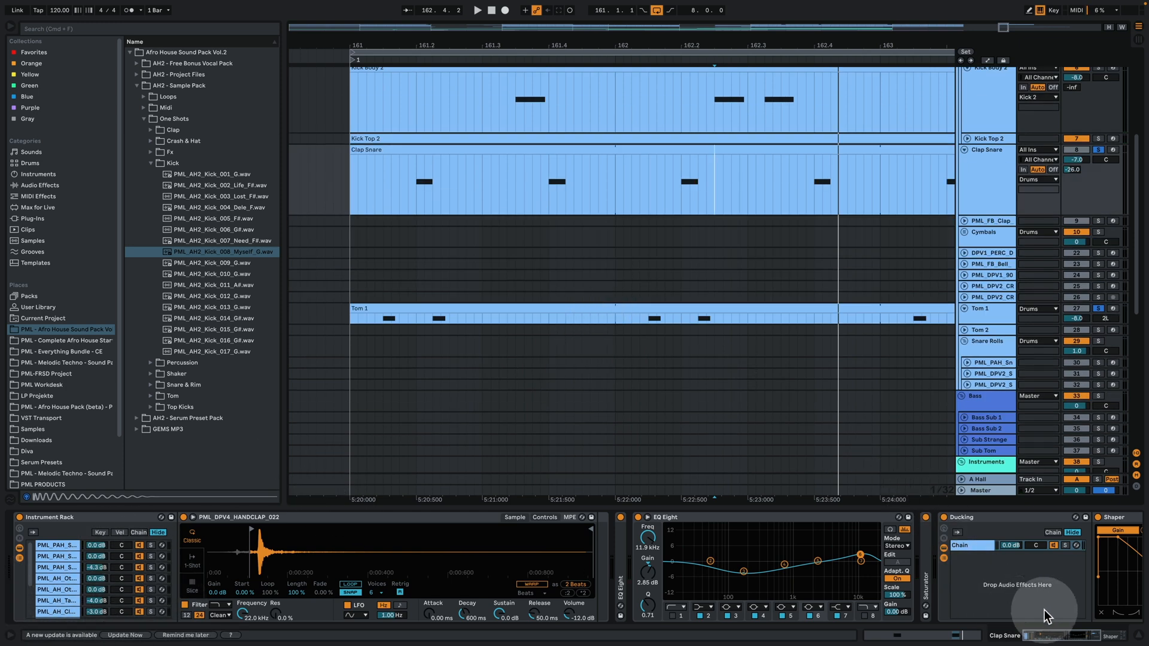
{"action": "key", "text": "super+alt+l"}
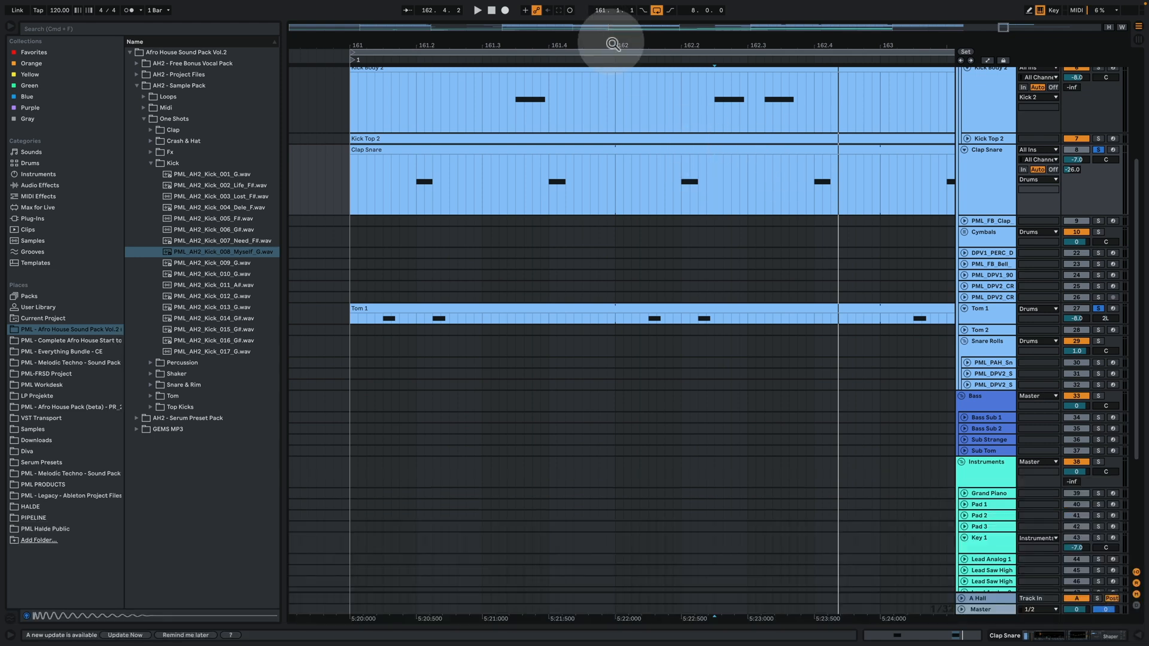
{"action": "left_click_drag", "start_coordinate": [611, 41], "coordinate": [704, 3]}
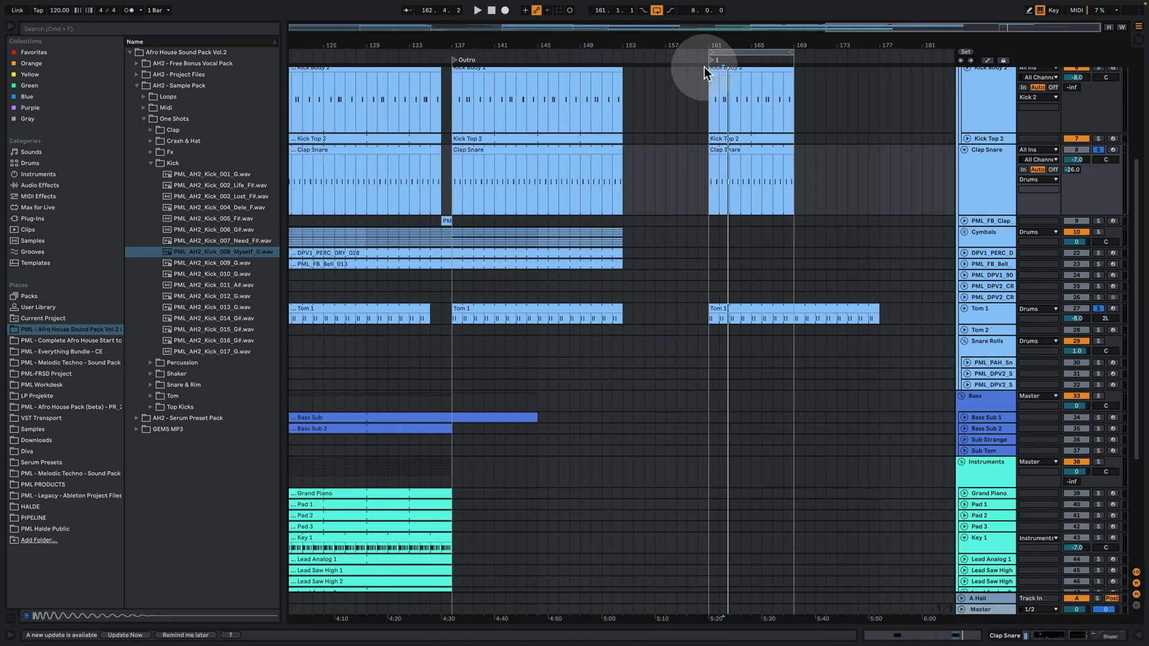
{"action": "left_click_drag", "start_coordinate": [575, 45], "coordinate": [604, 9]}
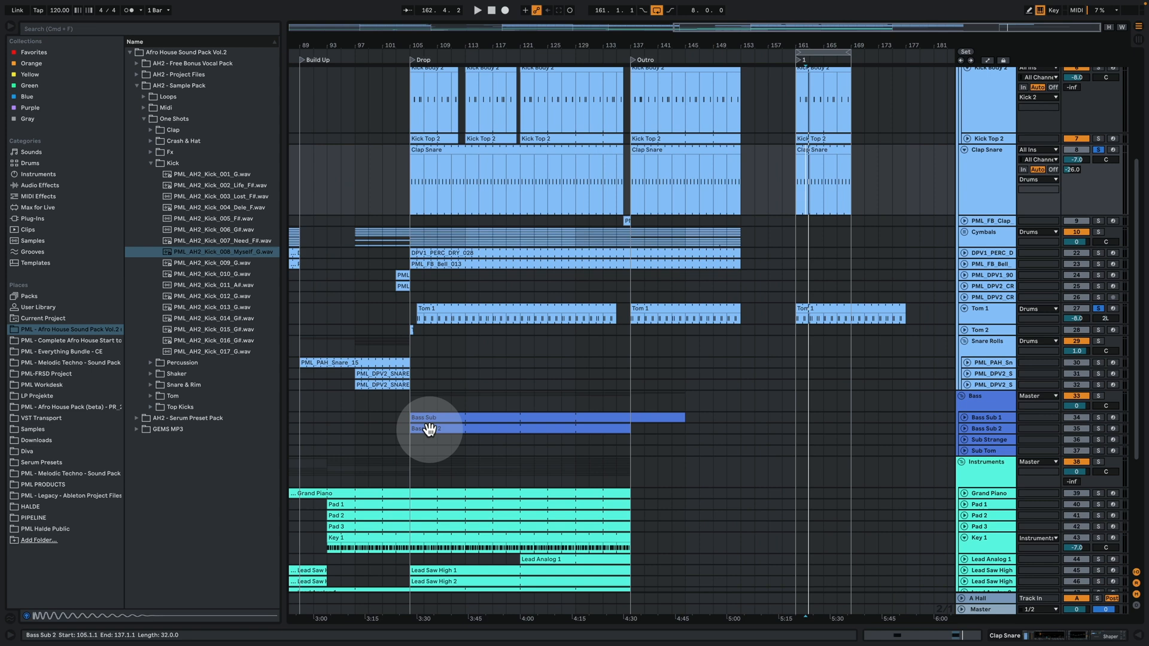
{"action": "left_click_drag", "start_coordinate": [418, 422], "coordinate": [852, 418]}
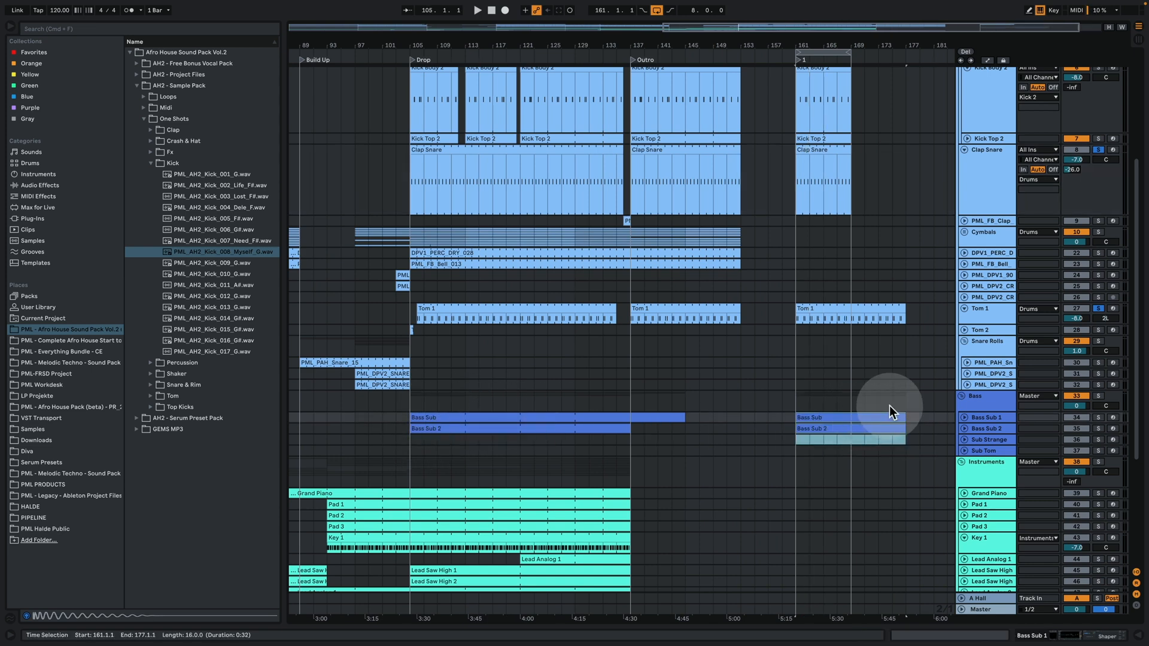
Unfold the Bass Sub 1 and Bass Sub 2 tracks to show the copied clips' notes from bar 161
{"action": "left_click", "coordinate": [965, 417]}
{"action": "scroll", "coordinate": [946, 359], "scroll_direction": "down", "scroll_amount": 2}
{"action": "left_click", "coordinate": [818, 383]}
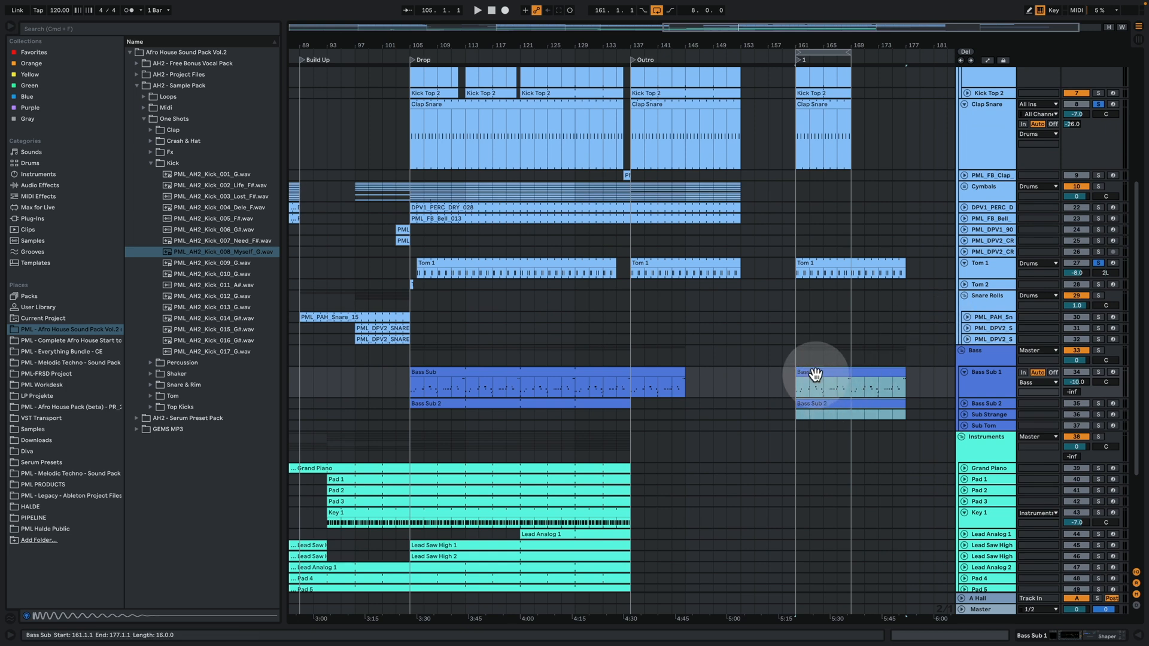
{"action": "left_click_drag", "start_coordinate": [813, 44], "coordinate": [484, 123]}
{"action": "left_click", "coordinate": [962, 403]}
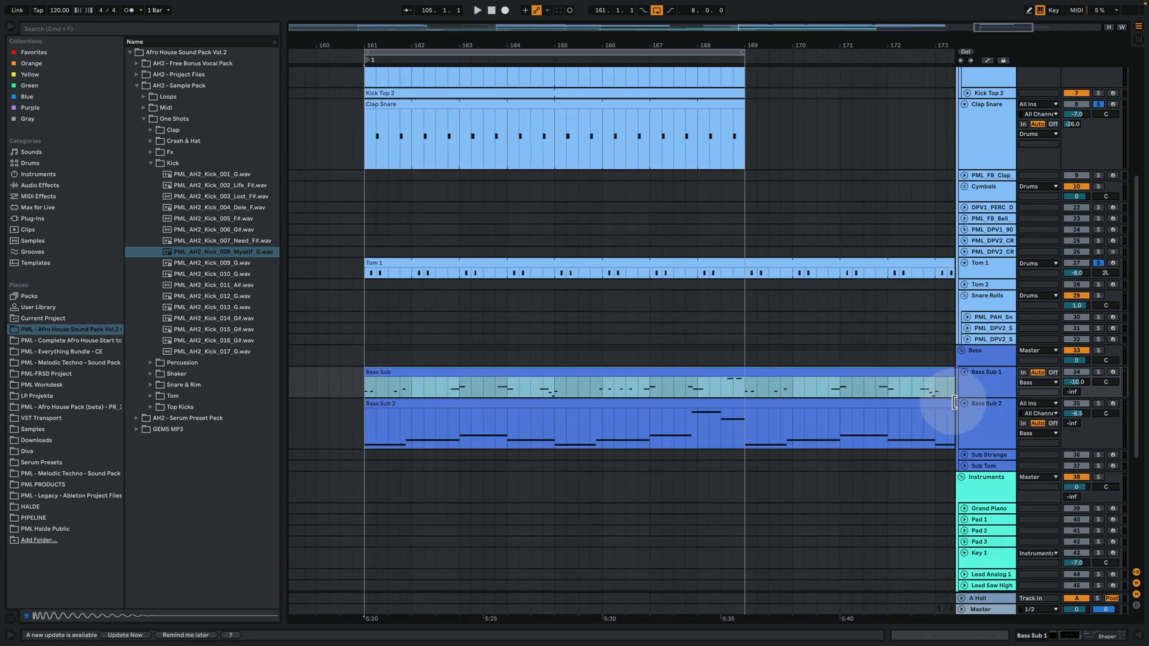
{"action": "left_click", "coordinate": [996, 397]}
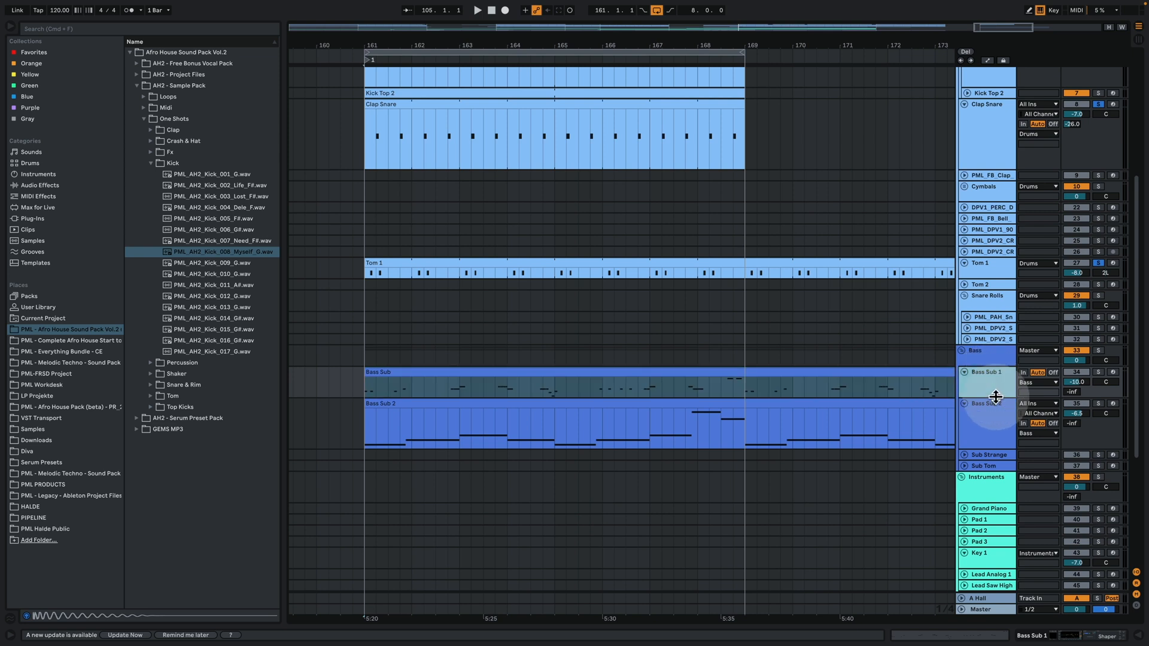
Solo Bass Sub 2 and play it from bar 161
{"action": "left_click", "coordinate": [1098, 404]}
{"action": "left_click", "coordinate": [885, 418]}
{"action": "left_click", "coordinate": [366, 433]}
{"action": "key", "text": "space"}
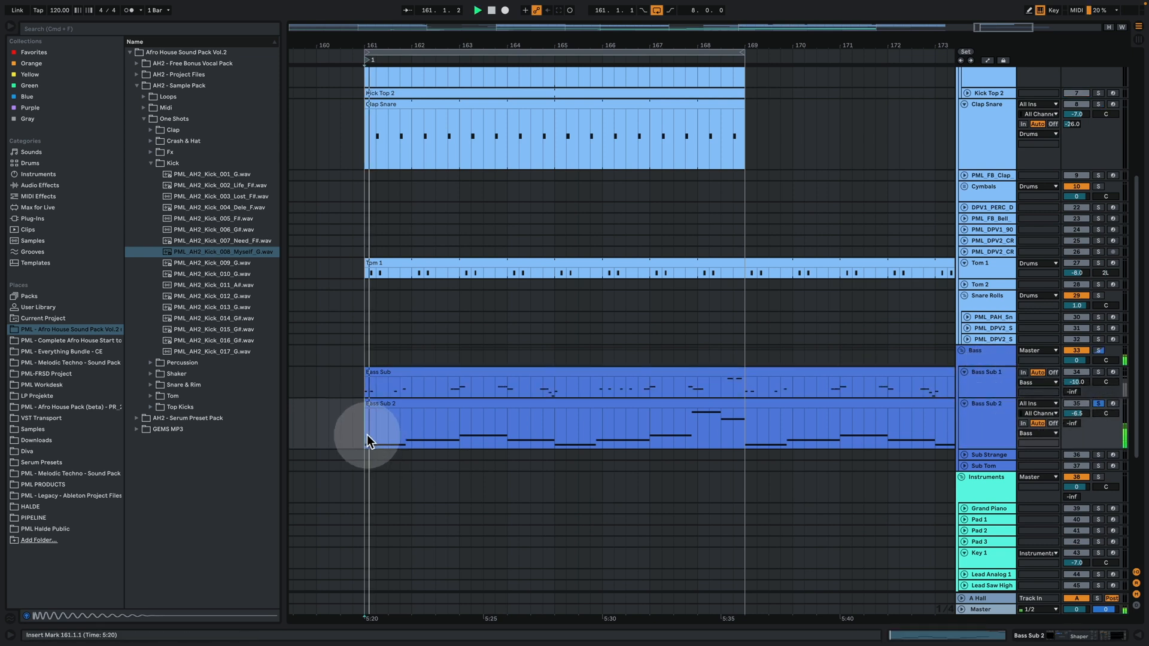
Solo Bass Sub 1, show its device chain and play its clip from bar 161
{"action": "left_click", "coordinate": [989, 385]}
{"action": "left_click", "coordinate": [1098, 372]}
{"action": "double_click", "coordinate": [991, 385]}
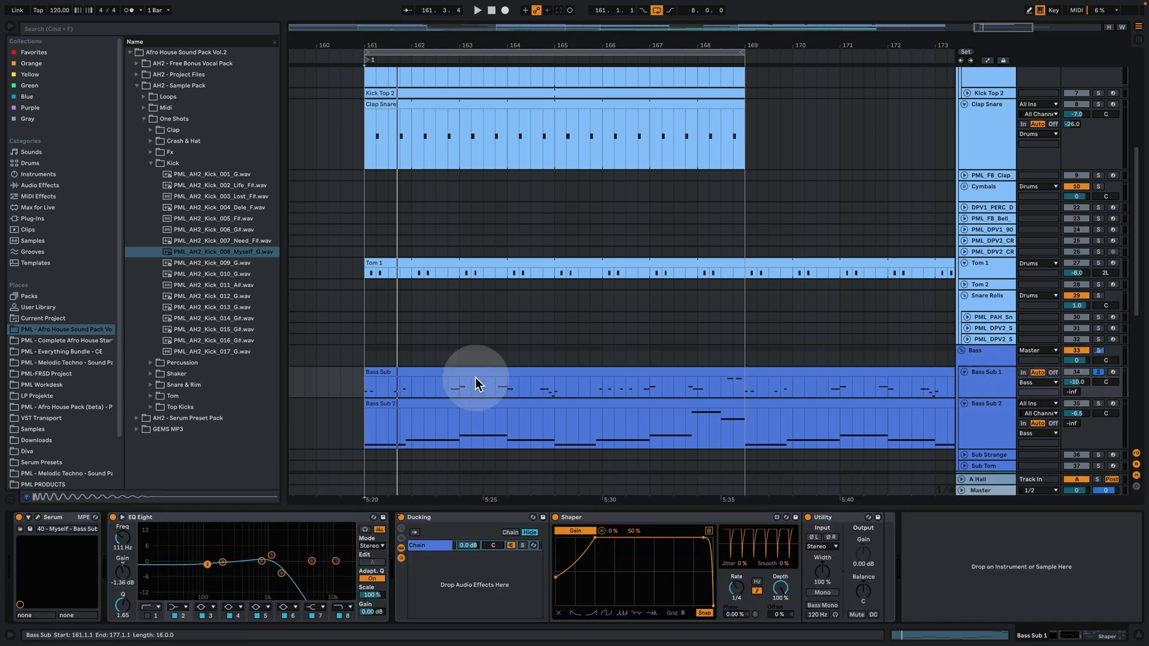
{"action": "left_click", "coordinate": [366, 372]}
{"action": "key", "text": "space"}
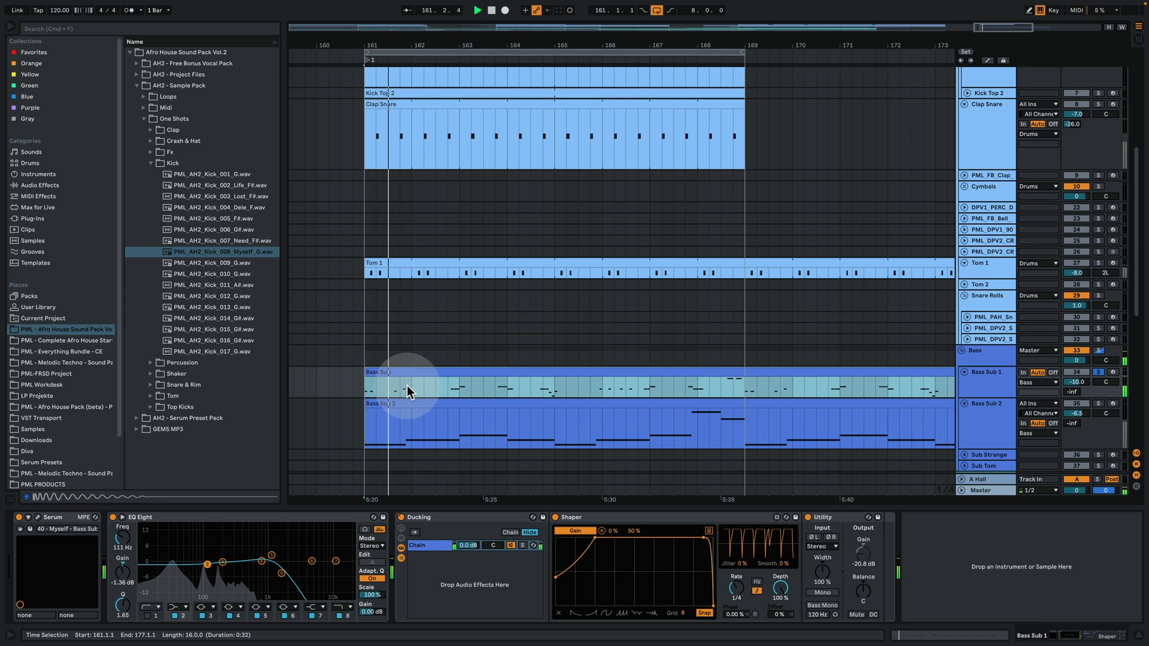
Play the Bass Sub 1 clip from 162.4 and from 163.4 to check individual phrases
{"action": "left_click", "coordinate": [448, 388]}
{"action": "key", "text": "space"}
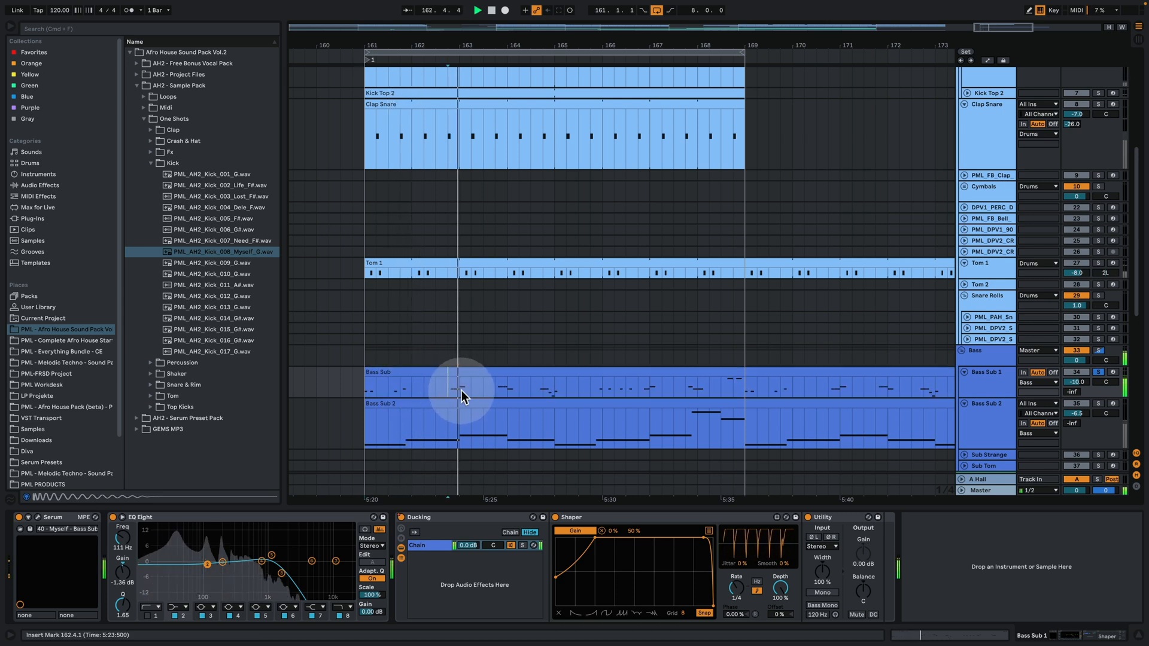
{"action": "left_click", "coordinate": [504, 388]}
{"action": "key", "text": "space"}
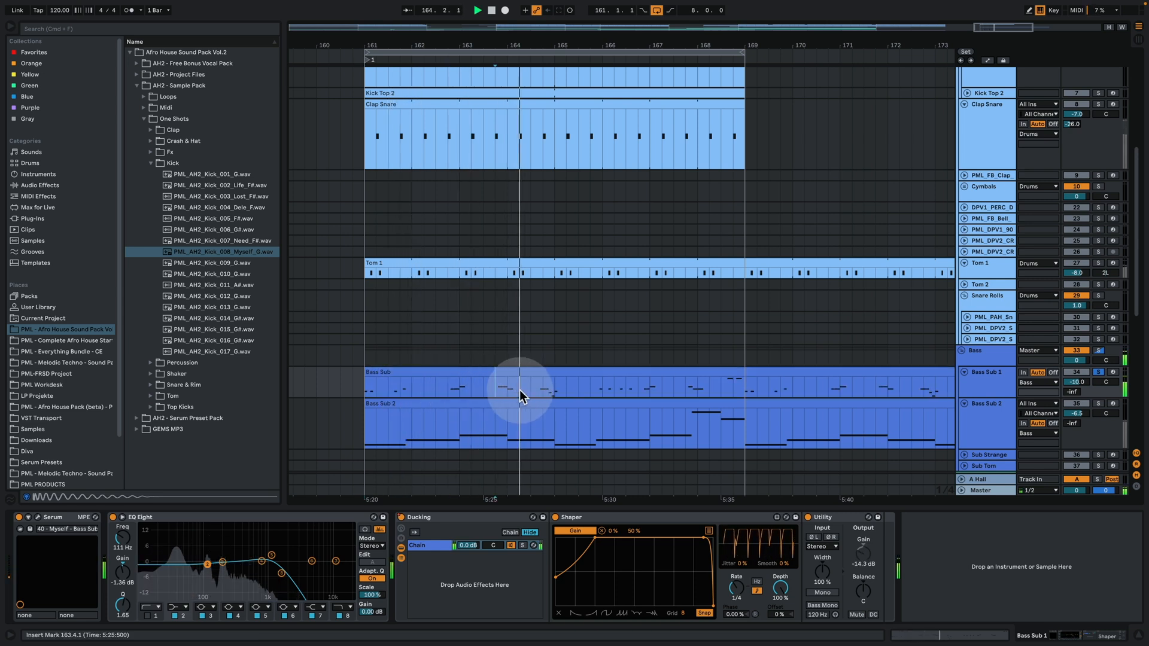
{"action": "key", "text": "space"}
Open the Bass Sub clip's notes at the repeated F3 roll and set a fixed 1/32 grid
{"action": "double_click", "coordinate": [507, 371]}
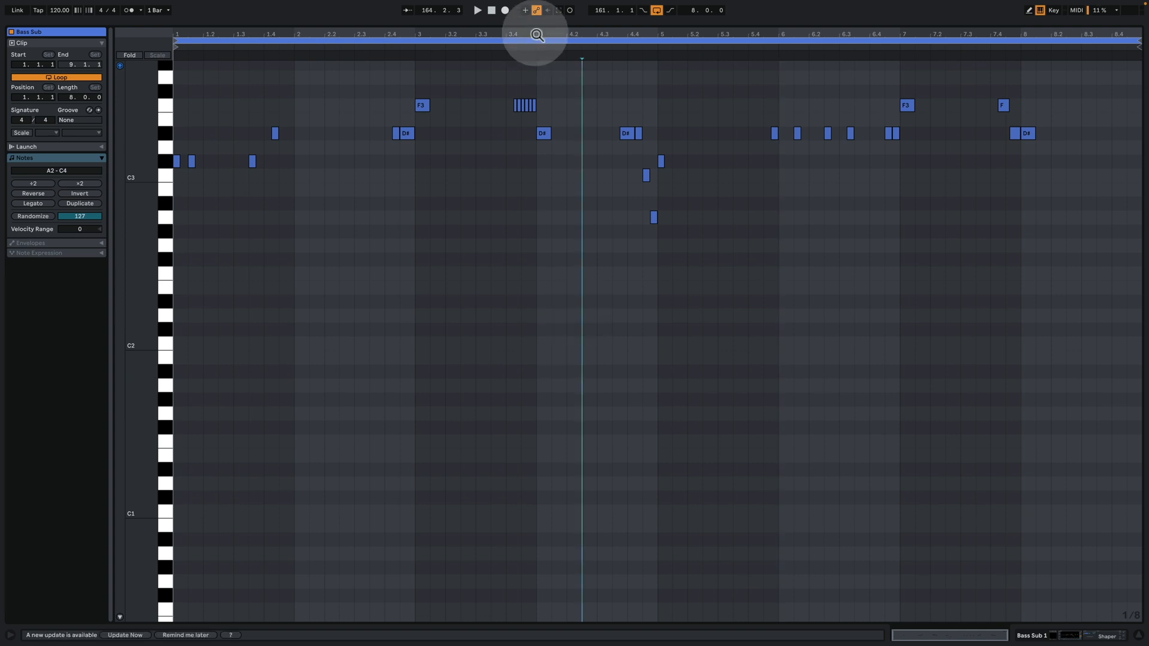
{"action": "left_click_drag", "start_coordinate": [533, 32], "coordinate": [465, 123]}
{"action": "right_click", "coordinate": [472, 180]}
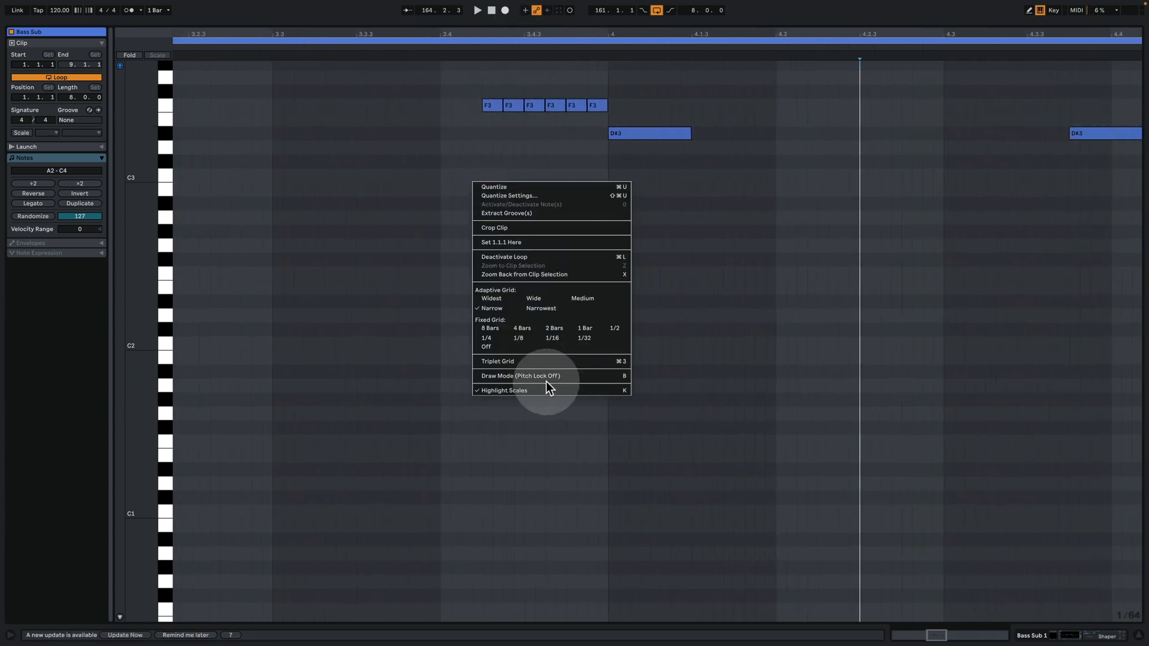
{"action": "left_click", "coordinate": [584, 339]}
{"action": "left_click", "coordinate": [430, 117]}
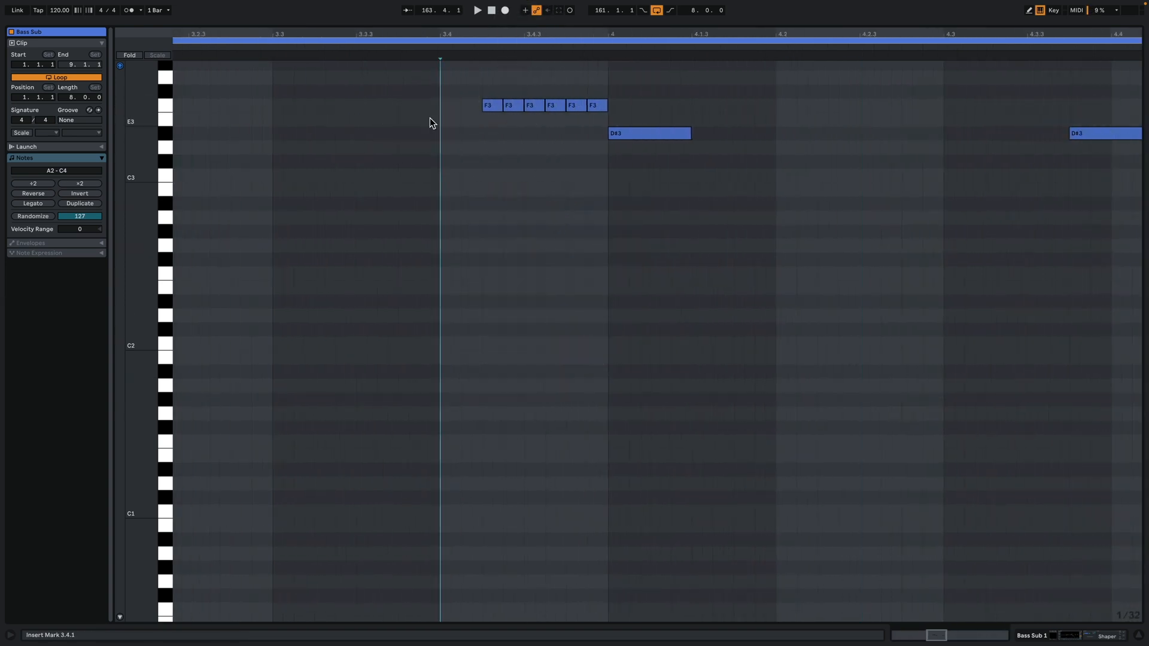
Play the Bass Sub notes from 3.4.1 to check the F3 roll and the phrase that follows
{"action": "key", "text": "space"}
{"action": "key", "text": "space"}
{"action": "left_click_drag", "start_coordinate": [532, 33], "coordinate": [531, 12]}
{"action": "key", "text": "space"}
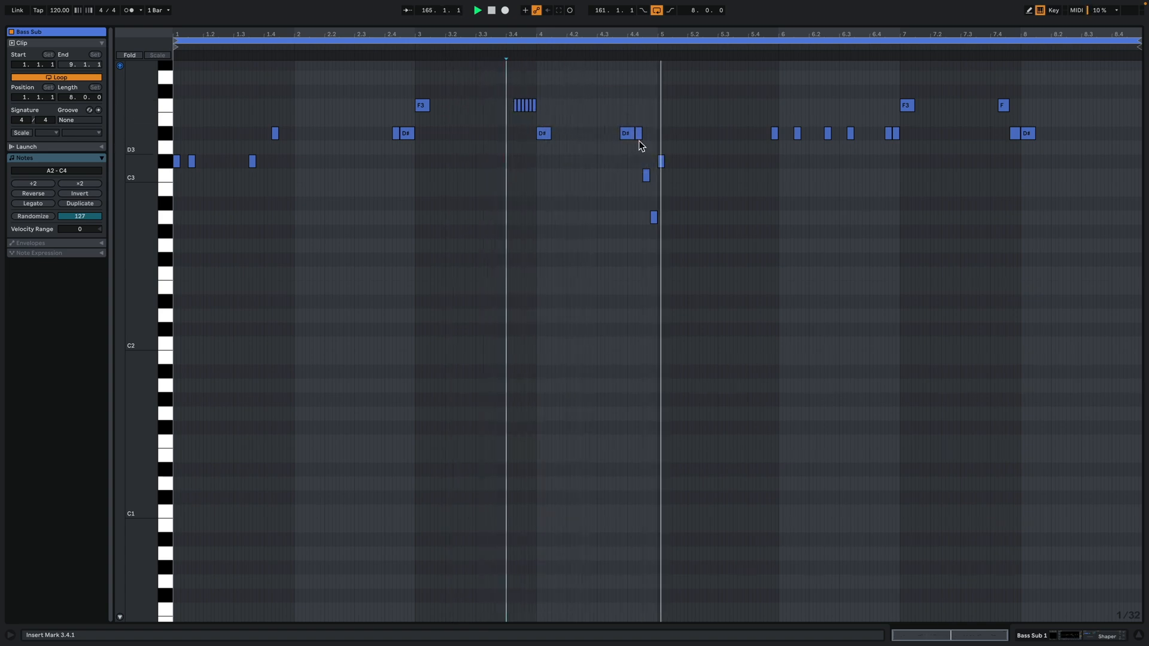
{"action": "key", "text": "space"}
Open the Serum instrument of Bass Sub 1 and move its window below the bass clips
{"action": "left_click", "coordinate": [1058, 637]}
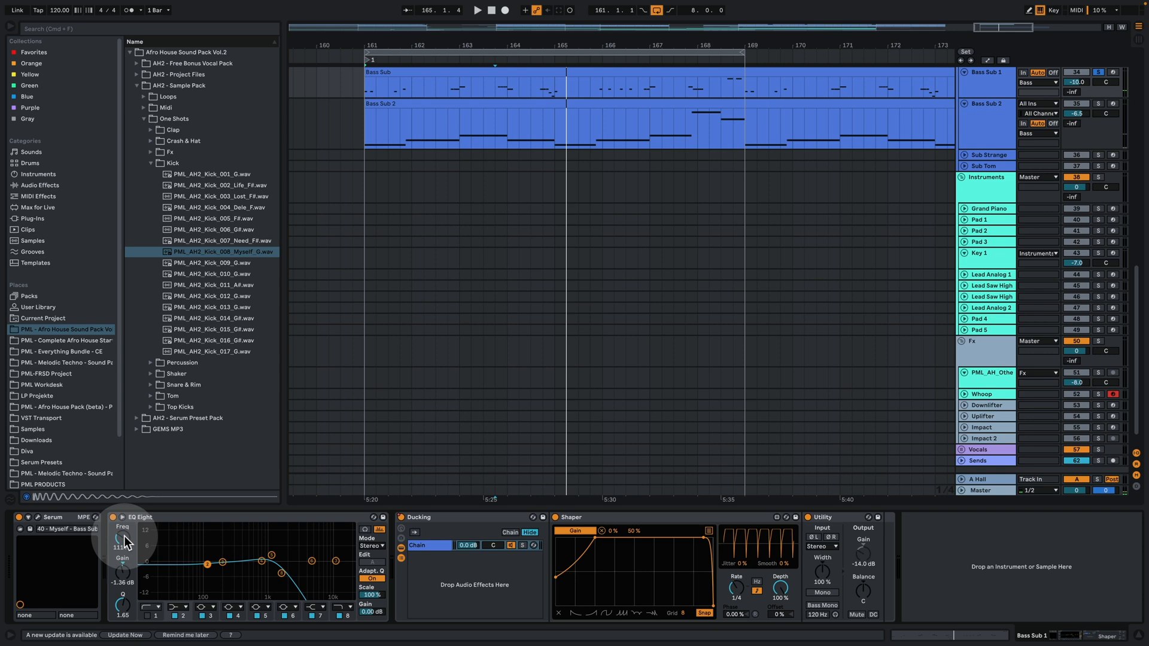
{"action": "left_click", "coordinate": [38, 518]}
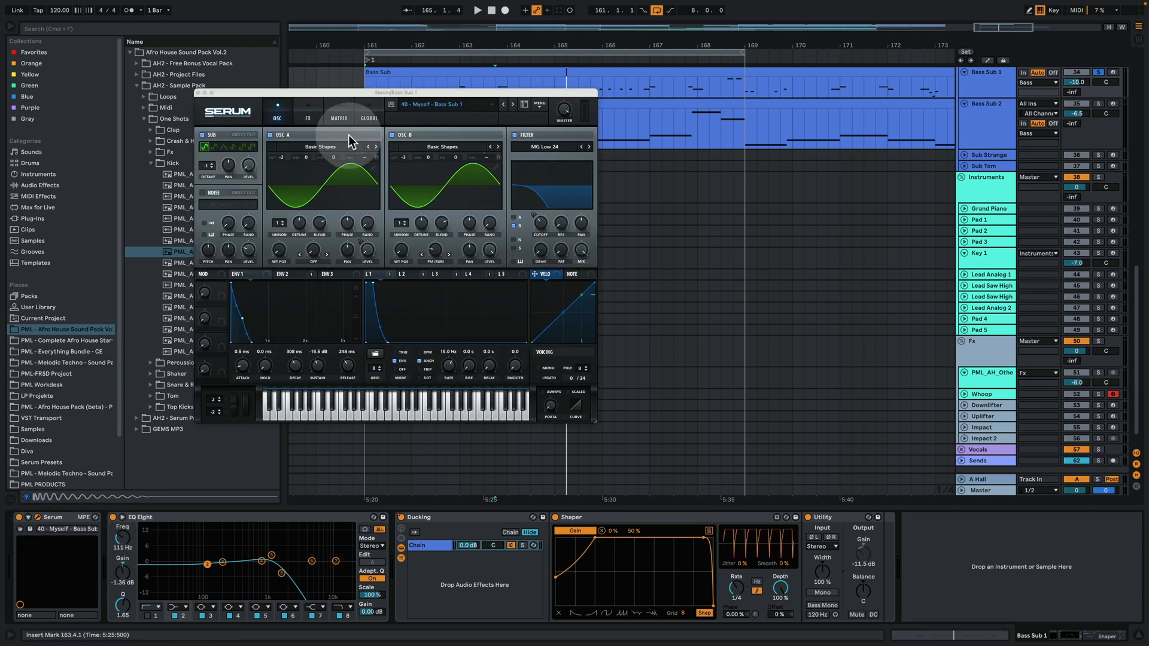
{"action": "left_click_drag", "start_coordinate": [386, 96], "coordinate": [534, 179]}
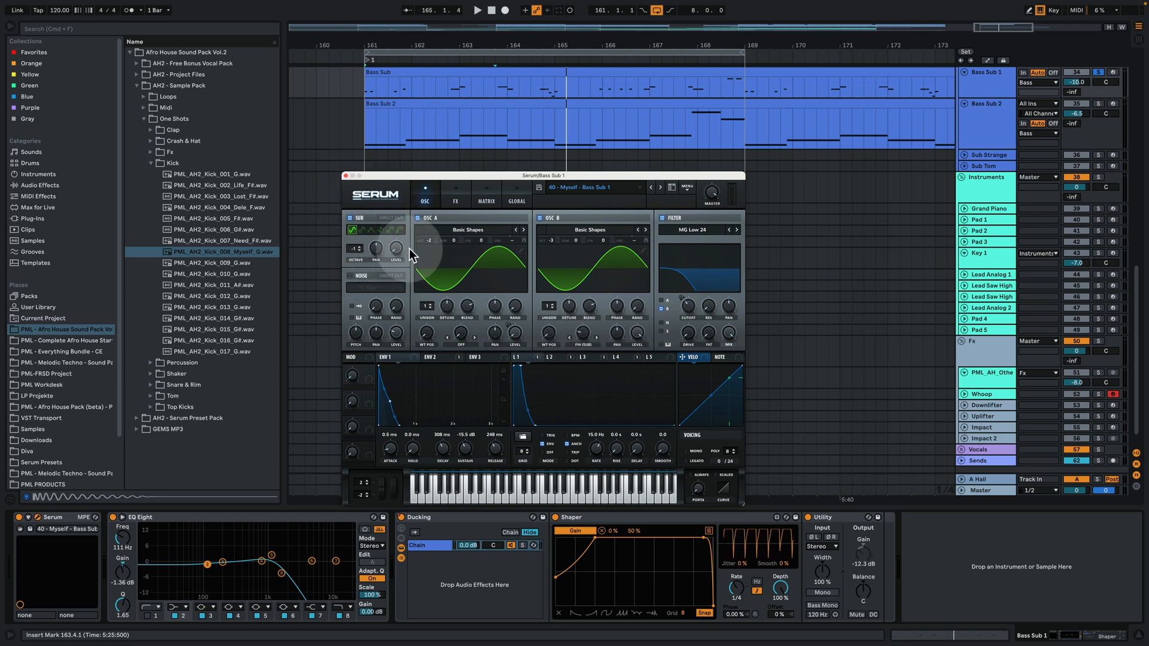
Compare Bass Sub 1 with and without Serum's Sub oscillator during playback, leaving the oscillator on
{"action": "key", "text": "space"}
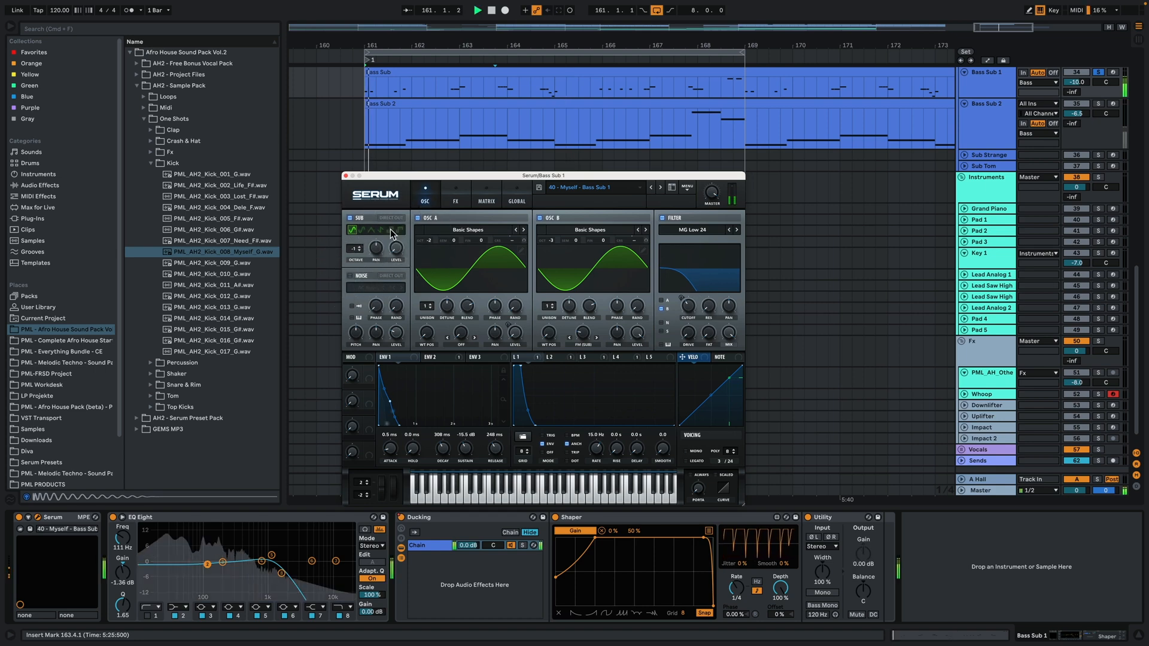
{"action": "key", "text": "space"}
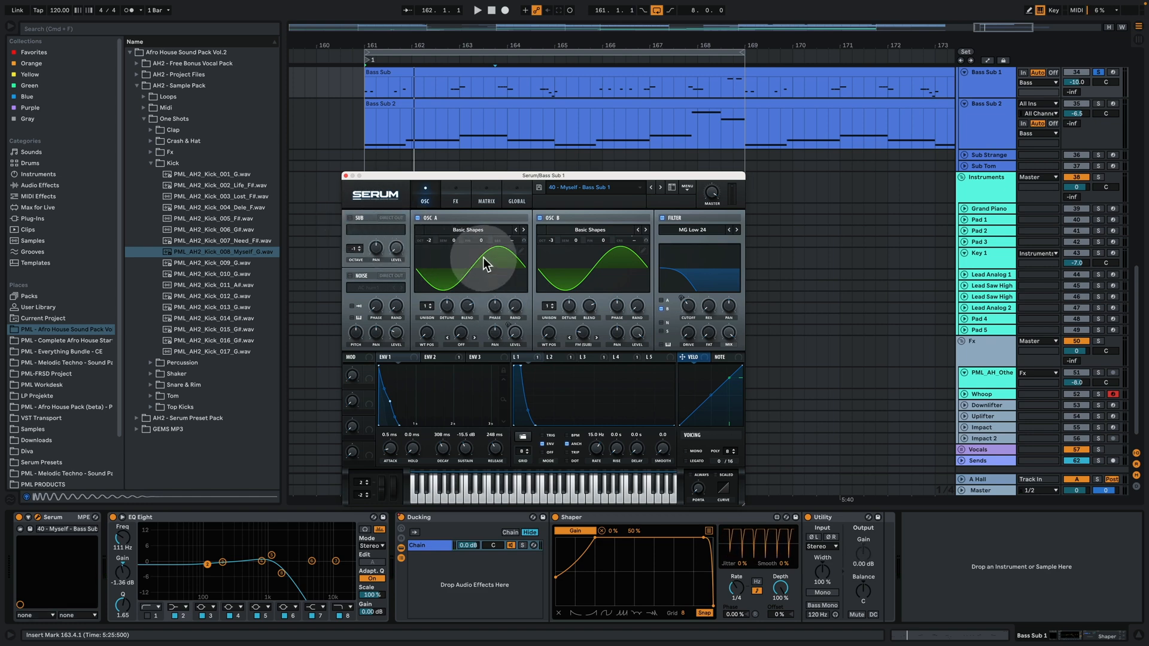
{"action": "key", "text": "space"}
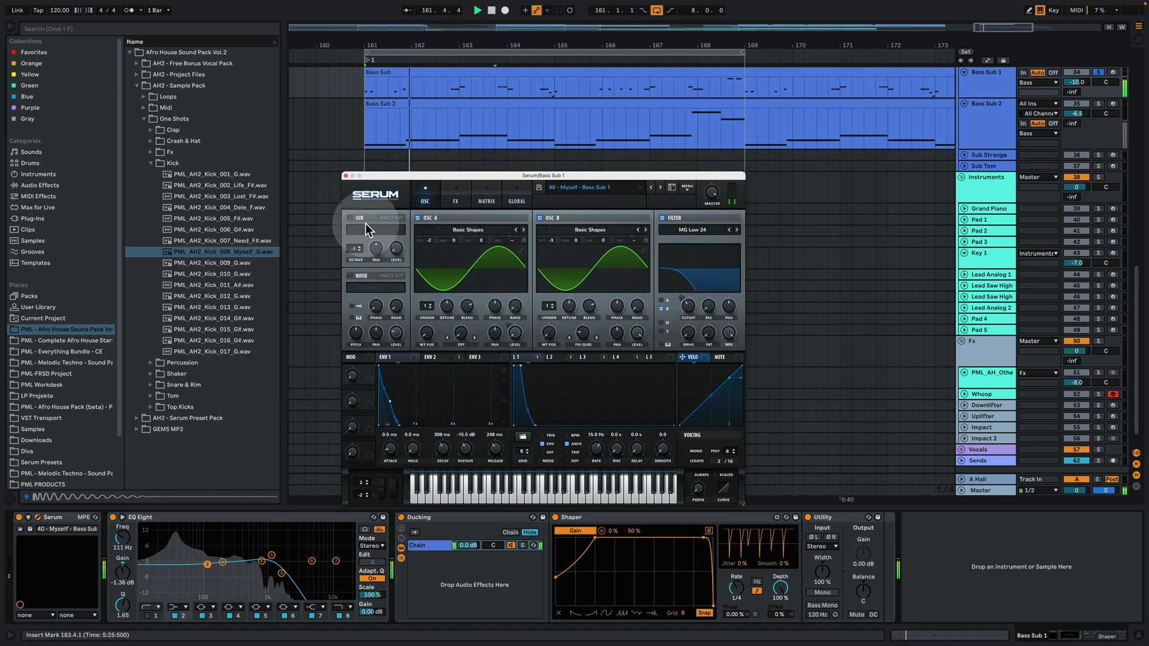
{"action": "key", "text": "space"}
{"action": "left_click", "coordinate": [352, 218]}
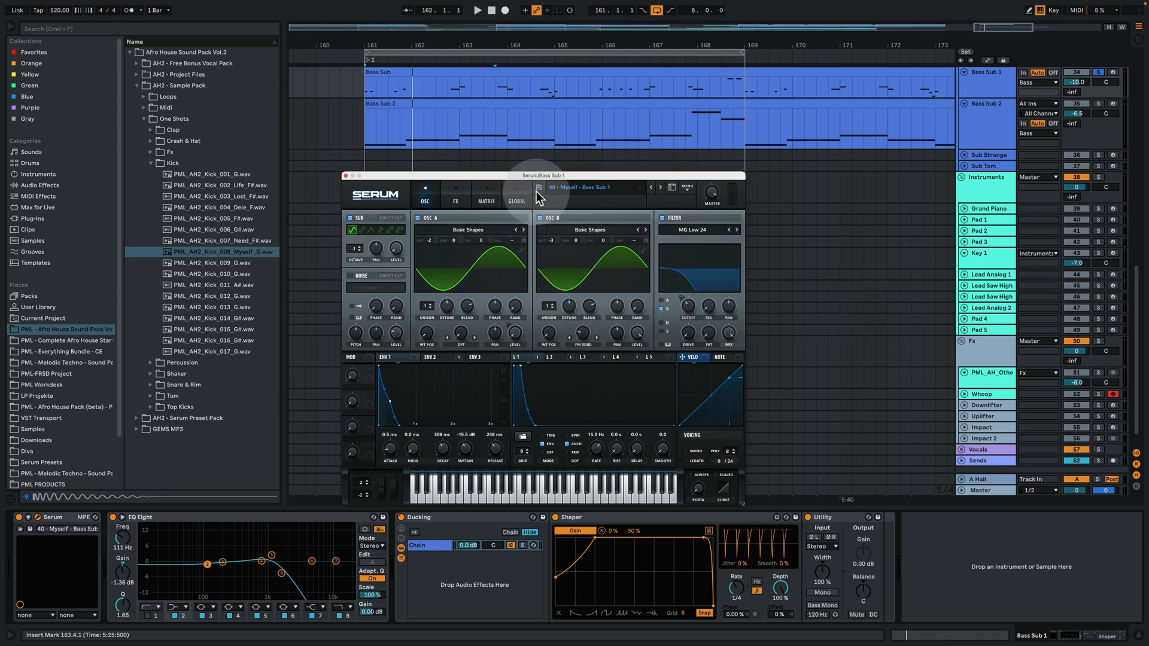
Play Bass Sub 1 and examine Serum's modulation matrix, Envelope 2 and LFO 1
{"action": "key", "text": "space"}
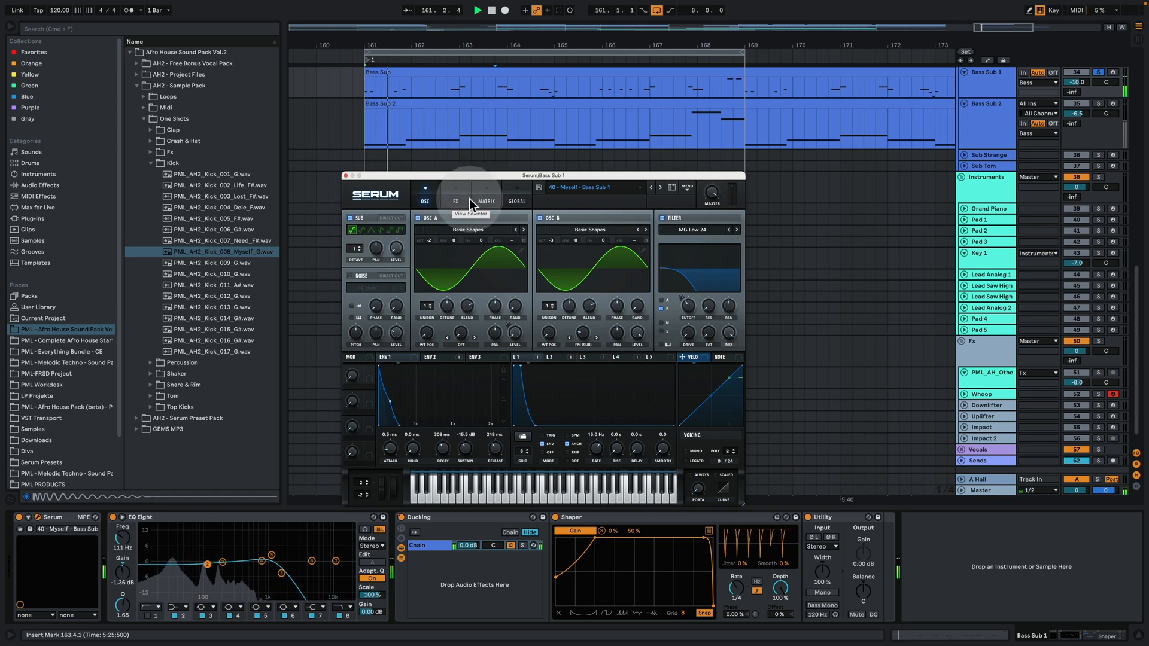
{"action": "left_click", "coordinate": [480, 197]}
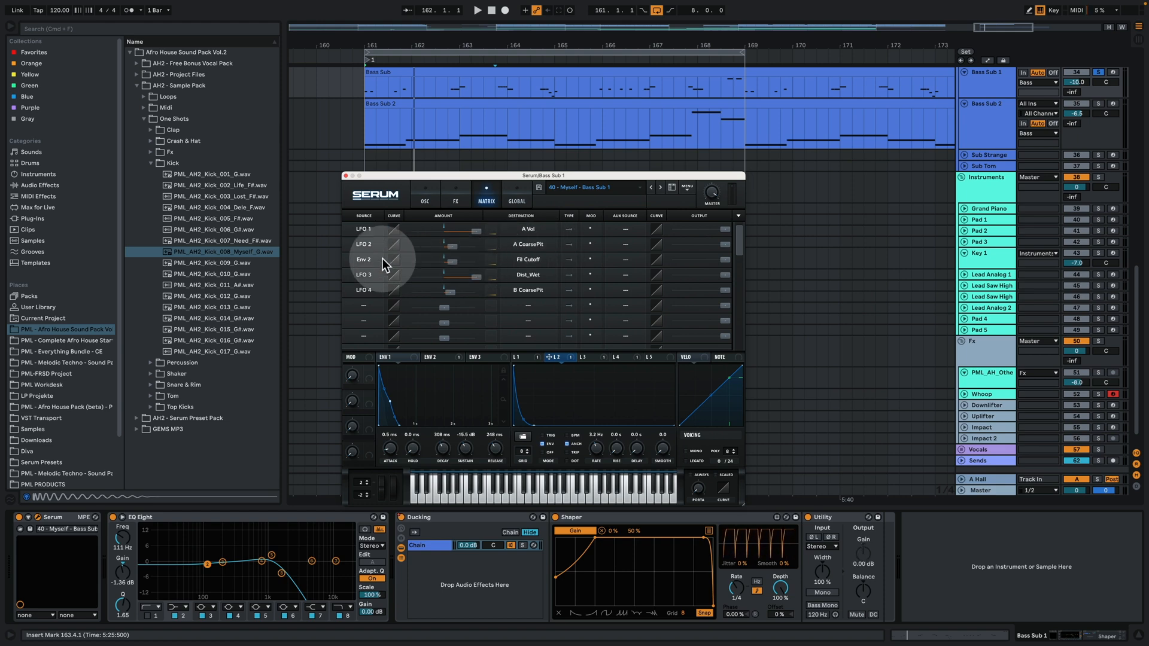
{"action": "left_click", "coordinate": [448, 361]}
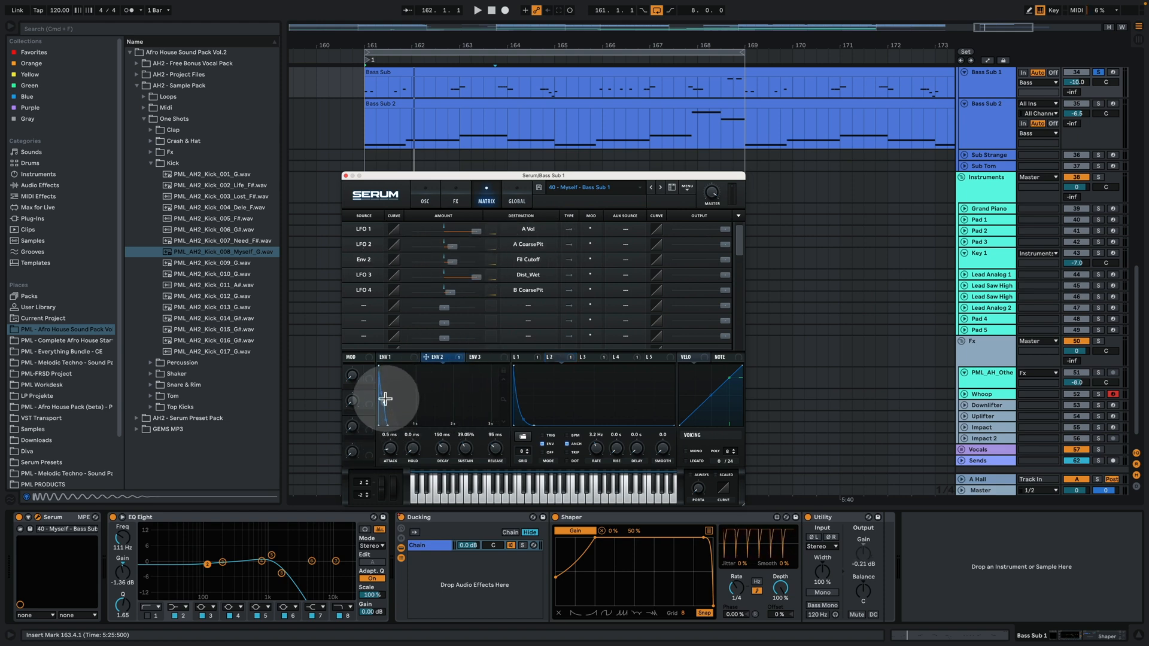
{"action": "left_click", "coordinate": [422, 199]}
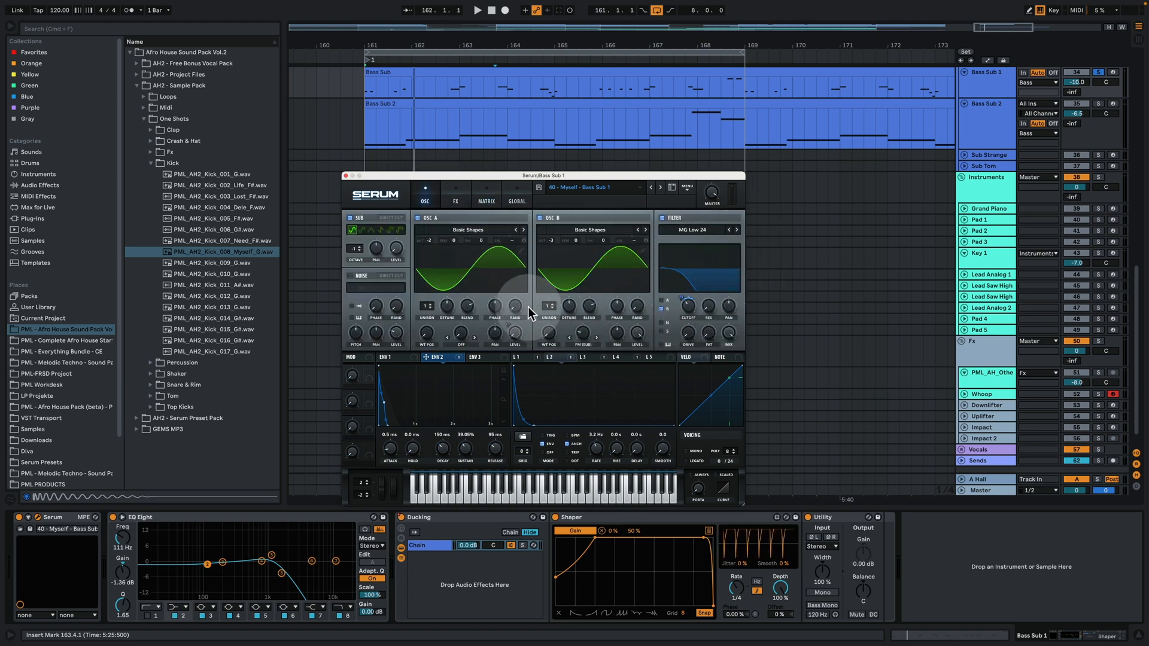
{"action": "left_click", "coordinate": [523, 358]}
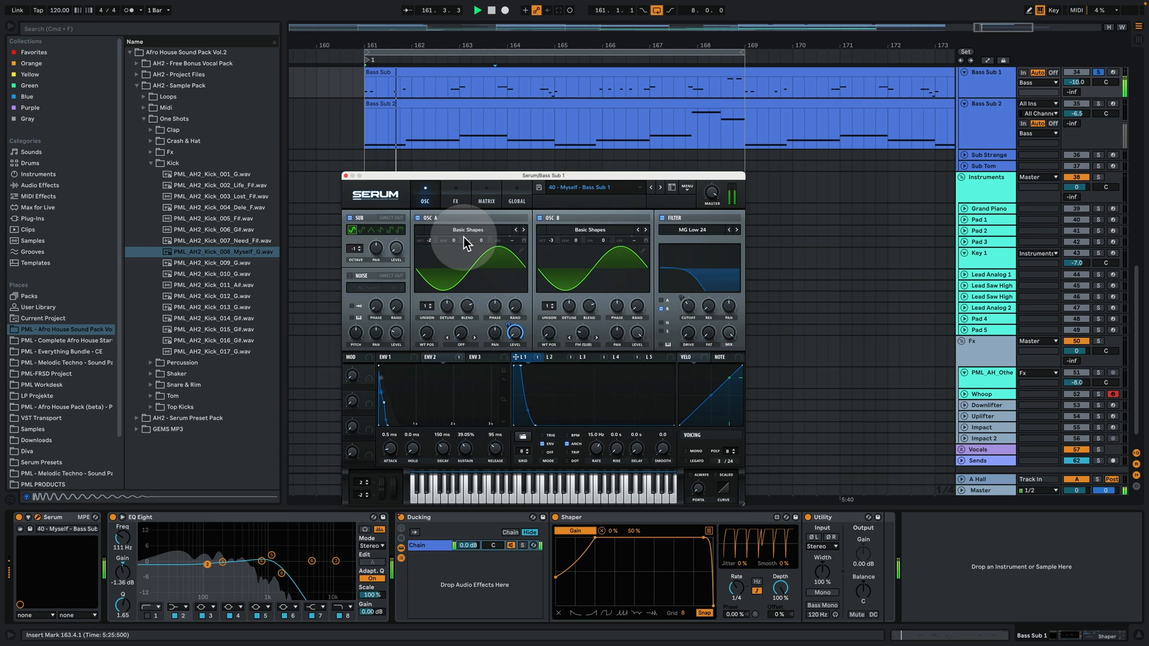
Switch off Serum's Sub and Osc B and audition Osc A on its own during playback
{"action": "left_click", "coordinate": [417, 219]}
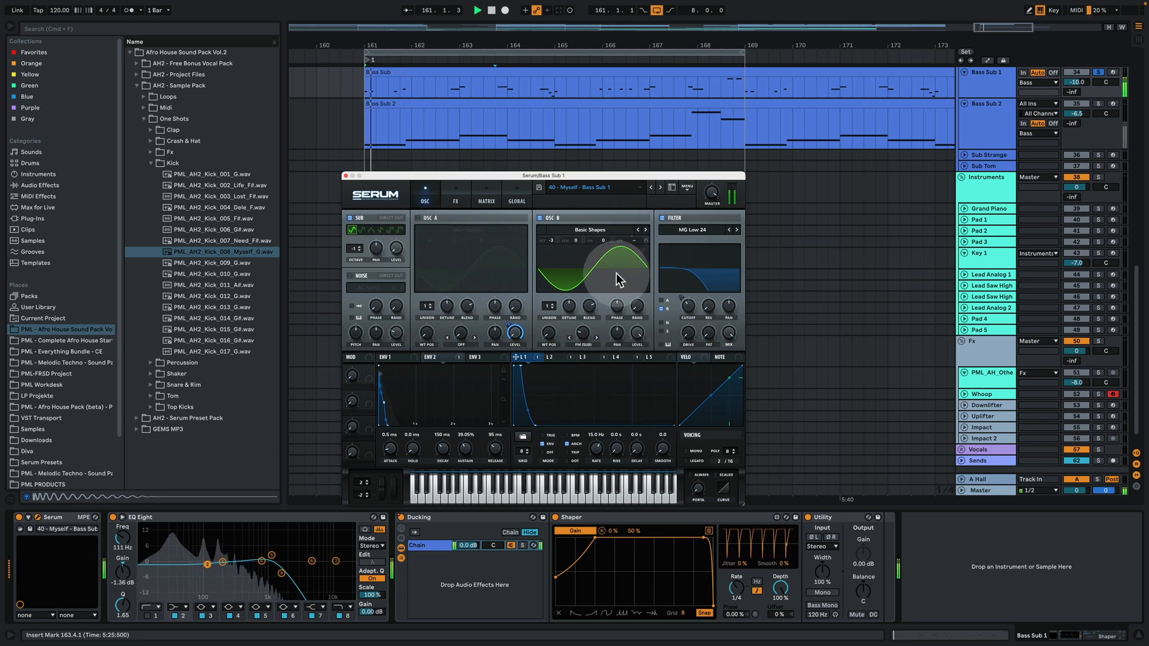
{"action": "left_click", "coordinate": [539, 218]}
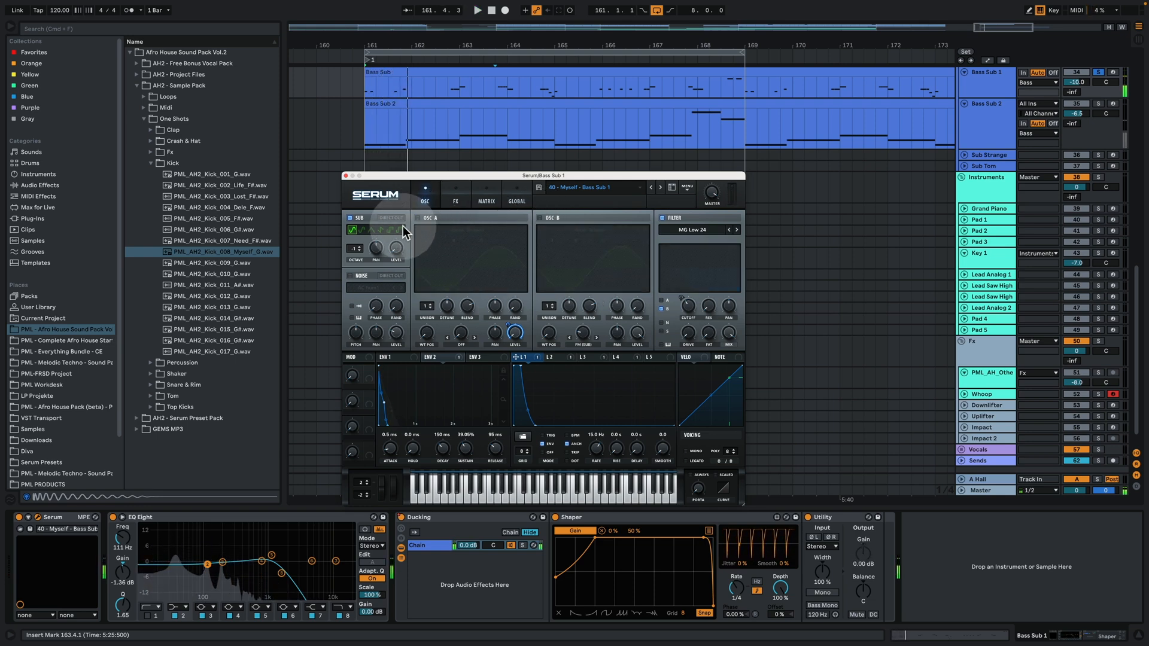
{"action": "left_click", "coordinate": [350, 219]}
{"action": "left_click", "coordinate": [417, 219]}
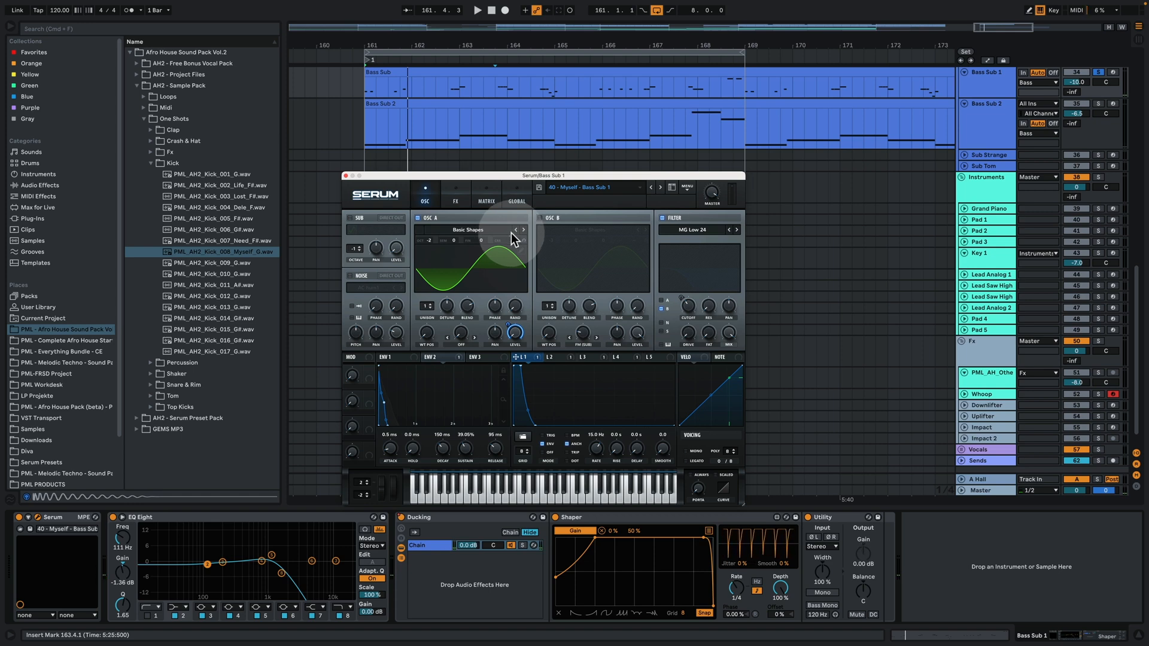
{"action": "key", "text": "space"}
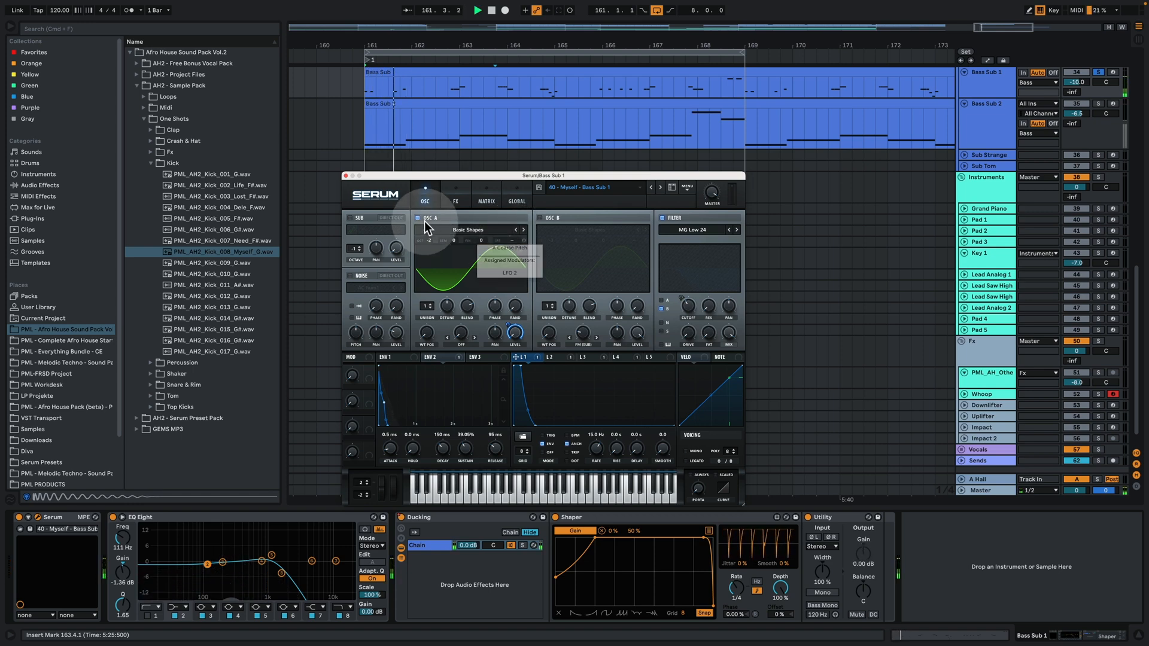
{"action": "key", "text": "space"}
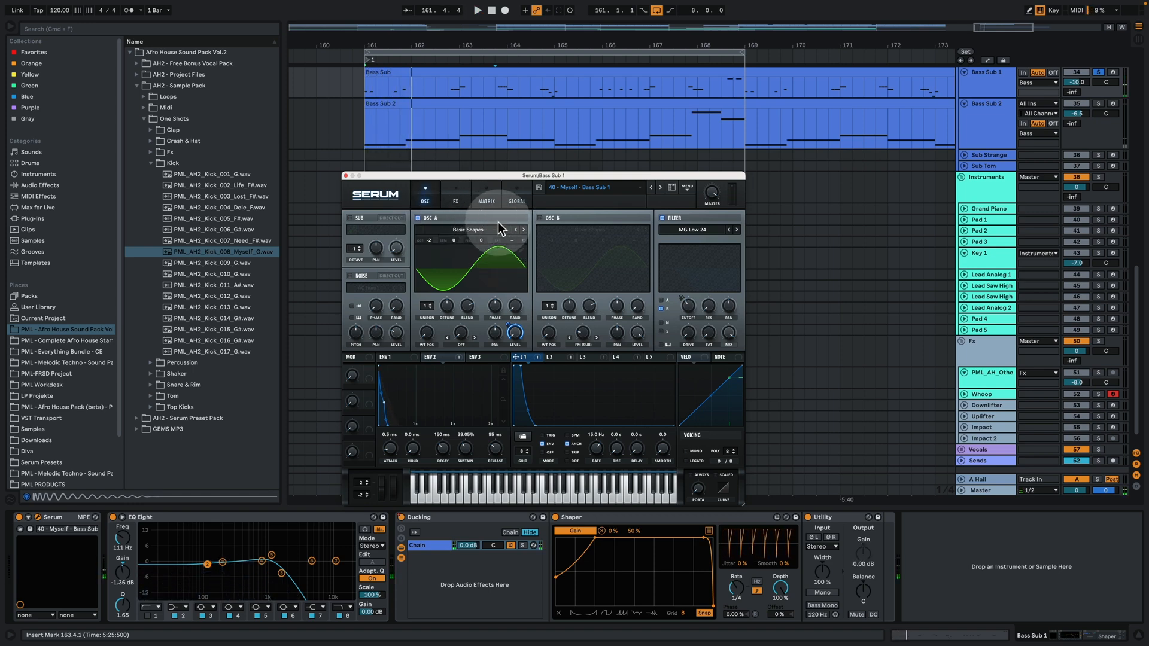
{"action": "key", "text": "space"}
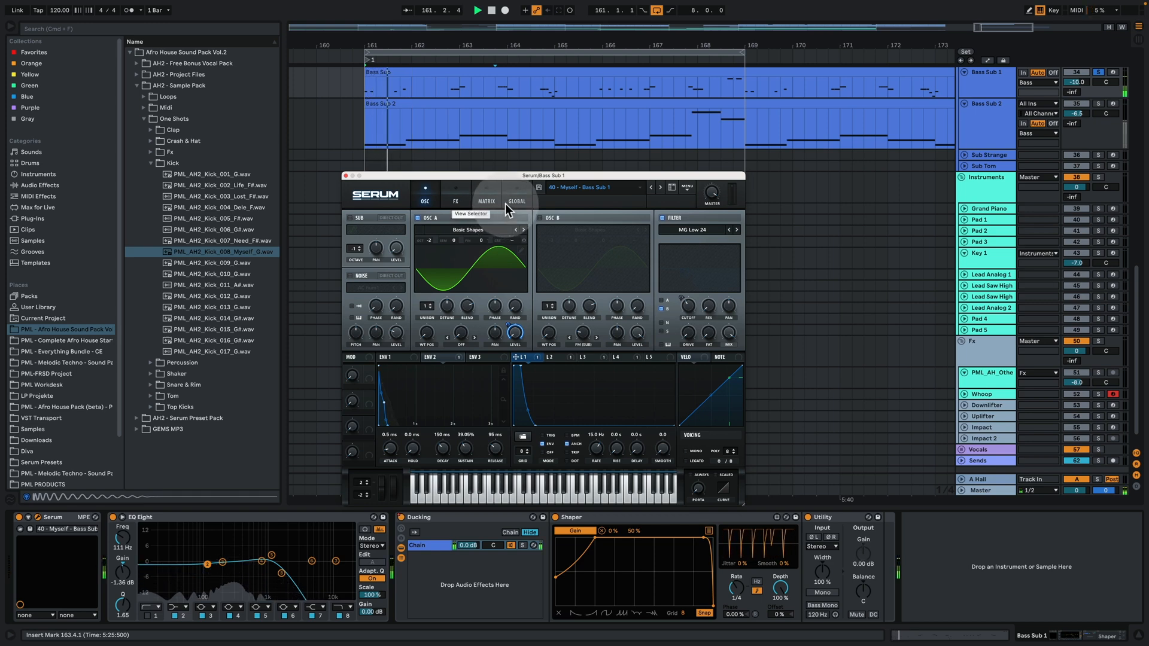
Re-enable Serum's Sub oscillator and Osc B and play the complete Bass Sub 1 patch
{"action": "left_click", "coordinate": [585, 216]}
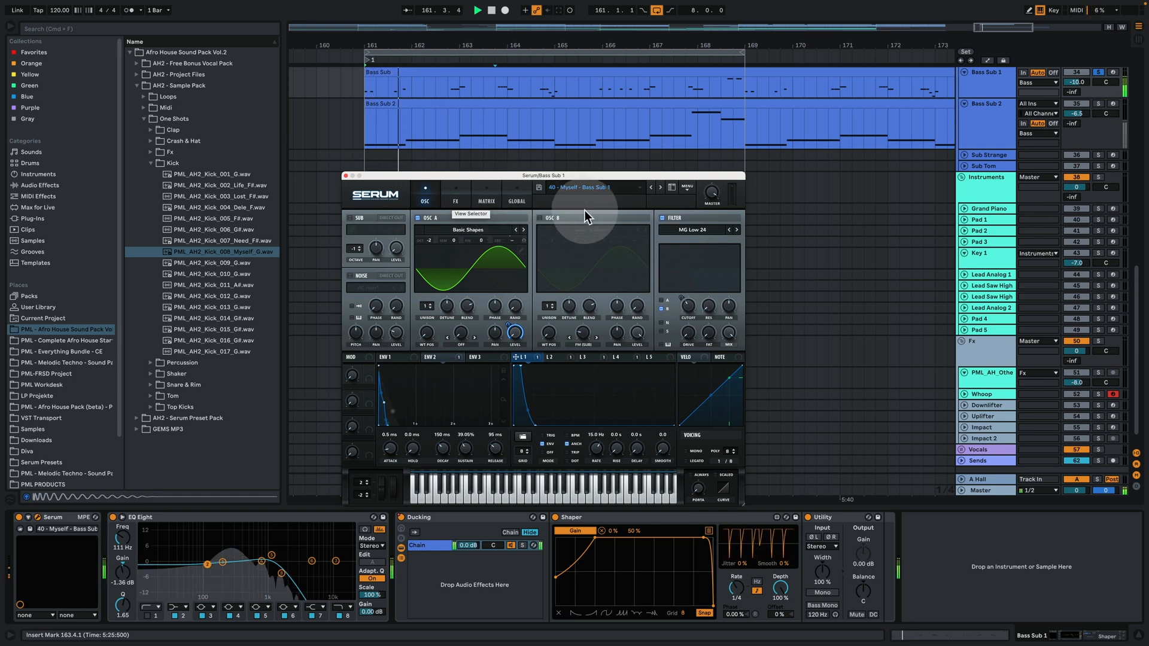
{"action": "left_click", "coordinate": [351, 218]}
{"action": "left_click", "coordinate": [540, 218]}
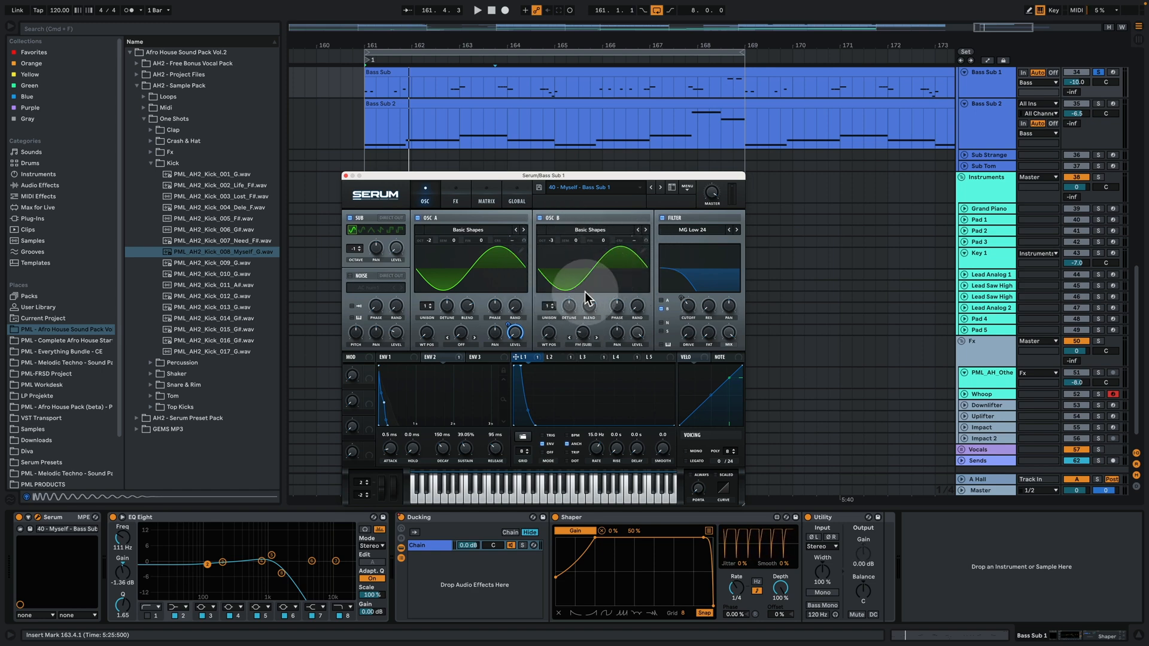
{"action": "key", "text": "space"}
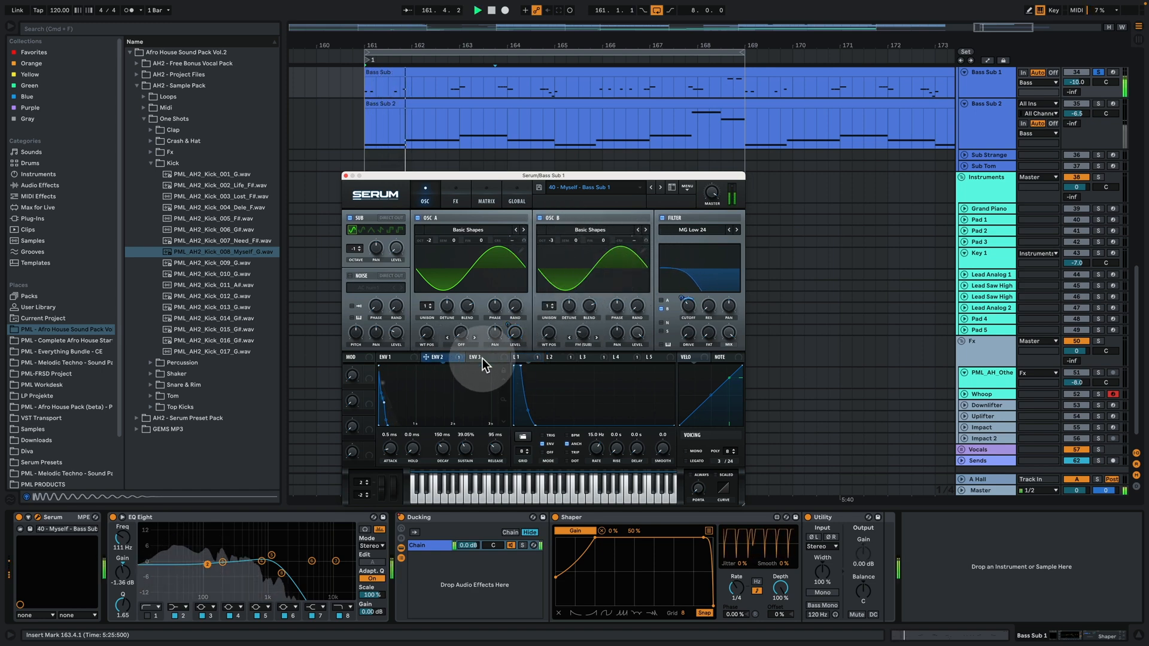
{"action": "key", "text": "space"}
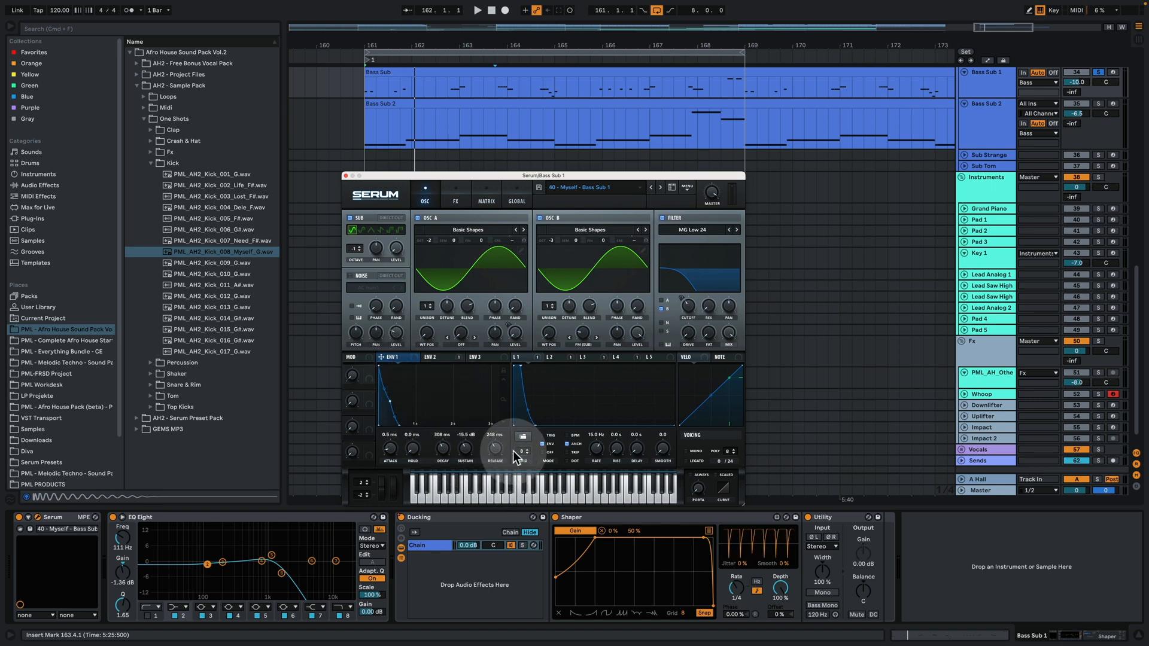
Play Bass Sub 1 once more to check Envelope 1's release and close the Serum window
{"action": "key", "text": "space"}
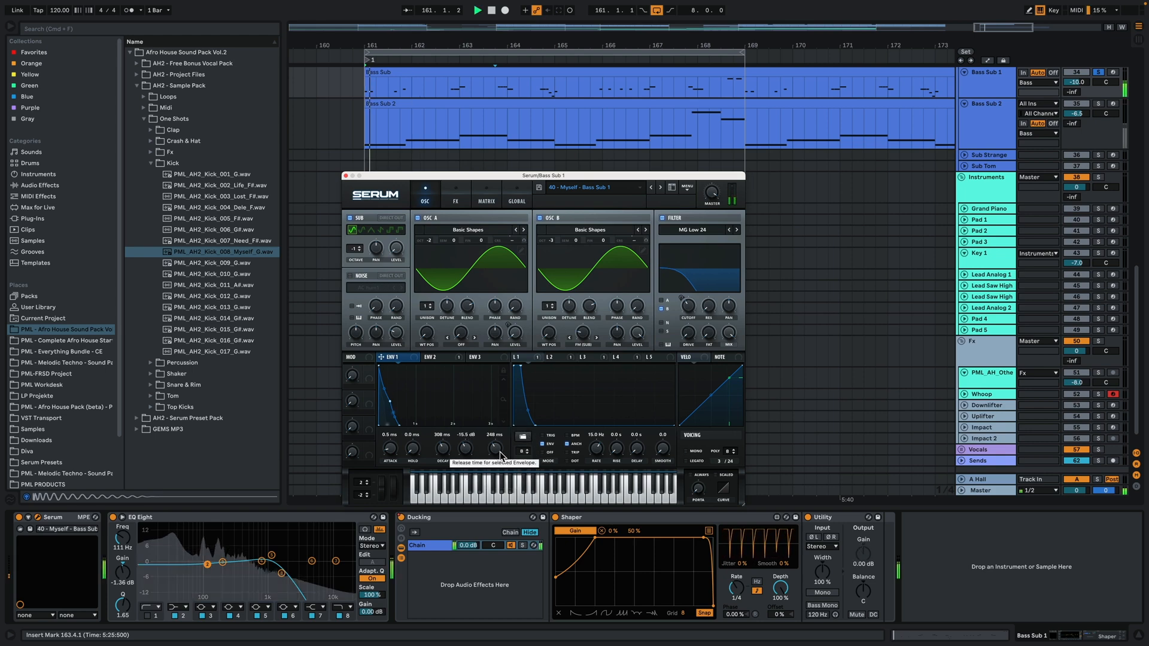
{"action": "key", "text": "space"}
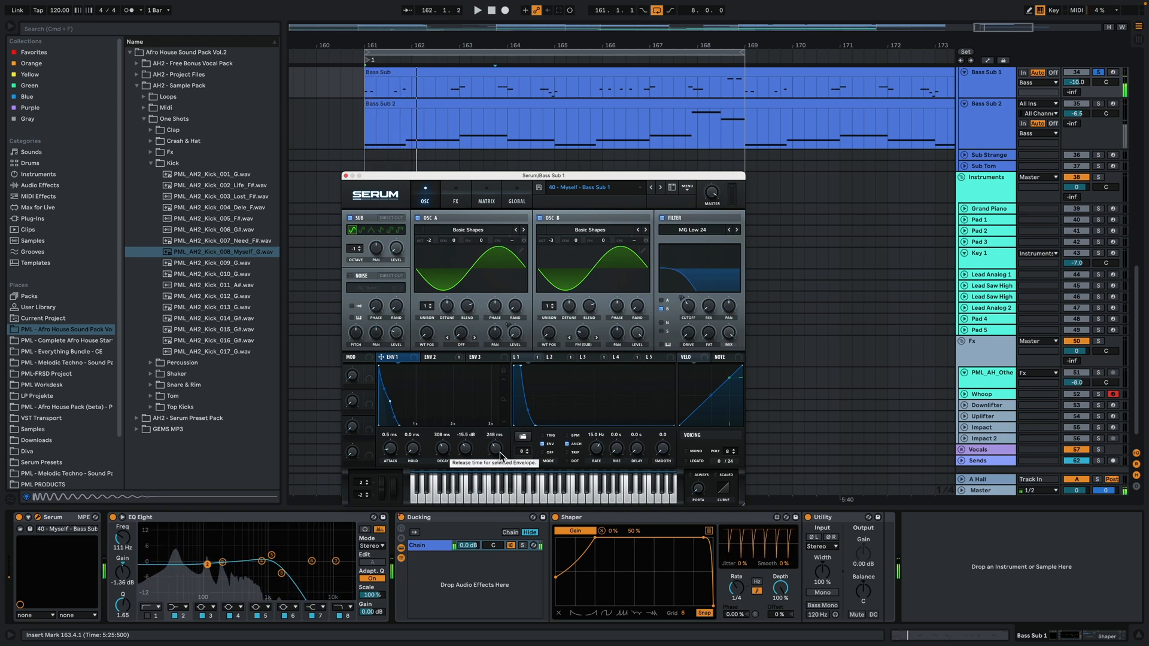
{"action": "left_click", "coordinate": [346, 176]}
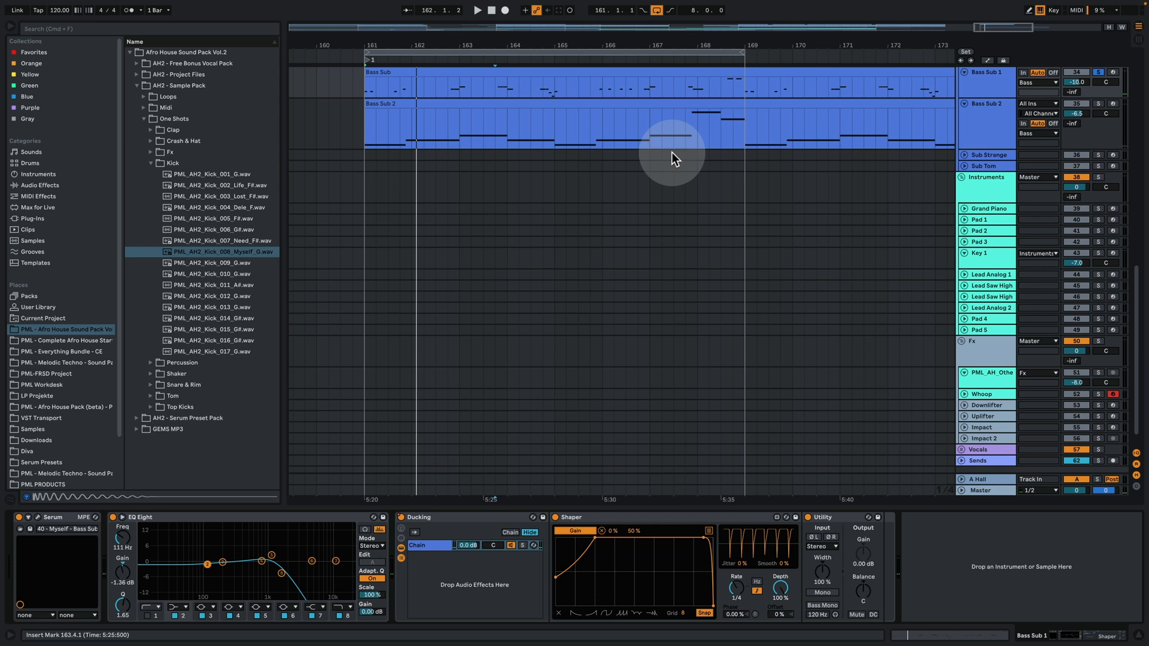
Solo the Bass Sub 2 track, start playback and open the notes of its clip
{"action": "scroll", "coordinate": [798, 226], "scroll_direction": "up", "scroll_amount": 3}
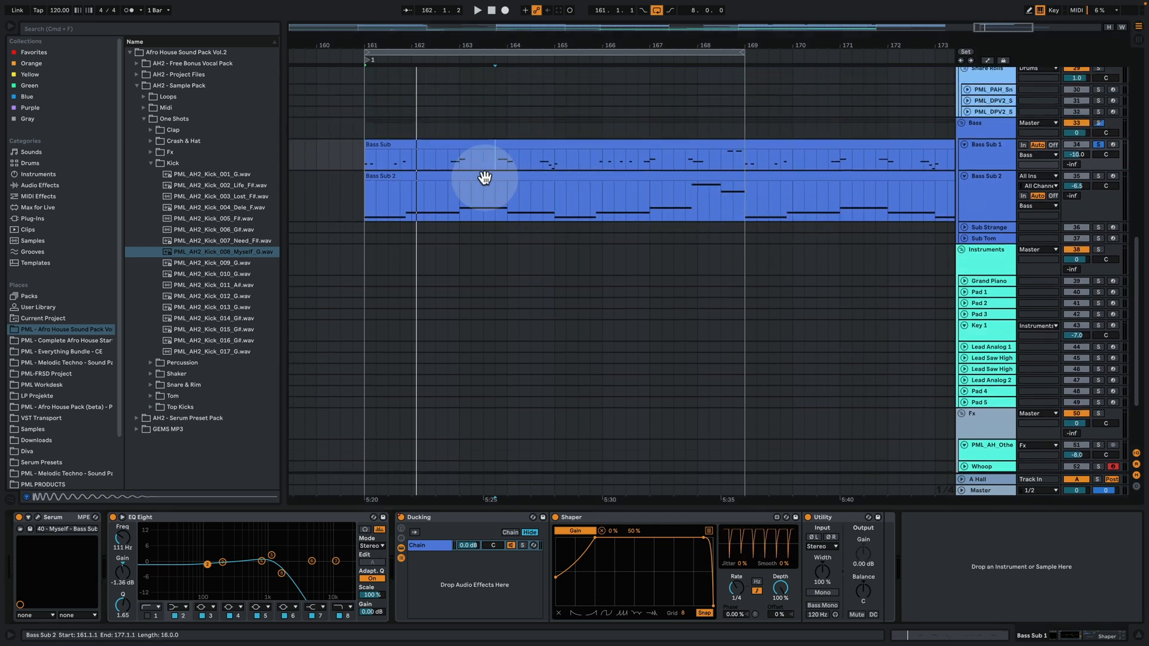
{"action": "left_click", "coordinate": [440, 178]}
{"action": "left_click", "coordinate": [1099, 175]}
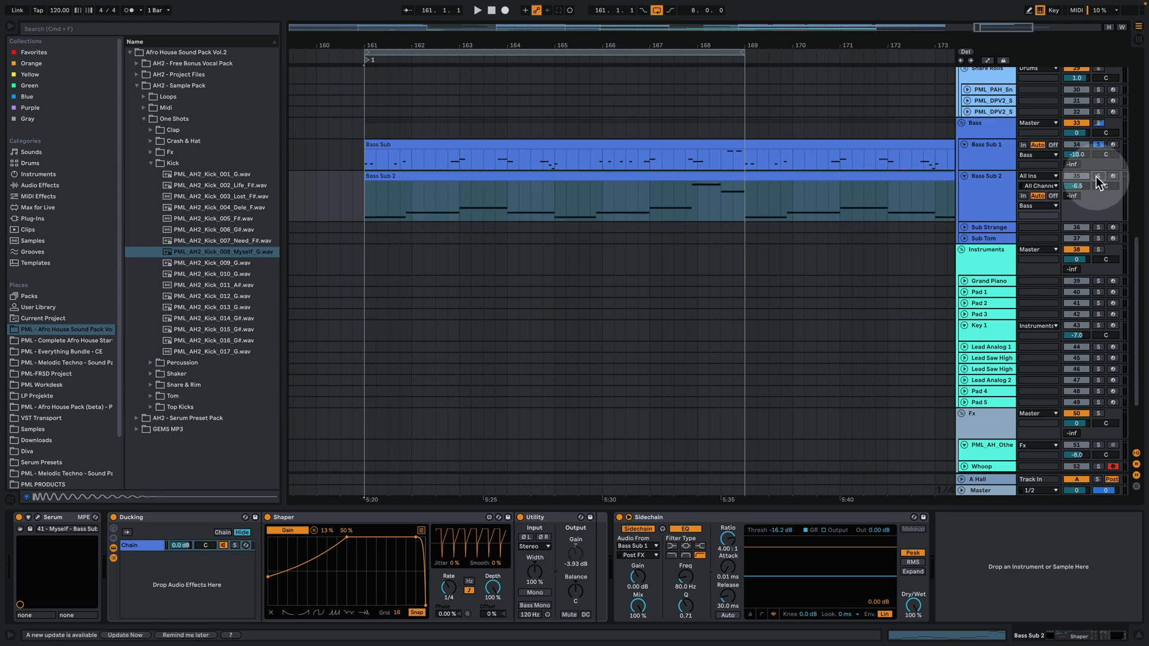
{"action": "key", "text": "space"}
{"action": "double_click", "coordinate": [513, 178]}
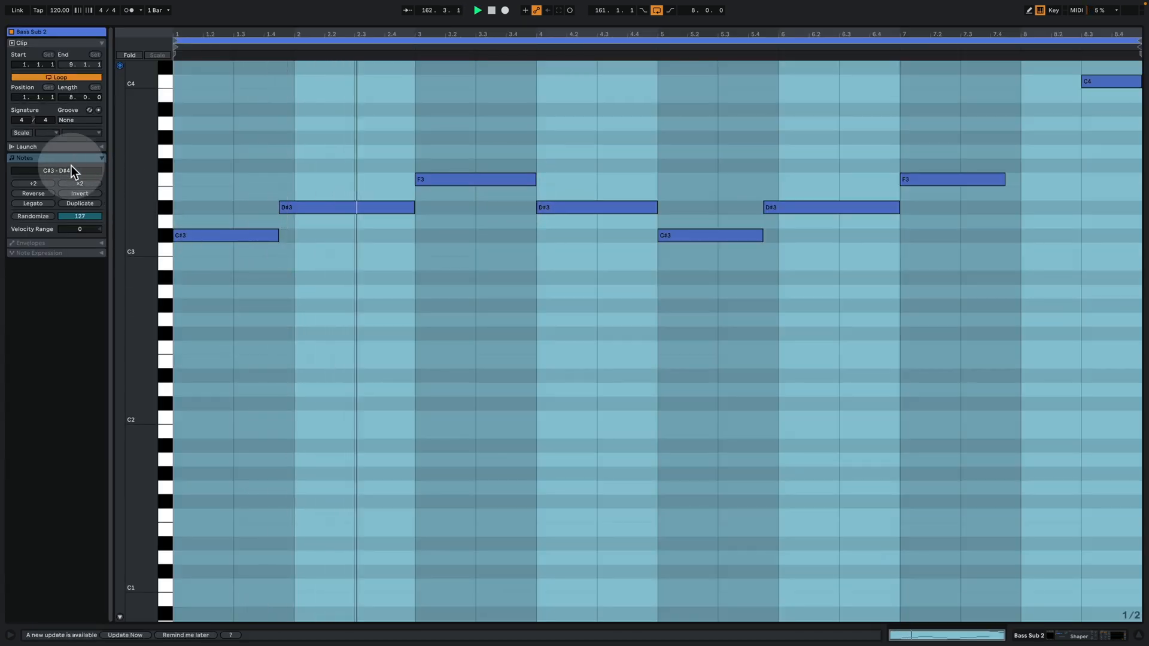
Turn on the scale for the Bass Sub 2 clip and set it to F Minor
{"action": "left_click", "coordinate": [22, 132]}
{"action": "left_click", "coordinate": [55, 133]}
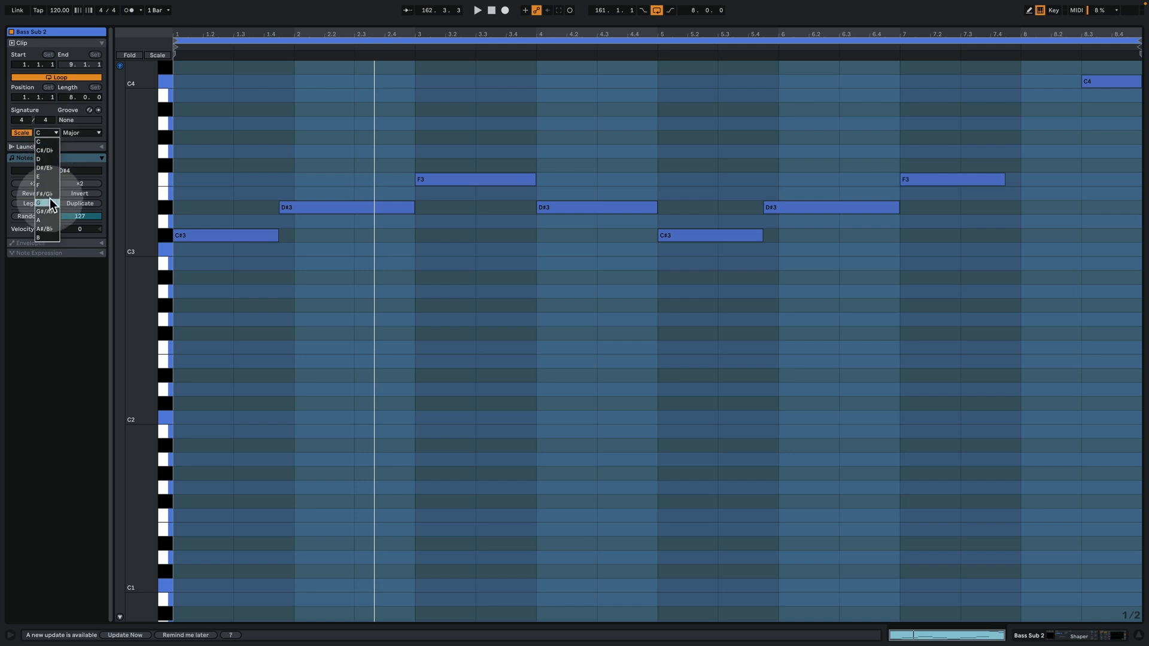
{"action": "left_click", "coordinate": [42, 185]}
{"action": "left_click", "coordinate": [73, 133]}
{"action": "left_click", "coordinate": [78, 148]}
{"action": "left_click", "coordinate": [286, 294]}
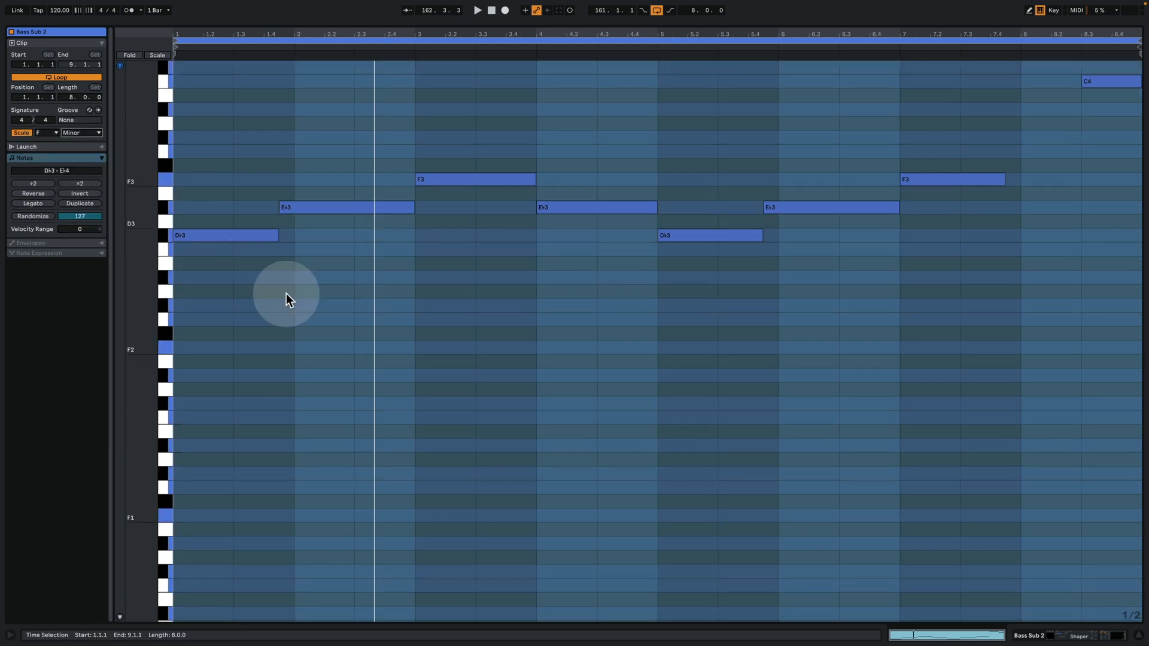
{"action": "left_click", "coordinate": [169, 263]}
{"action": "left_click_drag", "start_coordinate": [169, 263], "coordinate": [355, 203]}
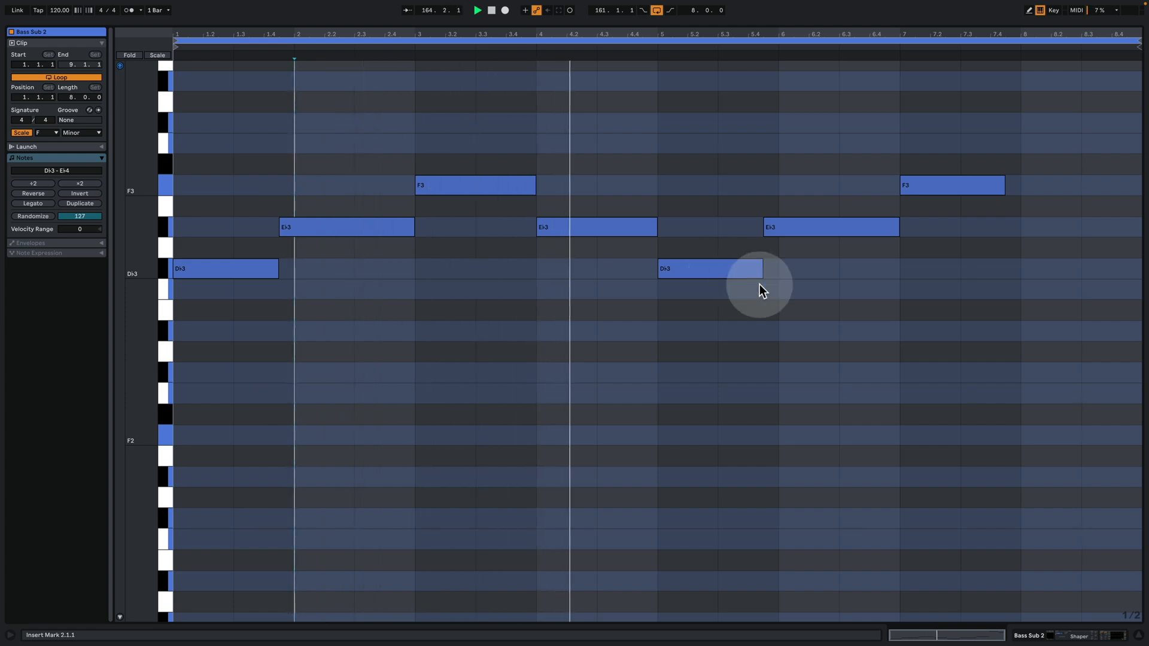
Open the Serum instrument of Bass Sub 2, move its window below the clip and play the bass
{"action": "left_click", "coordinate": [1045, 635]}
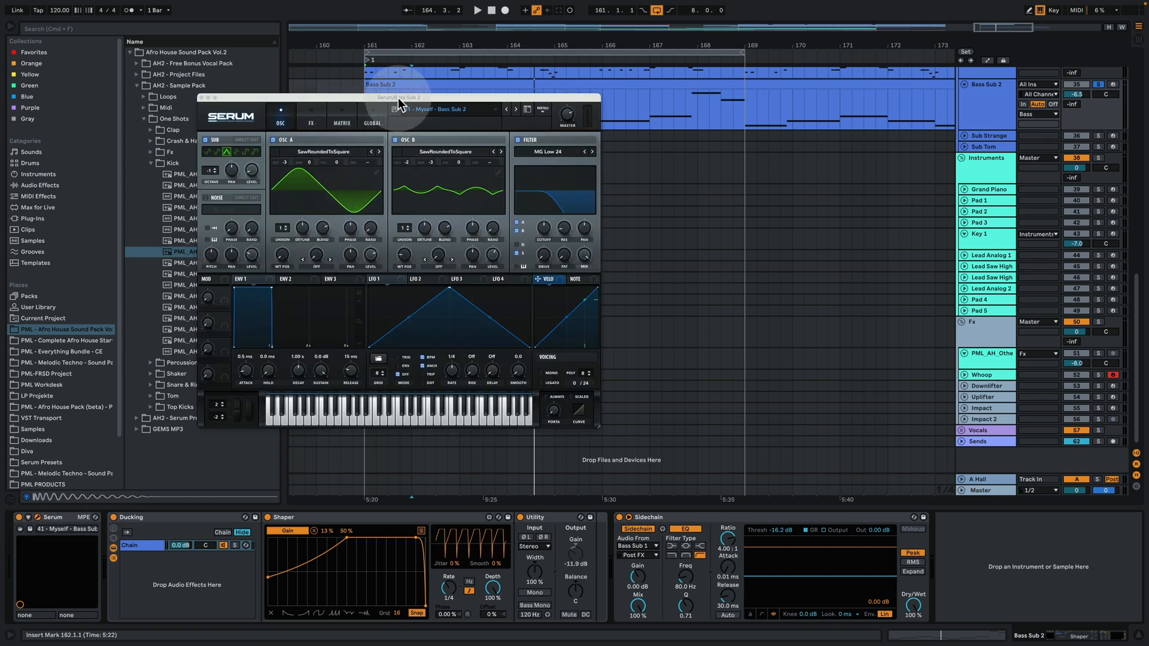
{"action": "left_click_drag", "start_coordinate": [397, 97], "coordinate": [386, 148]}
{"action": "key", "text": "space"}
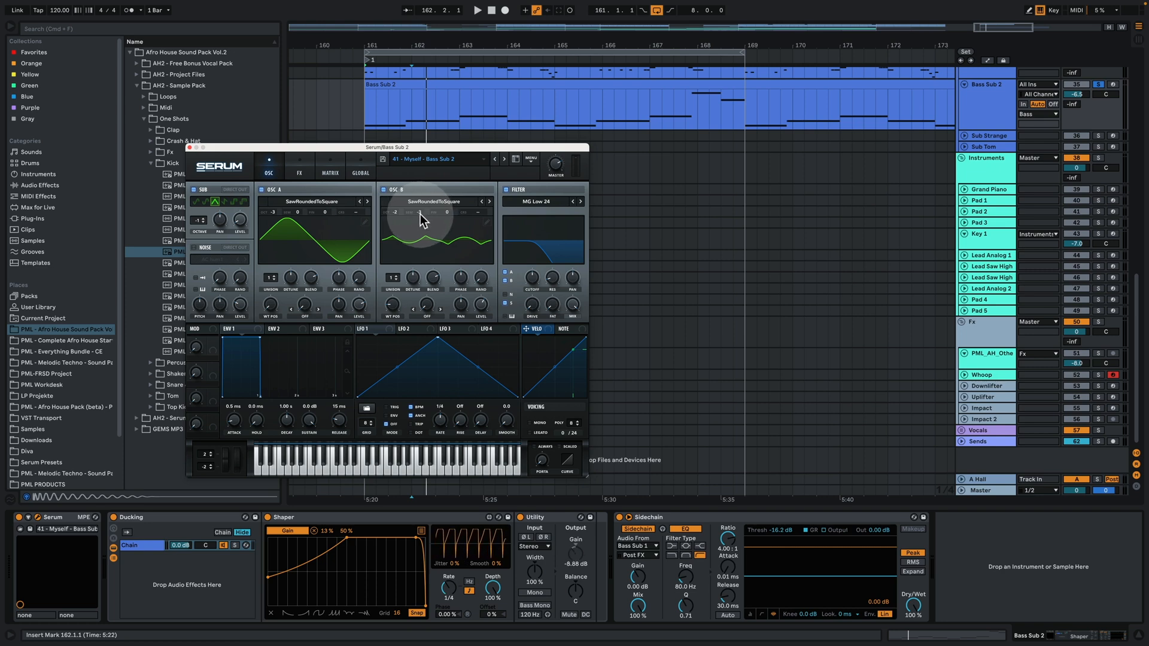
Examine Serum's Osc B and Sub waveforms and its FX, Matrix and Global pages, ending on the oscillator page
{"action": "left_click", "coordinate": [435, 237]}
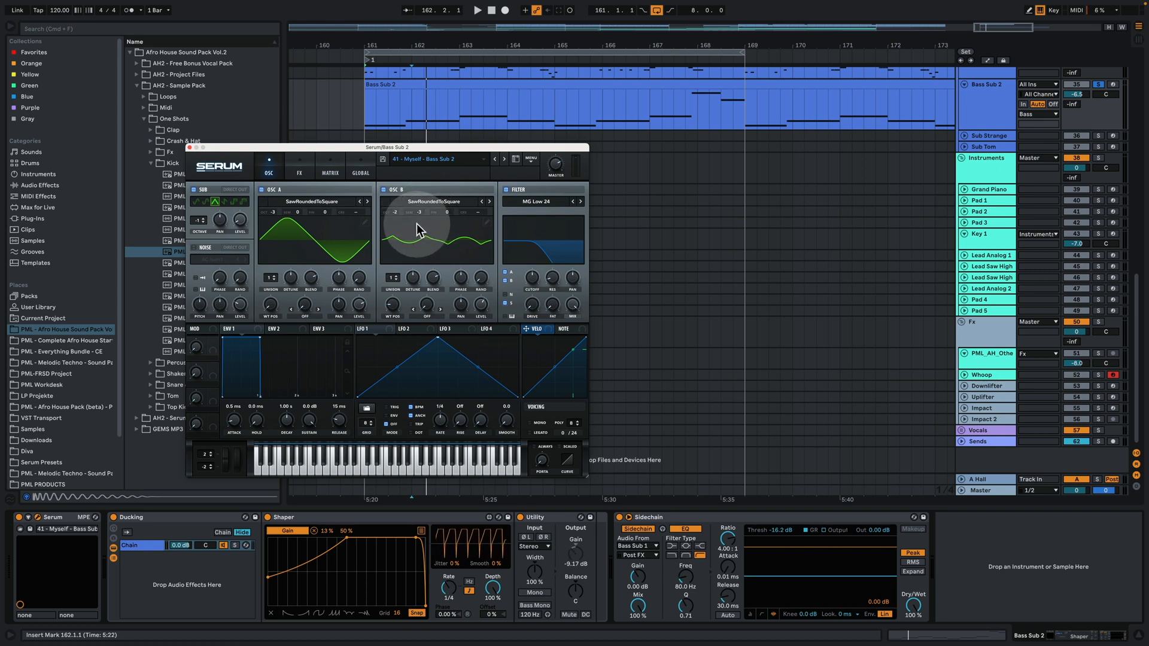
{"action": "left_click", "coordinate": [475, 295]}
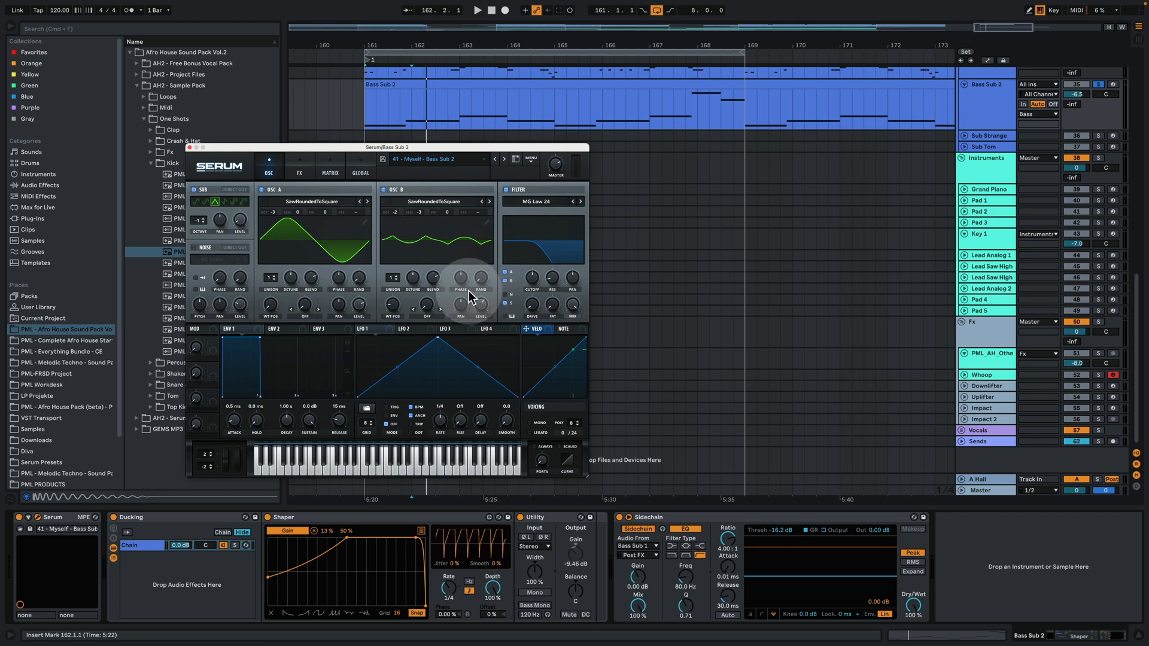
{"action": "left_click", "coordinate": [213, 202]}
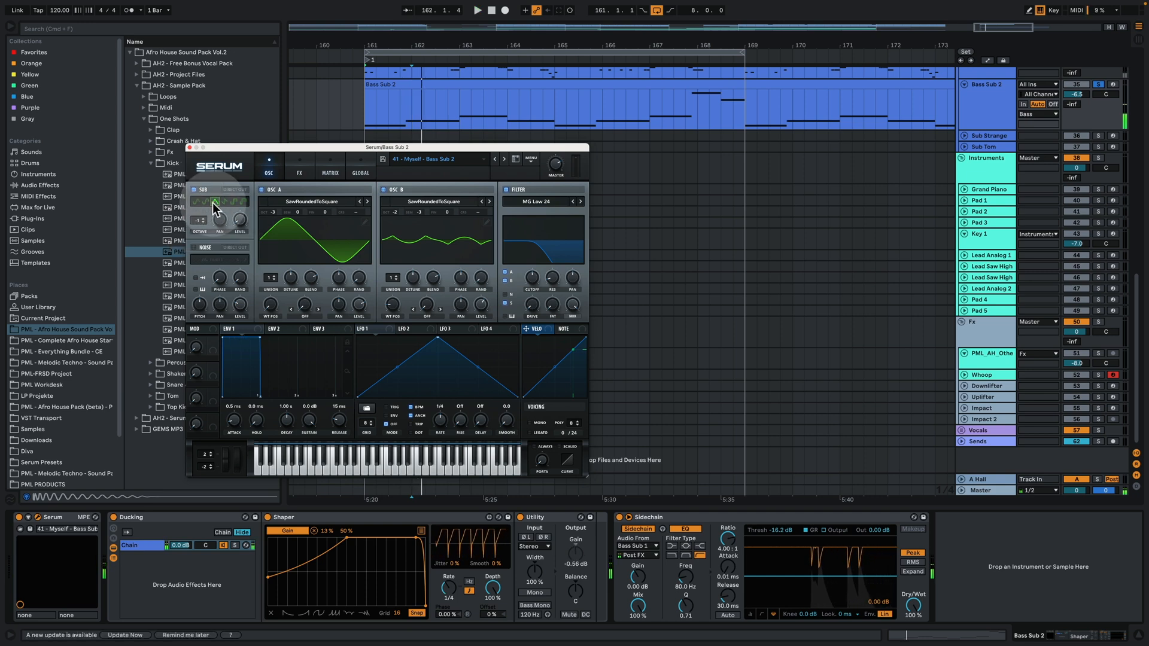
{"action": "left_click", "coordinate": [298, 160]}
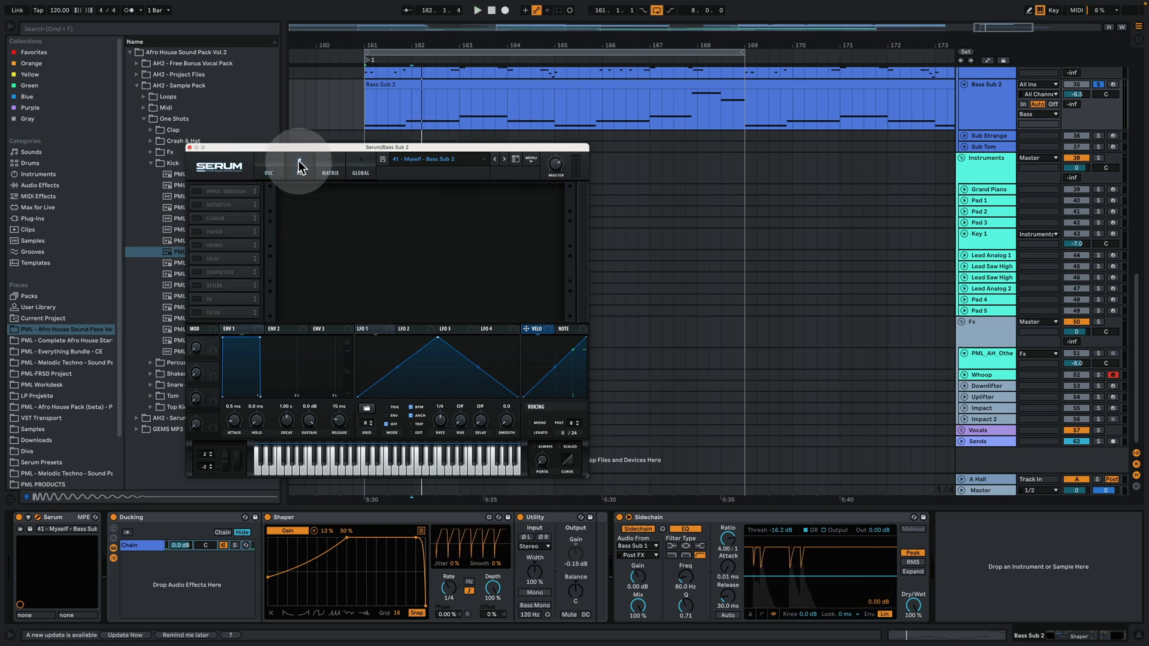
{"action": "left_click", "coordinate": [324, 164]}
{"action": "left_click", "coordinate": [356, 165]}
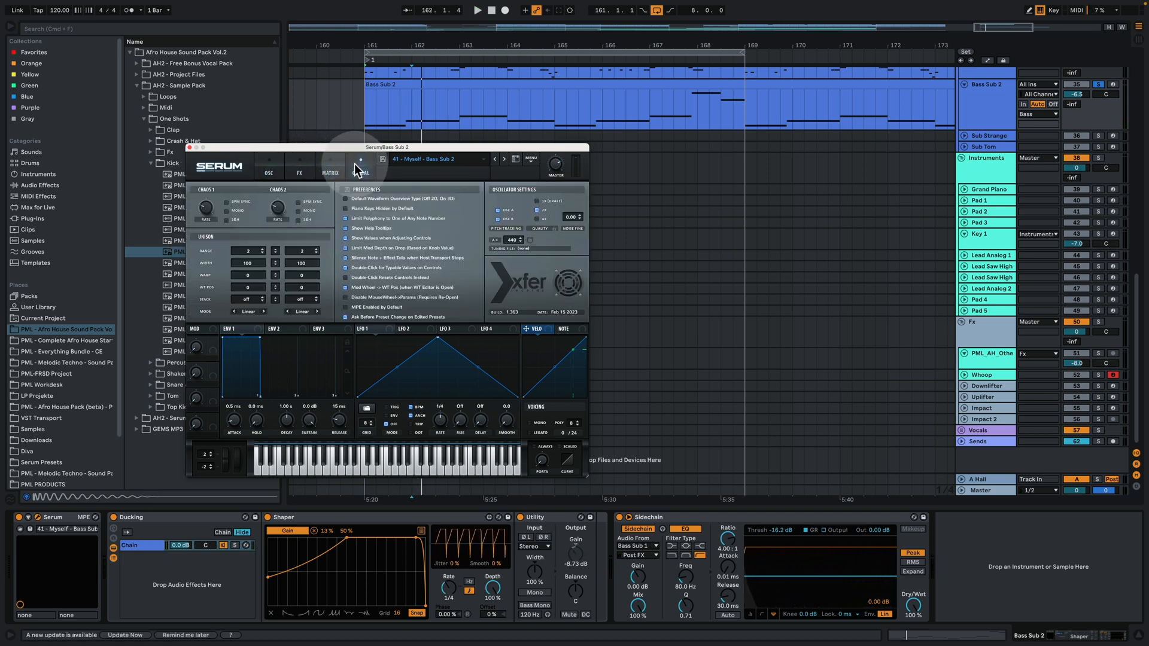
{"action": "left_click", "coordinate": [330, 163]}
{"action": "left_click", "coordinate": [302, 161]}
{"action": "left_click", "coordinate": [269, 161]}
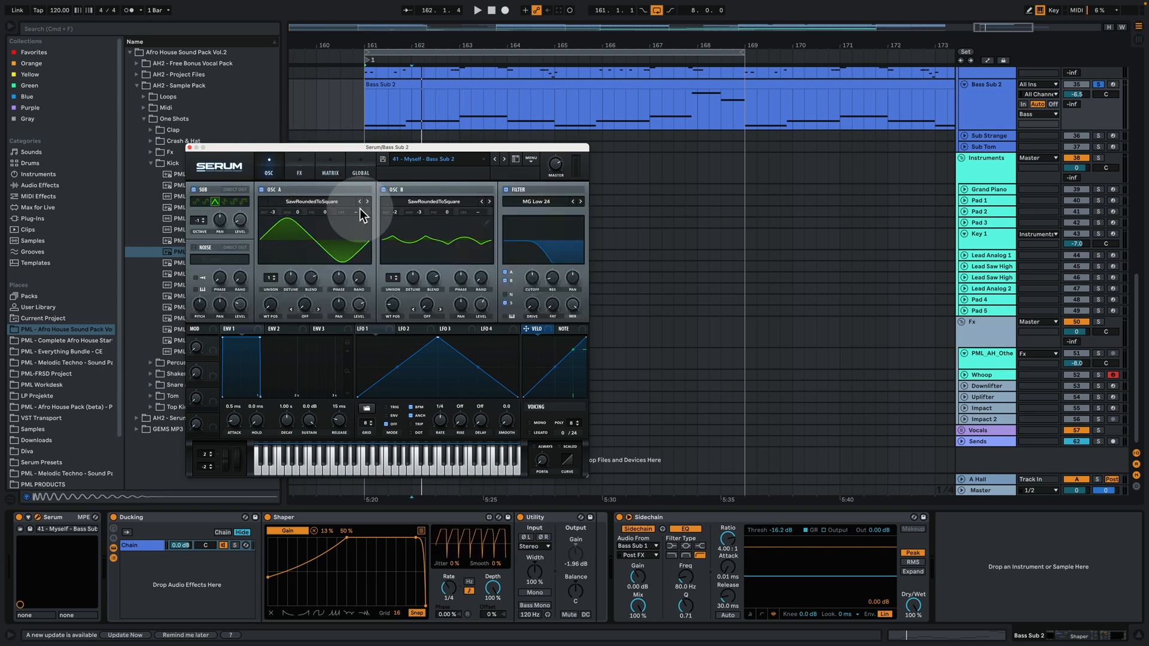
Play Bass Sub 2 to check its Sidechain compressor, which takes audio from Bass Sub 1
{"action": "key", "text": "space"}
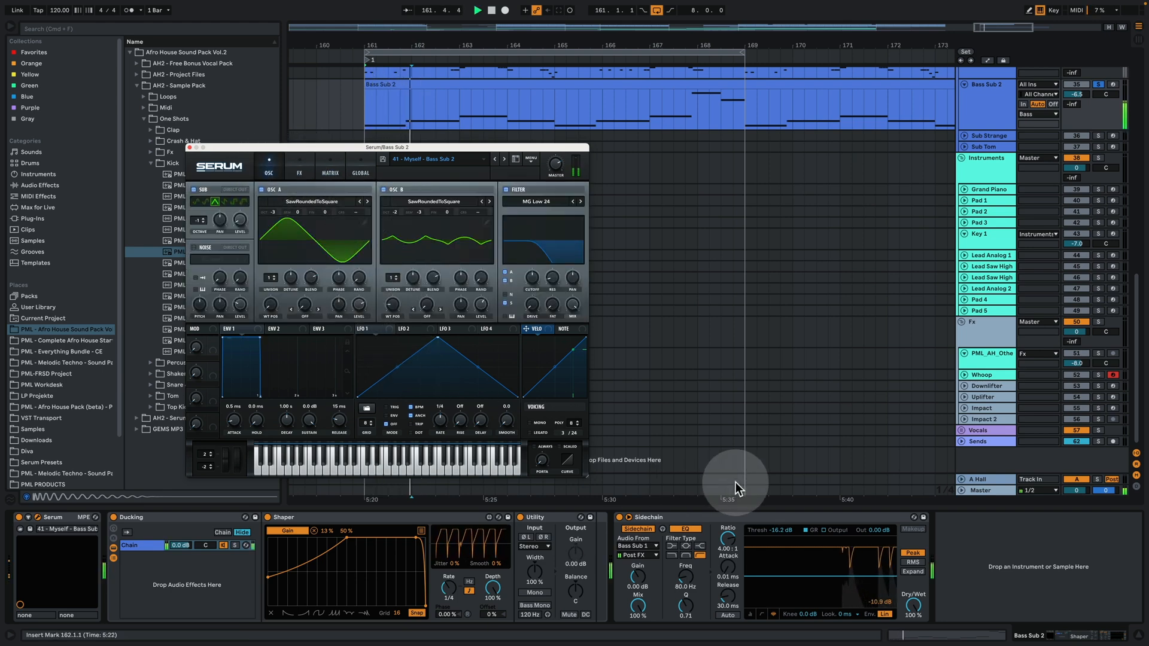
{"action": "key", "text": "space"}
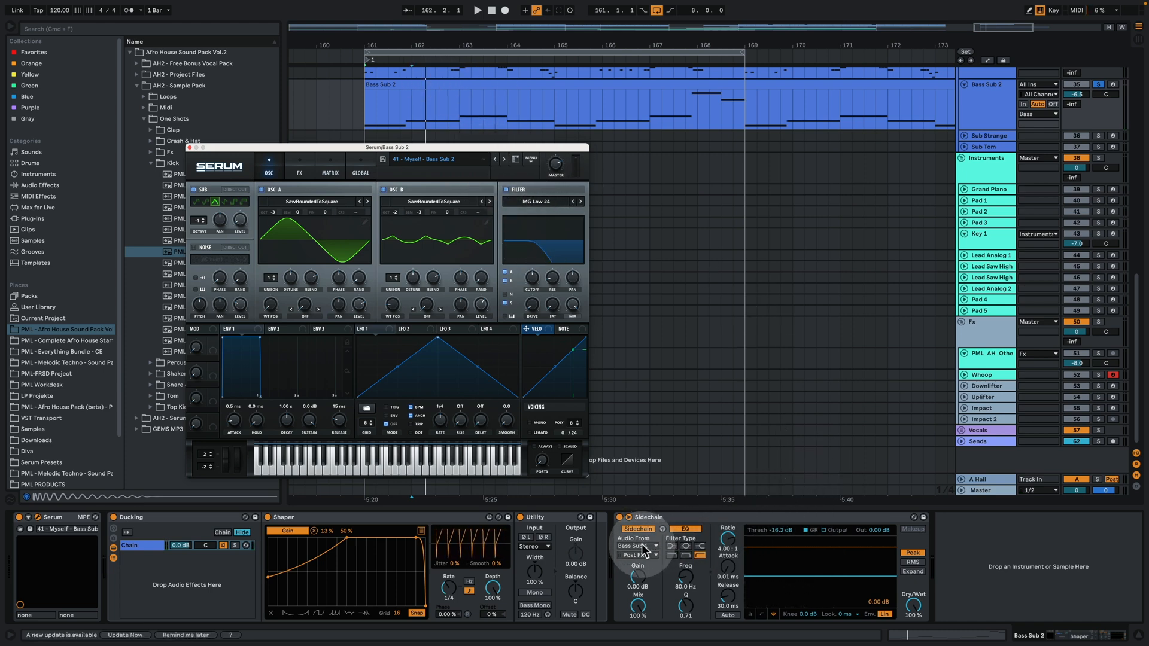
{"action": "scroll", "coordinate": [869, 248], "scroll_direction": "up", "scroll_amount": 2}
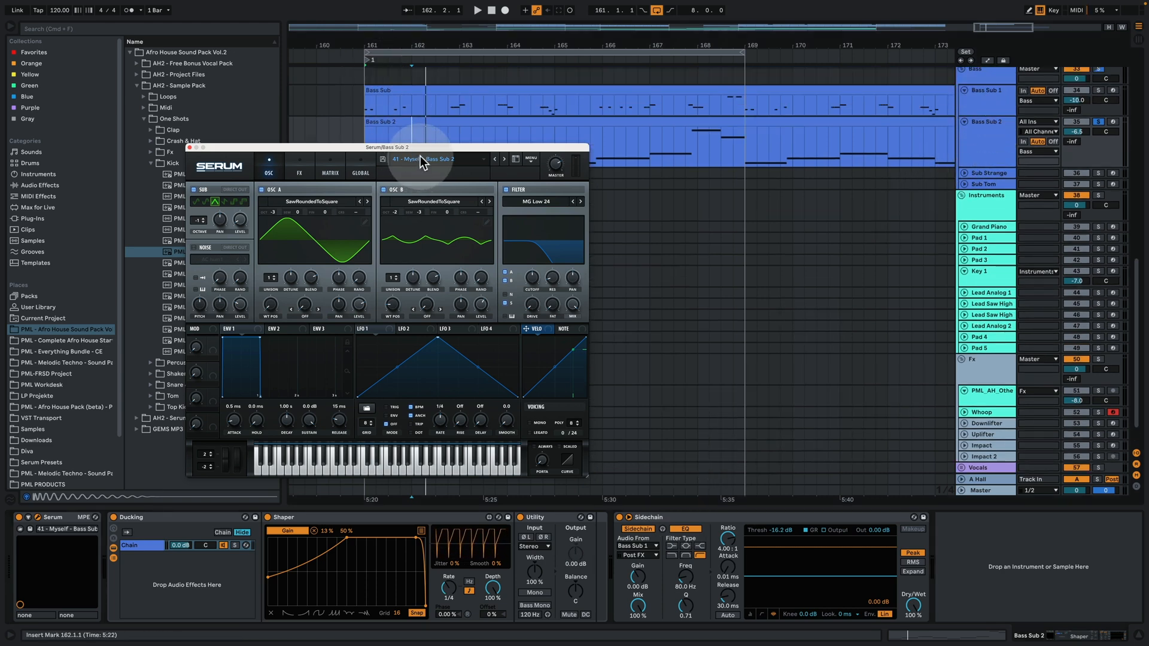
Move the Serum window below the bass clips and play Bass Sub 1 and Bass Sub 2 together in solo
{"action": "left_click_drag", "start_coordinate": [420, 157], "coordinate": [372, 204]}
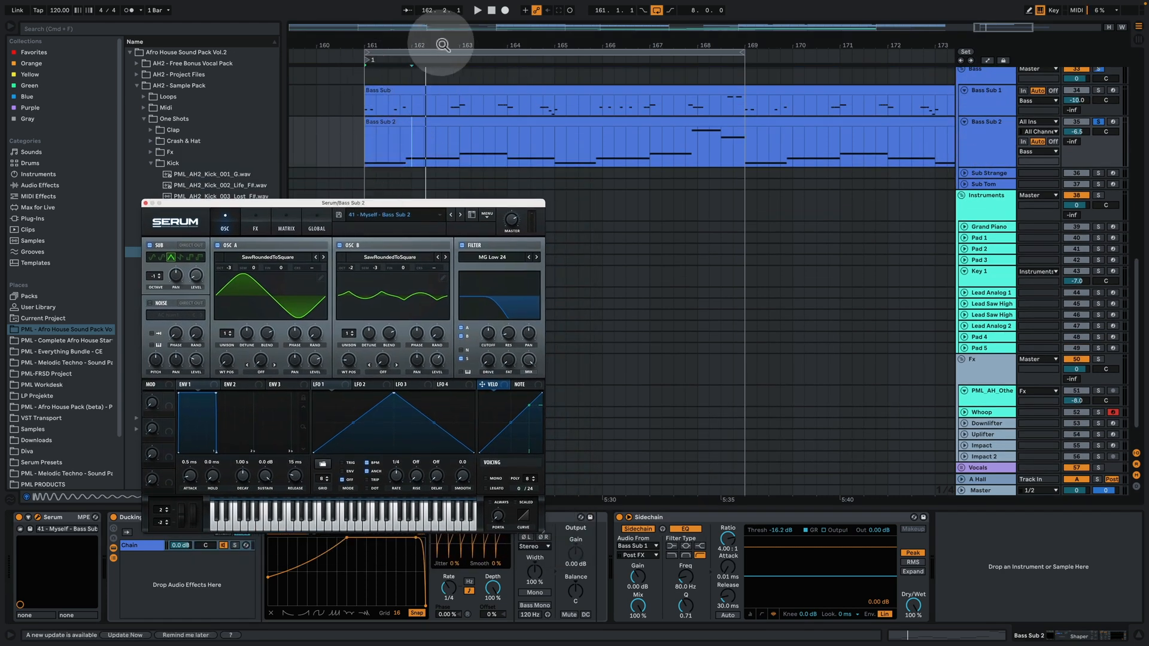
{"action": "left_click_drag", "start_coordinate": [413, 39], "coordinate": [596, 48]}
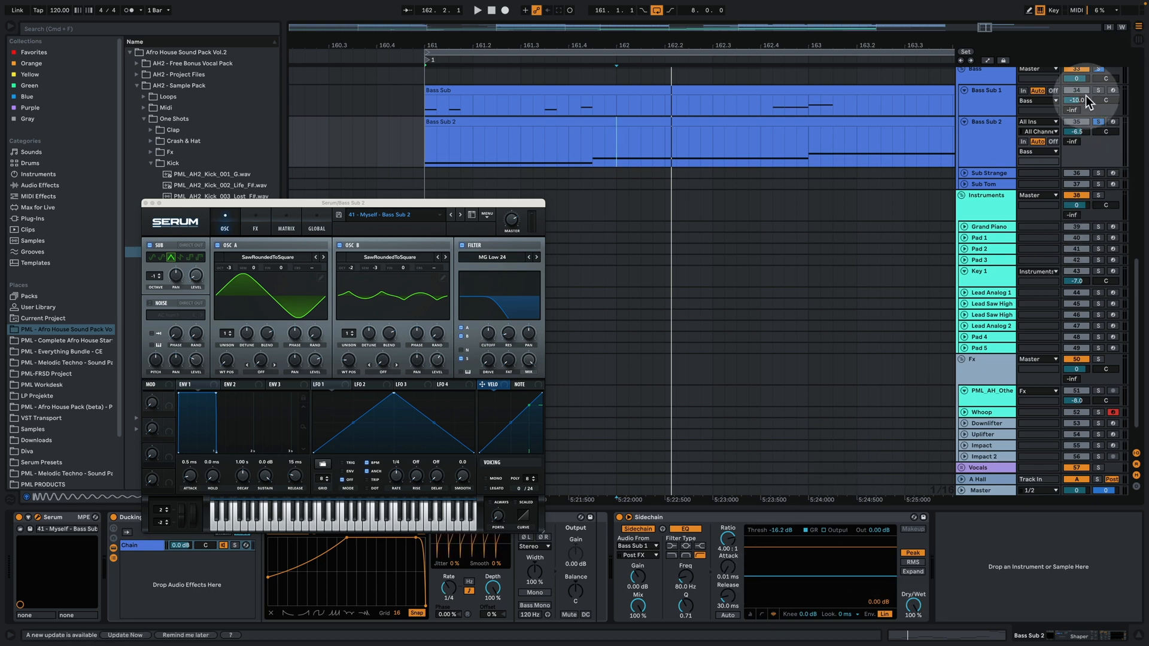
{"action": "key", "text": "space"}
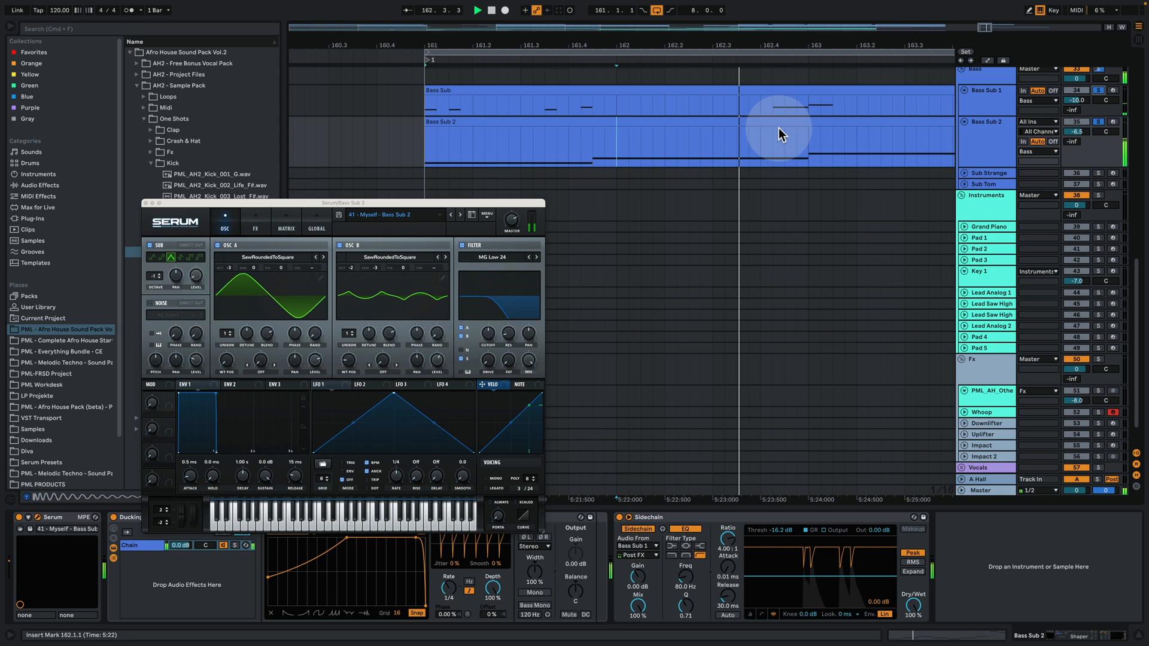
{"action": "left_click_drag", "start_coordinate": [776, 47], "coordinate": [790, 176]}
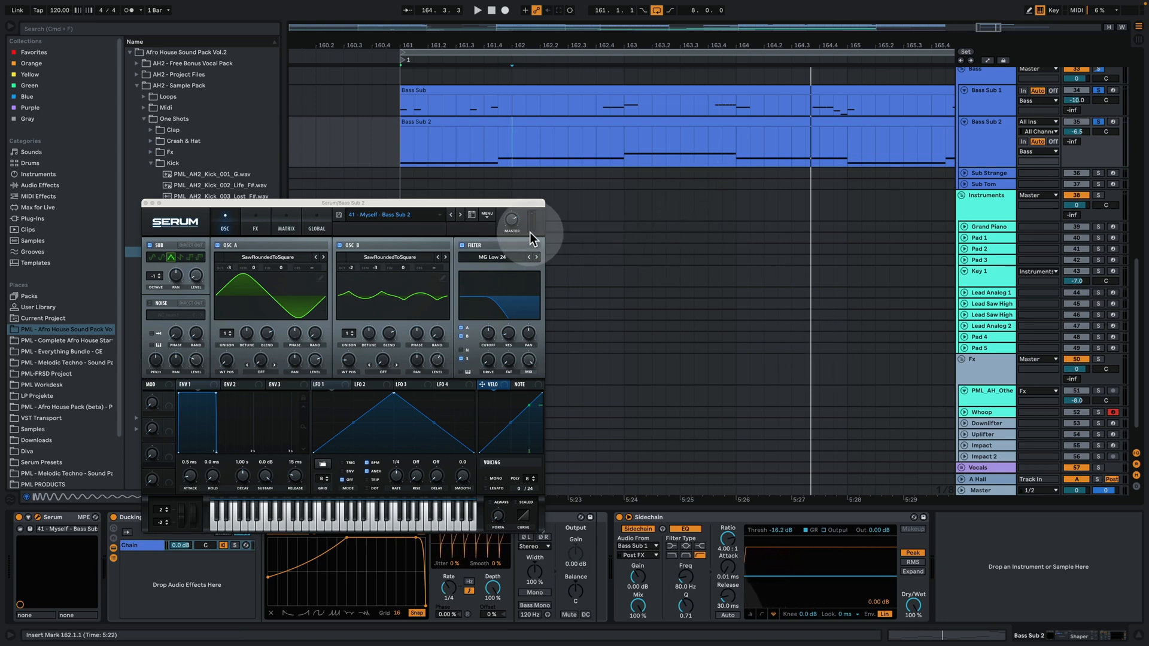
Close the Serum window of Bass Sub 2 and hide the device chain to enlarge the arrangement
{"action": "left_click", "coordinate": [146, 203]}
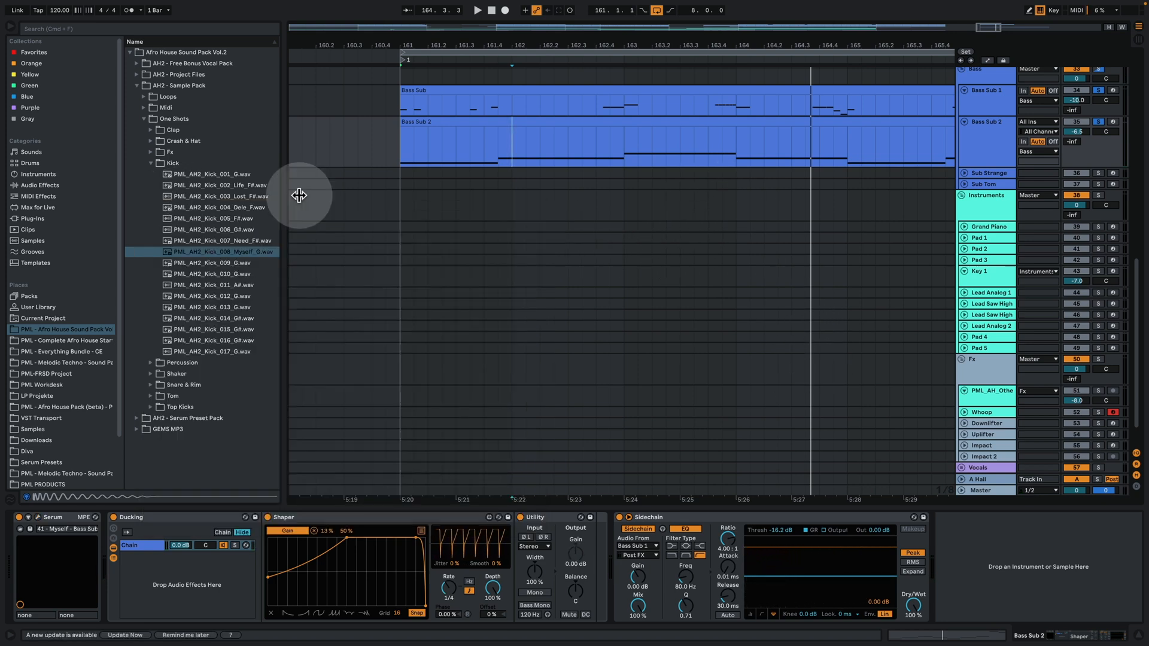
{"action": "left_click_drag", "start_coordinate": [460, 45], "coordinate": [461, 24]}
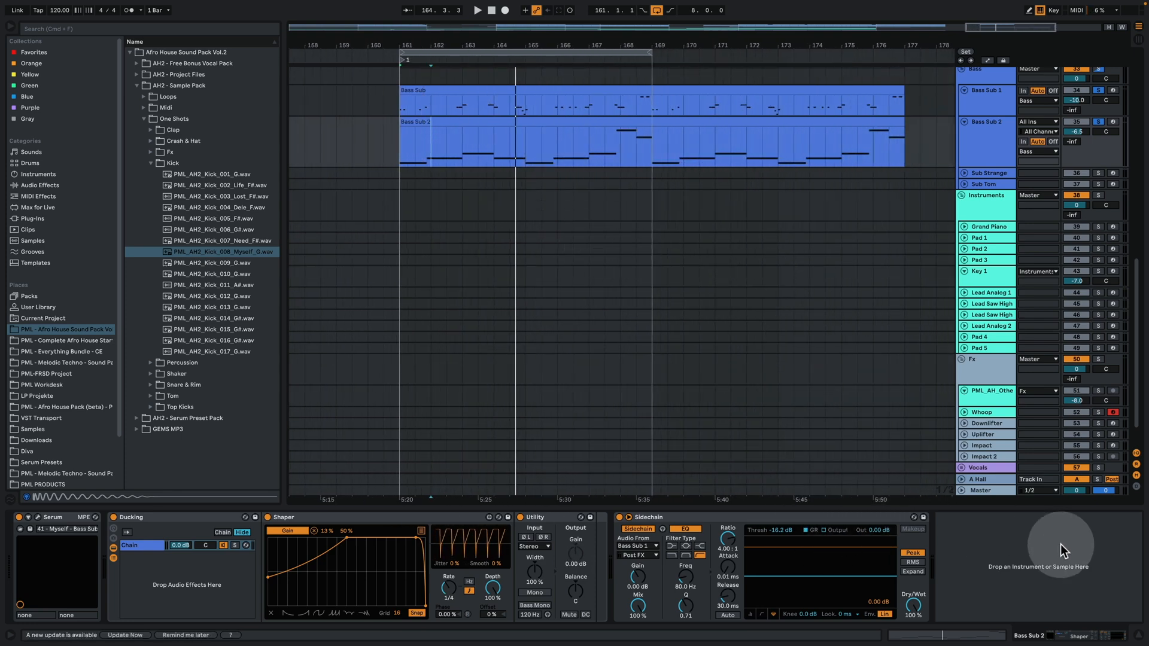
{"action": "left_click", "coordinate": [1137, 638]}
{"action": "scroll", "coordinate": [744, 385], "scroll_direction": "up", "scroll_amount": 5}
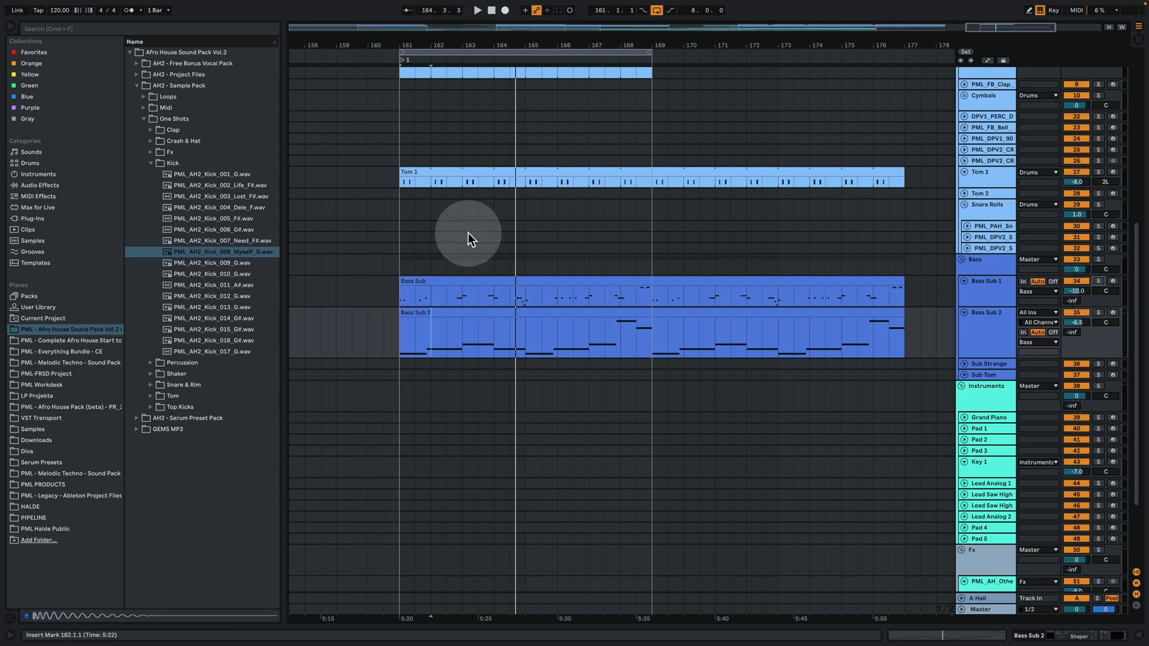
Unfold Kick Top 2 in the Kick 2 group and compare the kick, clap, tom and bass notes in bar 161
{"action": "scroll", "coordinate": [461, 231], "scroll_direction": "up", "scroll_amount": 3}
{"action": "left_click_drag", "start_coordinate": [405, 45], "coordinate": [440, 145]}
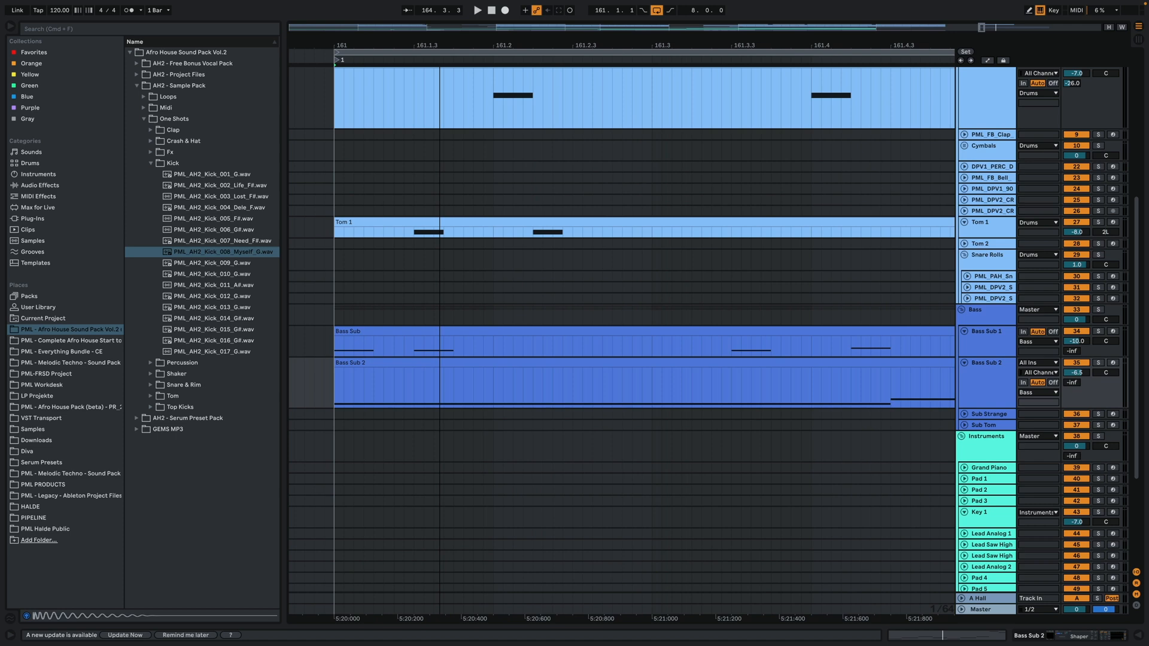
{"action": "scroll", "coordinate": [509, 160], "scroll_direction": "up", "scroll_amount": 3}
{"action": "scroll", "coordinate": [552, 197], "scroll_direction": "up", "scroll_amount": 4}
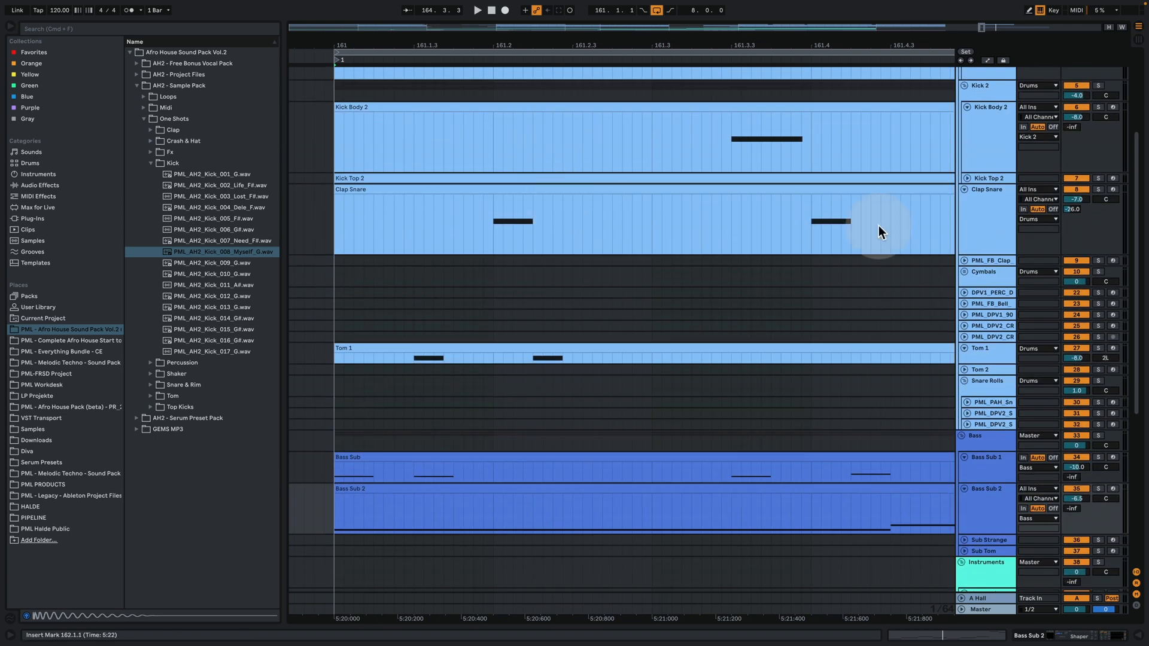
{"action": "left_click", "coordinate": [966, 177]}
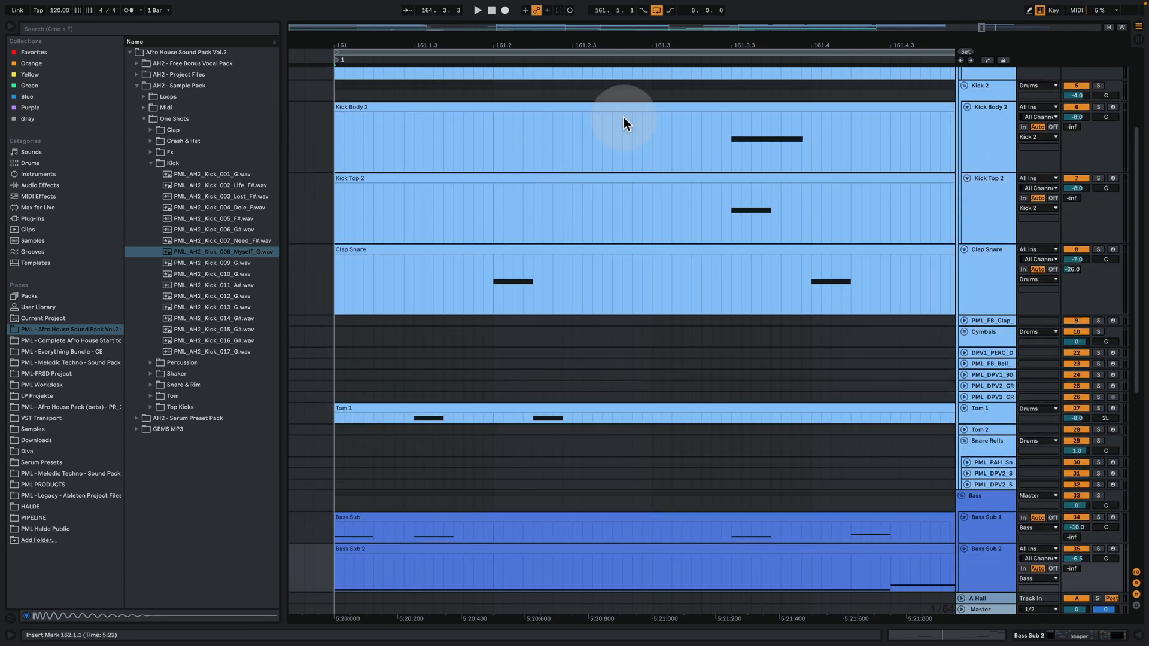
{"action": "left_click_drag", "start_coordinate": [626, 47], "coordinate": [602, 37]}
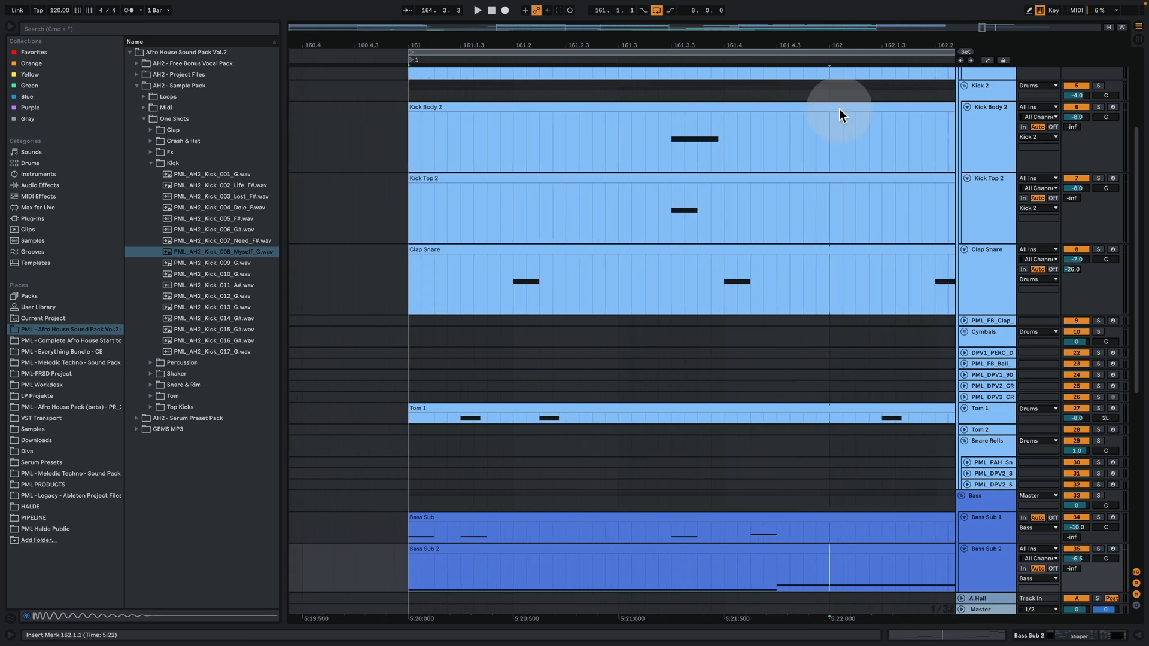
Fold Kick Top 2 in the Kick 2 group, keep Kick Body 2 unfolded, and shrink the Kick Top 1 clip's track and Clap Snare
{"action": "left_click", "coordinate": [967, 108]}
{"action": "left_click", "coordinate": [968, 119]}
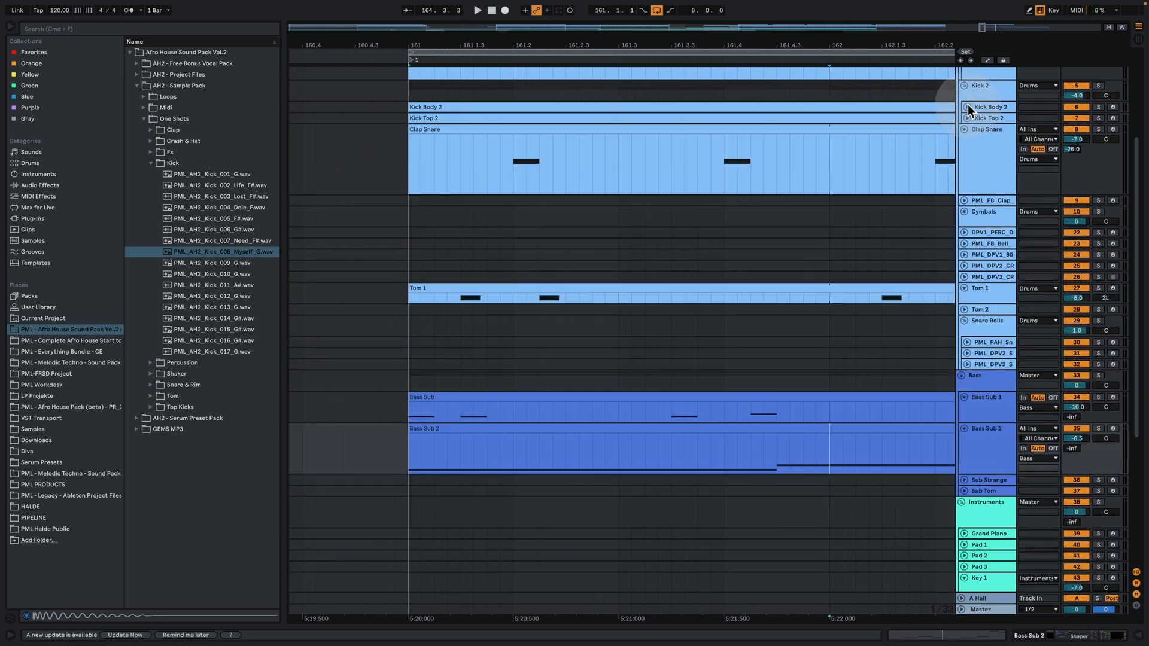
{"action": "left_click", "coordinate": [967, 106]}
{"action": "scroll", "coordinate": [709, 242], "scroll_direction": "up", "scroll_amount": 1}
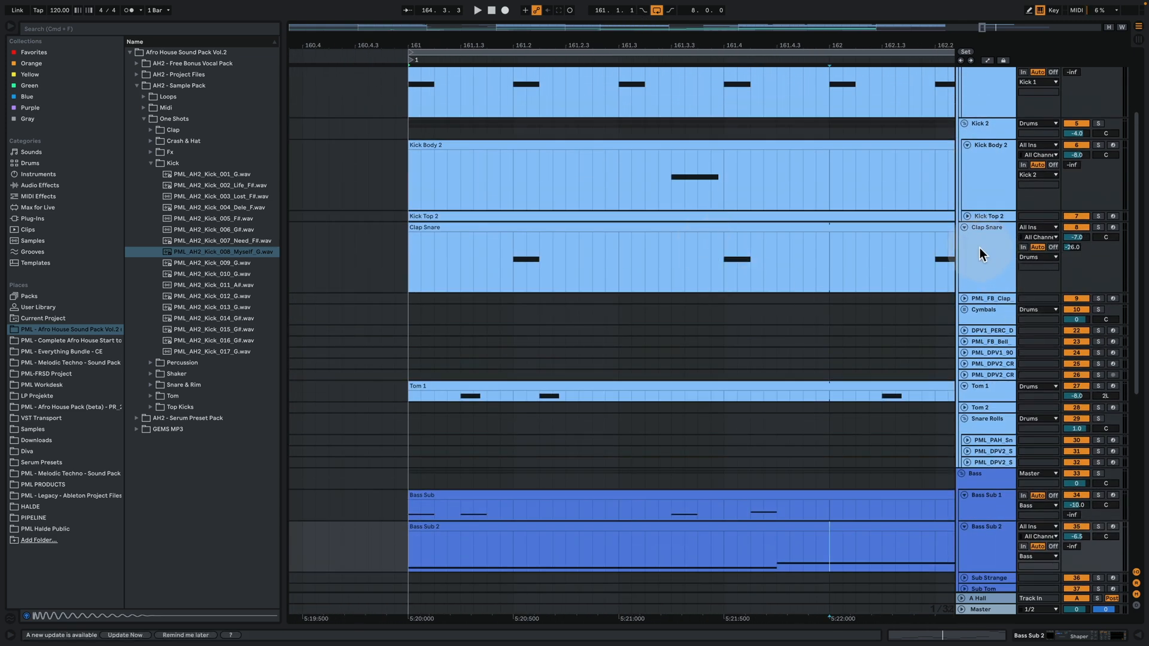
{"action": "scroll", "coordinate": [477, 401], "scroll_direction": "up", "scroll_amount": 2}
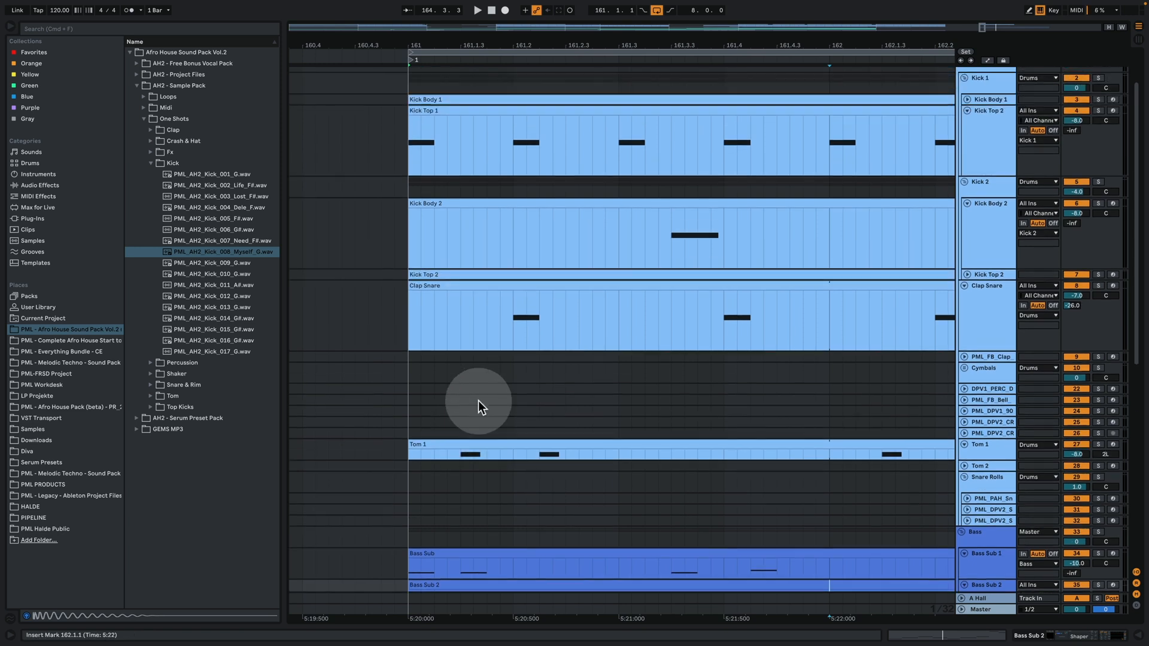
{"action": "scroll", "coordinate": [478, 397], "scroll_direction": "down", "scroll_amount": 1}
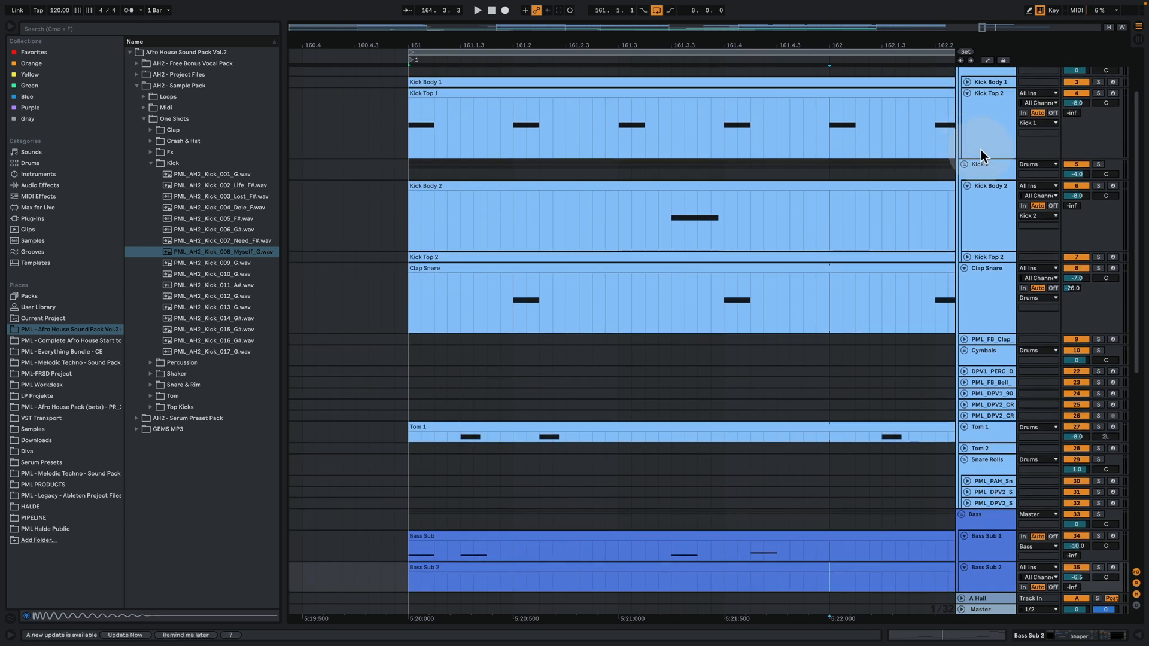
{"action": "left_click_drag", "start_coordinate": [985, 158], "coordinate": [984, 127]}
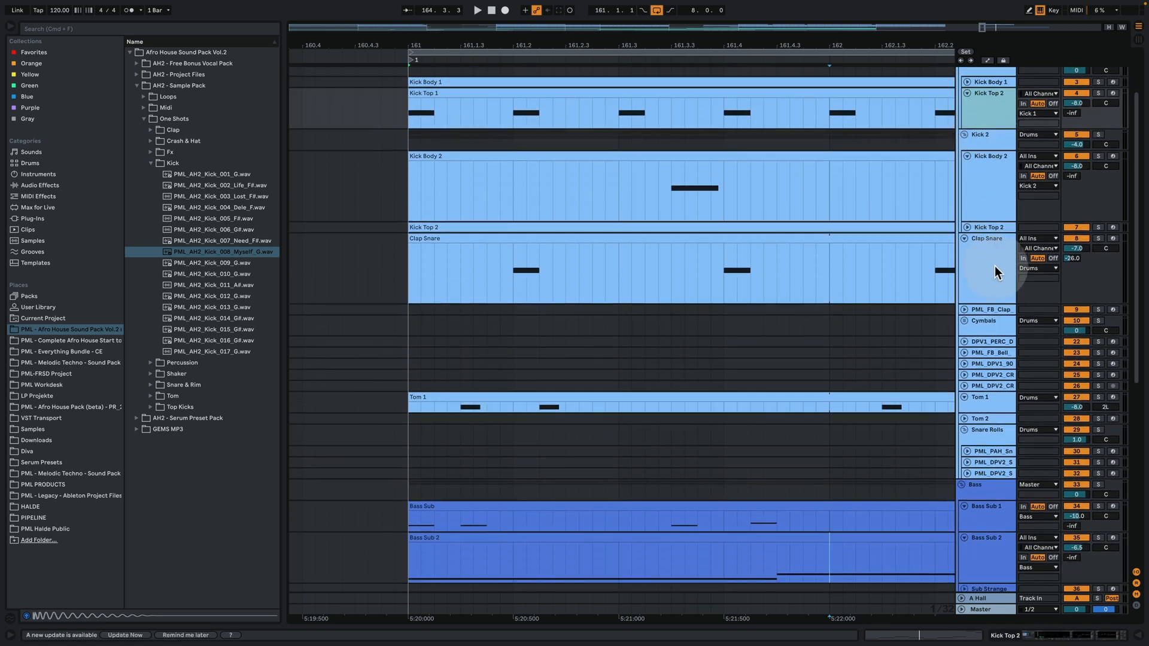
{"action": "left_click_drag", "start_coordinate": [997, 304], "coordinate": [996, 285]}
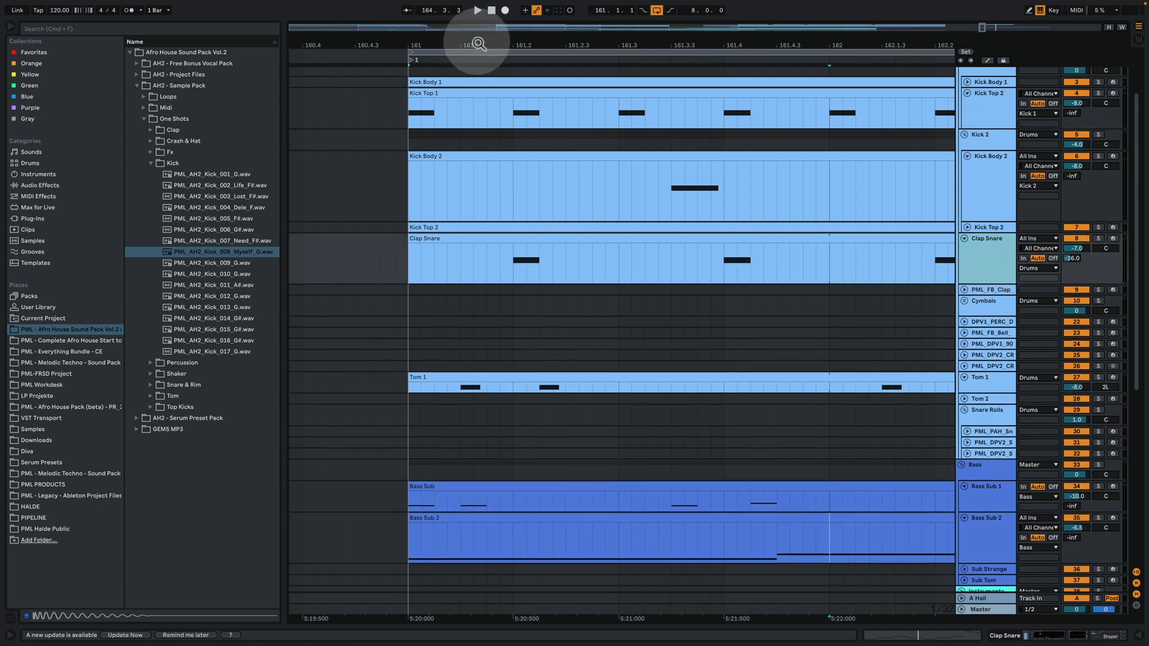
Play the drums and both basses together from bar 161 with several bars in view
{"action": "left_click_drag", "start_coordinate": [478, 45], "coordinate": [330, 44]}
{"action": "left_click", "coordinate": [315, 172]}
{"action": "key", "text": "space"}
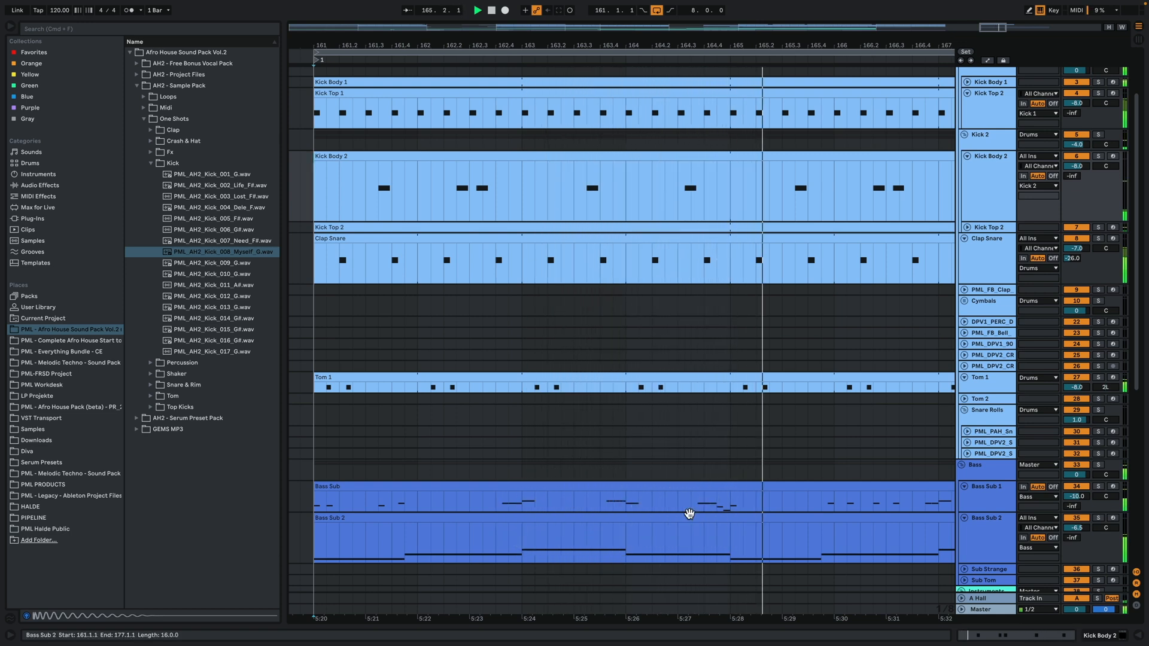
{"action": "key", "text": "space"}
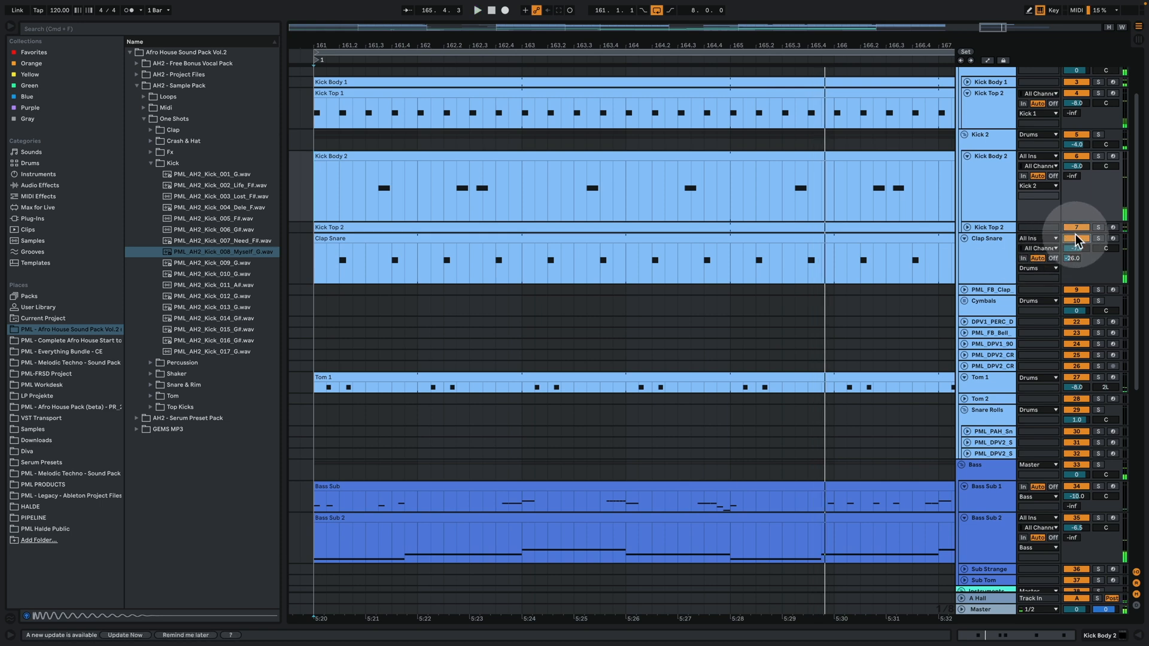
Deactivate and fold the Clap Snare track, and play the loop without it from bar 161
{"action": "left_click", "coordinate": [1076, 238]}
{"action": "left_click", "coordinate": [965, 239]}
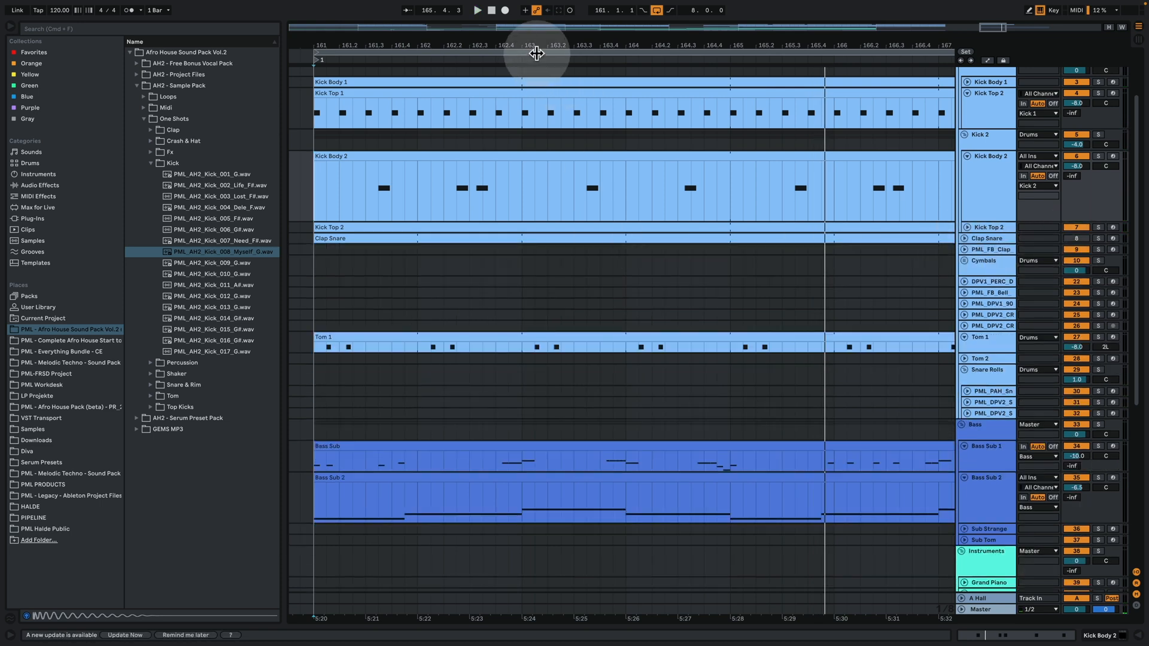
{"action": "left_click_drag", "start_coordinate": [535, 45], "coordinate": [457, 38]}
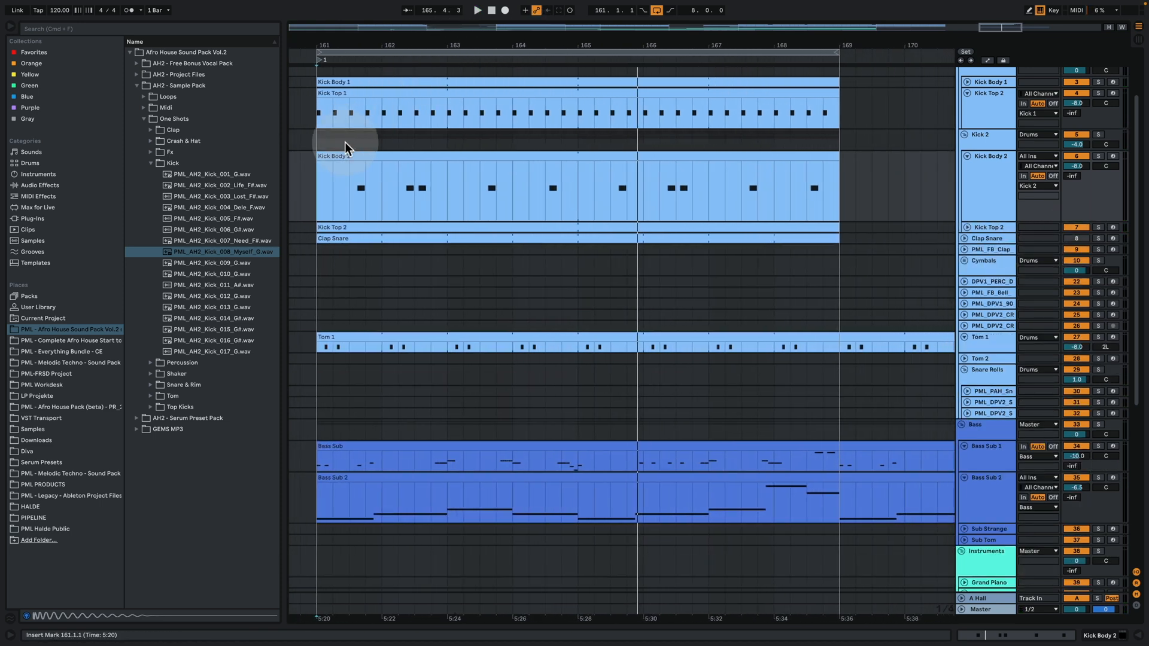
{"action": "key", "text": "space"}
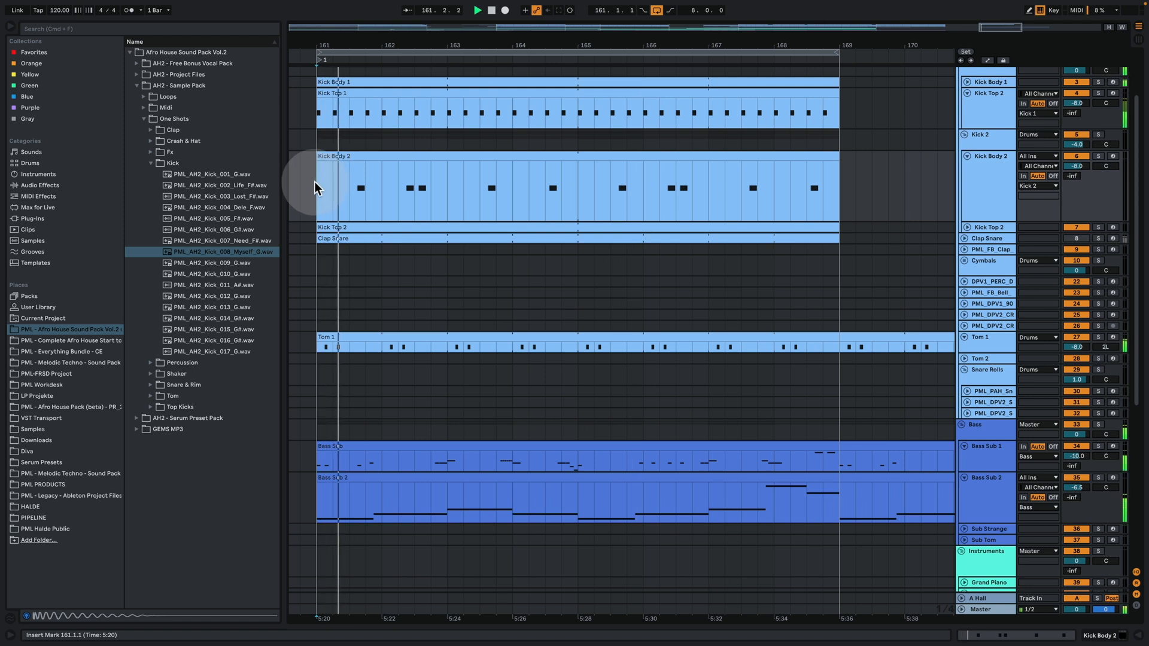
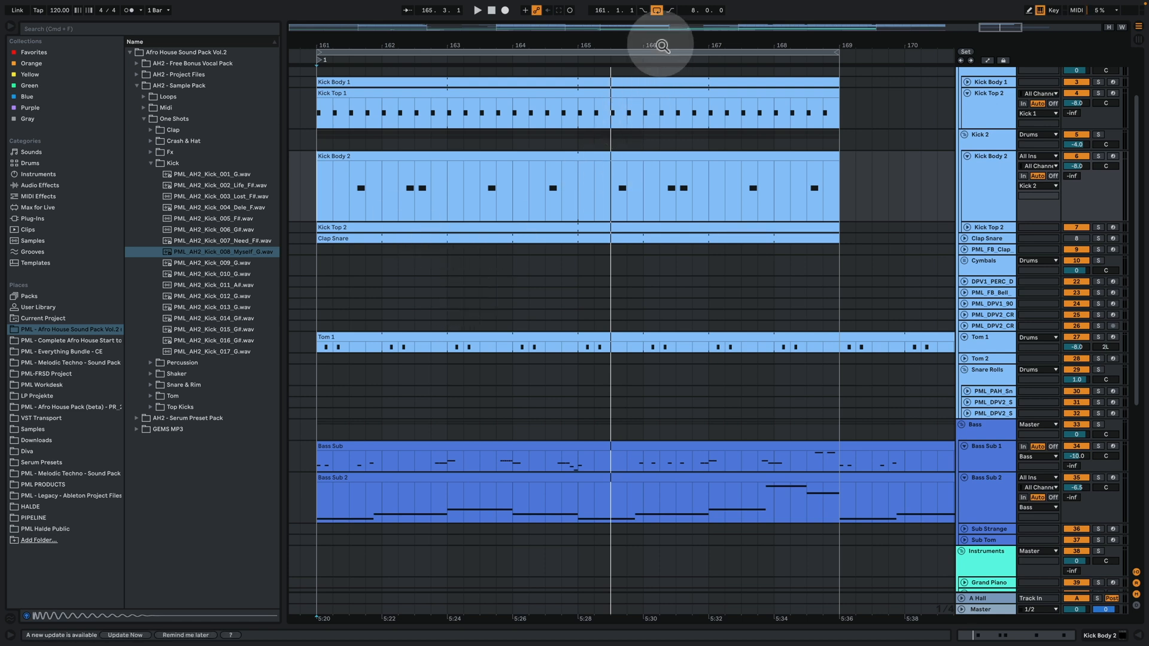
Mark the Kick Body 2 note at 163.3.3, the Bass Sub note at 163.4.1 and the Tom 1 hits at 164.1.3 to compare their timing
{"action": "left_click_drag", "start_coordinate": [659, 45], "coordinate": [659, 167]}
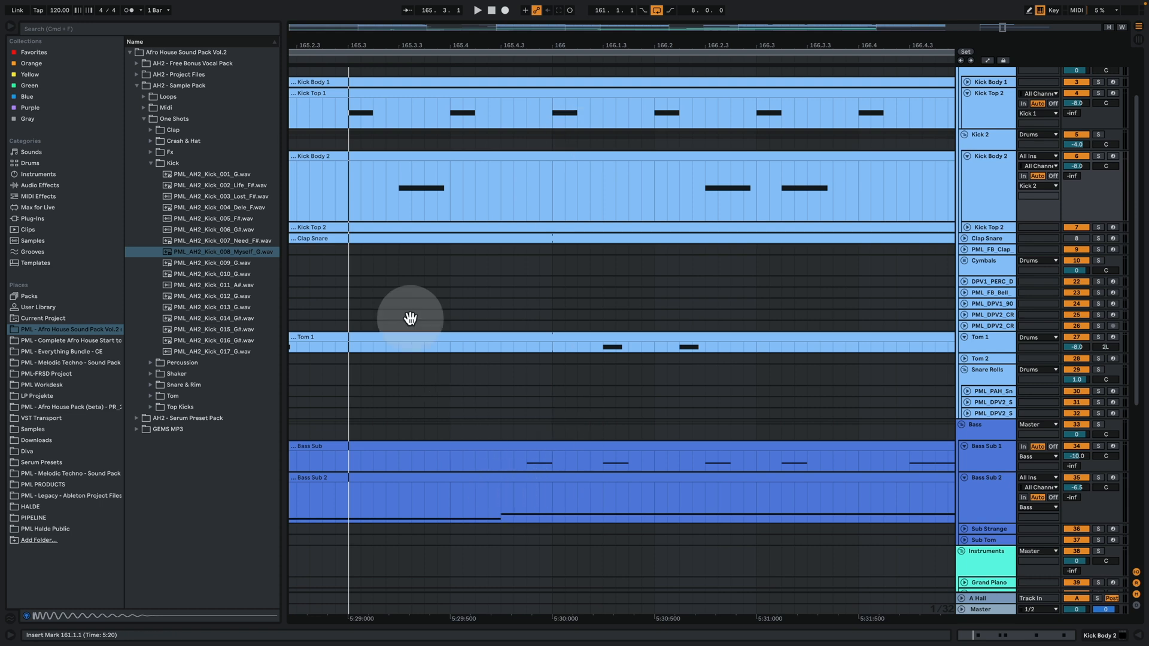
{"action": "left_click_drag", "start_coordinate": [462, 47], "coordinate": [642, 3]}
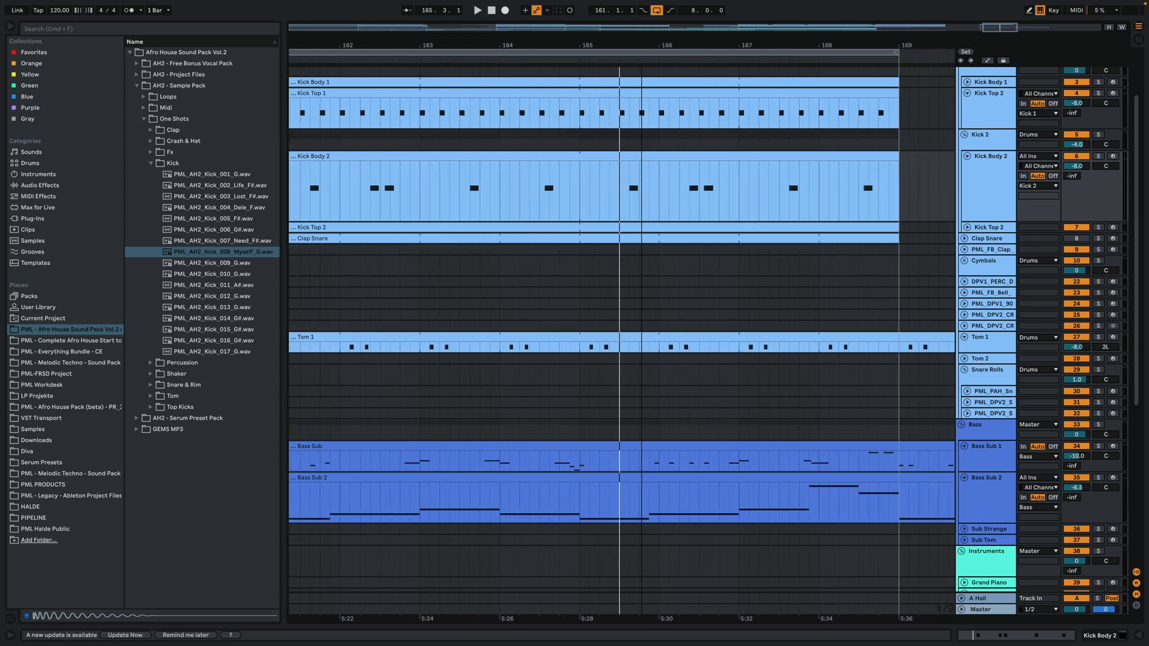
{"action": "left_click", "coordinate": [472, 199]}
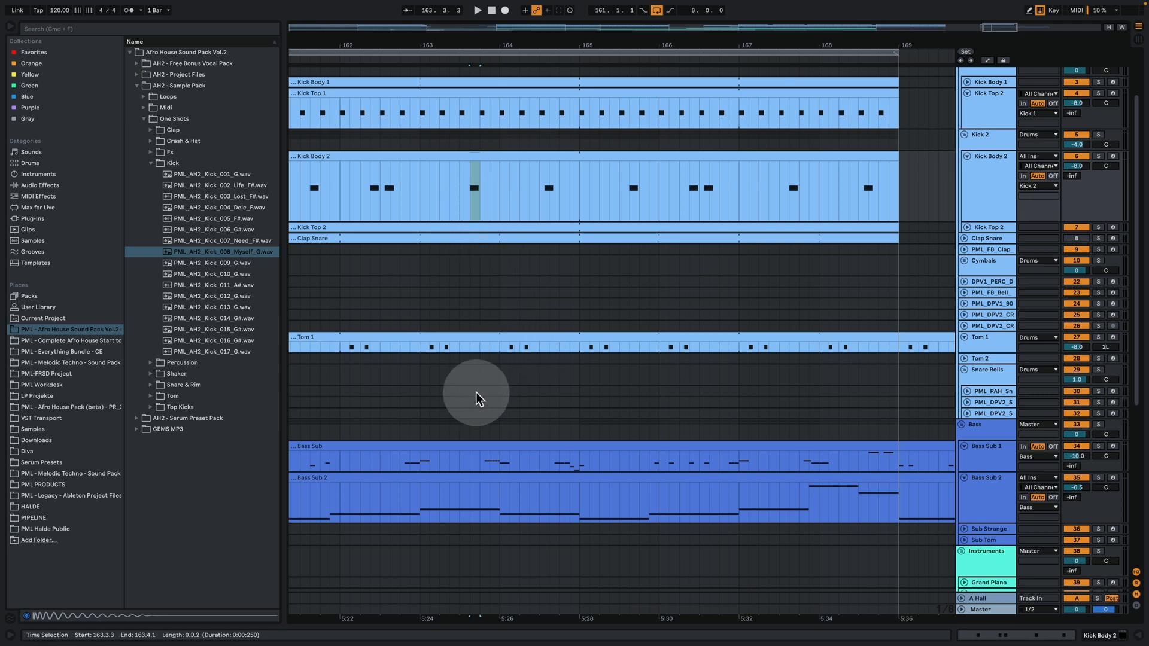
{"action": "left_click", "coordinate": [487, 466]}
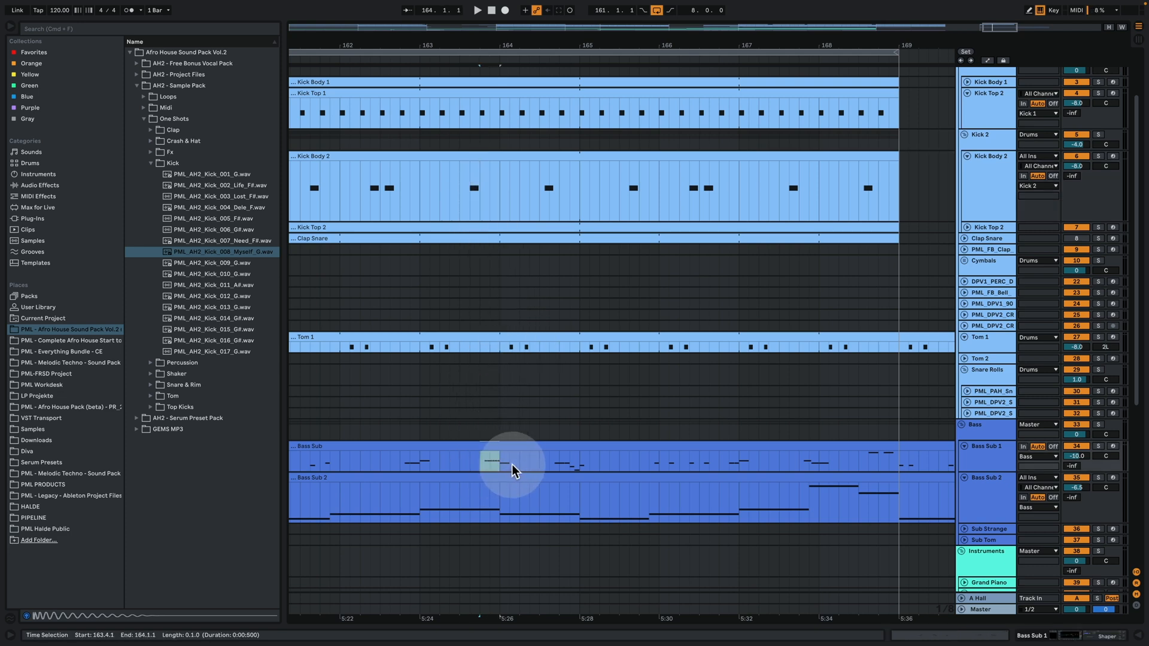
{"action": "left_click_drag", "start_coordinate": [510, 350], "coordinate": [530, 352]}
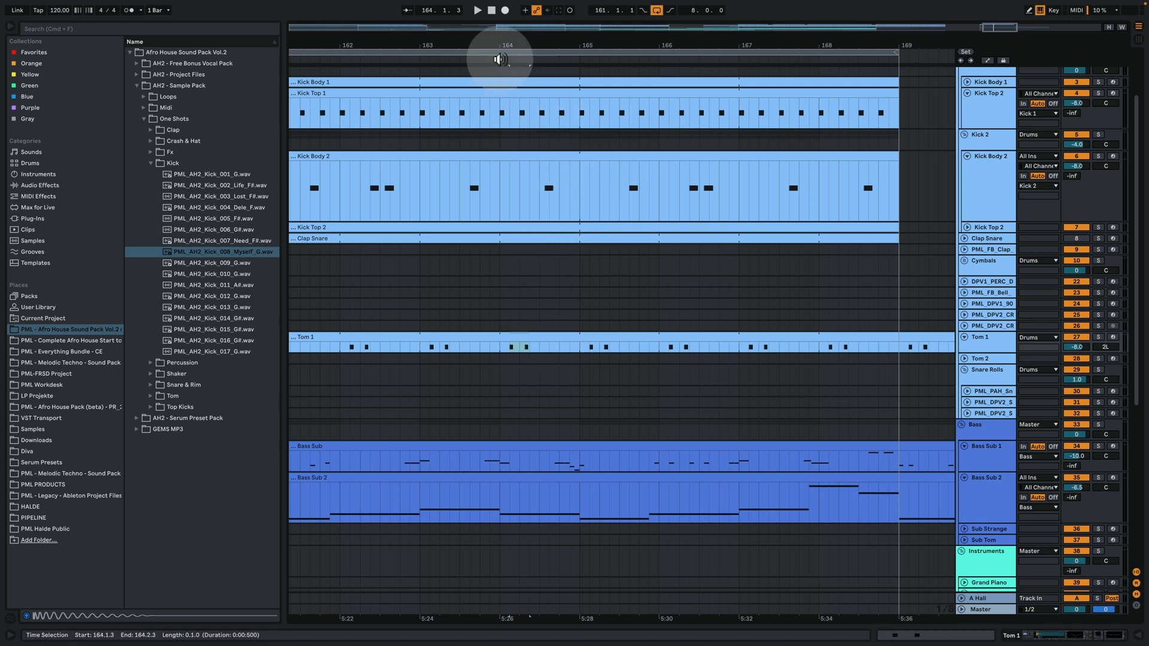
Play the kicks, toms and basses again from bar 161 to hear how their notes alternate
{"action": "left_click_drag", "start_coordinate": [495, 51], "coordinate": [495, 51]}
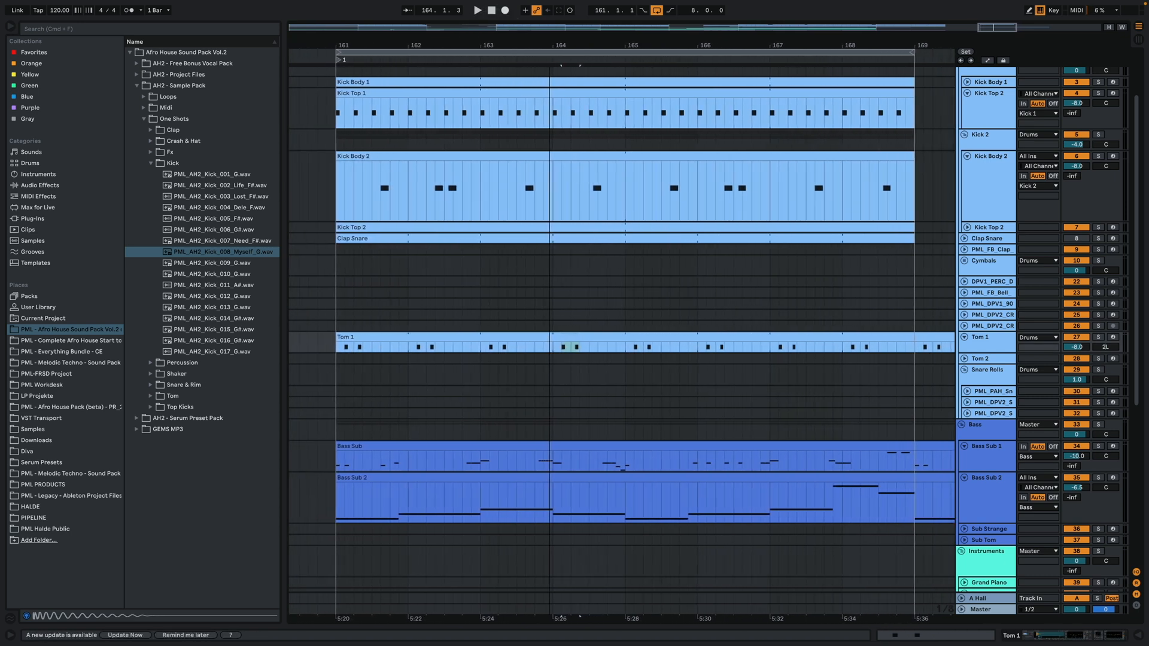
{"action": "left_click", "coordinate": [338, 189]}
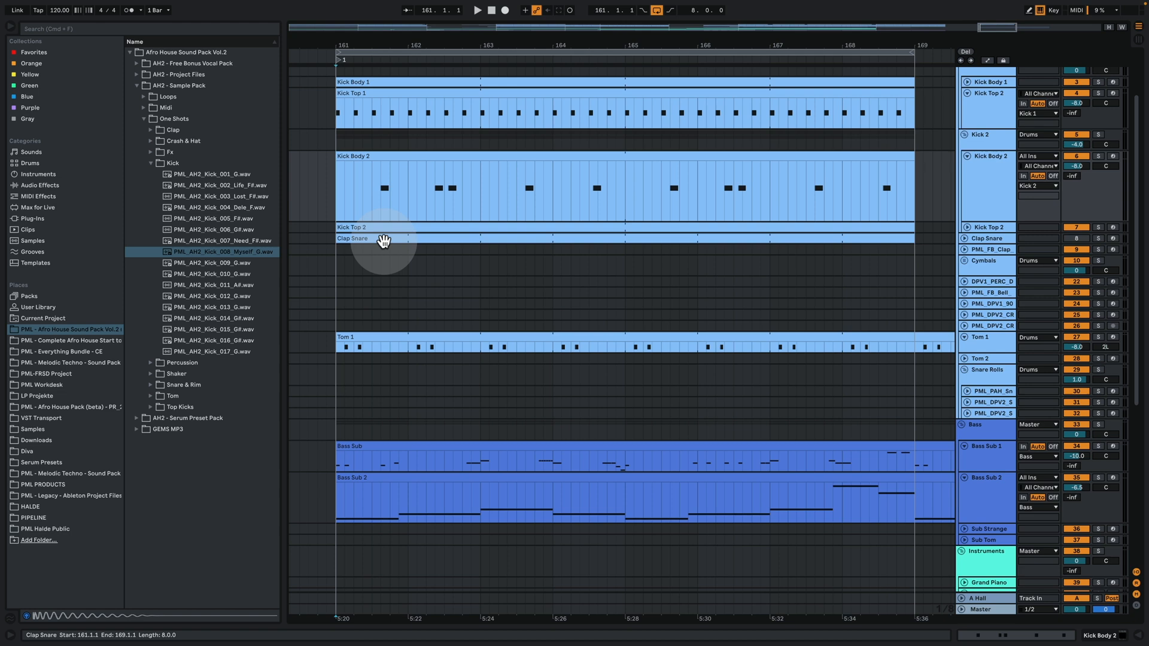
{"action": "key", "text": "space"}
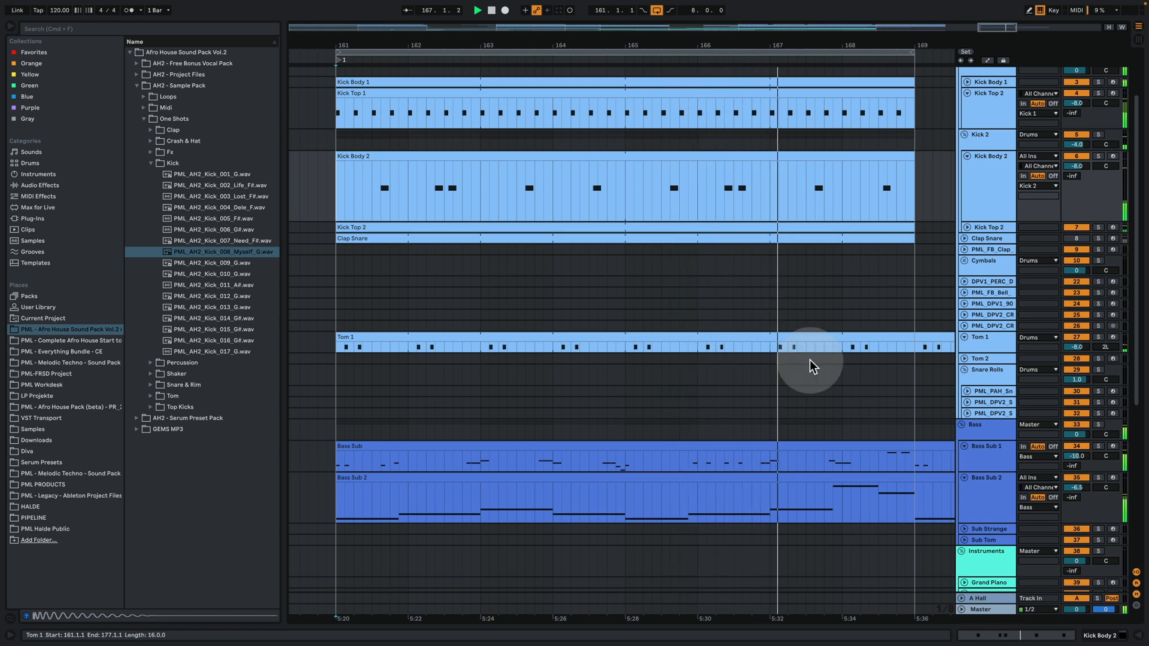
Open the Bass group's effects chain, examine its Kick 1 and Kick 2 Sidechain compressors and hide the chain again
{"action": "double_click", "coordinate": [978, 431]}
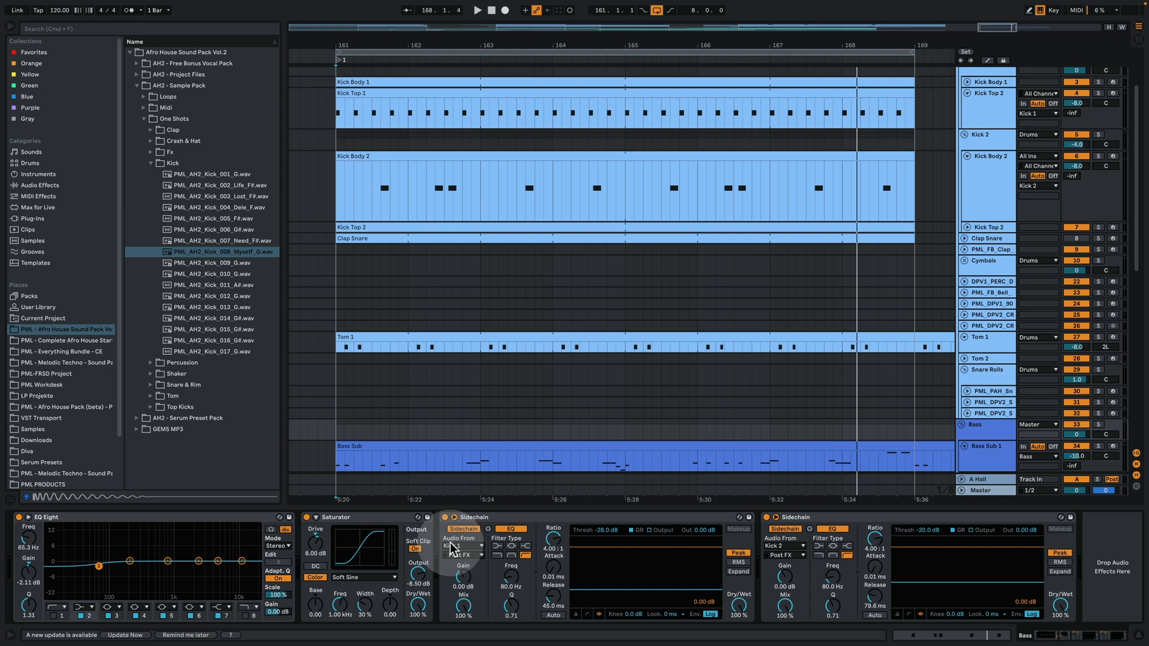
{"action": "scroll", "coordinate": [1012, 108], "scroll_direction": "up", "scroll_amount": 1}
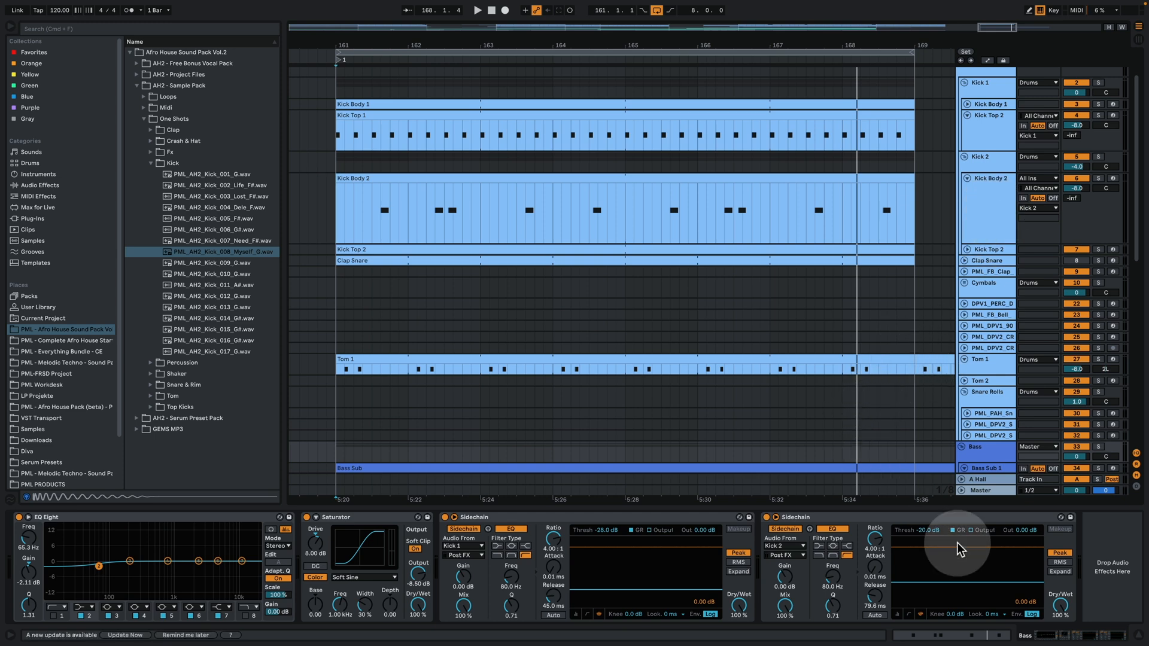
{"action": "left_click", "coordinate": [1138, 635]}
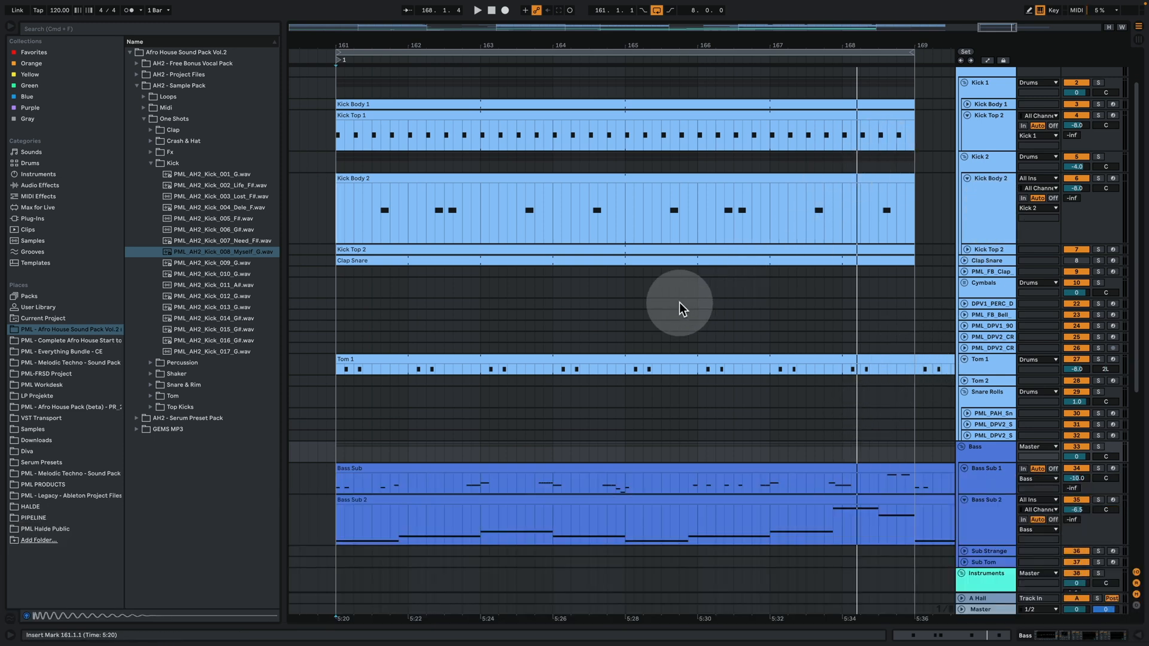
{"action": "scroll", "coordinate": [680, 304], "scroll_direction": "down", "scroll_amount": 4}
{"action": "scroll", "coordinate": [857, 431], "scroll_direction": "down", "scroll_amount": 1}
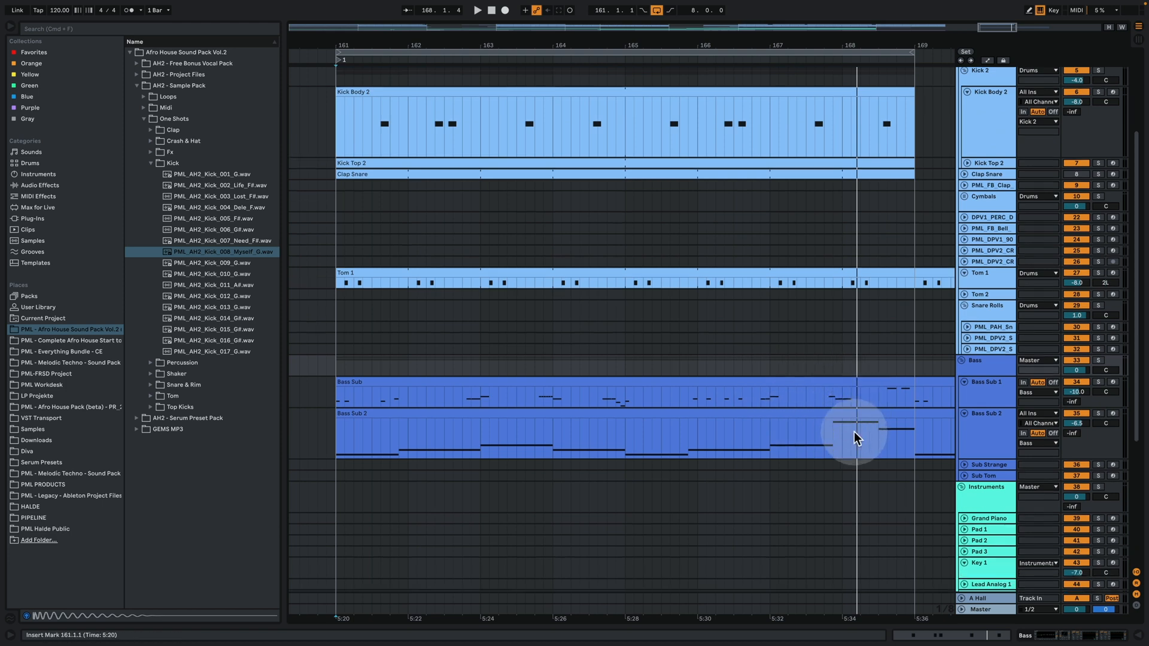
Unfold the Grand Piano track, copy its clip to bars 161–177 and play the loop with it
{"action": "left_click_drag", "start_coordinate": [597, 44], "coordinate": [586, 65]}
{"action": "left_click", "coordinate": [658, 147]}
{"action": "scroll", "coordinate": [621, 291], "scroll_direction": "up", "scroll_amount": 7}
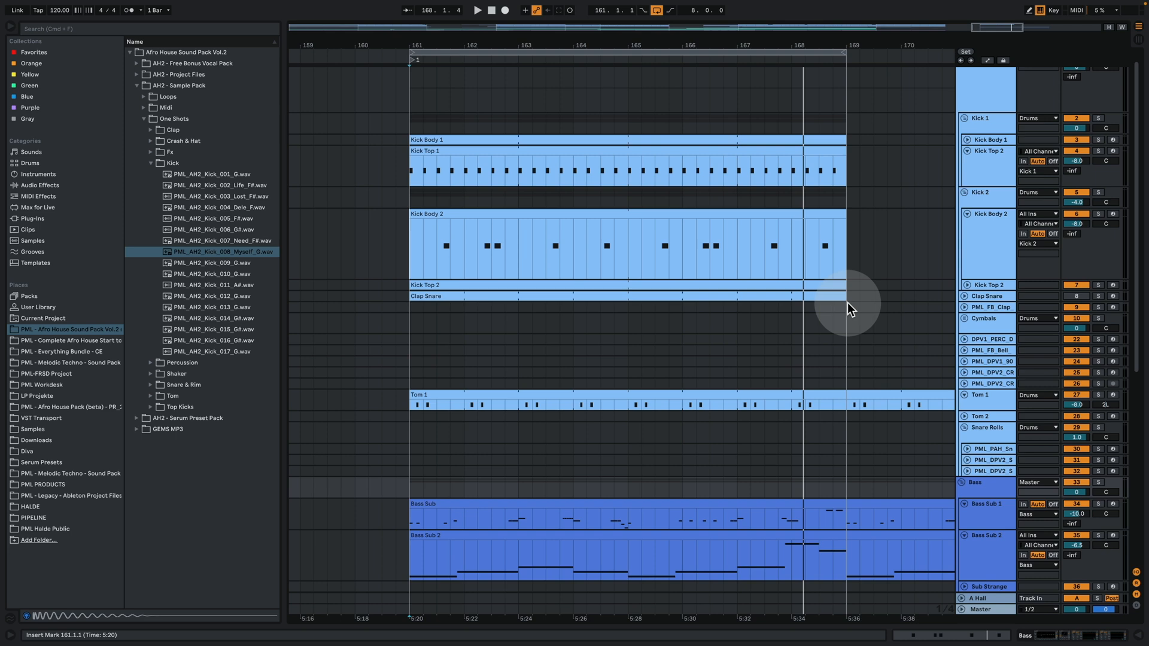
{"action": "scroll", "coordinate": [929, 422], "scroll_direction": "down", "scroll_amount": 4}
{"action": "scroll", "coordinate": [929, 422], "scroll_direction": "down", "scroll_amount": 11}
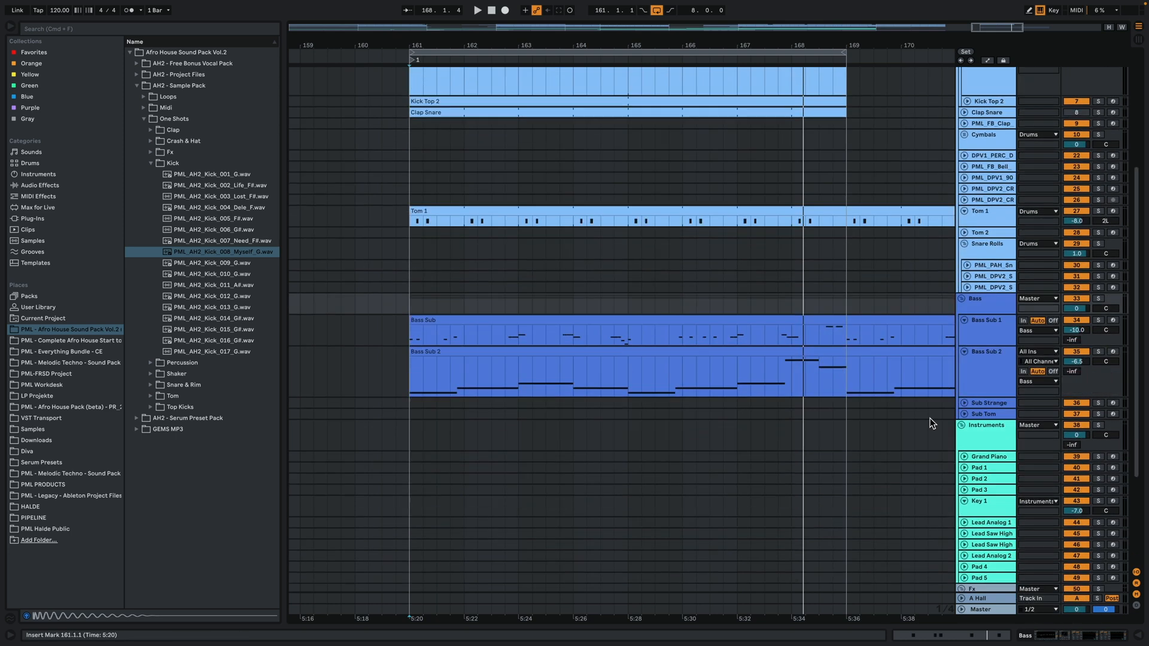
{"action": "left_click_drag", "start_coordinate": [710, 56], "coordinate": [764, 84]}
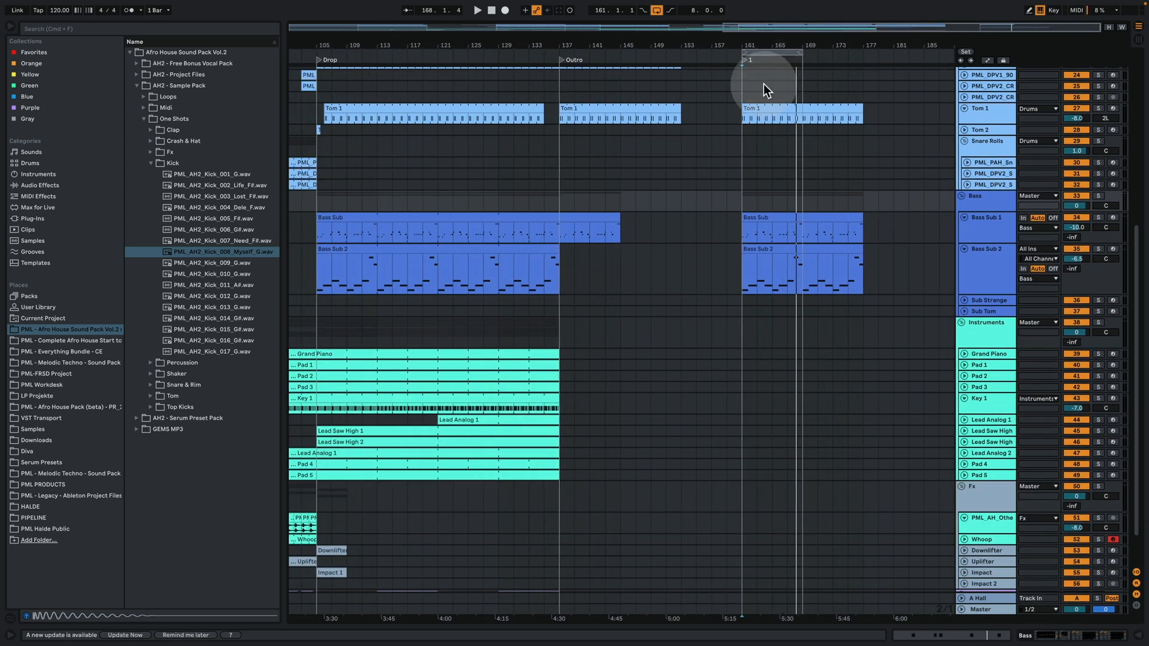
{"action": "left_click", "coordinate": [965, 353]}
{"action": "left_click_drag", "start_coordinate": [342, 379], "coordinate": [864, 358]}
{"action": "key", "text": "space"}
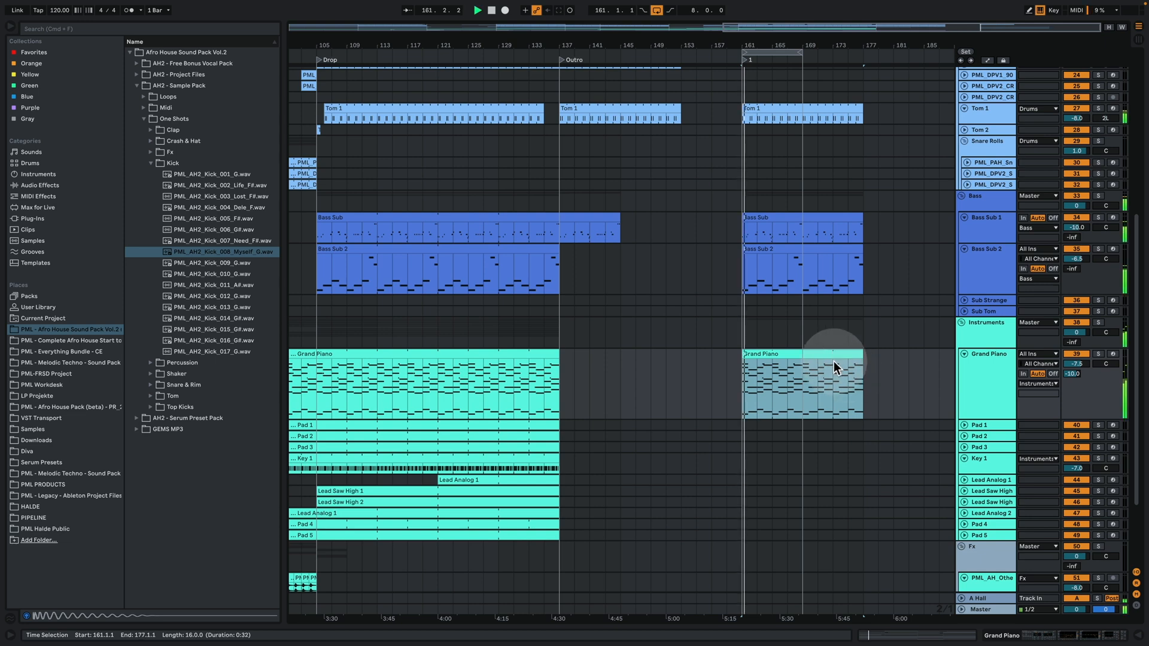
Open the copied Grand Piano clip in an enlarged piano roll and stop playback
{"action": "double_click", "coordinate": [797, 357]}
{"action": "left_click", "coordinate": [475, 387]}
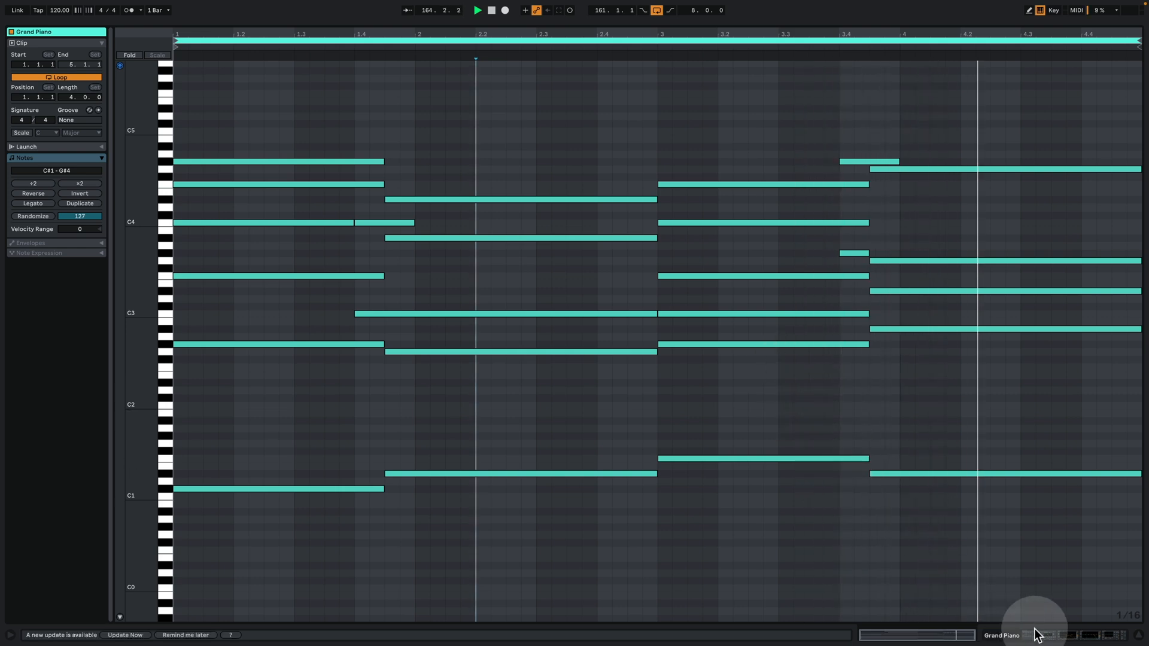
{"action": "left_click", "coordinate": [475, 283]}
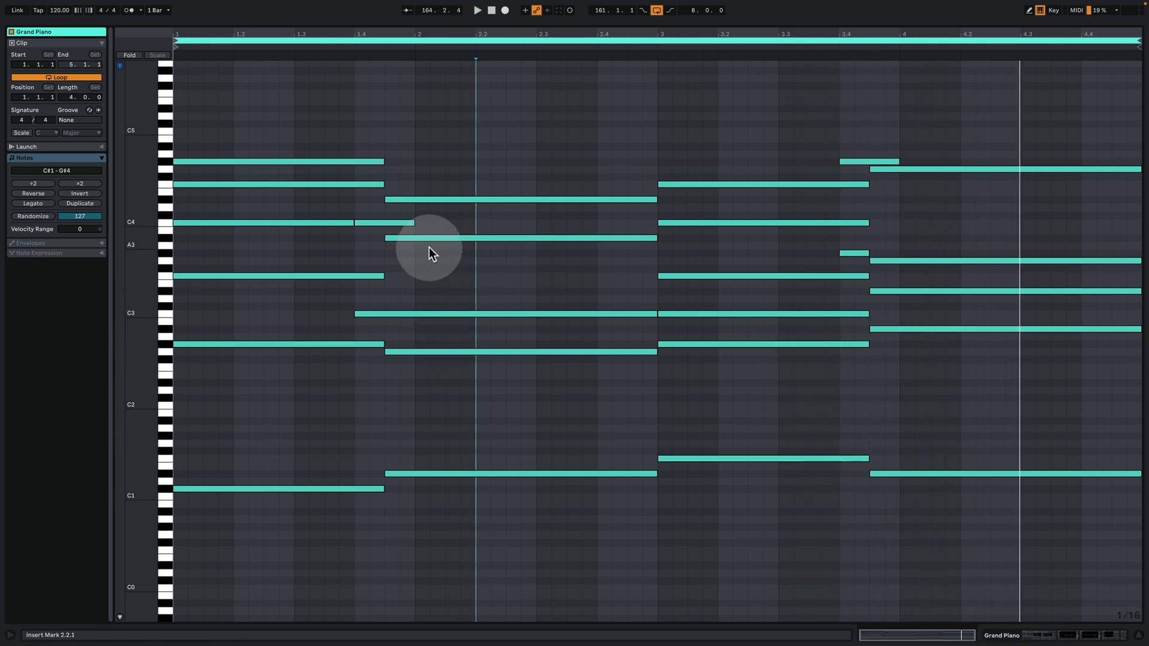
Mark the first chord's upper notes, the short C4 at 1.4 and the early C3 leading into the second chord
{"action": "left_click_drag", "start_coordinate": [177, 98], "coordinate": [383, 110]}
{"action": "left_click", "coordinate": [415, 114]}
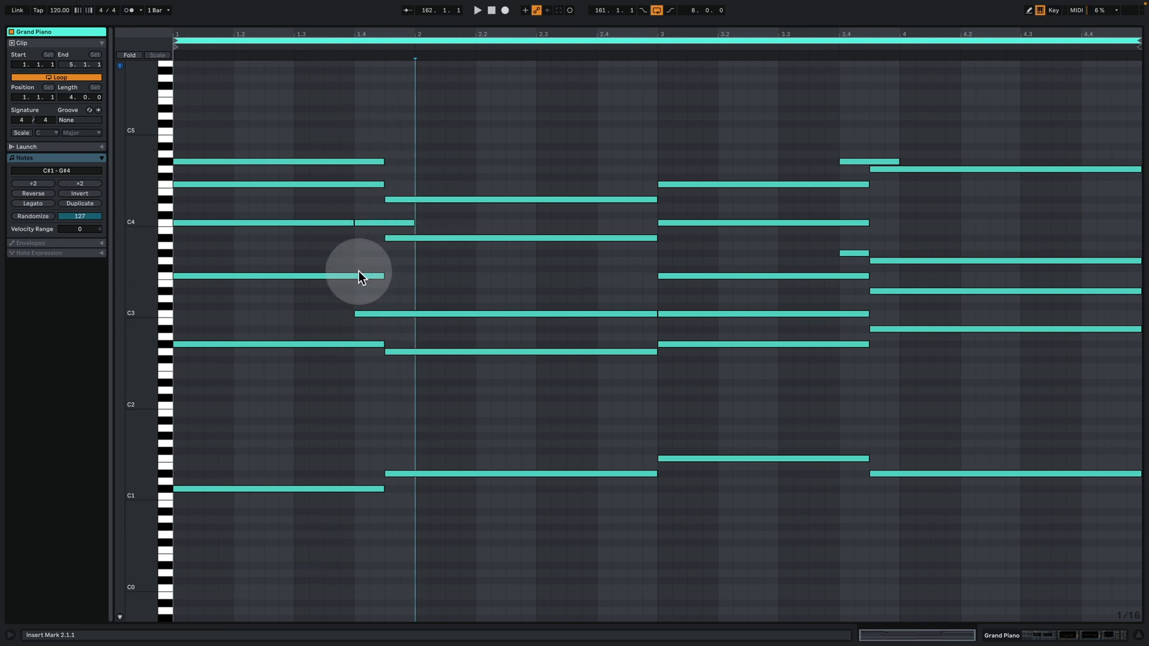
{"action": "left_click_drag", "start_coordinate": [353, 114], "coordinate": [343, 300]}
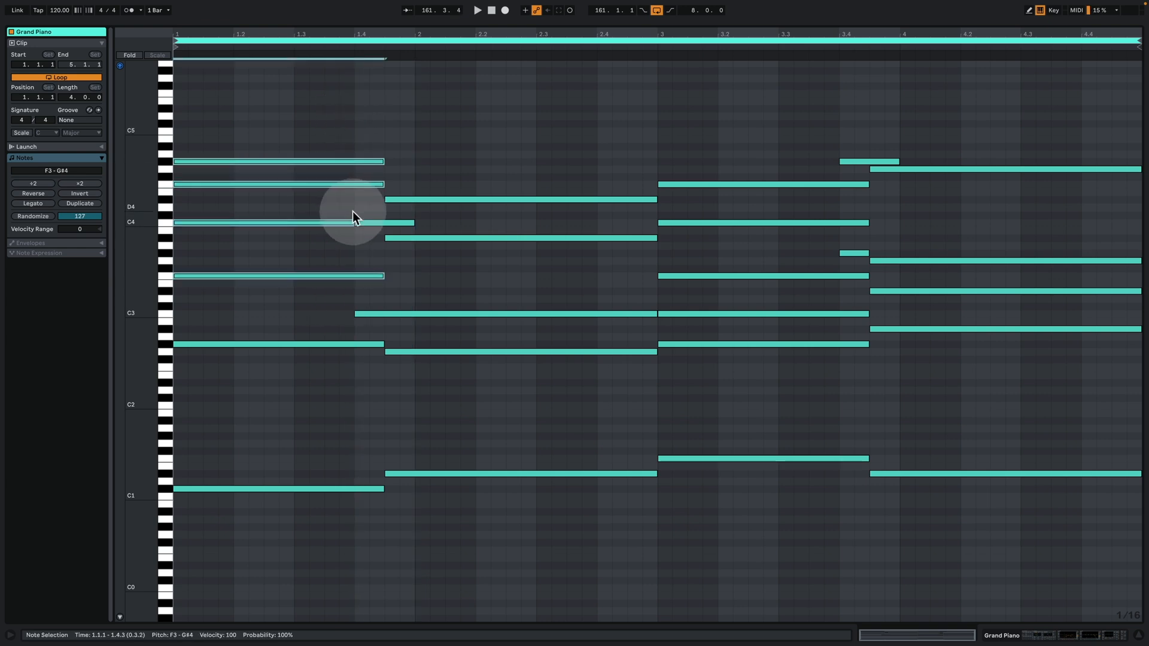
{"action": "left_click", "coordinate": [365, 224]}
{"action": "left_click", "coordinate": [376, 314]}
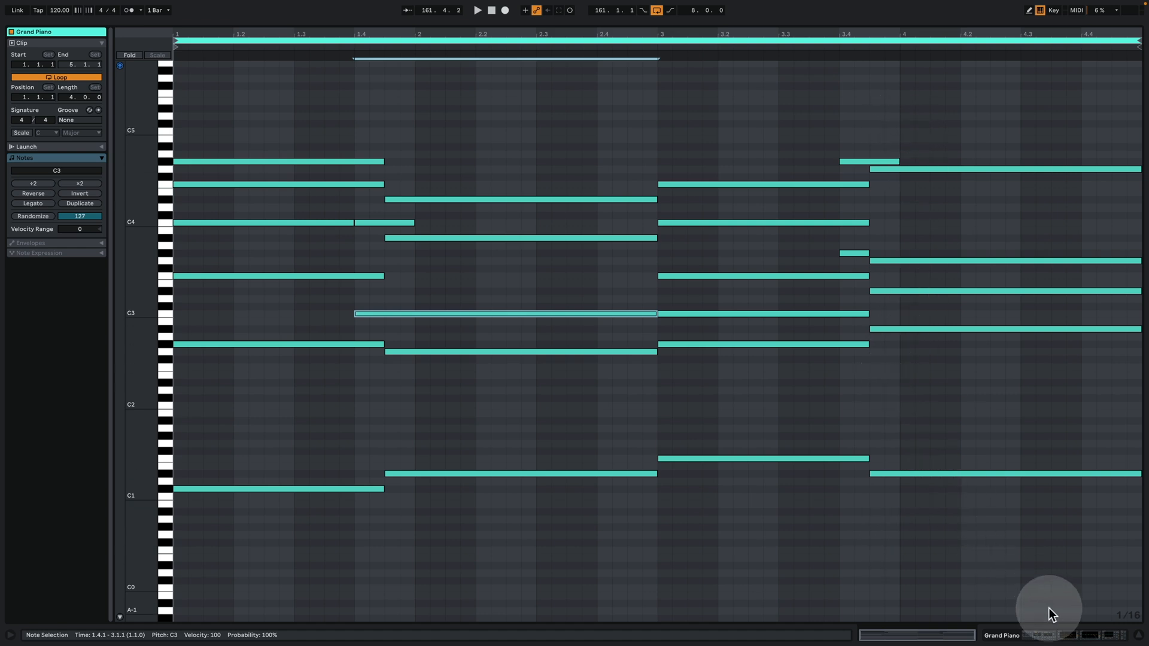
Enlarge the Grand Piano notes until their names show, play the clip and set its scale to F Minor
{"action": "left_click_drag", "start_coordinate": [149, 334], "coordinate": [173, 338]}
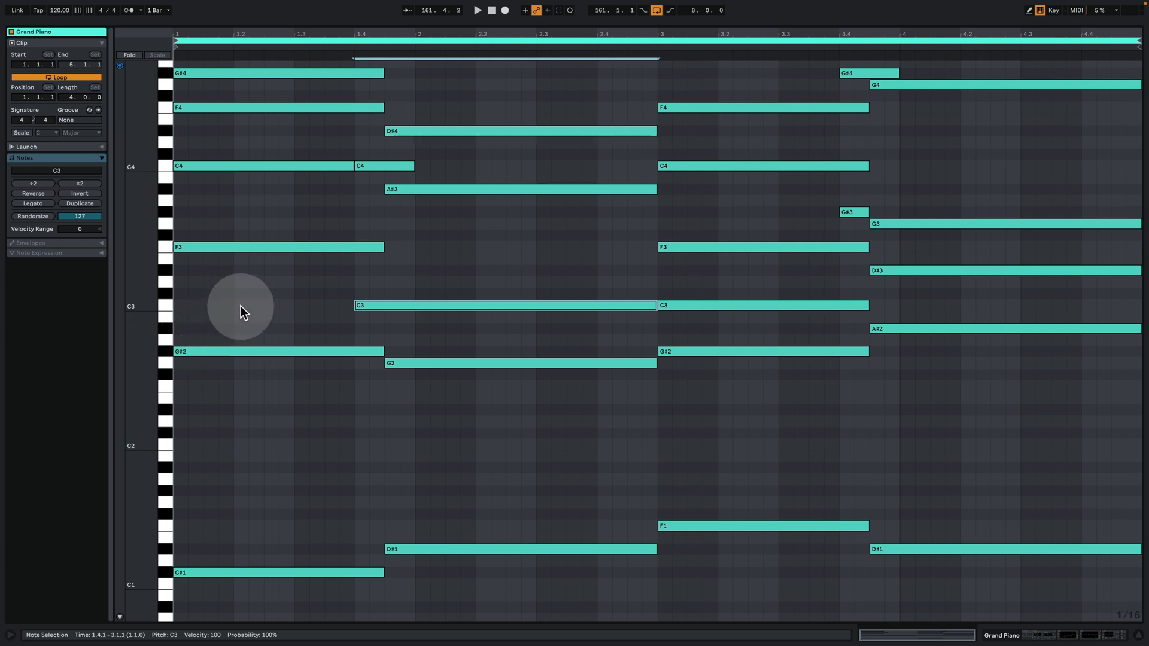
{"action": "key", "text": "space"}
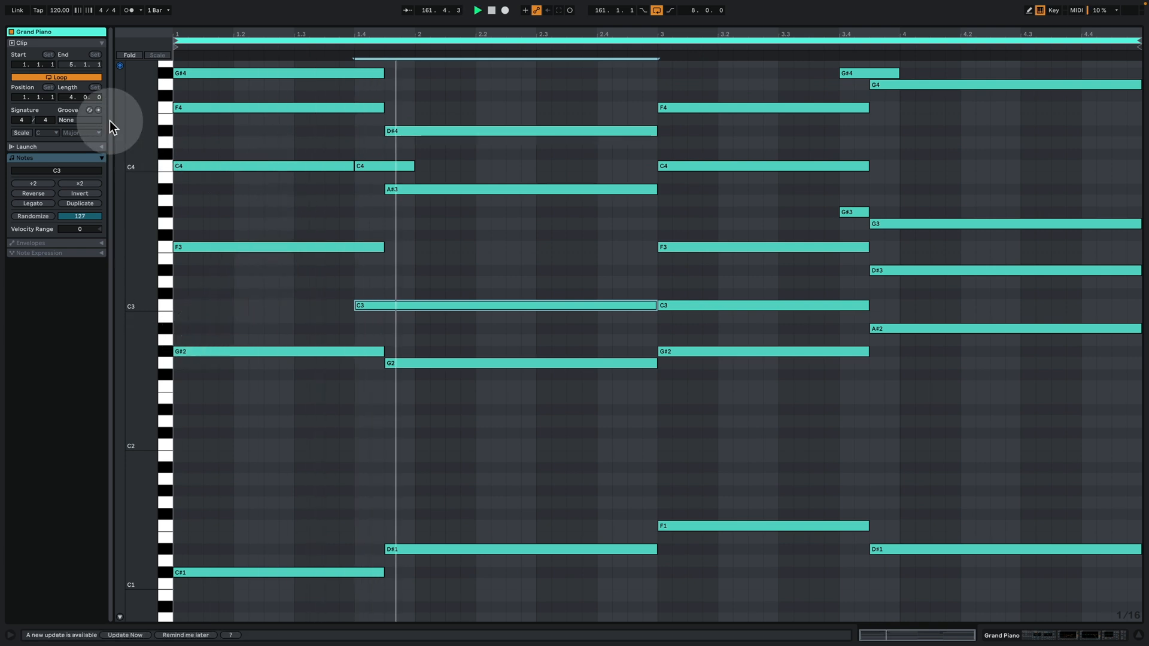
{"action": "left_click", "coordinate": [21, 132]}
{"action": "left_click", "coordinate": [41, 132]}
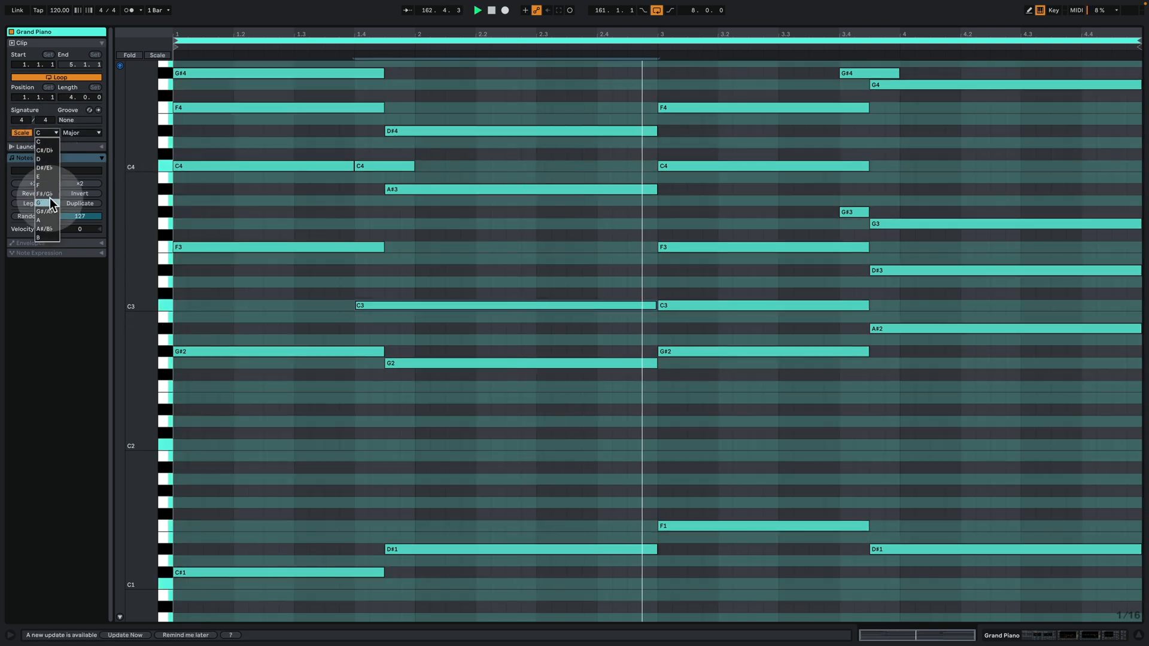
{"action": "left_click", "coordinate": [42, 185]}
{"action": "left_click", "coordinate": [78, 132]}
{"action": "left_click", "coordinate": [86, 148]}
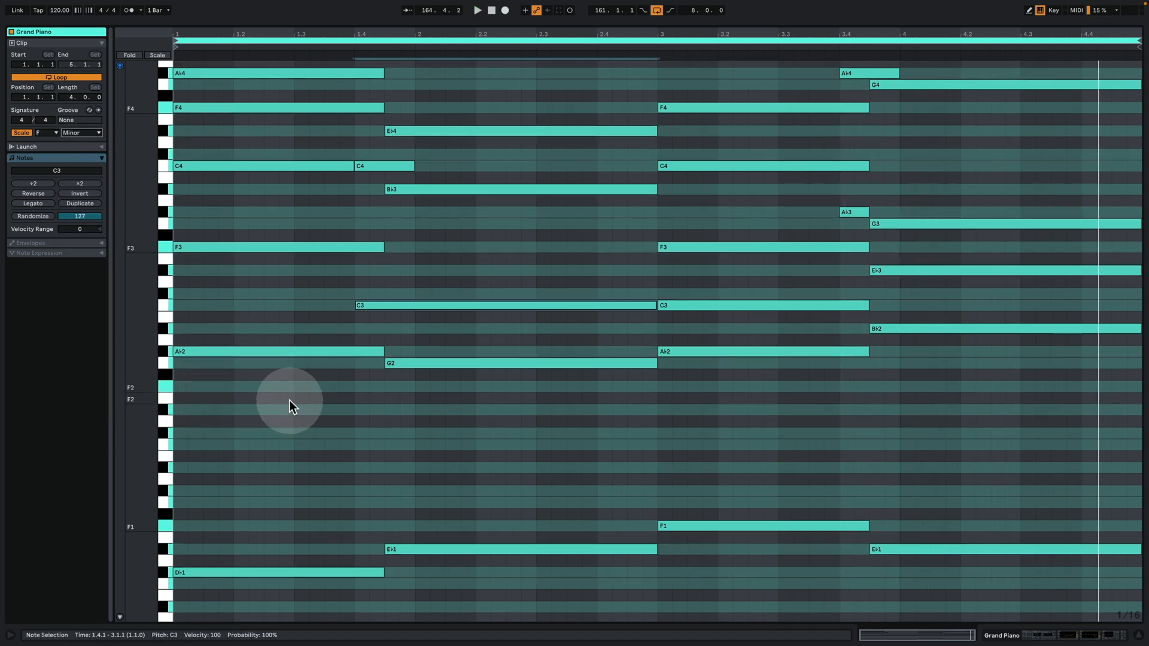
Select the first chord's notes and raise its D♭1 root two octaves to D♭3
{"action": "left_click", "coordinate": [247, 574]}
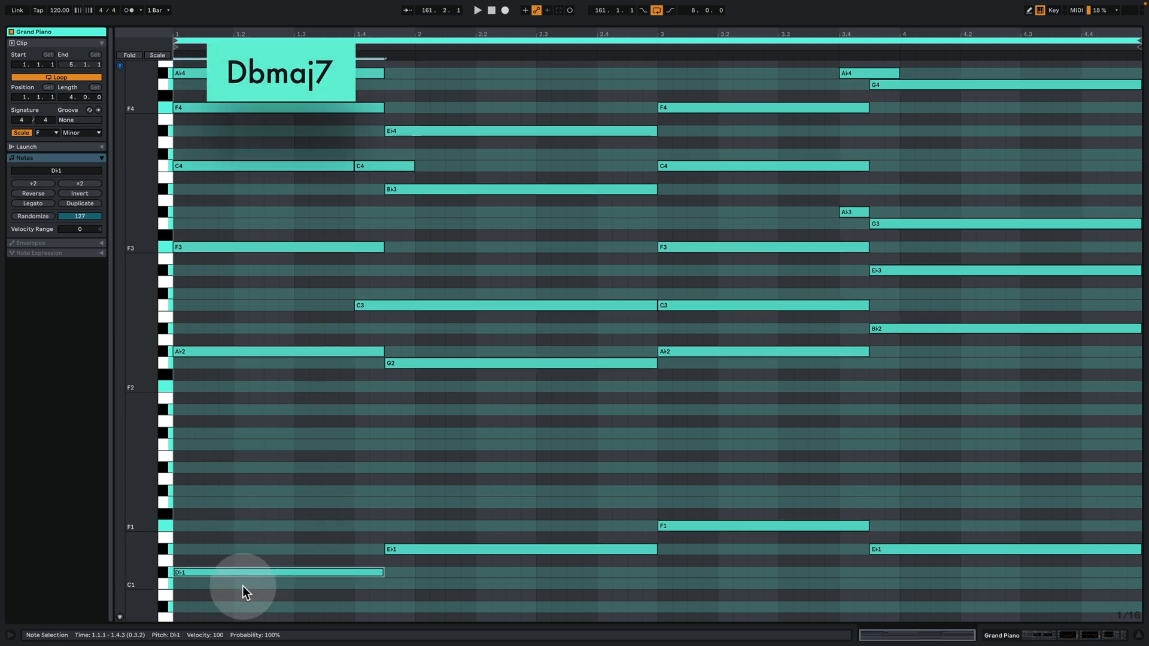
{"action": "left_click_drag", "start_coordinate": [242, 587], "coordinate": [224, 47]}
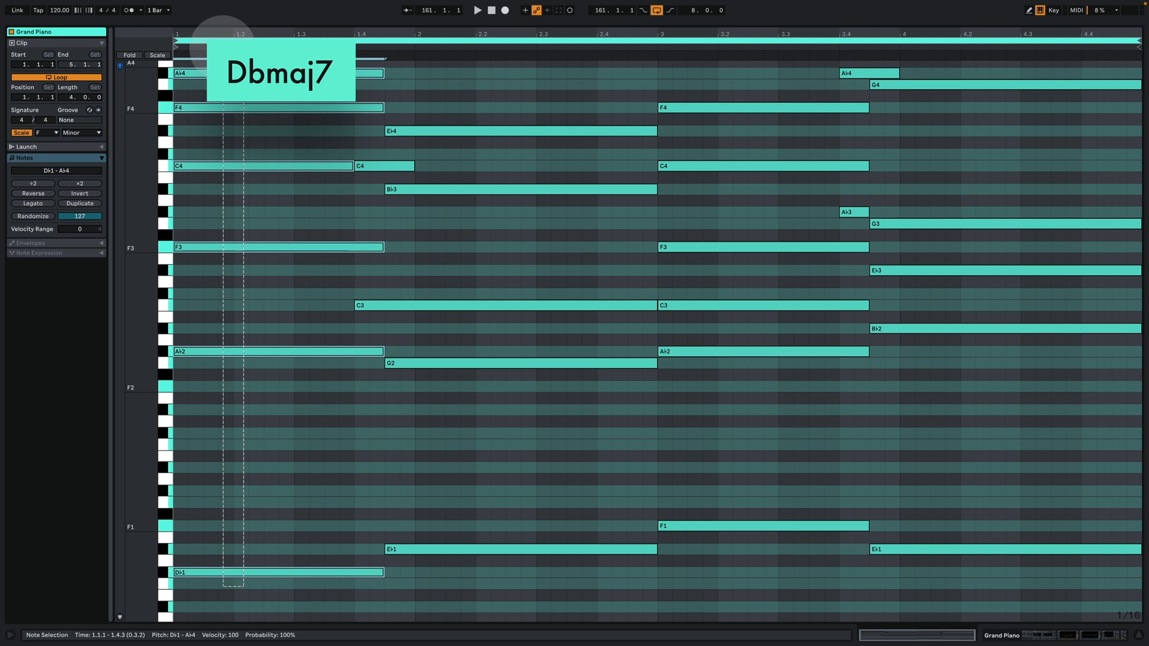
{"action": "left_click_drag", "start_coordinate": [281, 468], "coordinate": [253, 571]}
{"action": "key", "text": "shift+Up"}
{"action": "key", "text": "shift+Up"}
{"action": "key", "text": "shift+Up"}
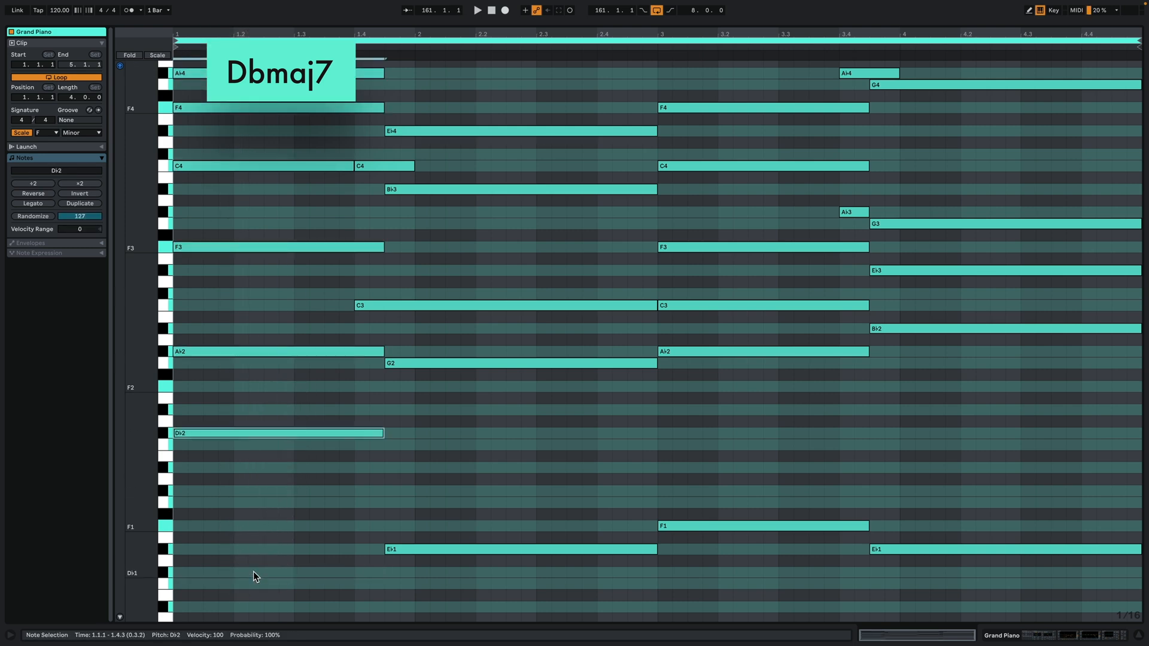
{"action": "key", "text": "shift+Down"}
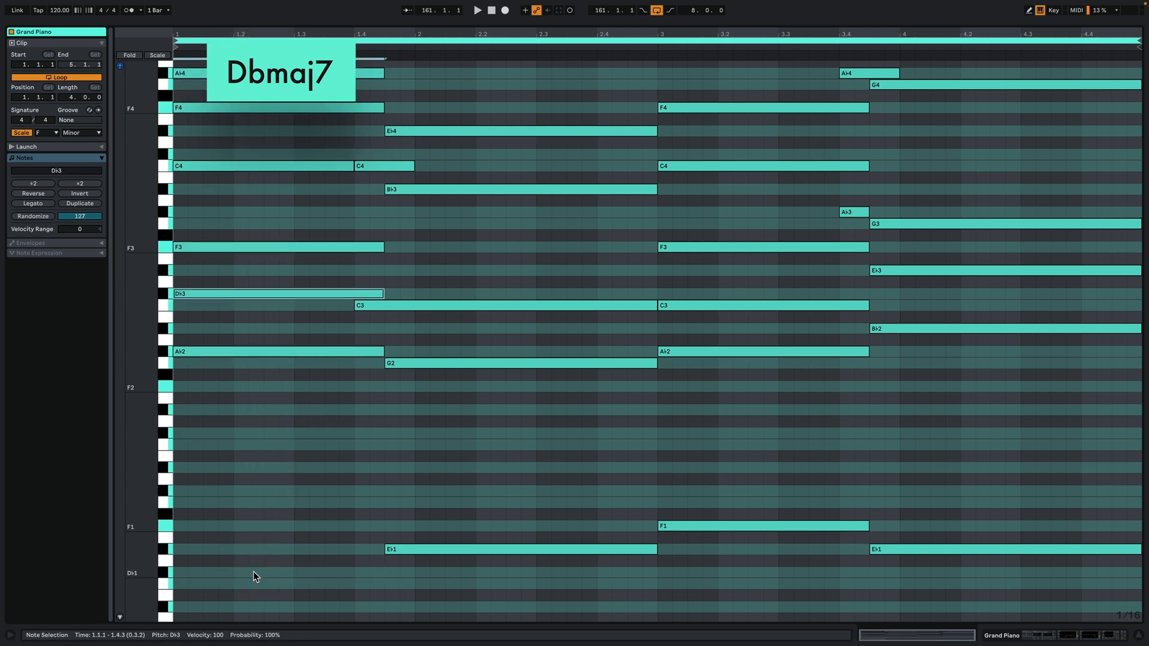
Raise the first chord's A♭2 one octave to A♭3
{"action": "scroll", "coordinate": [227, 353], "scroll_direction": "up", "scroll_amount": 1}
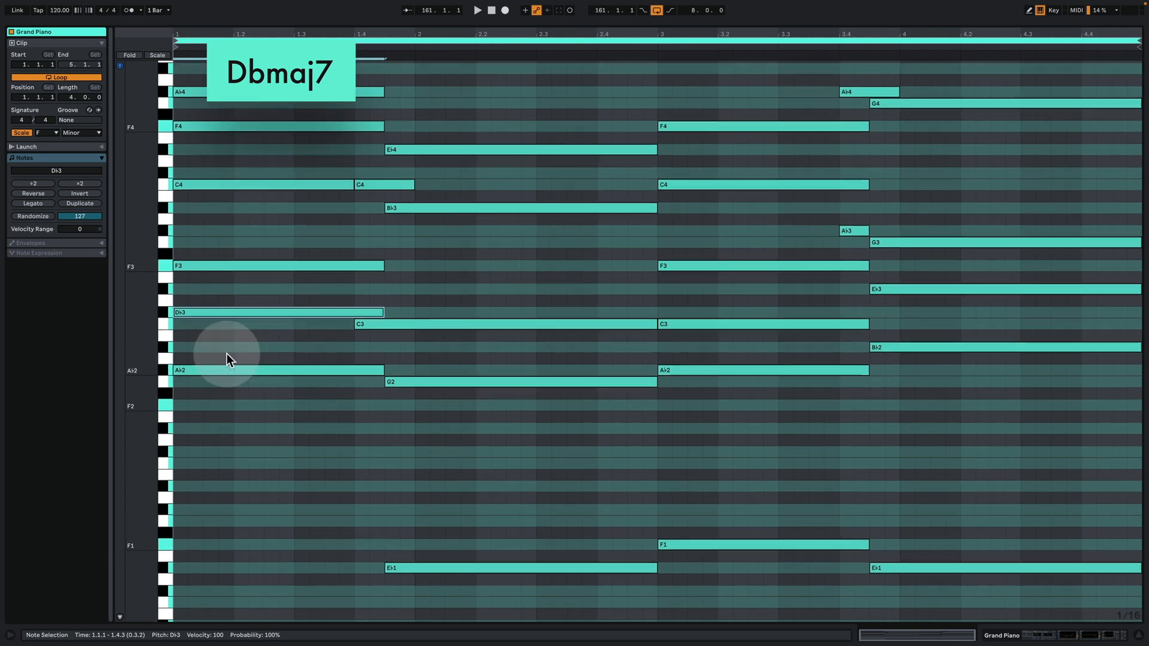
{"action": "left_click_drag", "start_coordinate": [219, 335], "coordinate": [225, 391]}
{"action": "key", "text": "shift+Up"}
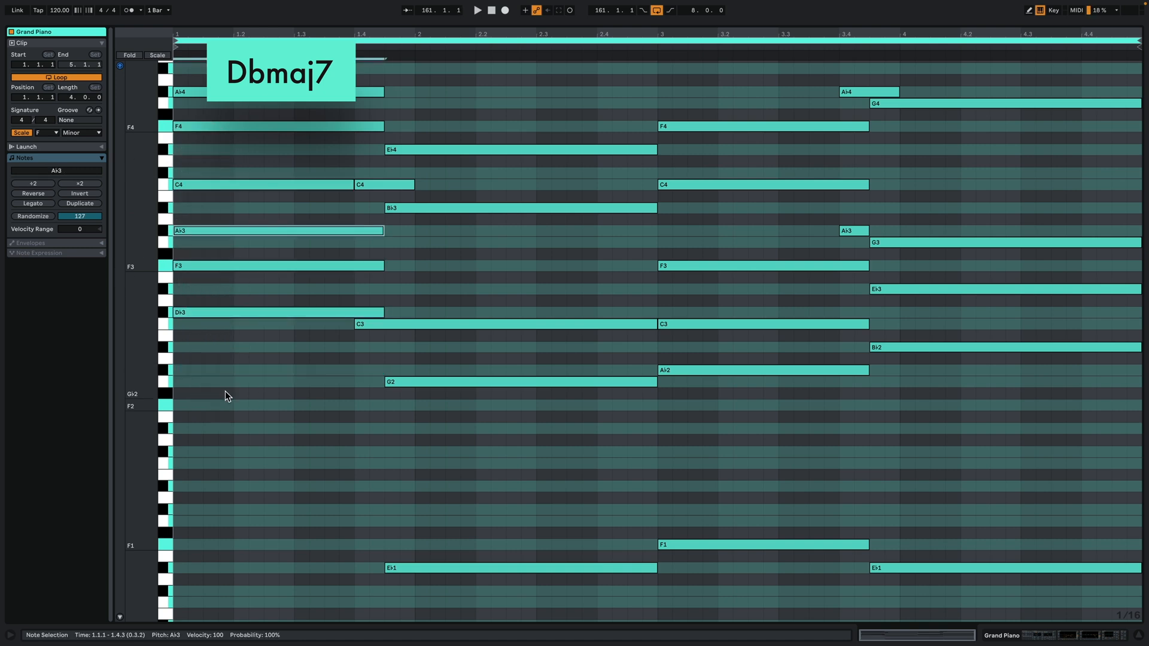
Highlight the stacked D♭3, F3, A♭3 and C4, and the doubled F4 and A♭4, to explain the D♭maj7 chord
{"action": "left_click_drag", "start_coordinate": [127, 274], "coordinate": [143, 324]}
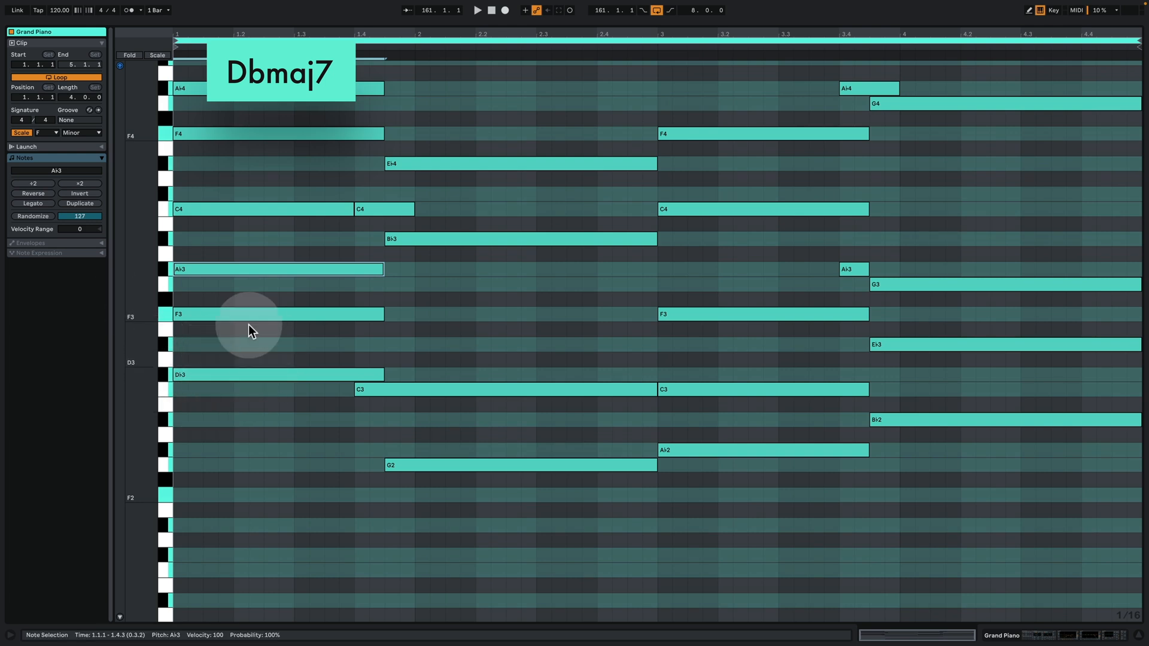
{"action": "left_click_drag", "start_coordinate": [229, 363], "coordinate": [214, 279]}
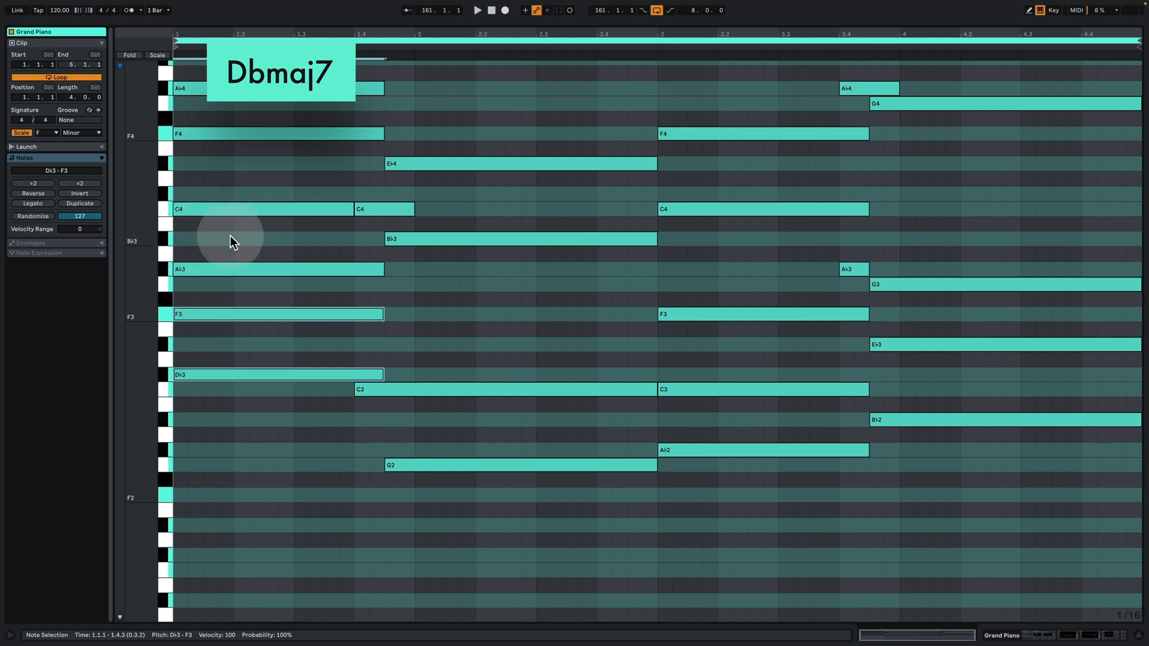
{"action": "left_click_drag", "start_coordinate": [257, 457], "coordinate": [237, 135]}
{"action": "left_click_drag", "start_coordinate": [253, 417], "coordinate": [206, 169]}
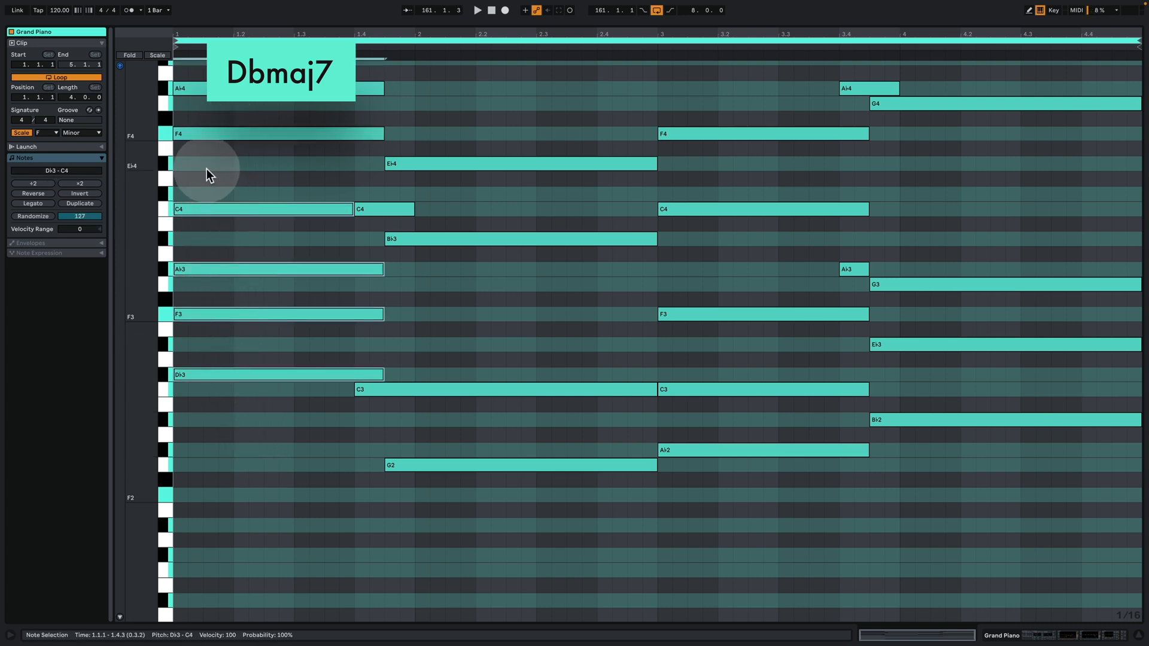
{"action": "left_click_drag", "start_coordinate": [136, 276], "coordinate": [136, 329]}
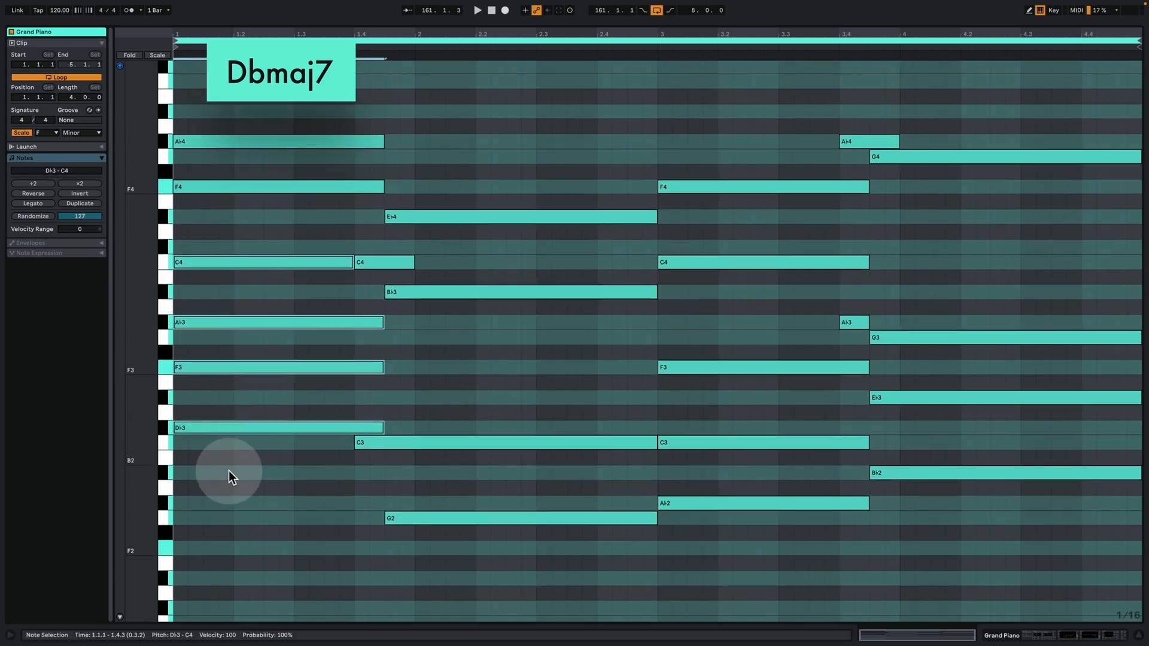
{"action": "left_click_drag", "start_coordinate": [238, 491], "coordinate": [205, 217]}
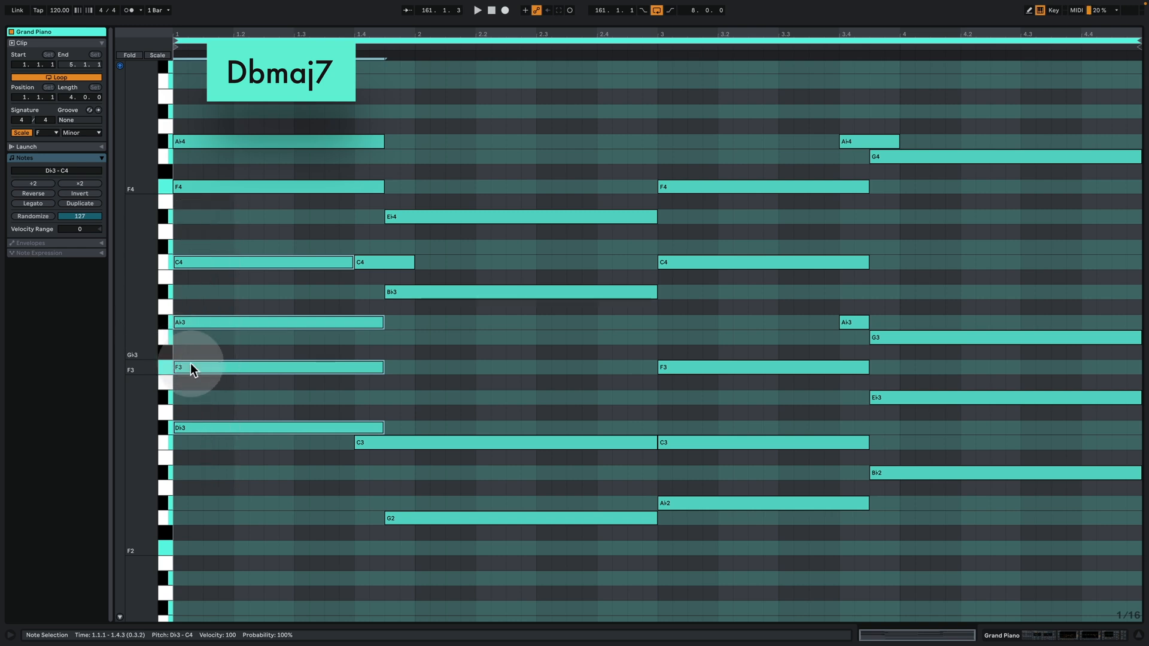
{"action": "left_click", "coordinate": [188, 189]}
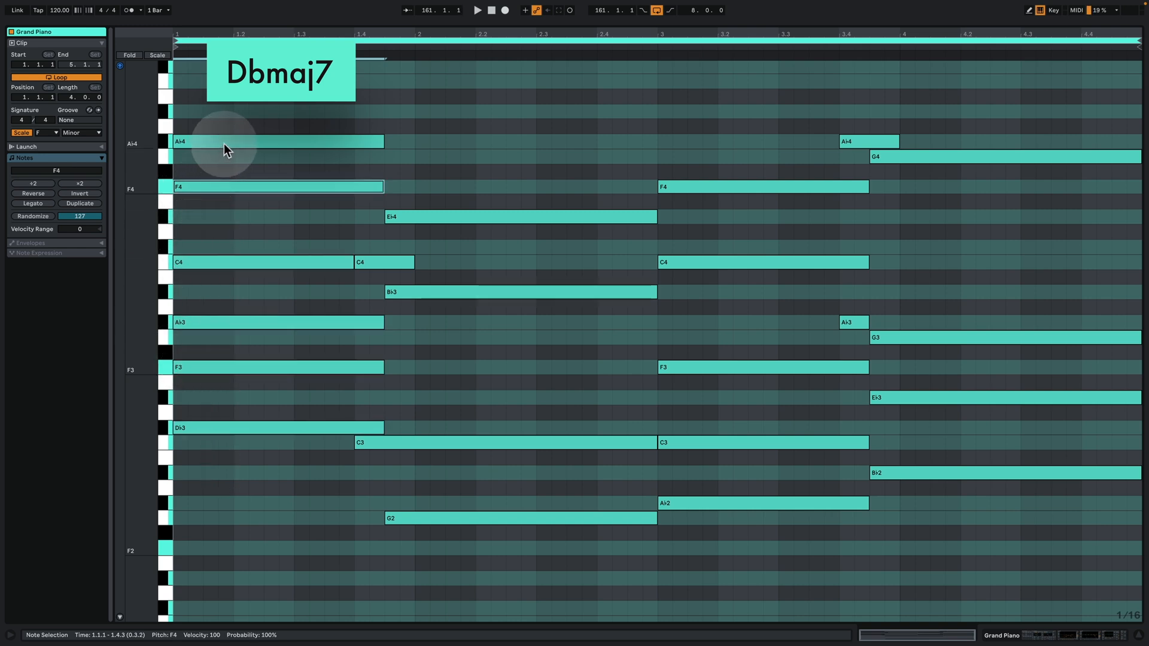
{"action": "left_click_drag", "start_coordinate": [253, 494], "coordinate": [230, 87]}
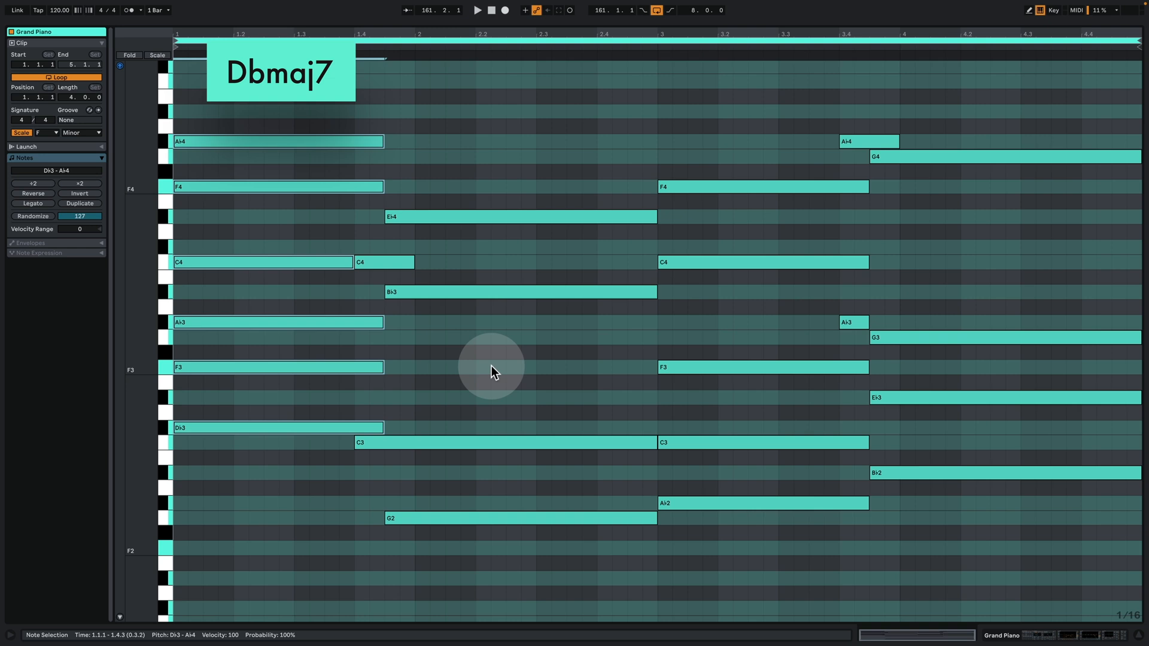
Restore the first chord's original voicing with D♭1 and A♭2, and select all its notes
{"action": "scroll", "coordinate": [368, 376], "scroll_direction": "down", "scroll_amount": 1}
{"action": "left_click_drag", "start_coordinate": [159, 351], "coordinate": [146, 356]}
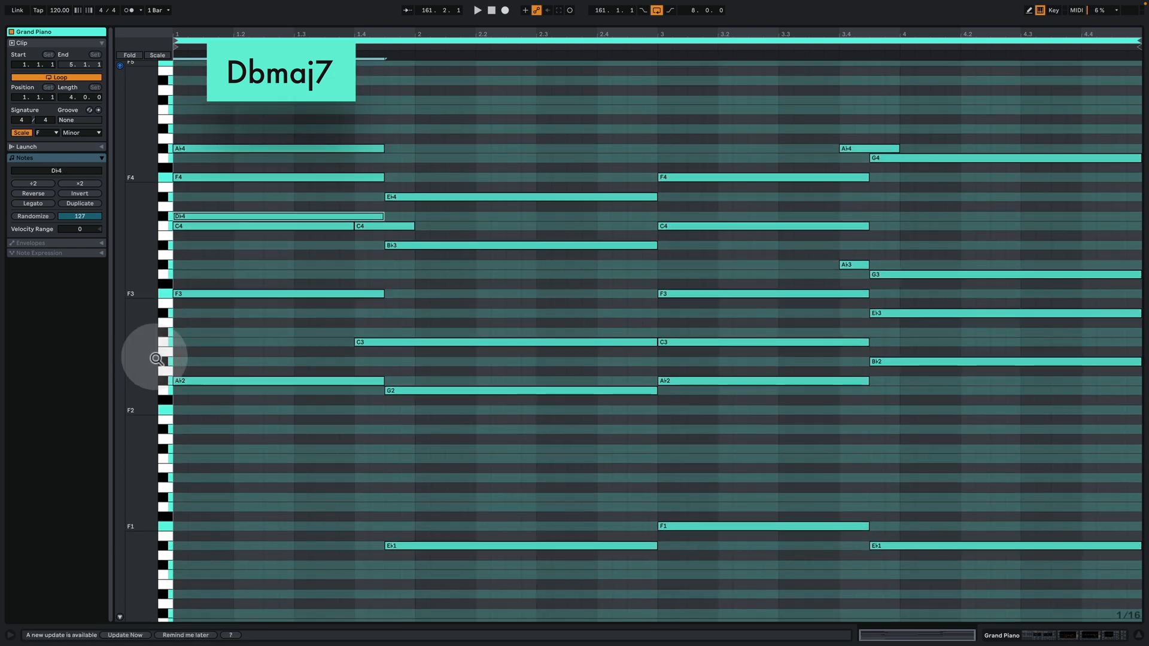
{"action": "key", "text": "shift+Down"}
{"action": "key", "text": "shift+Down"}
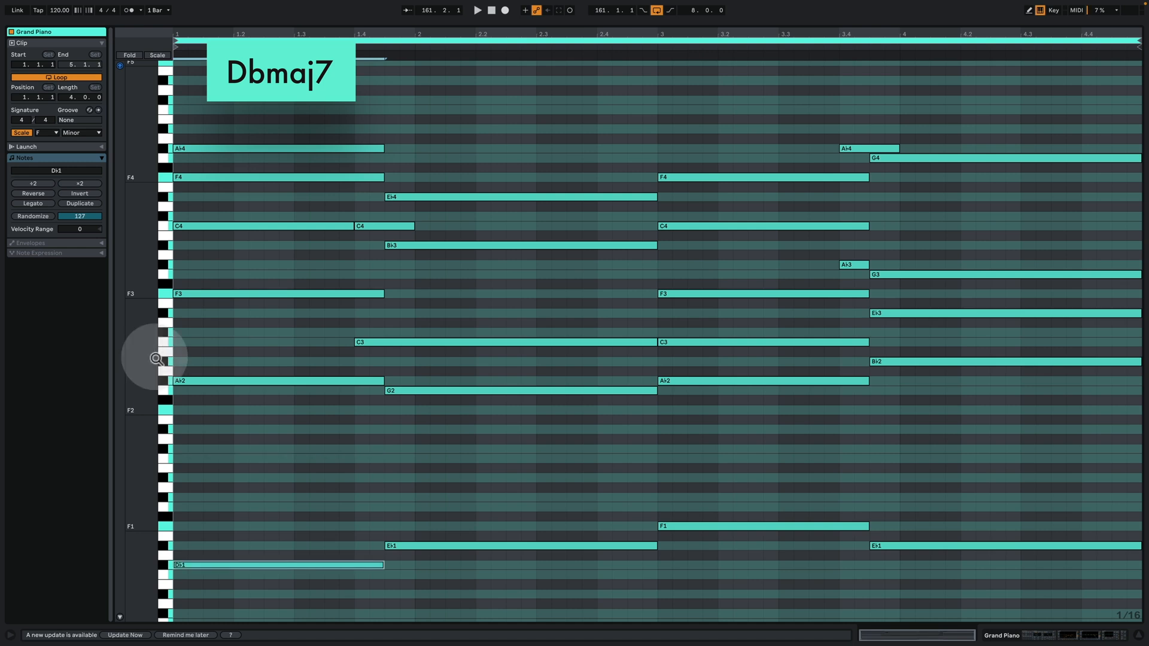
{"action": "left_click_drag", "start_coordinate": [257, 582], "coordinate": [207, 84]}
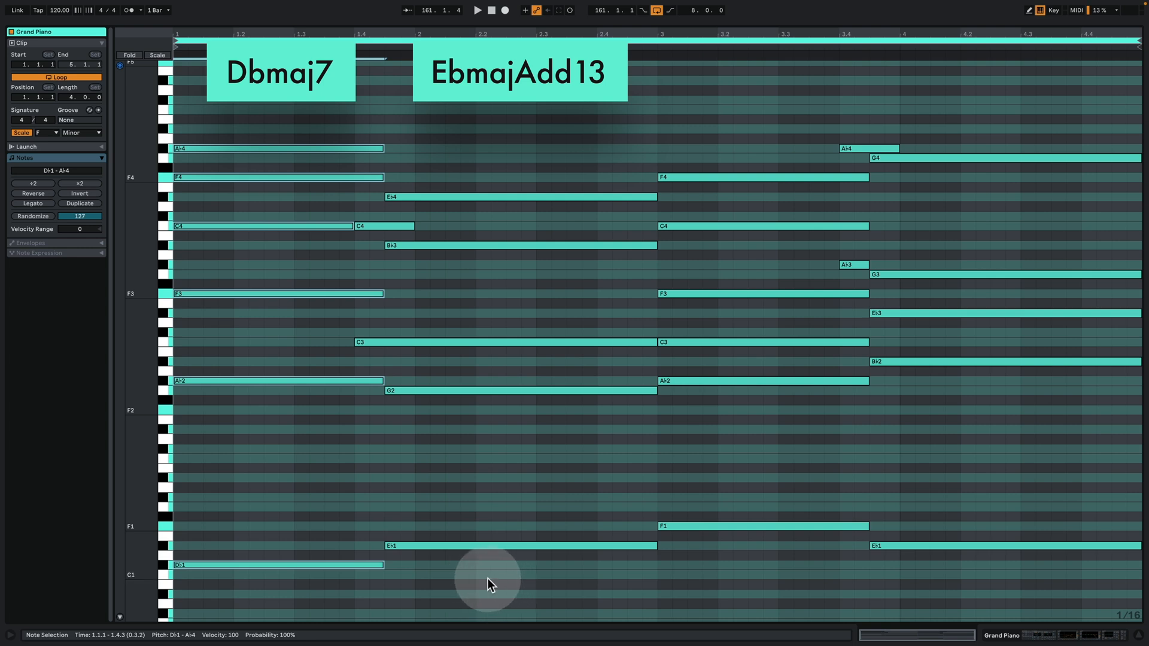
Select the second chord's notes and raise its E♭1 root one octave to E♭2
{"action": "left_click_drag", "start_coordinate": [488, 579], "coordinate": [496, 614]}
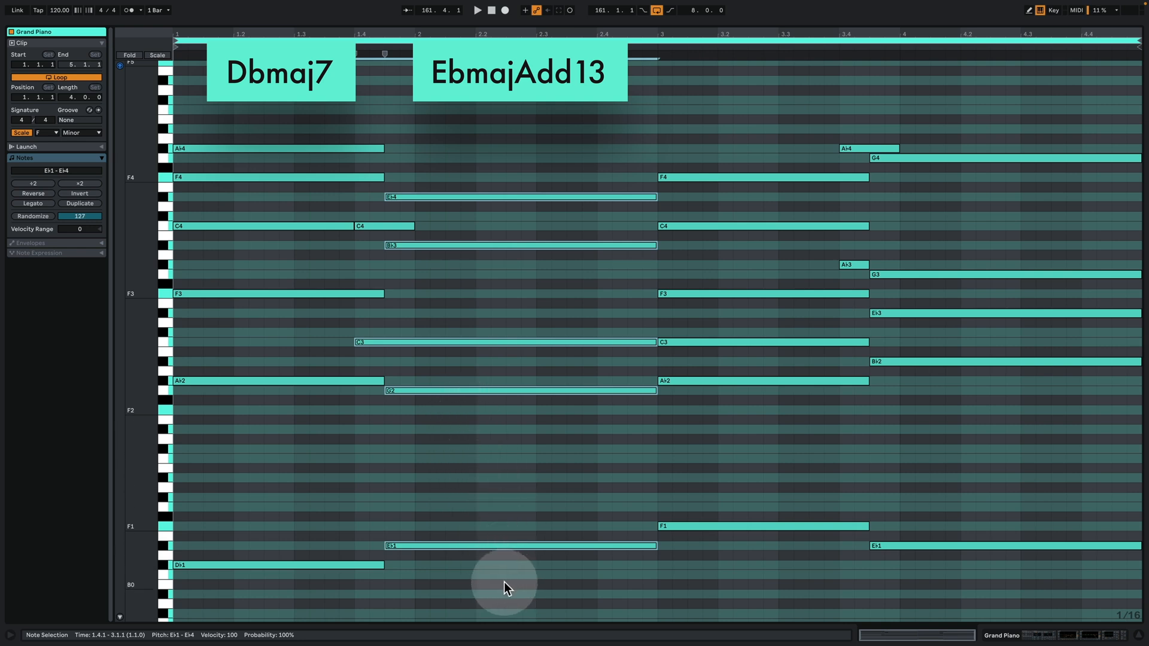
{"action": "left_click", "coordinate": [502, 546]}
{"action": "key", "text": "shift+Up"}
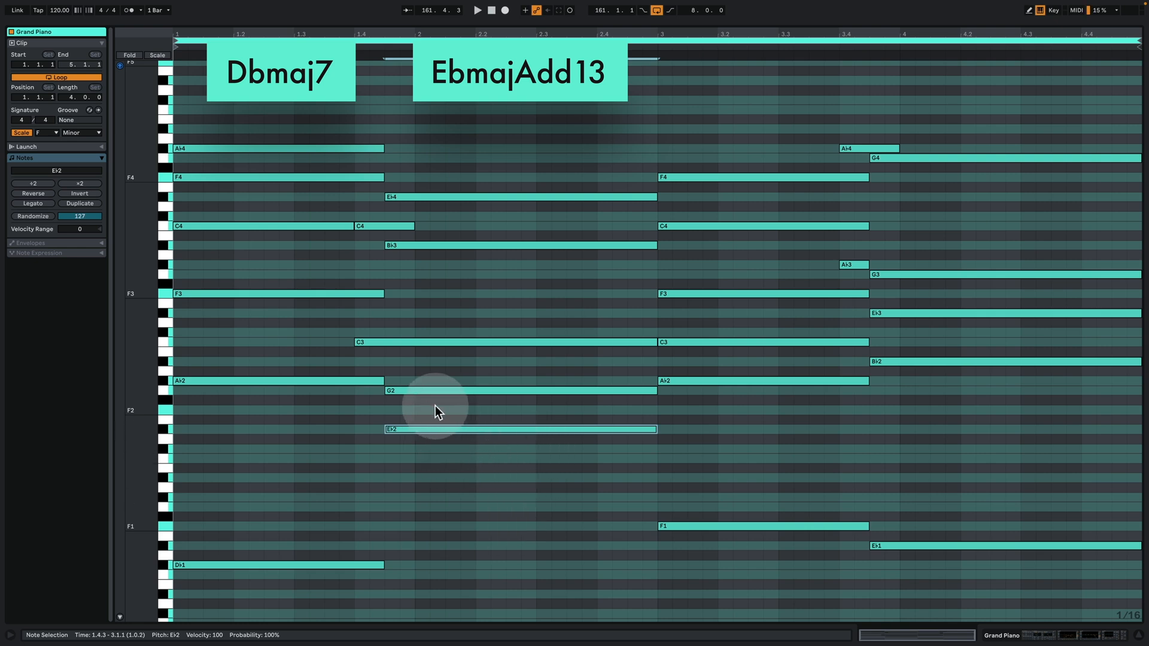
{"action": "left_click", "coordinate": [441, 482]}
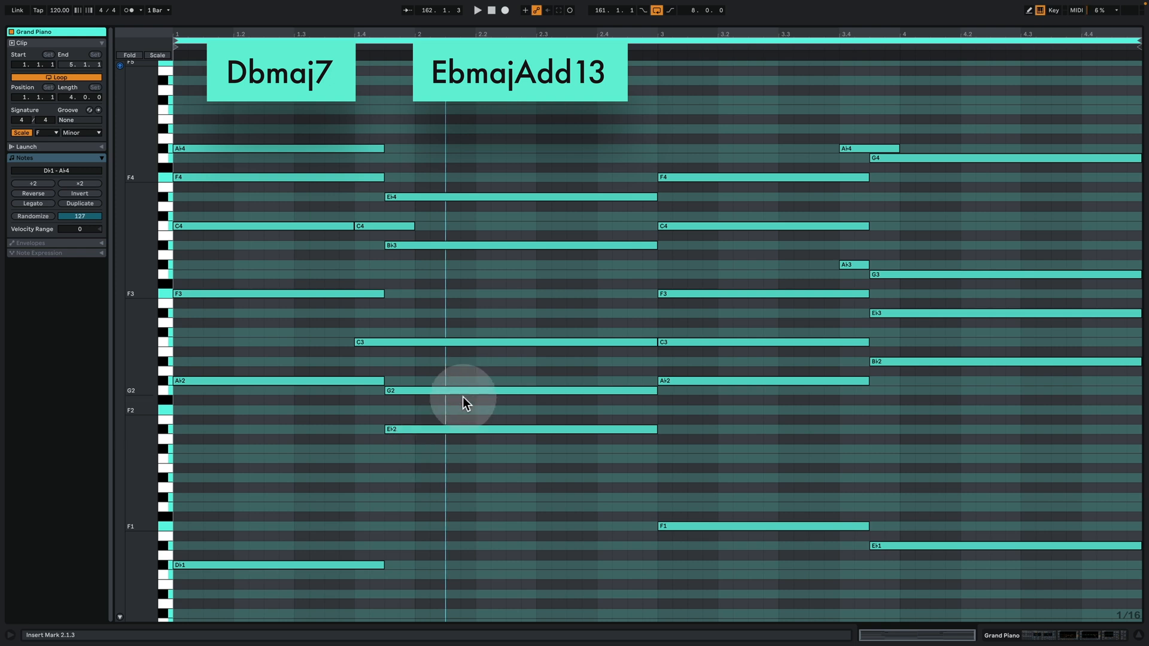
Mark the second chord's E♭2 and G2, and lower its B♭3 one octave to B♭2
{"action": "left_click_drag", "start_coordinate": [483, 524], "coordinate": [479, 383]}
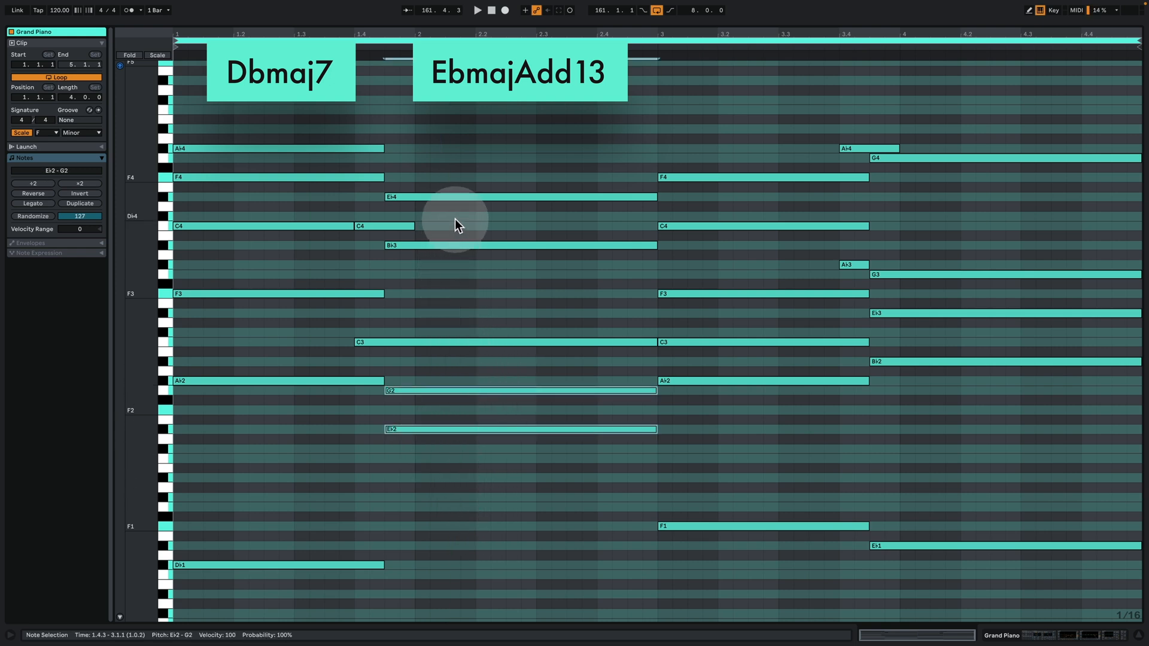
{"action": "left_click", "coordinate": [477, 246]}
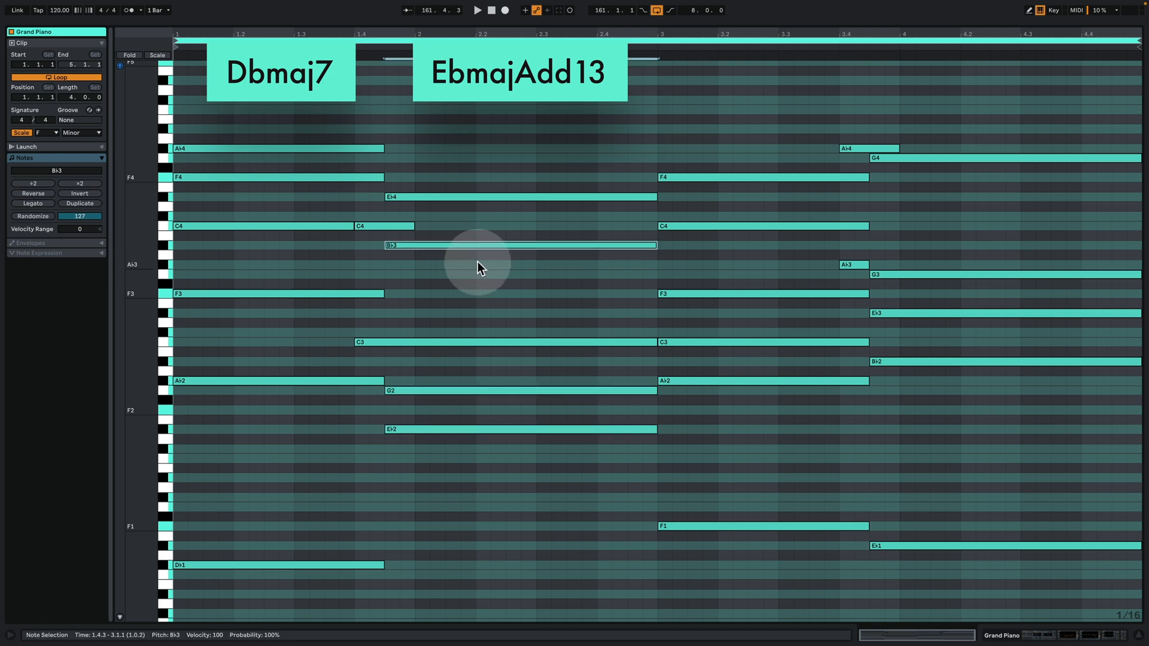
{"action": "key", "text": "shift+Down"}
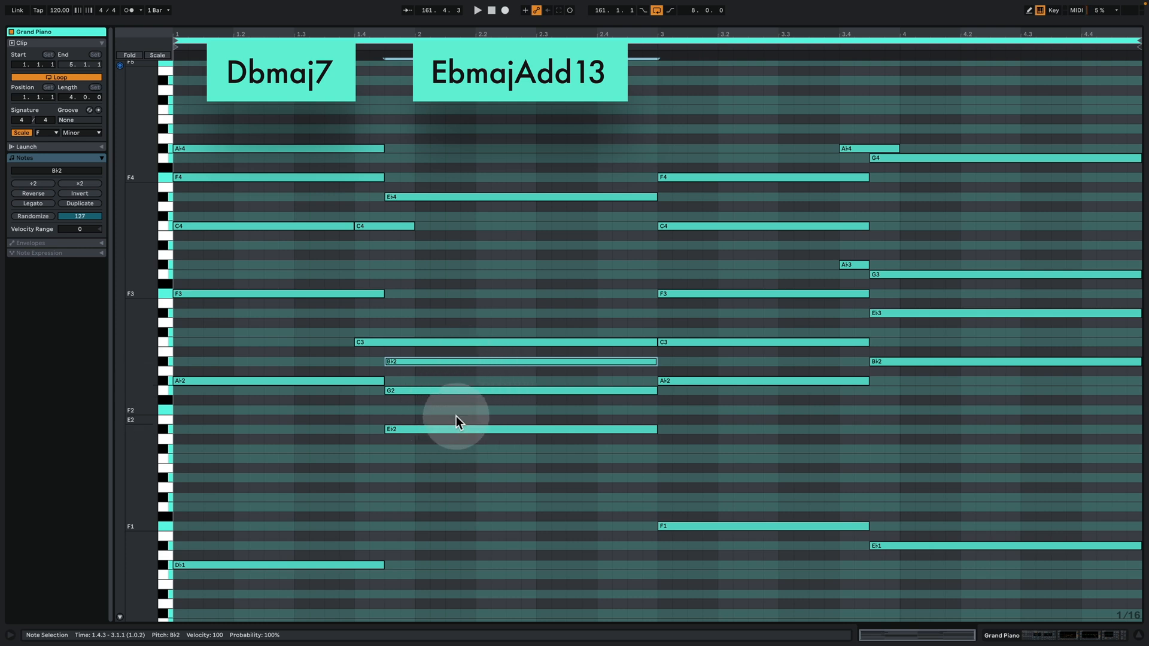
Highlight the second chord's stacked E♭2, G2 and B♭2, and add the C3 to explain the added 13th
{"action": "left_click_drag", "start_coordinate": [513, 499], "coordinate": [490, 358]}
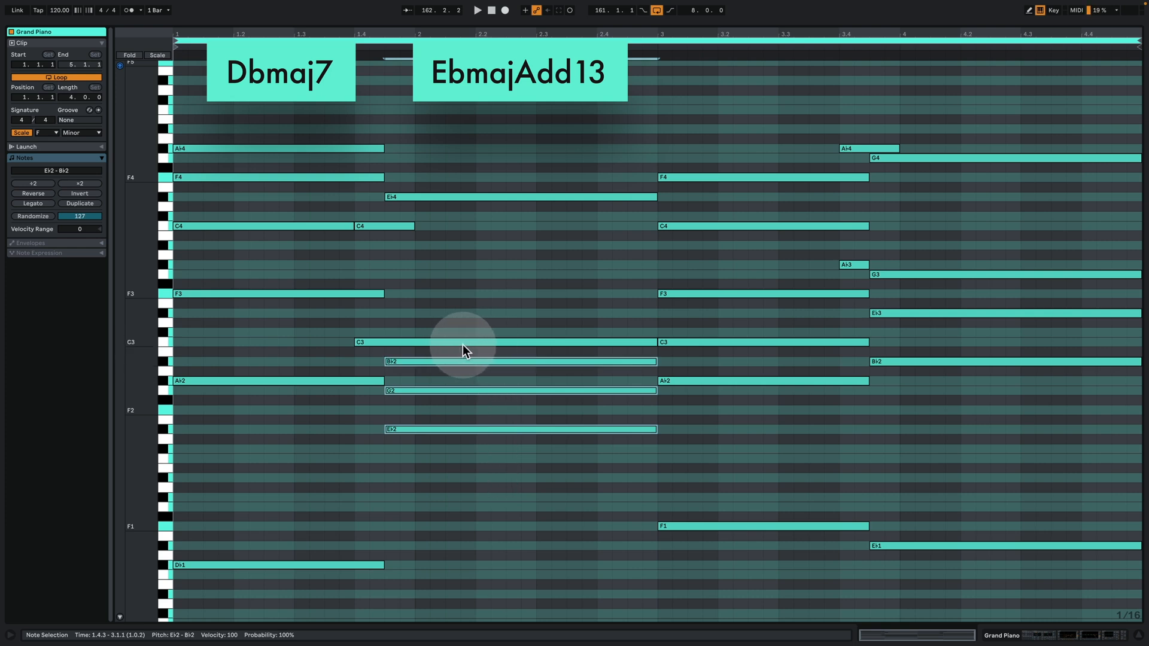
{"action": "left_click_drag", "start_coordinate": [473, 317], "coordinate": [479, 548]}
{"action": "left_click_drag", "start_coordinate": [480, 540], "coordinate": [445, 317]}
{"action": "left_click_drag", "start_coordinate": [500, 283], "coordinate": [499, 505]}
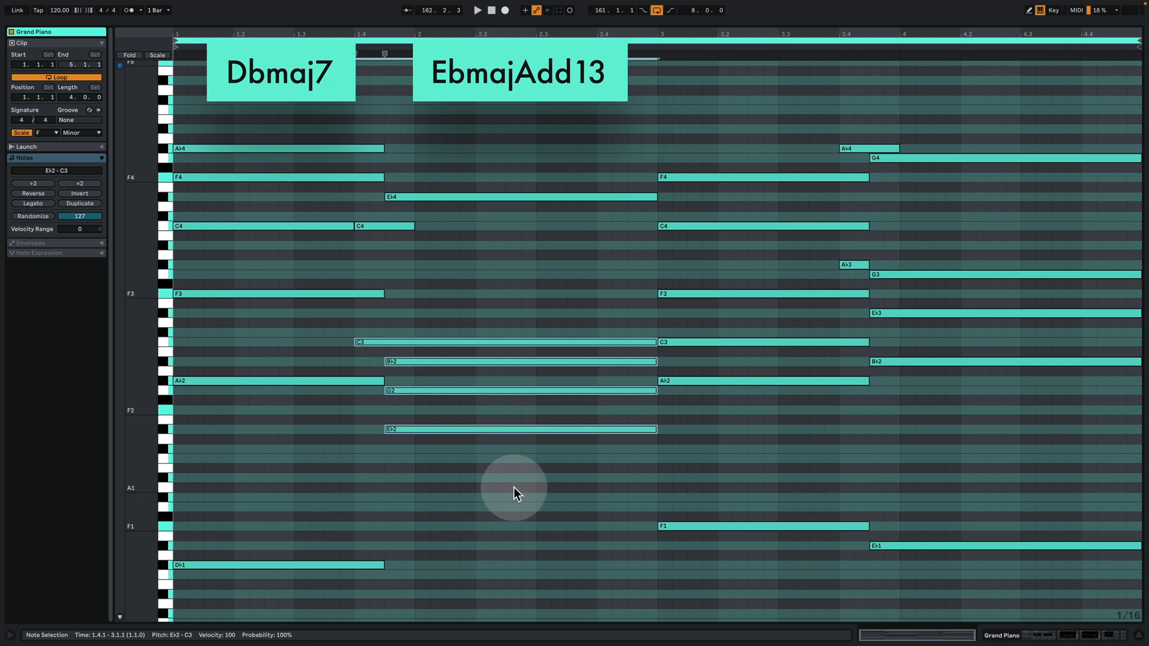
{"action": "left_click", "coordinate": [501, 481]}
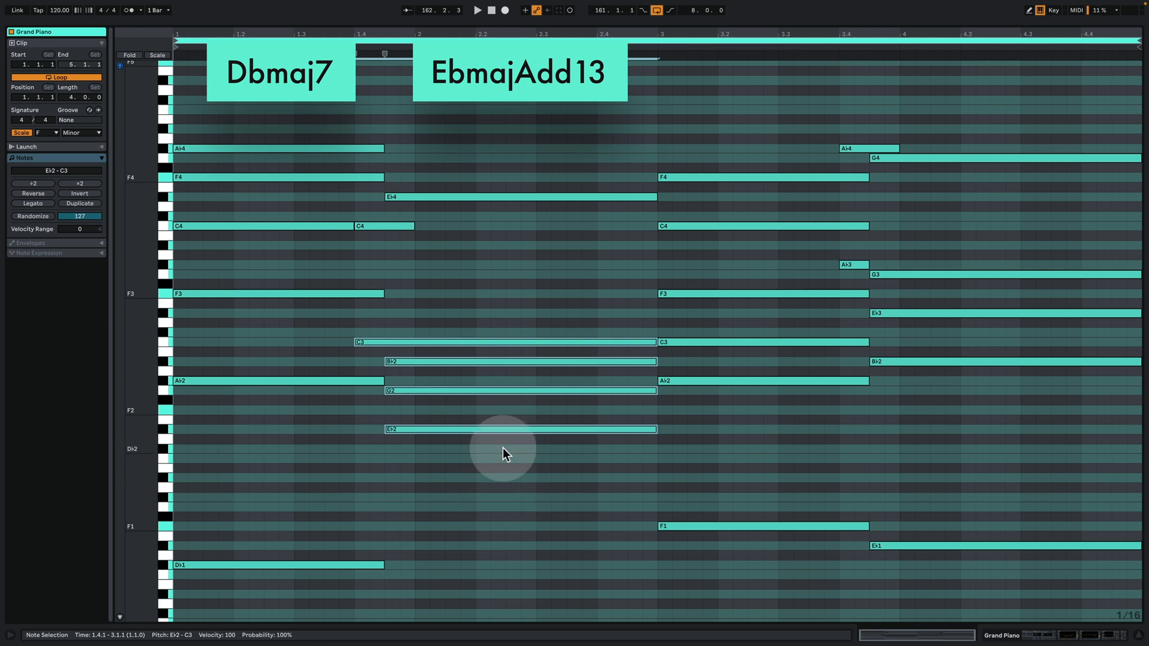
Restore the second chord's original voicing with E♭1 at the root and B♭3 above
{"action": "left_click_drag", "start_coordinate": [503, 468], "coordinate": [495, 428]}
{"action": "key", "text": "shift+Down"}
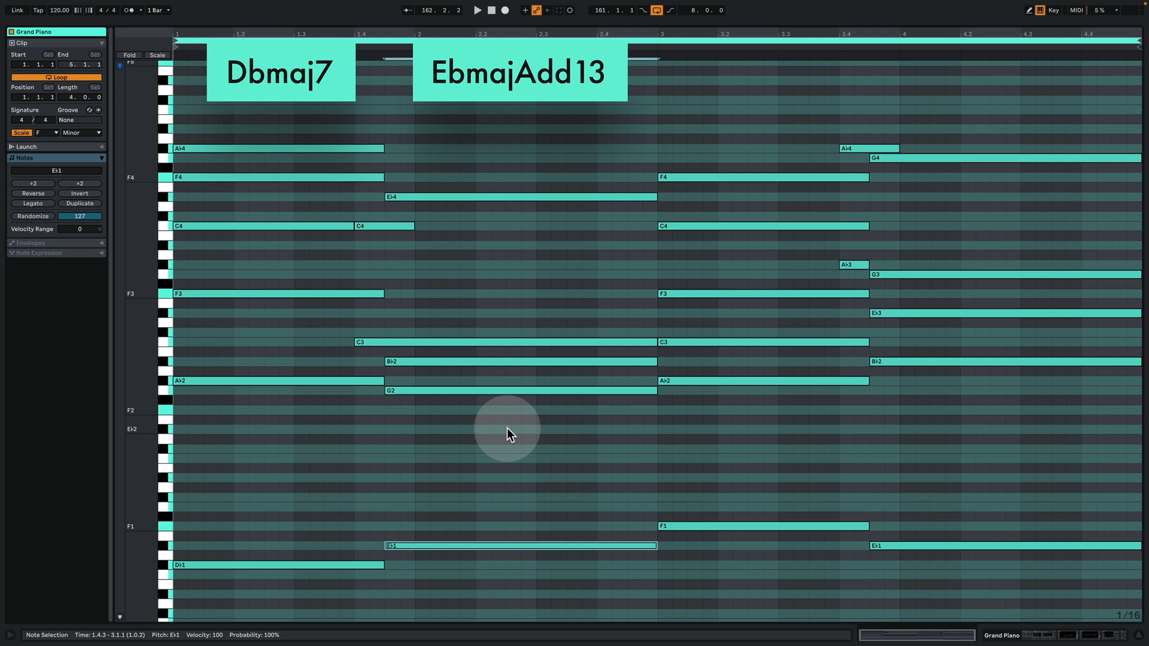
{"action": "left_click_drag", "start_coordinate": [476, 582], "coordinate": [513, 348]}
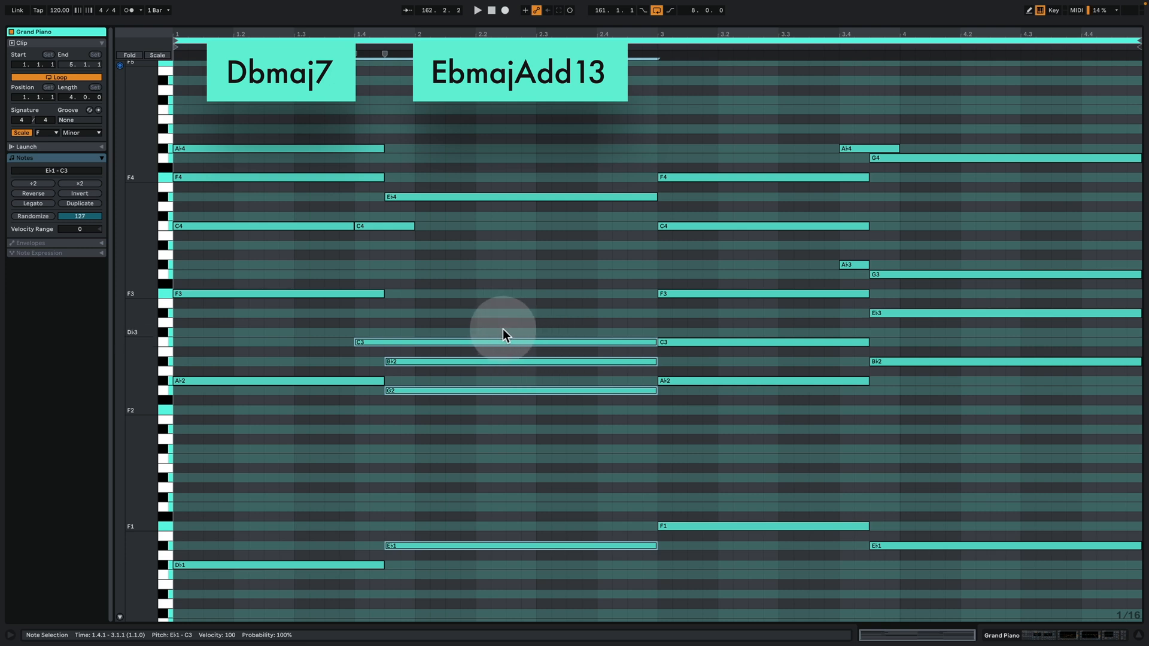
{"action": "key", "text": "super+z"}
{"action": "key", "text": "super+z"}
{"action": "key", "text": "super+z"}
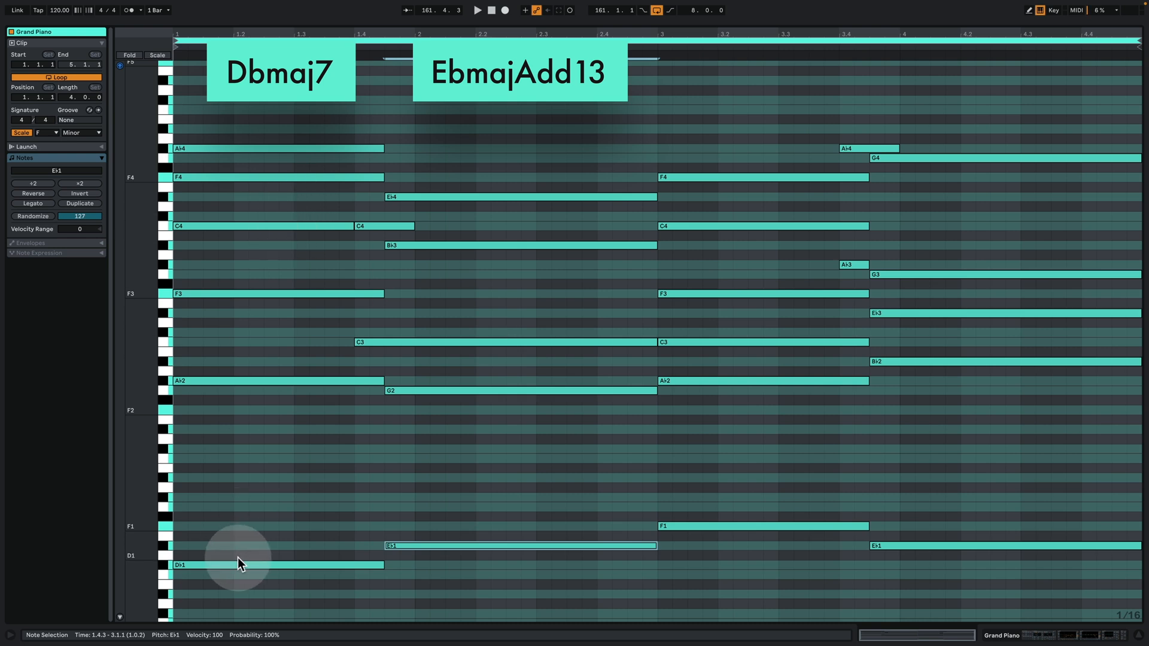
Highlight the first chord, the second chord, and the third chord's F1, A♭2, C3 and F3 in turn
{"action": "left_click", "coordinate": [232, 576]}
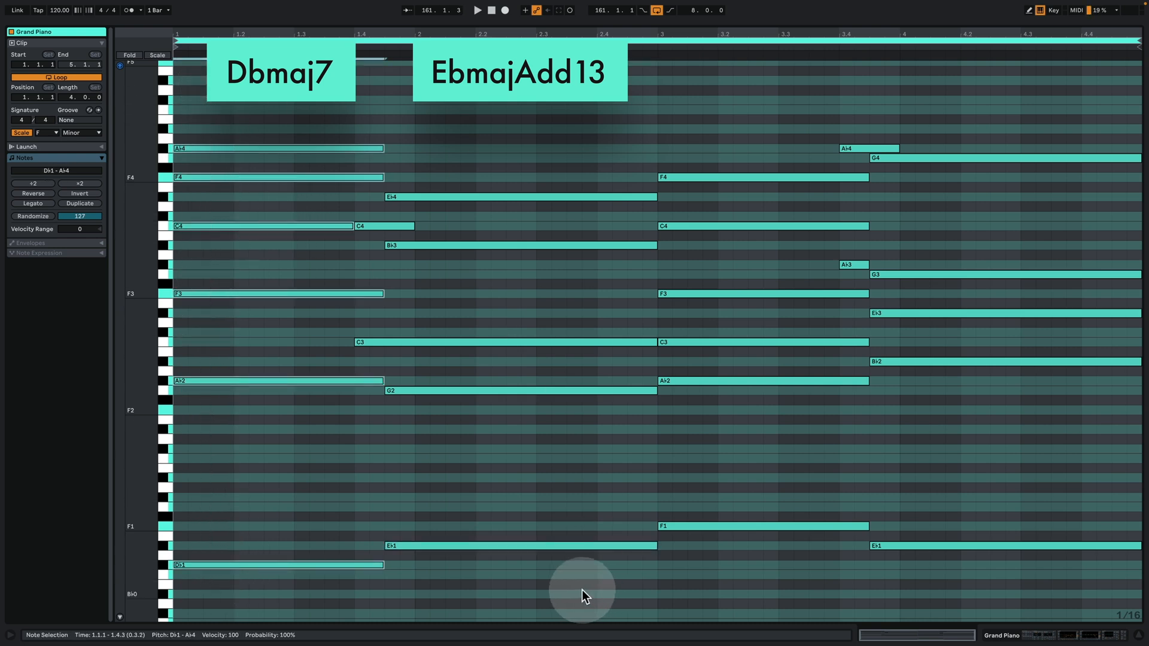
{"action": "mouse_move", "coordinate": [581, 592]}
{"action": "left_mouse_down"}
{"action": "mouse_move", "coordinate": [487, 314]}
{"action": "mouse_move", "coordinate": [523, 105]}
{"action": "mouse_move", "coordinate": [527, 117]}
{"action": "left_mouse_up"}
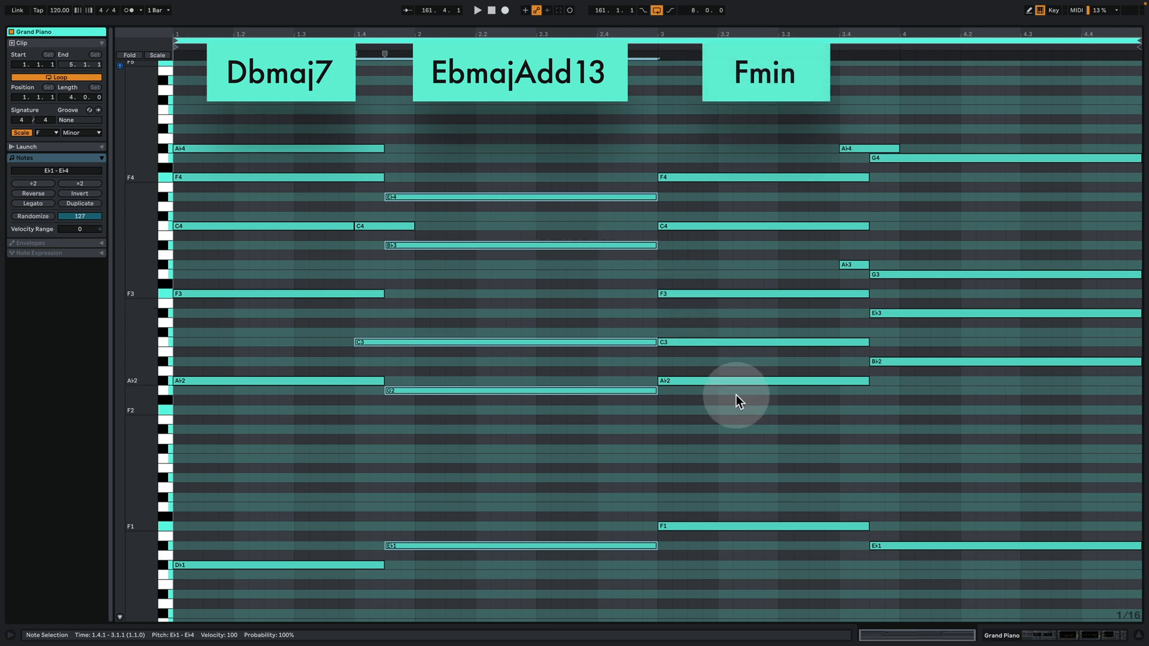
{"action": "left_click_drag", "start_coordinate": [722, 561], "coordinate": [732, 274]}
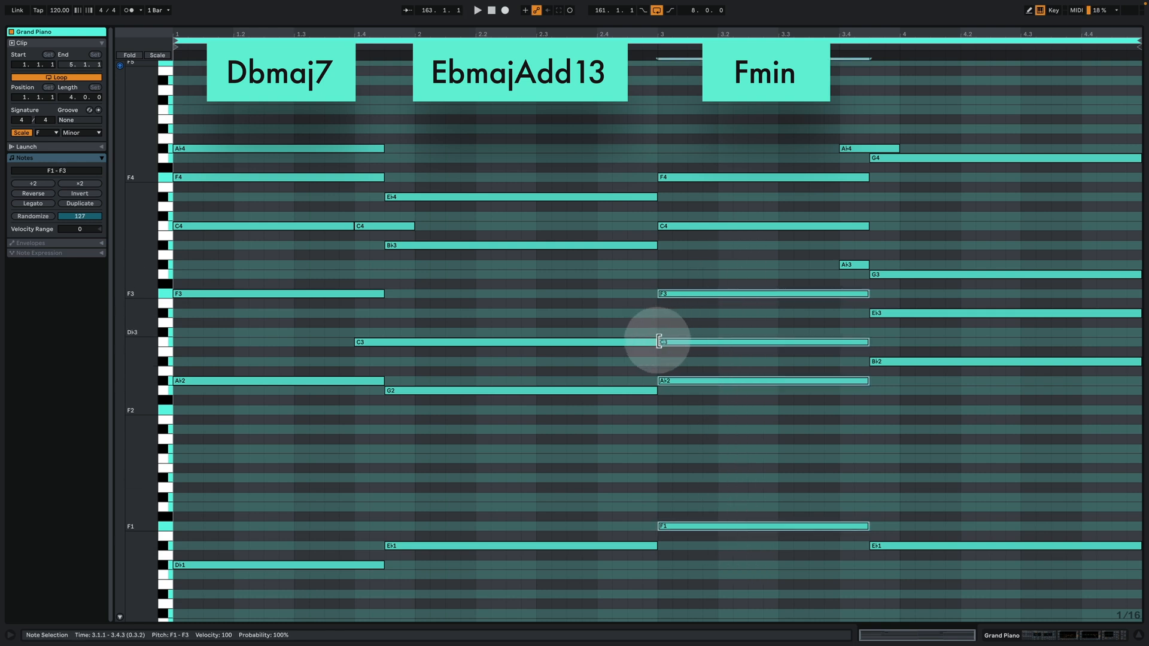
{"action": "left_click_drag", "start_coordinate": [719, 573], "coordinate": [724, 280]}
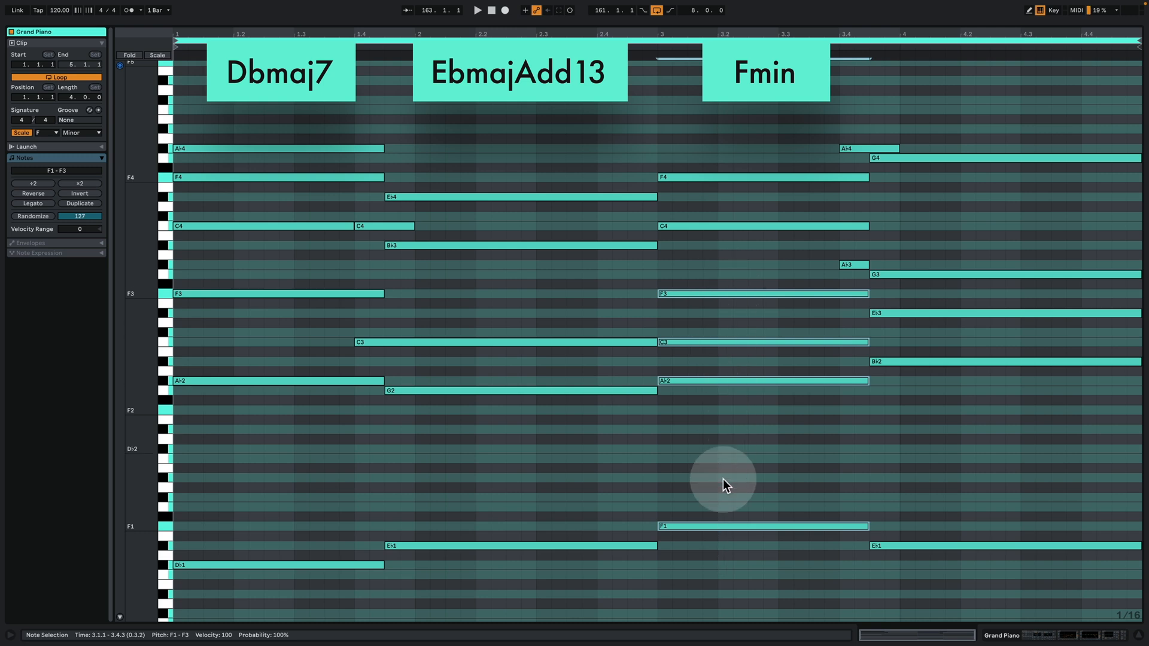
Raise the third chord's F1 root one octave to F2 and select F2, A♭2 and C3 as the F minor triad
{"action": "left_click", "coordinate": [710, 526]}
{"action": "key", "text": "shift+Up"}
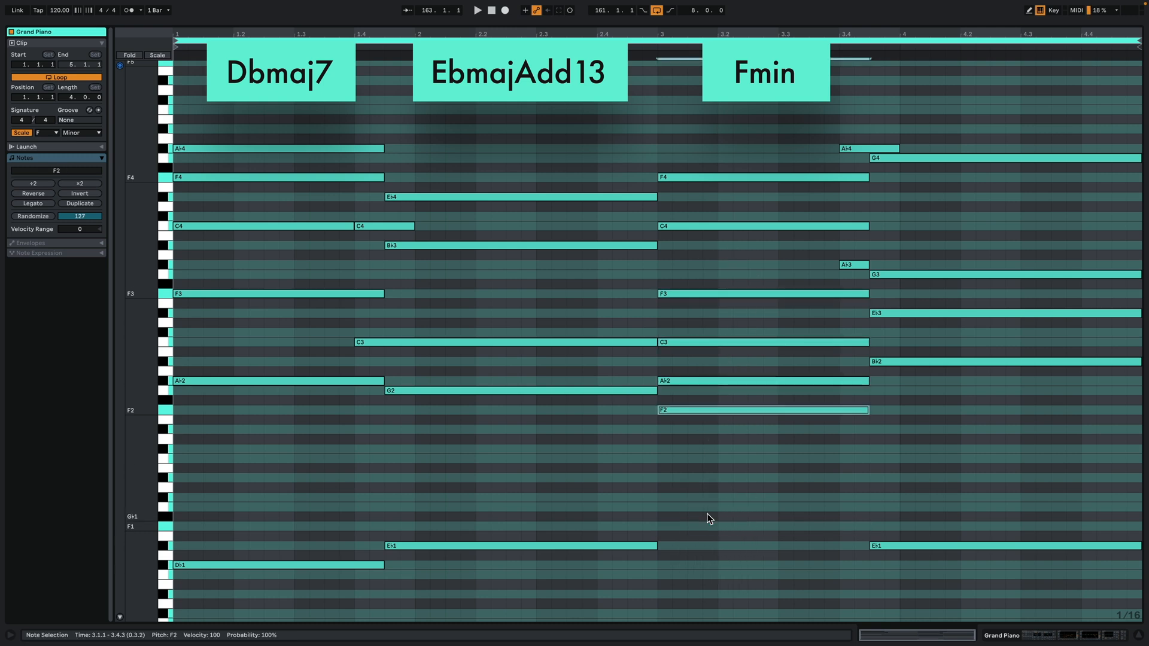
{"action": "left_click", "coordinate": [742, 413]}
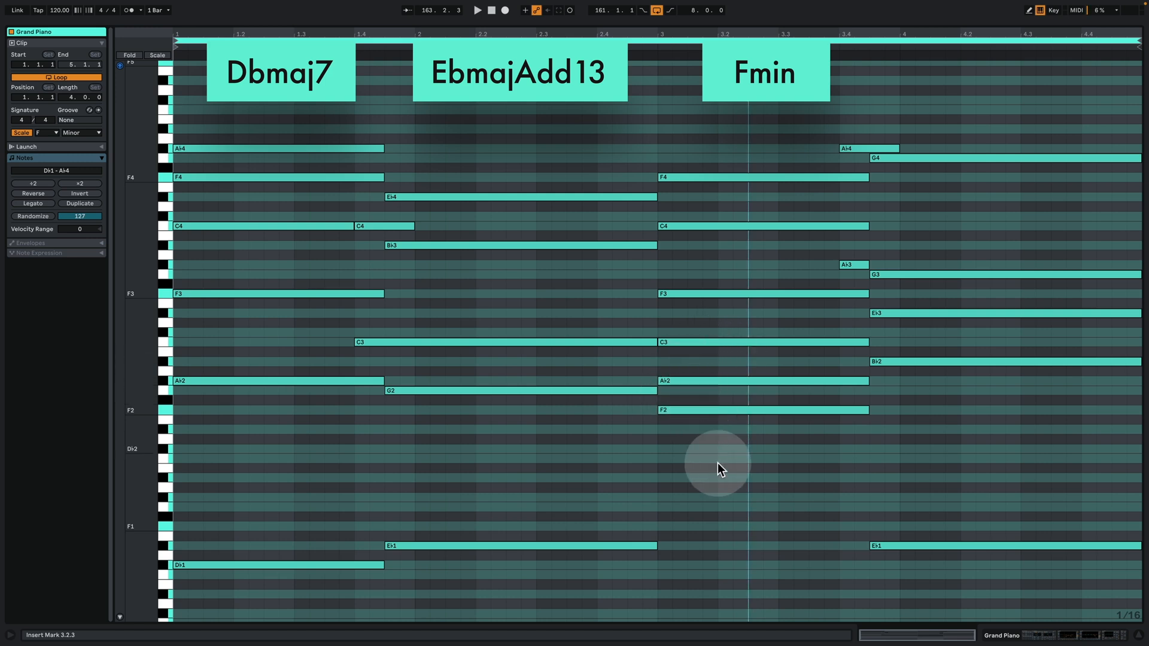
{"action": "left_click_drag", "start_coordinate": [717, 478], "coordinate": [698, 322]}
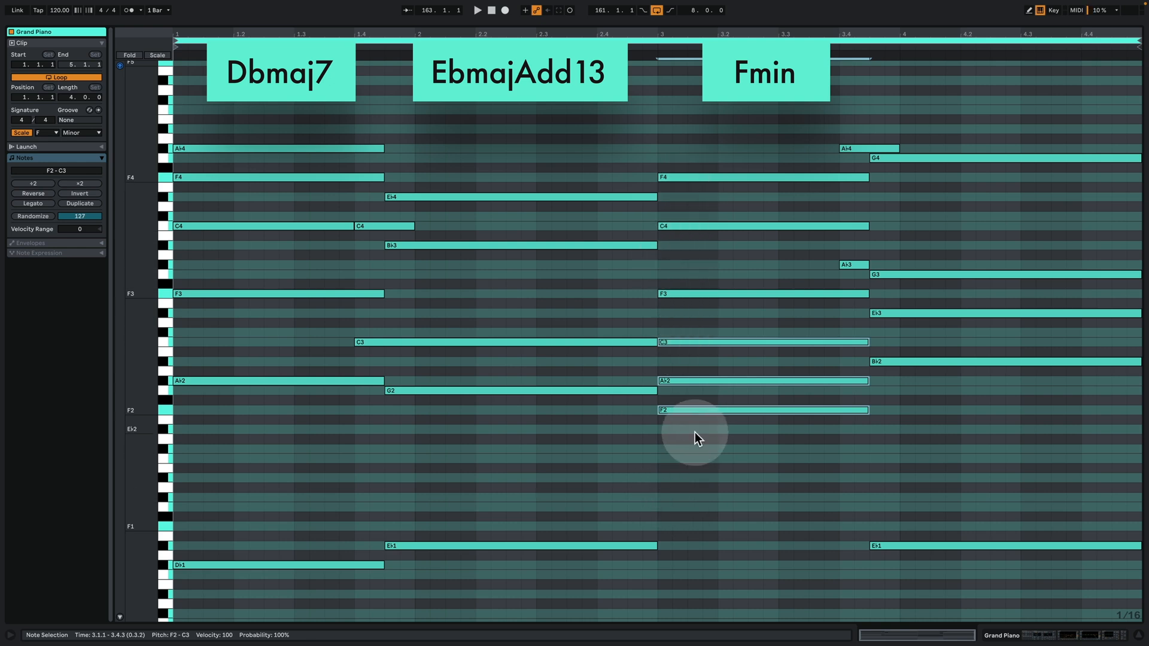
Lower the third chord's F2 root back to F1 and select all of the chord's notes
{"action": "left_click_drag", "start_coordinate": [694, 439], "coordinate": [688, 397]}
{"action": "key", "text": "shift+Down"}
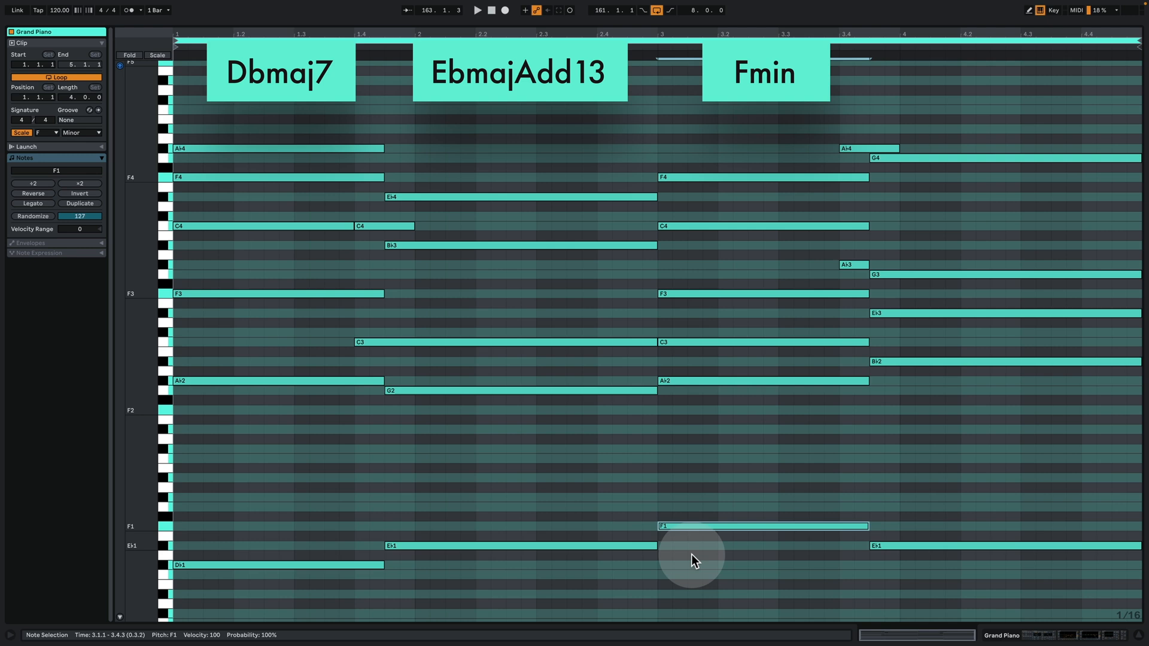
{"action": "left_click_drag", "start_coordinate": [700, 570], "coordinate": [718, 116]}
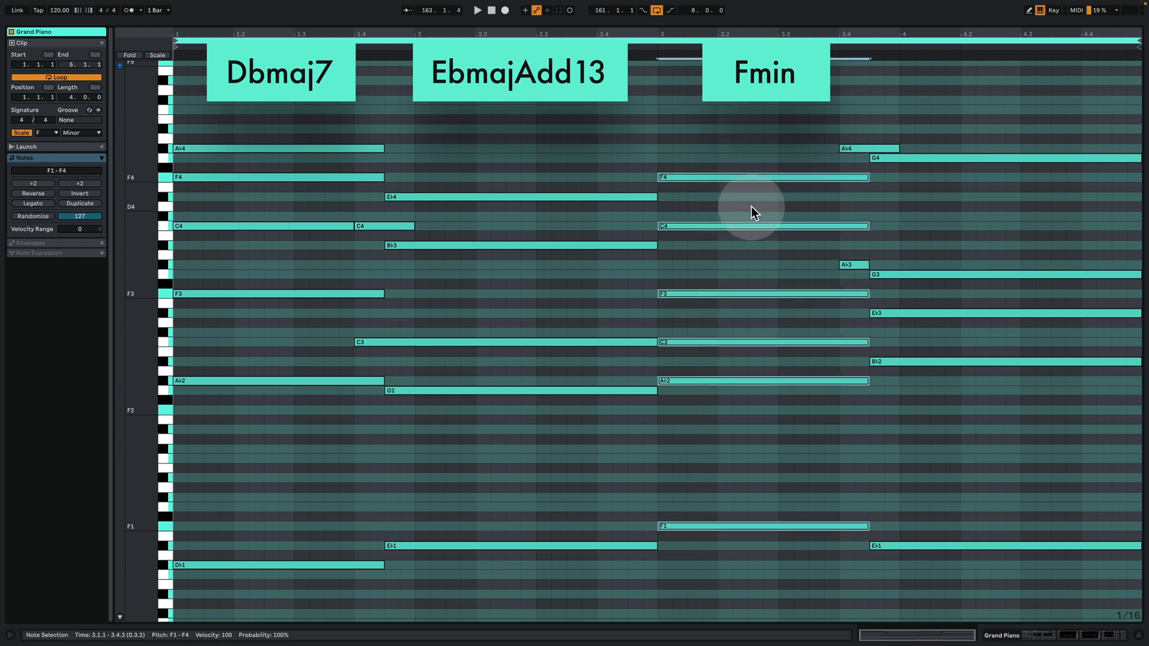
Highlight the third and second chords alternately to compare their voicings
{"action": "left_click_drag", "start_coordinate": [731, 135], "coordinate": [693, 554]}
{"action": "left_click_drag", "start_coordinate": [616, 570], "coordinate": [537, 136]}
{"action": "left_click_drag", "start_coordinate": [715, 147], "coordinate": [689, 625]}
Raise the second chord's E♭1 root two octaves to E♭3 and clear the selection
{"action": "left_click_drag", "start_coordinate": [514, 587], "coordinate": [493, 528]}
{"action": "key", "text": "shift+Up"}
{"action": "key", "text": "shift+Up"}
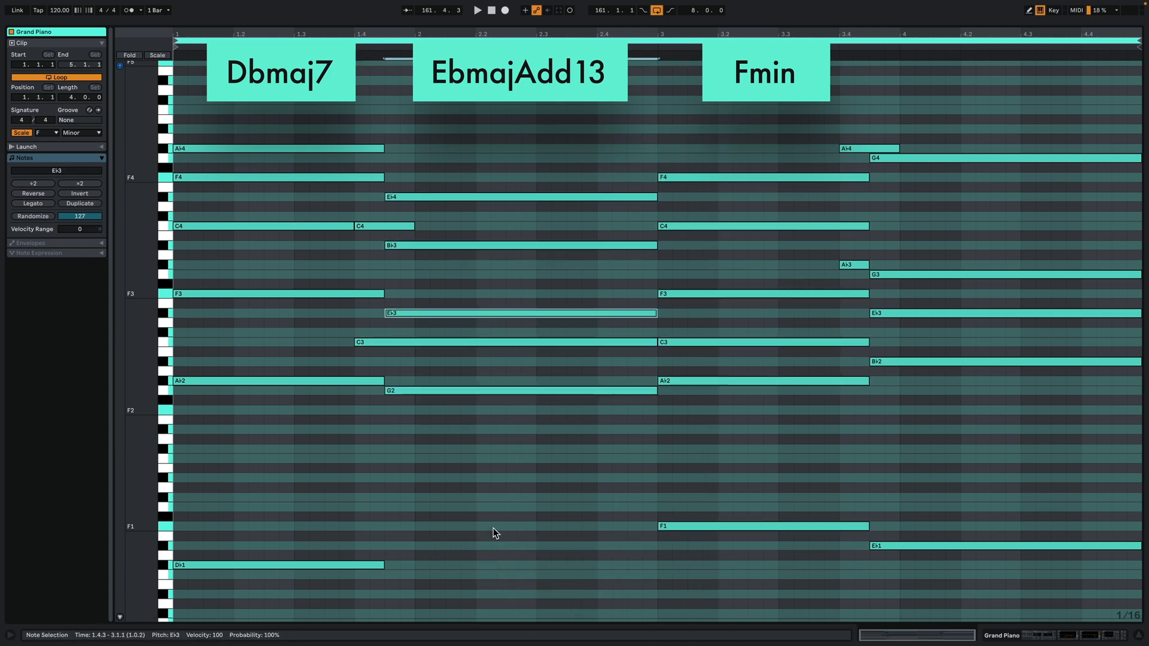
{"action": "left_click", "coordinate": [623, 494]}
Compare the third chord with the second chord's E♭3 voicing by selecting their notes alternately
{"action": "left_click_drag", "start_coordinate": [782, 107], "coordinate": [747, 569]}
{"action": "left_click_drag", "start_coordinate": [557, 121], "coordinate": [540, 518]}
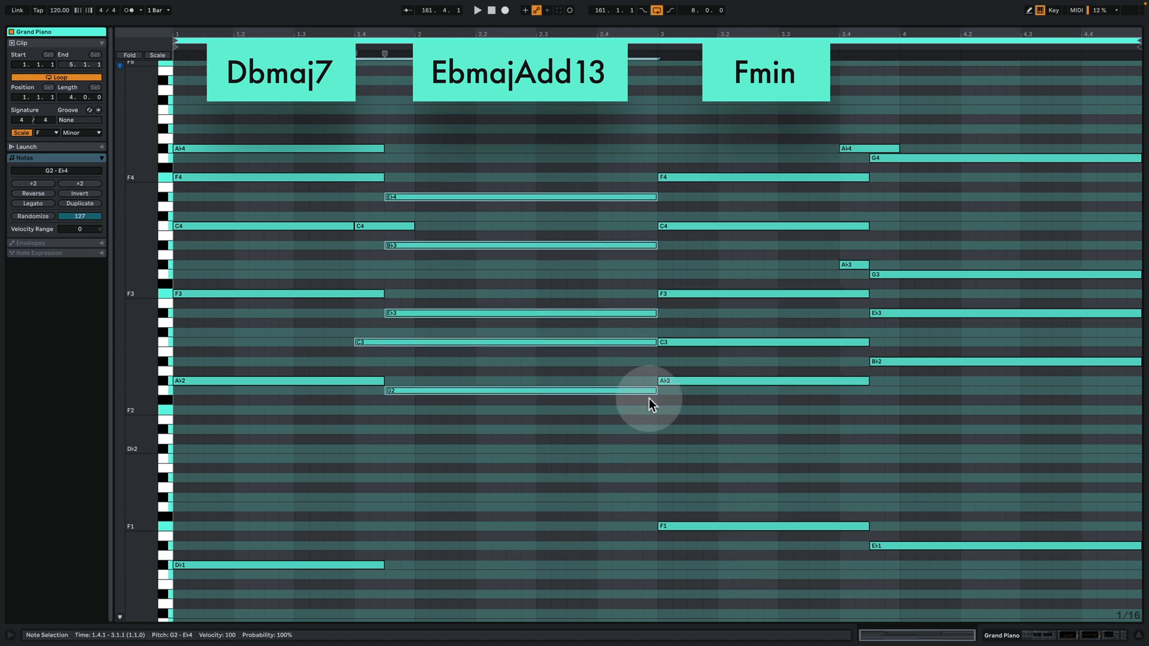
{"action": "left_click_drag", "start_coordinate": [716, 113], "coordinate": [730, 637]}
{"action": "left_click_drag", "start_coordinate": [544, 145], "coordinate": [537, 515]}
{"action": "left_click_drag", "start_coordinate": [716, 149], "coordinate": [726, 616]}
{"action": "left_click_drag", "start_coordinate": [569, 114], "coordinate": [512, 499]}
{"action": "left_click_drag", "start_coordinate": [715, 139], "coordinate": [743, 608]}
{"action": "left_click_drag", "start_coordinate": [500, 135], "coordinate": [499, 518]}
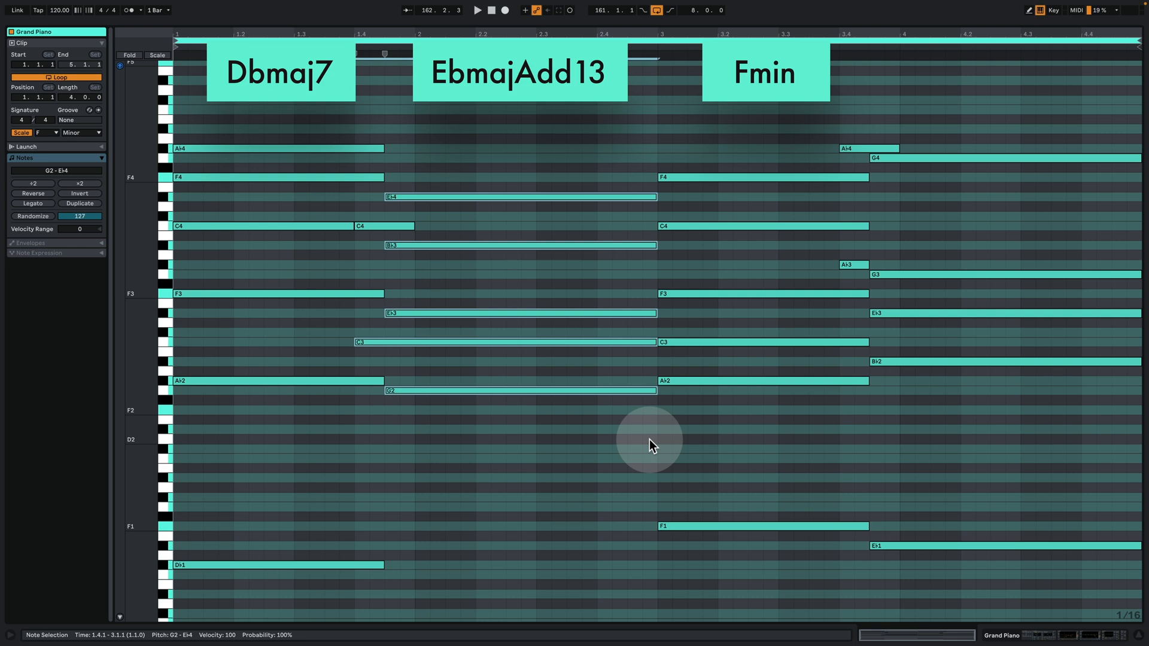
{"action": "left_click_drag", "start_coordinate": [696, 567], "coordinate": [746, 139]}
{"action": "left_click_drag", "start_coordinate": [534, 156], "coordinate": [513, 164]}
{"action": "left_click_drag", "start_coordinate": [759, 119], "coordinate": [733, 455]}
{"action": "left_click_drag", "start_coordinate": [741, 586], "coordinate": [705, 161]}
{"action": "left_click_drag", "start_coordinate": [567, 134], "coordinate": [554, 450]}
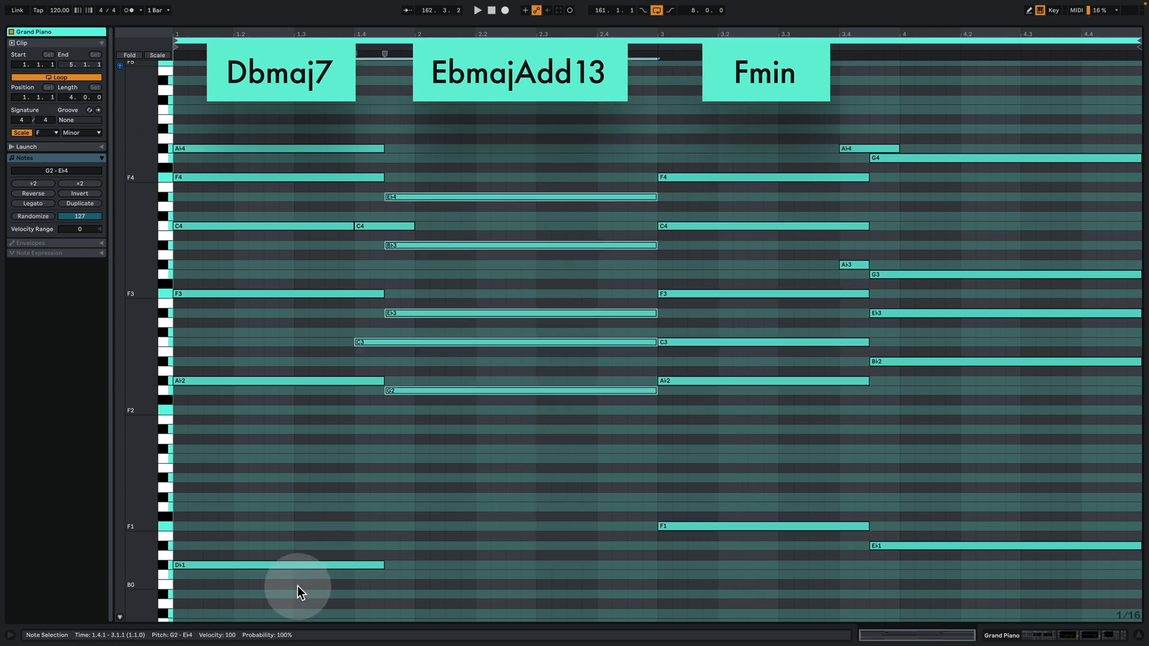
Raise the first chord's D♭1 root one octave to D♭2, and compare the third and second chords again
{"action": "left_click_drag", "start_coordinate": [295, 588], "coordinate": [291, 541]}
{"action": "key", "text": "shift+Up"}
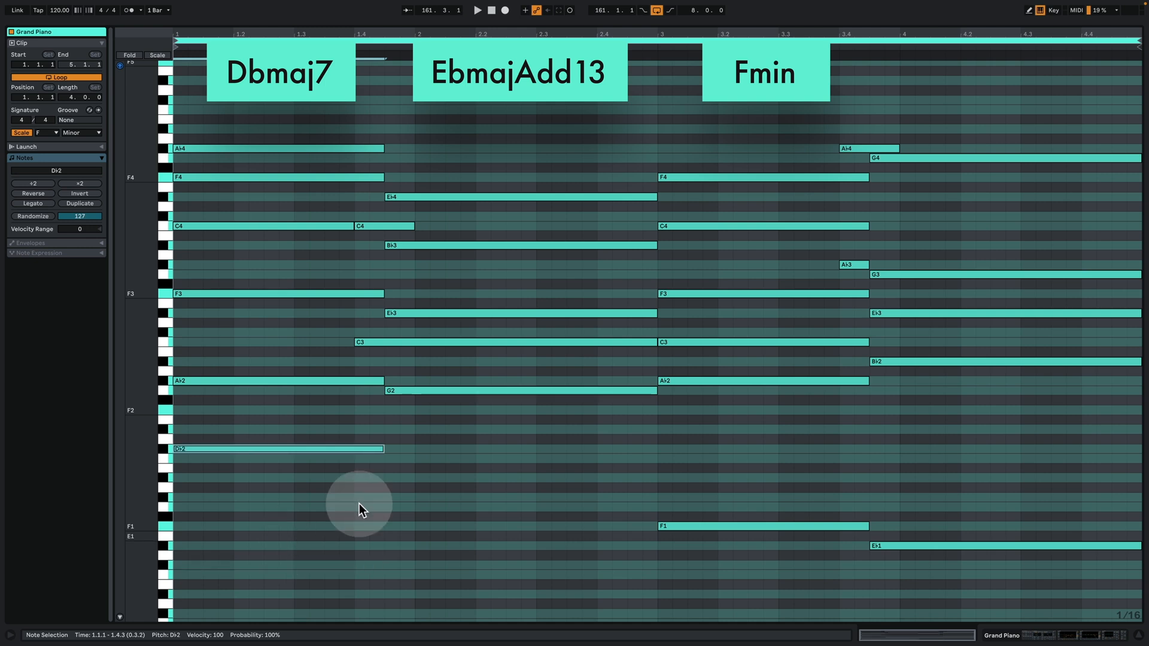
{"action": "left_click_drag", "start_coordinate": [767, 125], "coordinate": [755, 589]}
{"action": "left_click_drag", "start_coordinate": [753, 546], "coordinate": [751, 151]}
{"action": "left_click_drag", "start_coordinate": [609, 154], "coordinate": [546, 529]}
{"action": "left_click_drag", "start_coordinate": [572, 497], "coordinate": [607, 146]}
{"action": "mouse_move", "coordinate": [735, 135]}
{"action": "left_mouse_down"}
{"action": "mouse_move", "coordinate": [729, 564]}
{"action": "mouse_move", "coordinate": [729, 139]}
{"action": "left_mouse_up"}
{"action": "left_click_drag", "start_coordinate": [547, 148], "coordinate": [532, 129]}
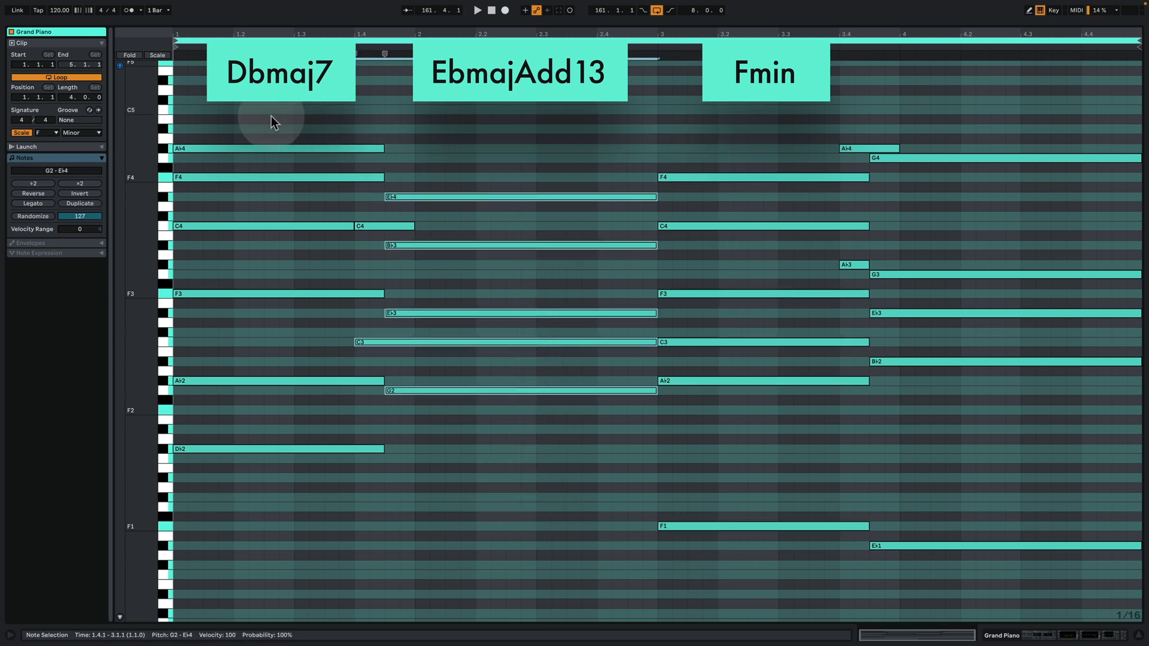
Point out the first and fourth chords' top notes, and highlight the third chord and the second chord's G2 to E♭4
{"action": "left_click_drag", "start_coordinate": [271, 119], "coordinate": [196, 114]}
{"action": "left_click", "coordinate": [1023, 205]}
{"action": "left_click_drag", "start_coordinate": [1041, 206], "coordinate": [1036, 138]}
{"action": "left_click_drag", "start_coordinate": [728, 497], "coordinate": [709, 616]}
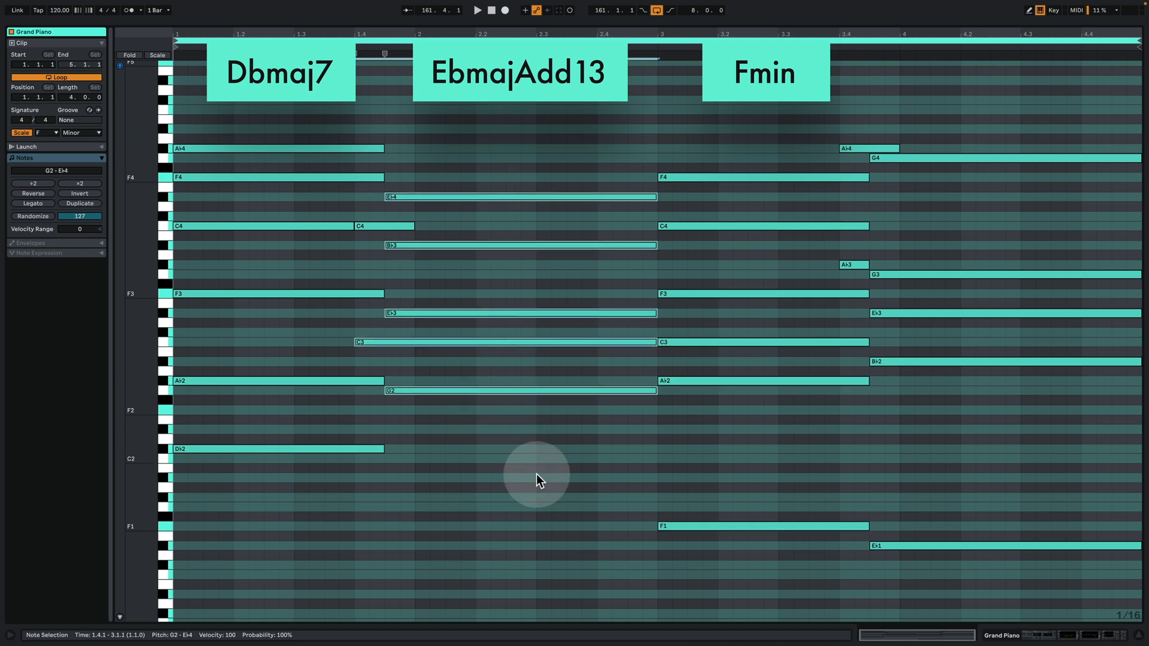
{"action": "mouse_move", "coordinate": [741, 569]}
{"action": "left_mouse_down"}
{"action": "mouse_move", "coordinate": [762, 182]}
{"action": "mouse_move", "coordinate": [744, 135]}
{"action": "left_mouse_up"}
{"action": "mouse_move", "coordinate": [560, 132]}
{"action": "left_mouse_down"}
{"action": "mouse_move", "coordinate": [540, 554]}
{"action": "mouse_move", "coordinate": [556, 138]}
{"action": "left_mouse_up"}
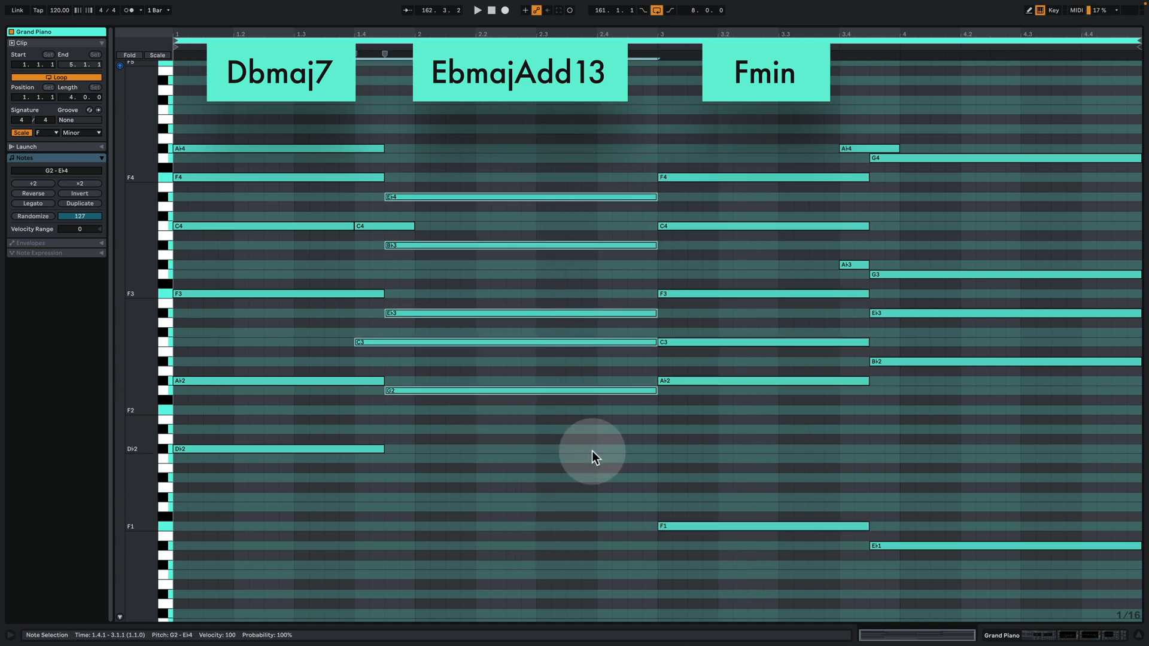
Undo the octave raise of the first chord's root
{"action": "left_click", "coordinate": [607, 469]}
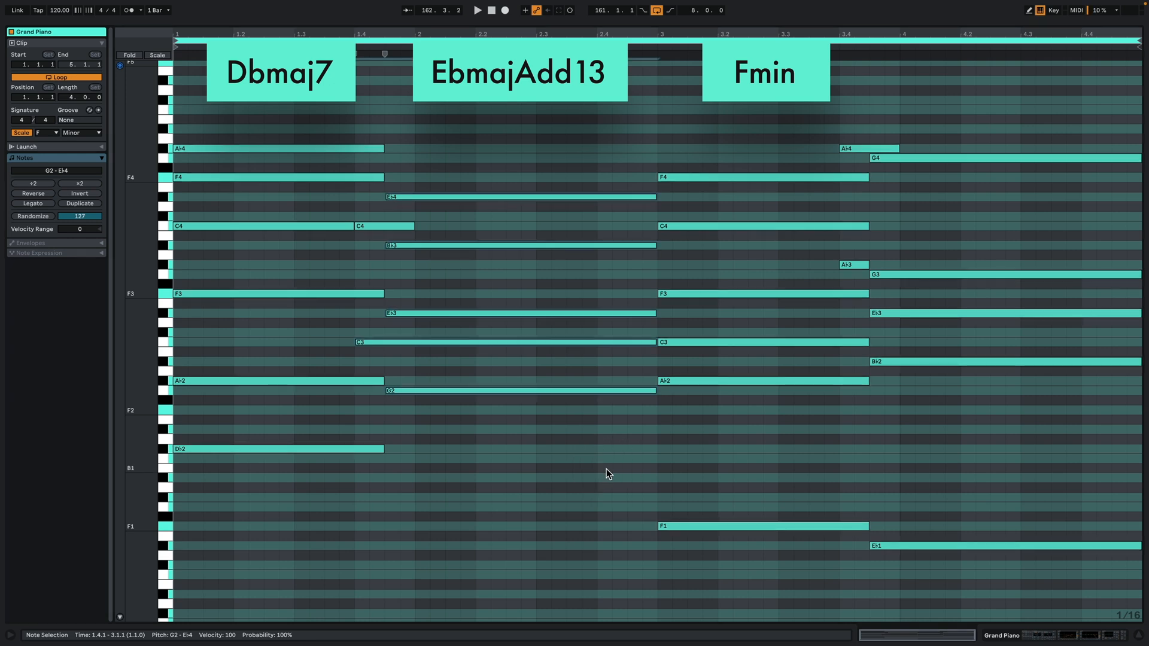
{"action": "key", "text": "super+z"}
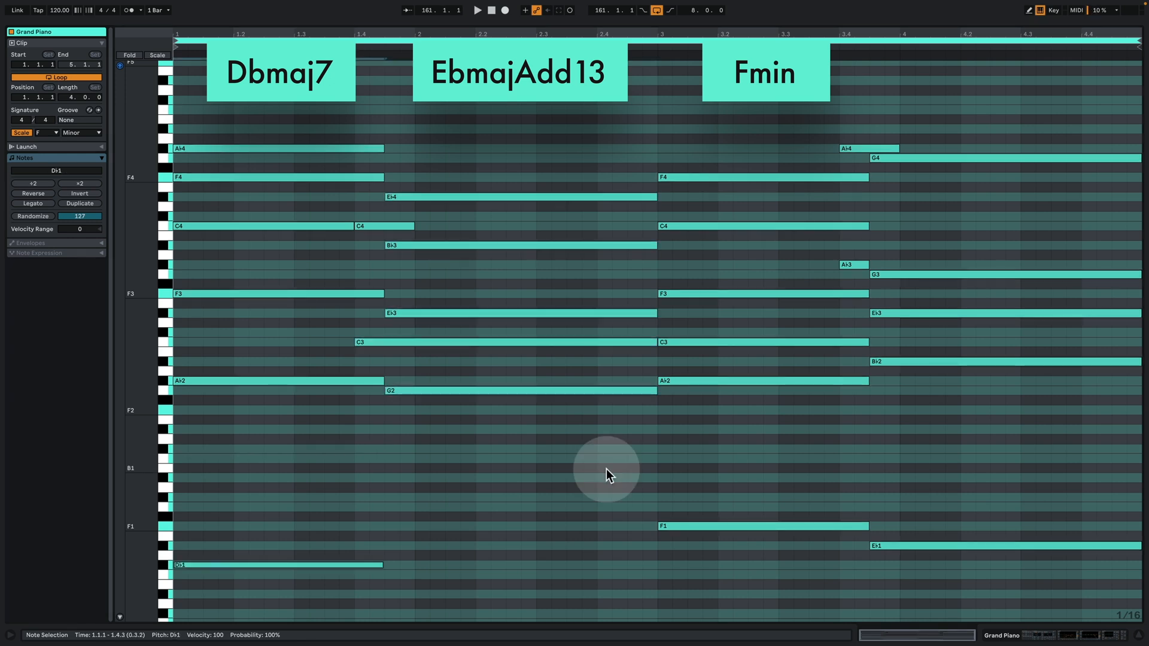
Undo the transposition of the second chord's E♭1 bass note, and select all notes of the Fmin chord
{"action": "key", "text": "super+z"}
{"action": "key", "text": "super+z"}
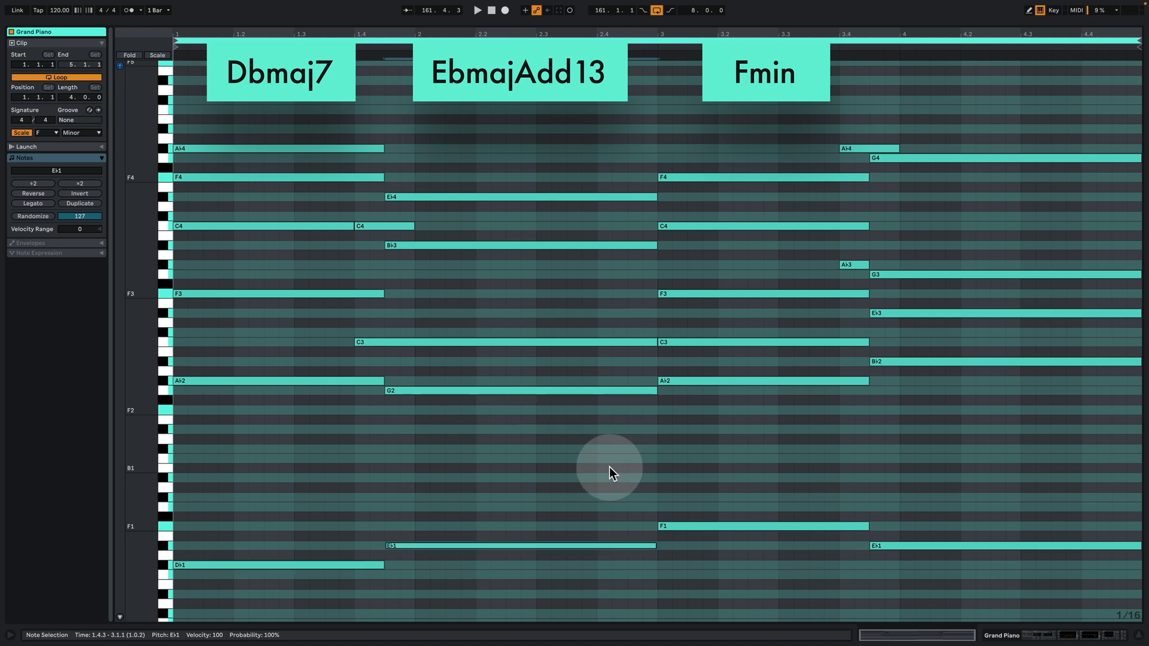
{"action": "left_click_drag", "start_coordinate": [759, 526], "coordinate": [732, 103]}
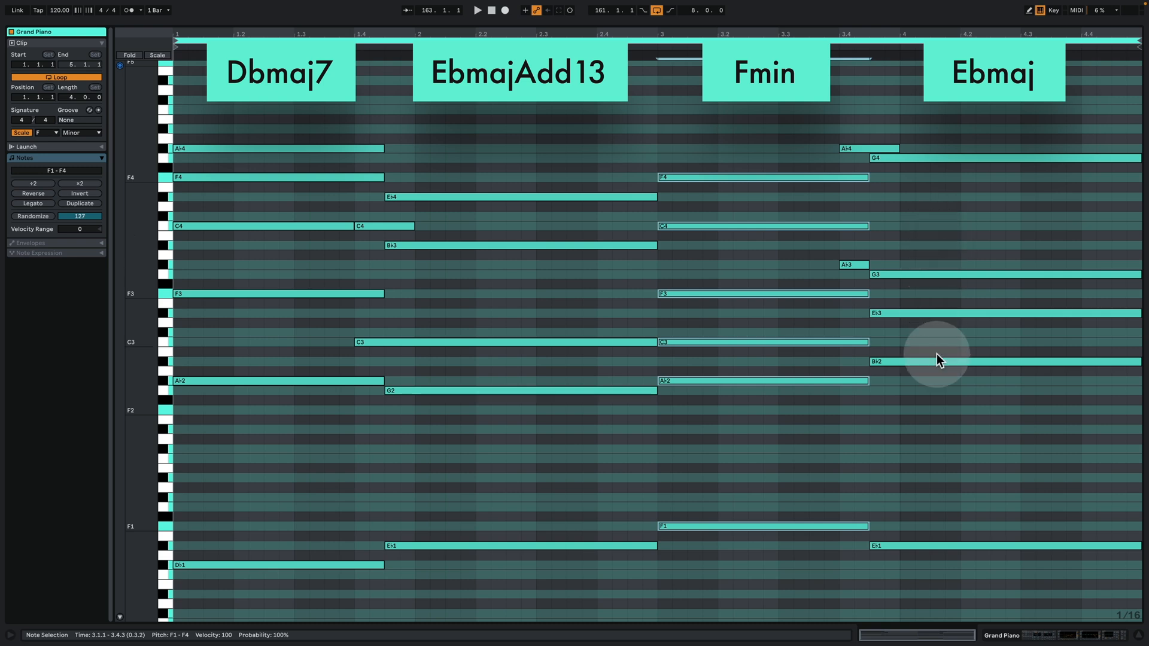
Raise the last chord's B♭2 note by one octave, select the E♭3–B♭3 triad, and undo the octave shift
{"action": "left_click_drag", "start_coordinate": [854, 359], "coordinate": [939, 377]}
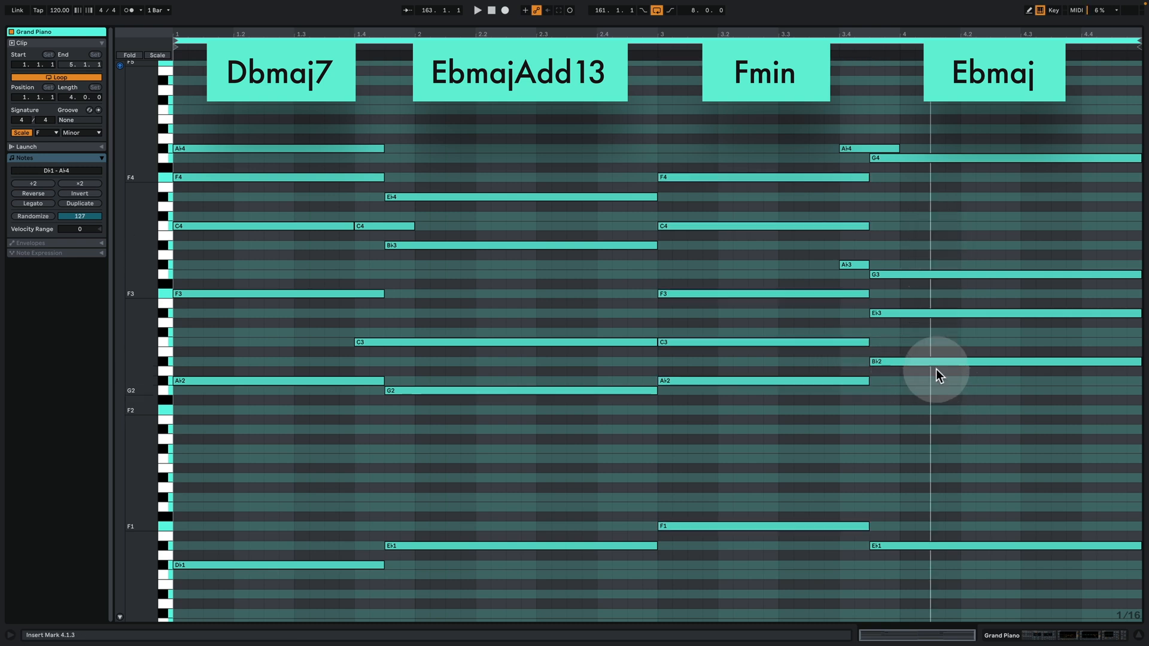
{"action": "key", "text": "shift+Up"}
{"action": "left_click", "coordinate": [938, 298]}
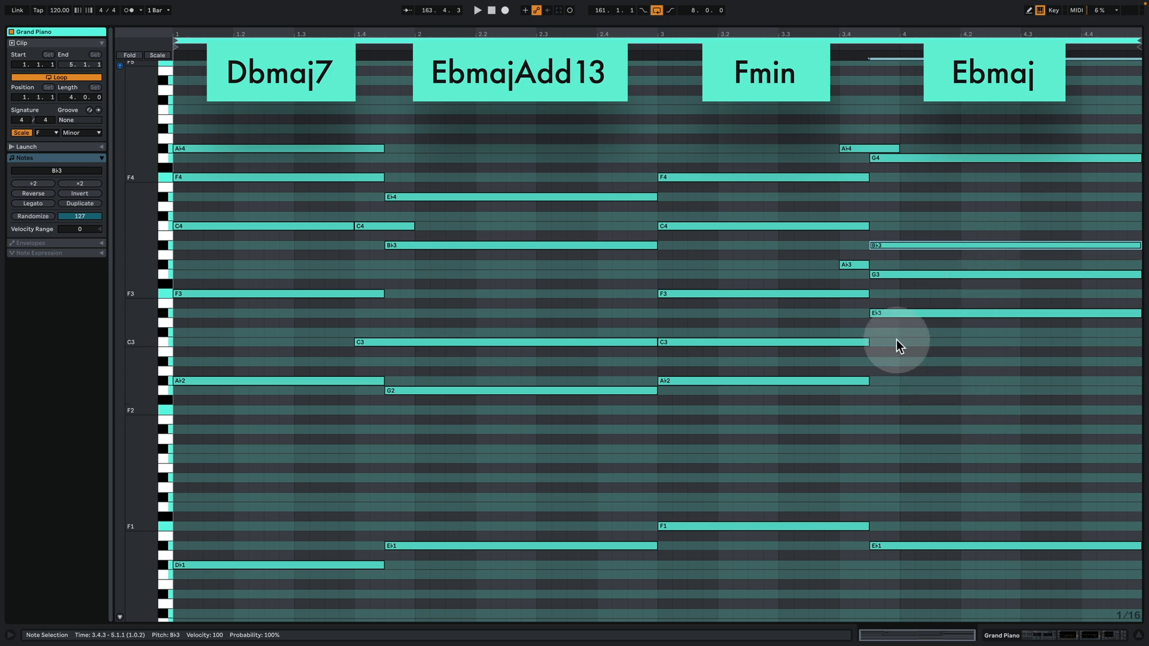
{"action": "left_click_drag", "start_coordinate": [1006, 435], "coordinate": [984, 242]}
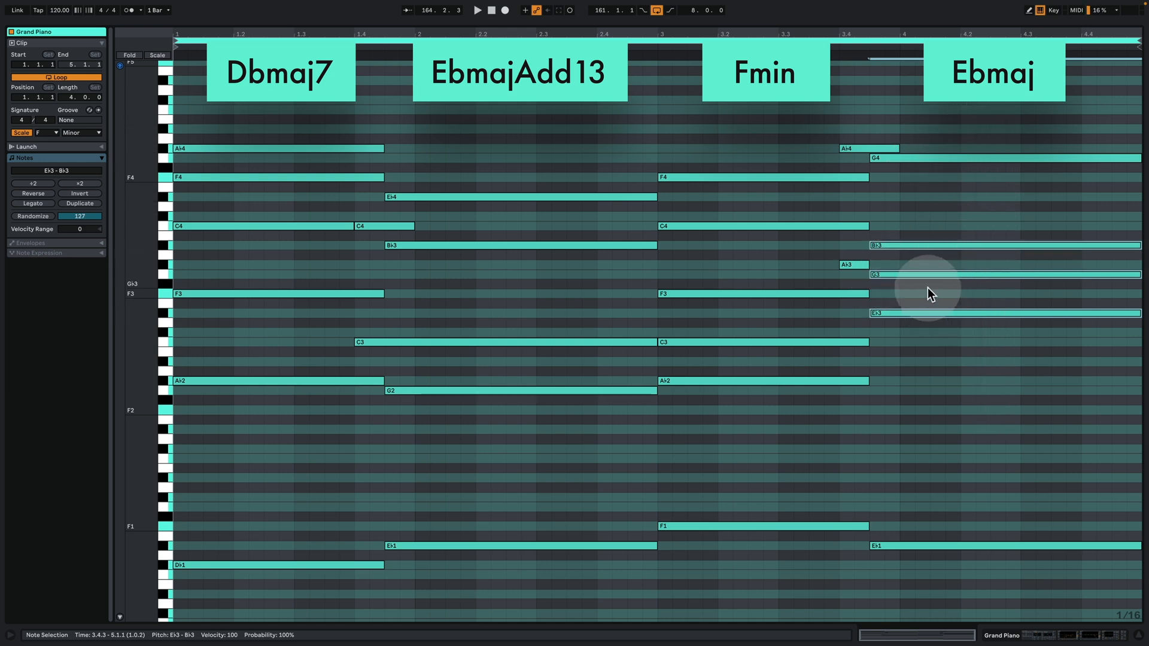
{"action": "key", "text": "super+z"}
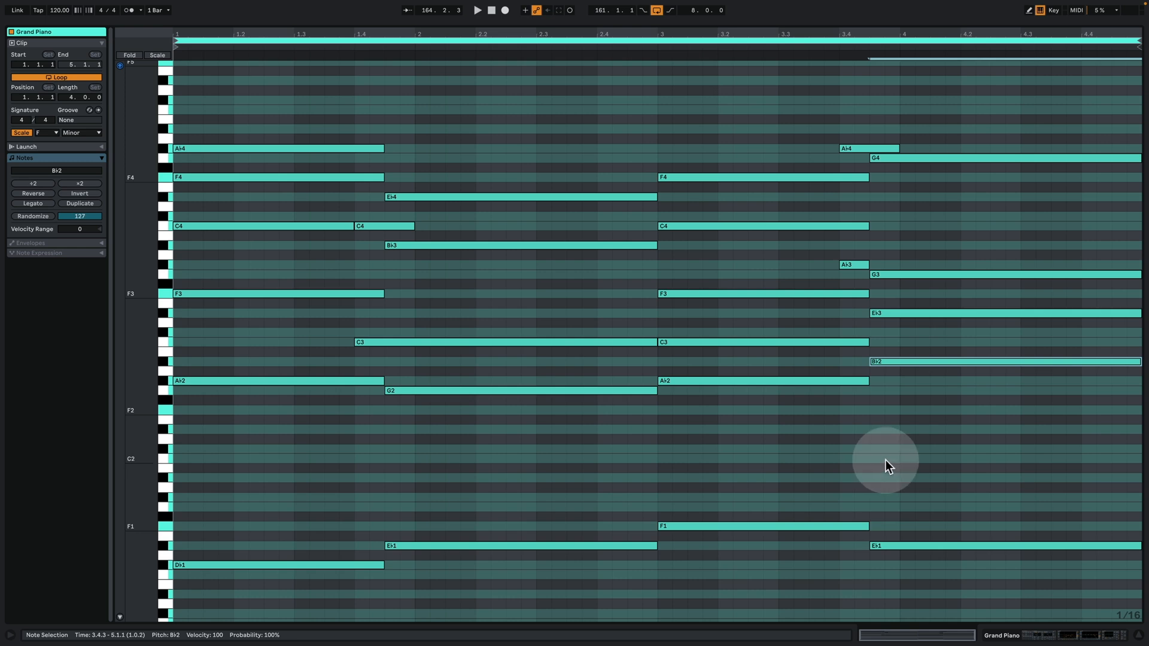
Return to the arrangement and copy 16 bars of the Key 1 clip from the Drop at bar 105 to bar 161
{"action": "left_click", "coordinate": [1045, 636]}
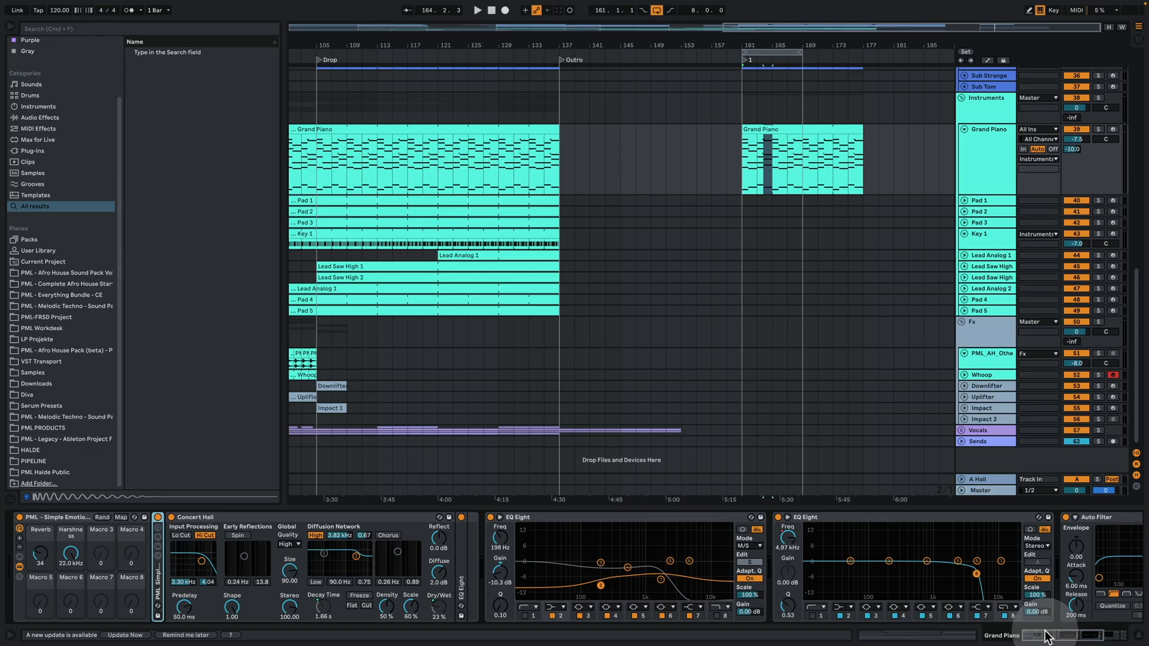
{"action": "left_click", "coordinate": [394, 263]}
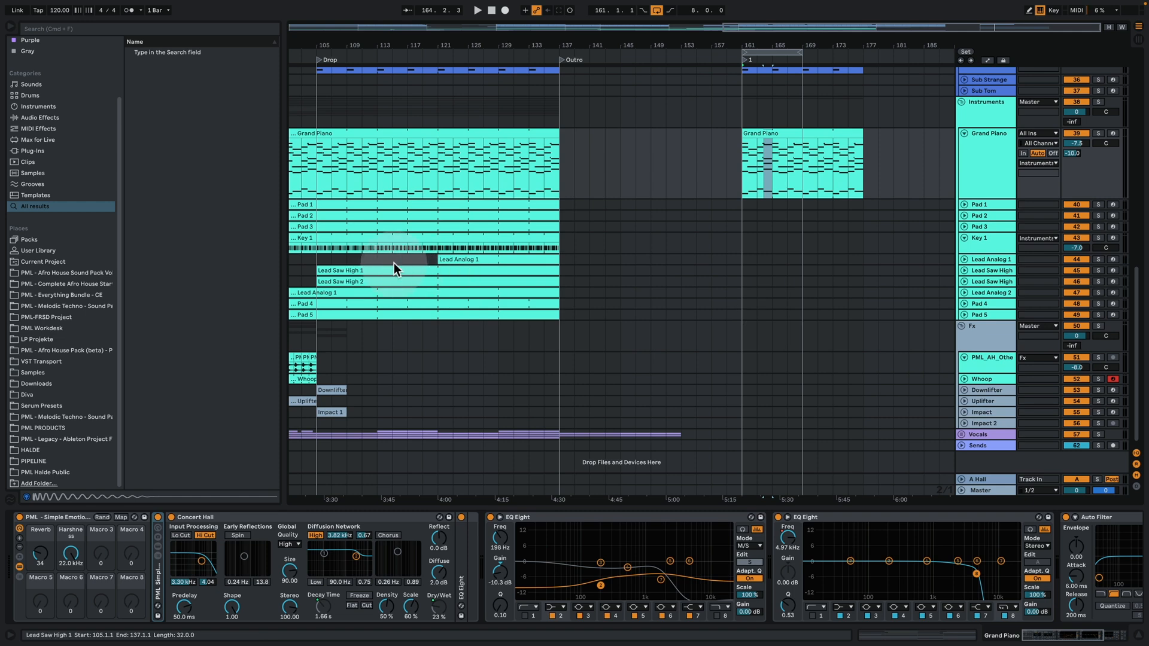
{"action": "left_click", "coordinate": [339, 236]}
{"action": "left_click_drag", "start_coordinate": [318, 249], "coordinate": [422, 242]}
{"action": "left_click_drag", "start_coordinate": [335, 242], "coordinate": [802, 252]}
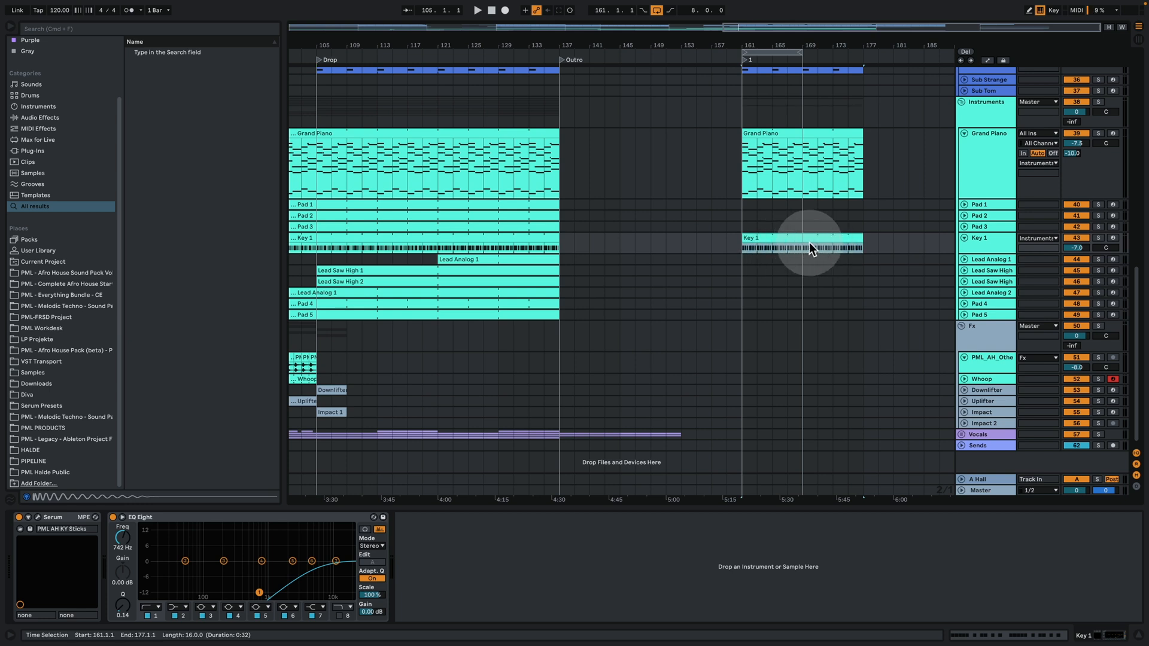
{"action": "left_click", "coordinate": [797, 235]}
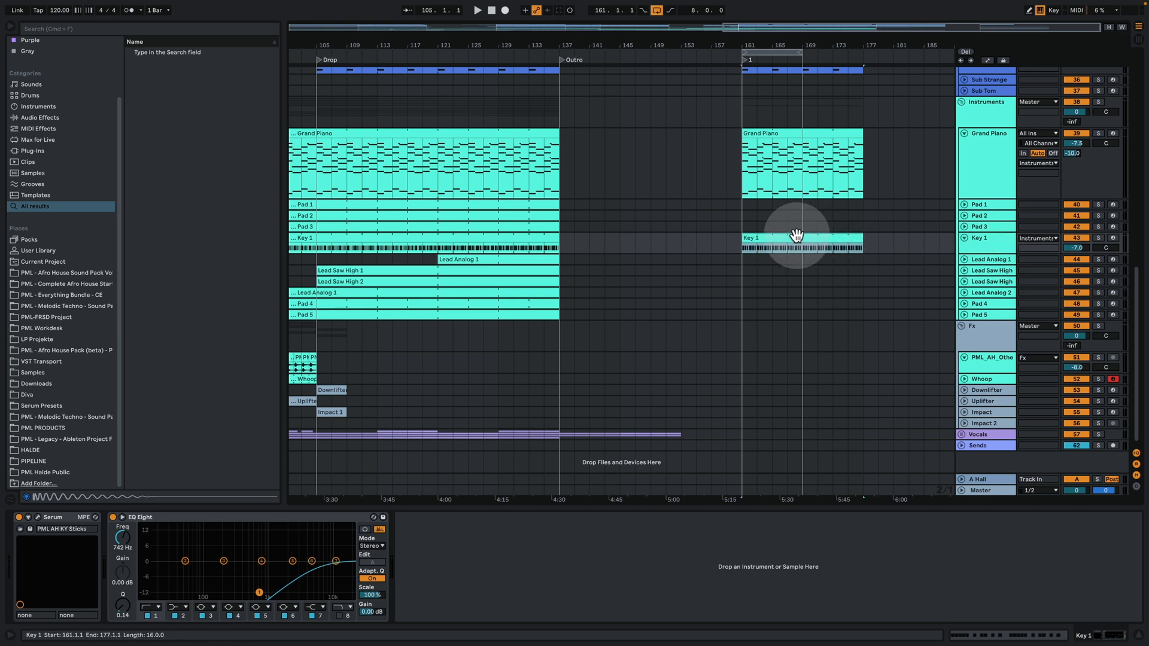
Play the loop with the Key 1 track soloed and examine the note pattern in its clip
{"action": "key", "text": "space"}
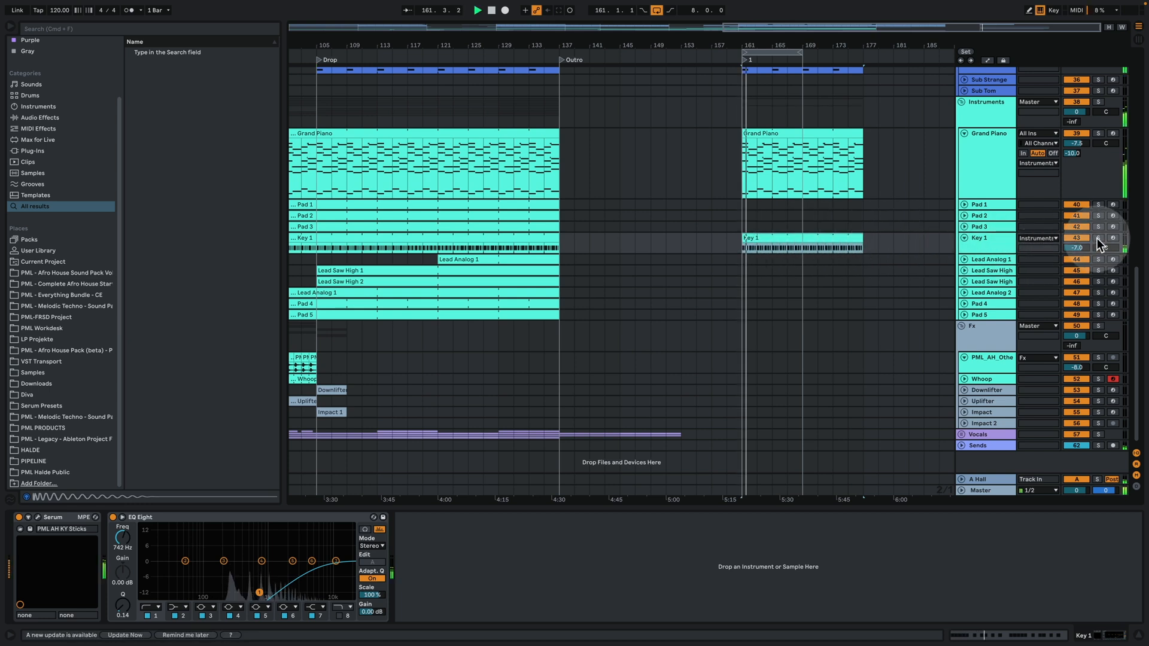
{"action": "left_click", "coordinate": [1098, 237]}
{"action": "double_click", "coordinate": [768, 238]}
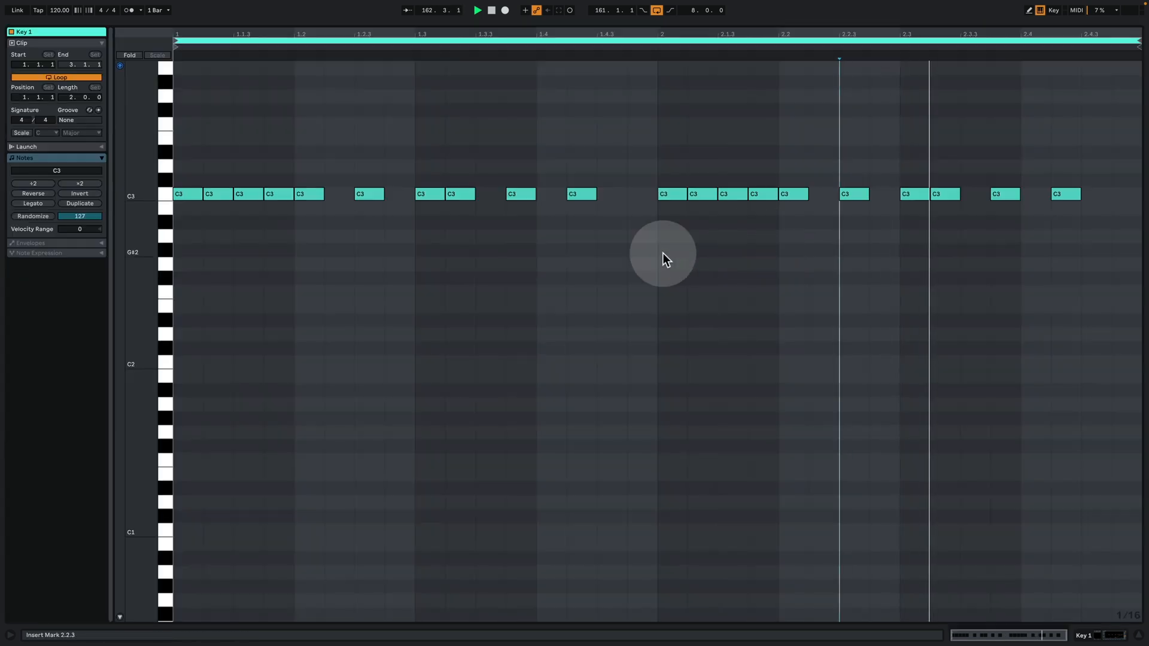
{"action": "scroll", "coordinate": [553, 344], "scroll_direction": "up", "scroll_amount": 5}
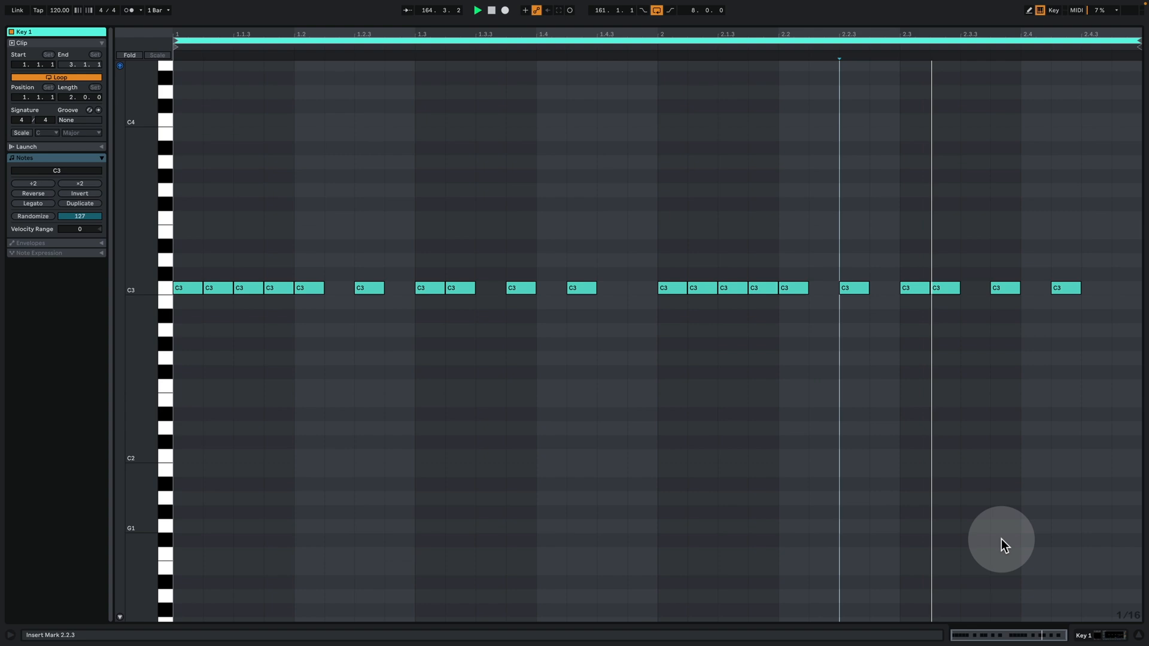
Solo the Bass group alongside Key 1 and play the loop from bar 161 with the track's Serum synth open
{"action": "left_click", "coordinate": [1097, 636]}
{"action": "scroll", "coordinate": [928, 264], "scroll_direction": "up", "scroll_amount": 4}
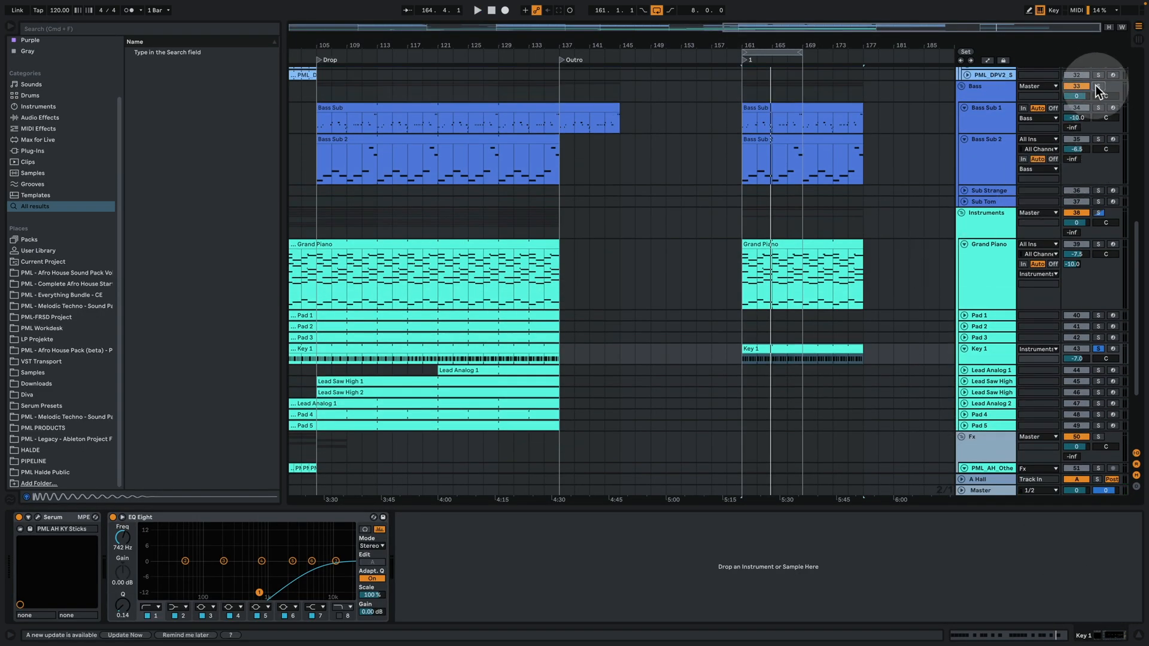
{"action": "left_click", "coordinate": [1098, 88]}
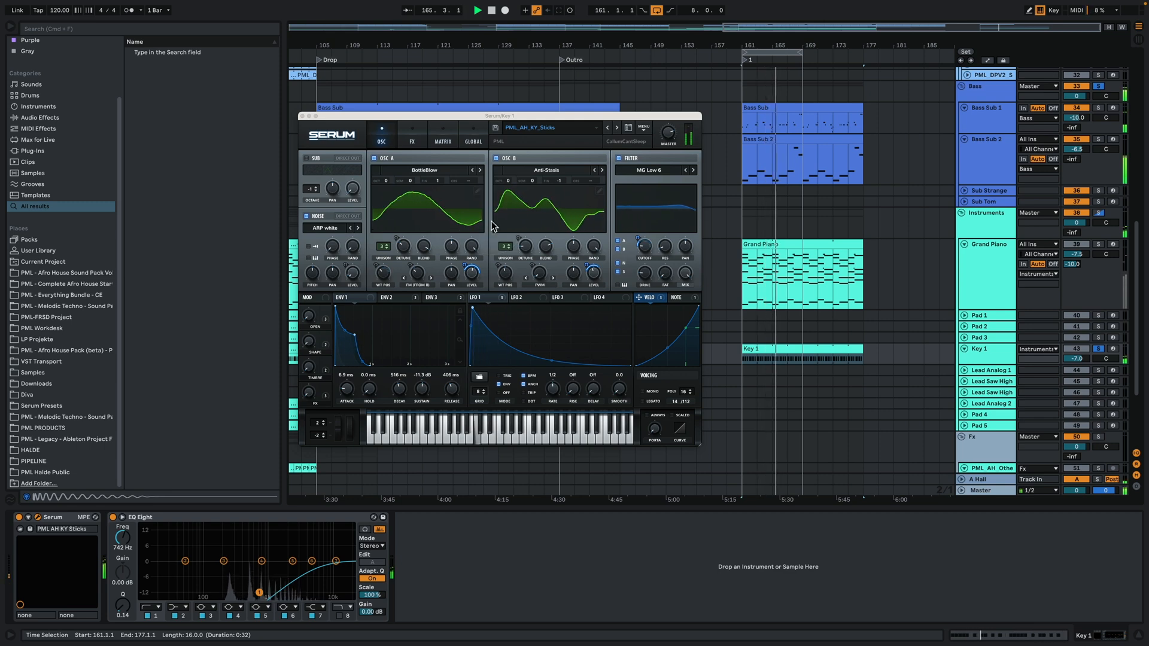
{"action": "key", "text": "space"}
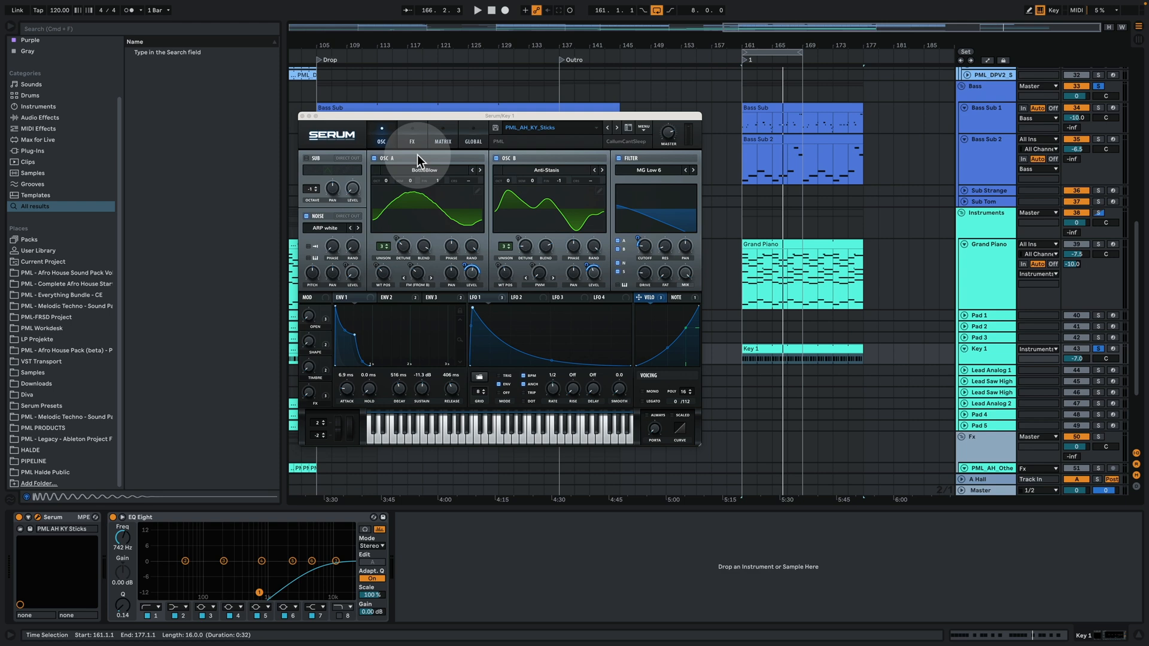
{"action": "key", "text": "space"}
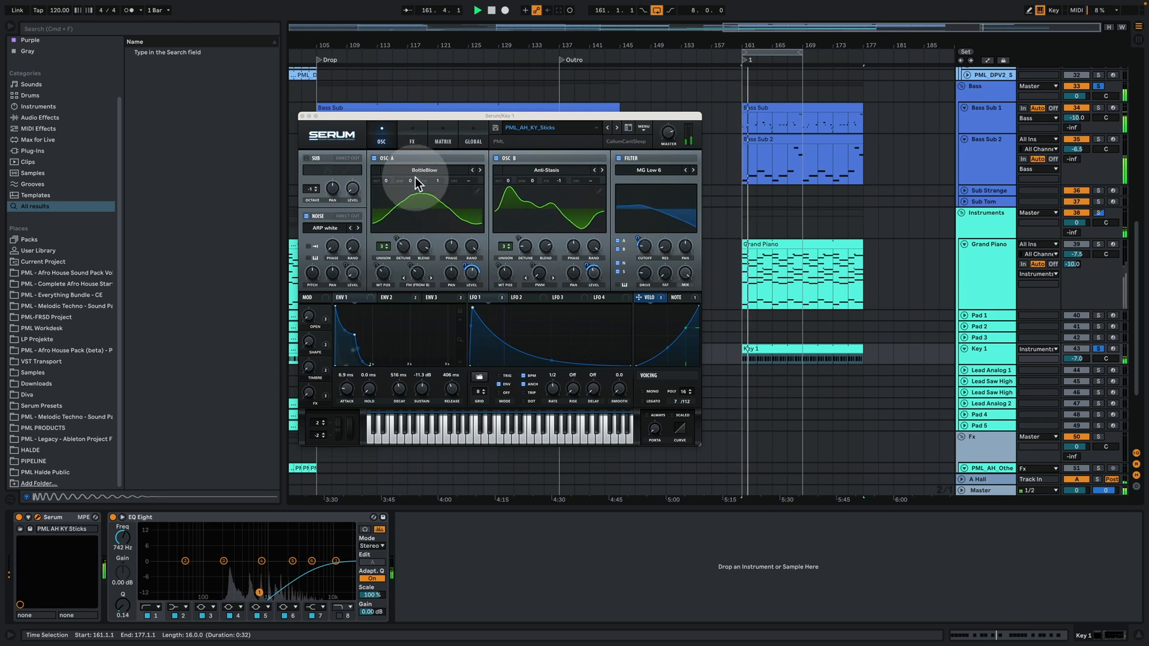
Examine the effects chain and modulation matrix of the PML_AH_KY_Sticks preset in Serum, and close the synth's window
{"action": "left_click", "coordinate": [407, 135]}
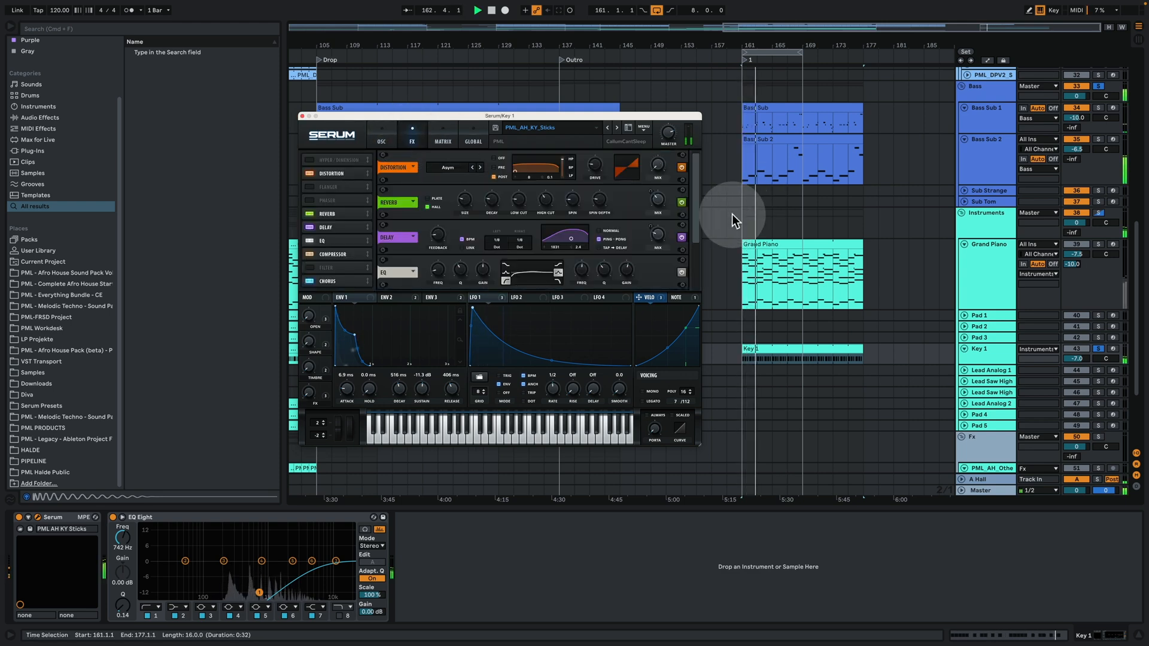
{"action": "left_click_drag", "start_coordinate": [697, 203], "coordinate": [702, 257]}
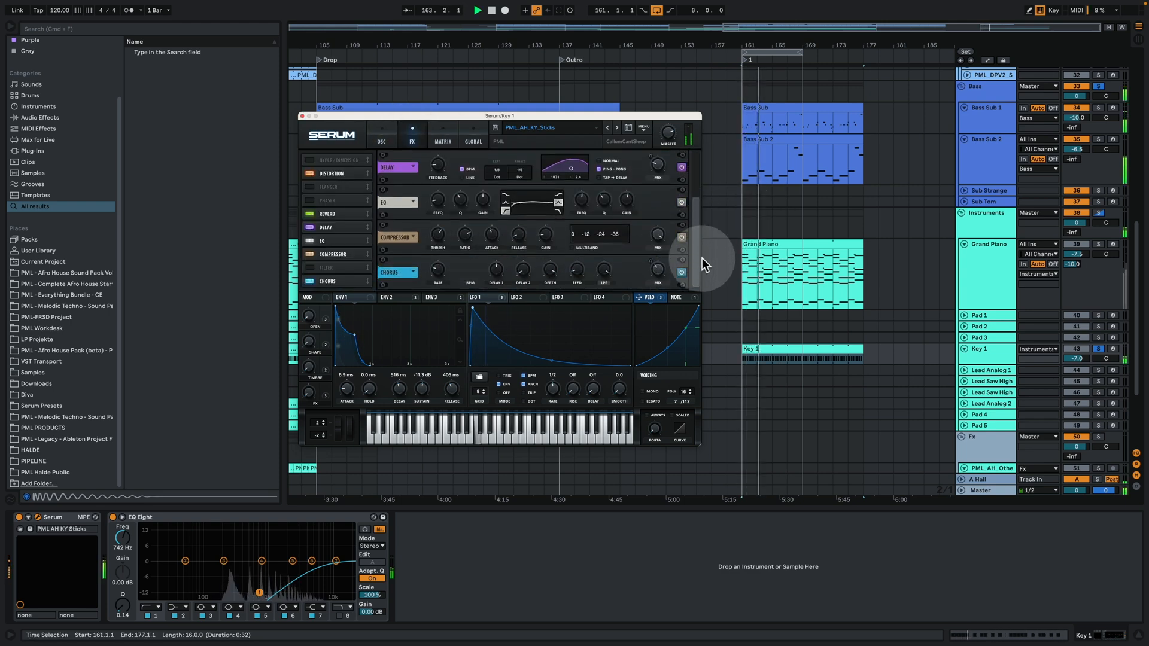
{"action": "left_click", "coordinate": [448, 137]}
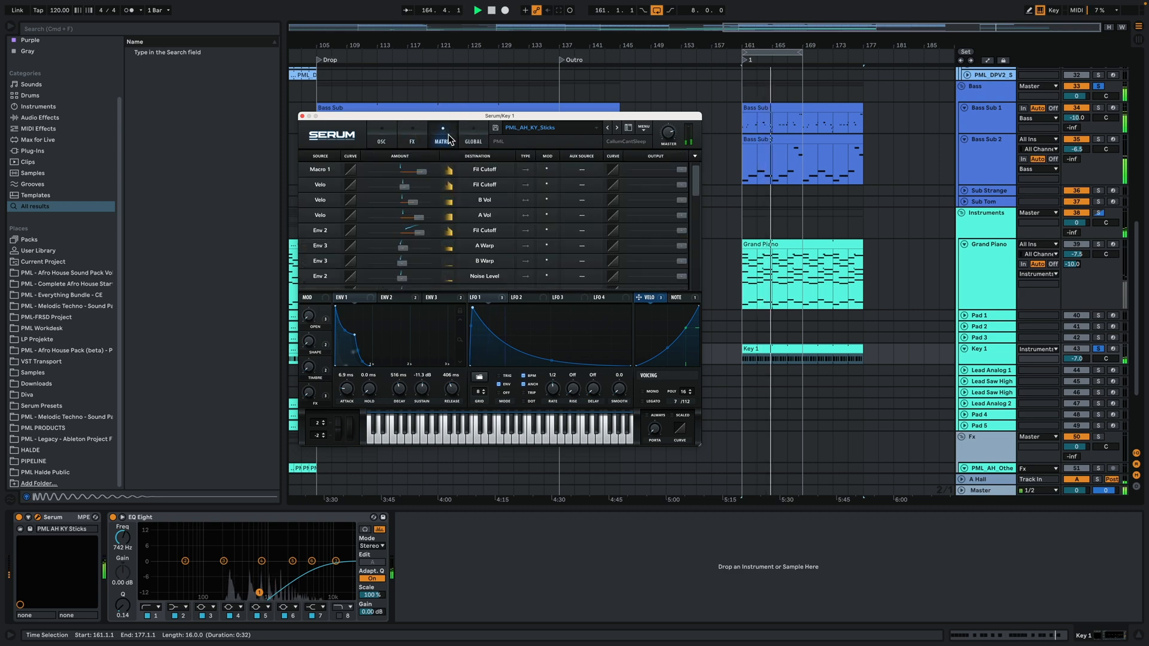
{"action": "left_click", "coordinate": [381, 128]}
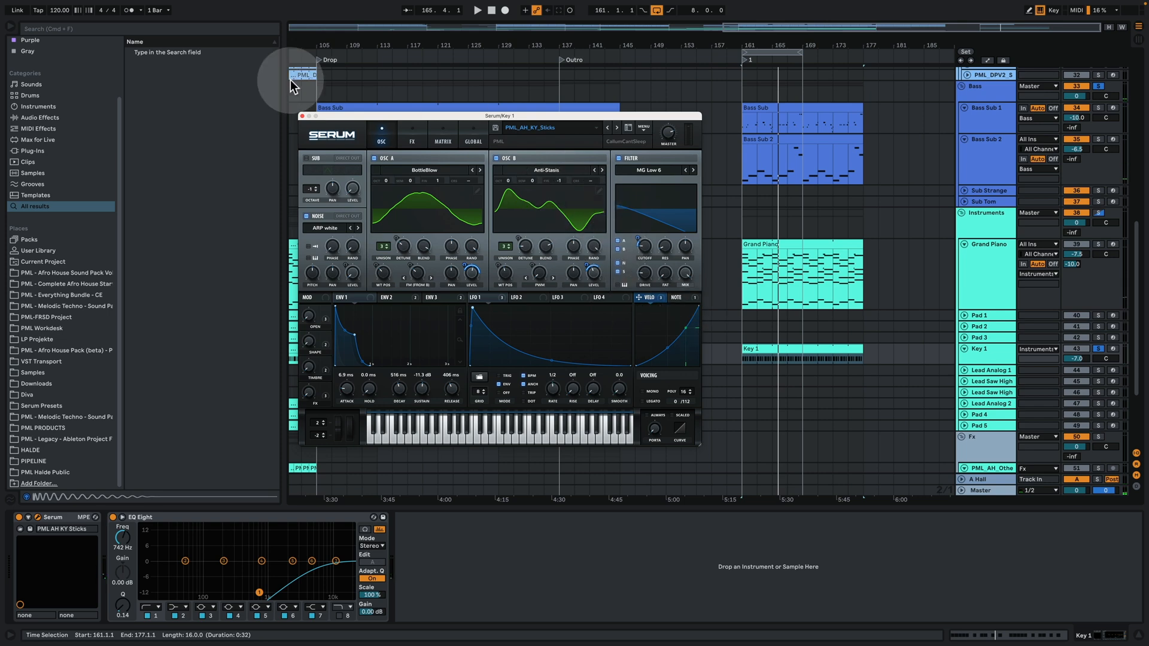
{"action": "left_click", "coordinate": [302, 116]}
Review the Key 1 clip's rhythm in the note editor once more, and resume playback in the arrangement
{"action": "double_click", "coordinate": [801, 348]}
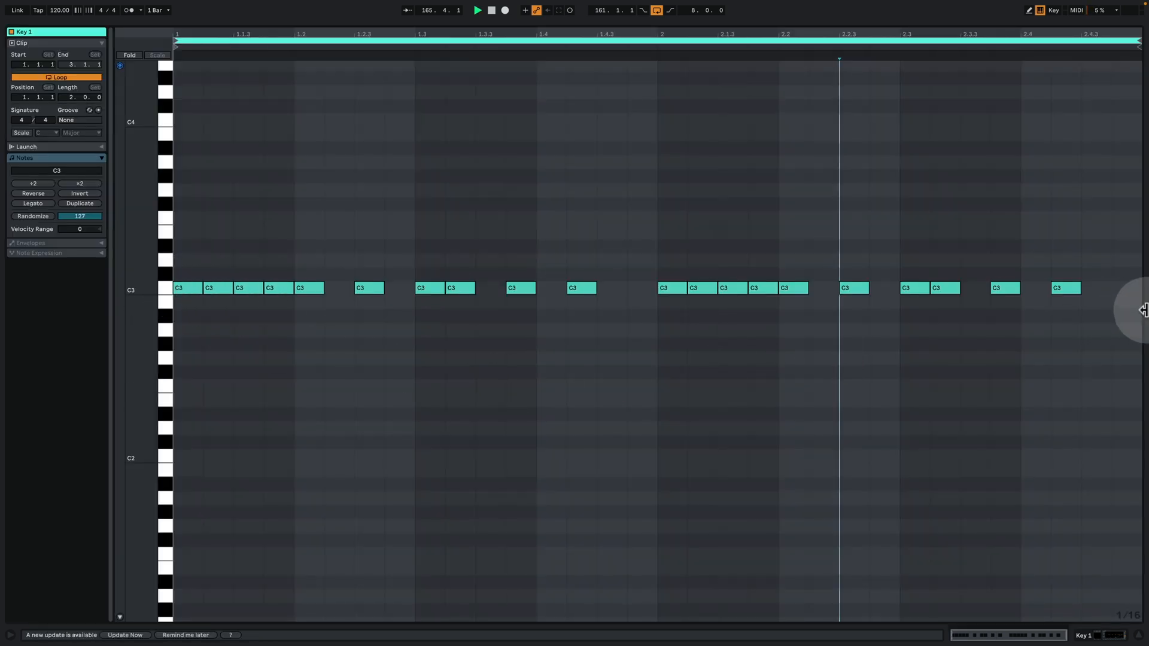
{"action": "key", "text": "space"}
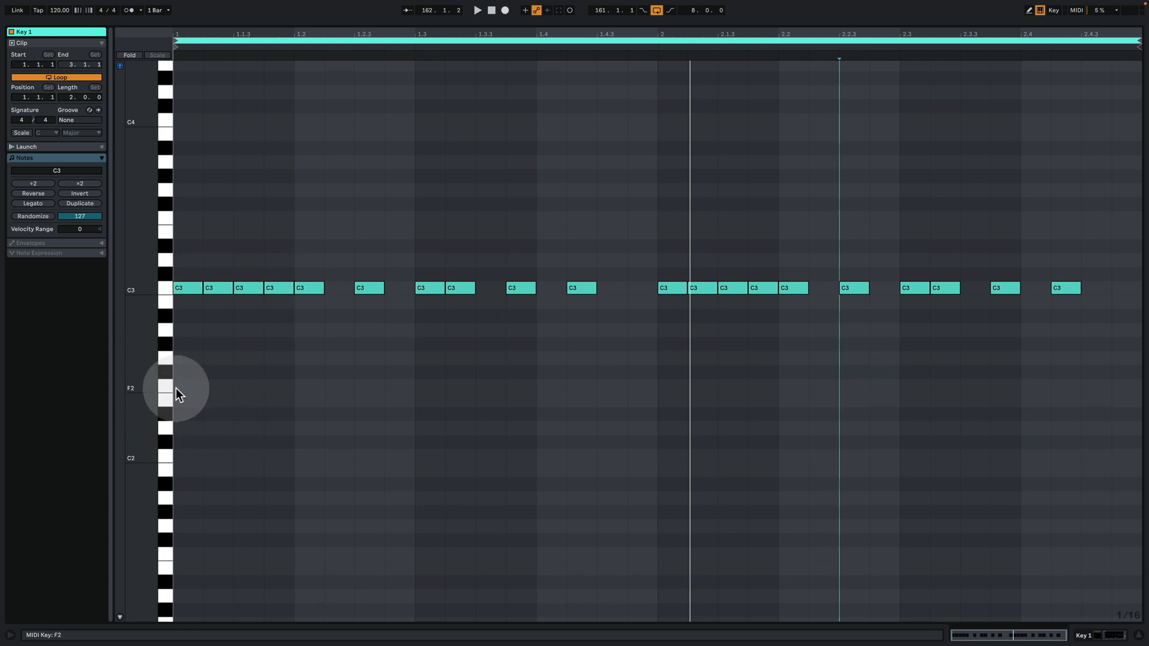
{"action": "left_click", "coordinate": [1079, 636]}
{"action": "key", "text": "space"}
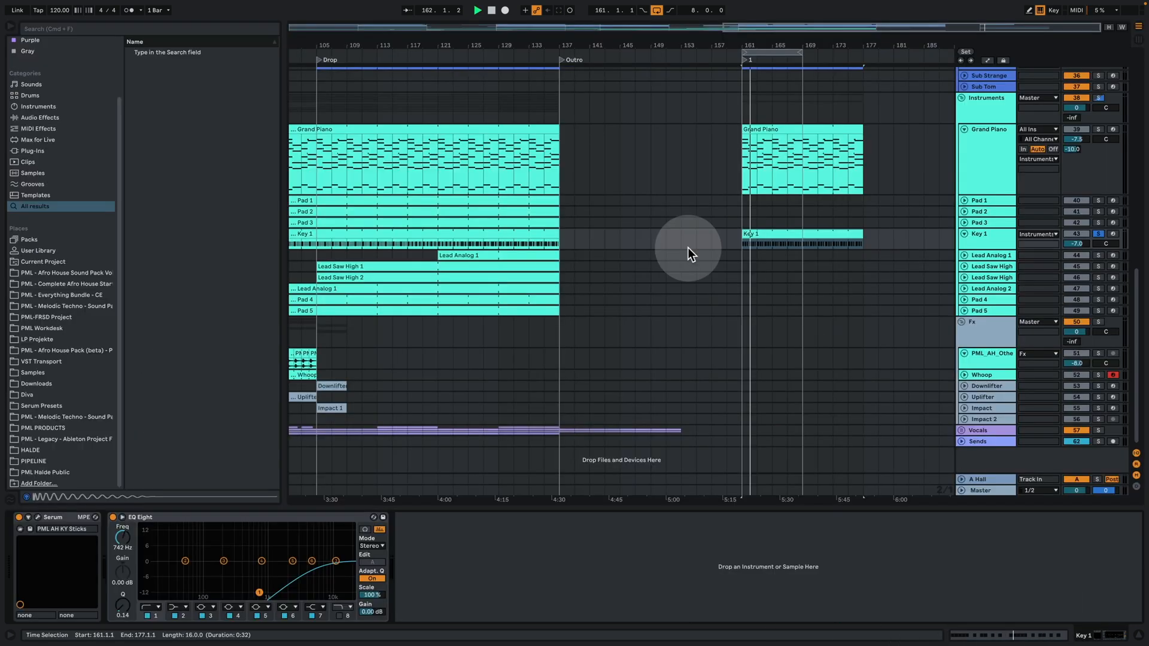
Remove the solo from Key 1 and the other soloed groups, and listen to the loop with all tracks before stopping playback
{"action": "left_click", "coordinate": [1099, 234]}
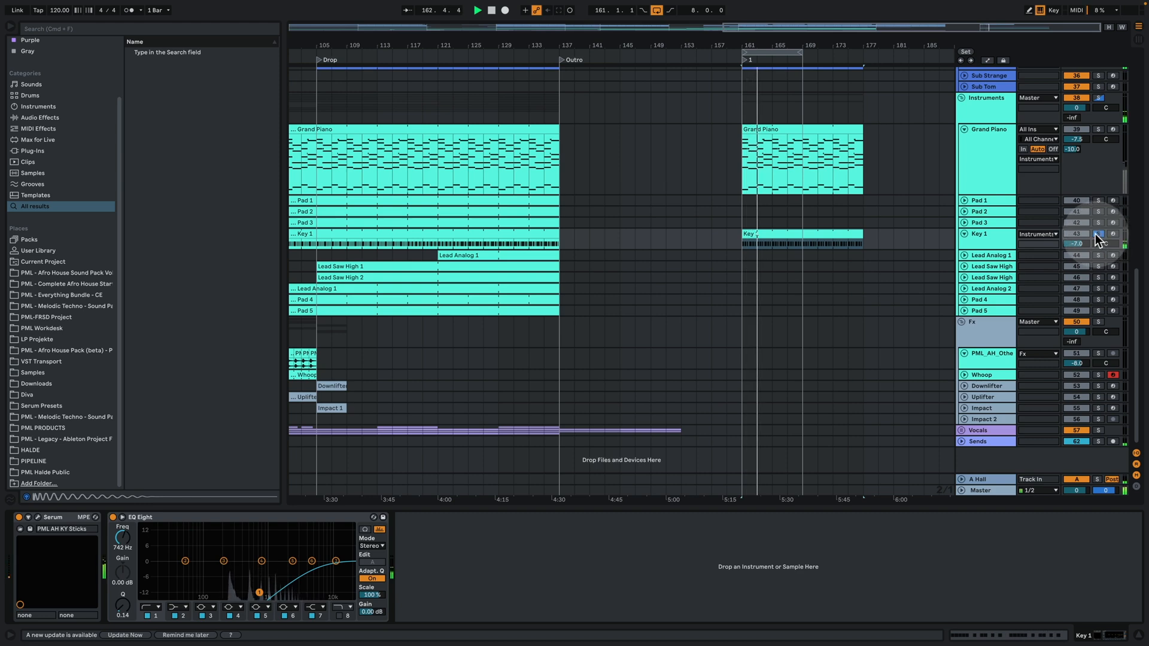
{"action": "scroll", "coordinate": [1000, 298], "scroll_direction": "up", "scroll_amount": 3}
{"action": "scroll", "coordinate": [1000, 296], "scroll_direction": "up", "scroll_amount": 5}
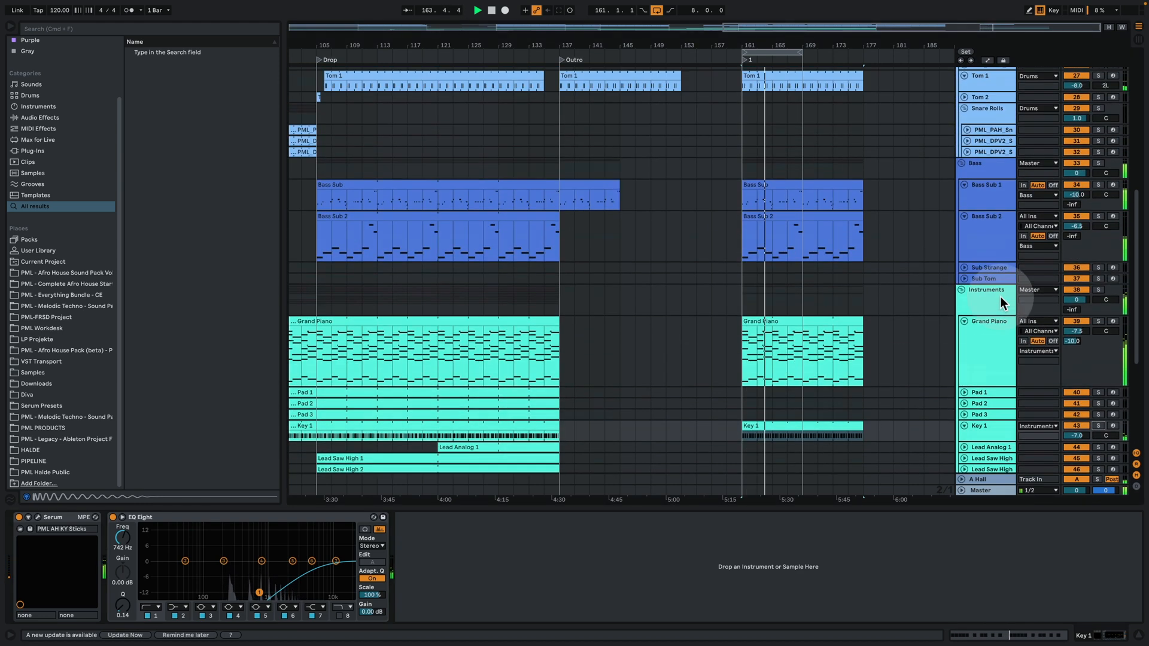
{"action": "key", "text": "space"}
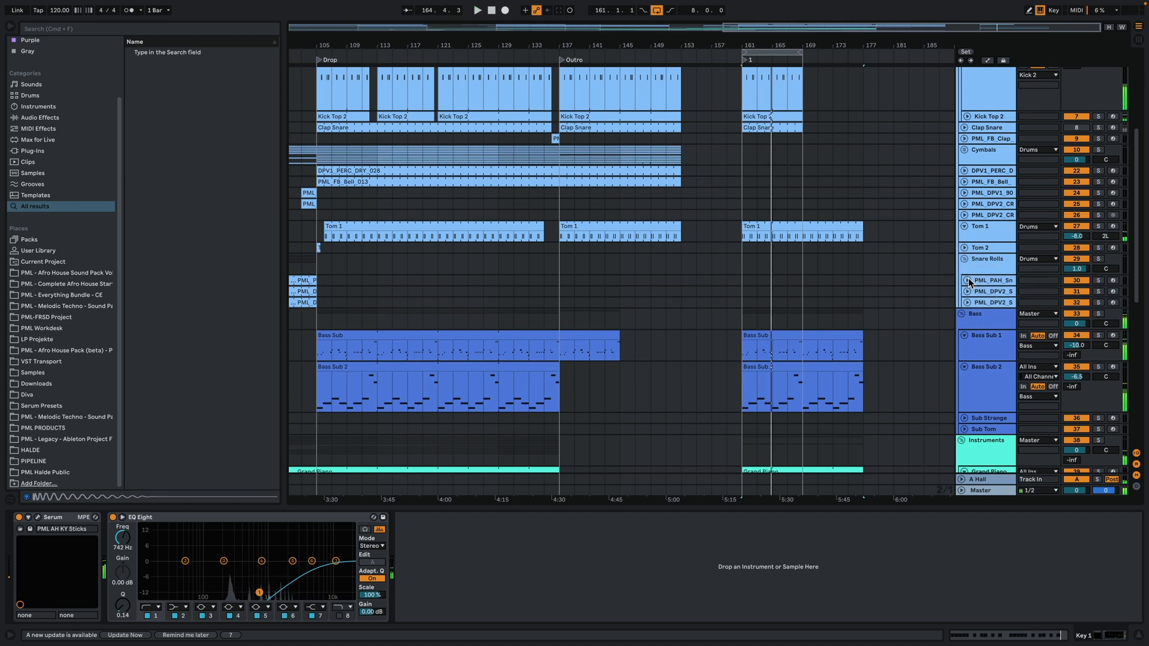
Copy eight bars of the DPV1_PERC_DRY_028 and PML_FB_Bell_013 clips from the Outro at bar 137 to bar 161
{"action": "left_click", "coordinate": [655, 255]}
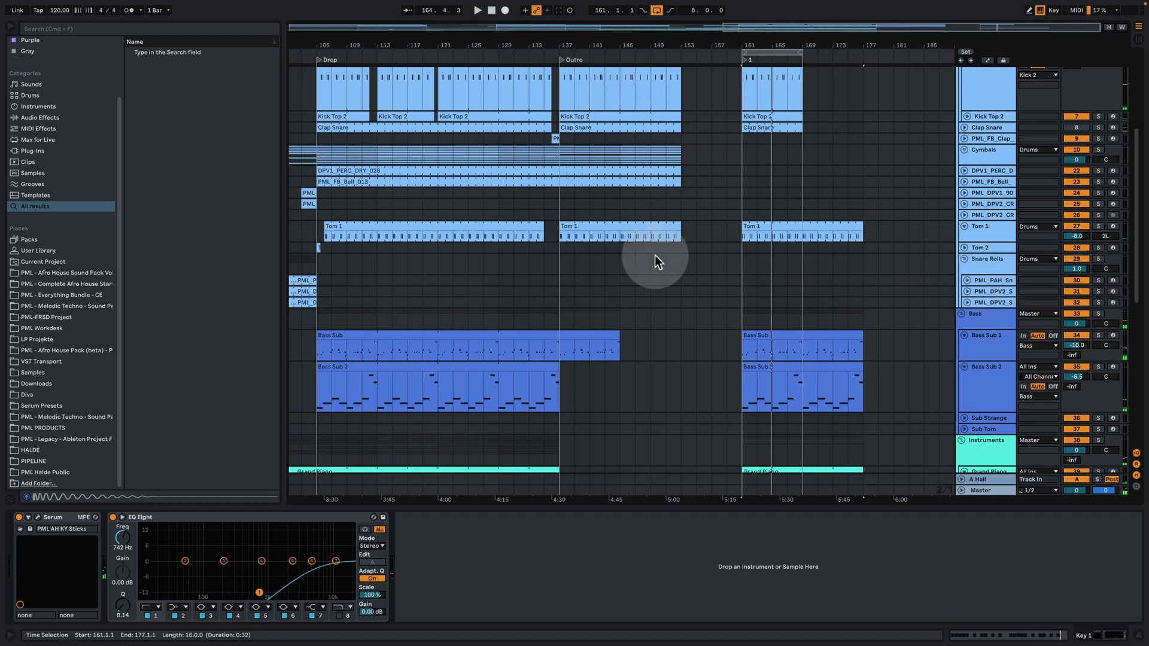
{"action": "left_click", "coordinate": [641, 179]}
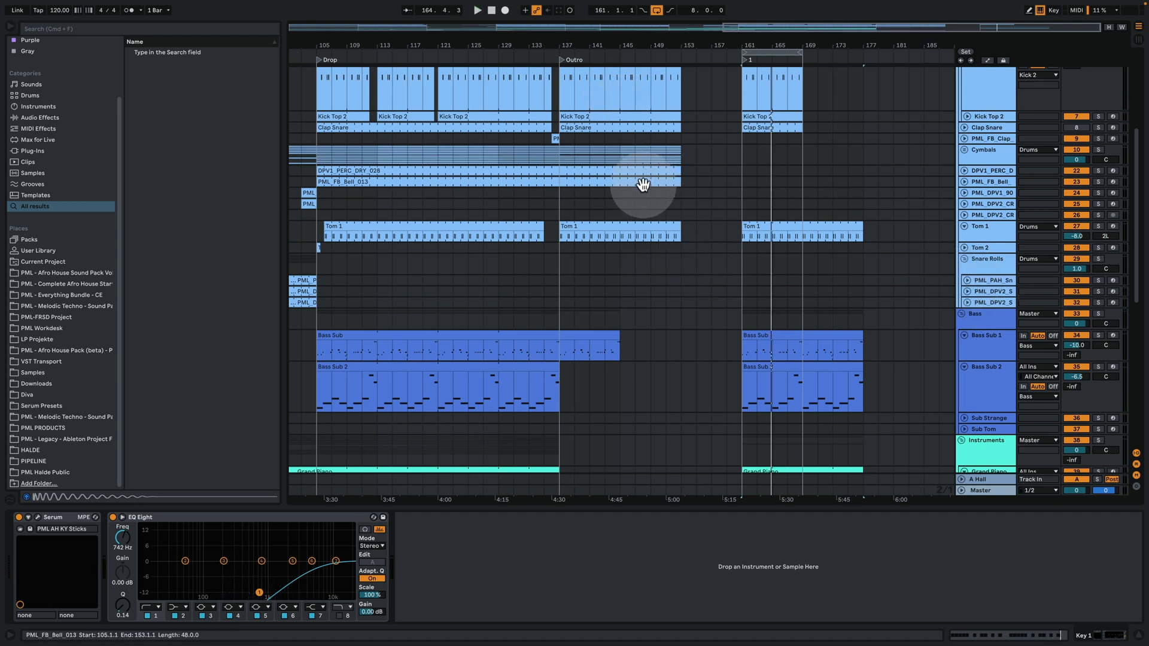
{"action": "scroll", "coordinate": [597, 201], "scroll_direction": "up", "scroll_amount": 3}
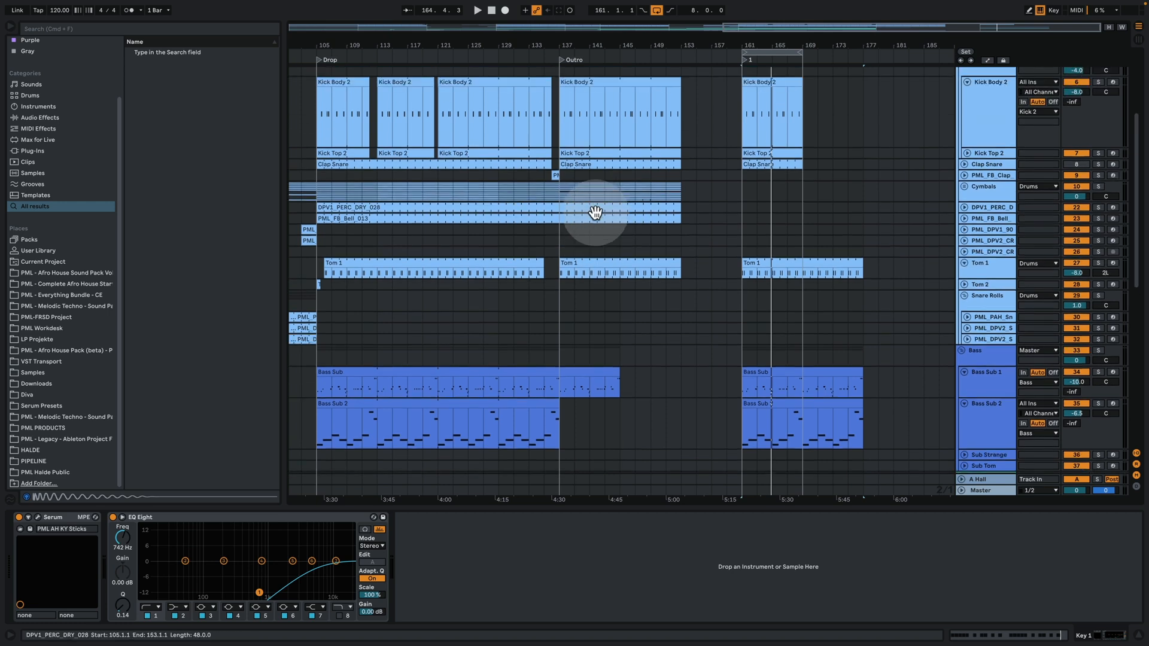
{"action": "left_click_drag", "start_coordinate": [560, 229], "coordinate": [758, 207]}
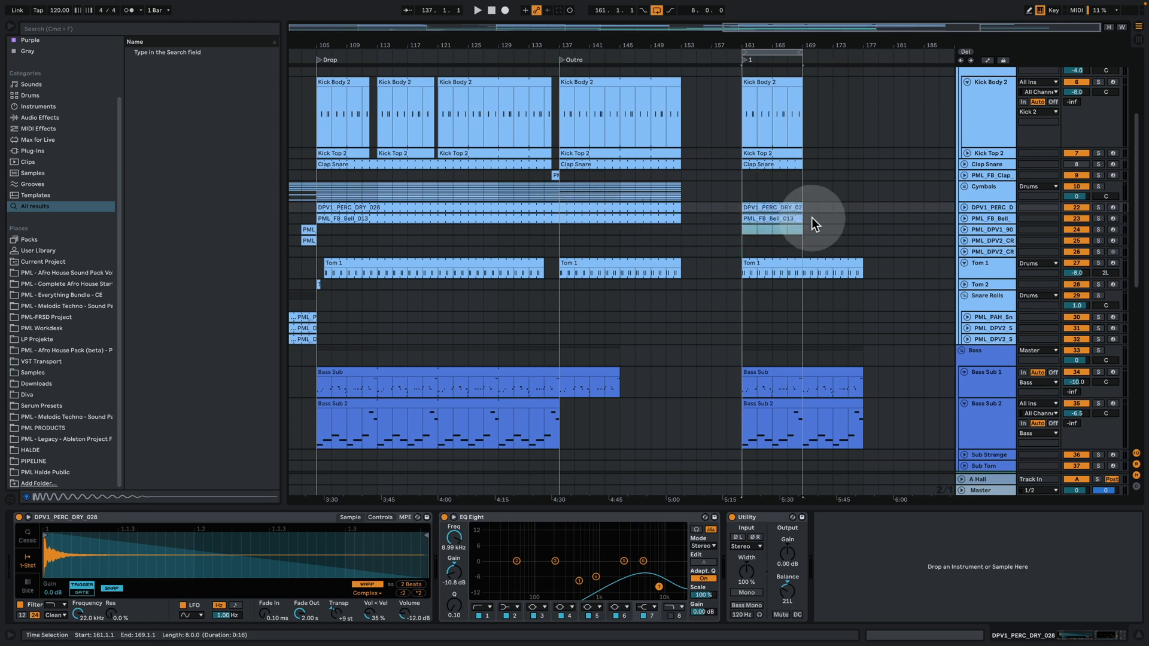
Play the loop and open the copied DPV1_PERC_DRY_028 clip at bar 161 in the note editor
{"action": "left_click", "coordinate": [964, 208]}
{"action": "key", "text": "space"}
{"action": "left_click_drag", "start_coordinate": [763, 45], "coordinate": [763, 90]}
{"action": "double_click", "coordinate": [763, 207]}
{"action": "left_click", "coordinate": [687, 270]}
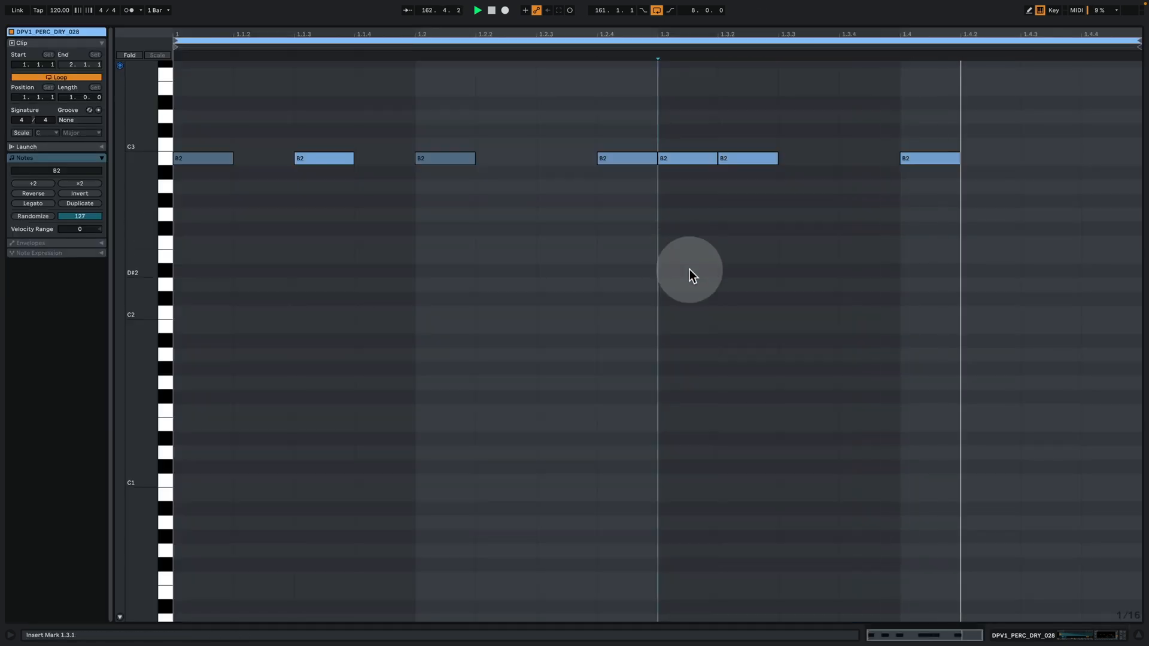
Reveal the velocity lane of the DPV1_PERC_DRY_028 clip to examine its note velocities, and stop playback
{"action": "left_click", "coordinate": [579, 296]}
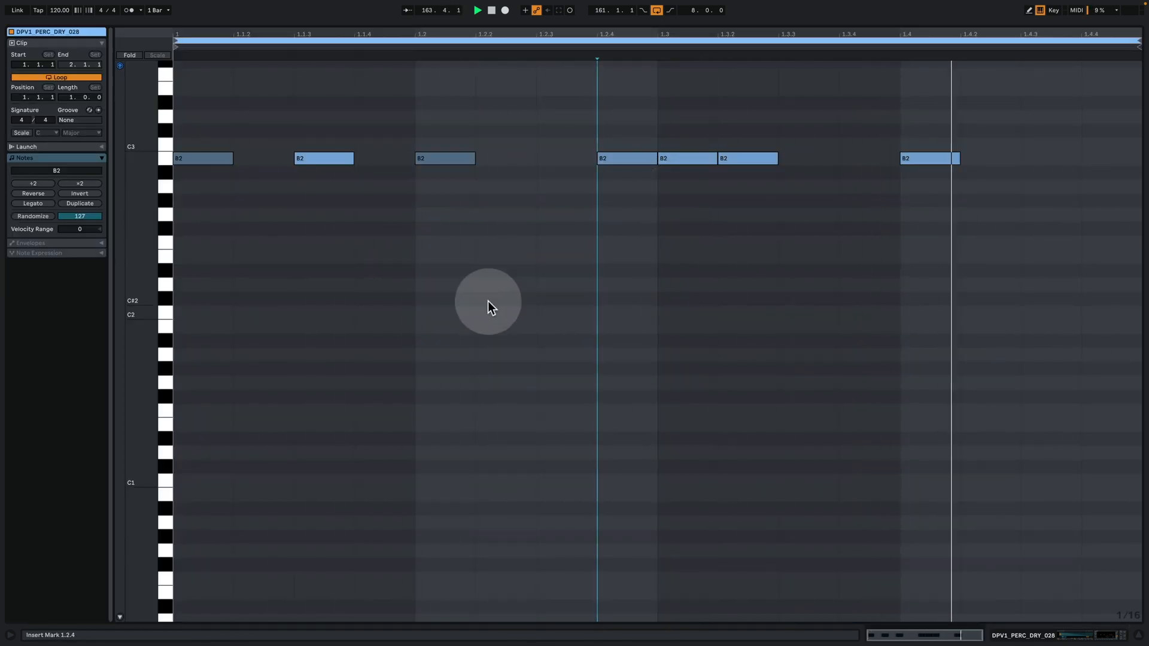
{"action": "left_click_drag", "start_coordinate": [119, 618], "coordinate": [199, 403]}
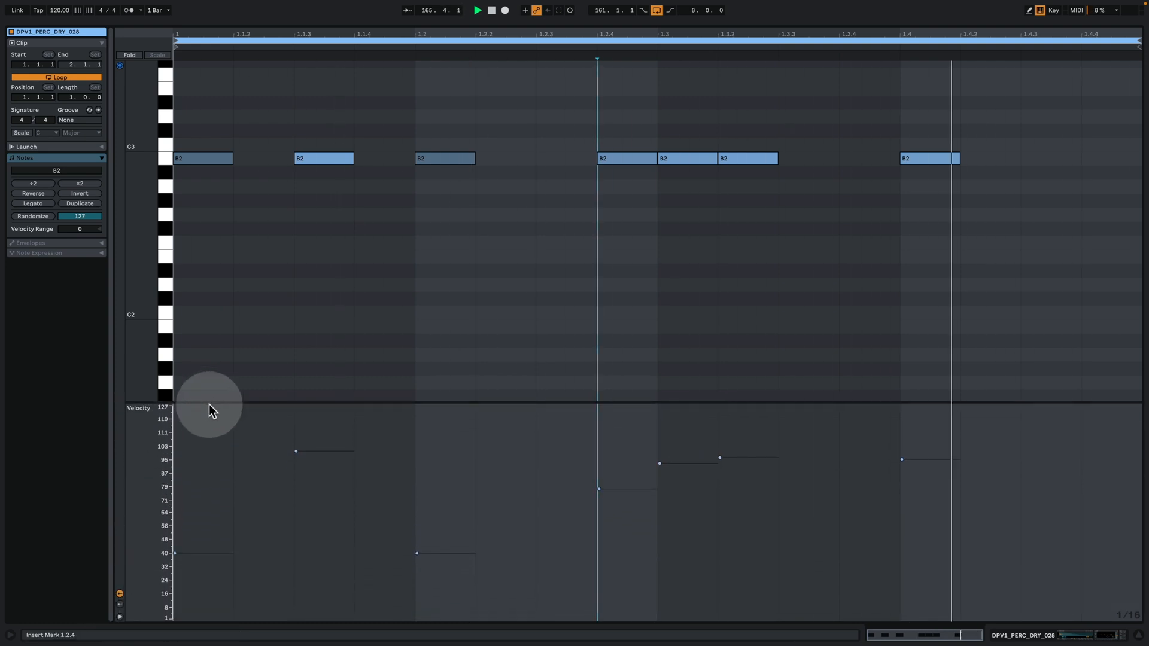
{"action": "key", "text": "space"}
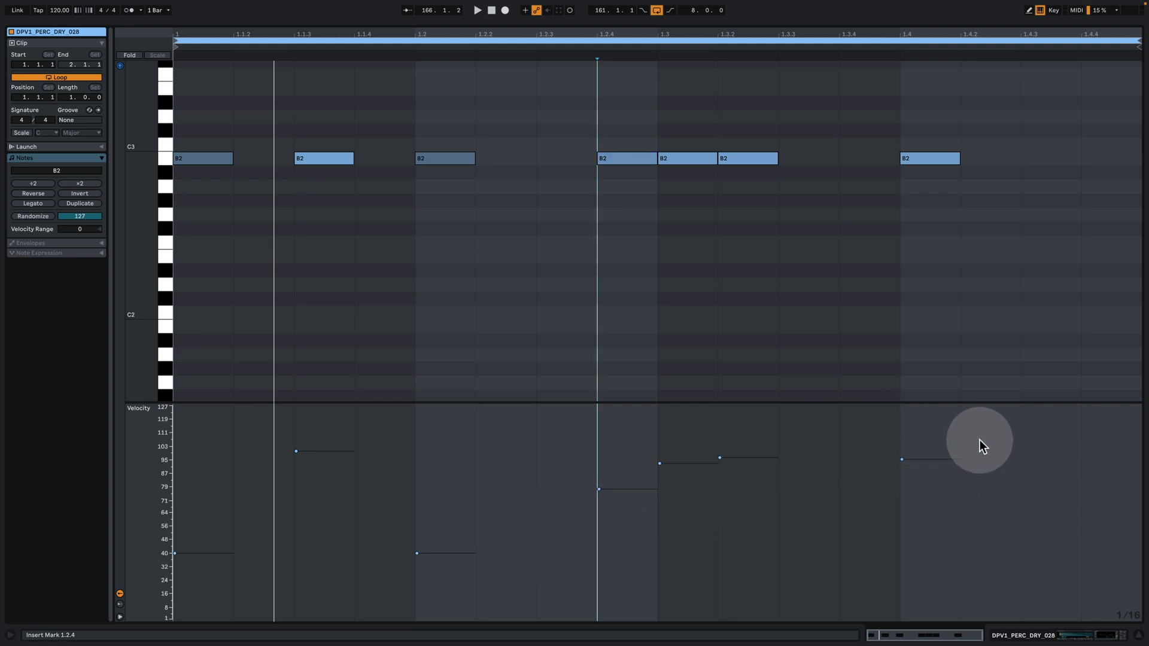
Play the loop, open the PML_FB_Bell_013 clip at bar 161 in the note editor to examine its notes, and return to the arrangement before stopping playback
{"action": "key", "text": "space"}
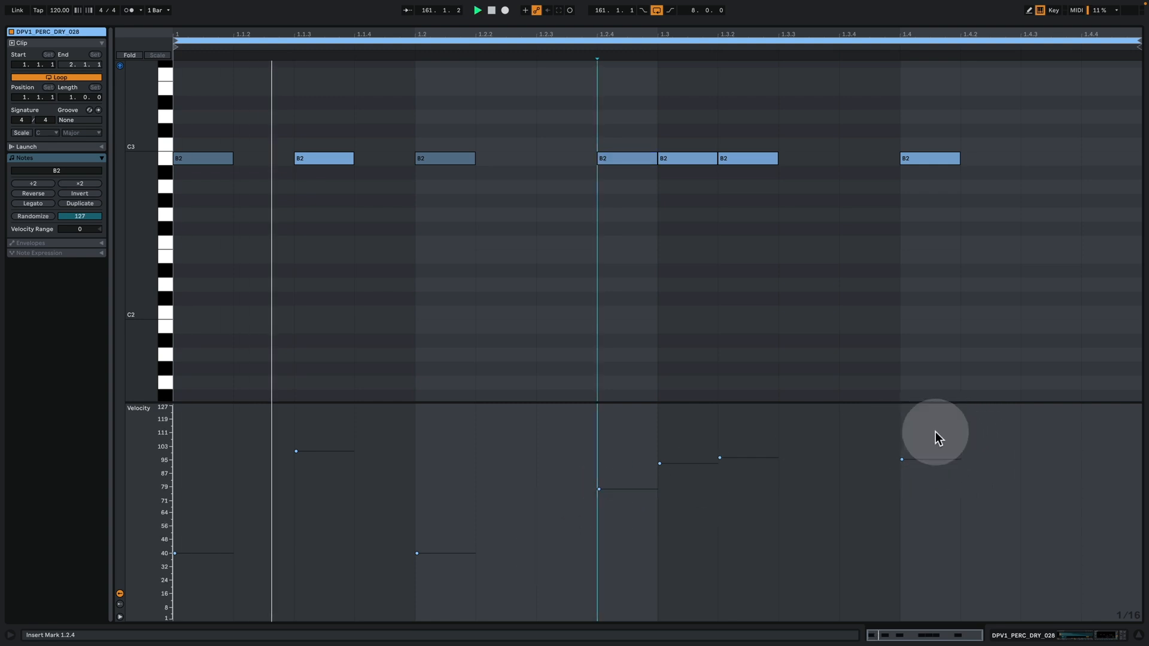
{"action": "left_click", "coordinate": [1073, 632]}
{"action": "scroll", "coordinate": [866, 261], "scroll_direction": "up", "scroll_amount": 3}
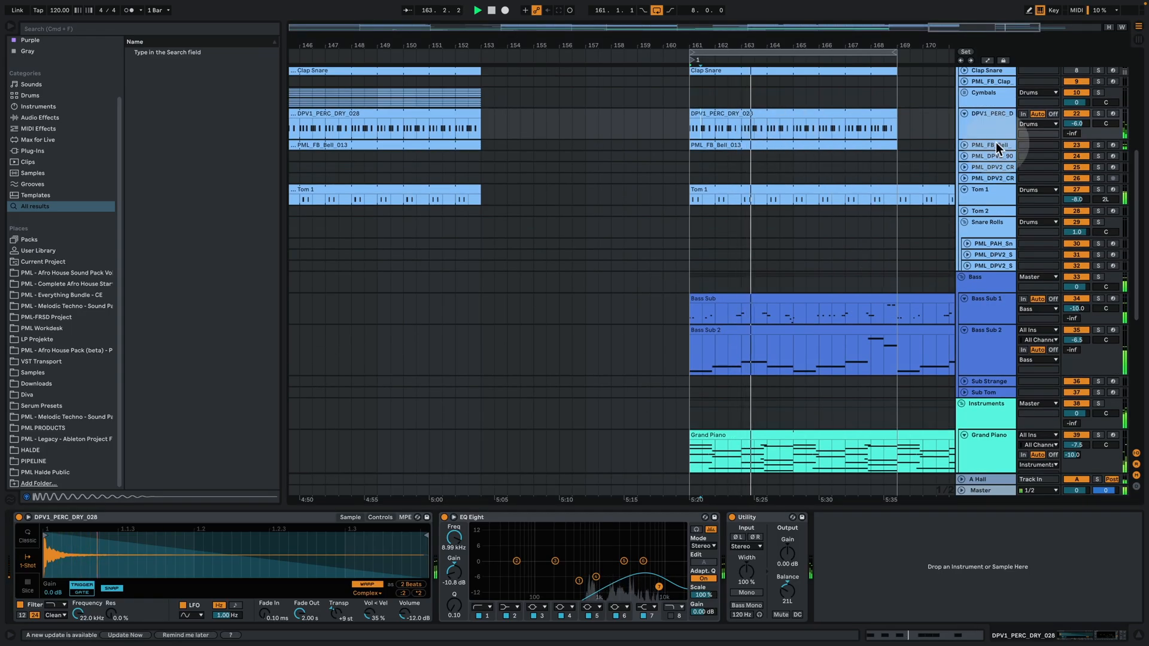
{"action": "double_click", "coordinate": [815, 145]}
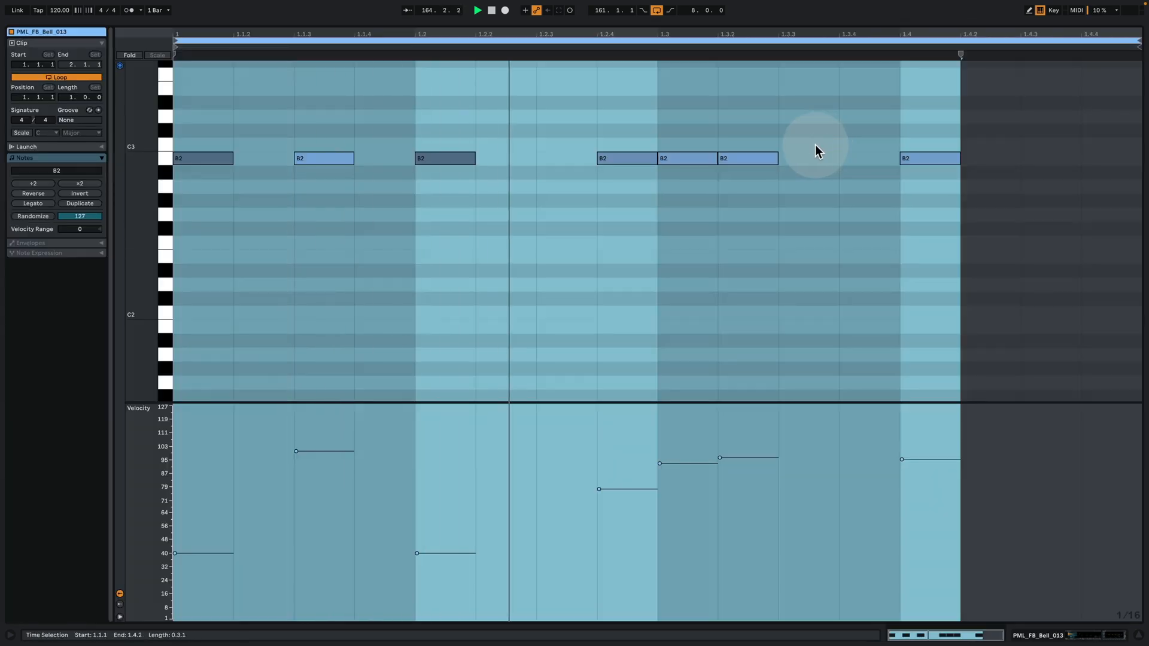
{"action": "left_click", "coordinate": [688, 243]}
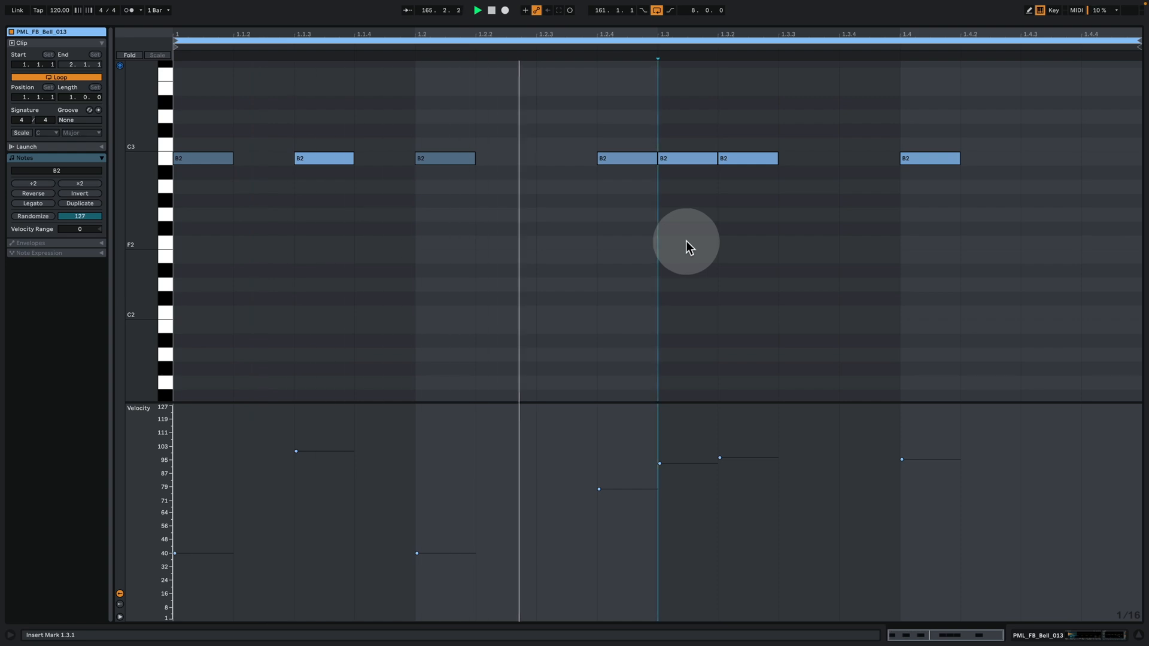
{"action": "left_click", "coordinate": [1087, 636]}
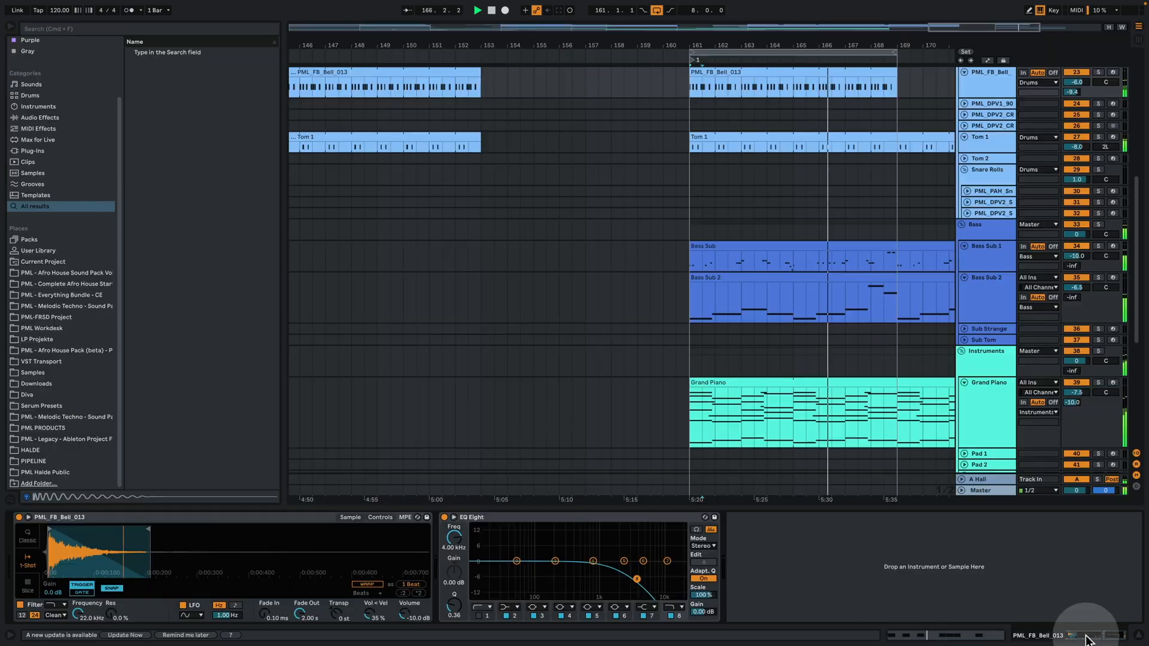
{"action": "scroll", "coordinate": [825, 235], "scroll_direction": "up", "scroll_amount": 2}
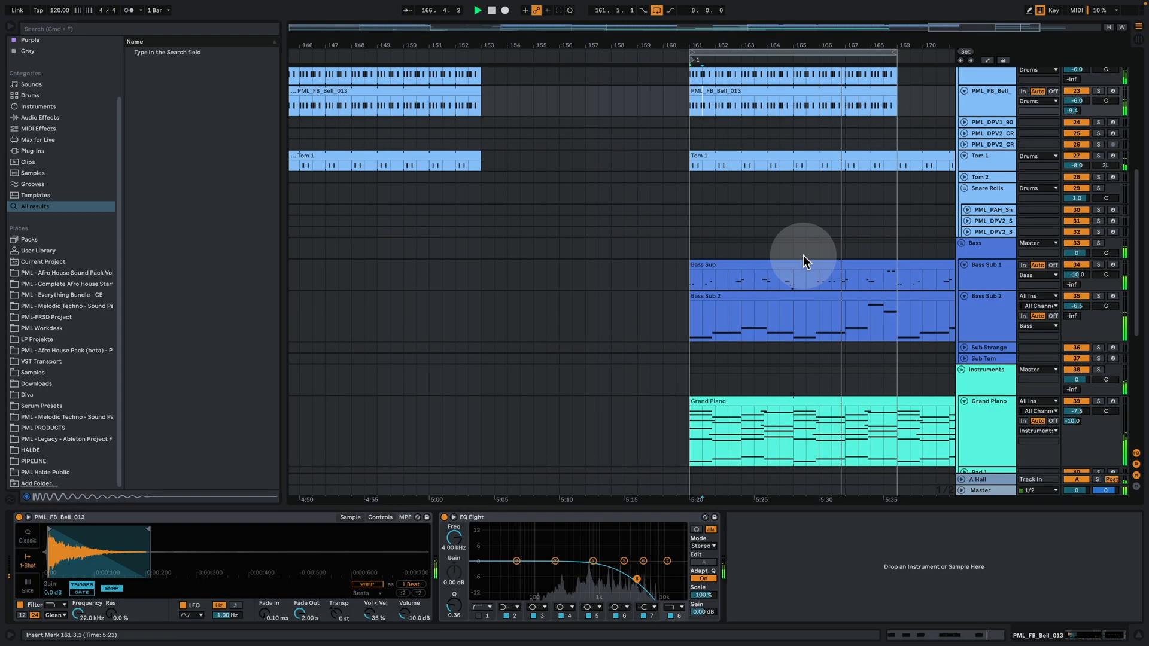
{"action": "left_click", "coordinate": [1139, 635]}
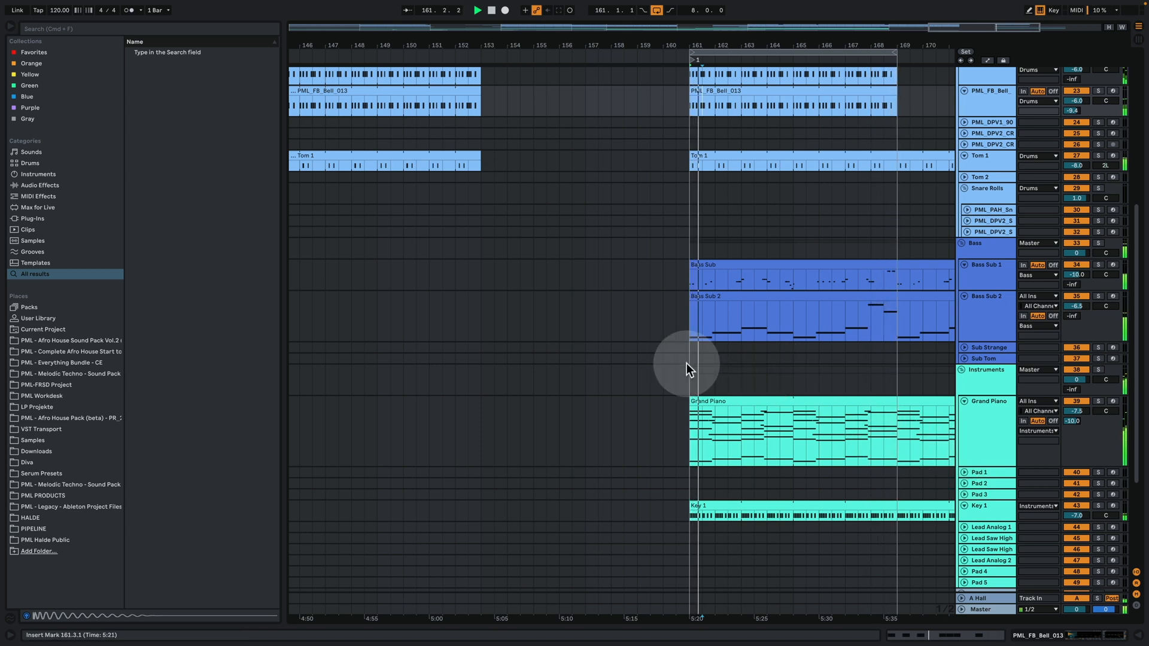
{"action": "key", "text": "space"}
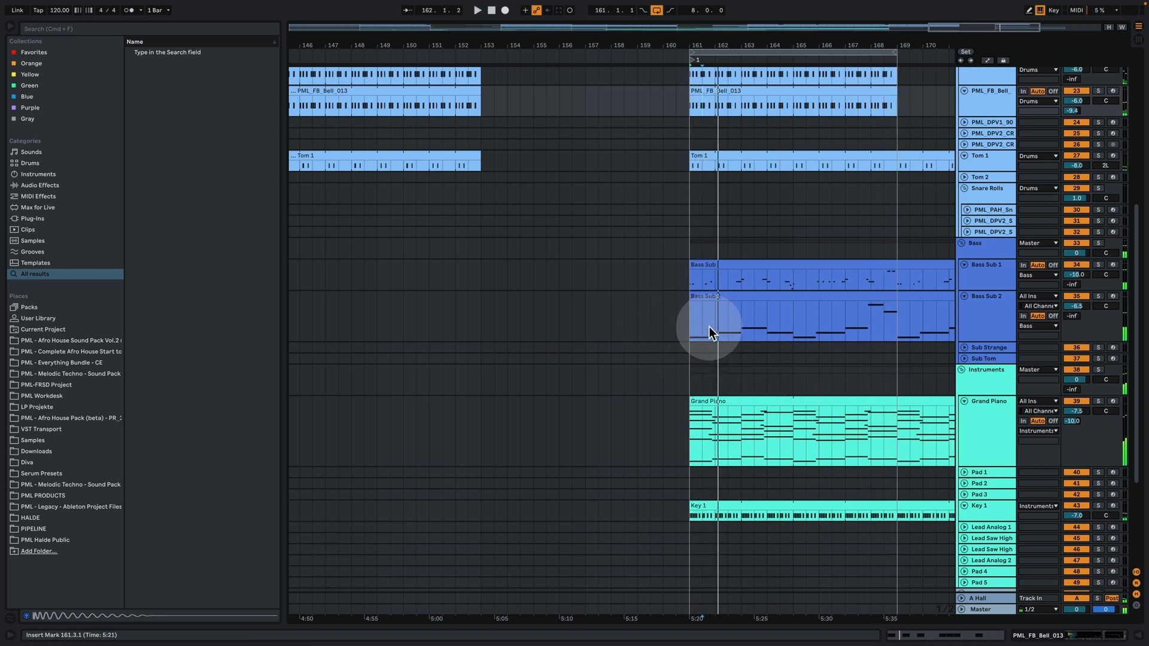
Show the devices of the PML_FB_Bell_013 track, solo it and listen to the bell part on its own
{"action": "scroll", "coordinate": [707, 347], "scroll_direction": "up", "scroll_amount": 3}
{"action": "scroll", "coordinate": [703, 359], "scroll_direction": "up", "scroll_amount": 2}
{"action": "double_click", "coordinate": [982, 210]}
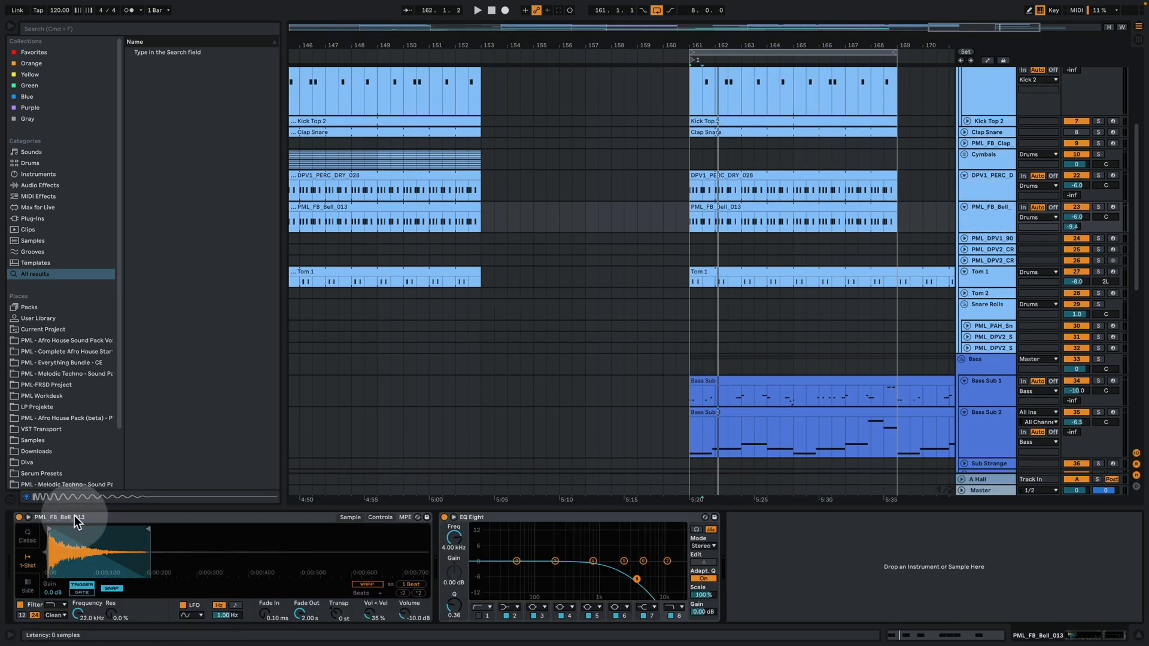
{"action": "left_click", "coordinate": [1099, 207]}
{"action": "key", "text": "space"}
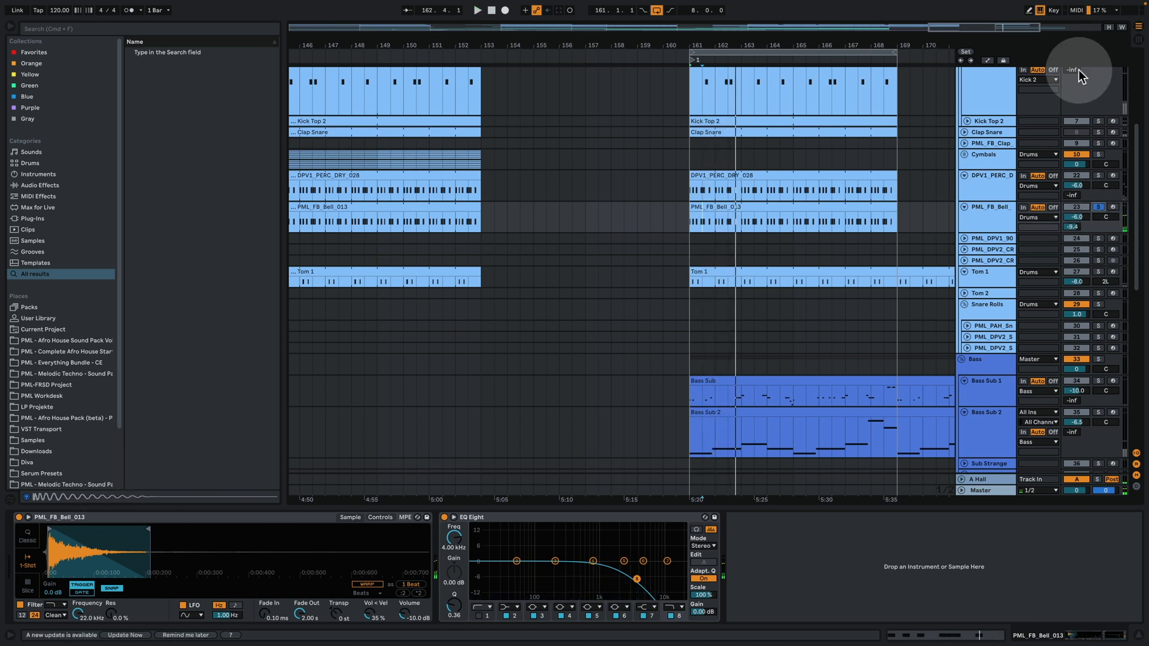
Solo only the DPV1_PERC_DRY_028 track, show its devices and listen to it from bar 161
{"action": "left_click", "coordinate": [1000, 177]}
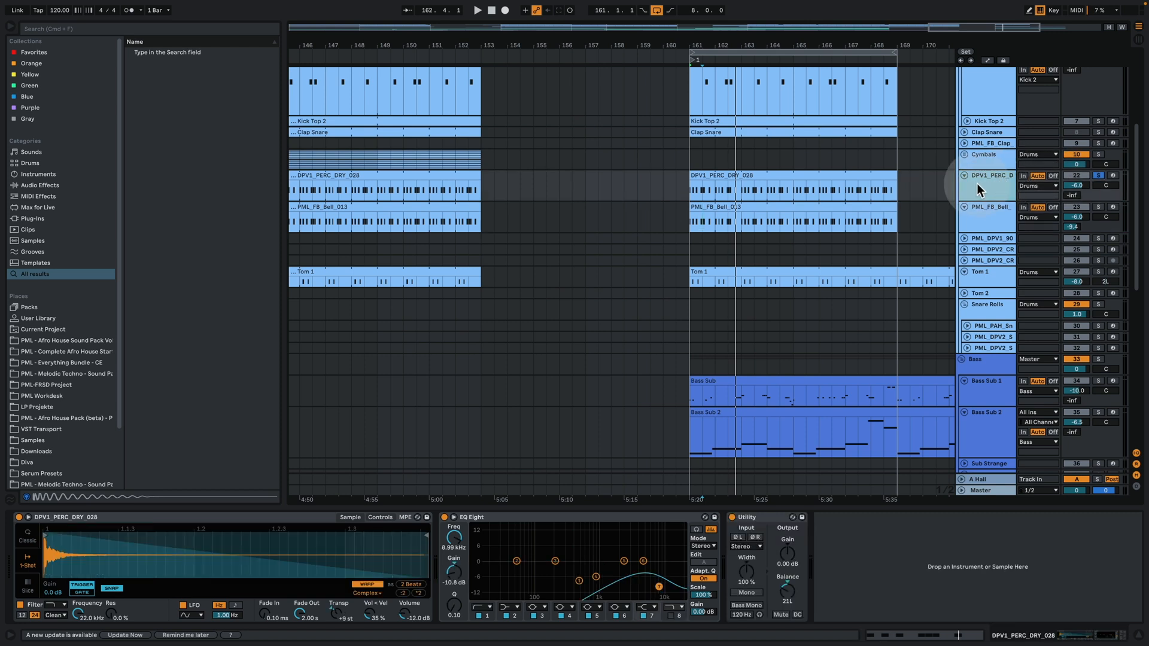
{"action": "key", "text": "space"}
{"action": "key", "text": "space"}
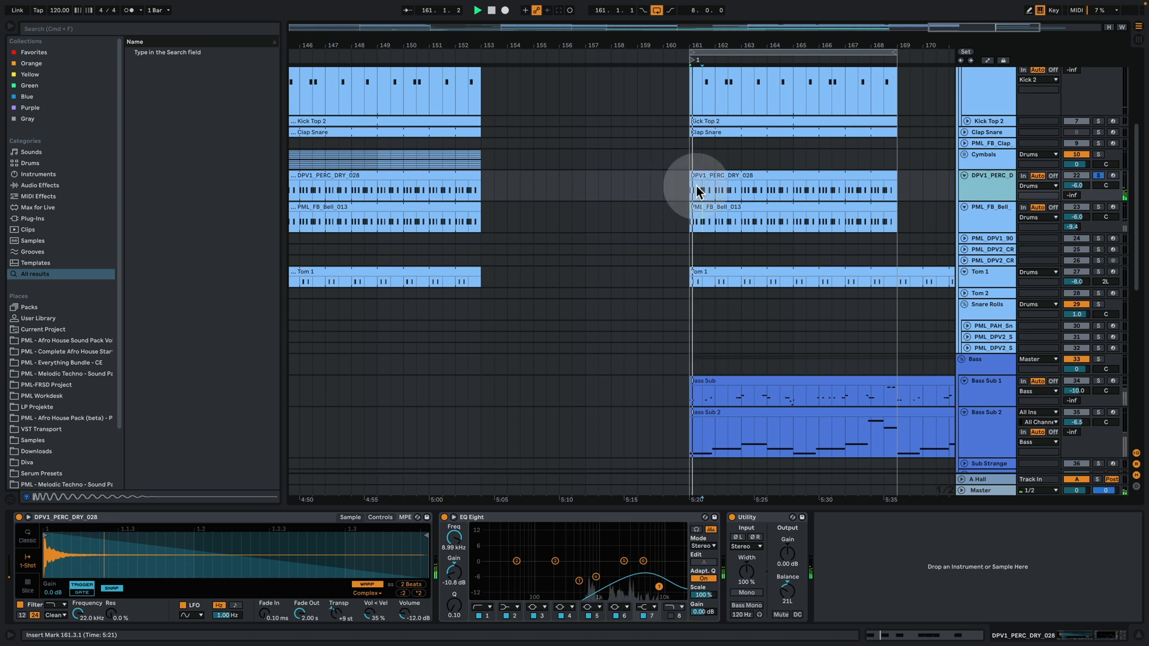
{"action": "key", "text": "space"}
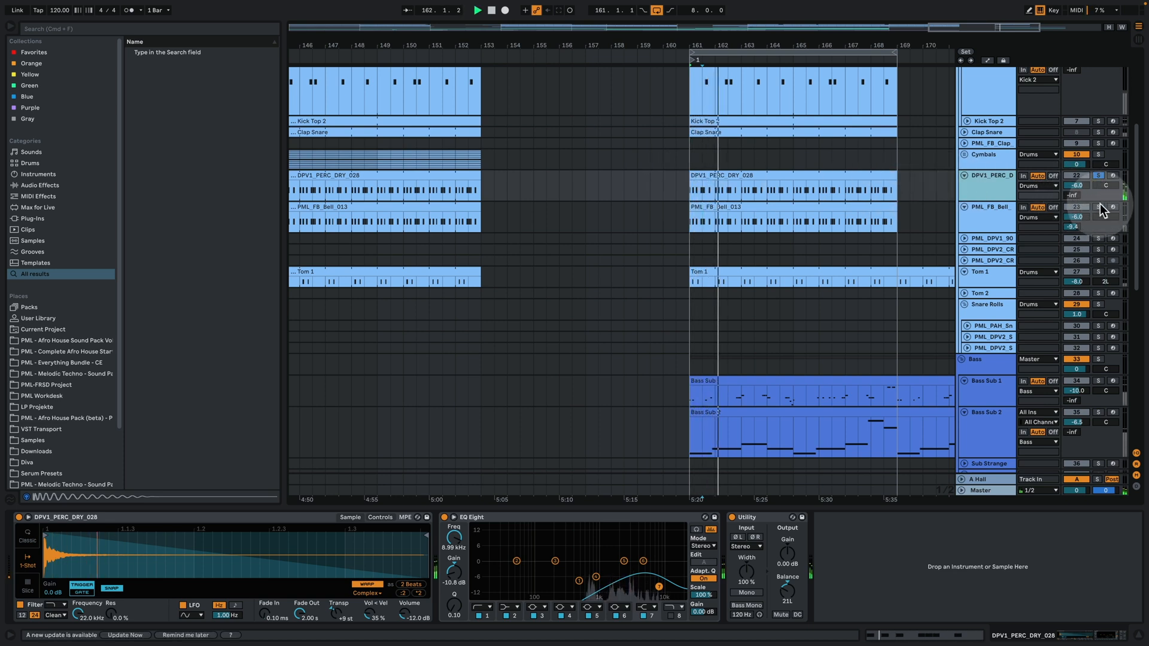
Add PML_FB_Bell_013 to the solo, listen to both percussion tracks together, and remove the solos and hide the device view
{"action": "left_click", "coordinate": [1099, 208]}
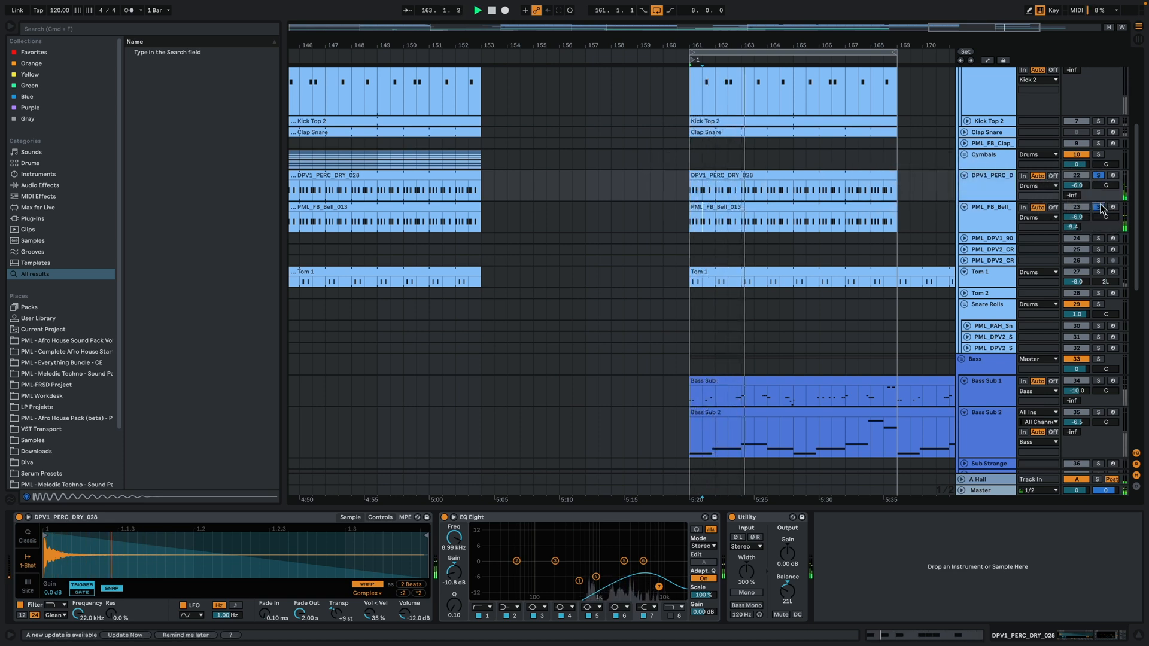
{"action": "key", "text": "space"}
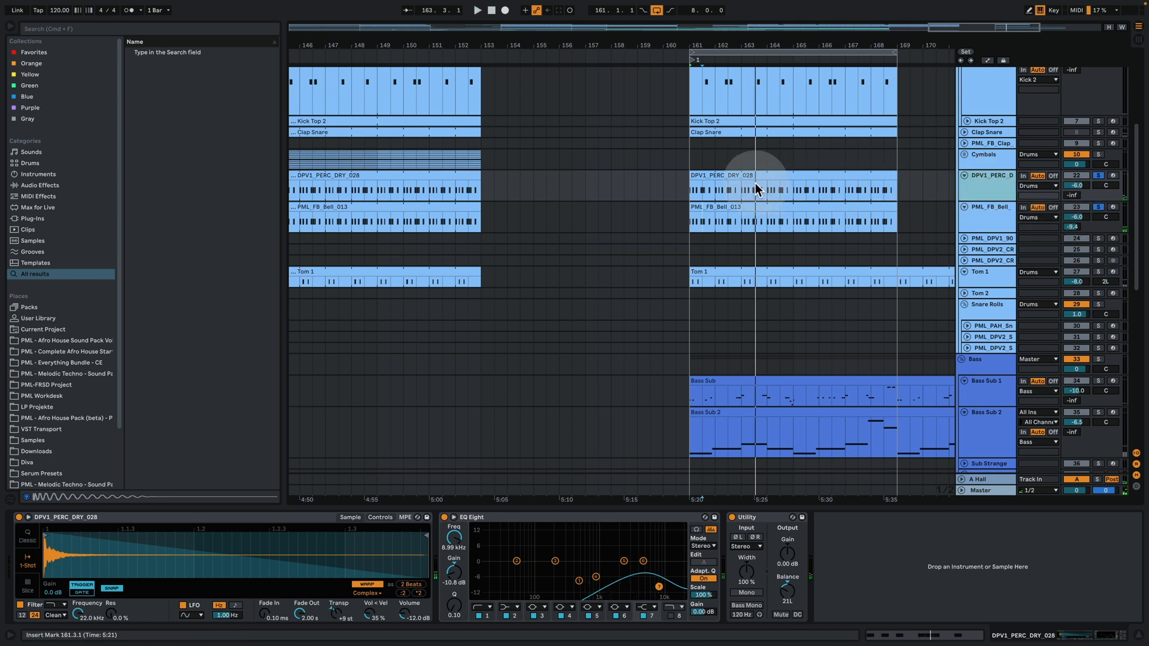
{"action": "left_click", "coordinate": [706, 176]}
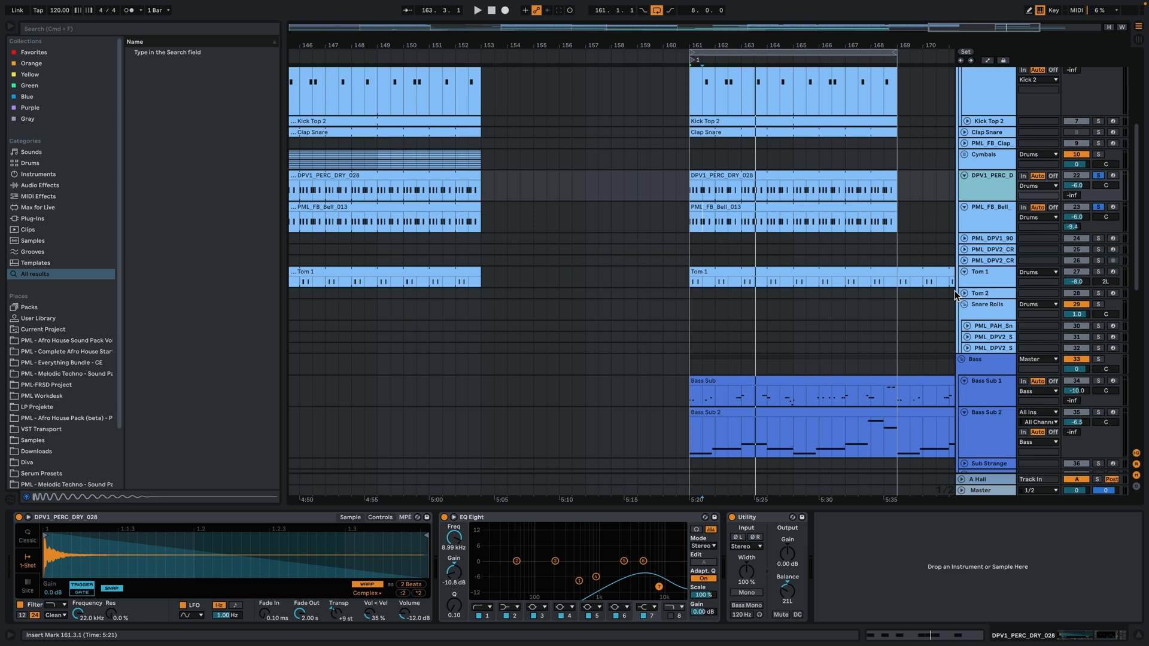
{"action": "key", "text": "space"}
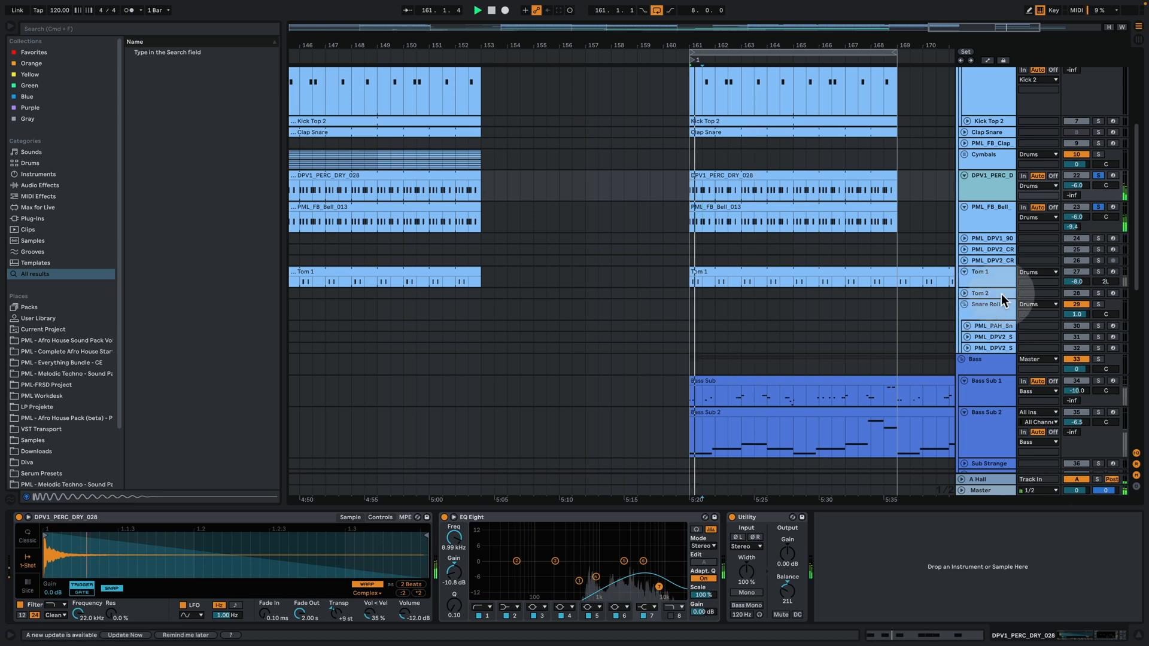
{"action": "left_click", "coordinate": [1099, 175]}
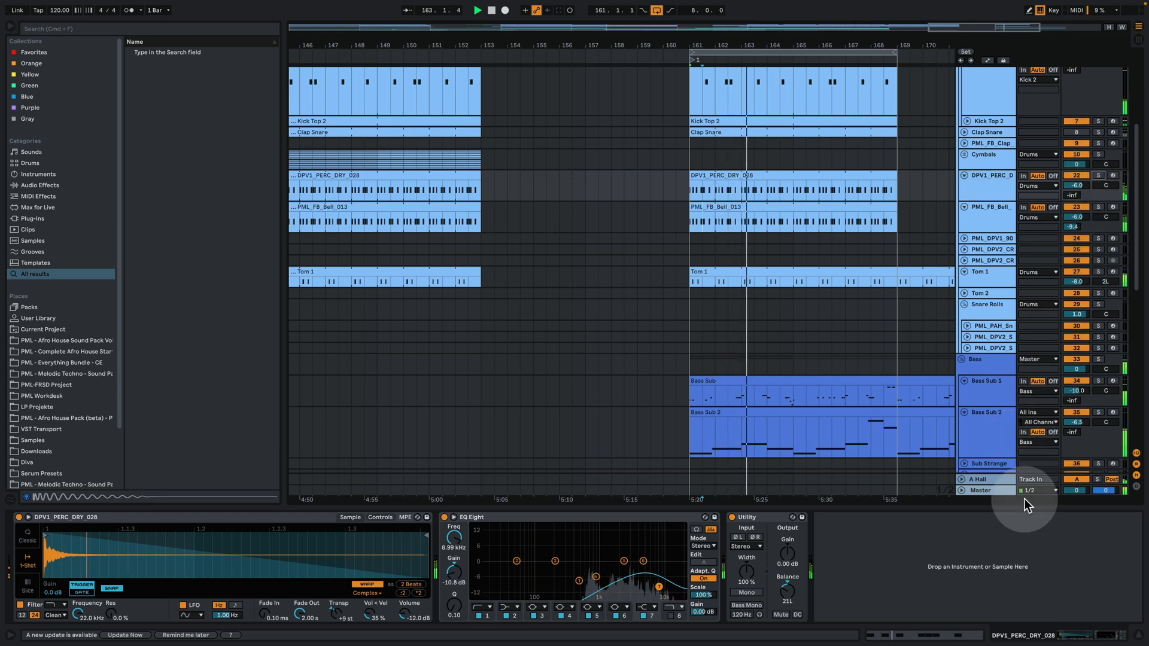
{"action": "left_click", "coordinate": [1139, 635]}
Unfold the Cymbals group, solo it and play it from the Outro at bar 137
{"action": "left_click_drag", "start_coordinate": [799, 50], "coordinate": [792, 8]}
{"action": "left_click", "coordinate": [964, 154]}
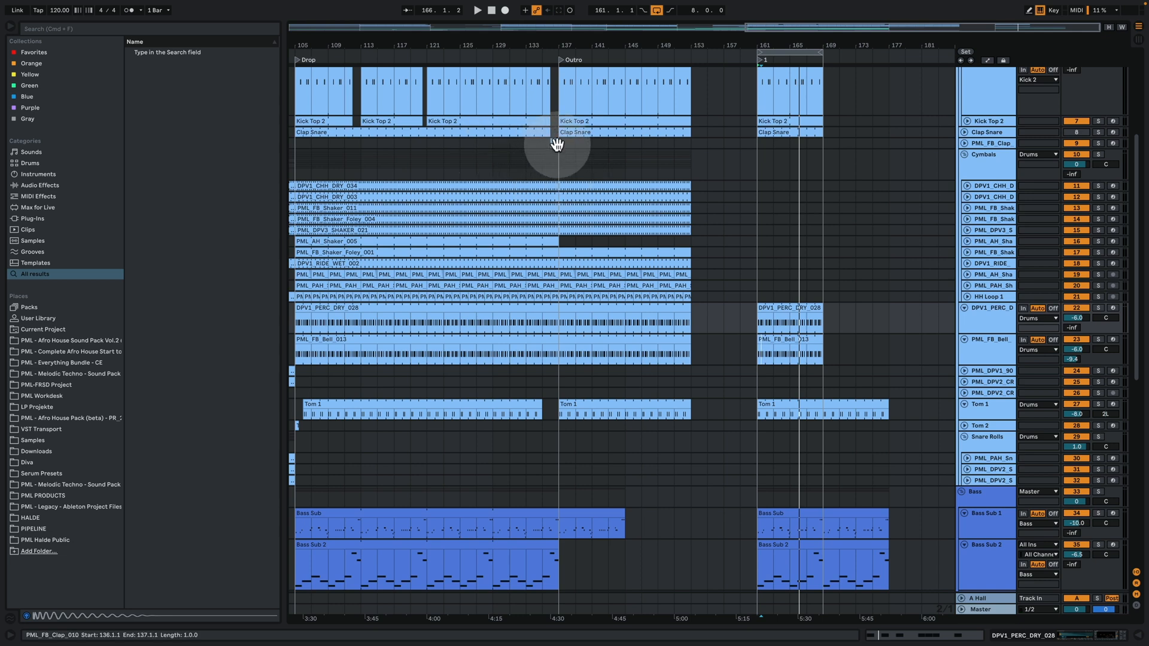
{"action": "left_click", "coordinate": [1099, 154]}
{"action": "left_click", "coordinate": [613, 151]}
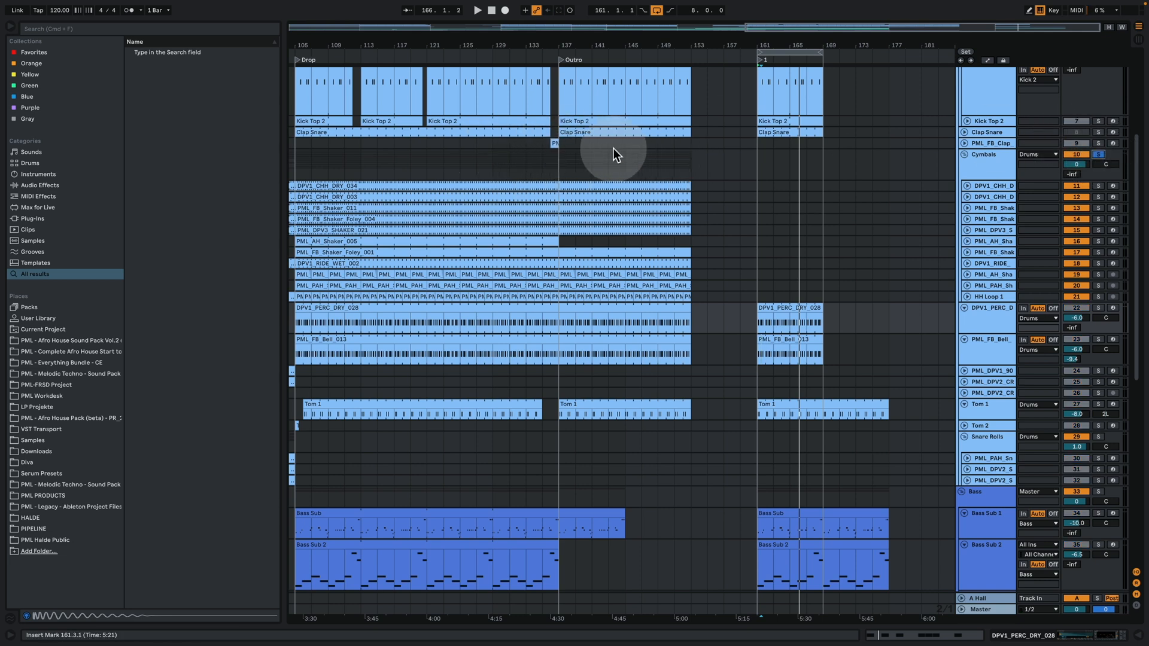
{"action": "left_click", "coordinate": [561, 160]}
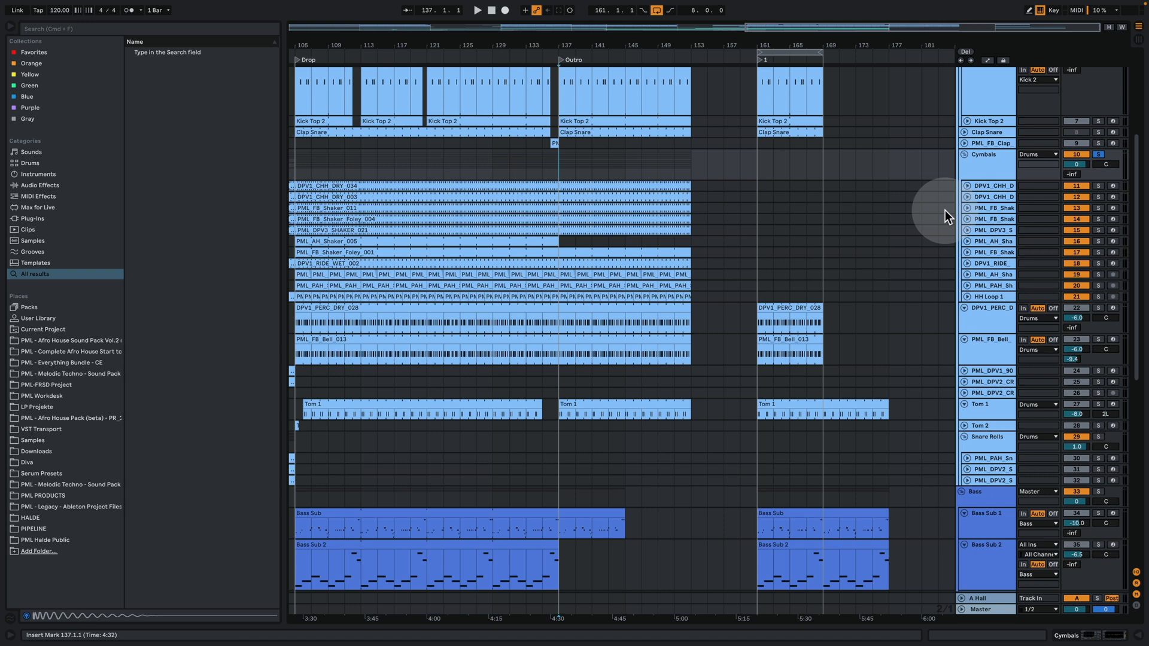
{"action": "key", "text": "space"}
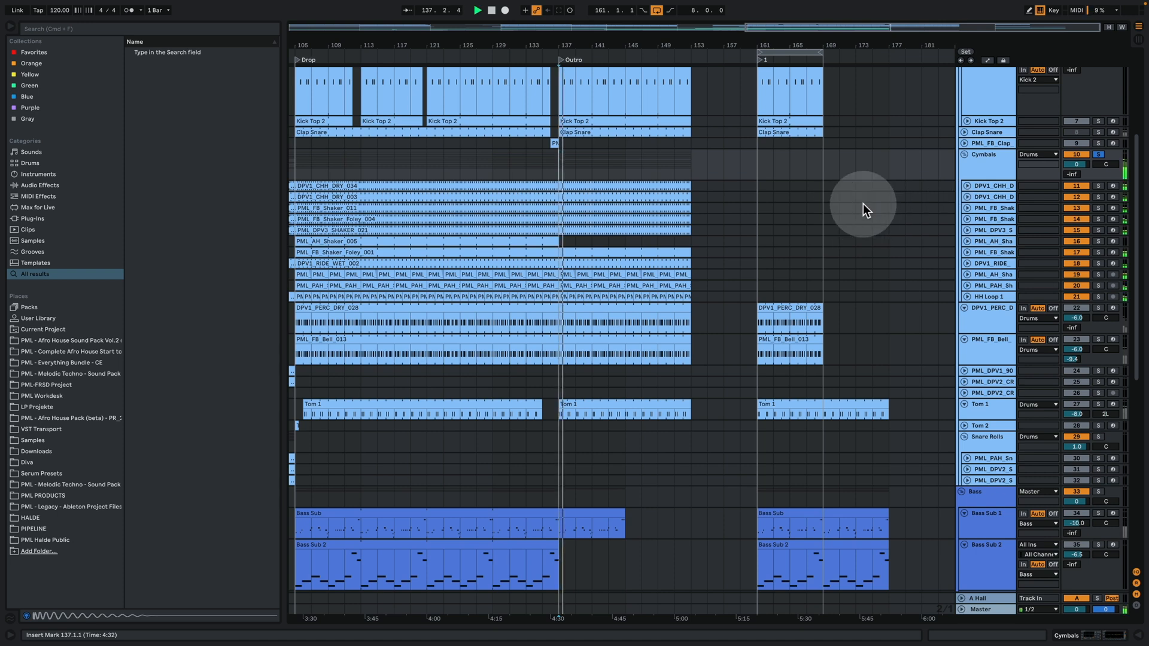
Copy eight bars of all the Cymbals group's clips from the Outro at bar 137 to bar 161
{"action": "left_click_drag", "start_coordinate": [572, 45], "coordinate": [534, 63]}
{"action": "left_click", "coordinate": [574, 124]}
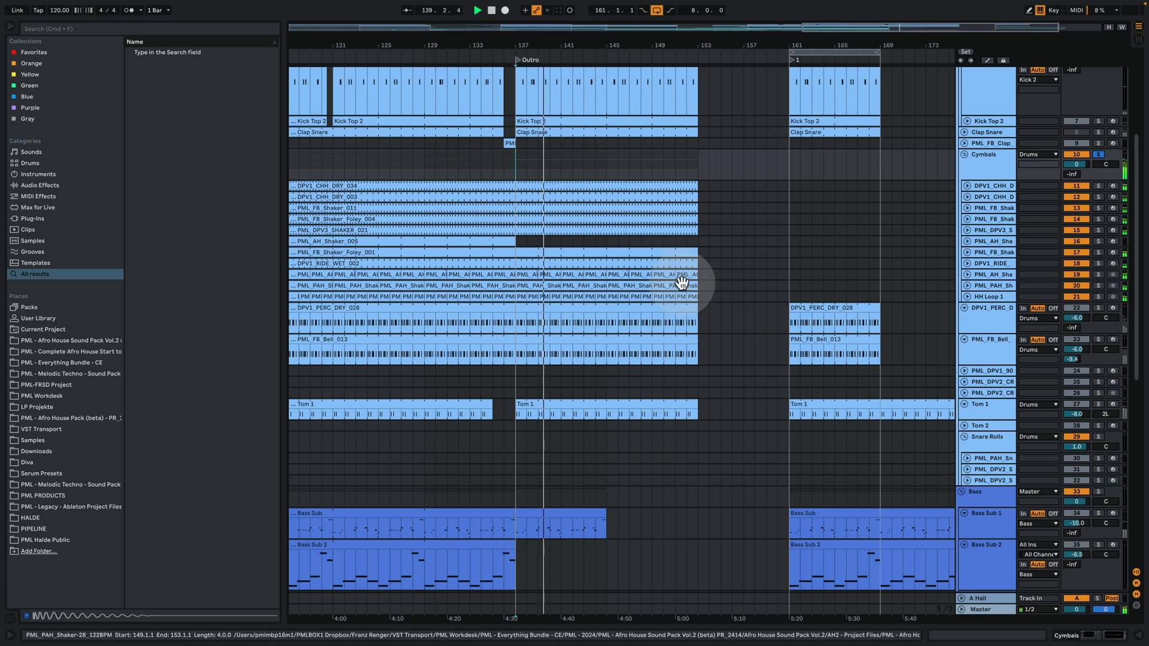
{"action": "left_click", "coordinate": [523, 163]}
{"action": "left_click_drag", "start_coordinate": [523, 209], "coordinate": [606, 290]}
{"action": "left_click_drag", "start_coordinate": [523, 185], "coordinate": [795, 182]}
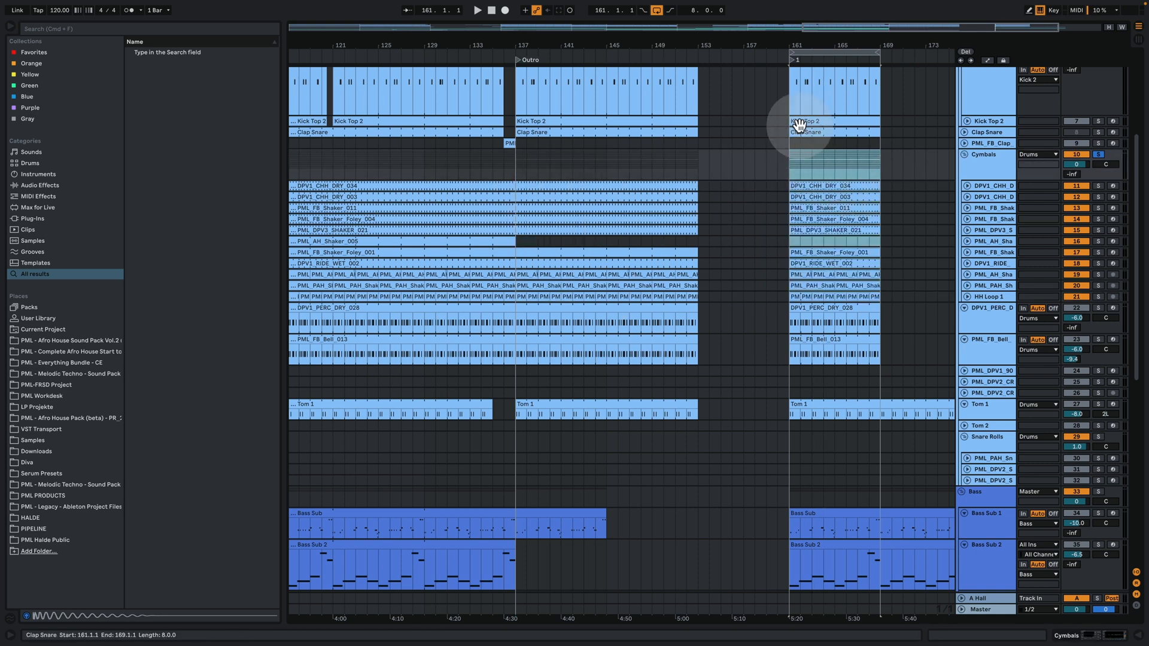
{"action": "left_click_drag", "start_coordinate": [834, 45], "coordinate": [677, 143]}
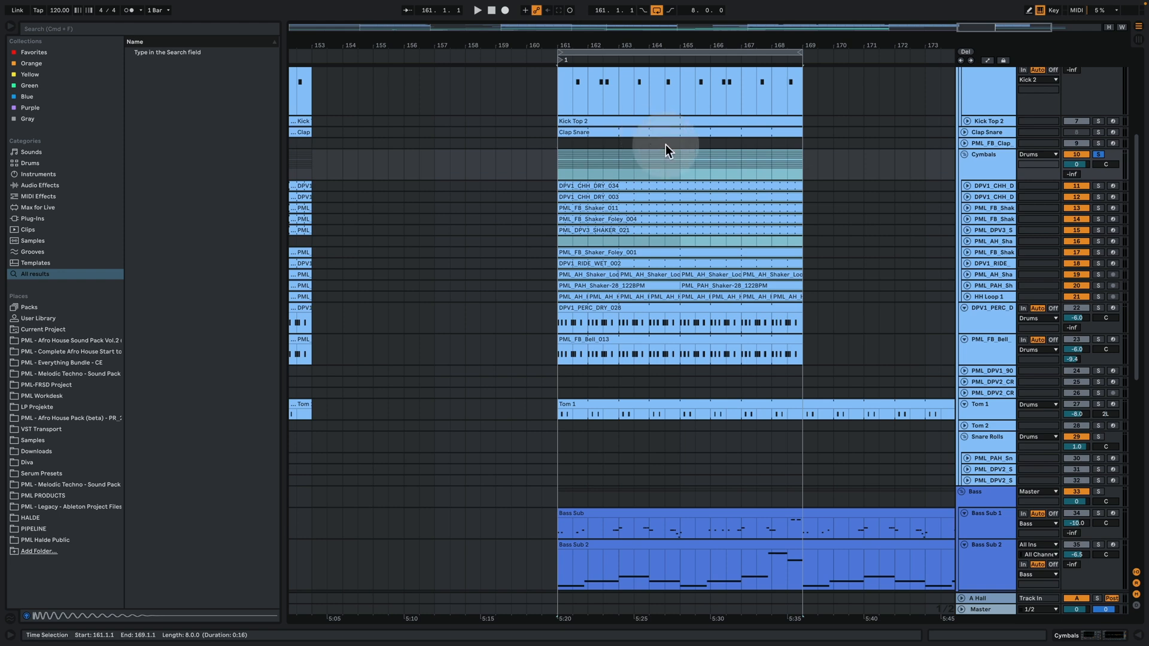
Expand the AH2 - Project Files folder of Afro House Sound Pack Vol.2 and select the PML - Afro House - Myself project
{"action": "left_click_drag", "start_coordinate": [688, 45], "coordinate": [788, 46]}
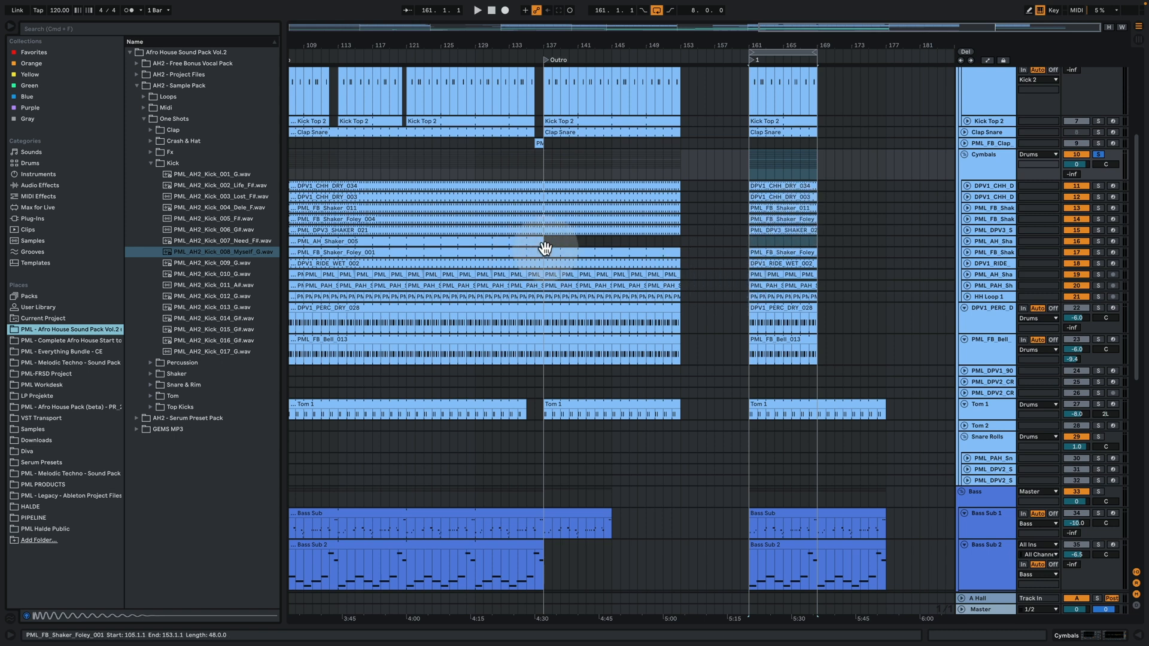
{"action": "left_click", "coordinate": [138, 74]}
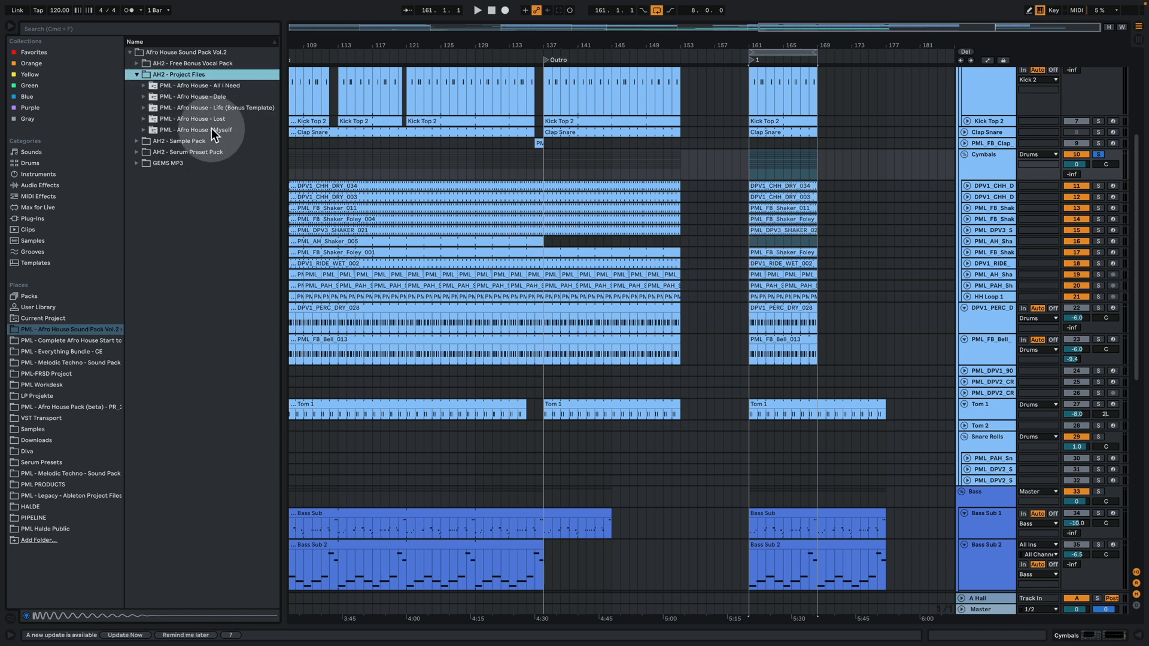
{"action": "left_click", "coordinate": [210, 128]}
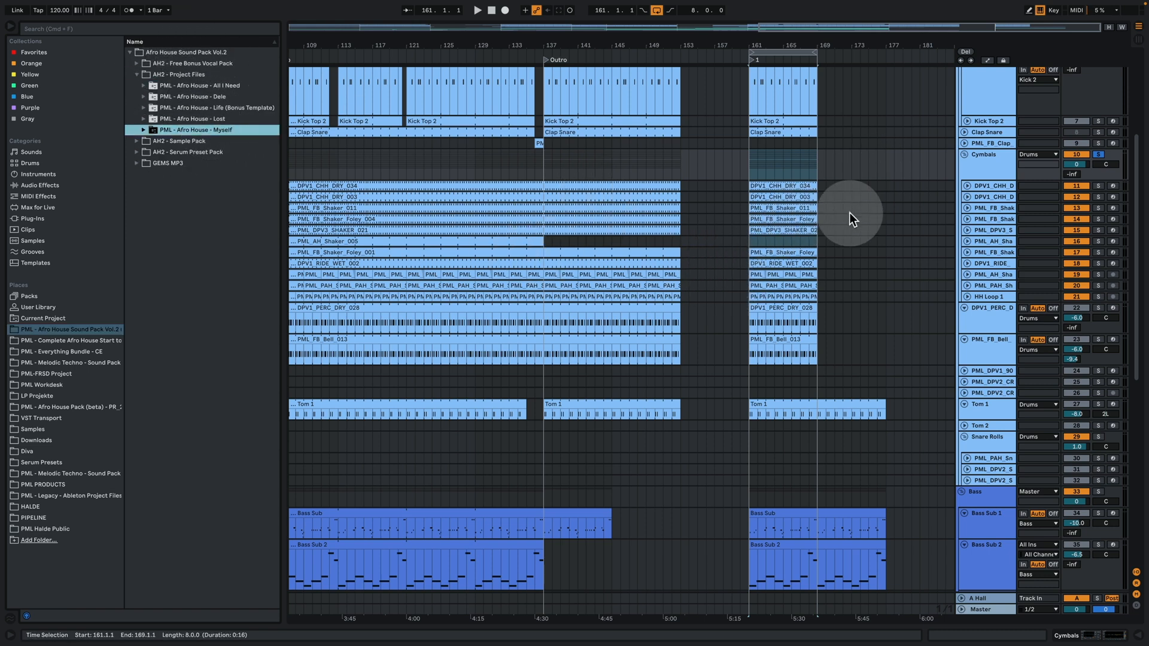
Play the loop from bar 161, remove the solo from the Cymbals group and fold the group
{"action": "left_click_drag", "start_coordinate": [783, 47], "coordinate": [684, 69]}
{"action": "key", "text": "space"}
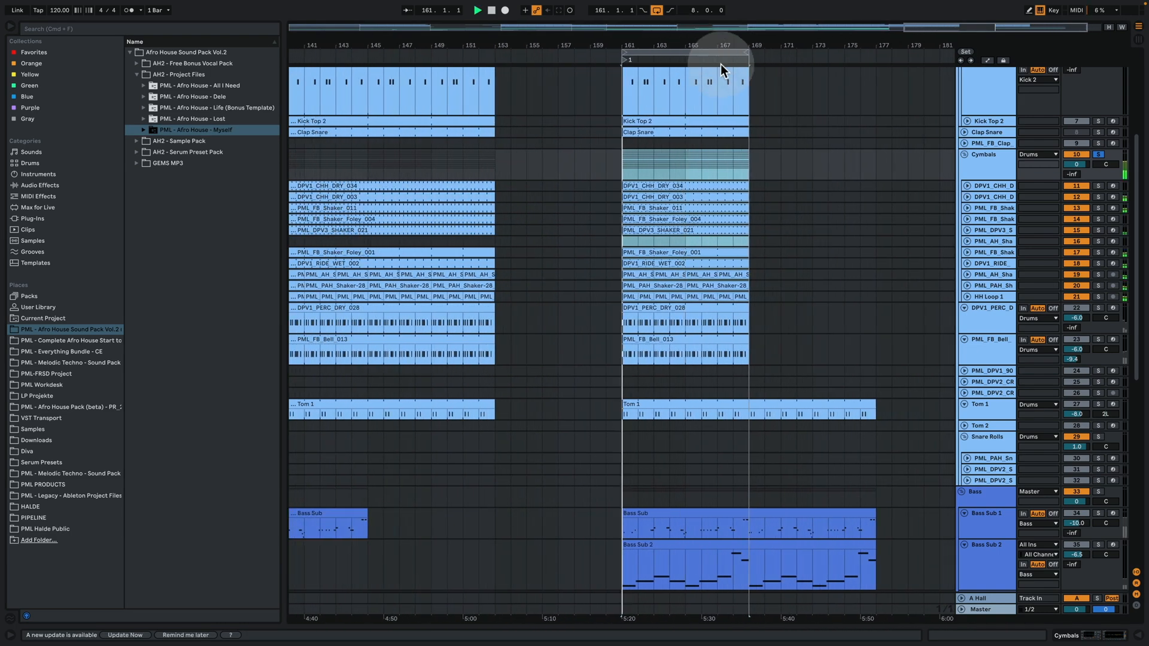
{"action": "left_click", "coordinate": [1100, 156]}
{"action": "scroll", "coordinate": [954, 206], "scroll_direction": "up", "scroll_amount": 5}
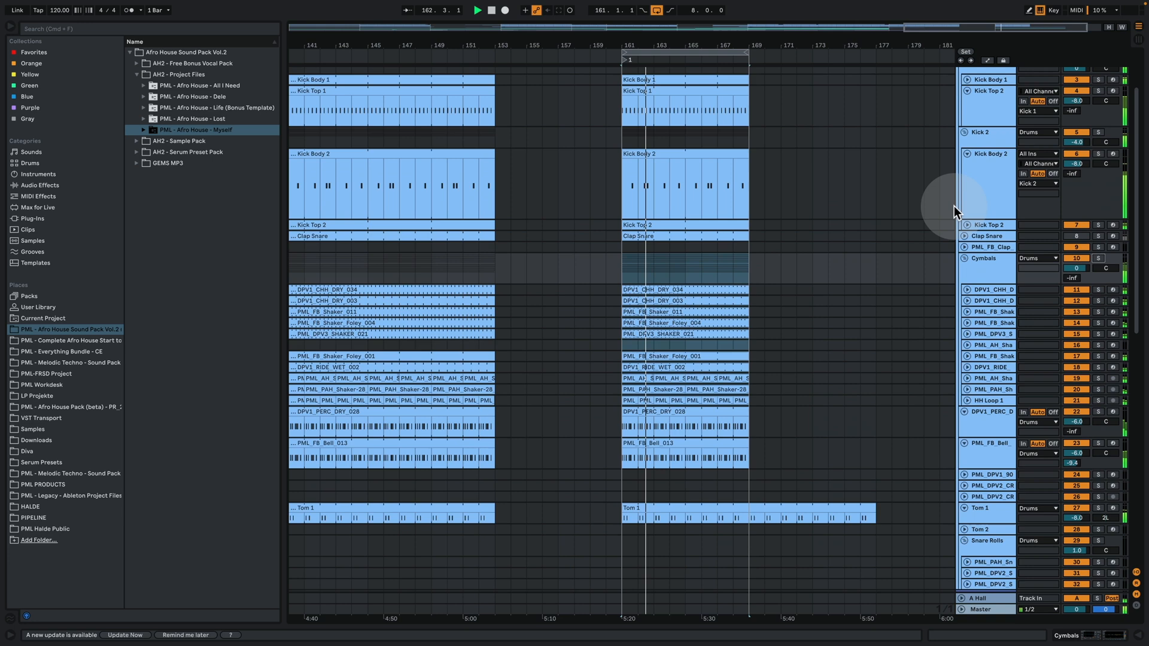
{"action": "left_click", "coordinate": [964, 334]}
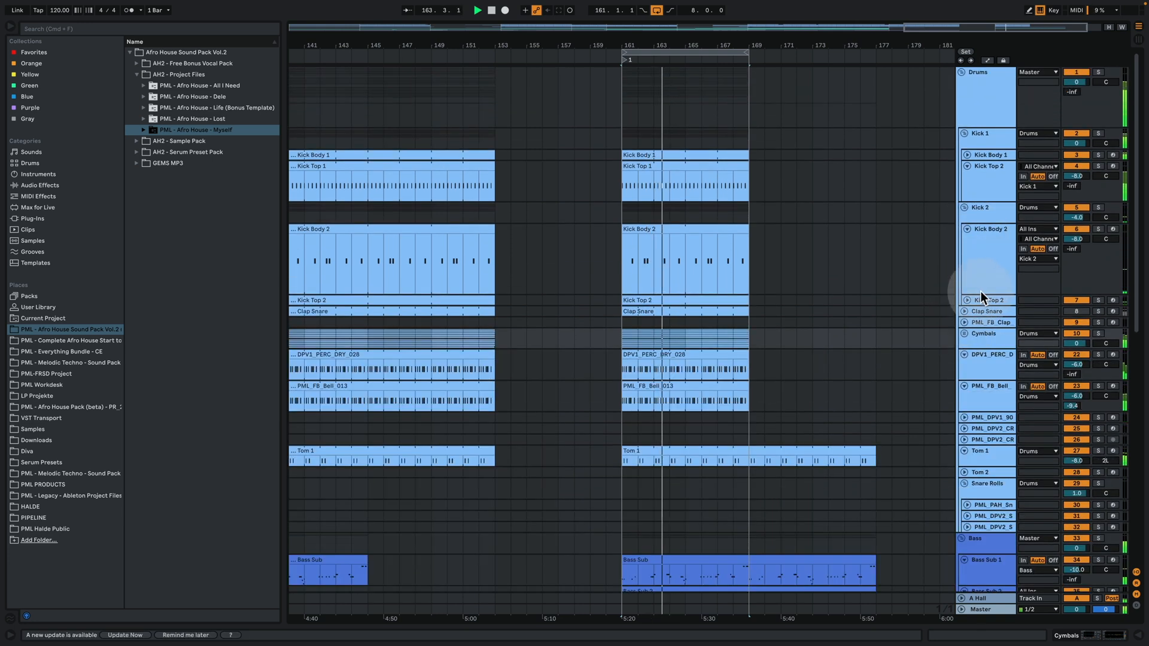
Reduce the height of the Kick Body 2 track and review the remaining Drop layers while the loop plays, stopping playback at the end
{"action": "left_click_drag", "start_coordinate": [981, 294], "coordinate": [993, 244]}
{"action": "scroll", "coordinate": [975, 286], "scroll_direction": "down", "scroll_amount": 4}
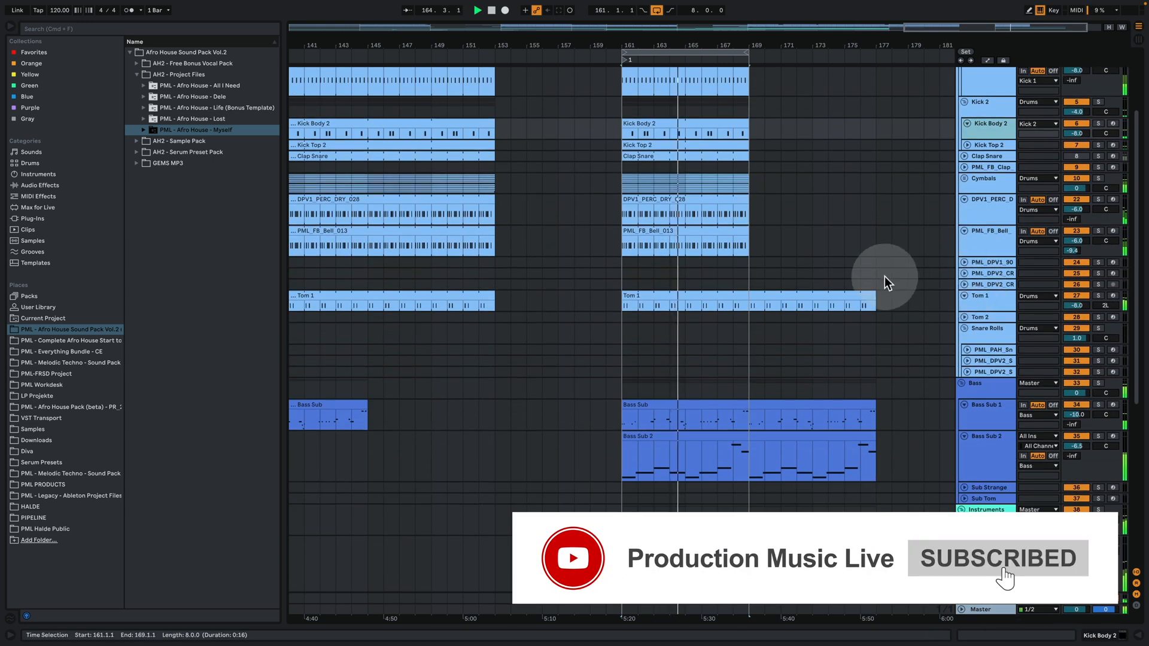
{"action": "scroll", "coordinate": [885, 281], "scroll_direction": "down", "scroll_amount": 3}
{"action": "left_click_drag", "start_coordinate": [699, 43], "coordinate": [817, 40]}
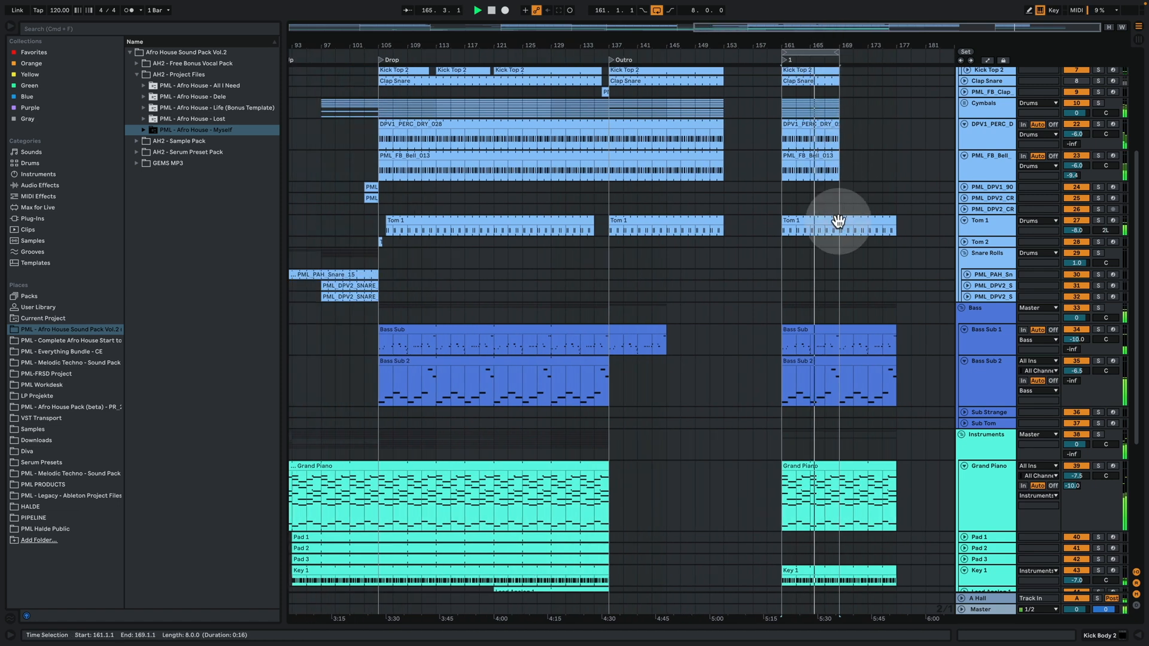
{"action": "scroll", "coordinate": [833, 229], "scroll_direction": "down", "scroll_amount": 5}
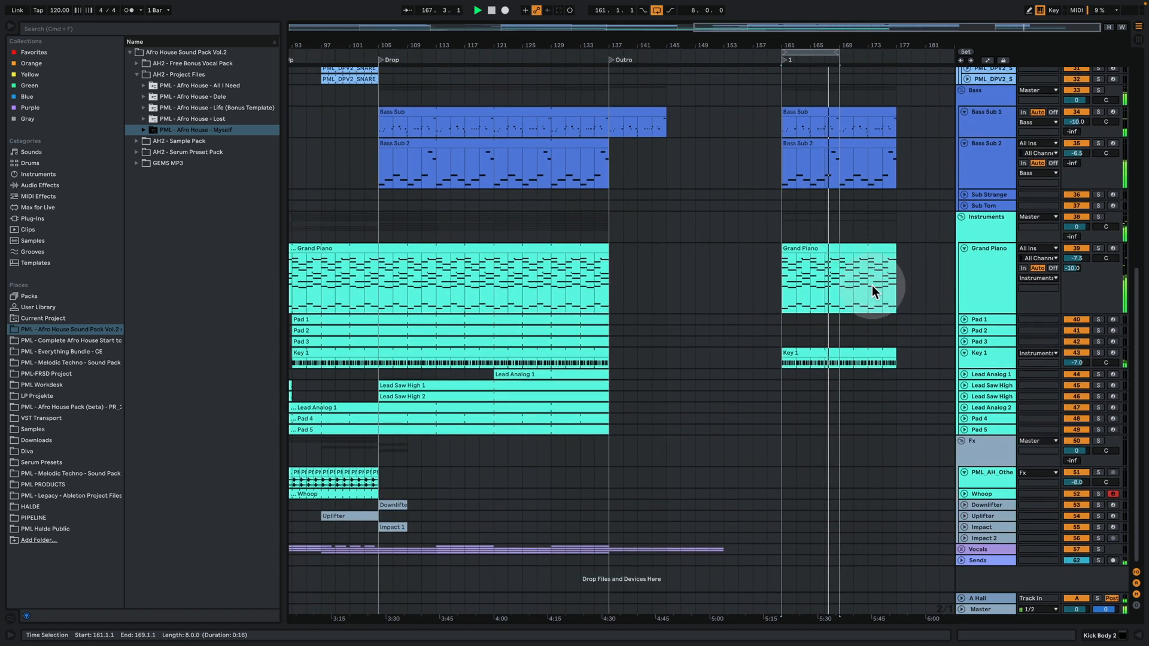
{"action": "key", "text": "space"}
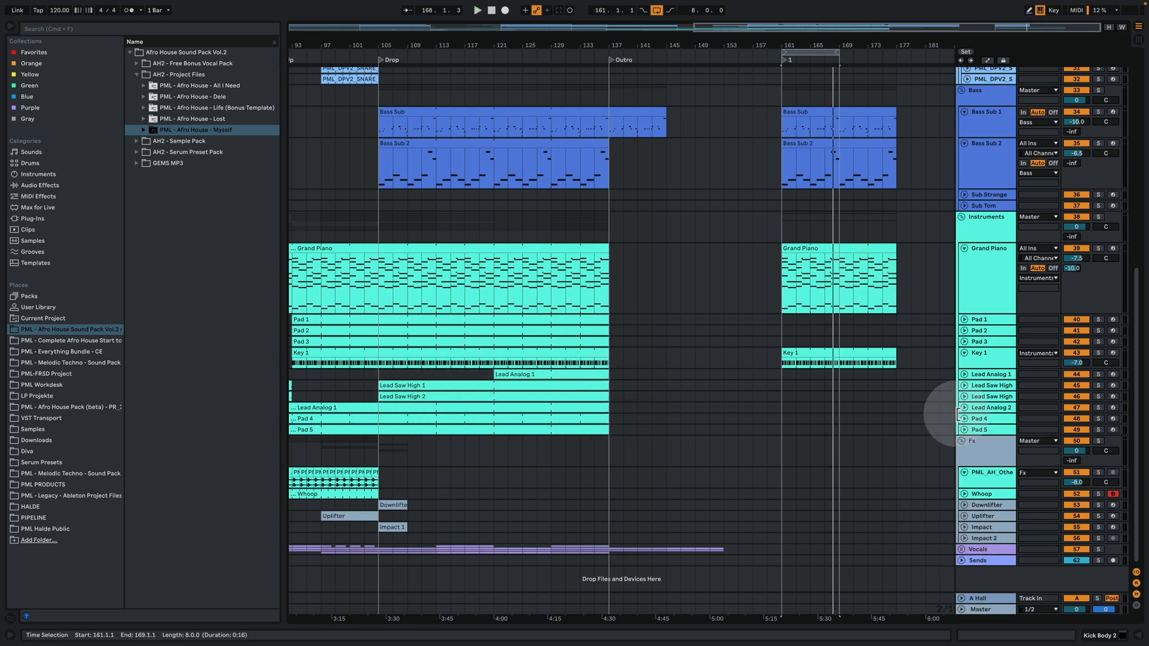
Unfold the Lead Analog 2 track and copy 16 bars of its clip from the Drop at bar 105 to bar 161
{"action": "left_click", "coordinate": [963, 408]}
{"action": "left_click_drag", "start_coordinate": [383, 419], "coordinate": [498, 404]}
{"action": "left_click_drag", "start_coordinate": [398, 419], "coordinate": [826, 413]}
{"action": "double_click", "coordinate": [992, 411]}
{"action": "left_click", "coordinate": [810, 411]}
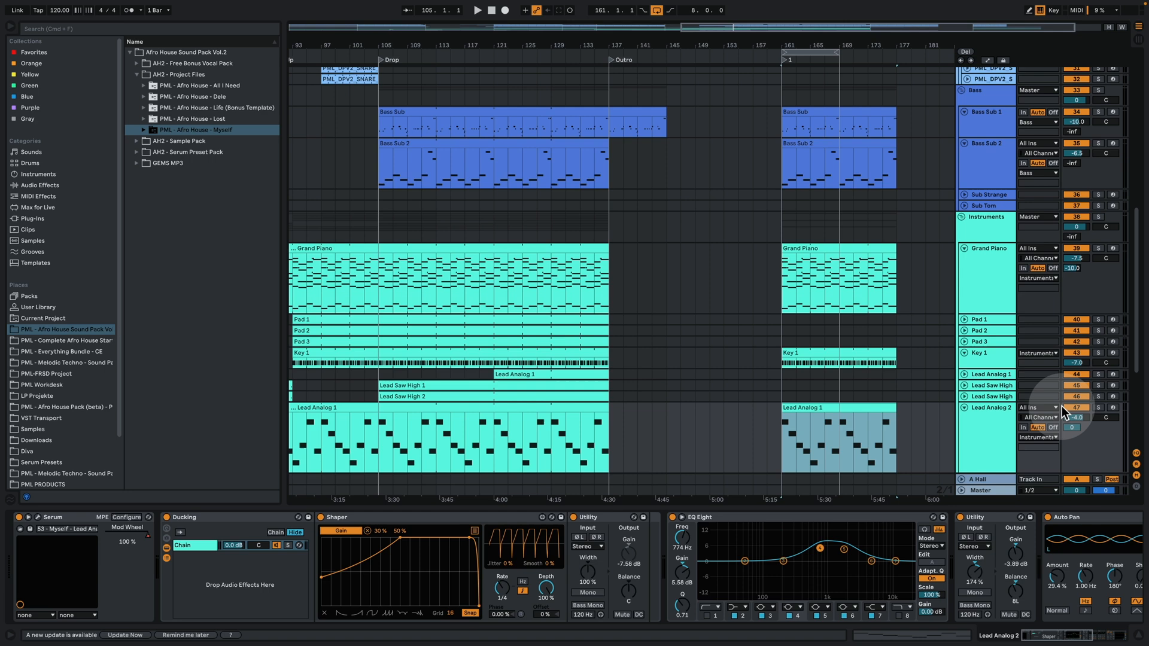
Solo Lead Analog 2, play it from bar 161 and examine the sound in its Serum synth
{"action": "left_click", "coordinate": [1097, 408]}
{"action": "key", "text": "space"}
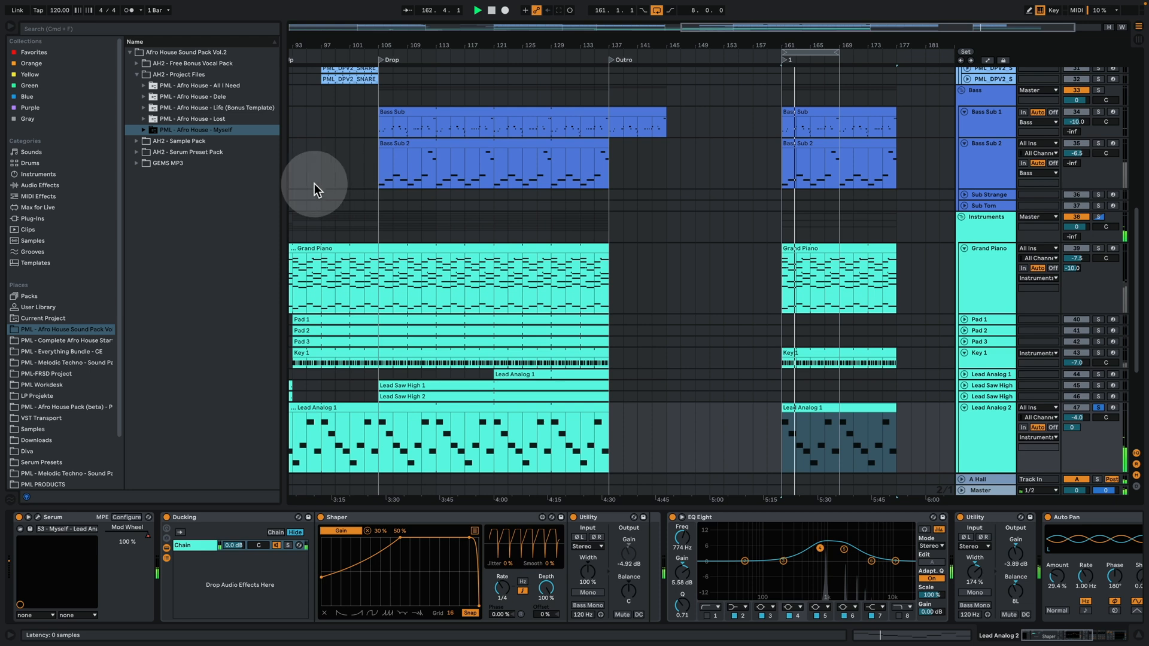
{"action": "key", "text": "space"}
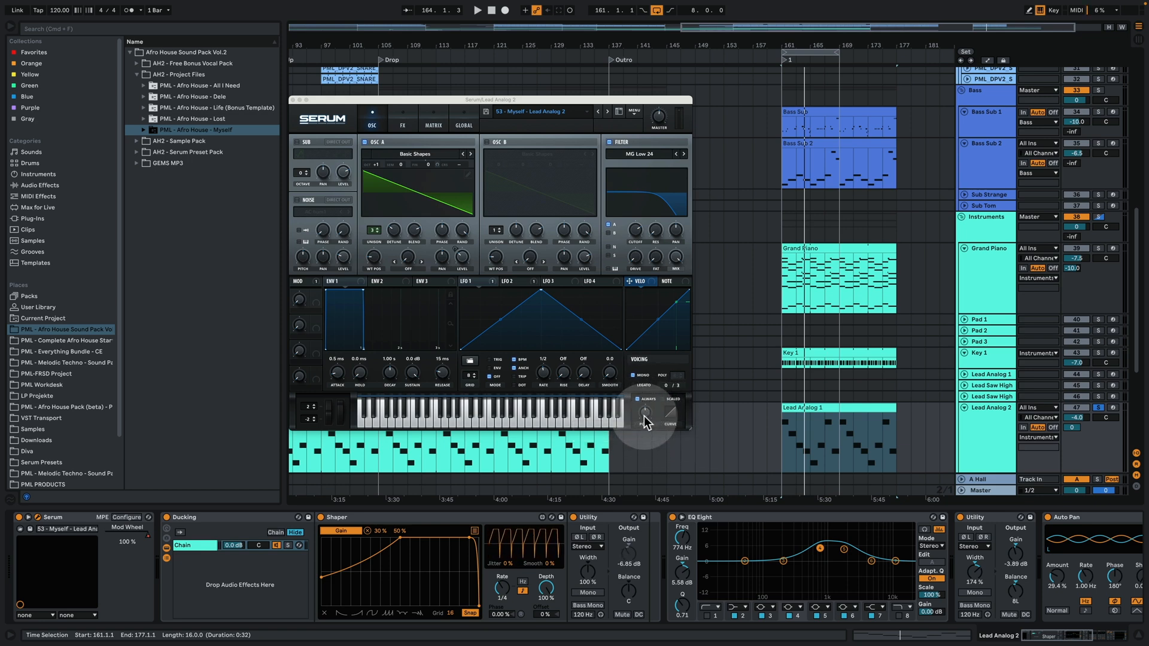
{"action": "key", "text": "space"}
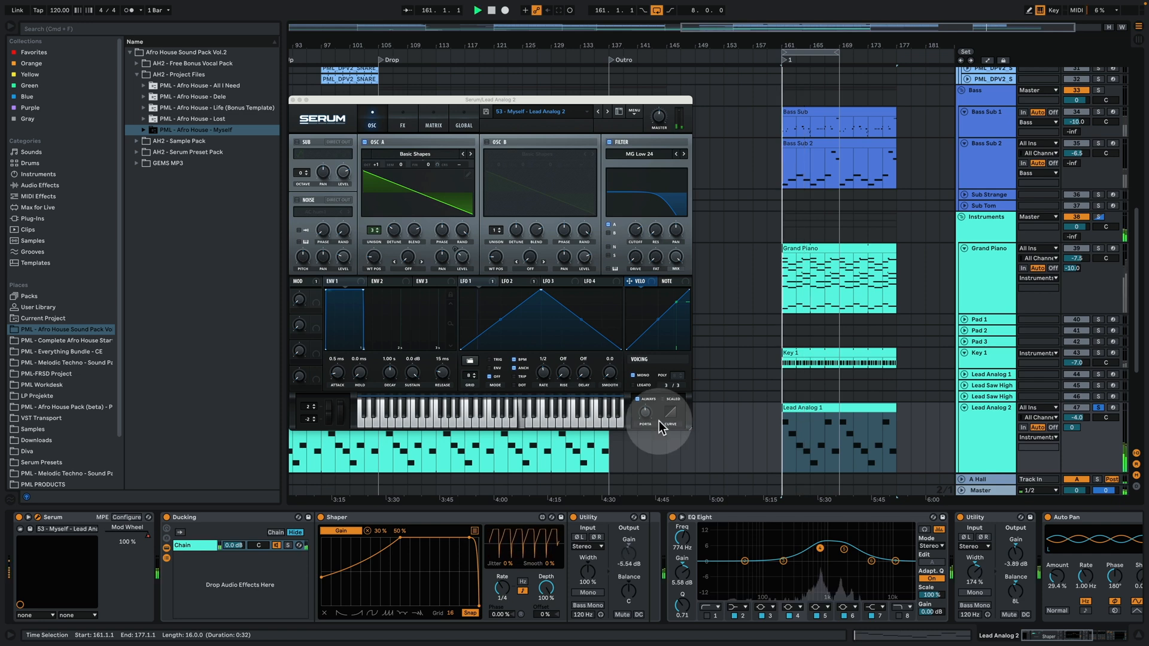
Examine the MIDI notes of the Lead Analog 2 clip at bar 161, moving the Serum window out of their way
{"action": "double_click", "coordinate": [803, 410]}
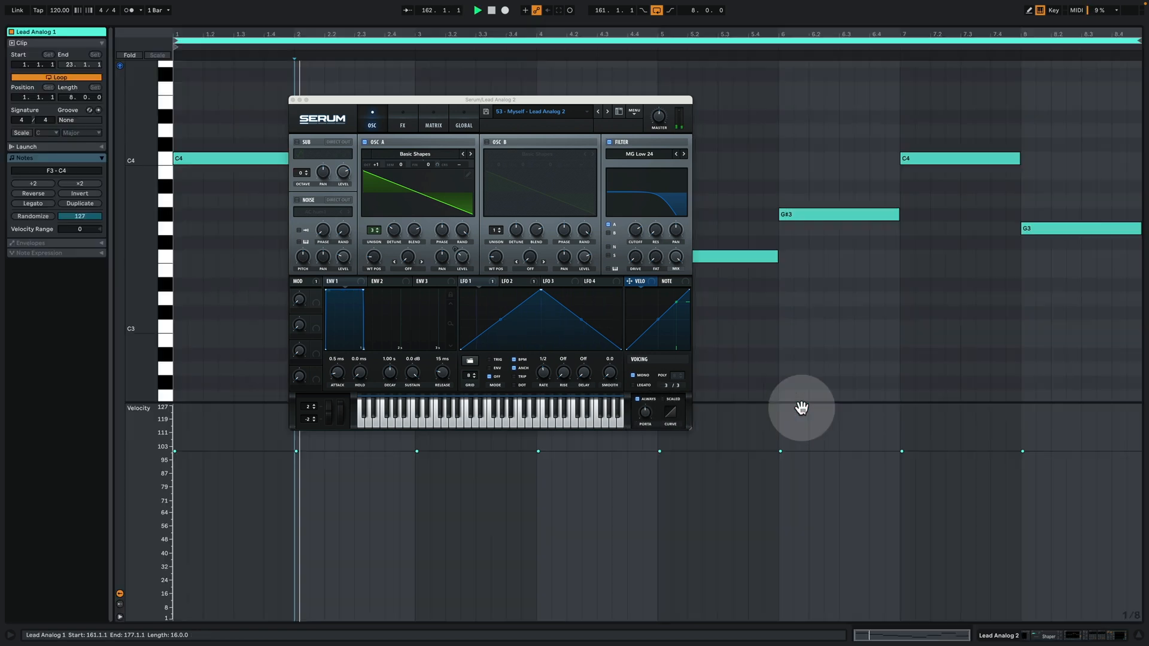
{"action": "left_click_drag", "start_coordinate": [368, 102], "coordinate": [362, 317]}
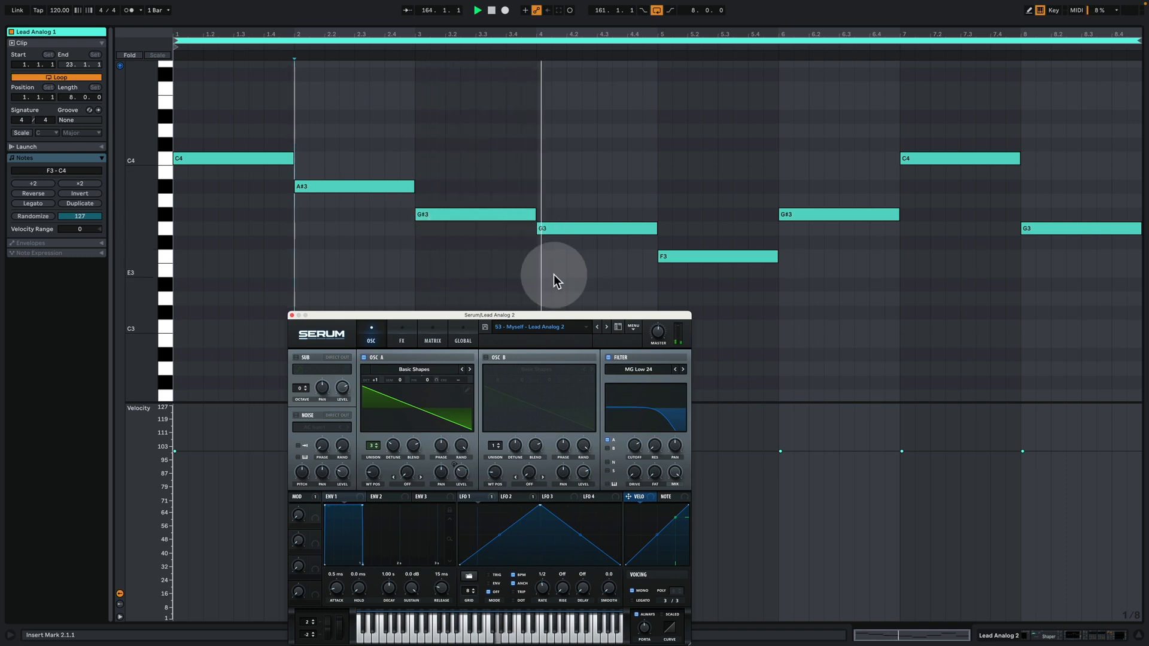
{"action": "left_click_drag", "start_coordinate": [450, 316], "coordinate": [389, 180]}
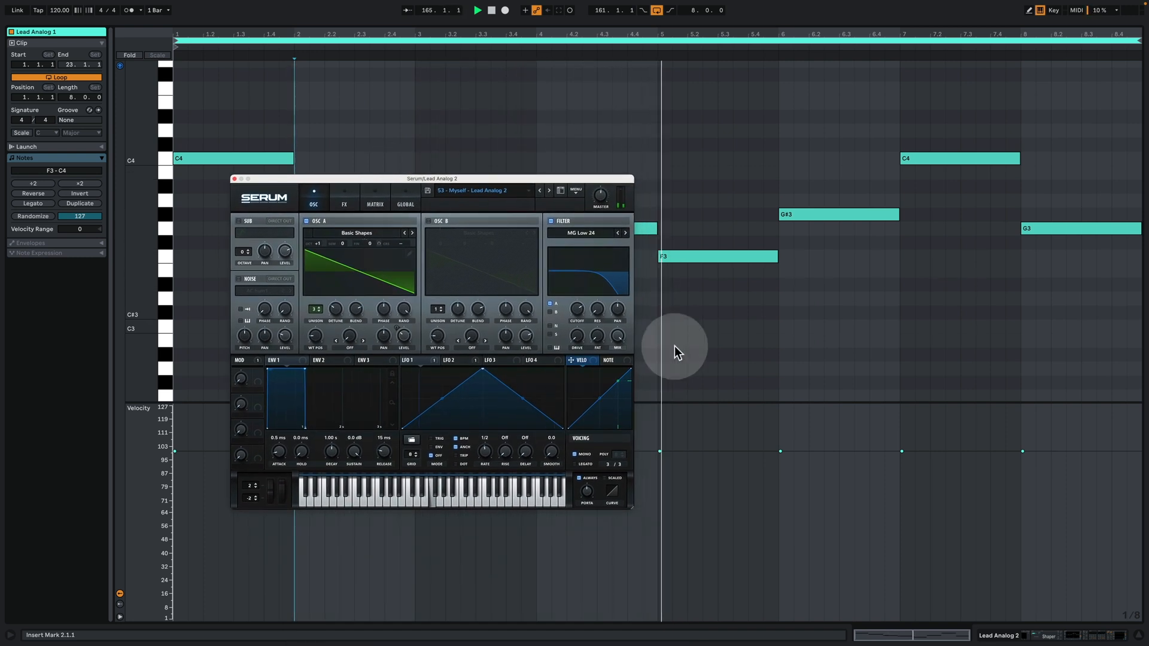
Return to Lead Analog 2's device chain and review its effects through to the Sidechain compressor
{"action": "left_click", "coordinate": [1092, 638]}
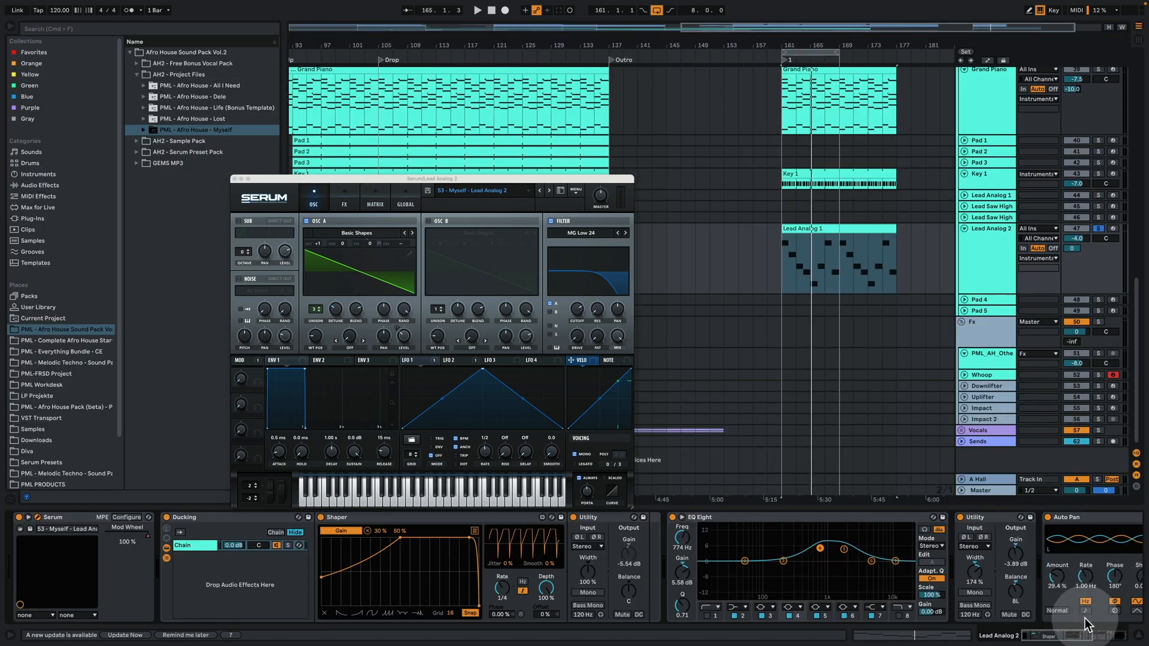
{"action": "scroll", "coordinate": [1108, 559], "scroll_direction": "right", "scroll_amount": 5}
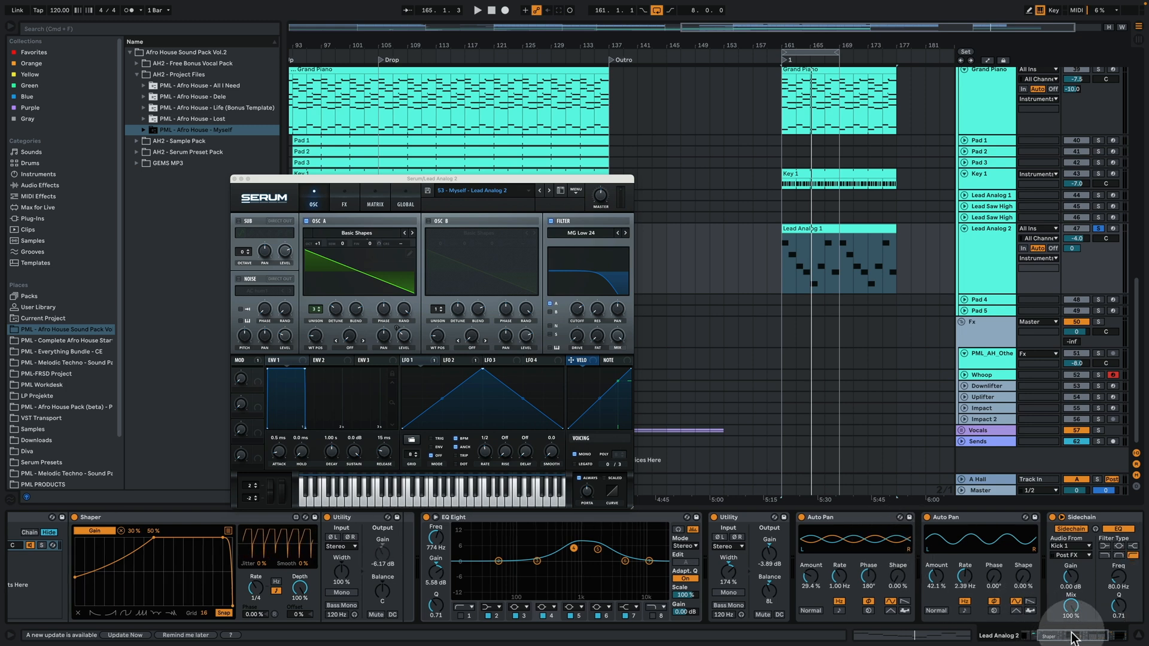
{"action": "scroll", "coordinate": [1018, 599], "scroll_direction": "right", "scroll_amount": 5}
Play the loop from bar 161 without the Lead Analog 2 solo, close its Serum window and stop playback
{"action": "key", "text": "space"}
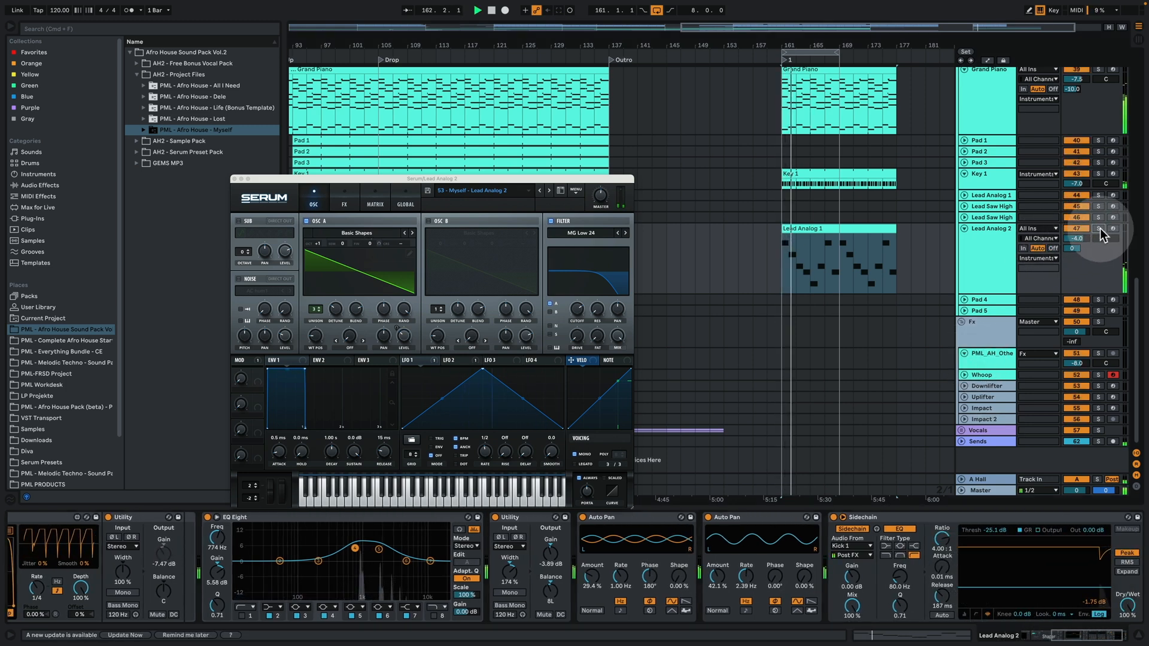
{"action": "left_click", "coordinate": [234, 179]}
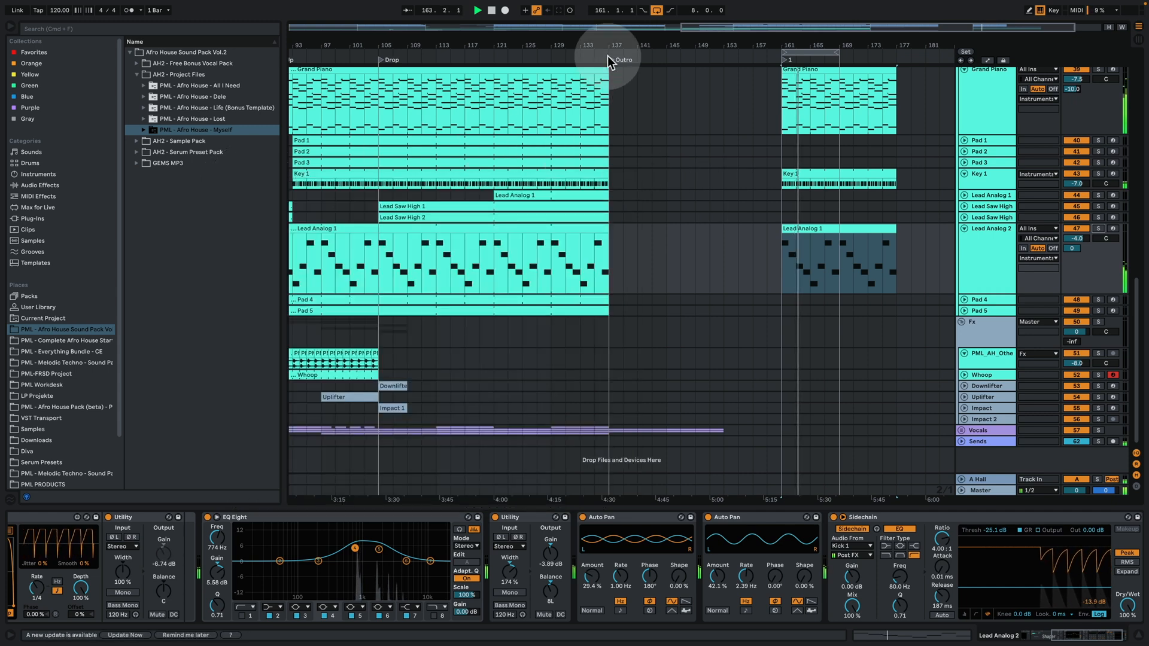
{"action": "left_click_drag", "start_coordinate": [611, 46], "coordinate": [695, 46]}
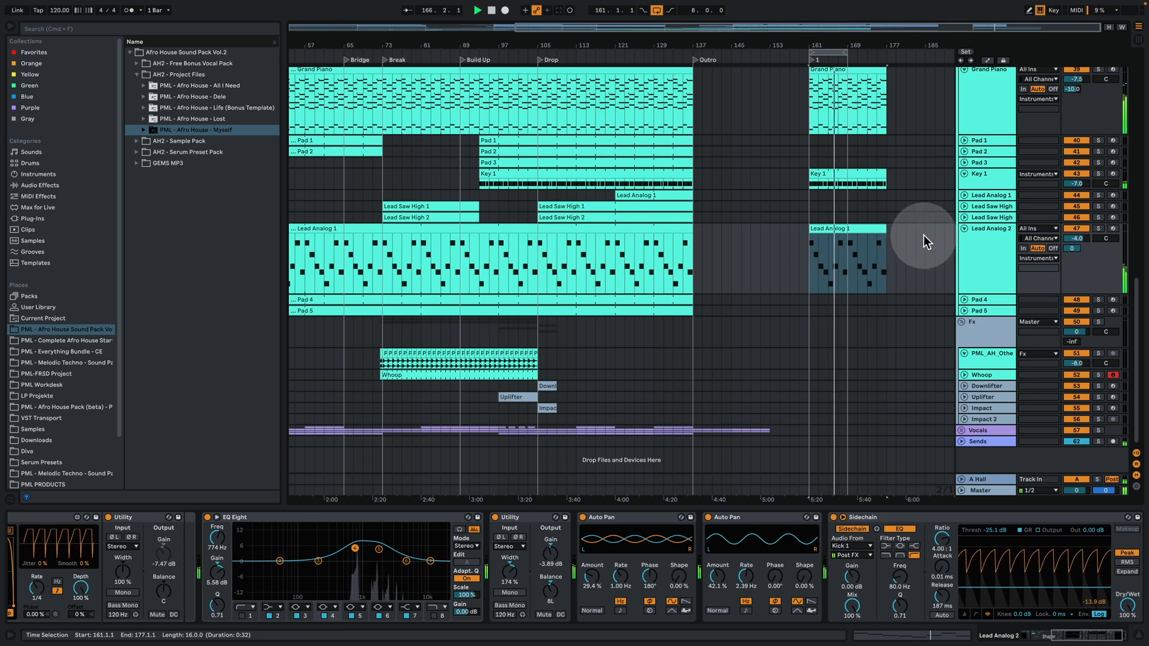
{"action": "key", "text": "space"}
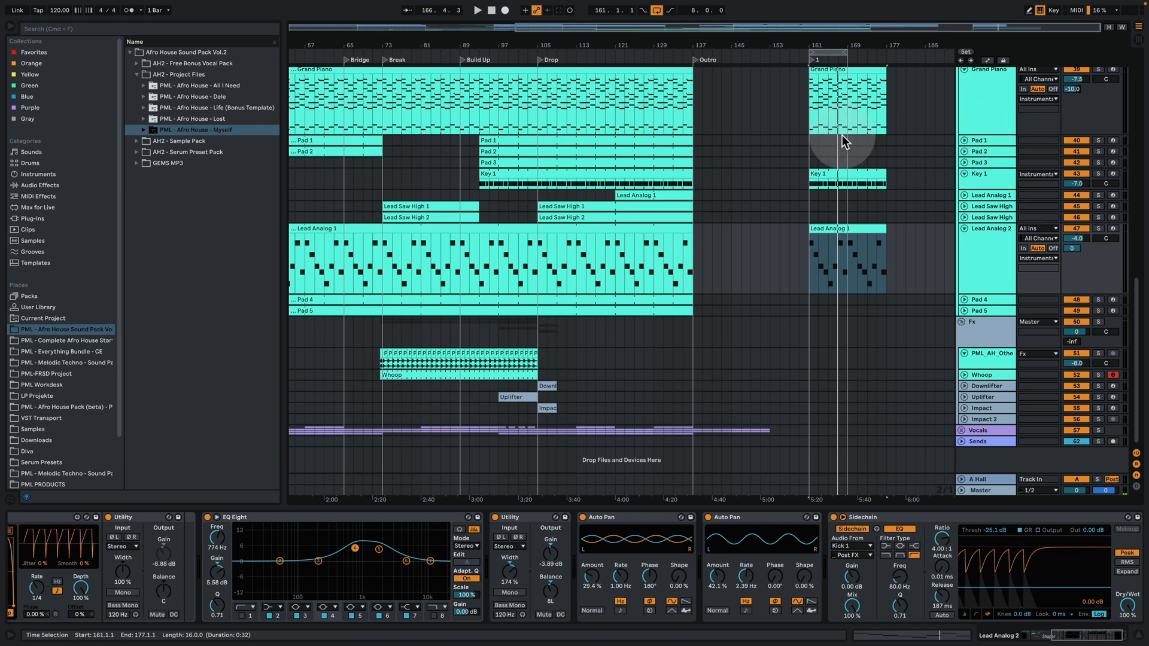
Review the devices on the Pad 1, Pad 2 and Pad 3 tracks, ending on the Pad 1 clip at bar 93
{"action": "left_click", "coordinate": [499, 141]}
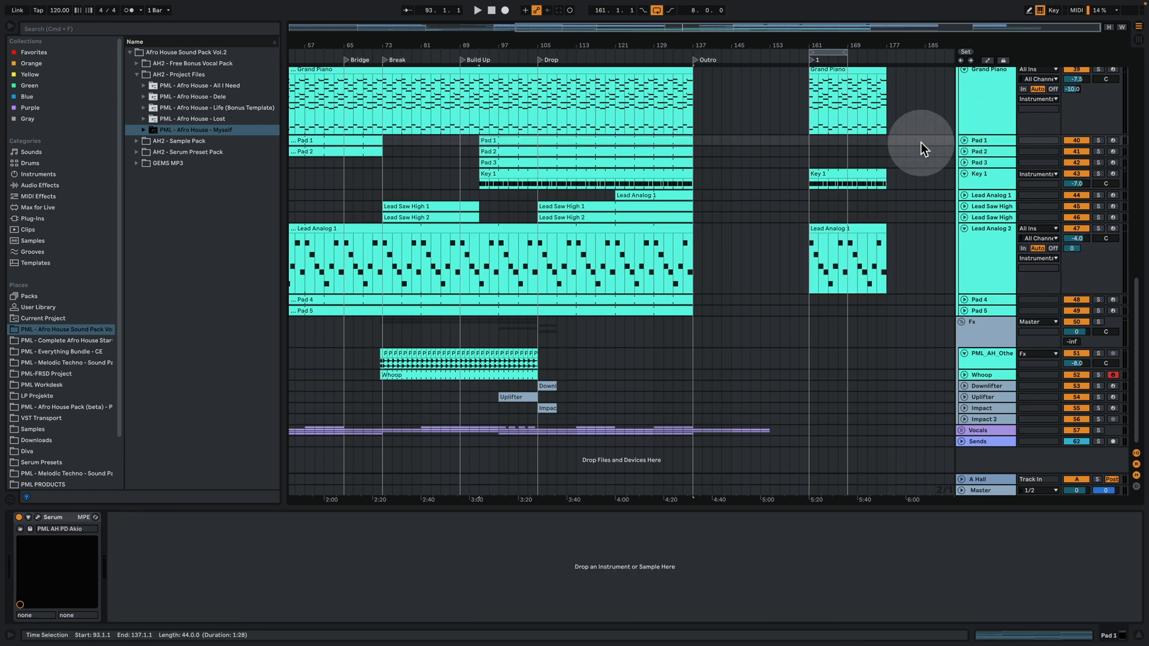
{"action": "left_click", "coordinate": [988, 149]}
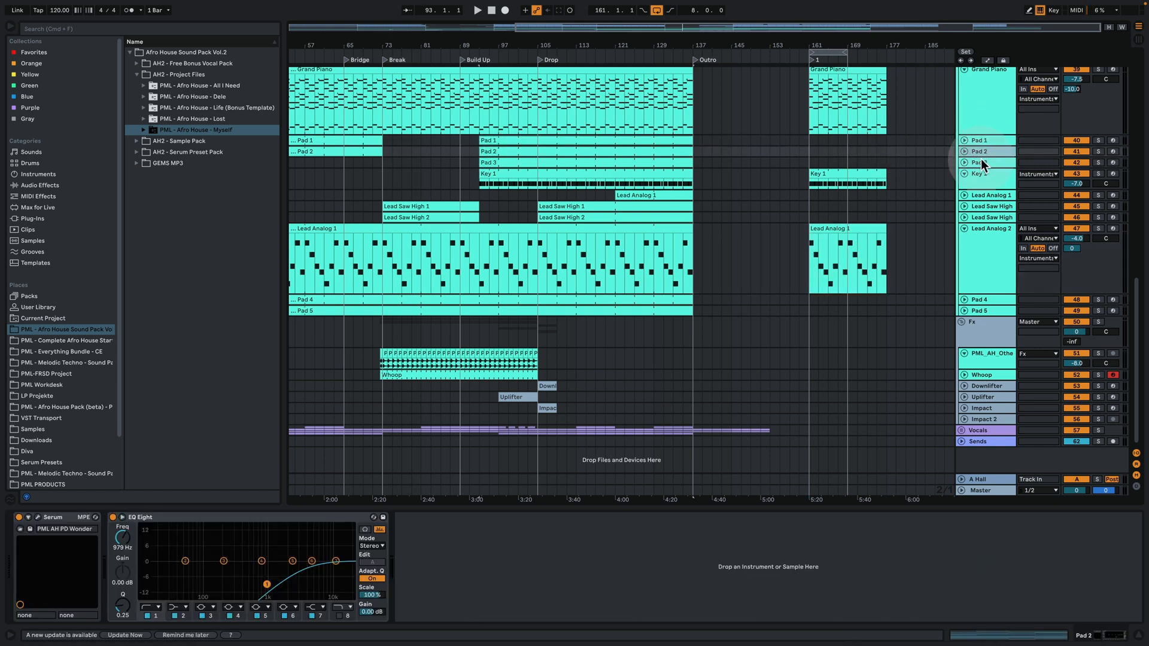
{"action": "left_click", "coordinate": [983, 161]}
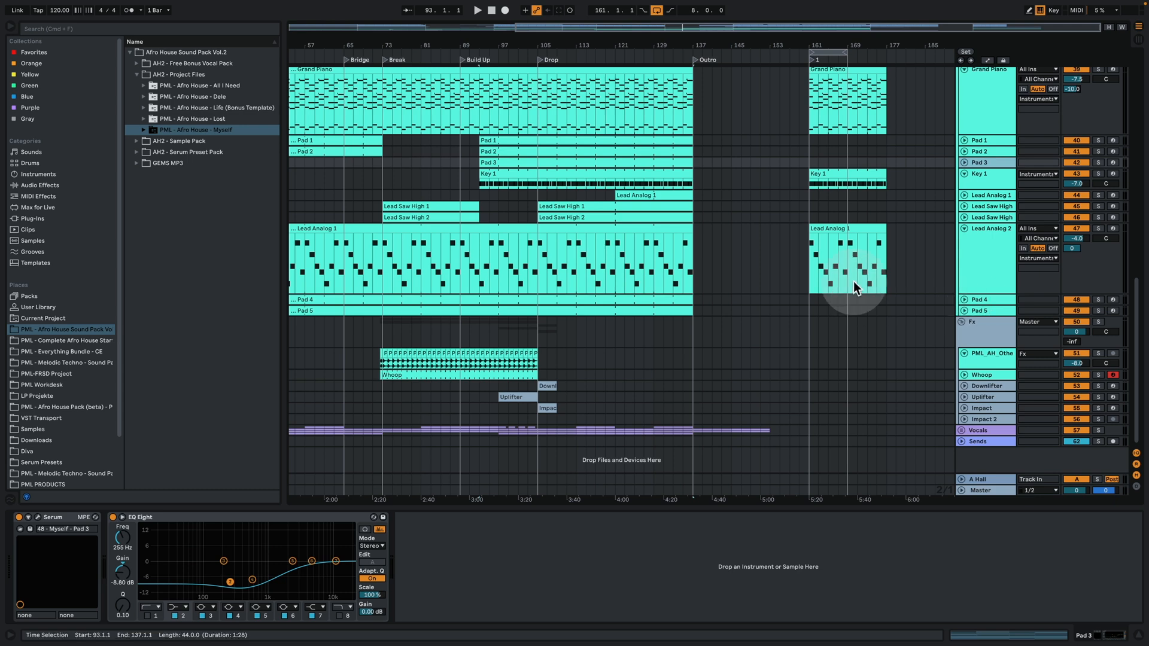
{"action": "left_click", "coordinate": [511, 139]}
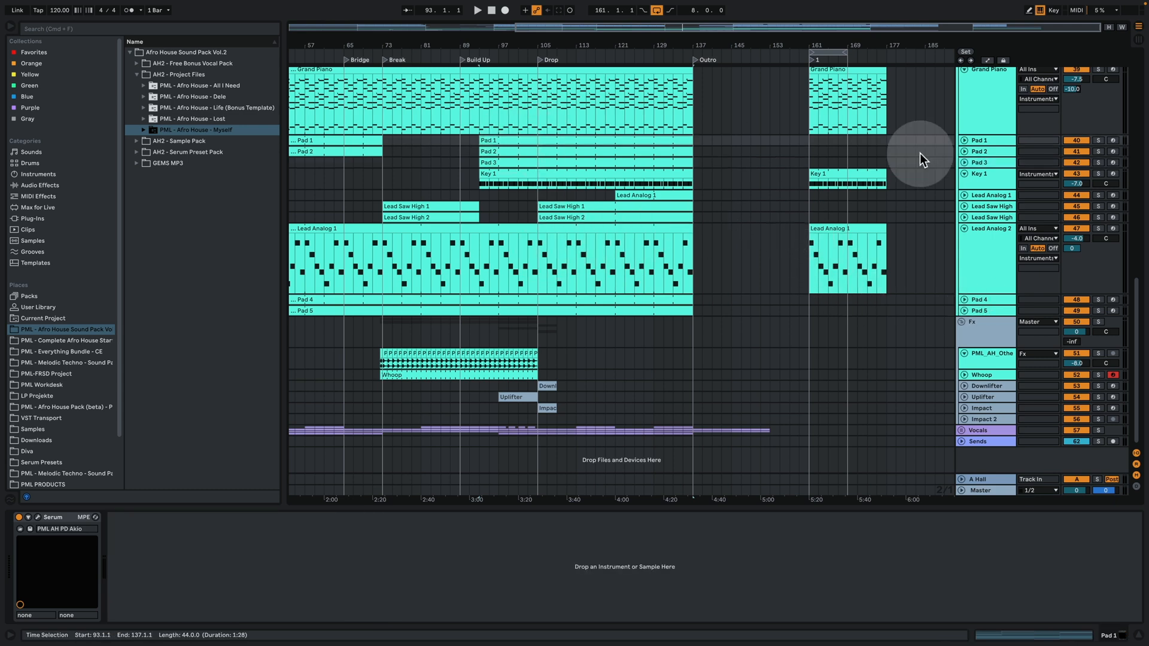
Solo and unfold Pad 1, play it from bar 93 and show its PML_AH_PD_Akio Serum preset beside the clips
{"action": "left_click", "coordinate": [1098, 140]}
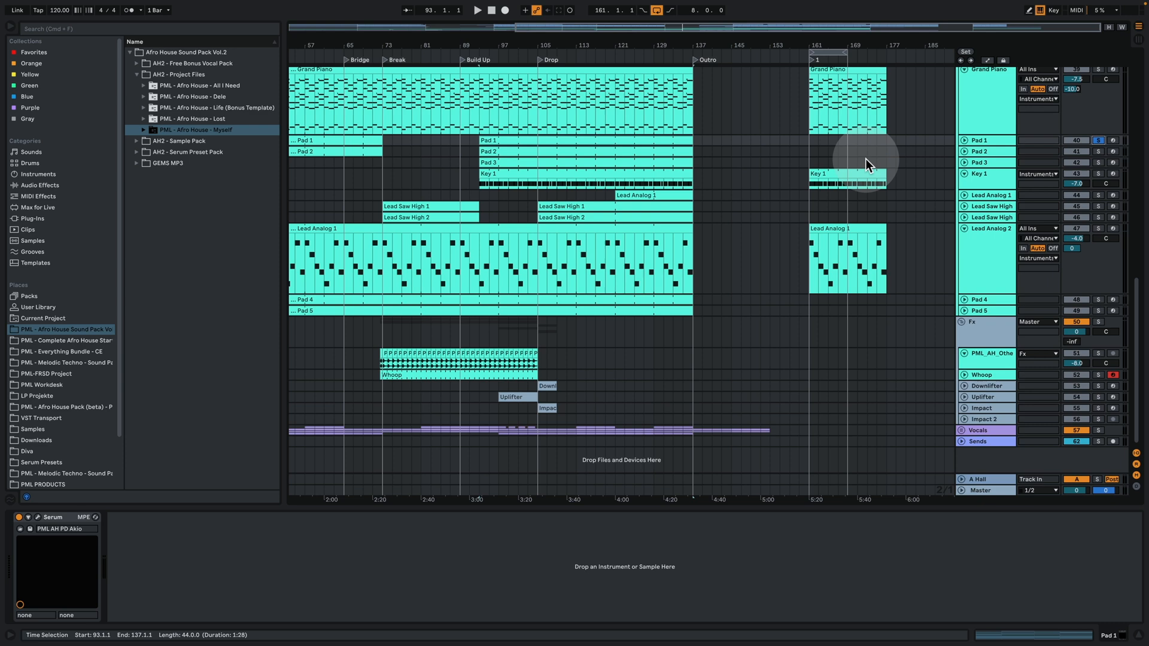
{"action": "left_click", "coordinate": [964, 140]}
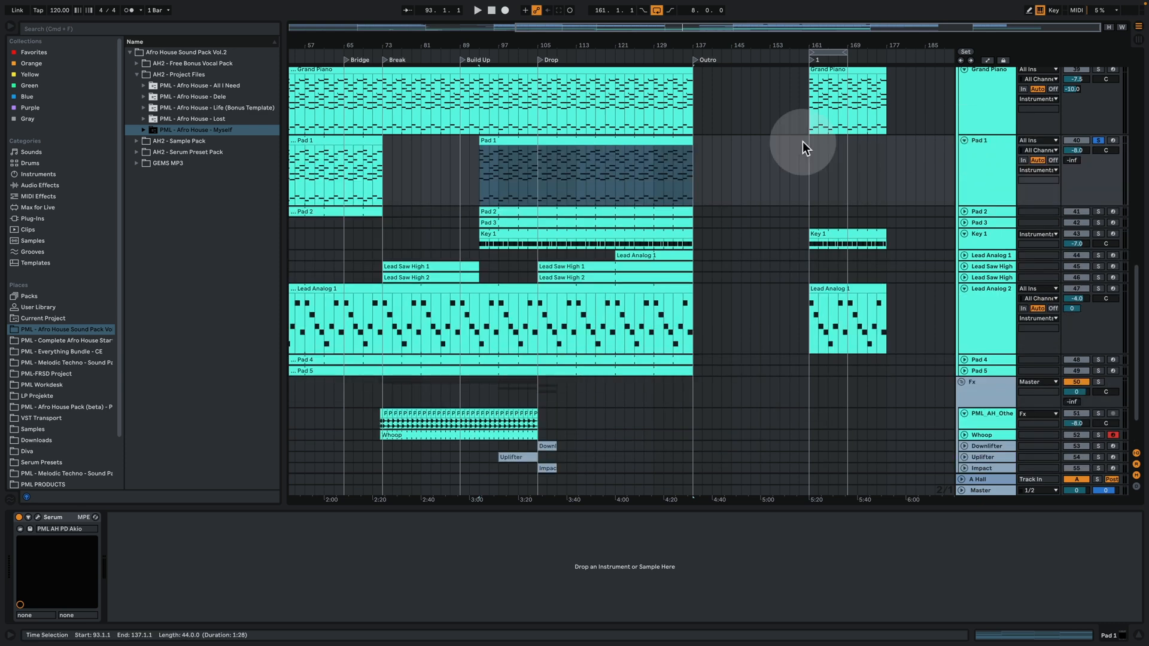
{"action": "left_click", "coordinate": [483, 158]}
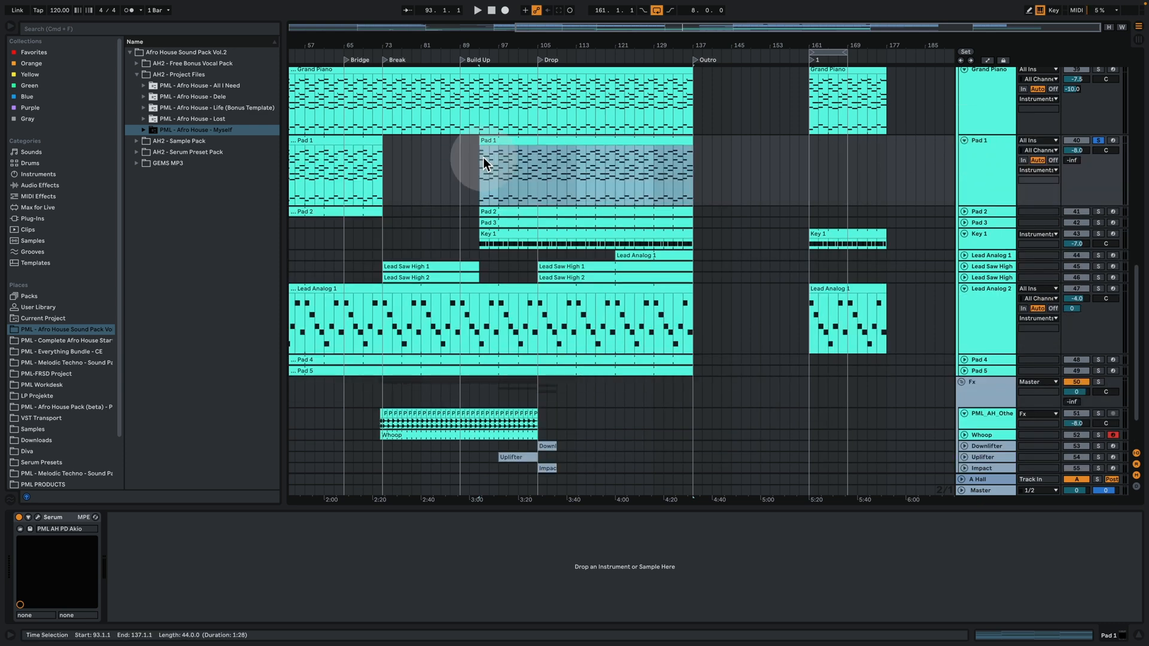
{"action": "key", "text": "space"}
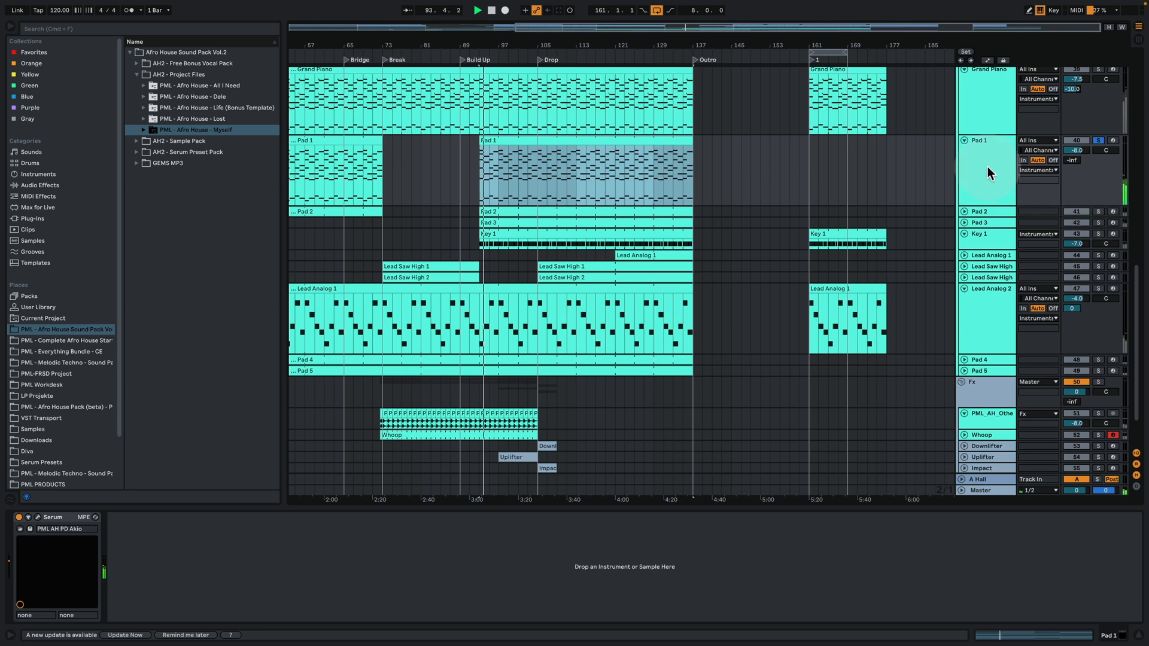
{"action": "left_click", "coordinate": [37, 517]}
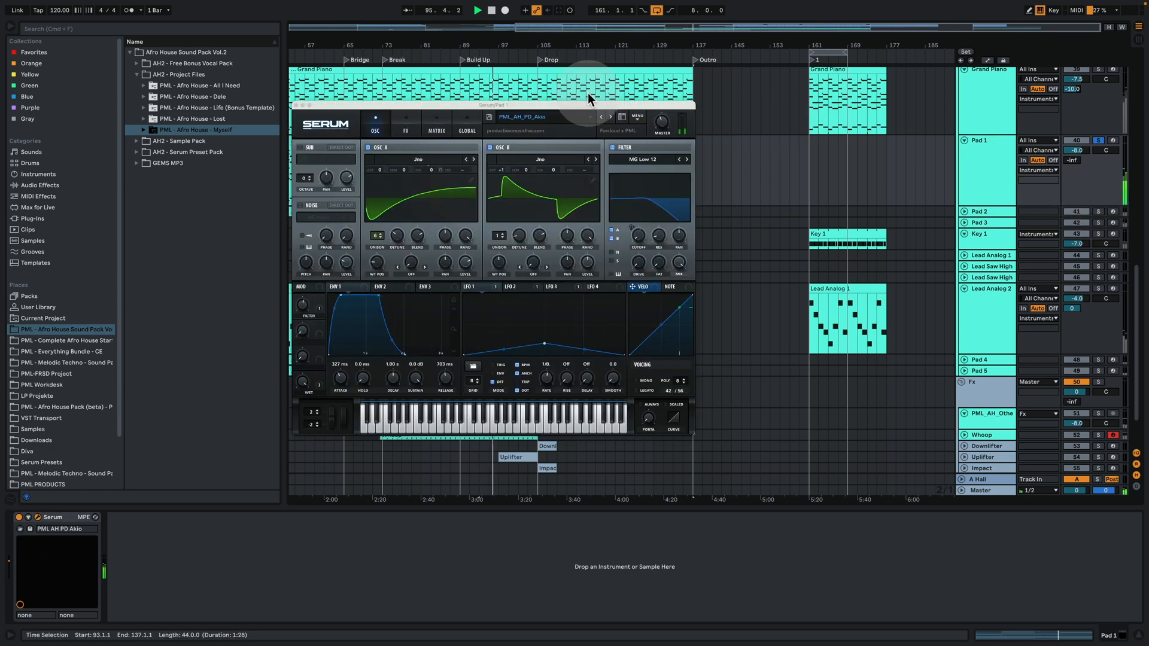
{"action": "left_click_drag", "start_coordinate": [589, 104], "coordinate": [333, 96]}
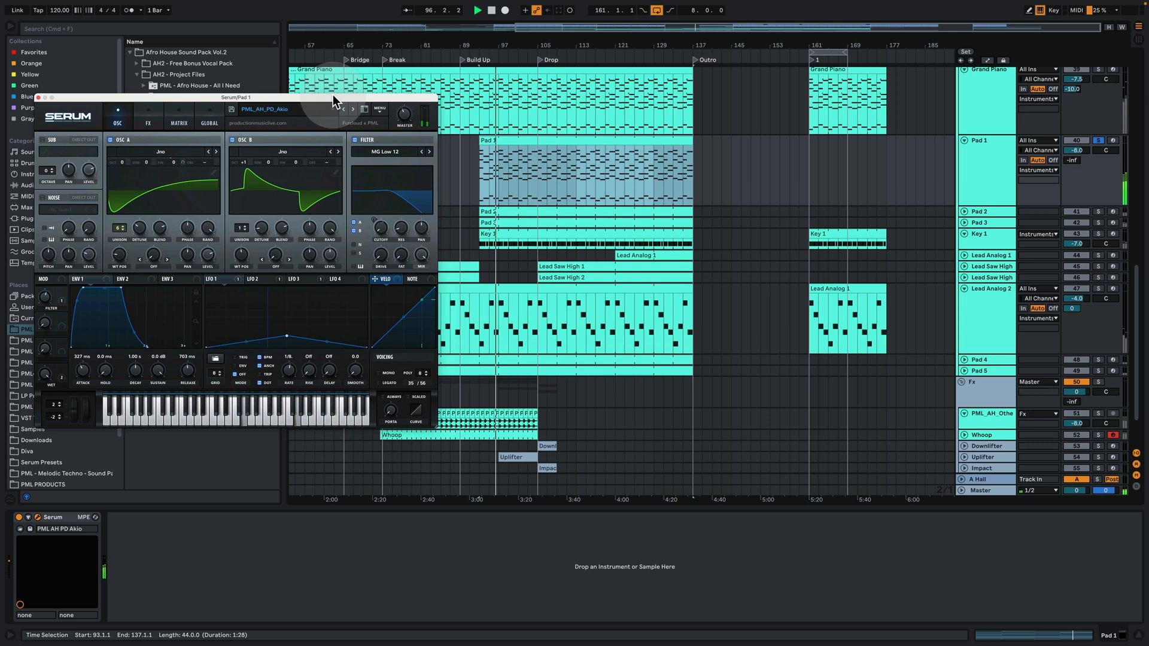
Solo and unfold Pad 2, play it from bar 93 and show its PML_AH_PD_Wonder Serum preset beside the clips
{"action": "left_click", "coordinate": [1098, 211]}
{"action": "left_click", "coordinate": [964, 212]}
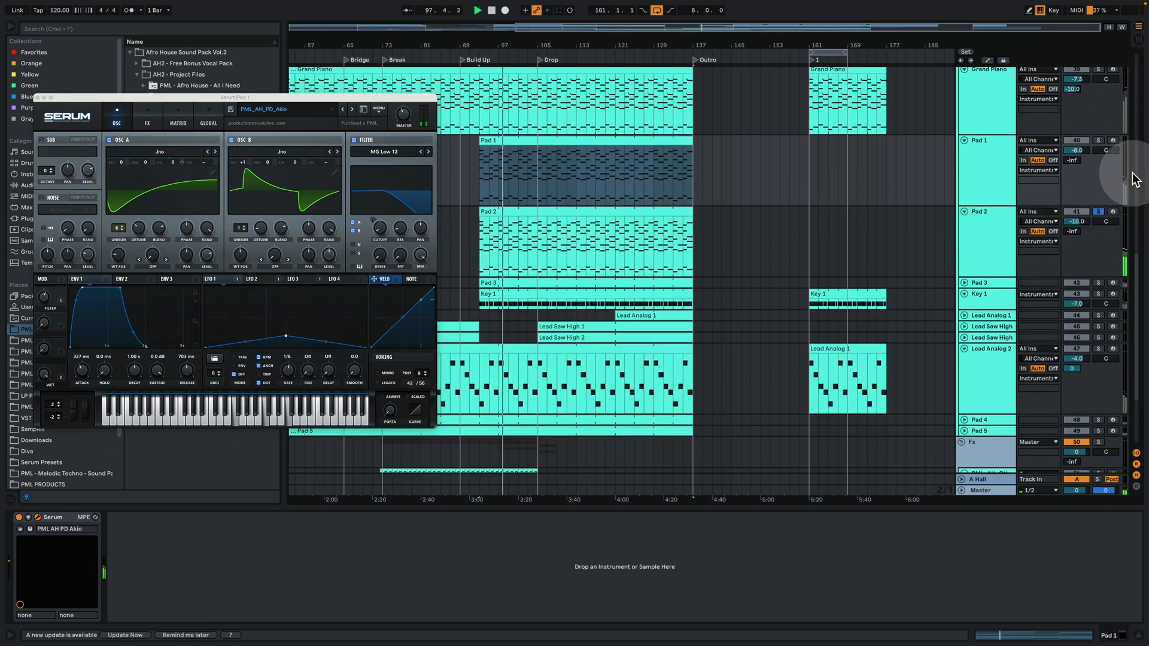
{"action": "key", "text": "space"}
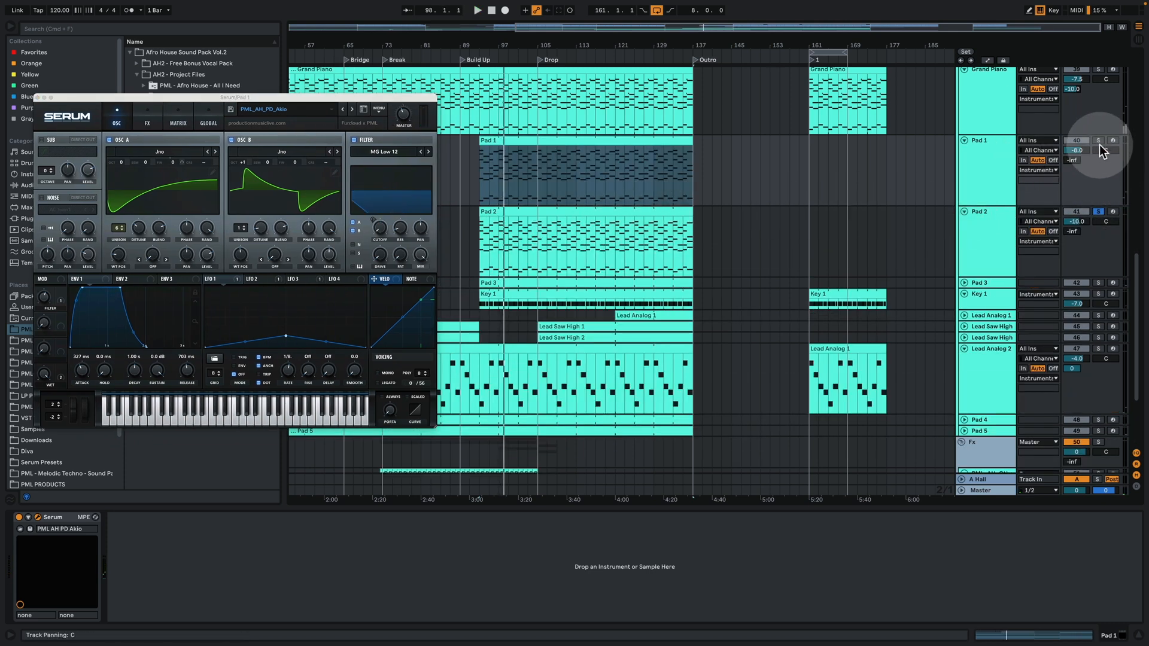
{"action": "key", "text": "space"}
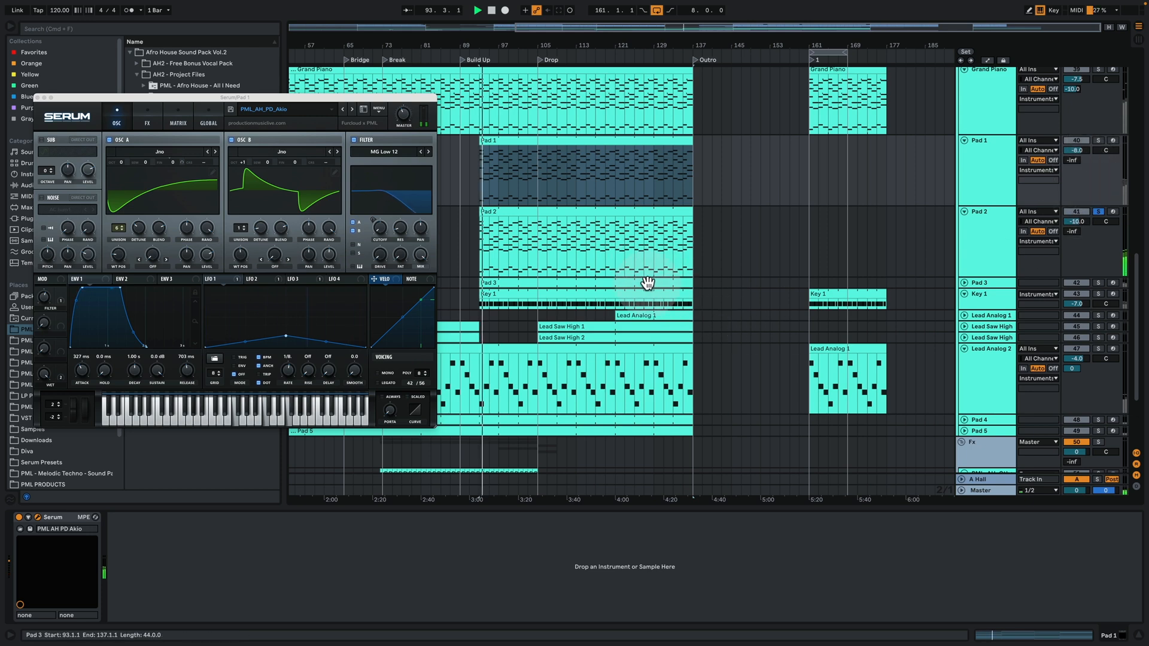
{"action": "left_click", "coordinate": [985, 228]}
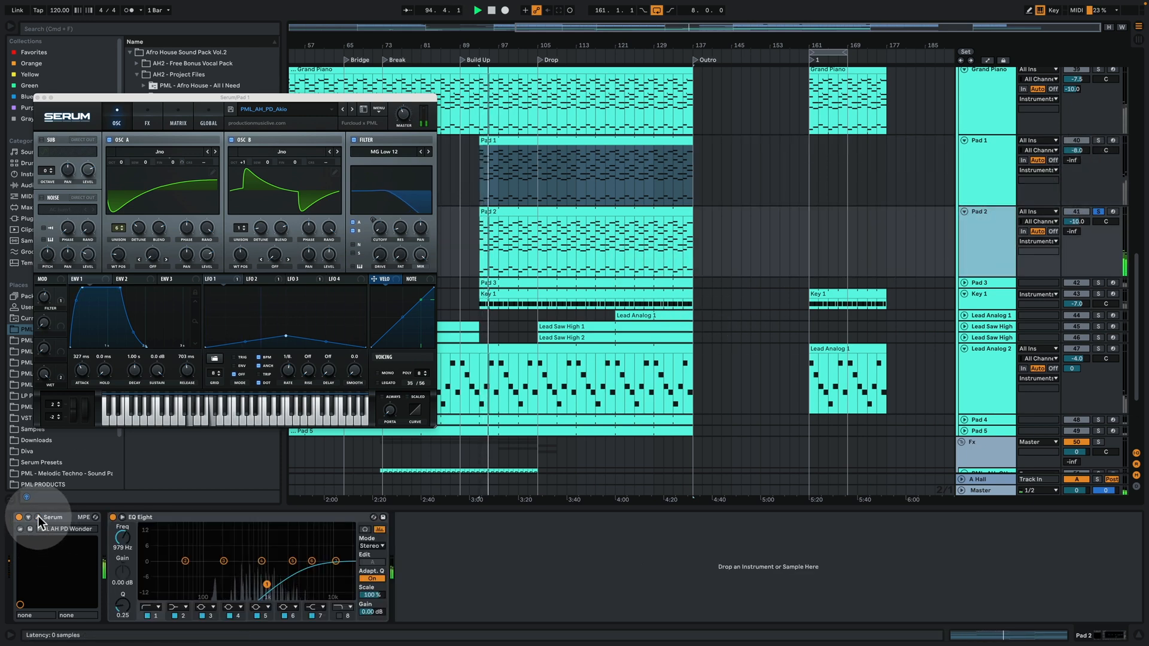
{"action": "left_click", "coordinate": [38, 518]}
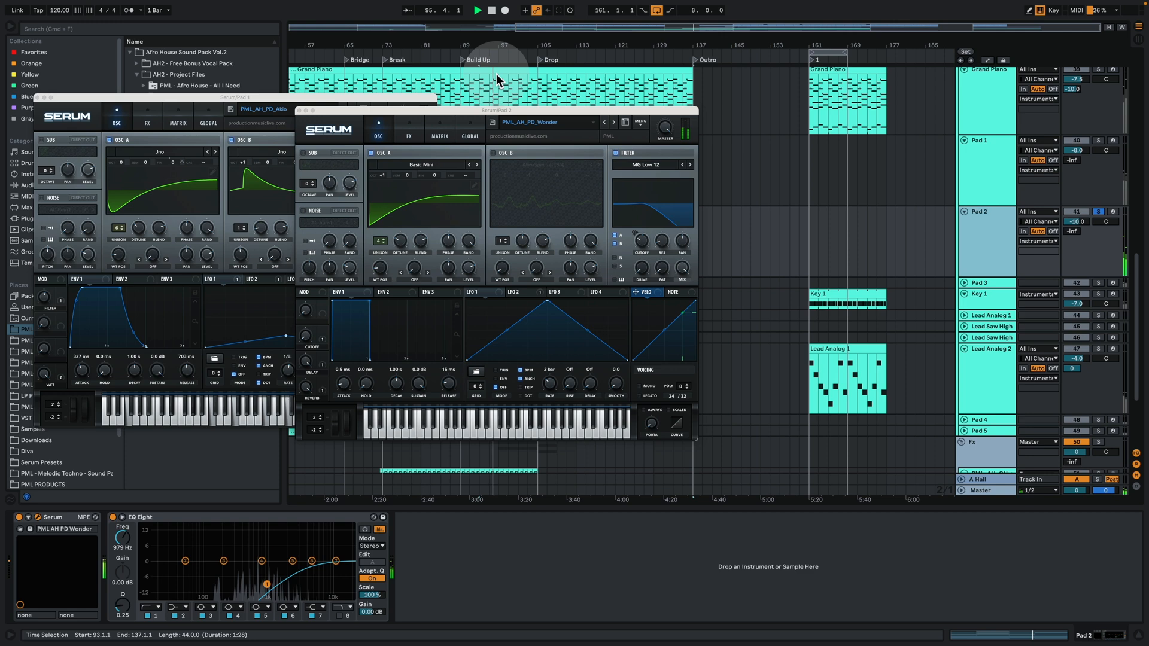
{"action": "left_click_drag", "start_coordinate": [521, 111], "coordinate": [255, 125]}
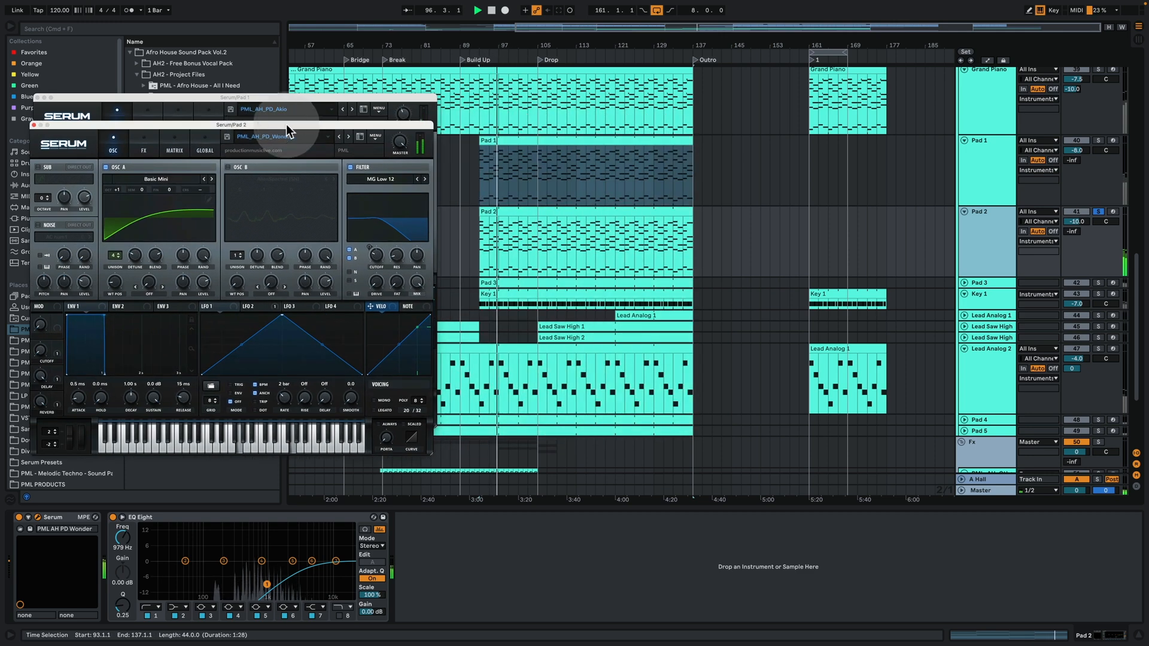
Solo and unfold Pad 3, play it from bar 93 and examine the oscillators and filter of its Serum preset
{"action": "left_click", "coordinate": [1097, 281]}
{"action": "key", "text": "space"}
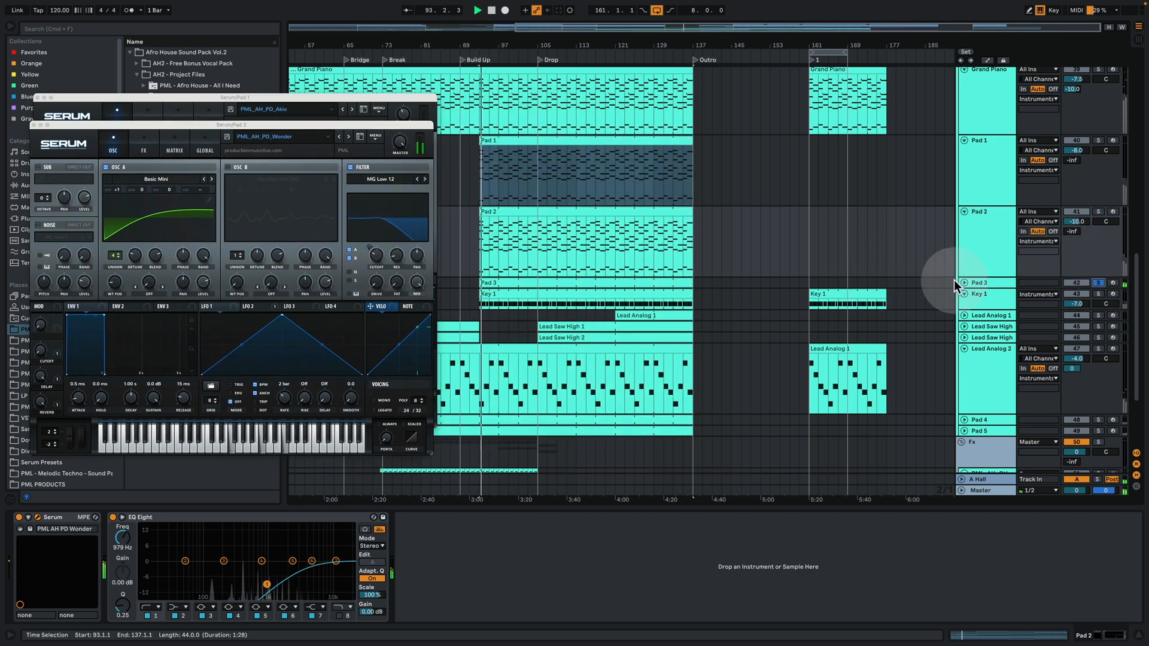
{"action": "left_click", "coordinate": [964, 282]}
{"action": "left_click", "coordinate": [1011, 299]}
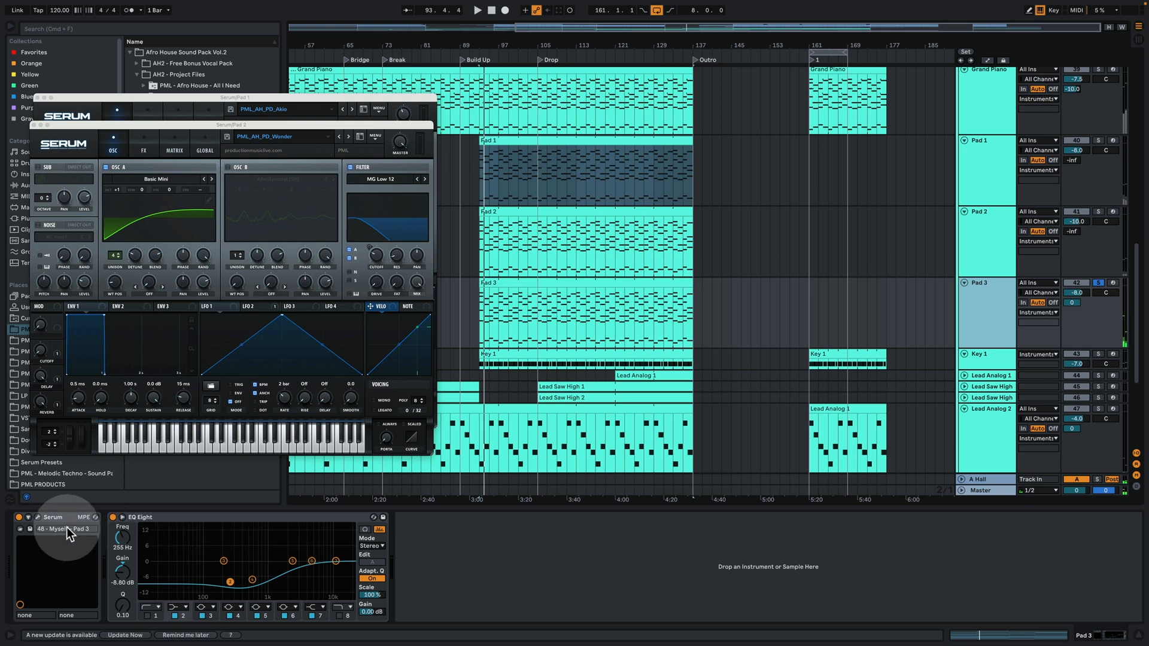
{"action": "left_click", "coordinate": [39, 518]}
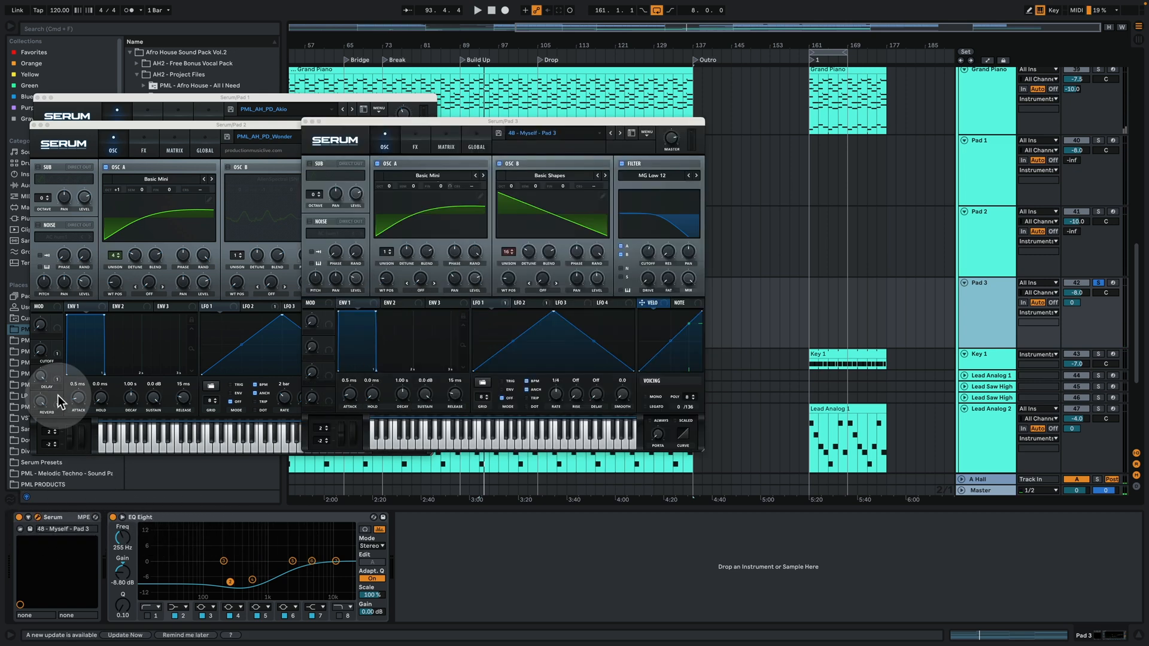
{"action": "key", "text": "space"}
{"action": "left_click_drag", "start_coordinate": [550, 123], "coordinate": [307, 132]}
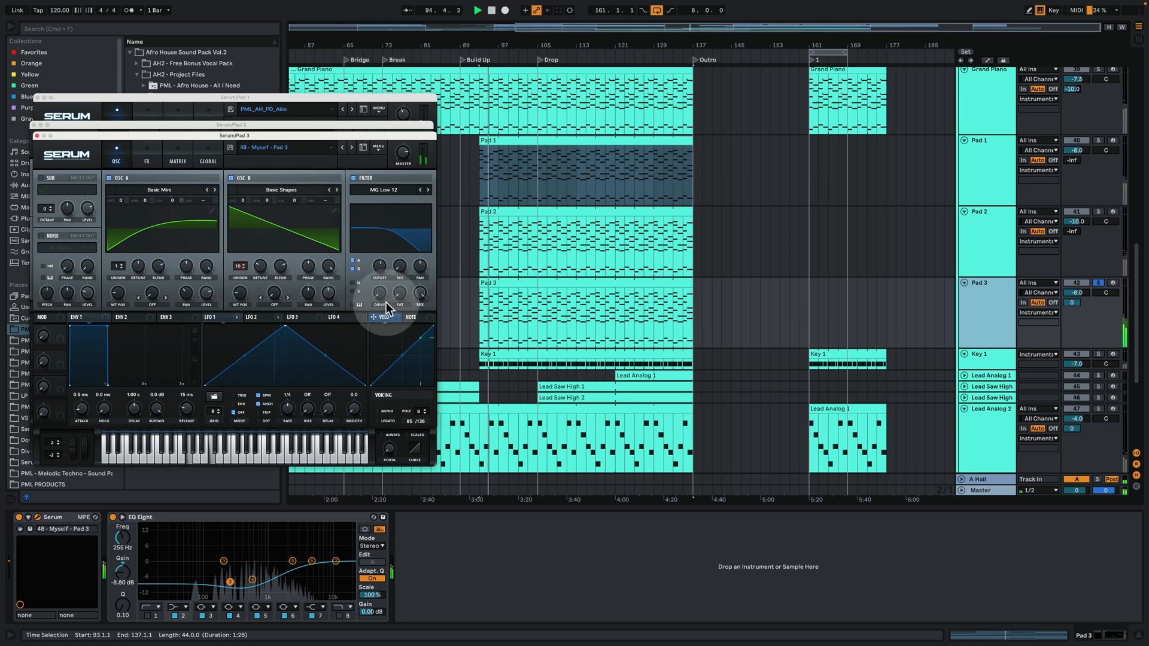
{"action": "mouse_move", "coordinate": [381, 268]}
{"action": "left_click_drag", "start_coordinate": [385, 250], "coordinate": [386, 259]}
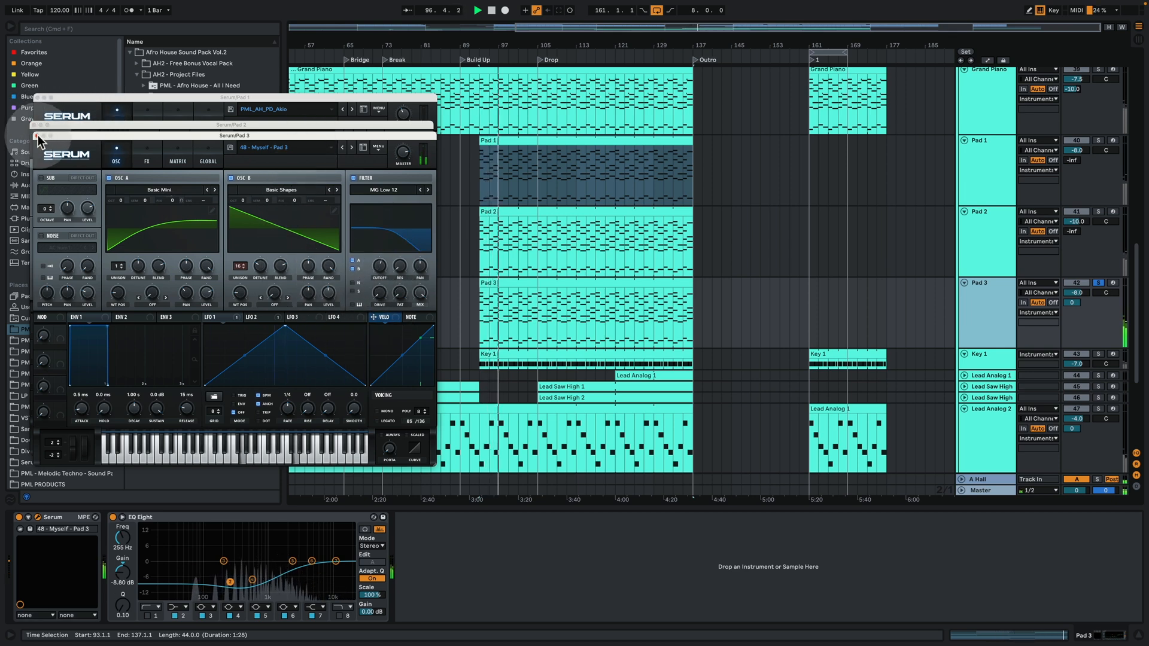
Solo Pad 2 and Pad 1 in addition to Pad 3 and listen to the three pads together
{"action": "left_click", "coordinate": [1099, 211]}
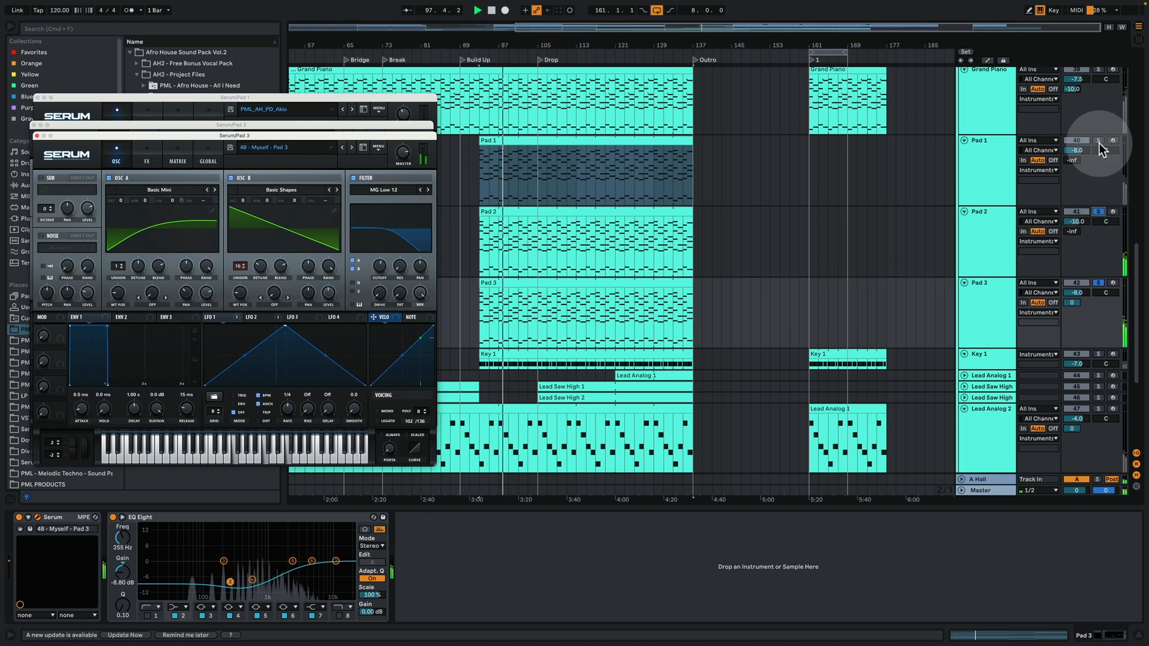
{"action": "left_click", "coordinate": [1099, 143]}
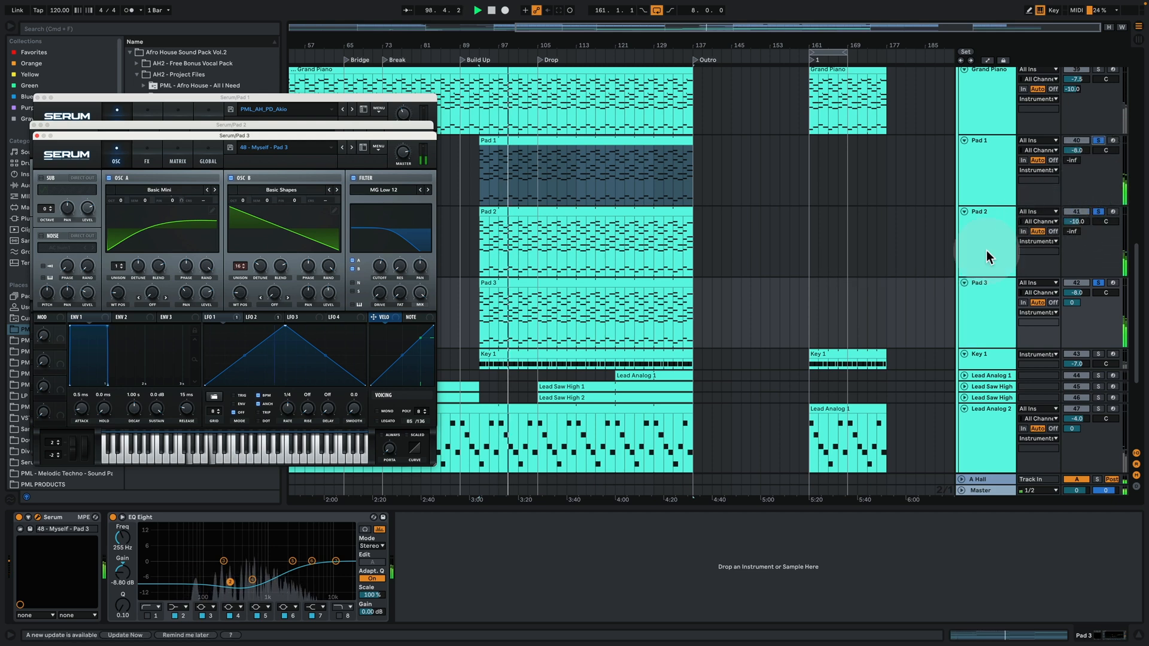
{"action": "key", "text": "space"}
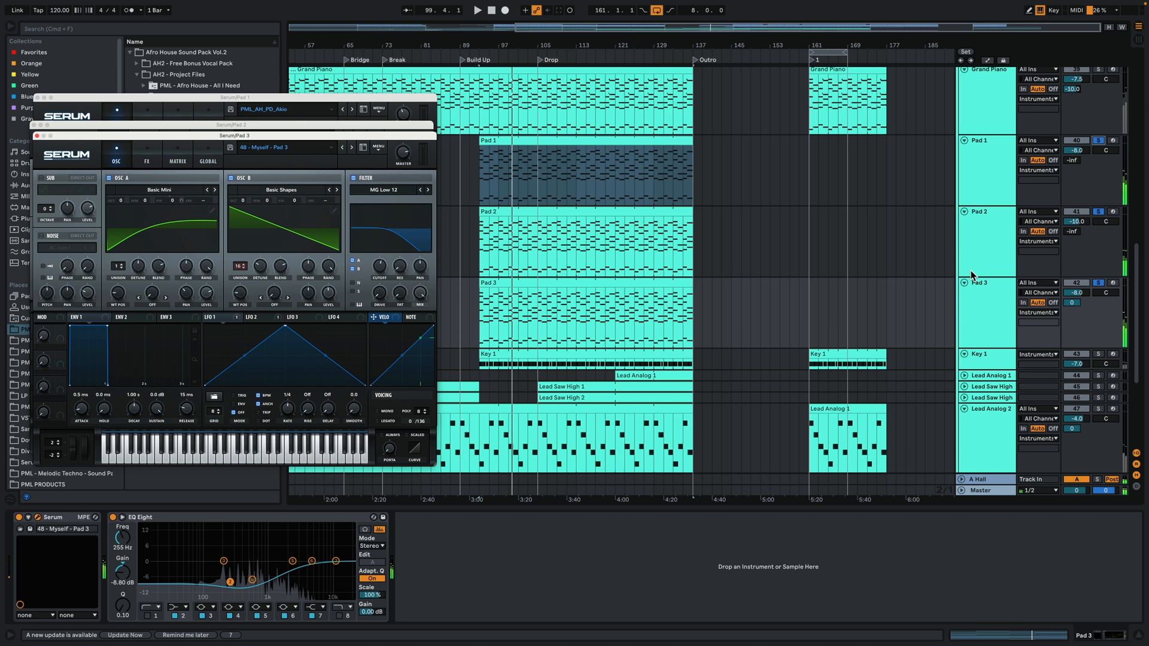
Unfold the Pad 4 and Pad 5 tracks below Lead Analog 2
{"action": "scroll", "coordinate": [829, 348], "scroll_direction": "down", "scroll_amount": 2}
{"action": "scroll", "coordinate": [828, 344], "scroll_direction": "down", "scroll_amount": 3}
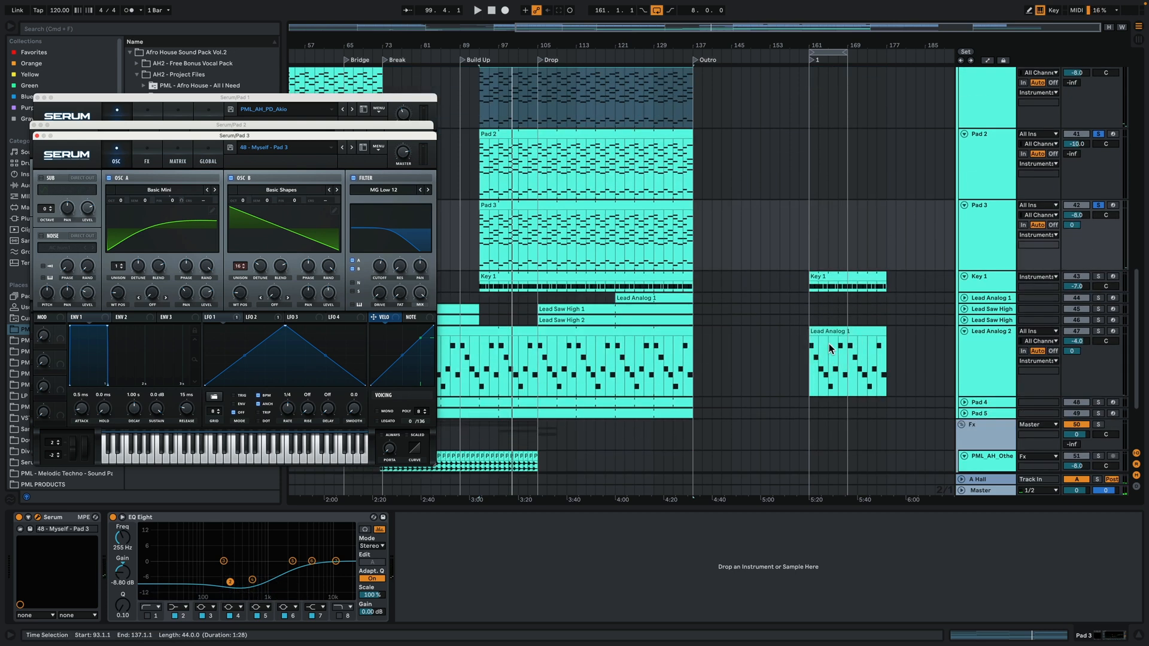
{"action": "left_click", "coordinate": [949, 354]}
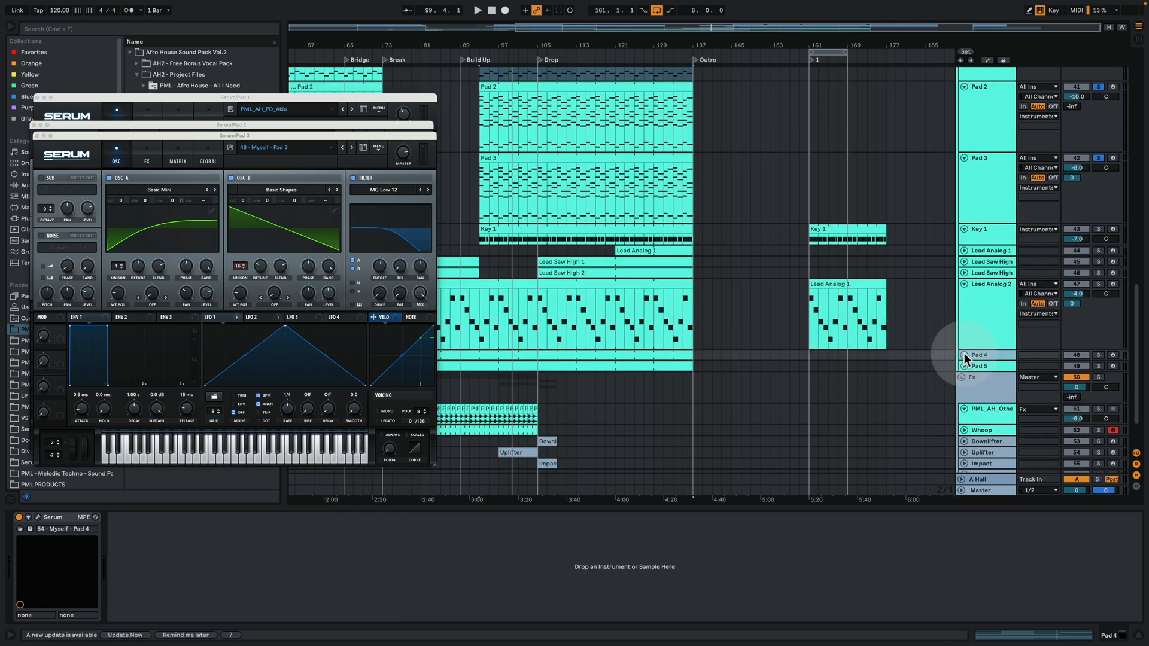
{"action": "left_click", "coordinate": [964, 355]}
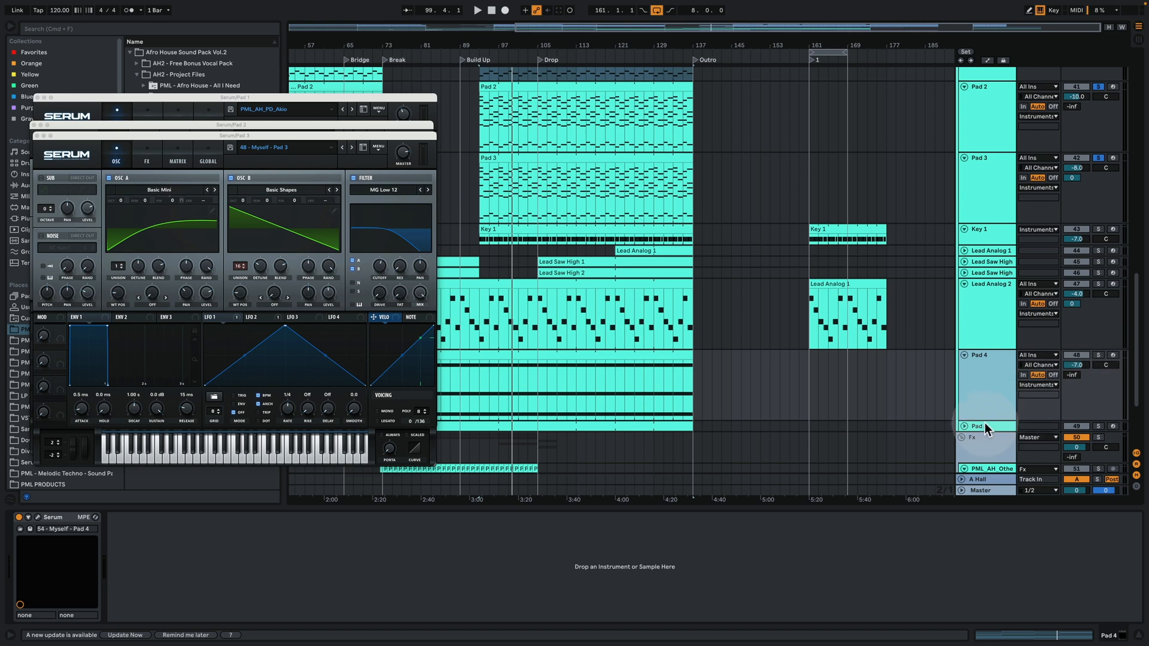
{"action": "left_click", "coordinate": [964, 426]}
{"action": "scroll", "coordinate": [717, 284], "scroll_direction": "down", "scroll_amount": 3}
{"action": "scroll", "coordinate": [716, 284], "scroll_direction": "down", "scroll_amount": 1}
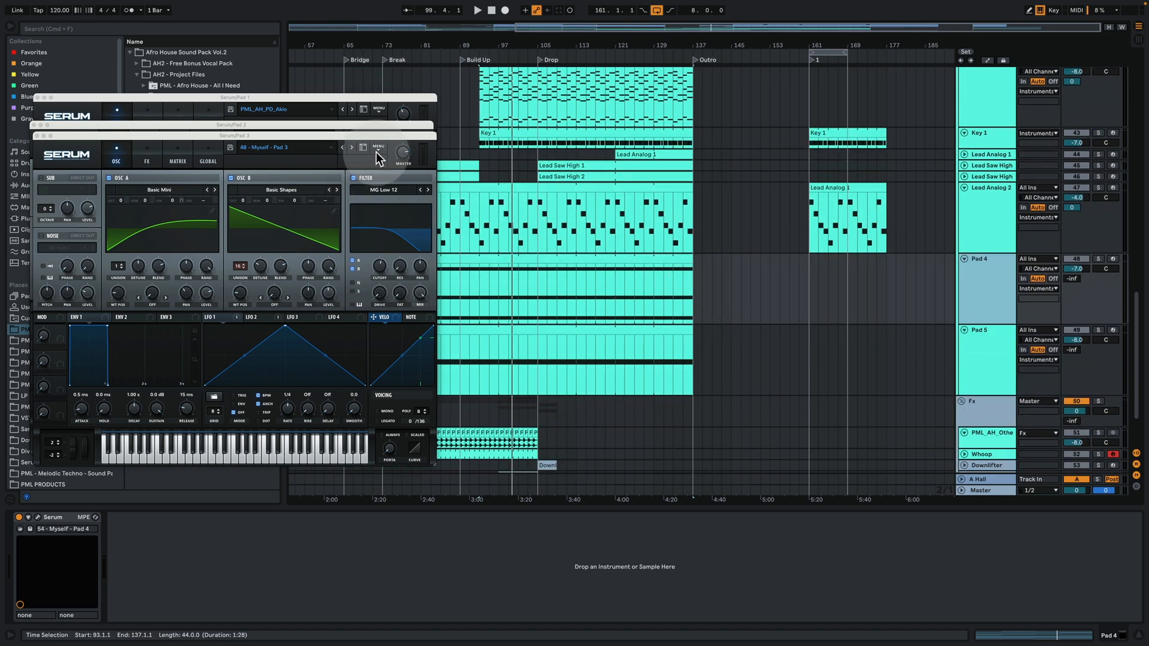
Close the Serum windows of Pad 3, Pad 2 and Pad 1
{"action": "left_click", "coordinate": [34, 136]}
{"action": "left_click", "coordinate": [34, 124]}
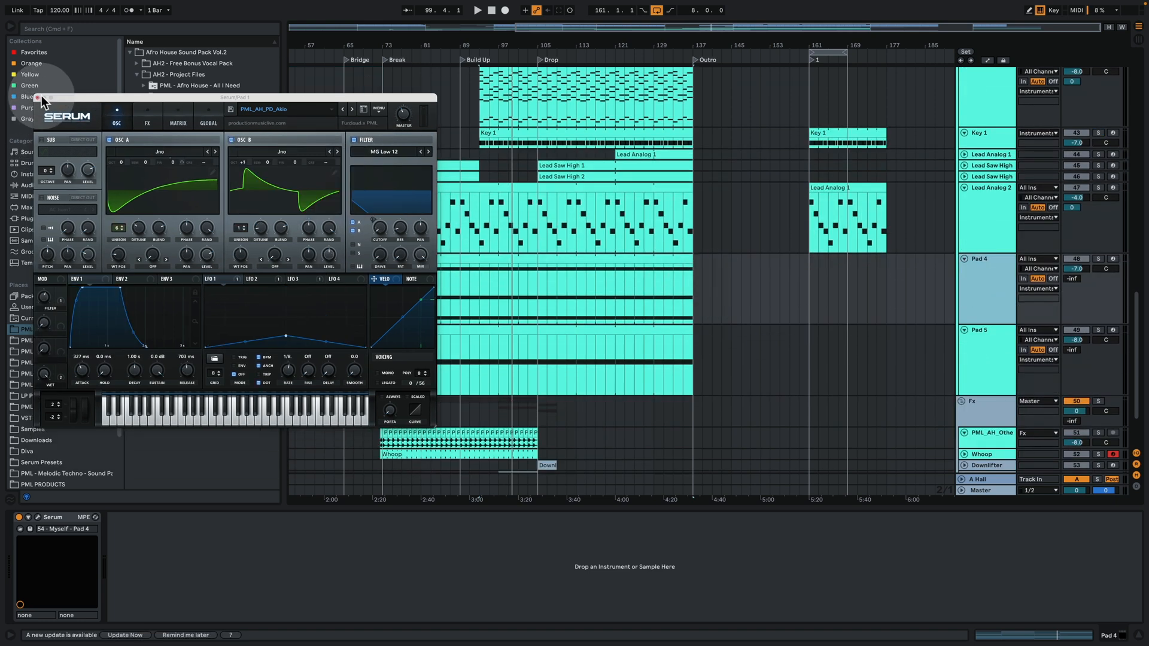
{"action": "left_click", "coordinate": [38, 97]}
Select the Pad 4 clip, solo its track and play it from bar 1
{"action": "left_click", "coordinate": [487, 254]}
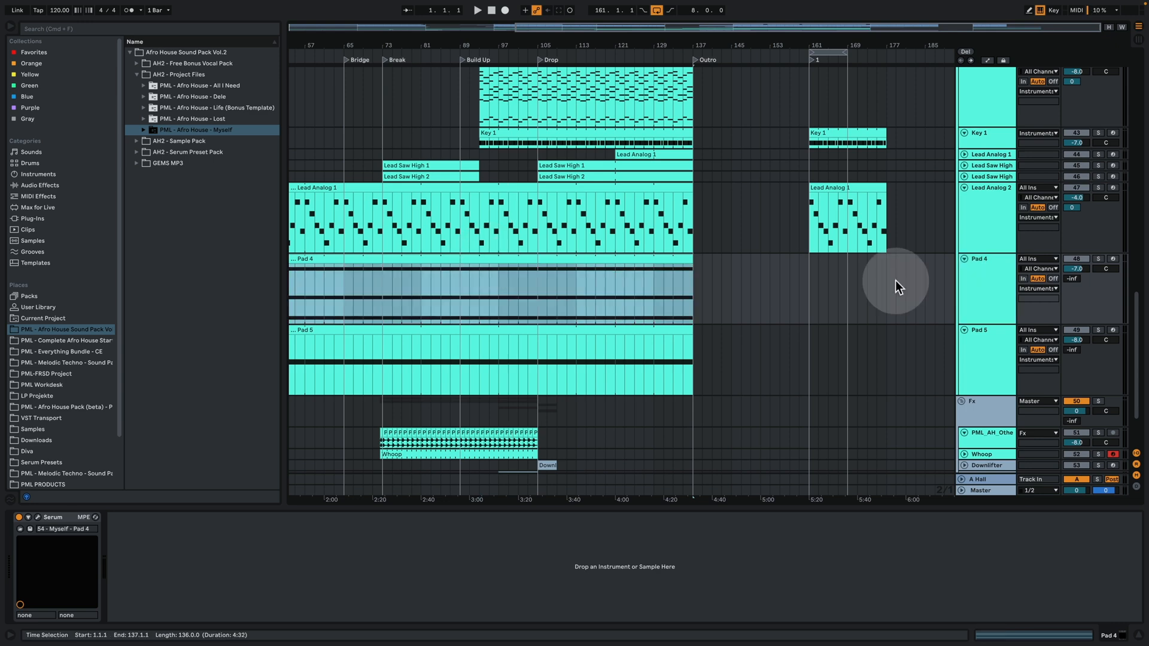
{"action": "left_click", "coordinate": [1098, 259]}
{"action": "key", "text": "space"}
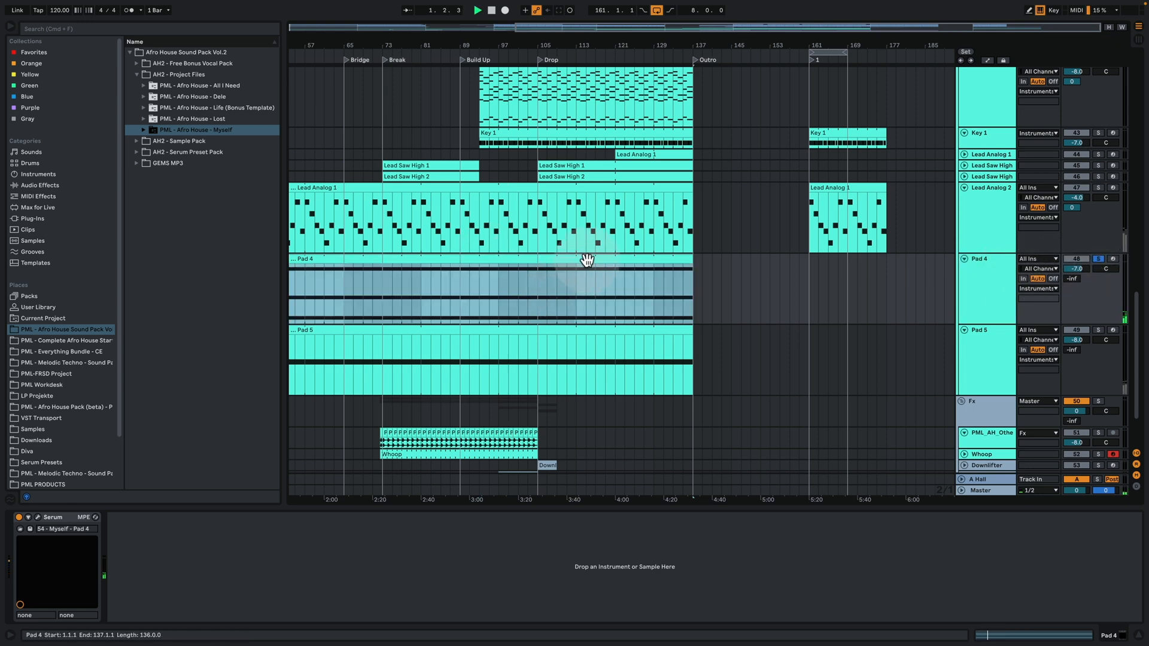
Examine the sustained notes in the Pad 4 clip's piano roll, then return to the track's device view
{"action": "double_click", "coordinate": [587, 260]}
{"action": "key", "text": "space"}
{"action": "left_click_drag", "start_coordinate": [212, 336], "coordinate": [227, 97]}
{"action": "key", "text": "space"}
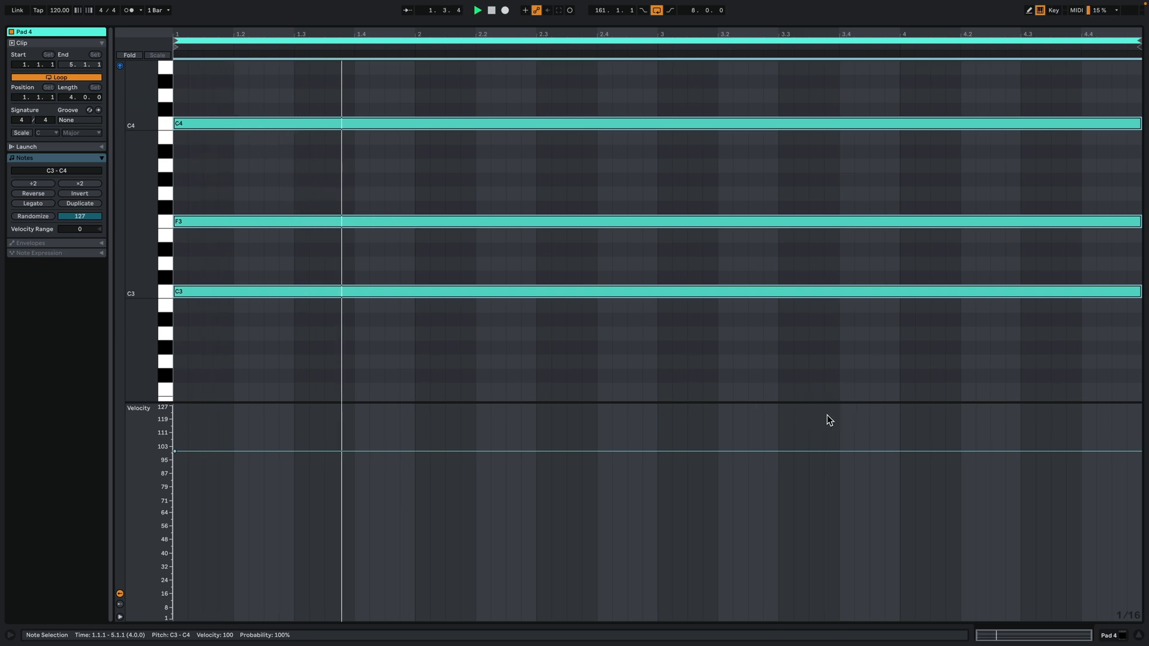
{"action": "left_click", "coordinate": [1108, 636]}
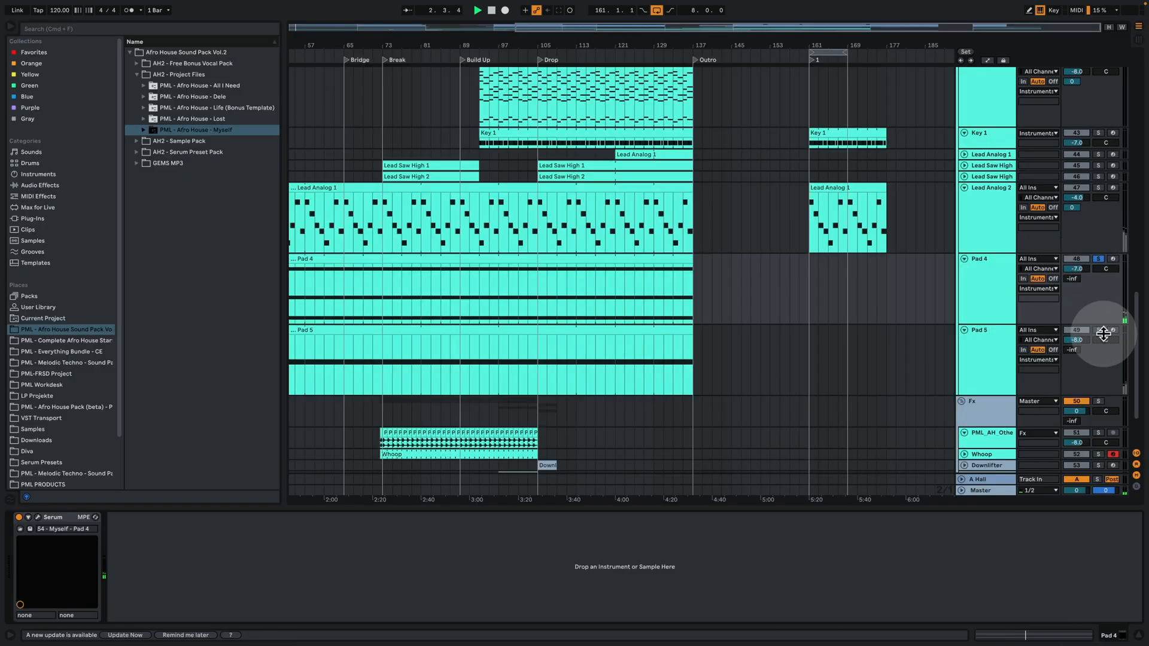
Solo Pad 5 together with Pad 4, listen to both, and set the playback position to bar 95
{"action": "left_click", "coordinate": [1099, 332]}
{"action": "left_click", "coordinate": [1098, 259]}
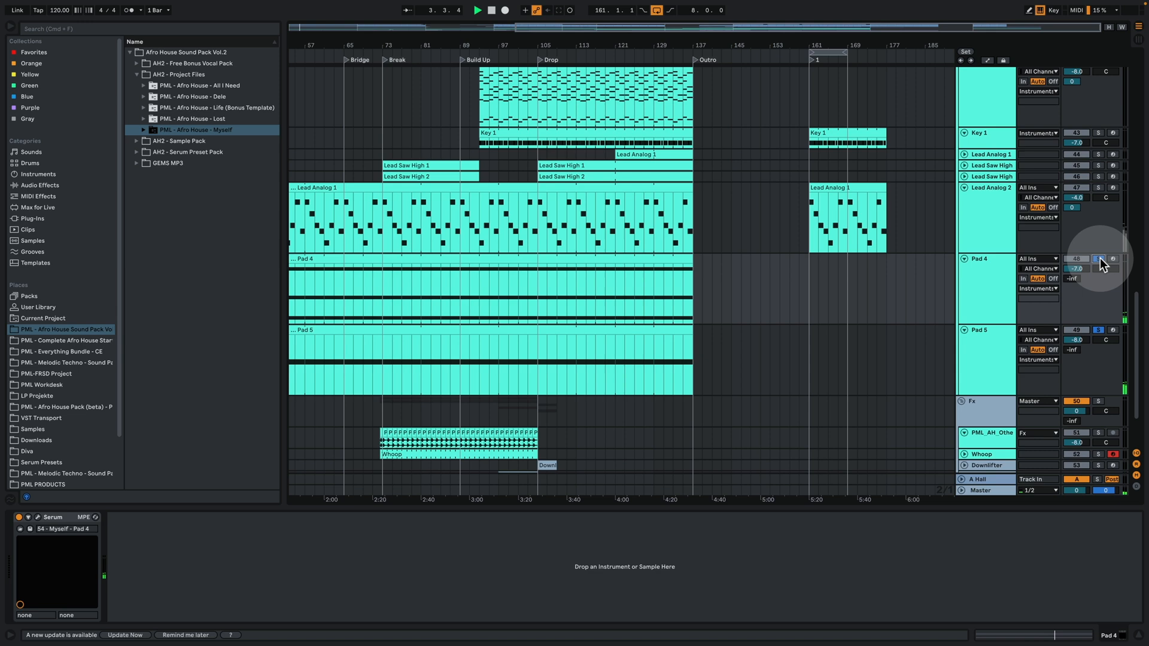
{"action": "left_click", "coordinate": [550, 315]}
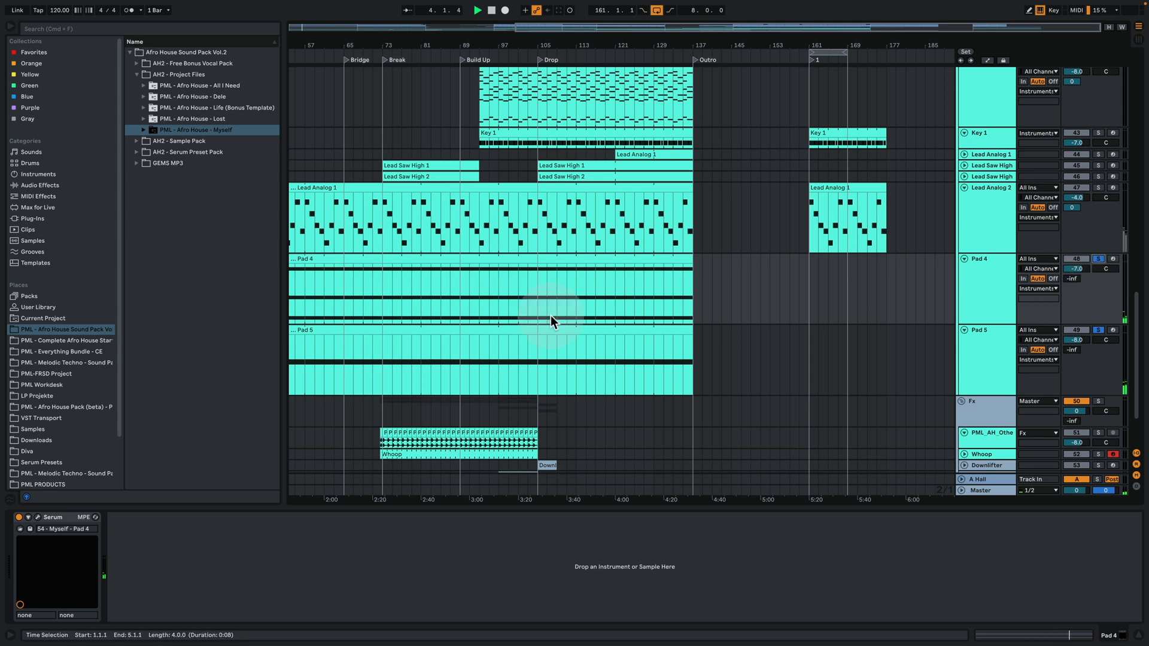
{"action": "left_click", "coordinate": [489, 274]}
Unfold the Vocals group to show the Vocal Lead, Atmo 1, Atmo 2 and Texture tracks
{"action": "scroll", "coordinate": [487, 275], "scroll_direction": "down", "scroll_amount": 3}
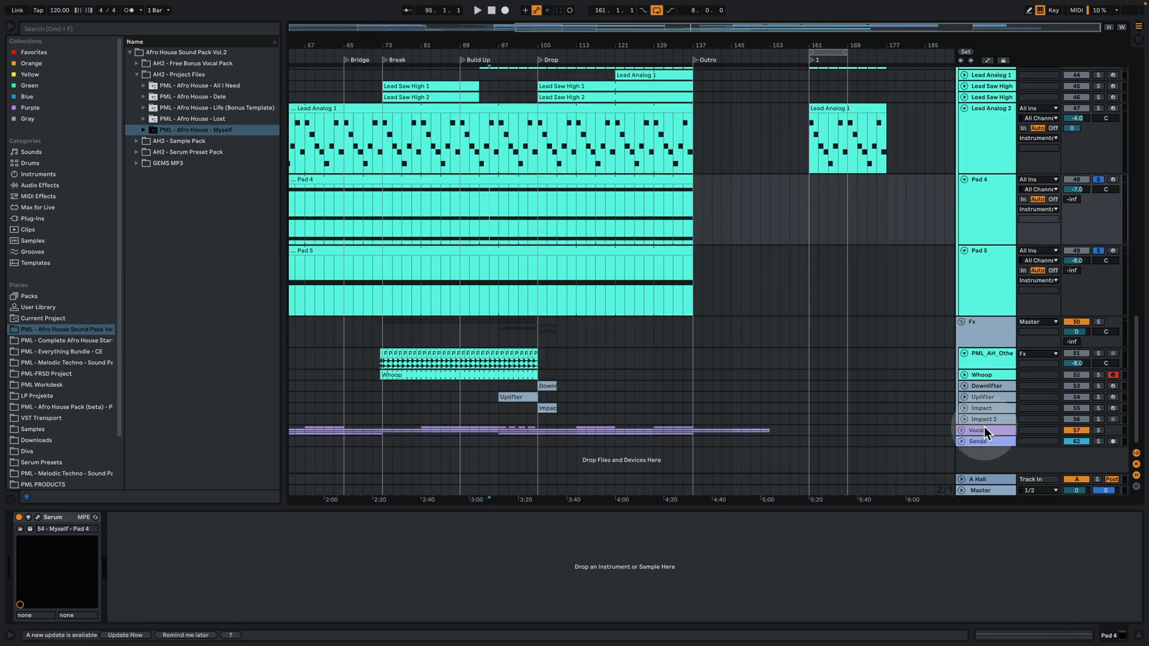
{"action": "left_click", "coordinate": [962, 430]}
{"action": "scroll", "coordinate": [967, 428], "scroll_direction": "down", "scroll_amount": 4}
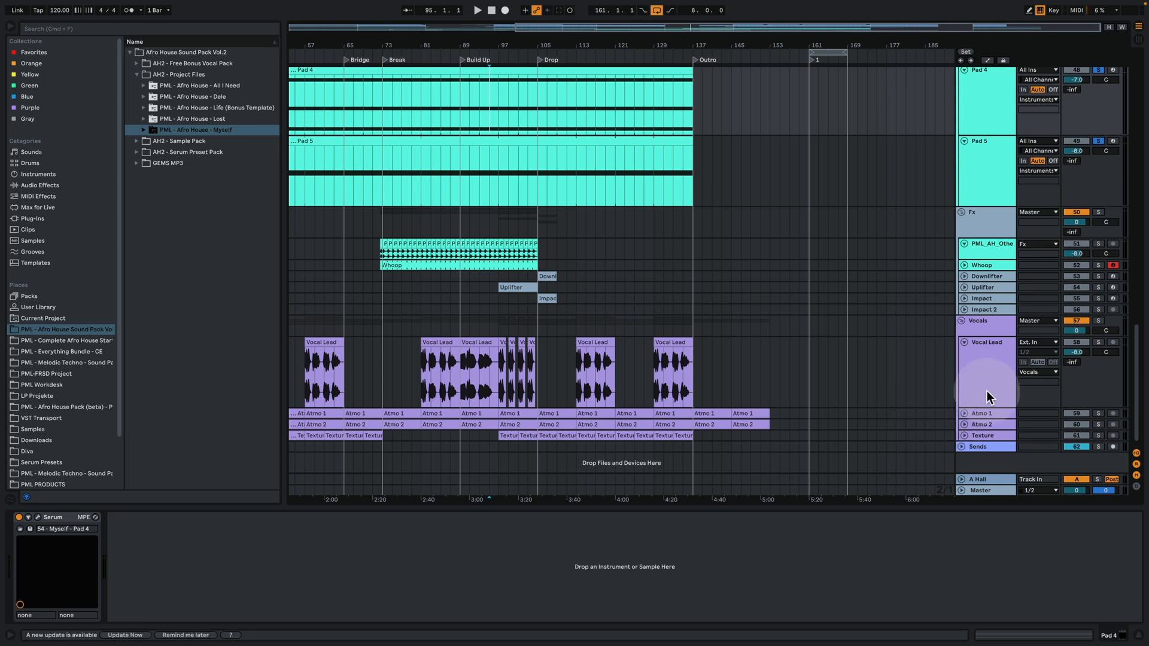
Solo Atmo 1, play it from bar 95, and view its clip's waveform before returning to its devices
{"action": "left_click", "coordinate": [1000, 416]}
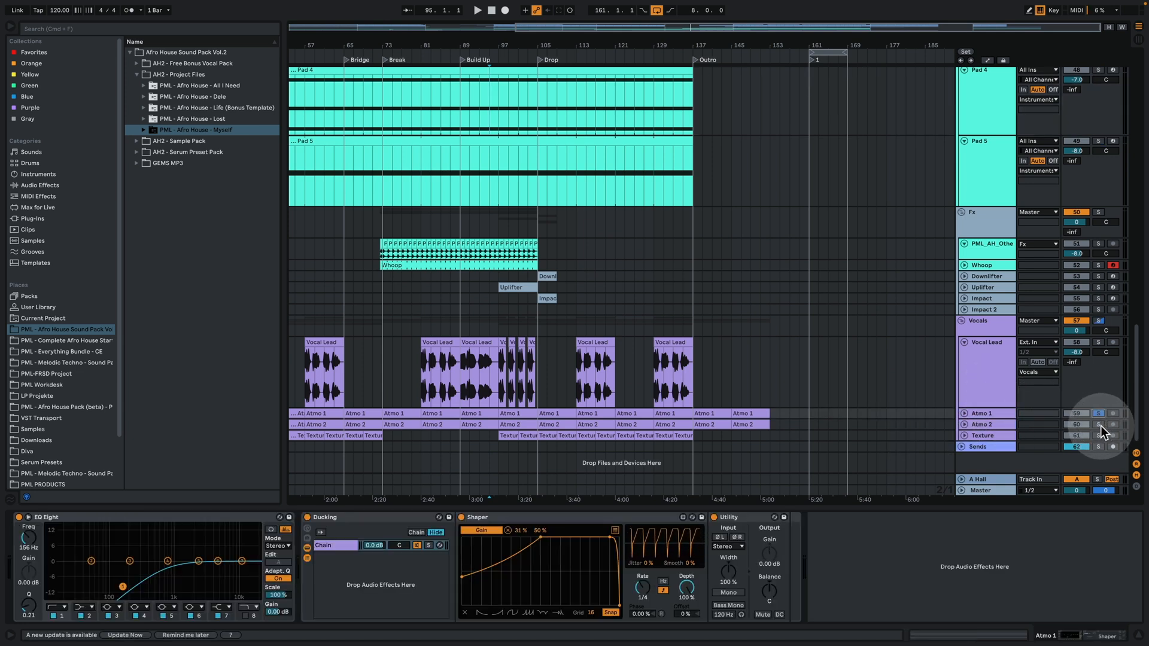
{"action": "key", "text": "space"}
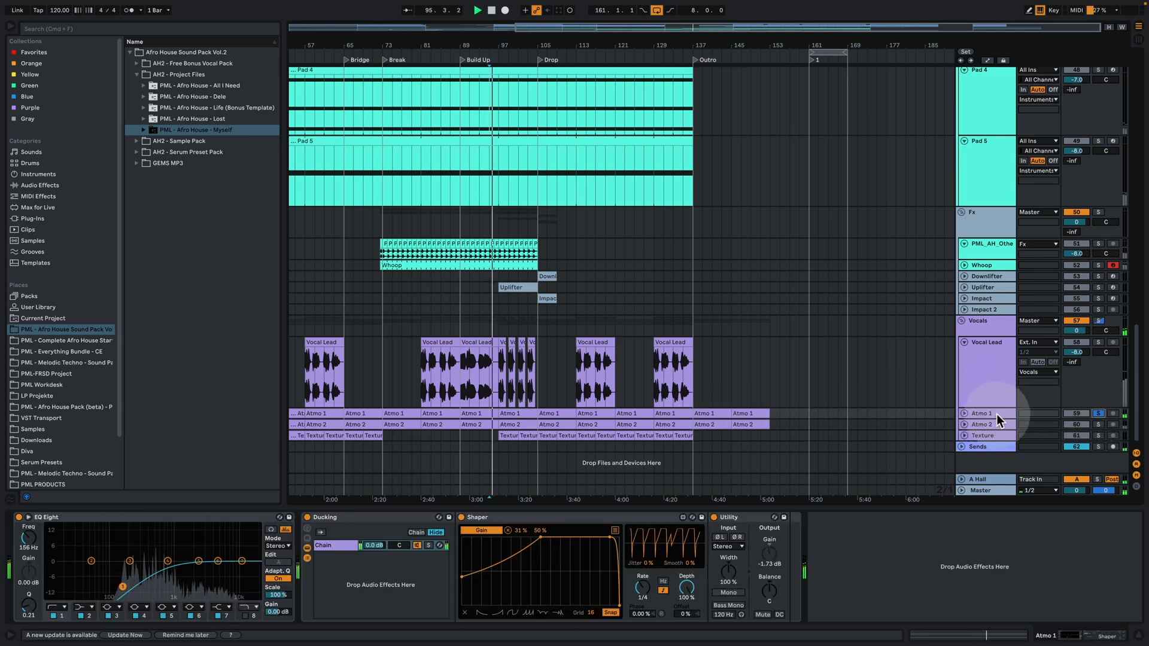
{"action": "double_click", "coordinate": [532, 413]}
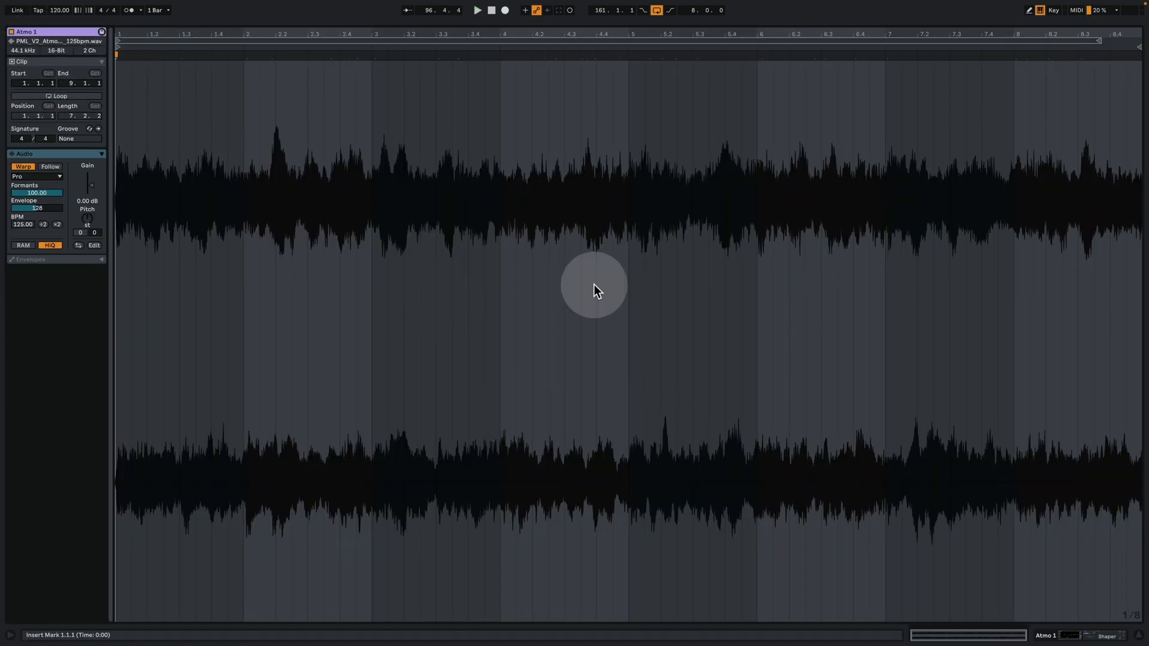
{"action": "left_click", "coordinate": [1091, 637]}
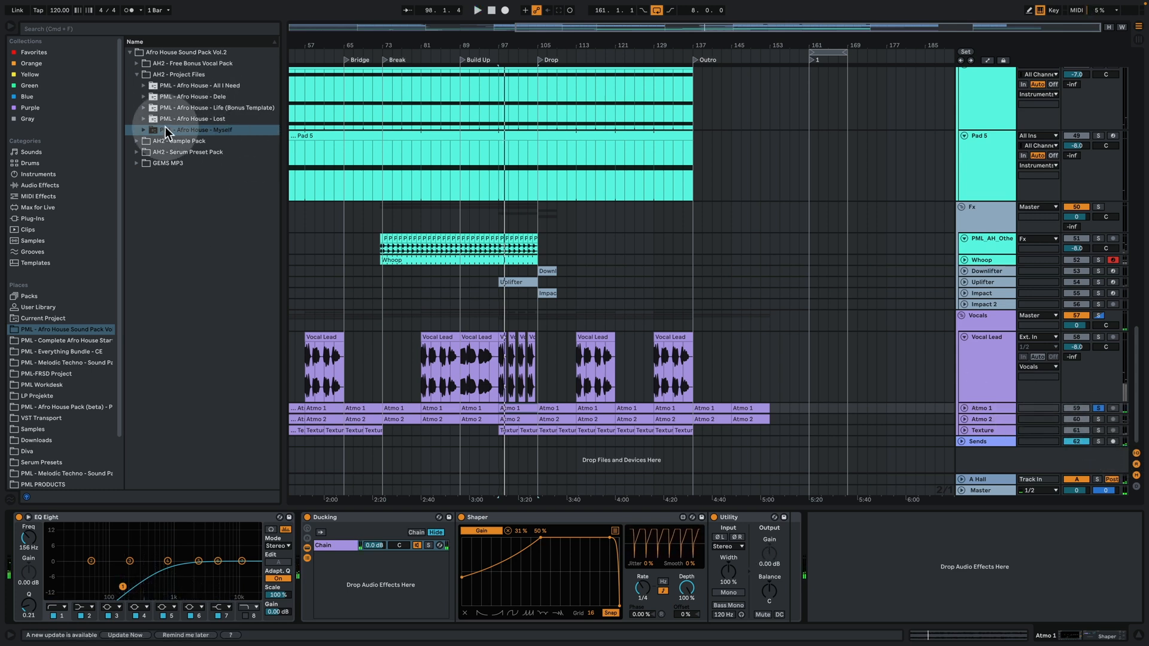
Solo Atmo 2 together with Atmo 1, play them from bar 97 and show Atmo 2's EQ Eight
{"action": "left_click", "coordinate": [1098, 419]}
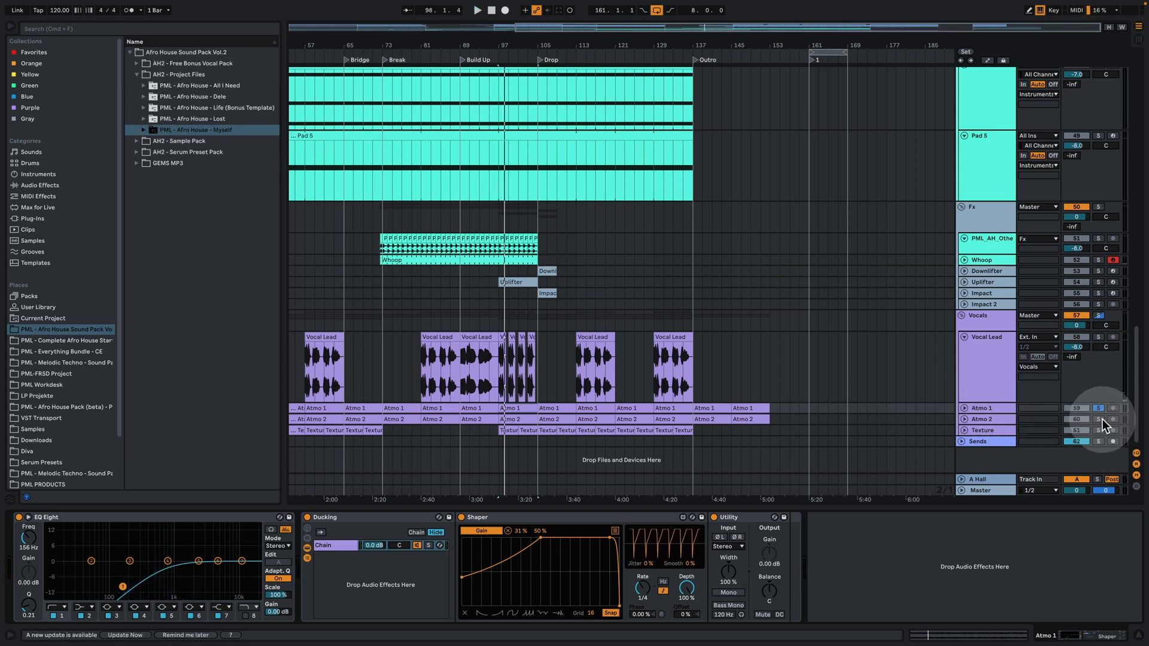
{"action": "key", "text": "space"}
{"action": "left_click", "coordinate": [989, 420]}
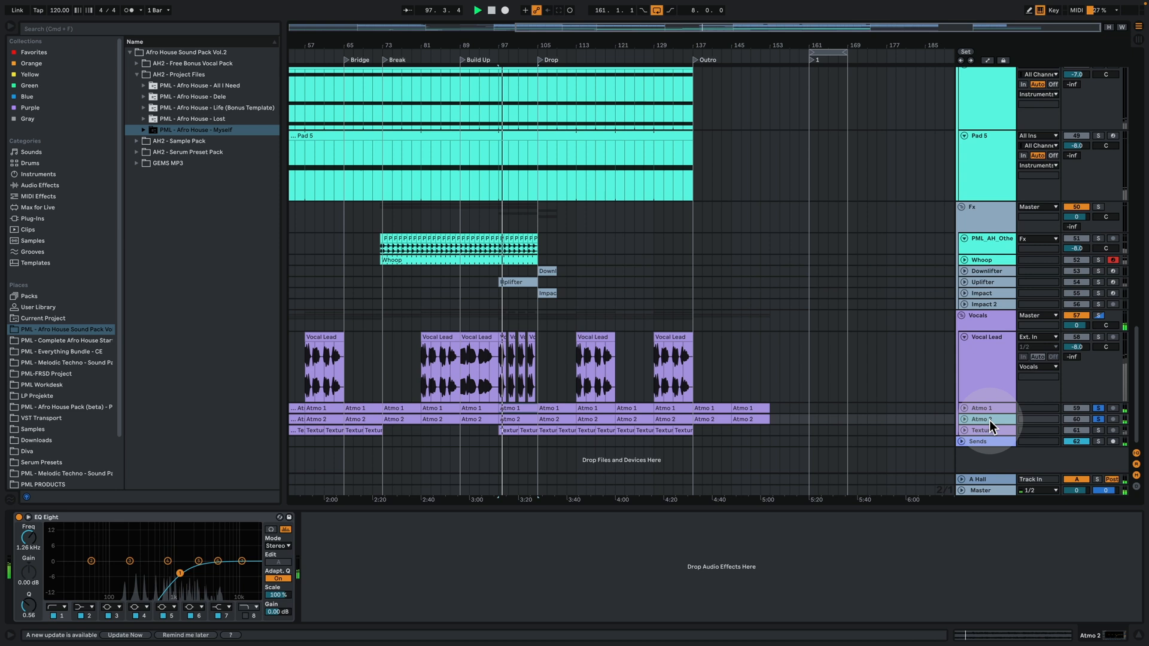
Unfold Texture, add it to the soloed Atmo tracks and review its EQ Eight and Auto Pan during the build-up
{"action": "left_click", "coordinate": [964, 431]}
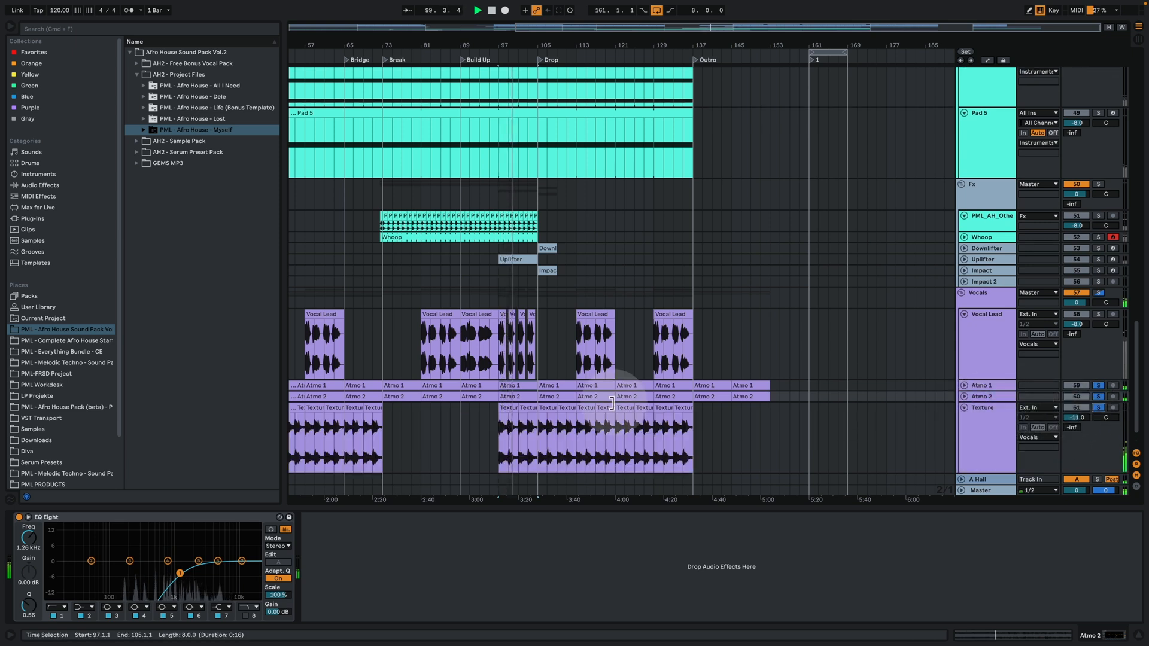
{"action": "left_click", "coordinate": [994, 417]}
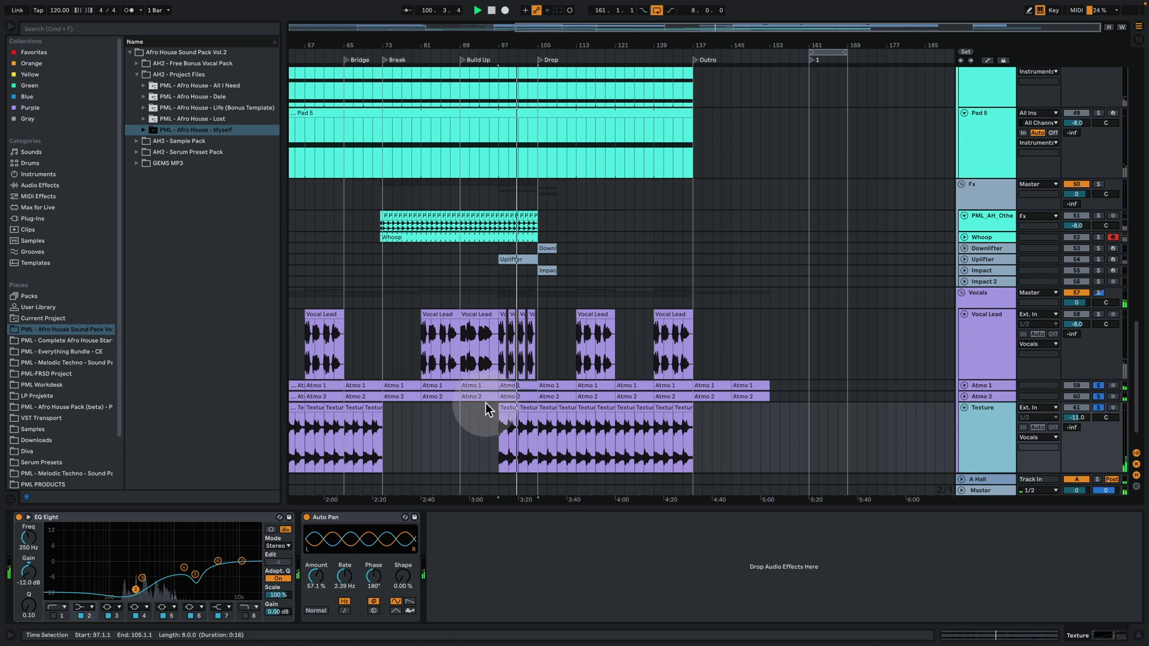
{"action": "left_click_drag", "start_coordinate": [530, 46], "coordinate": [530, 87]}
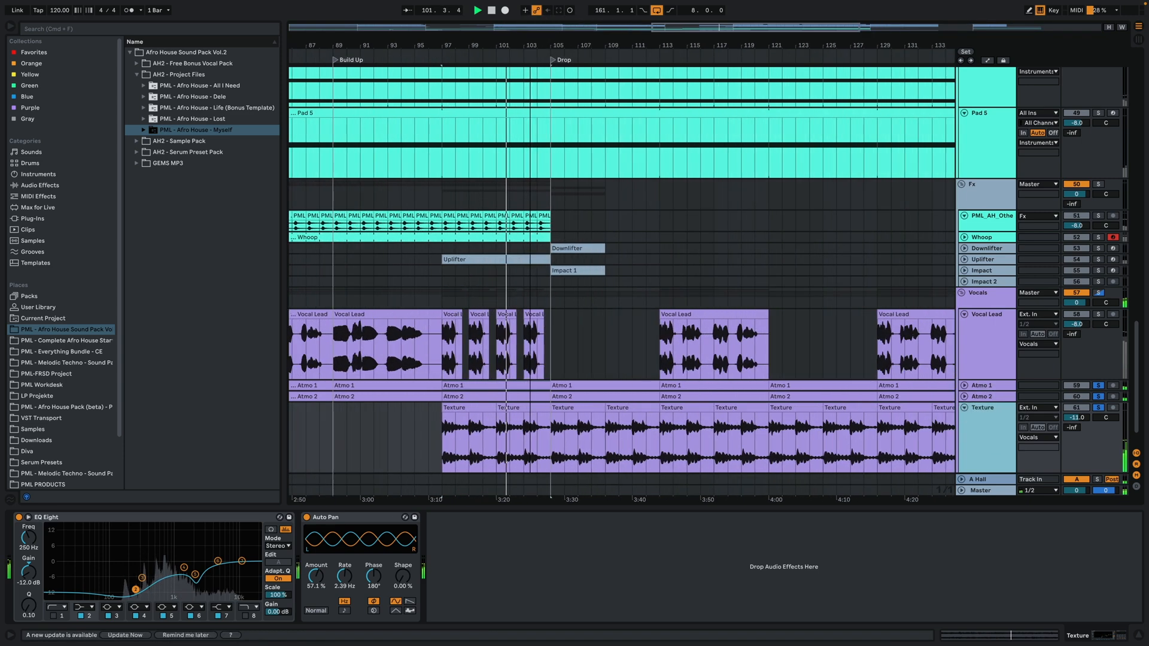
{"action": "scroll", "coordinate": [944, 419], "scroll_direction": "down", "scroll_amount": 2}
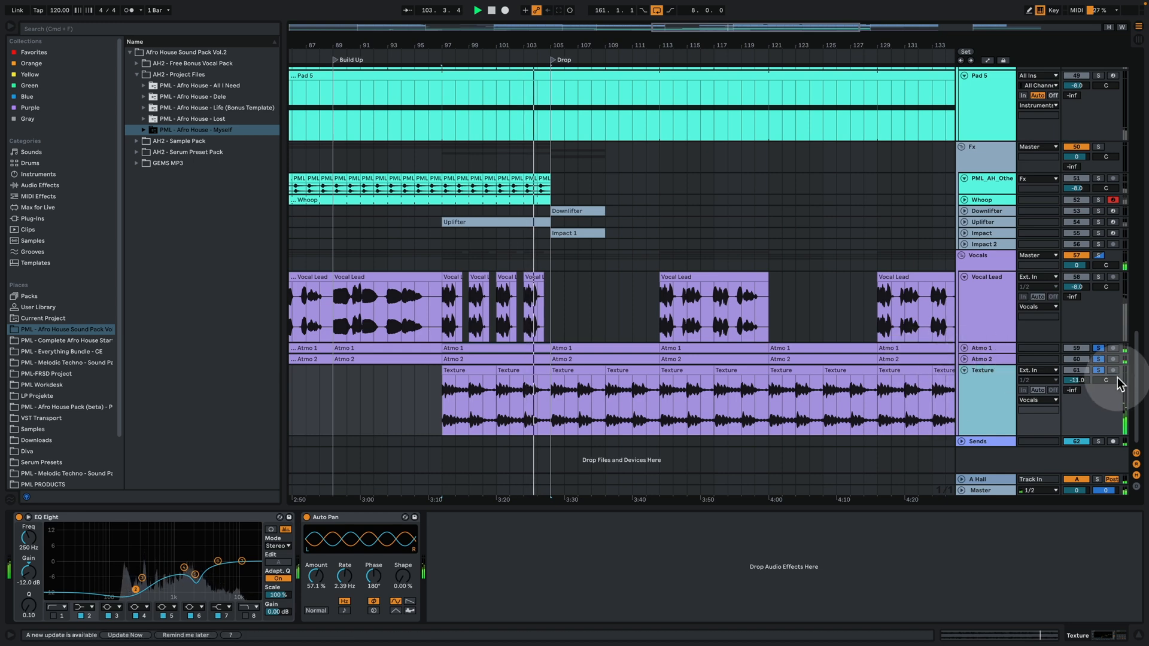
Review the A Hall return's Reverb and EQ Eight-2, and the Sidechain compressor on the Sends group
{"action": "left_click", "coordinate": [992, 481]}
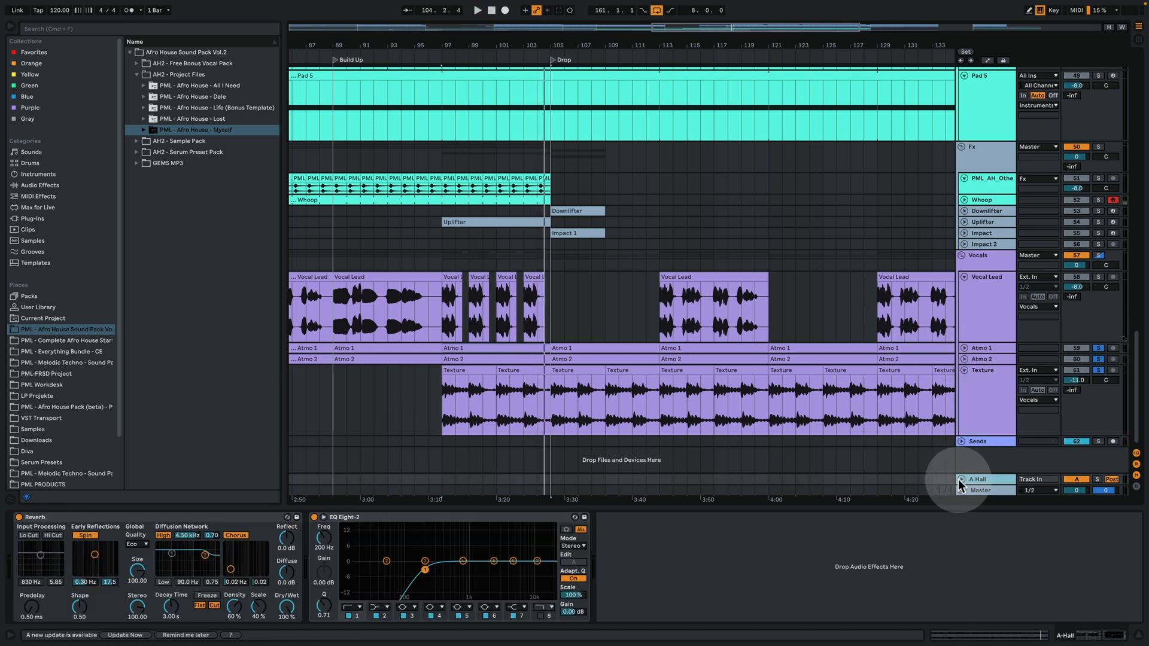
{"action": "left_click", "coordinate": [961, 480]}
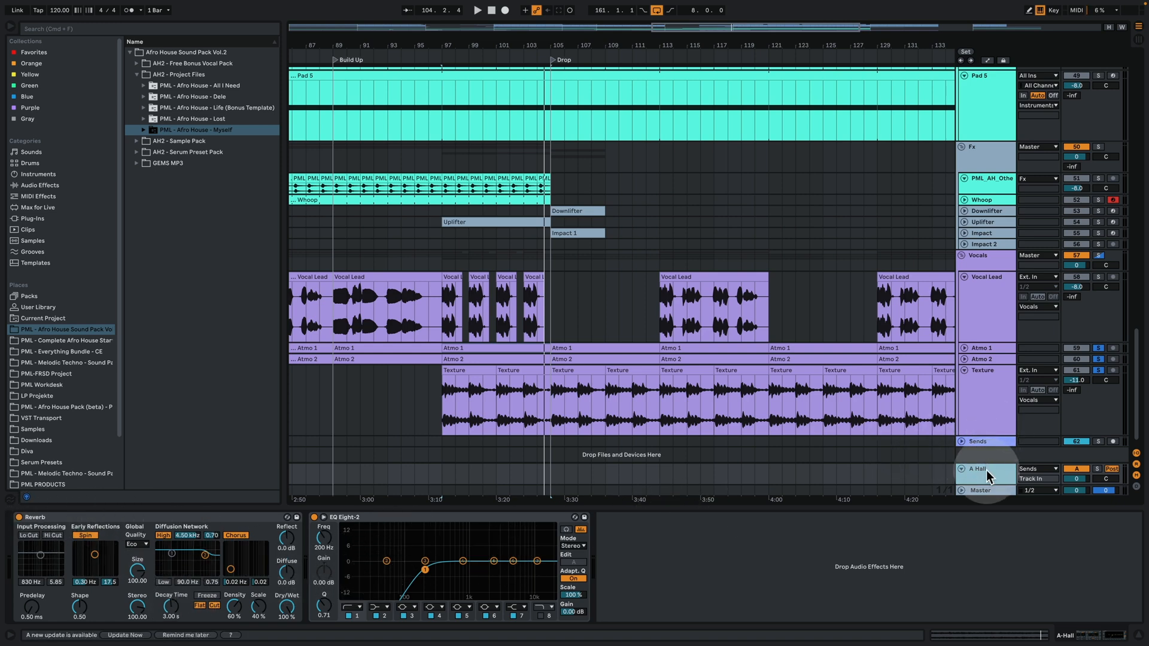
{"action": "left_click", "coordinate": [993, 442]}
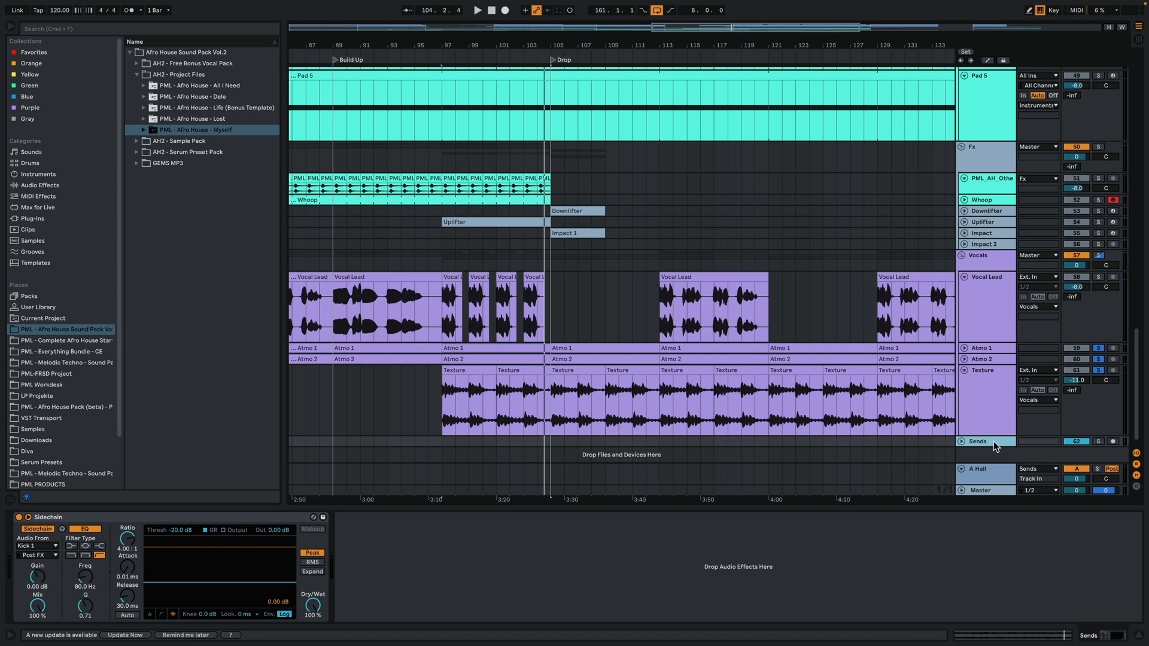
{"action": "left_click", "coordinate": [990, 490]}
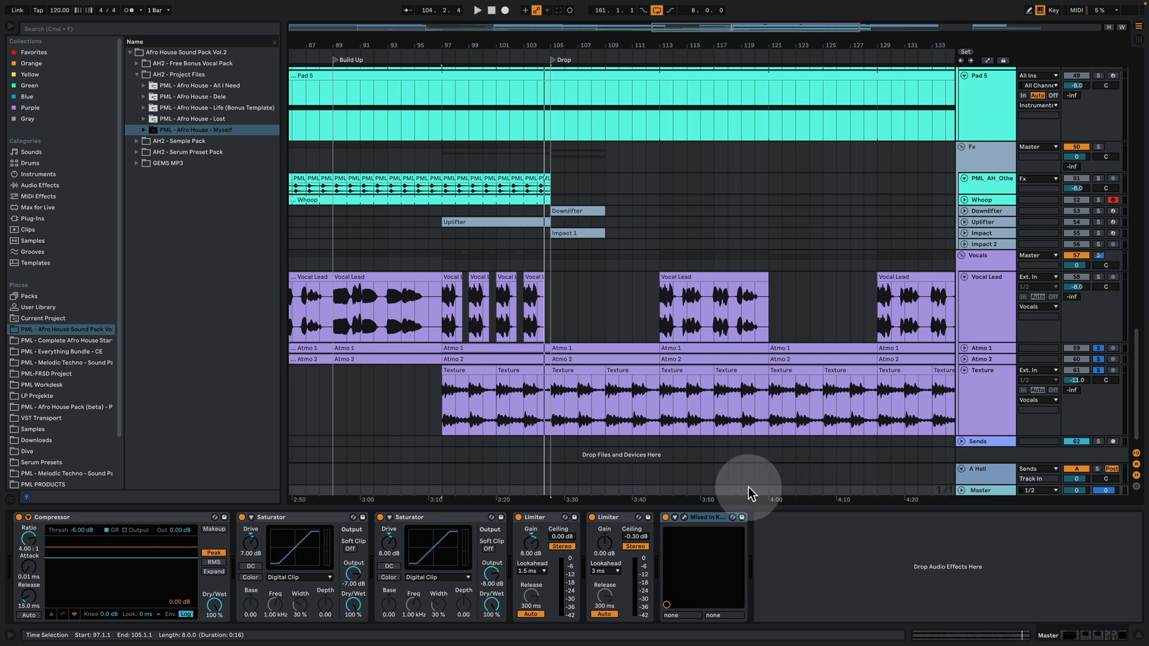
{"action": "double_click", "coordinate": [700, 518]}
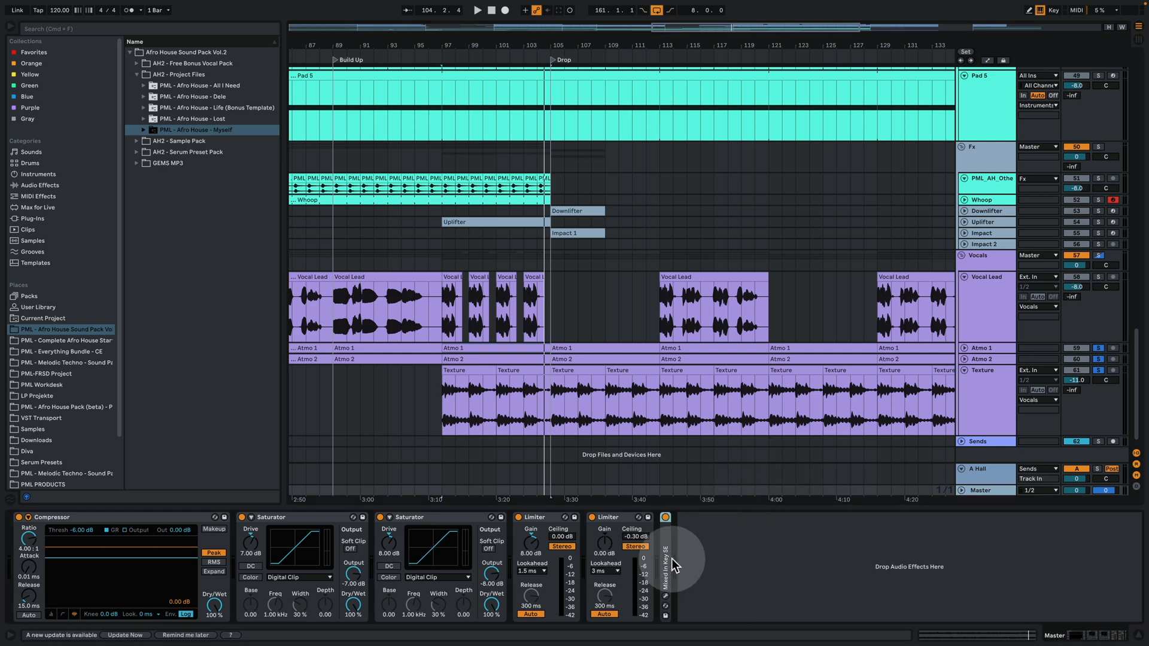
{"action": "key", "text": "Delete"}
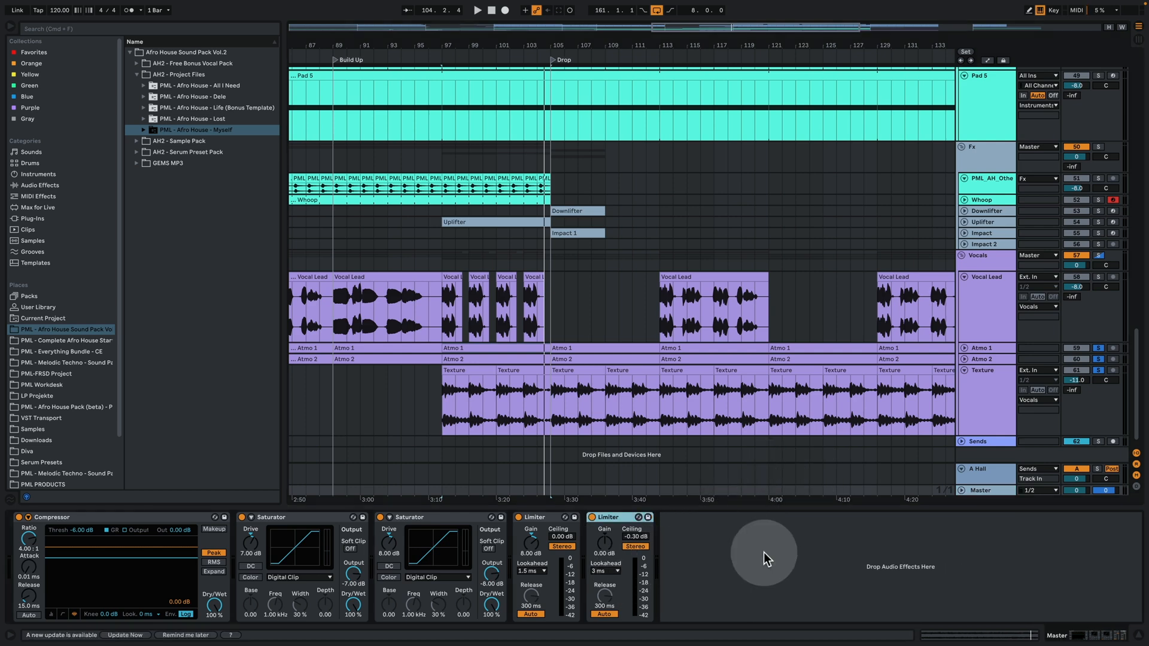
{"action": "left_click", "coordinate": [92, 519]}
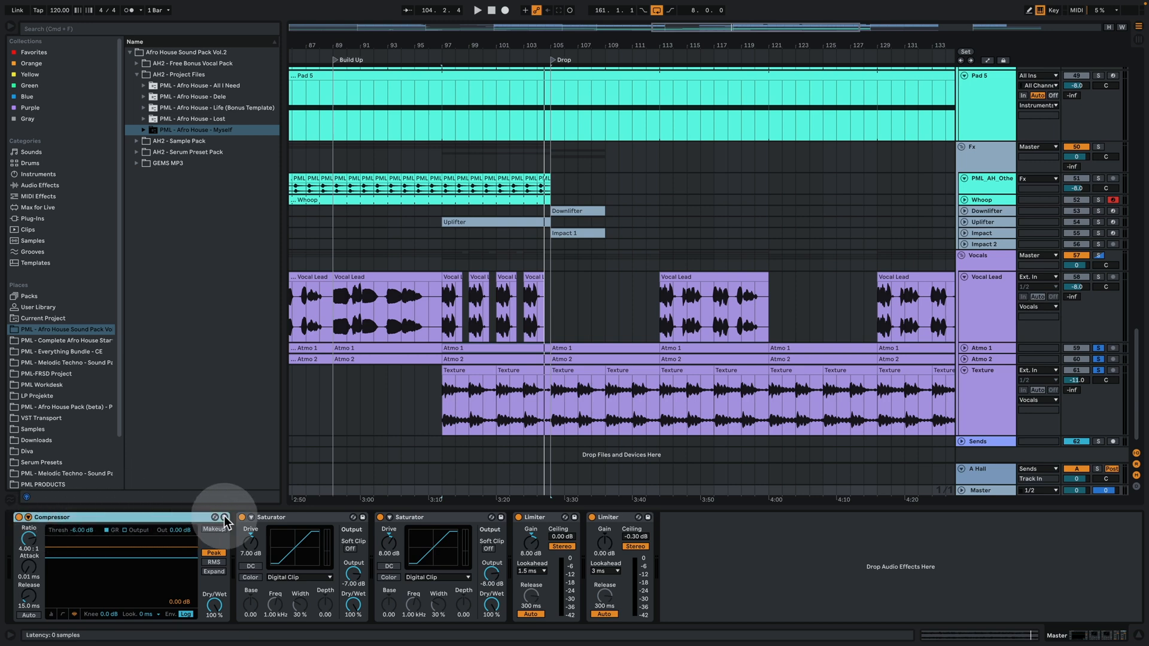
Play from bar 97 and clear the solos so the full mix runs through the Master chain
{"action": "key", "text": "space"}
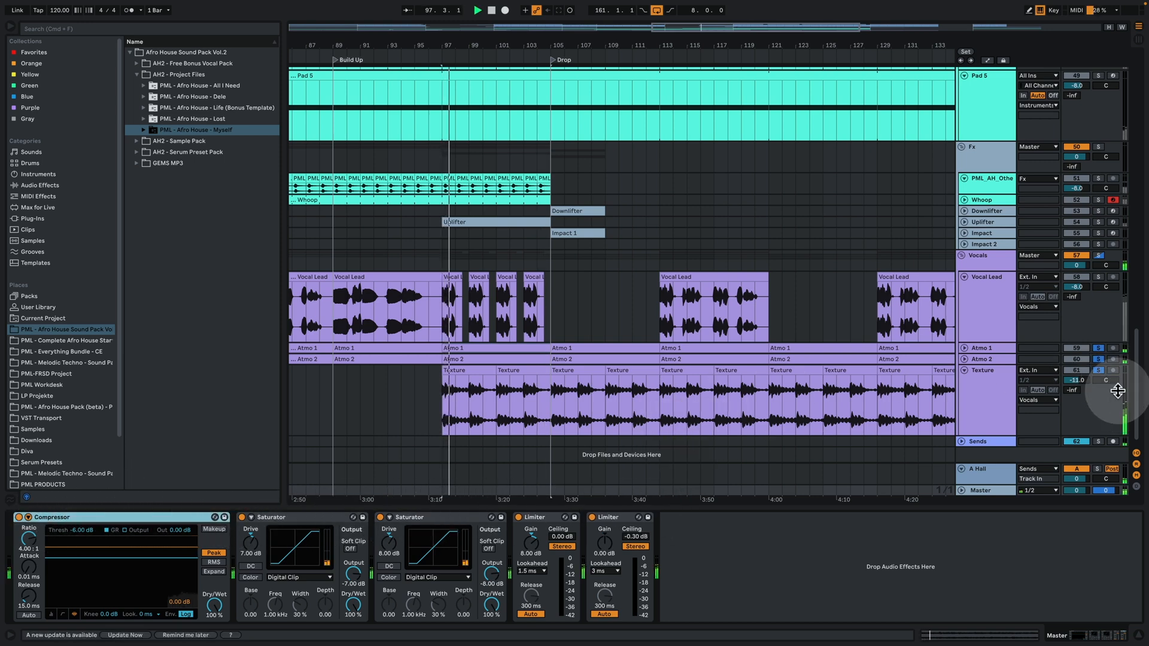
{"action": "left_click", "coordinate": [1099, 370]}
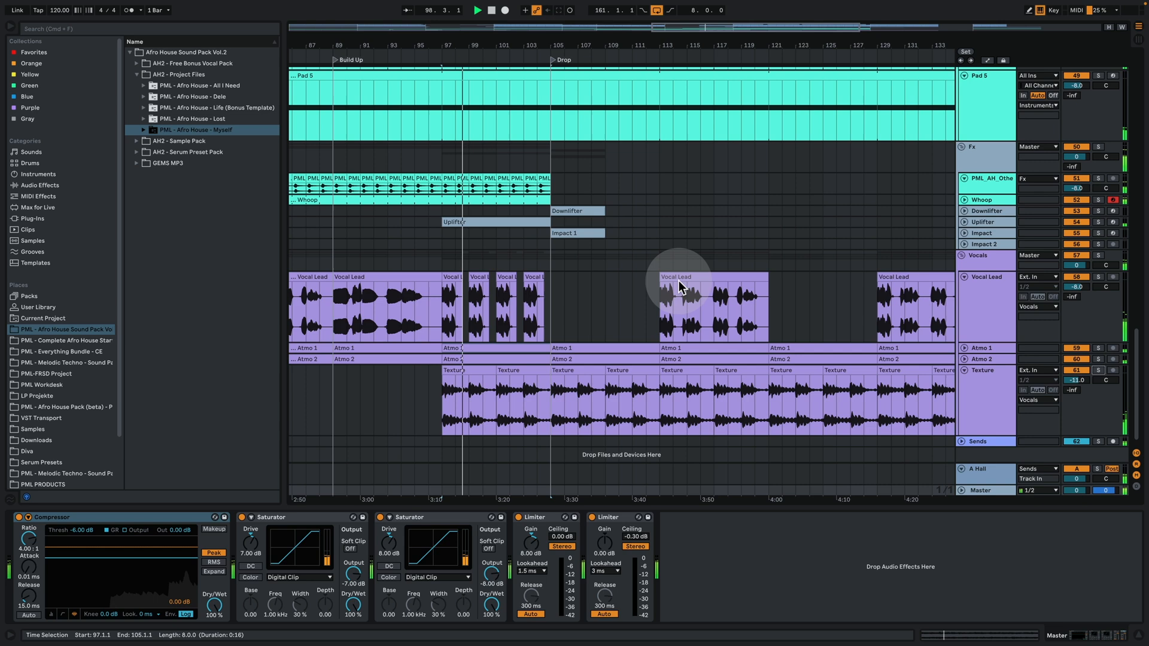
{"action": "left_click", "coordinate": [1140, 637]}
{"action": "left_click_drag", "start_coordinate": [563, 45], "coordinate": [575, 20]}
{"action": "key", "text": "space"}
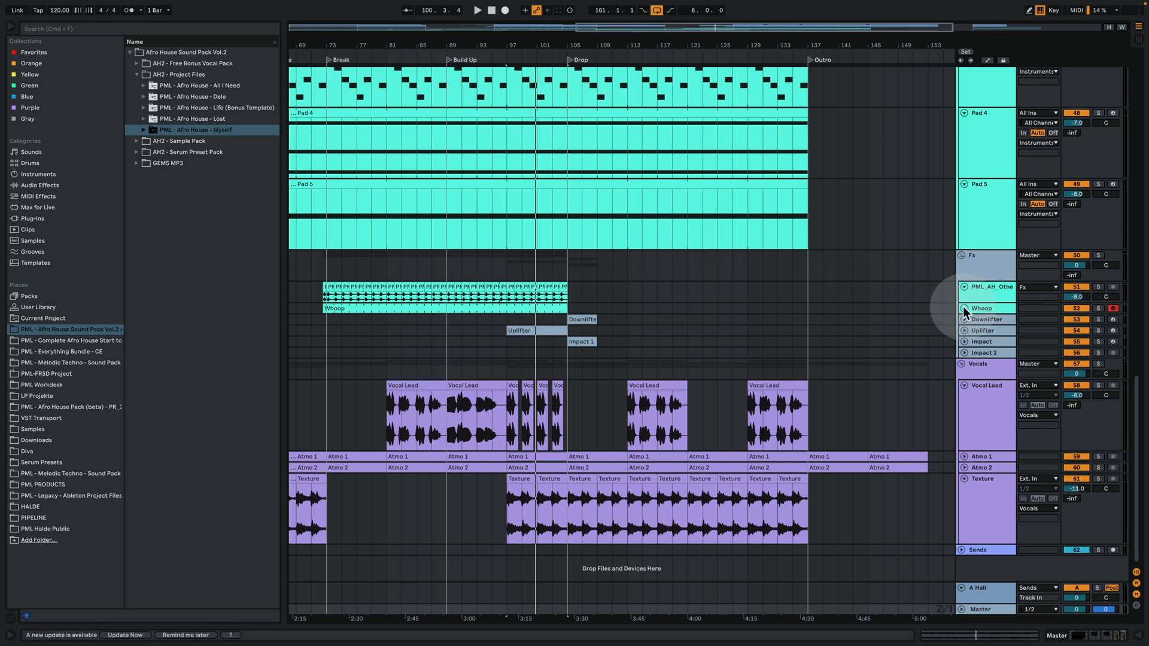
Unfold the Whoop track in the Fx group, solo it and play it from bar 77 in the break
{"action": "left_click", "coordinate": [965, 309]}
{"action": "left_click", "coordinate": [351, 328]}
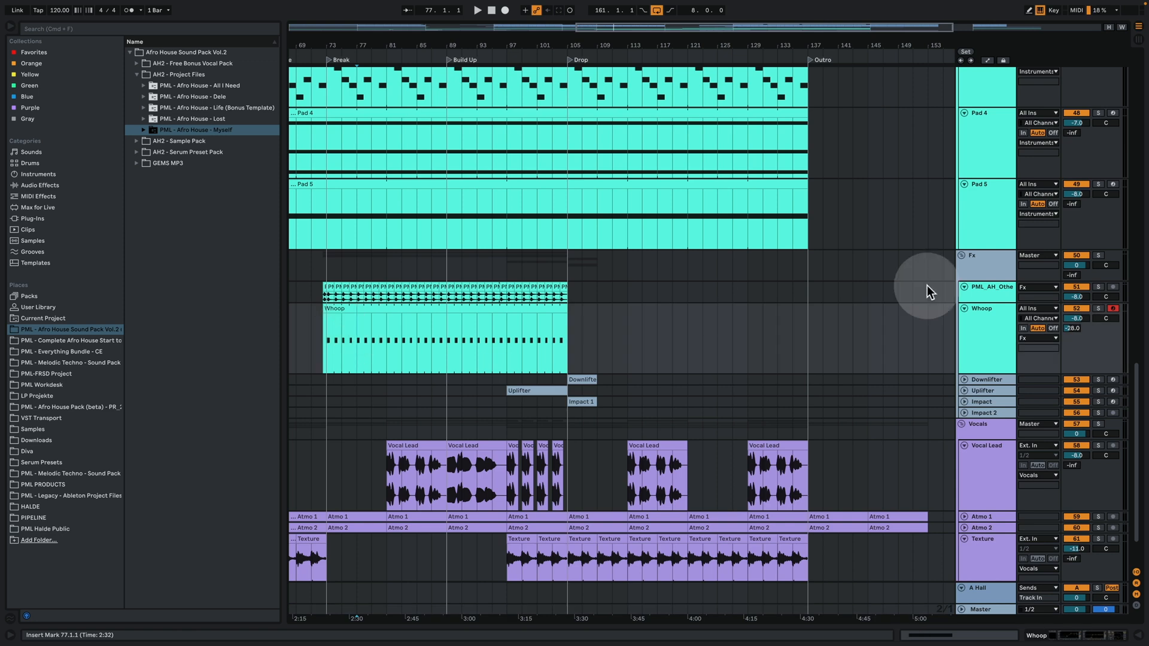
{"action": "left_click", "coordinate": [1098, 308]}
{"action": "left_click_drag", "start_coordinate": [392, 44], "coordinate": [644, 99]}
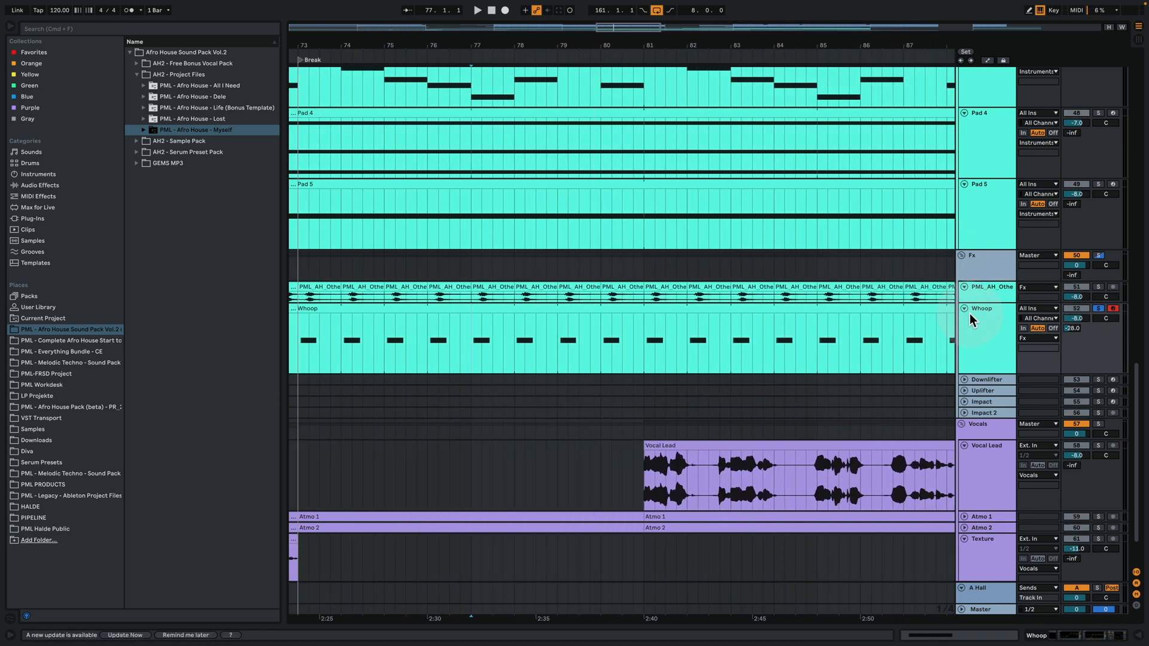
{"action": "key", "text": "space"}
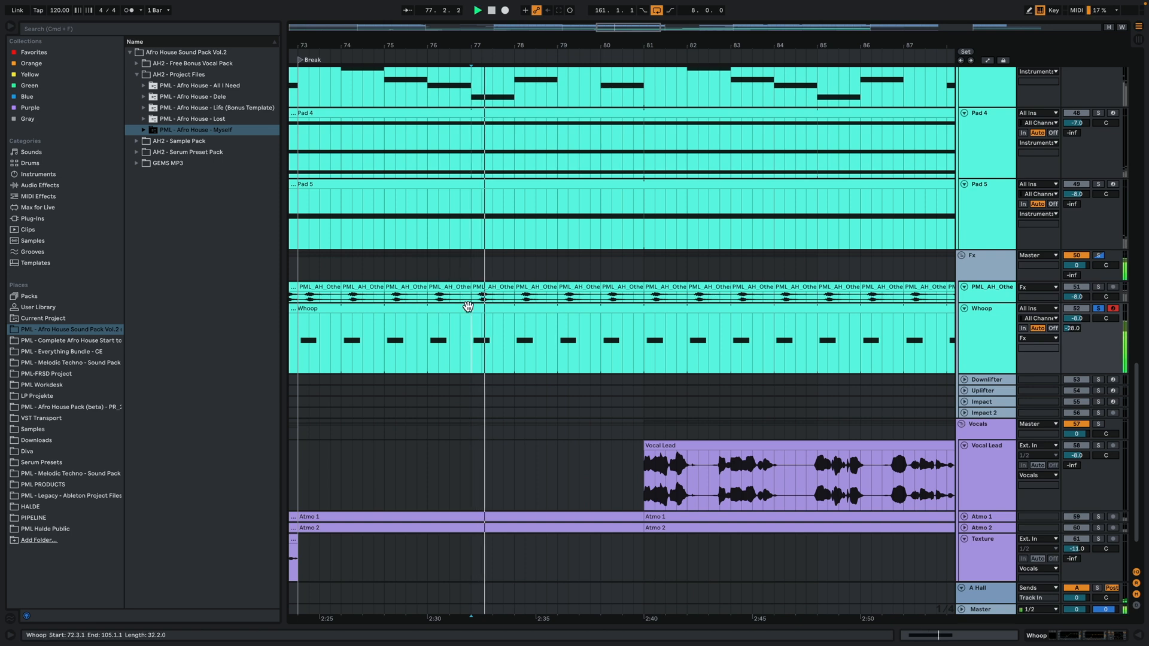
{"action": "key", "text": "space"}
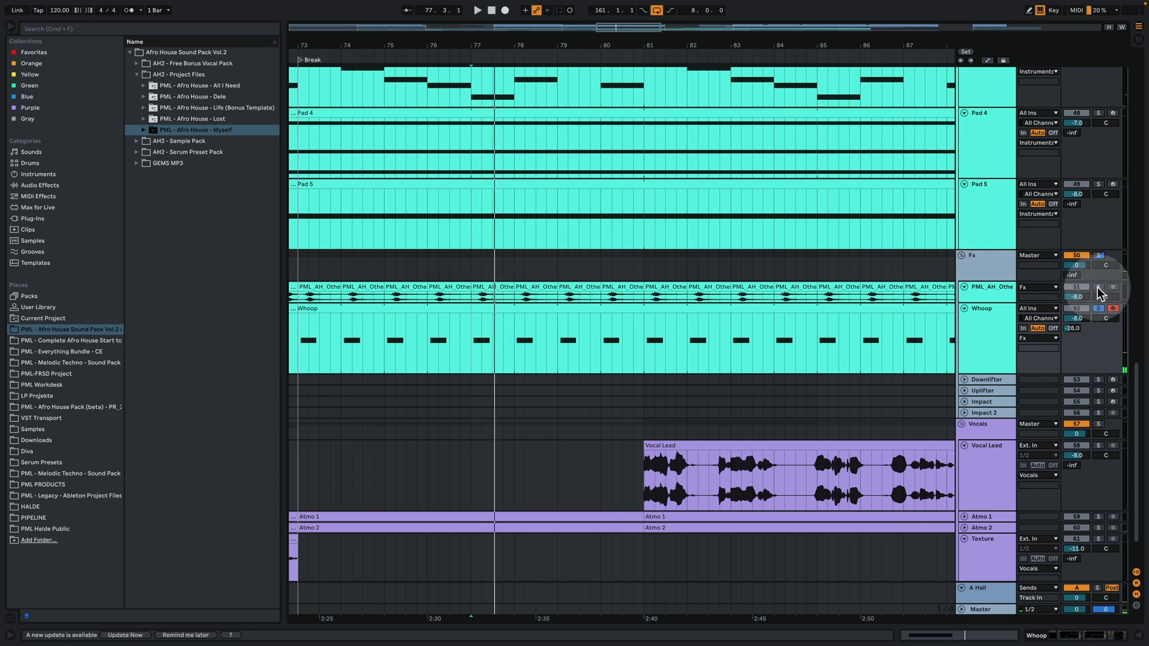
Solo the PML_AH_OtherPerc whoop sample track, make it taller and play it from bar 77
{"action": "left_click", "coordinate": [1099, 288]}
{"action": "left_click_drag", "start_coordinate": [999, 302], "coordinate": [1003, 375]}
{"action": "left_click", "coordinate": [471, 302]}
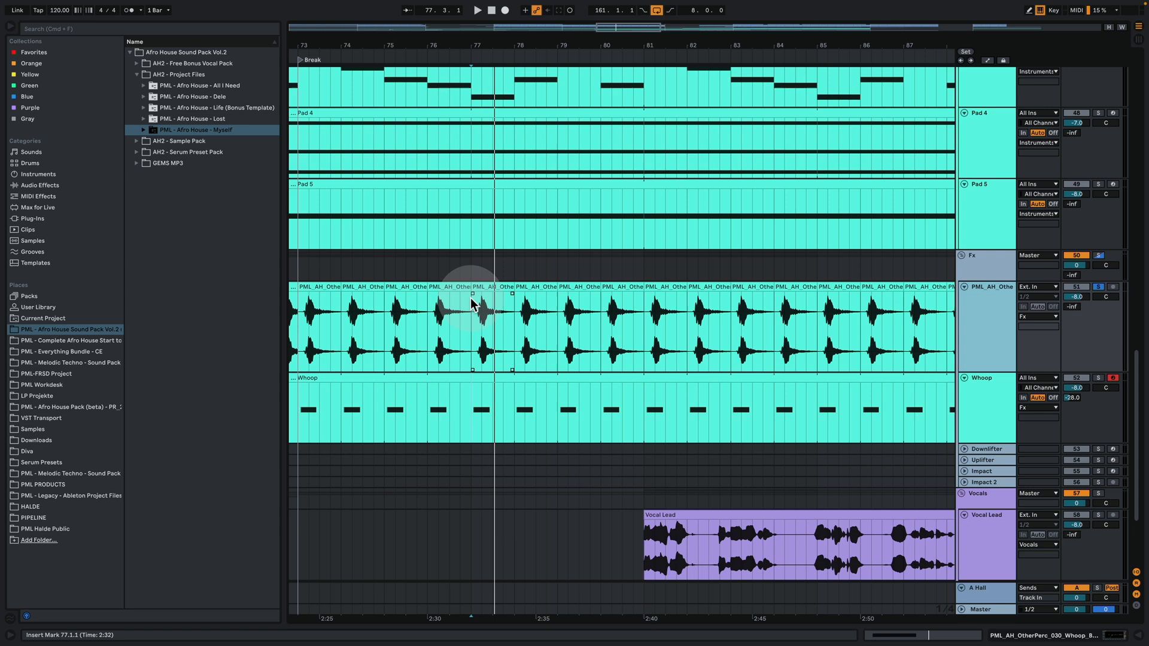
{"action": "key", "text": "space"}
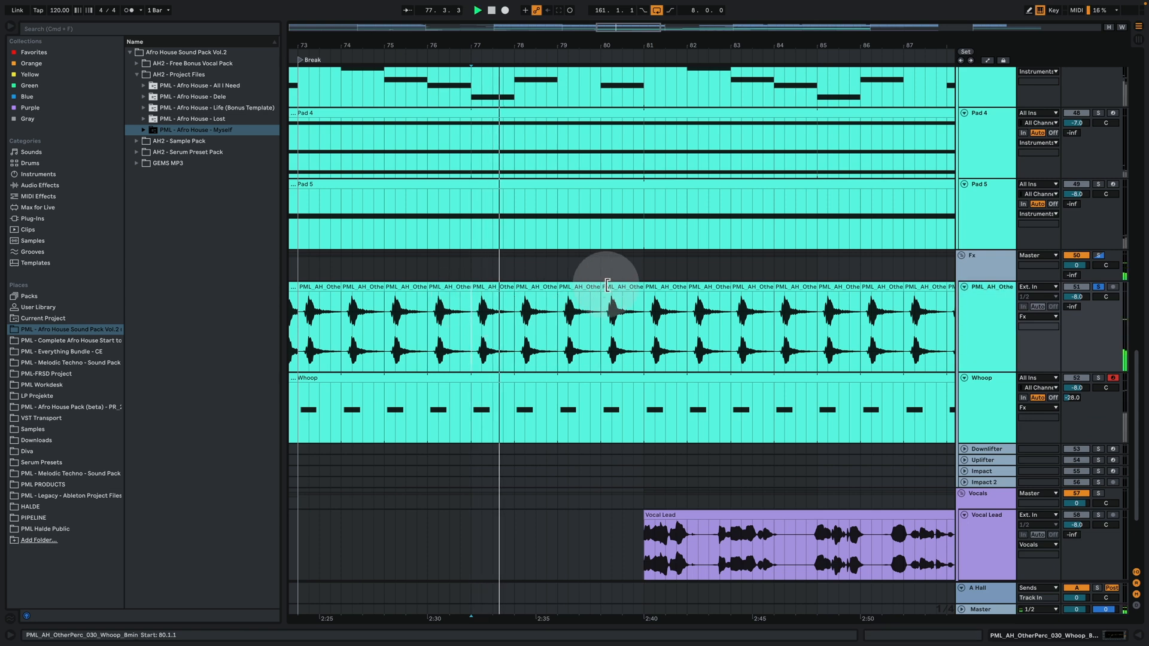
Select the whoop sample clip spanning bars 77 to 78 and play it to hear a single hit
{"action": "left_click", "coordinate": [495, 288]}
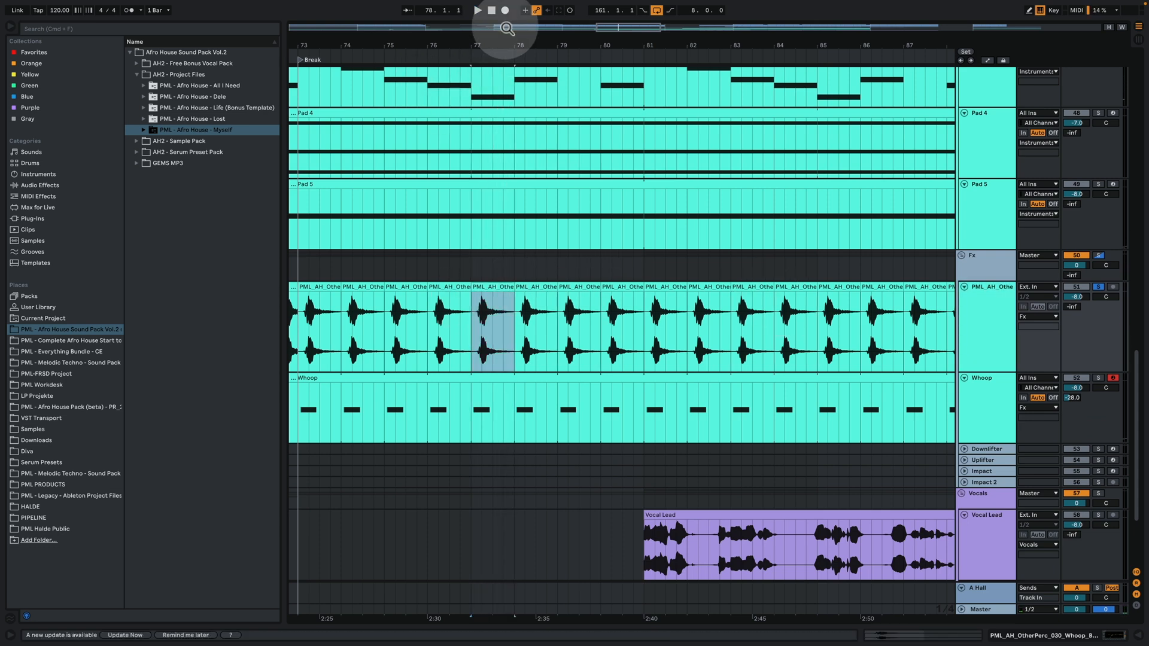
{"action": "left_click_drag", "start_coordinate": [496, 37], "coordinate": [615, 209]}
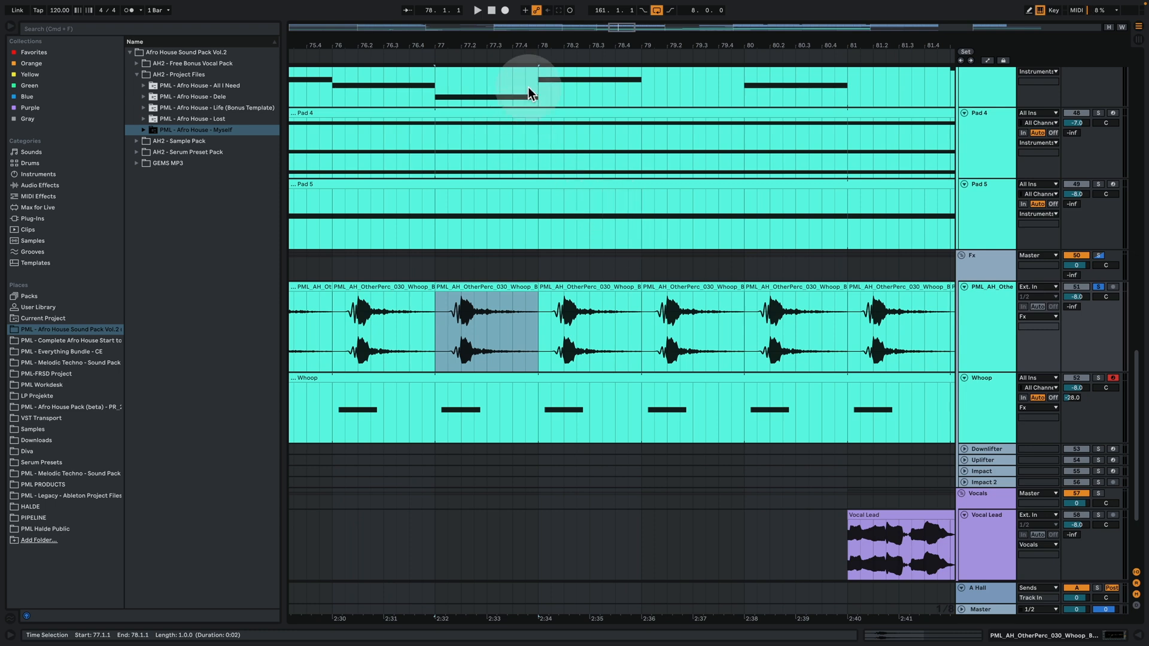
{"action": "scroll", "coordinate": [503, 300], "scroll_direction": "up", "scroll_amount": 2}
{"action": "key", "text": "space"}
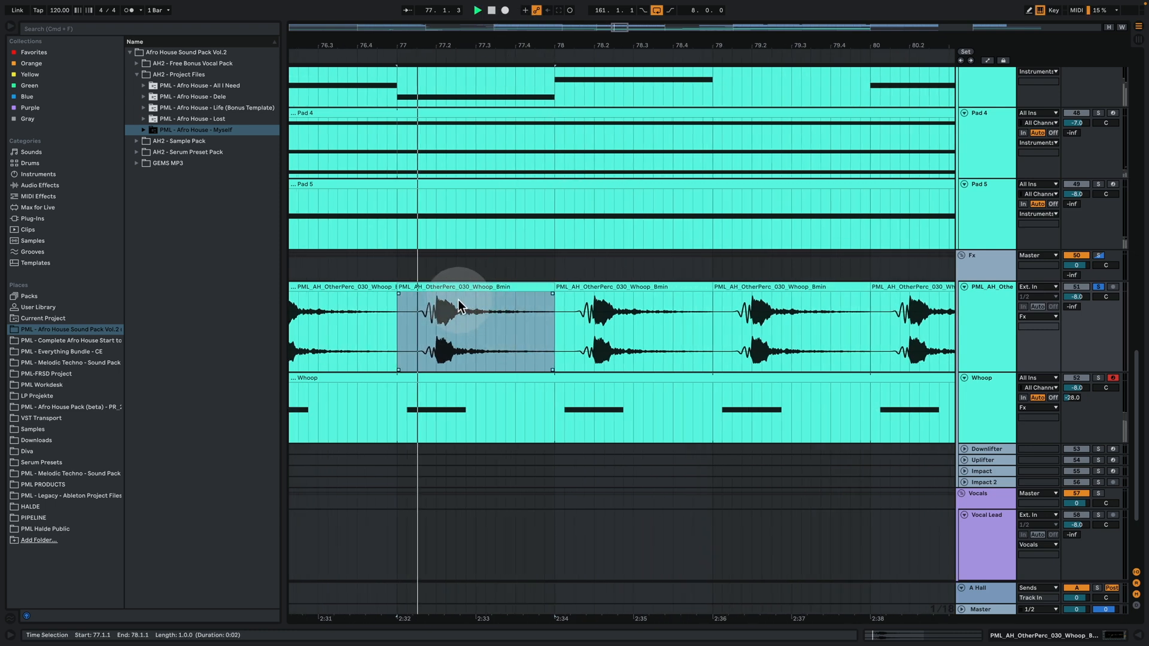
{"action": "key", "text": "space"}
Inspect the bar 77 whoop clip's waveform, play it and compare its pitch transposition at 0 and +8 semitones
{"action": "double_click", "coordinate": [495, 288]}
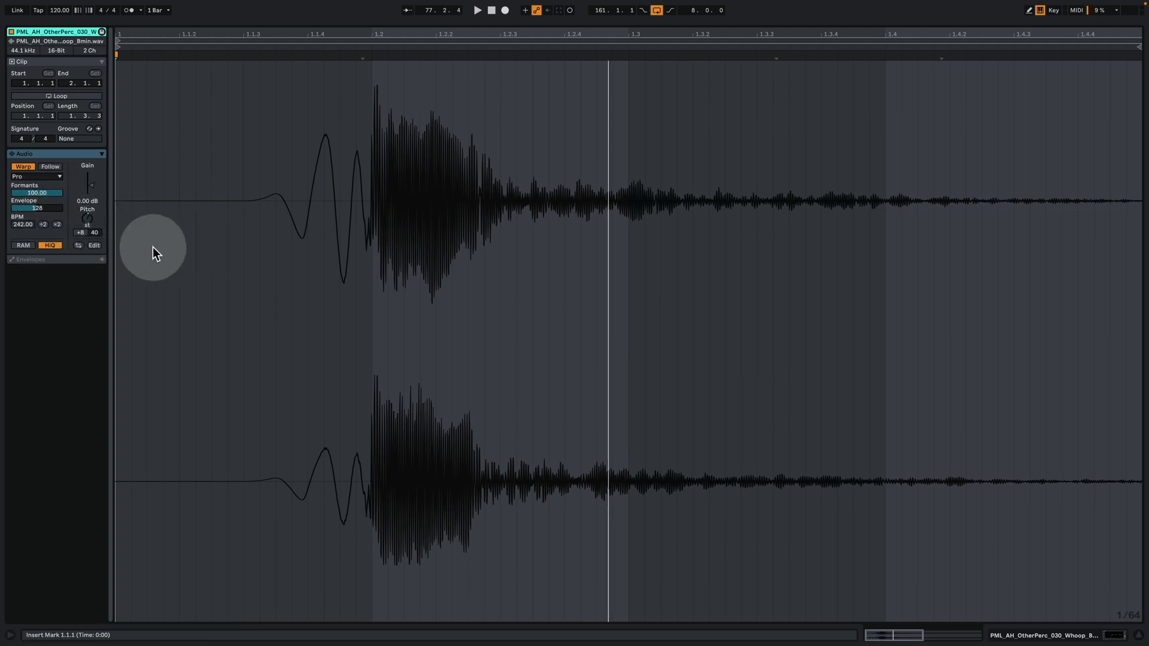
{"action": "key", "text": "space"}
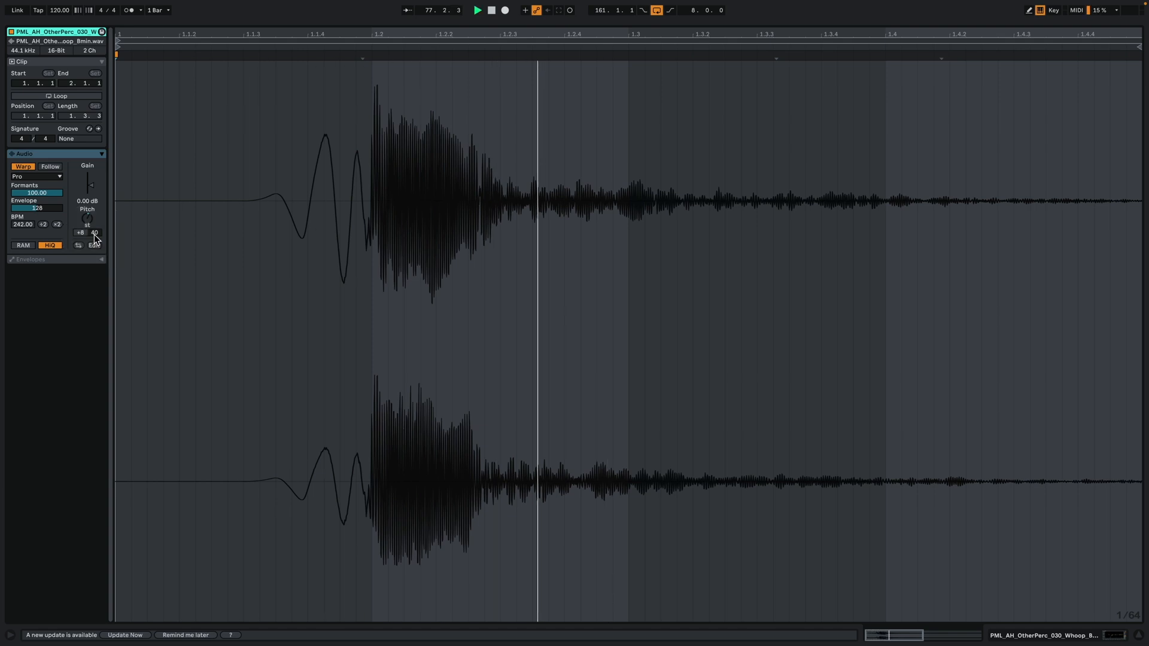
{"action": "left_click", "coordinate": [86, 219]}
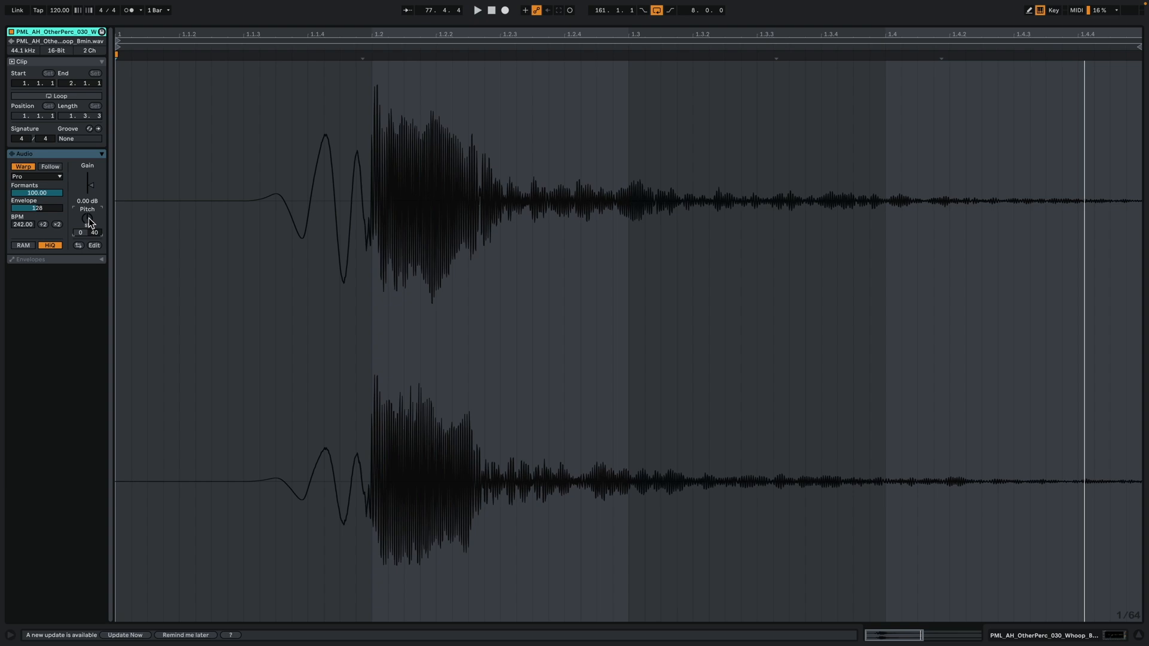
{"action": "left_click_drag", "start_coordinate": [90, 219], "coordinate": [89, 209]}
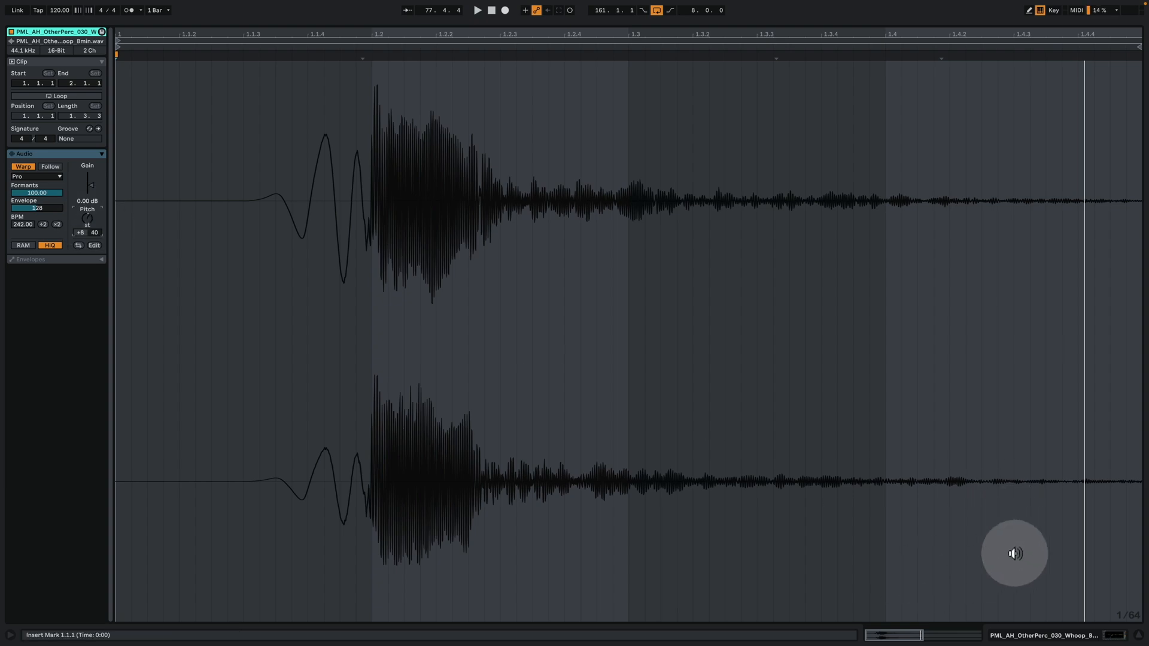
{"action": "left_click", "coordinate": [1034, 638]}
Solo the Whoop MIDI track, open its Serum instrument and play the sound from the note just after bar 78
{"action": "scroll", "coordinate": [577, 251], "scroll_direction": "up", "scroll_amount": 3}
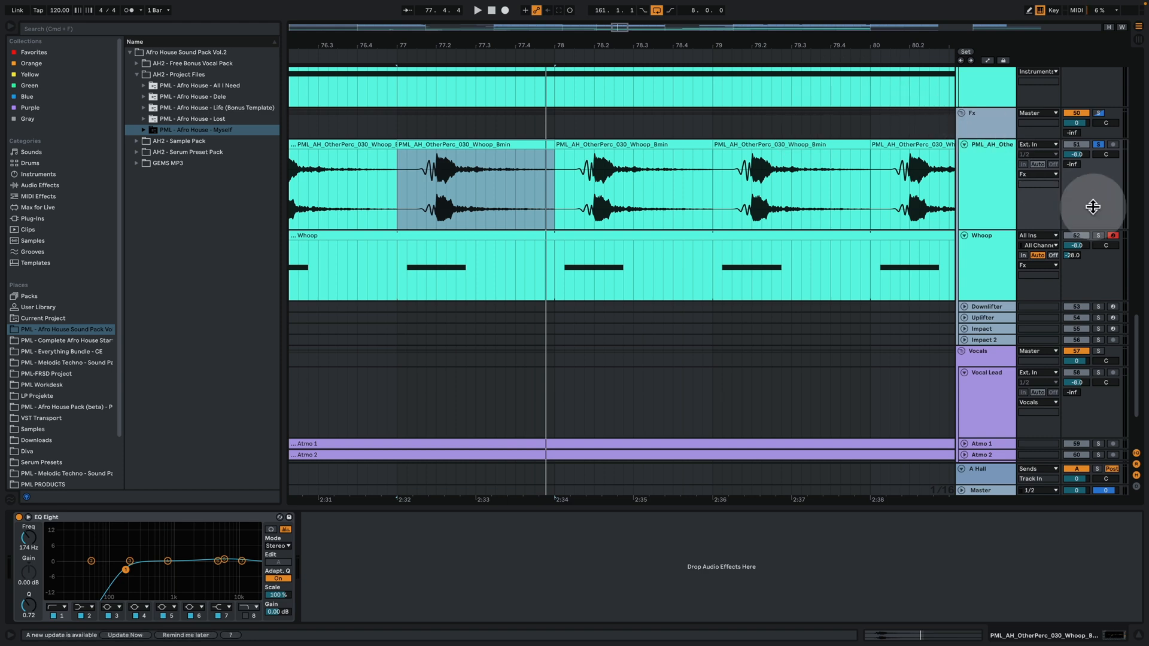
{"action": "left_click", "coordinate": [1101, 236]}
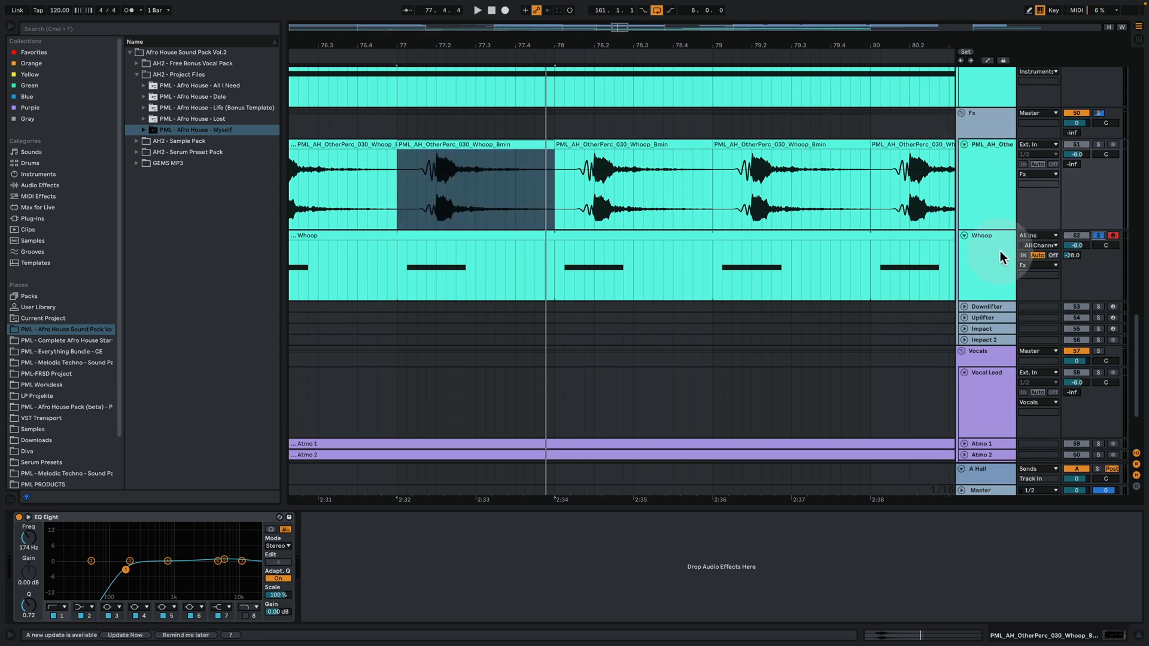
{"action": "left_click", "coordinate": [569, 265]}
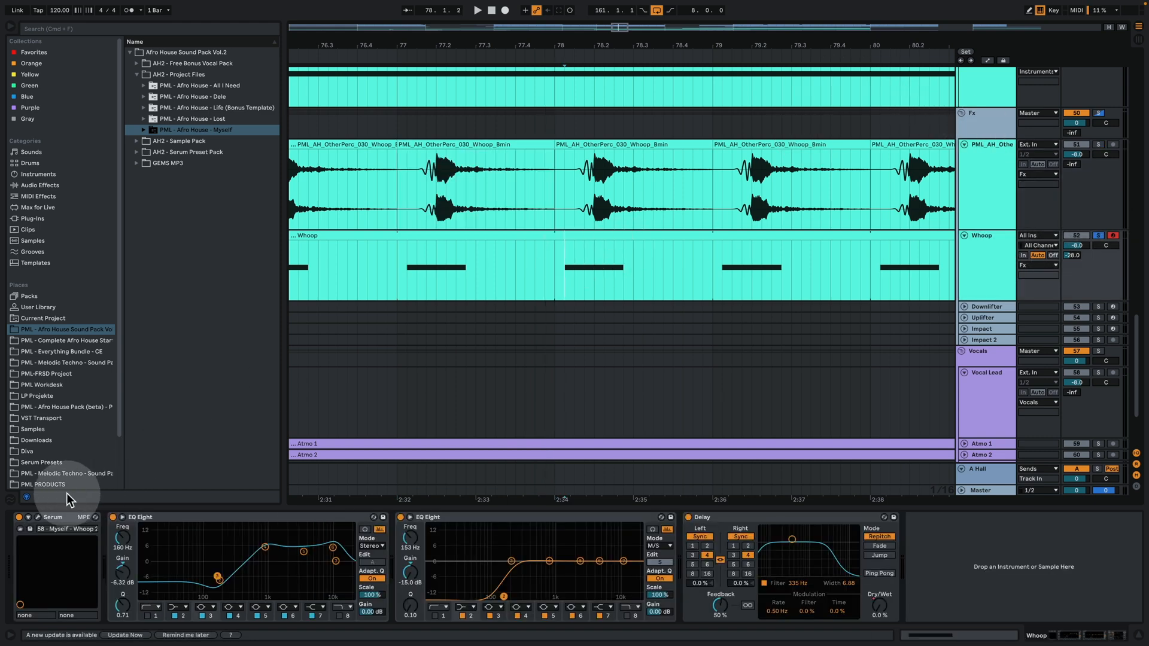
{"action": "left_click", "coordinate": [38, 517]}
{"action": "key", "text": "space"}
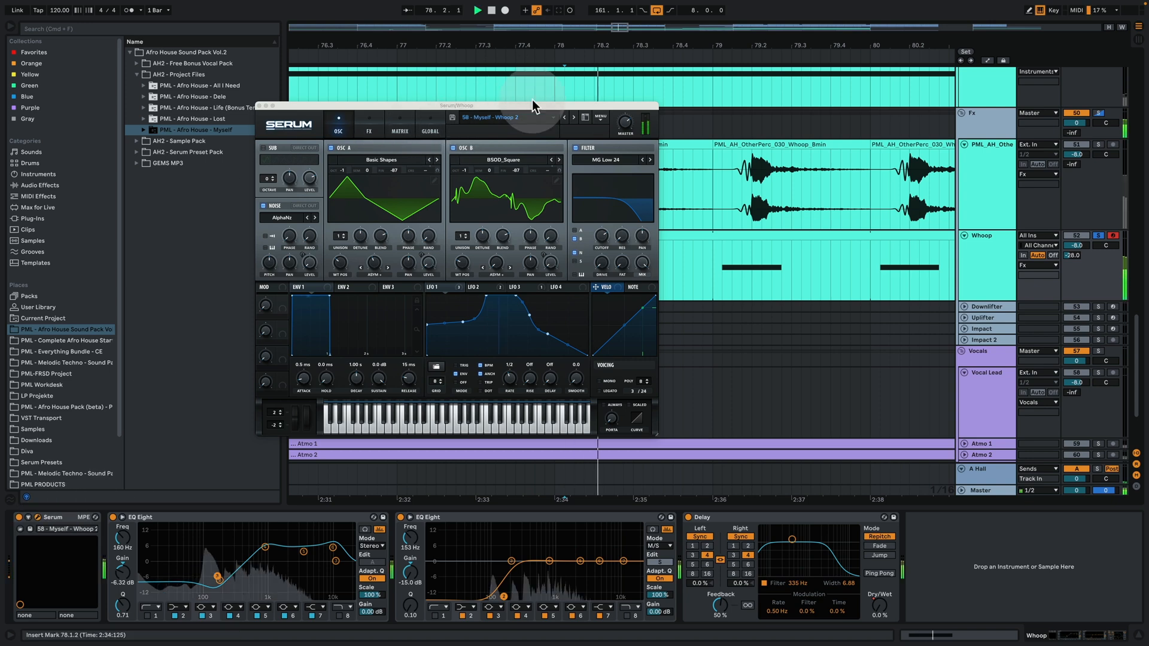
{"action": "left_click_drag", "start_coordinate": [534, 108], "coordinate": [419, 120]}
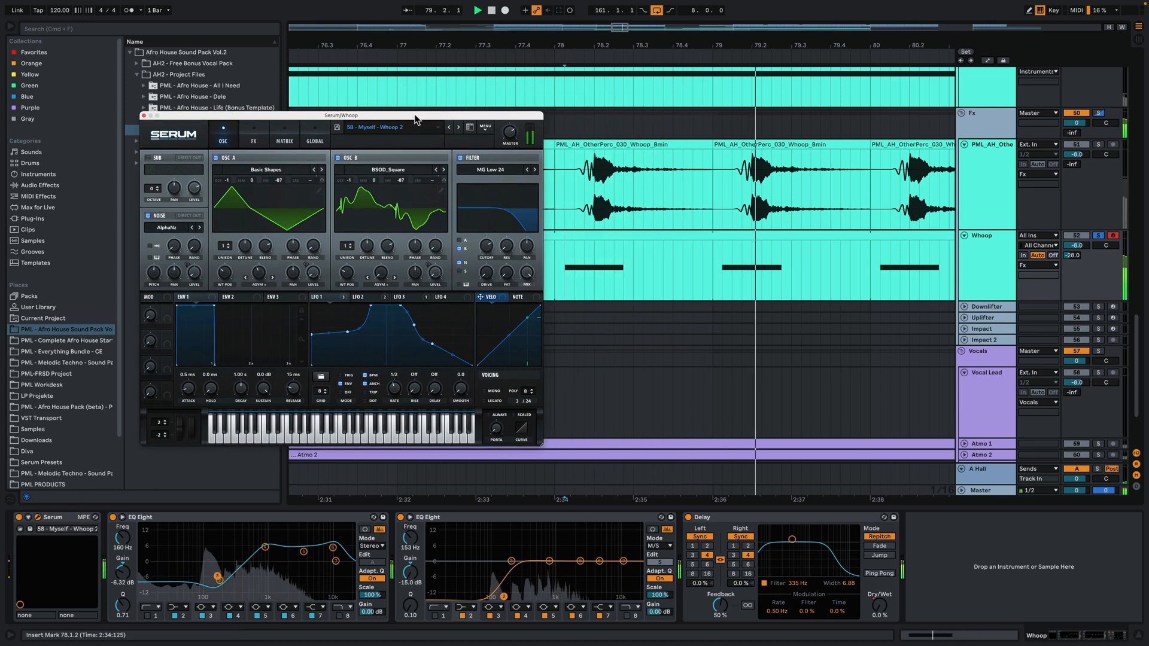
{"action": "key", "text": "space"}
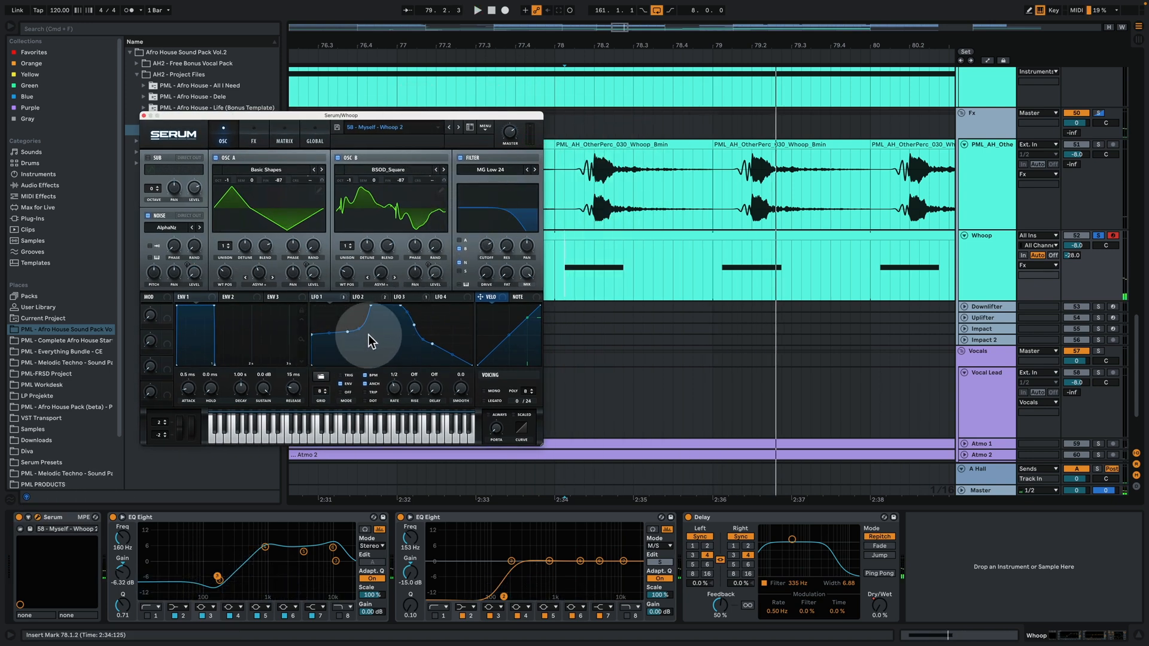
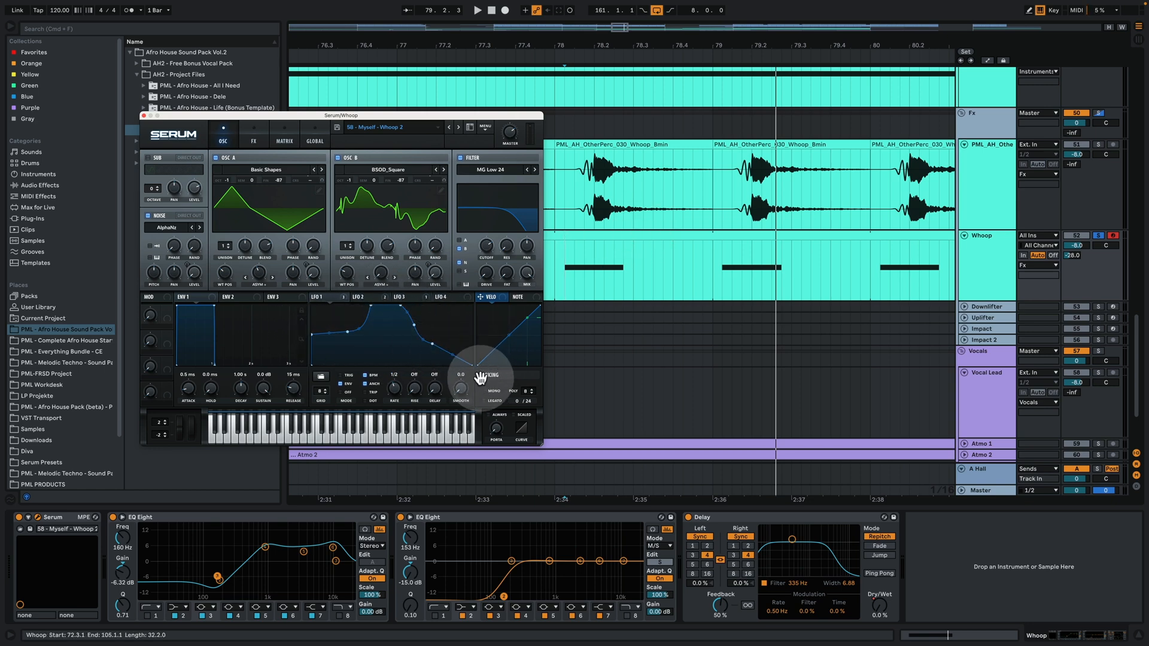
Replay the Whoop notes while examining Serum's LFO 1 shape and the oscillator and noise levels it modulates
{"action": "key", "text": "space"}
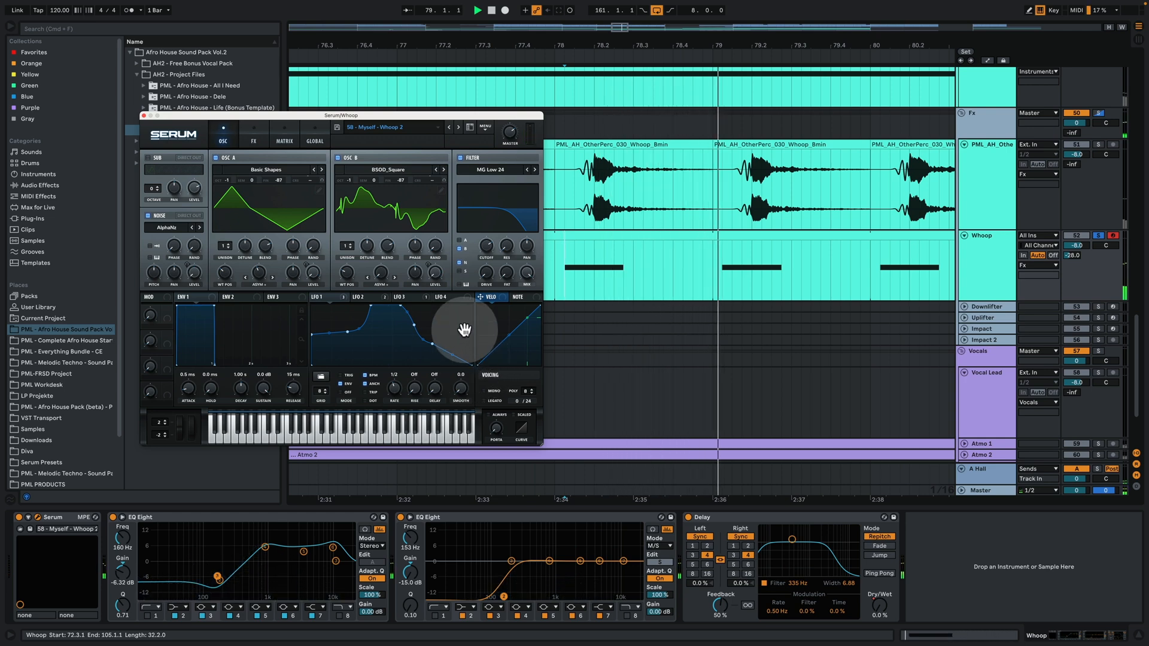
{"action": "key", "text": "space"}
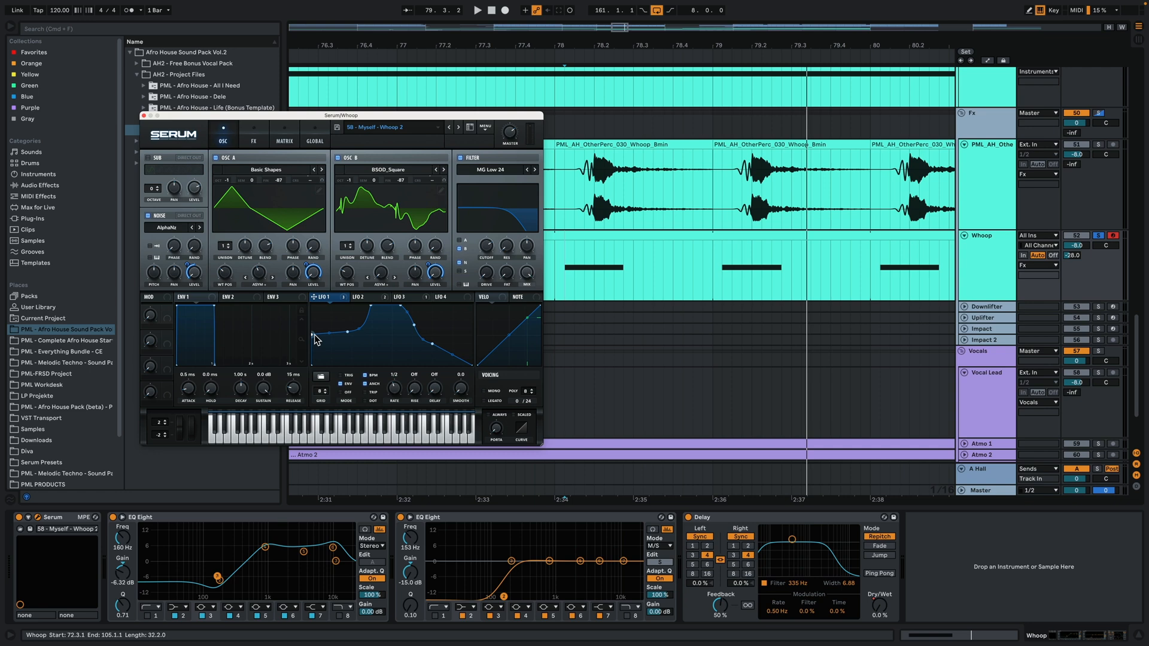
{"action": "key", "text": "space"}
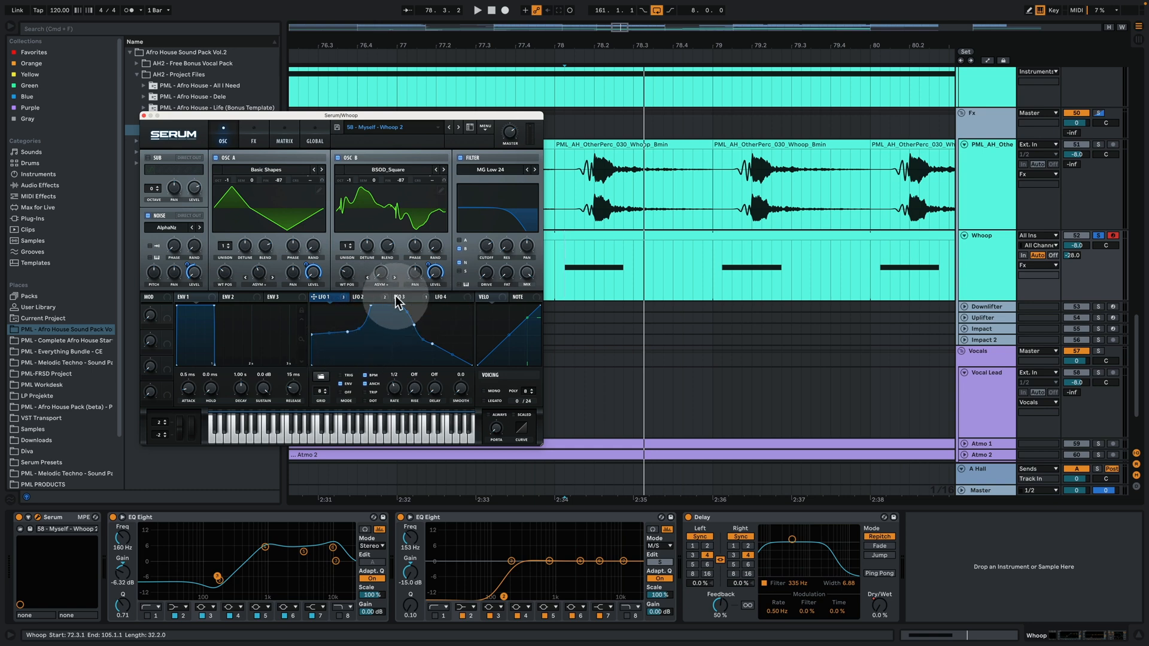
{"action": "key", "text": "space"}
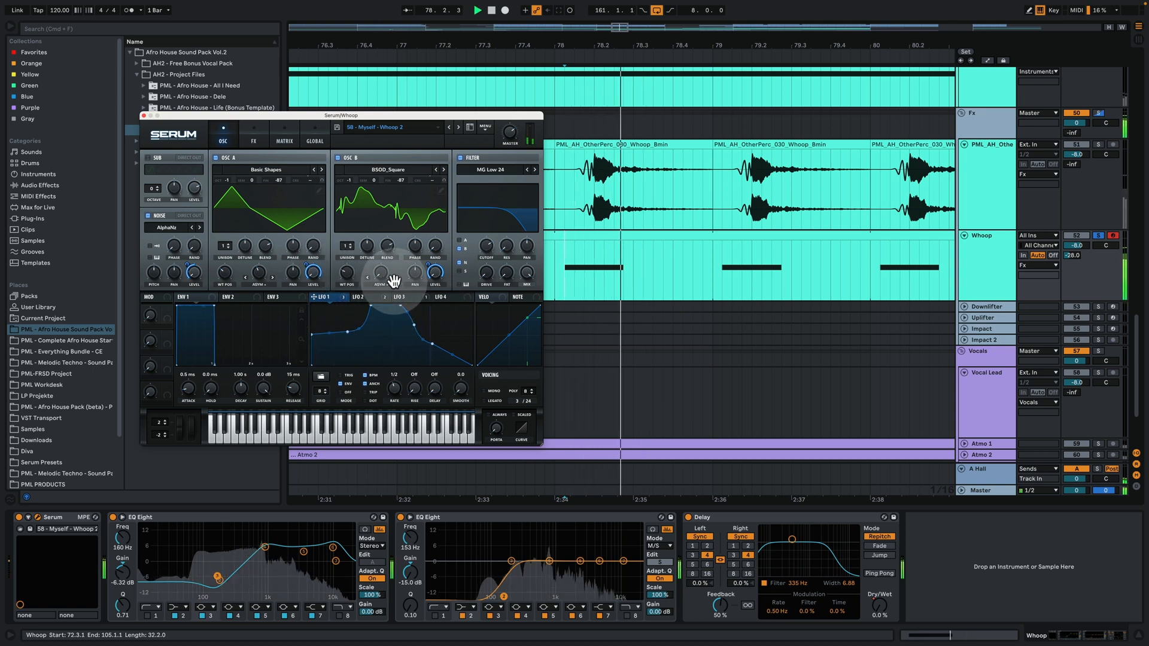
{"action": "key", "text": "space"}
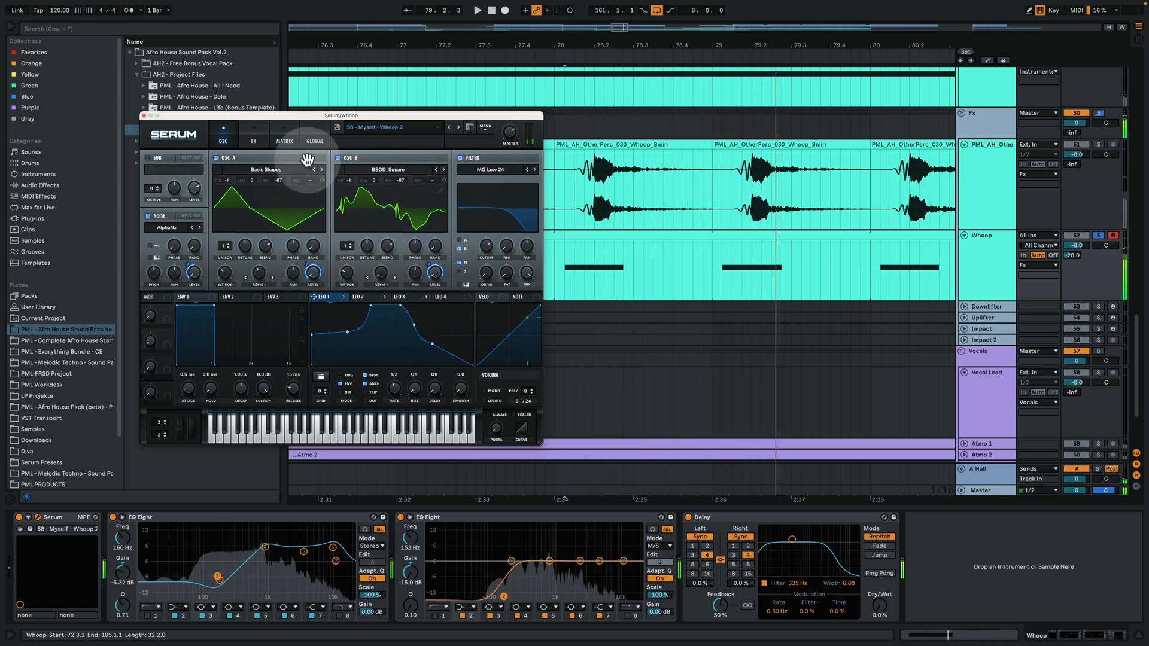
Examine Serum's modulation matrix for the LFO 1 volume routings and compare them with the oscillator settings
{"action": "left_click", "coordinate": [277, 136]}
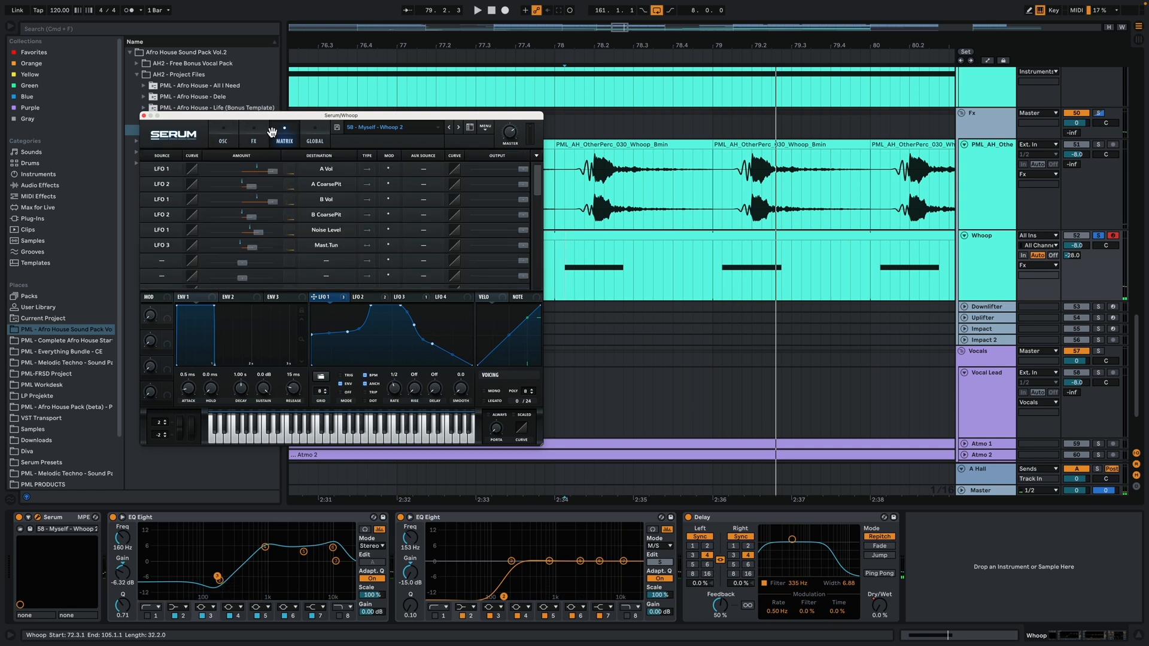
{"action": "key", "text": "space"}
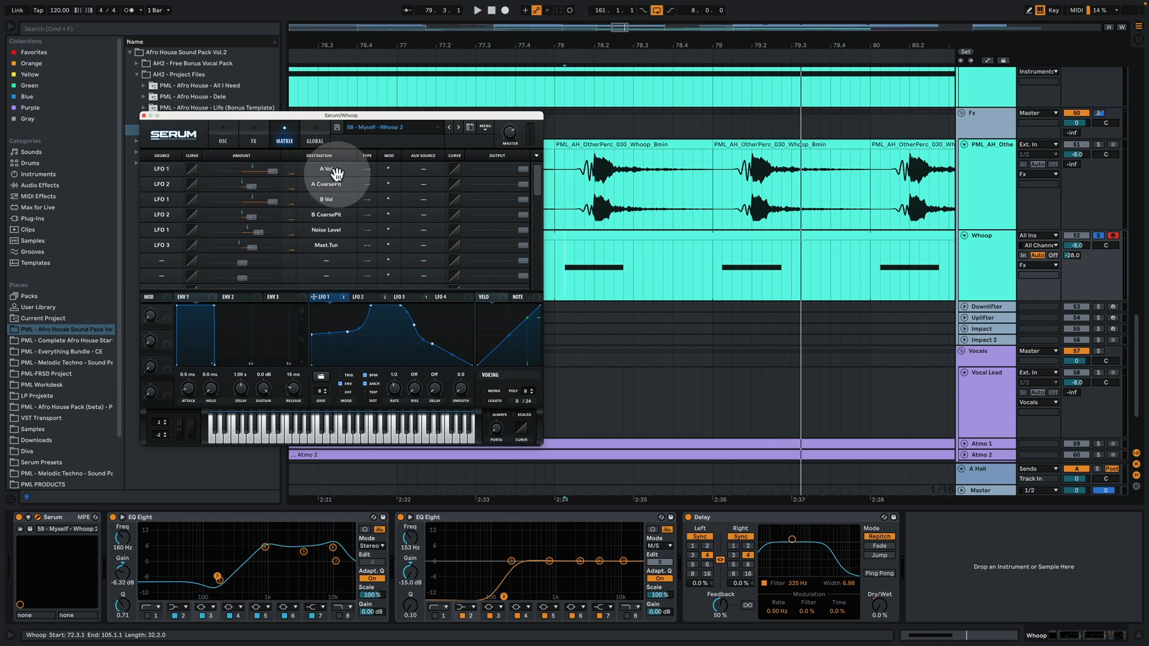
{"action": "left_click", "coordinate": [223, 140]}
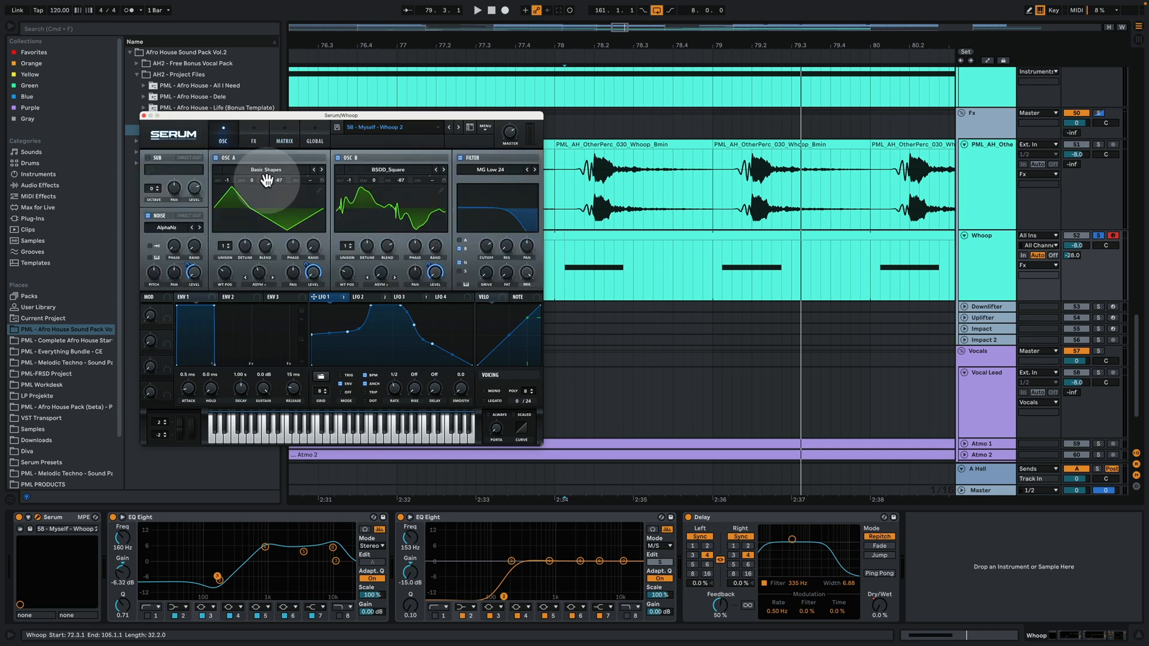
{"action": "left_click", "coordinate": [284, 140]}
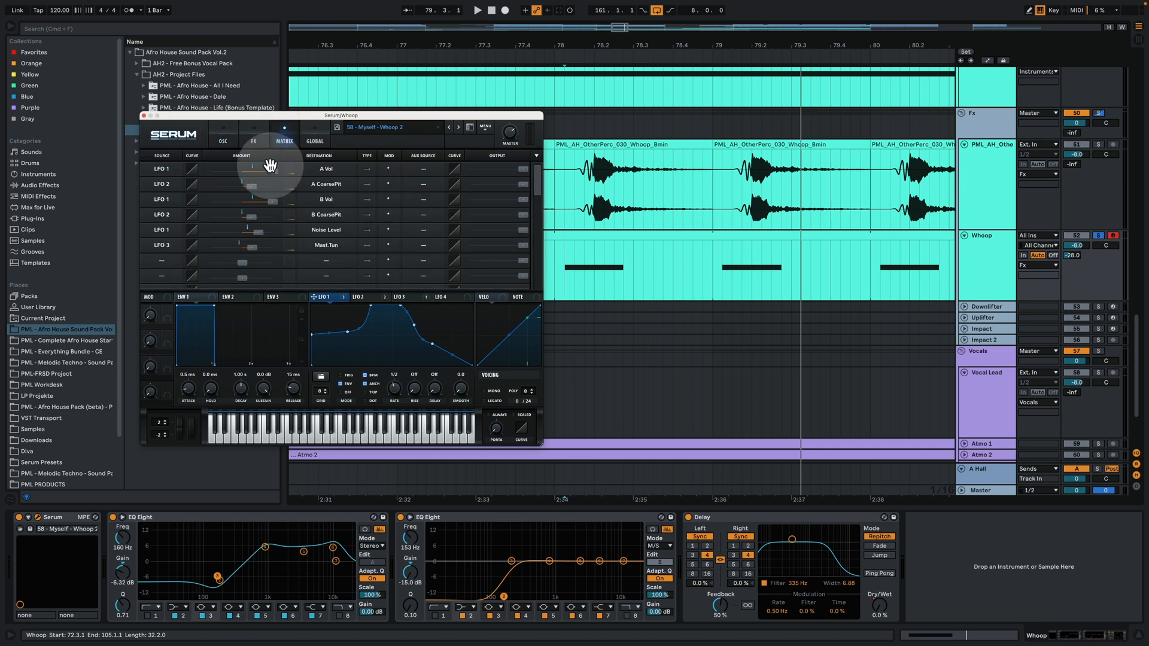
{"action": "left_click", "coordinate": [222, 140]}
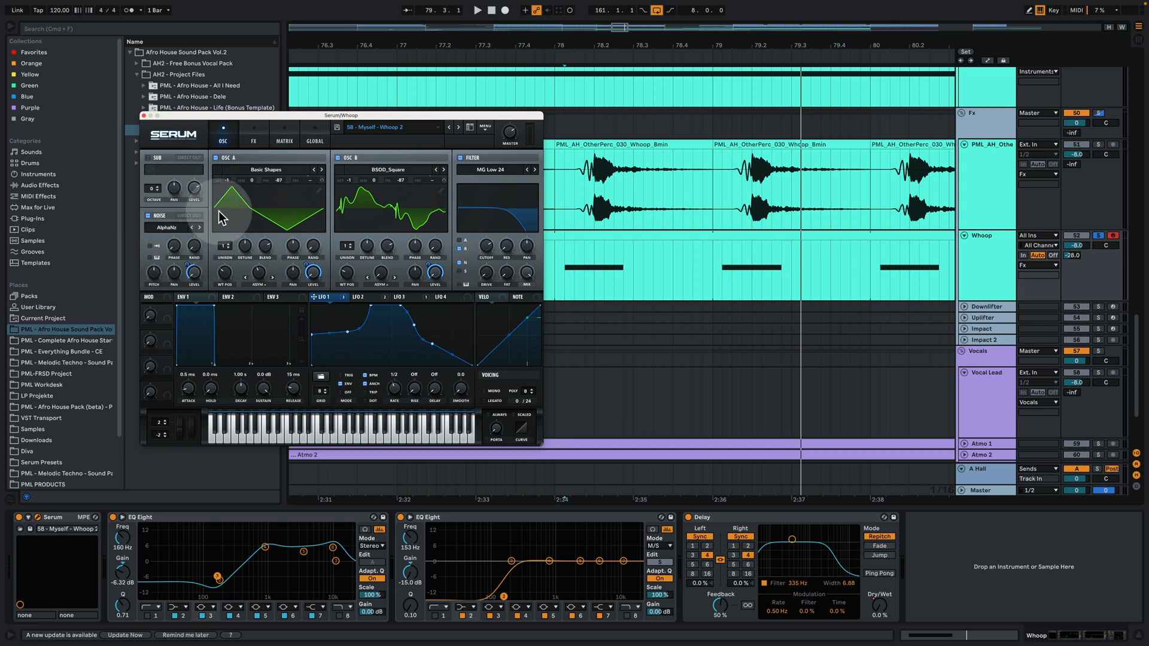
Check Serum's Hyper/Dimension effect and review the LFO 2 and LFO 3 shapes against their pitch and master tune routings
{"action": "left_click", "coordinate": [255, 140]}
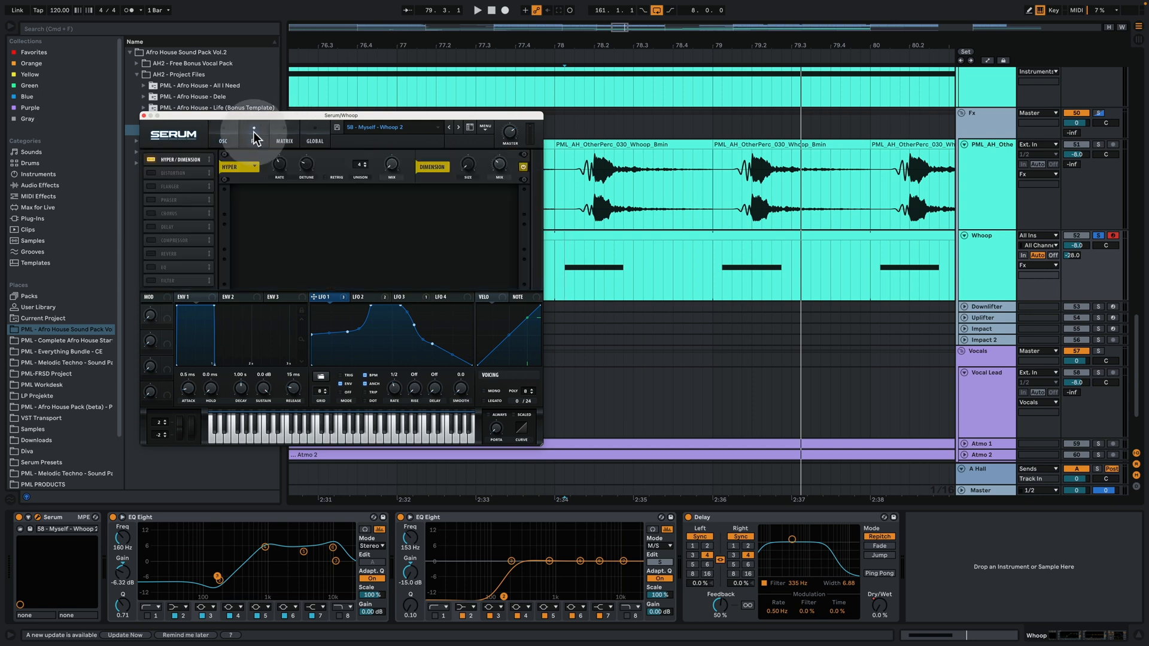
{"action": "left_click", "coordinate": [364, 298]}
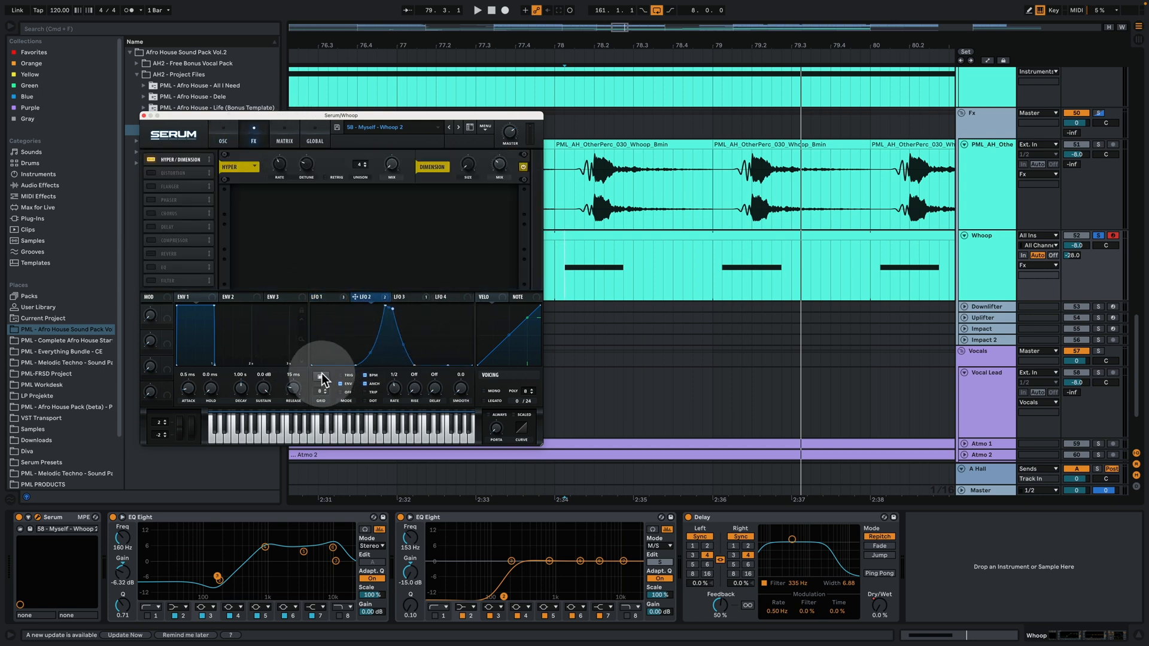
{"action": "left_click", "coordinate": [284, 140]}
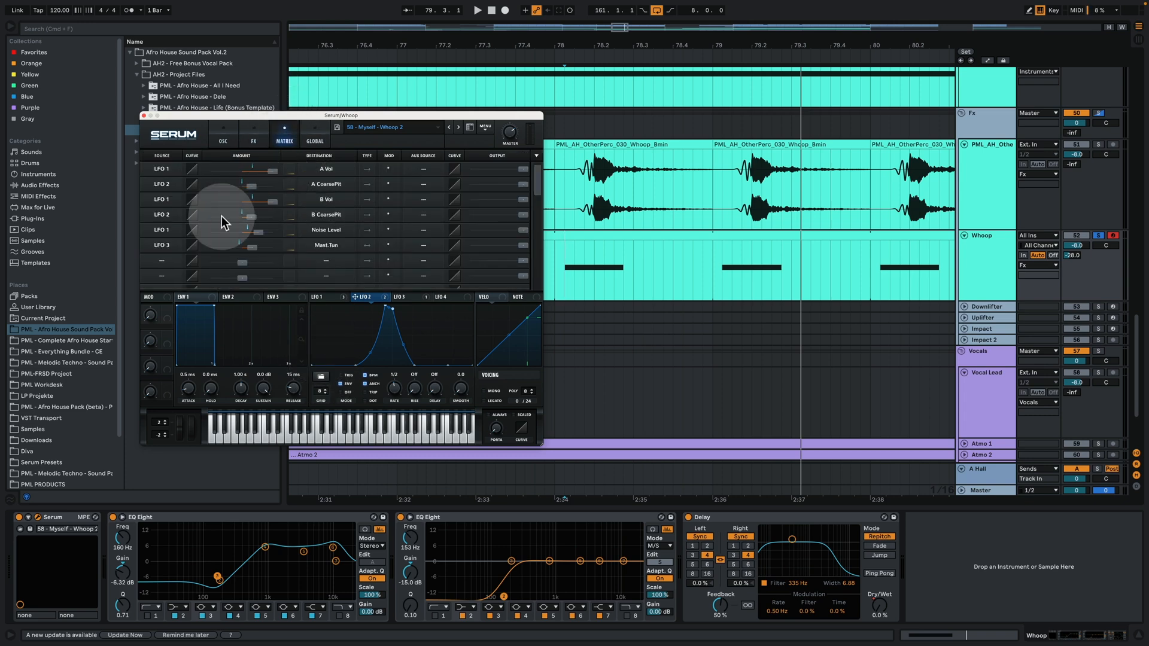
{"action": "left_click", "coordinate": [418, 301]}
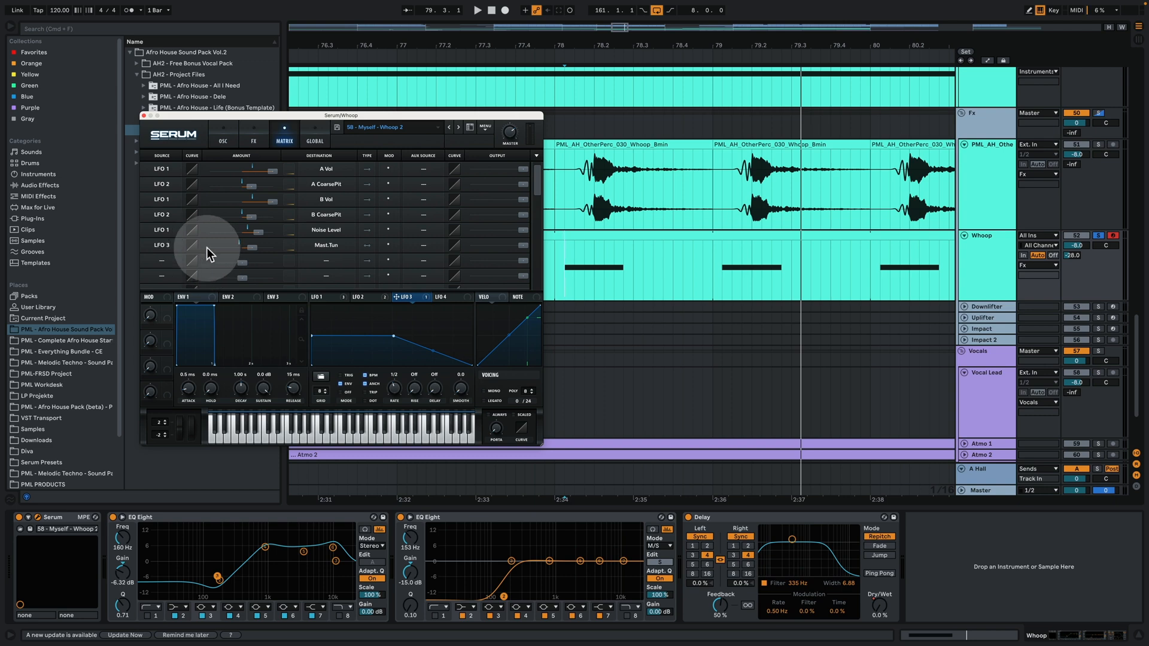
Compare Serum's LFO 1, LFO 2 and LFO 3 shapes with their volume, coarse pitch, noise level and master tune routings
{"action": "left_click", "coordinate": [365, 298]}
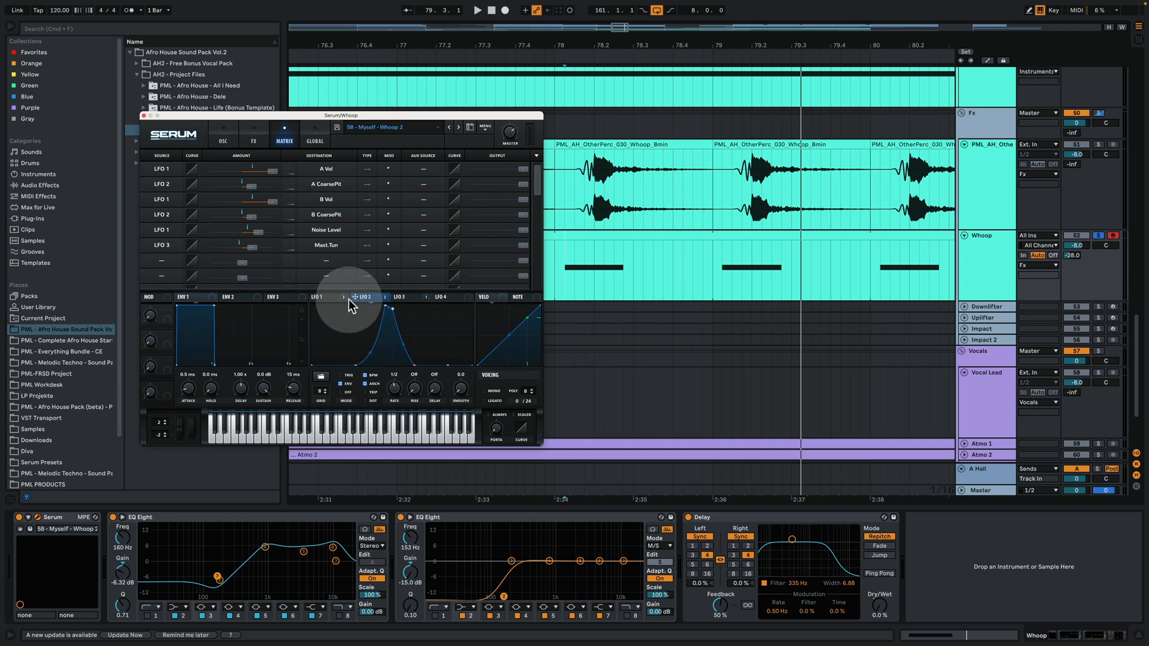
{"action": "left_click", "coordinate": [315, 299]}
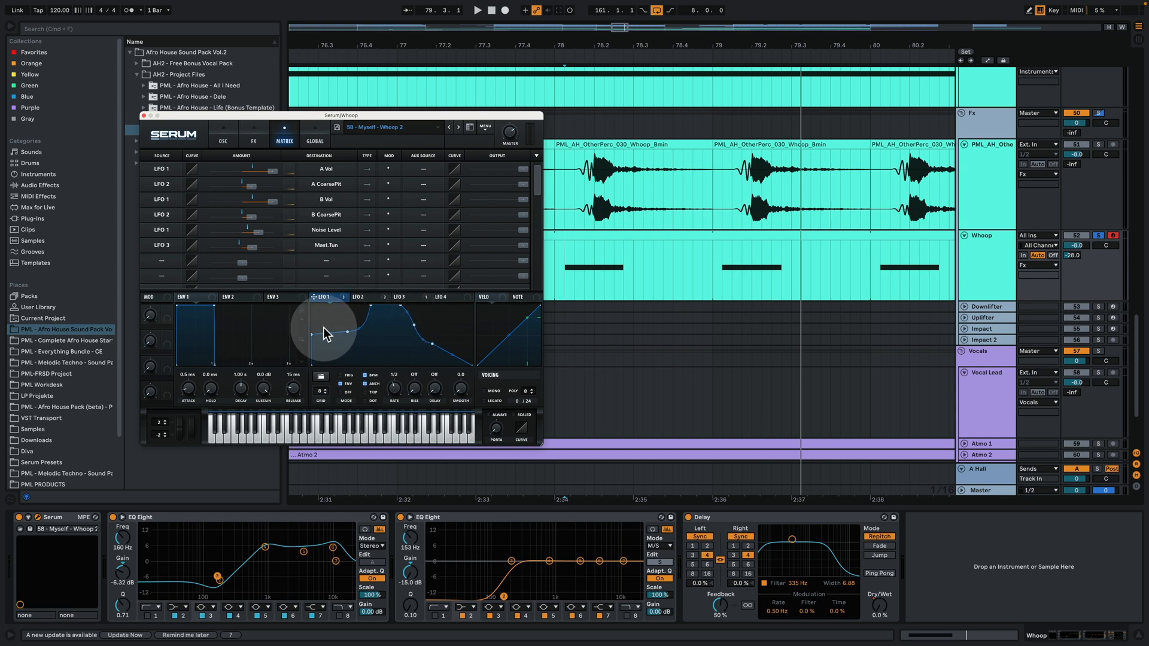
{"action": "left_click", "coordinate": [367, 297]}
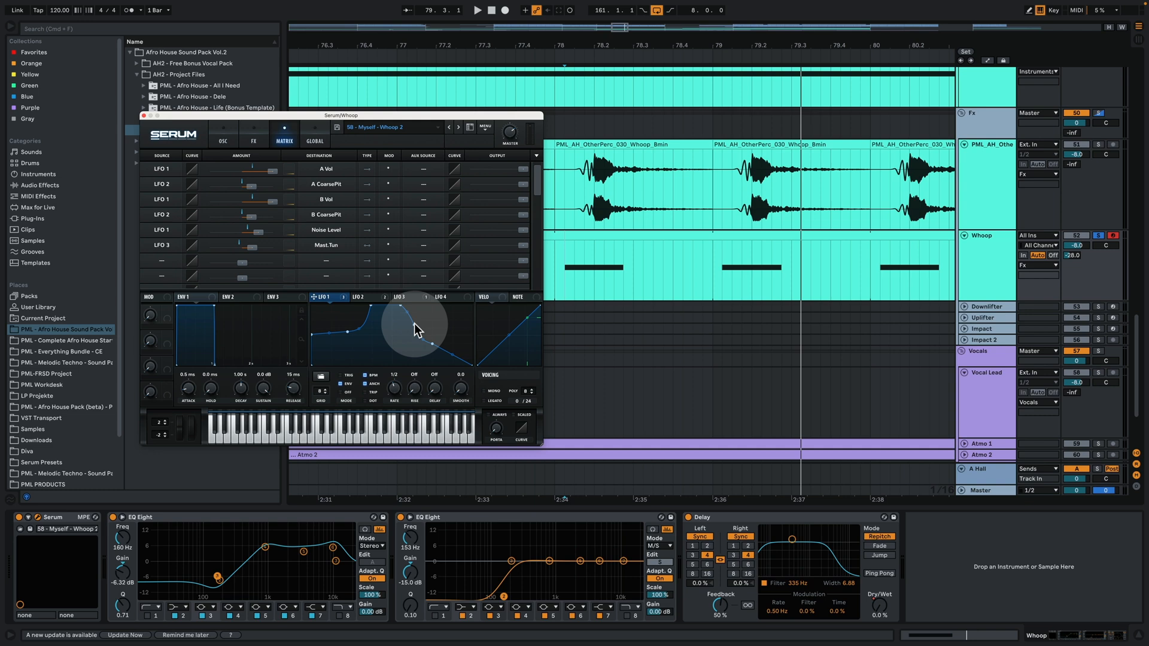
{"action": "left_click", "coordinate": [412, 294]}
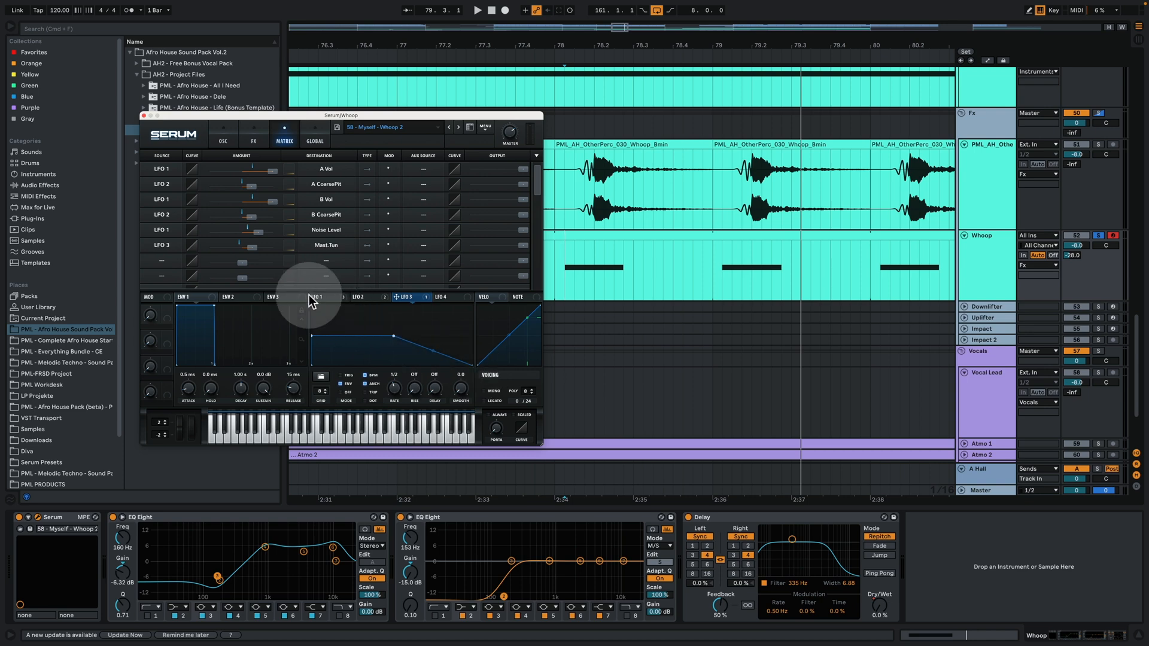
{"action": "left_click", "coordinate": [372, 303]}
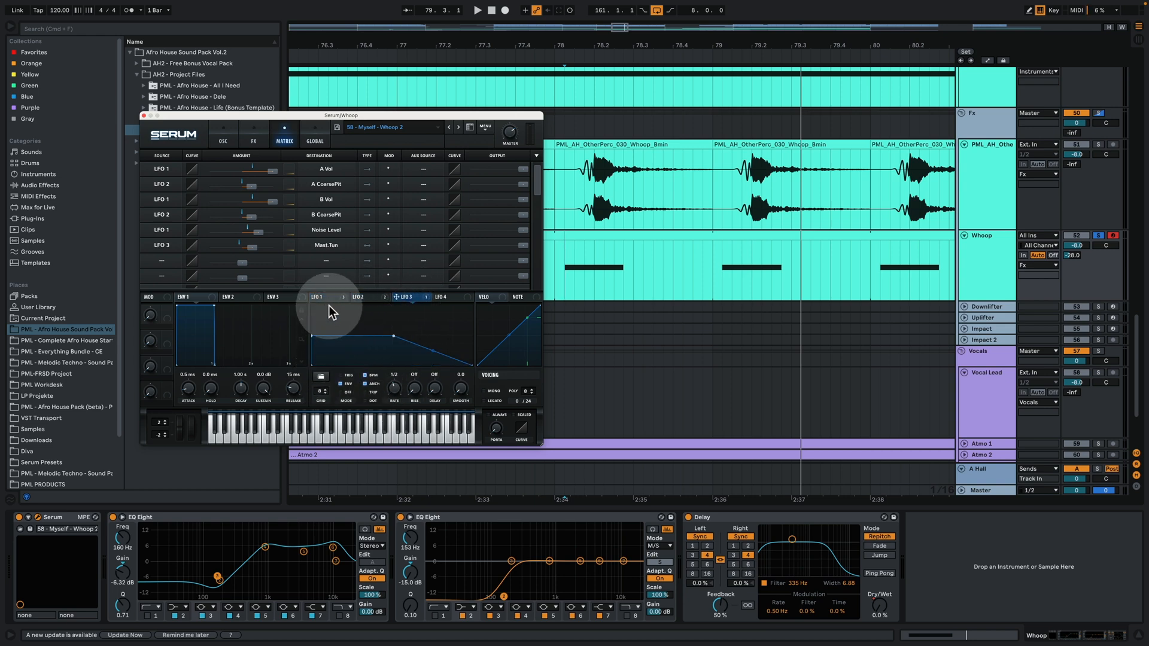
{"action": "left_click", "coordinate": [395, 300]}
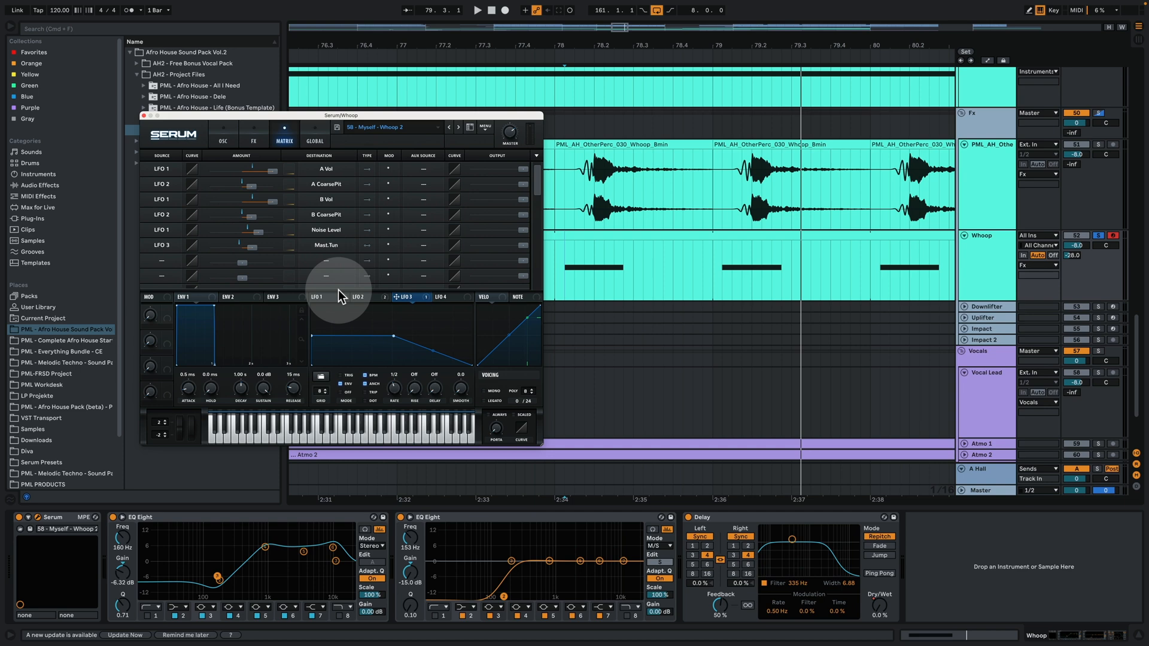
Return to Serum's oscillator settings and replay the soloed Whoop notes from bar 78
{"action": "left_click", "coordinate": [254, 137]}
{"action": "left_click", "coordinate": [226, 136]}
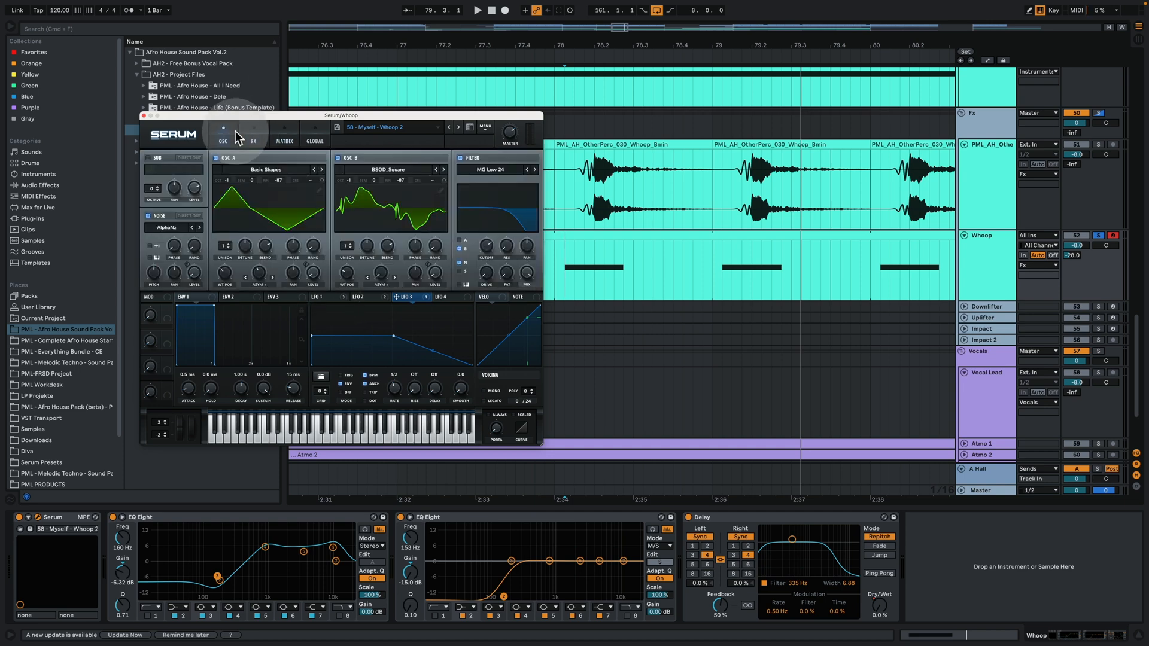
{"action": "key", "text": "space"}
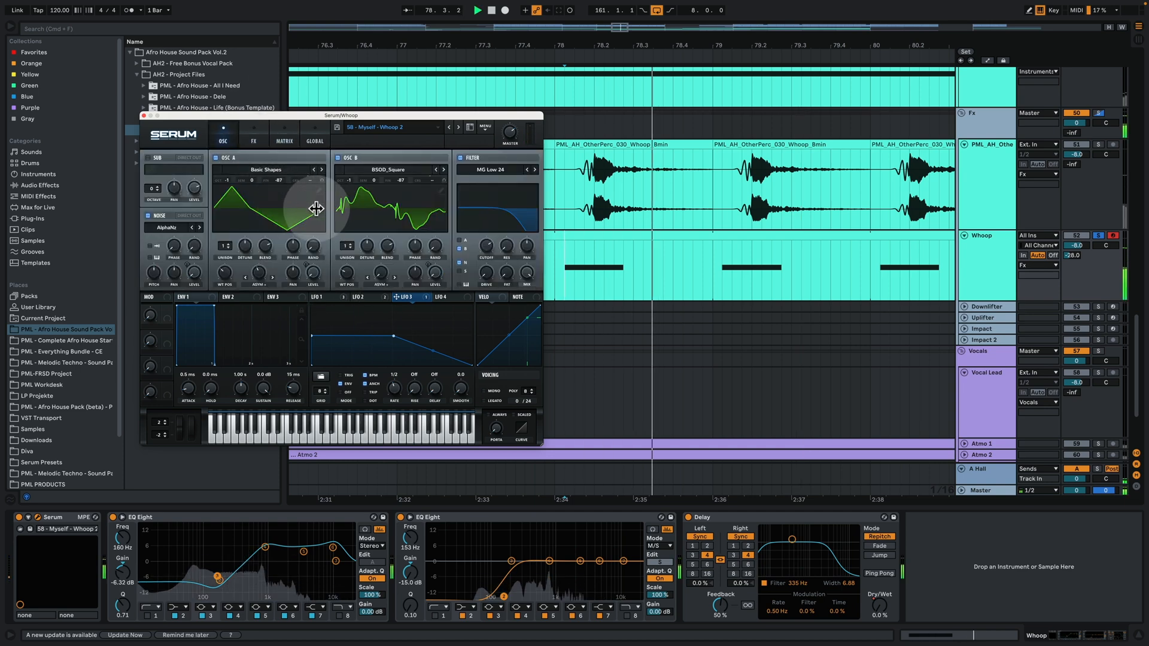
{"action": "key", "text": "space"}
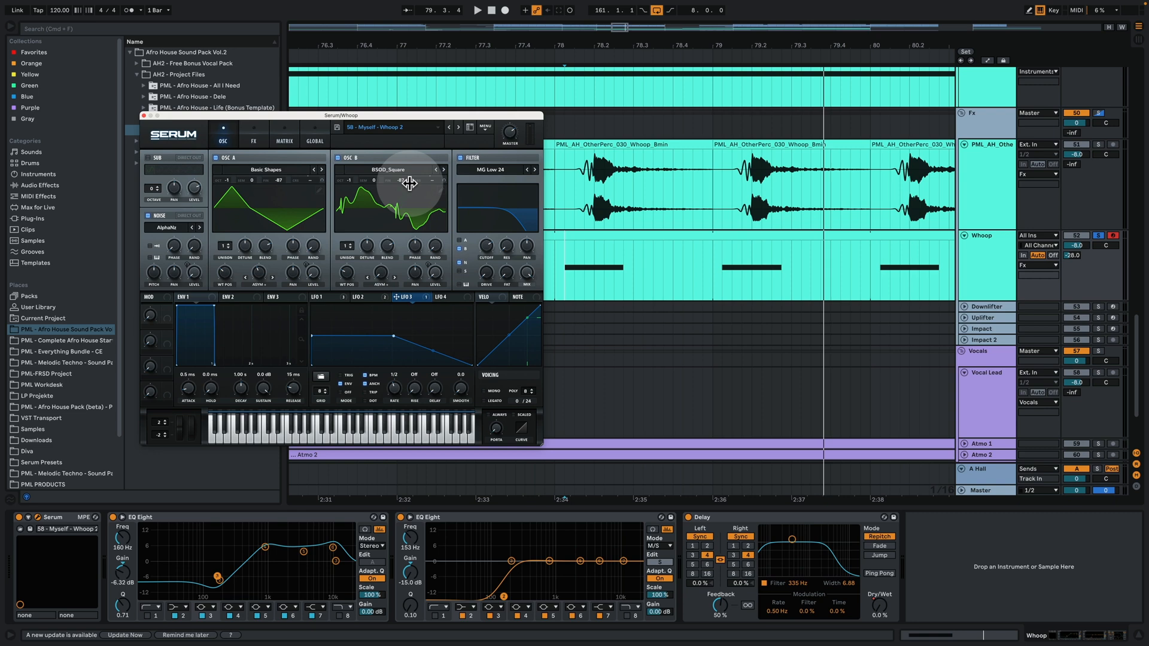
Solo the original Whoop sample track alongside the Serum version, play both from bar 78, and close the Serum window
{"action": "left_click", "coordinate": [1099, 146]}
{"action": "left_click", "coordinate": [604, 124]}
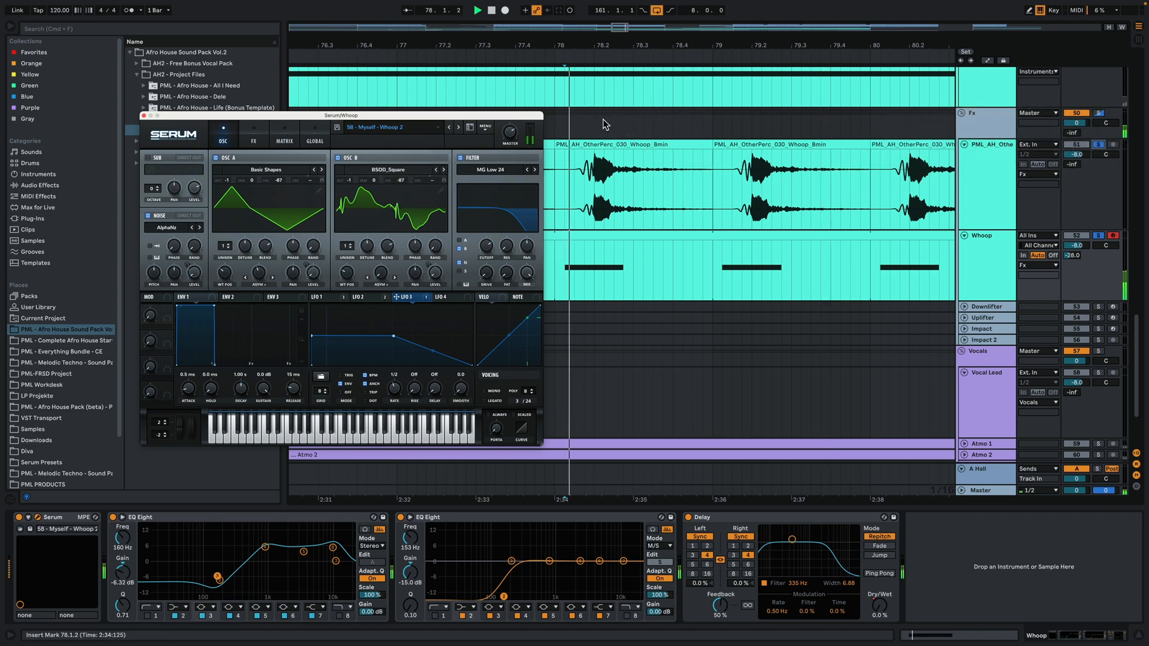
{"action": "key", "text": "space"}
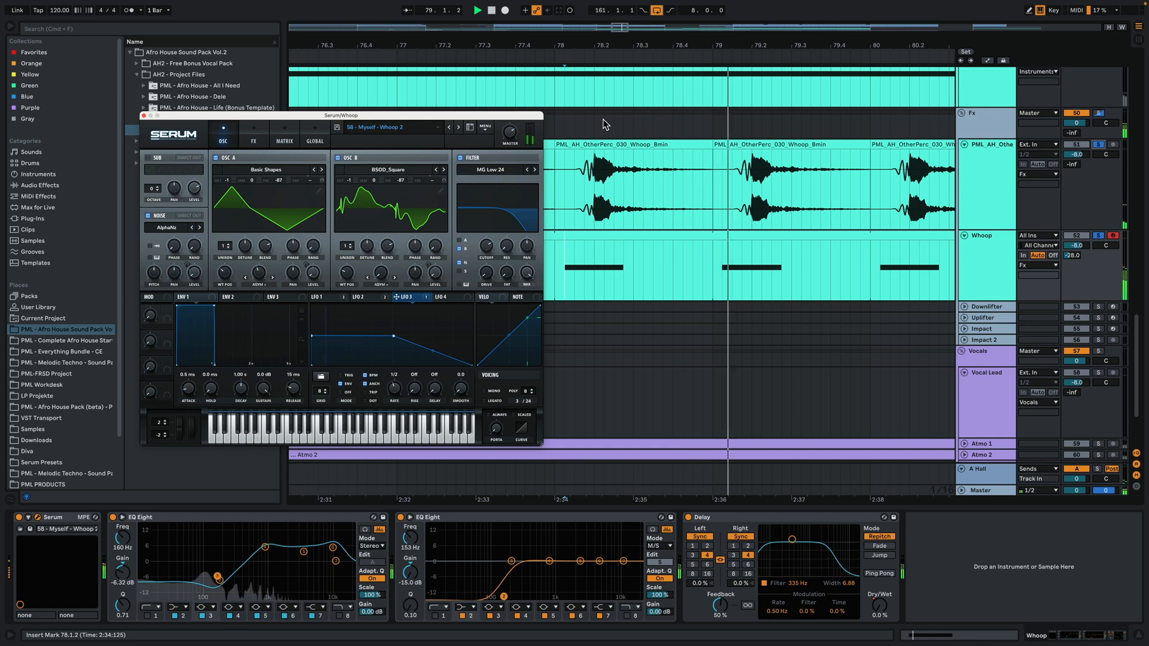
{"action": "key", "text": "space"}
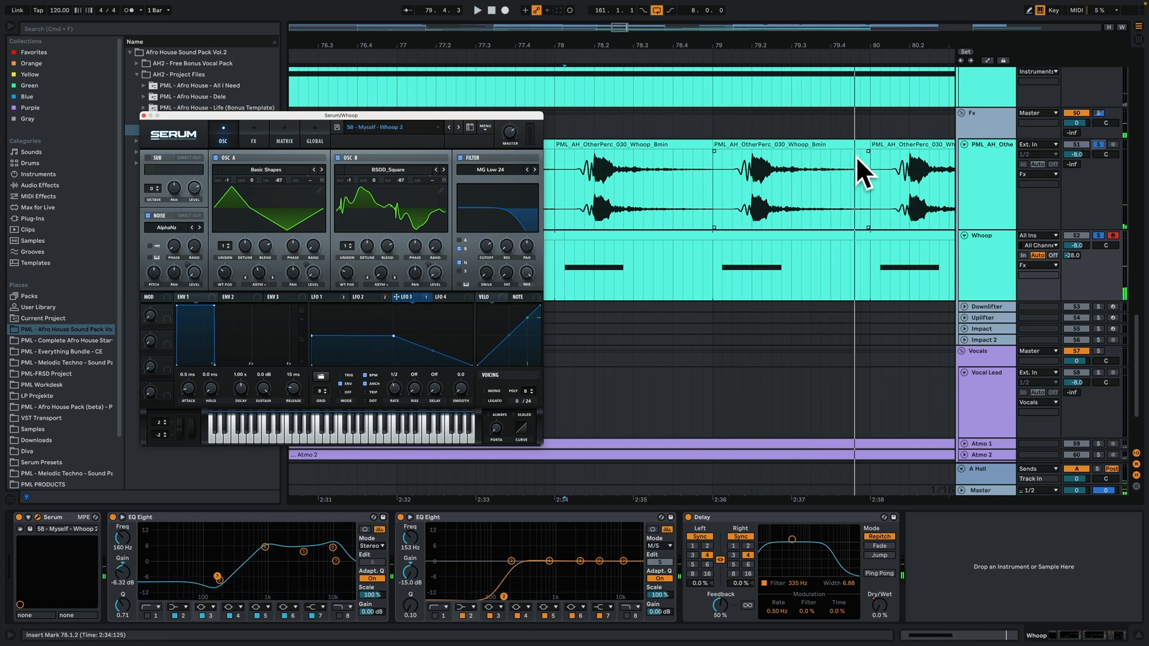
{"action": "key", "text": "space"}
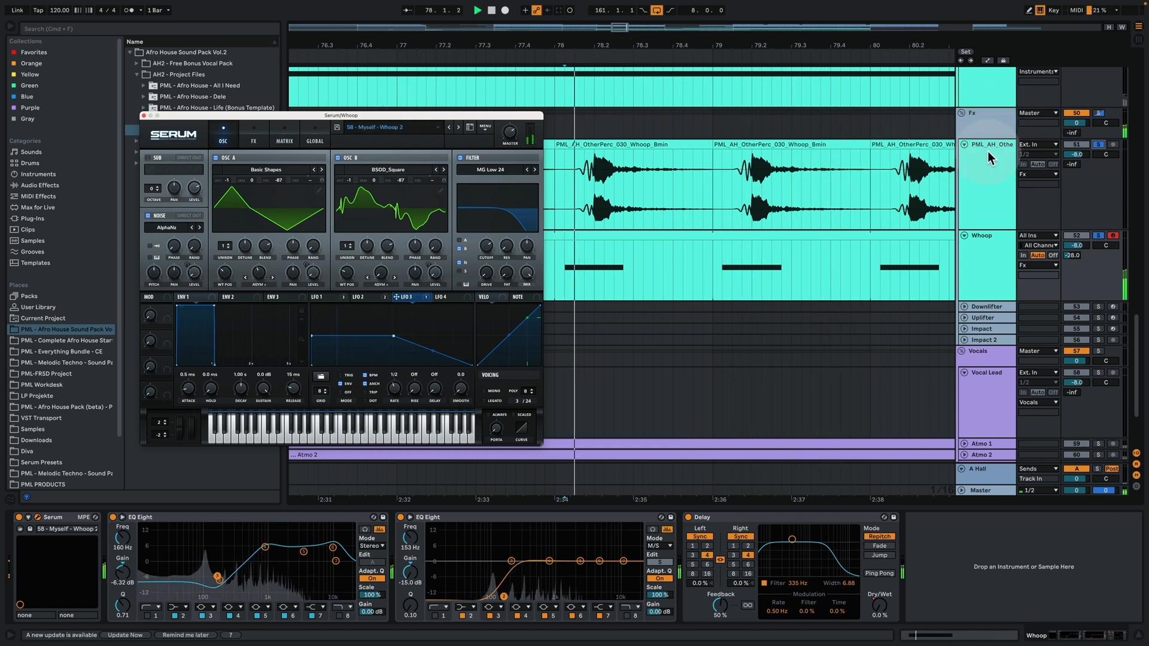
{"action": "left_click", "coordinate": [144, 116]}
{"action": "key", "text": "space"}
Solo the Downlifter, Uplifter and Impact tracks, audition them from bar 101 and bar 105, and clear the solos
{"action": "left_click_drag", "start_coordinate": [493, 43], "coordinate": [482, 42]}
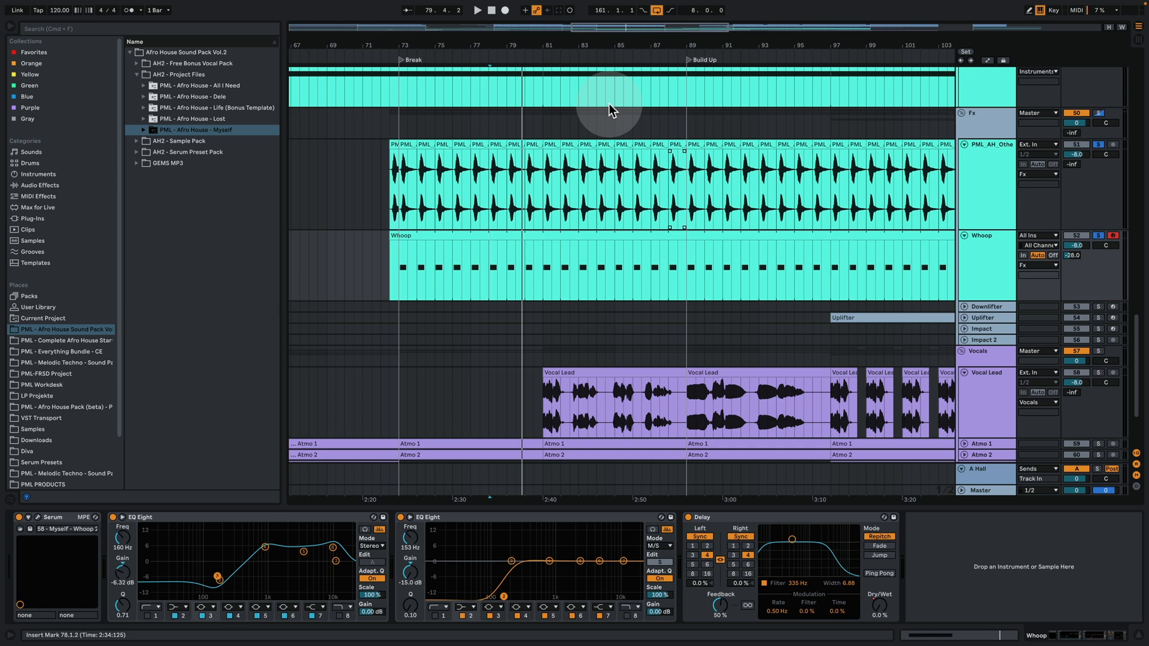
{"action": "left_click_drag", "start_coordinate": [623, 44], "coordinate": [583, 40]}
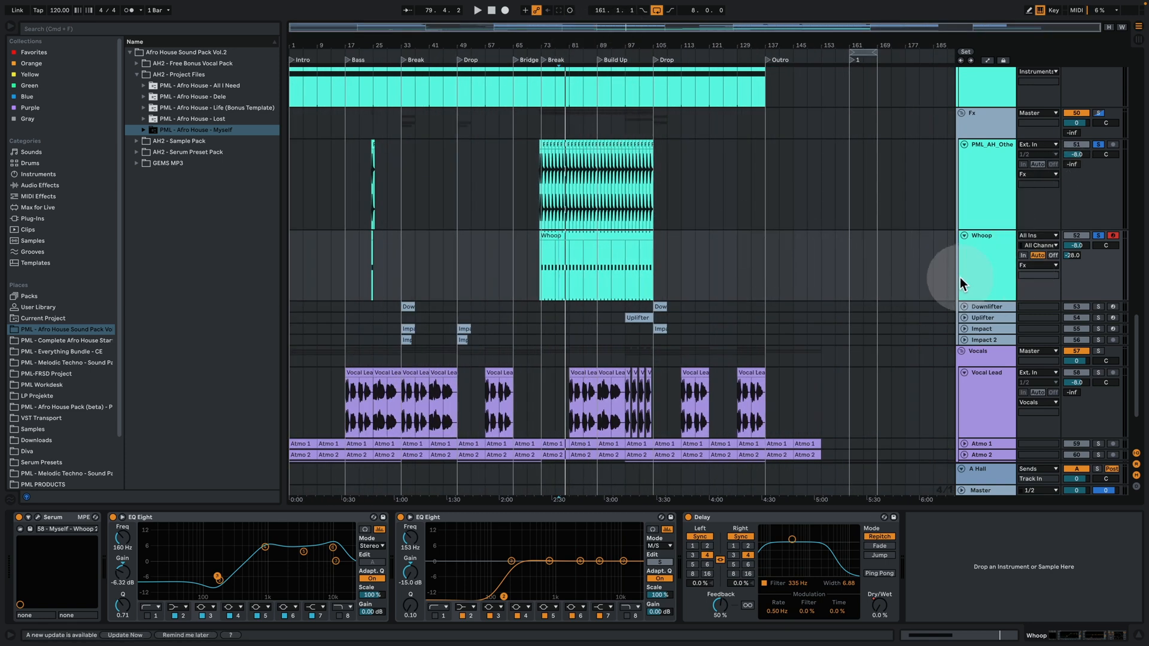
{"action": "left_click", "coordinate": [1012, 307]}
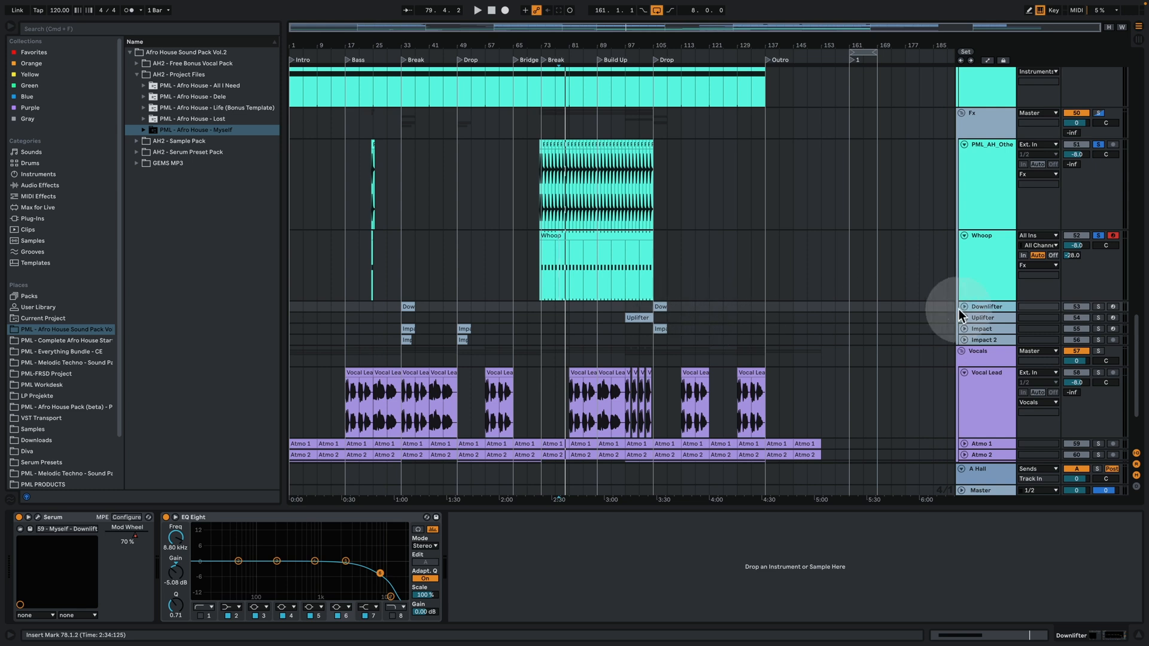
{"action": "left_click", "coordinate": [1098, 318]}
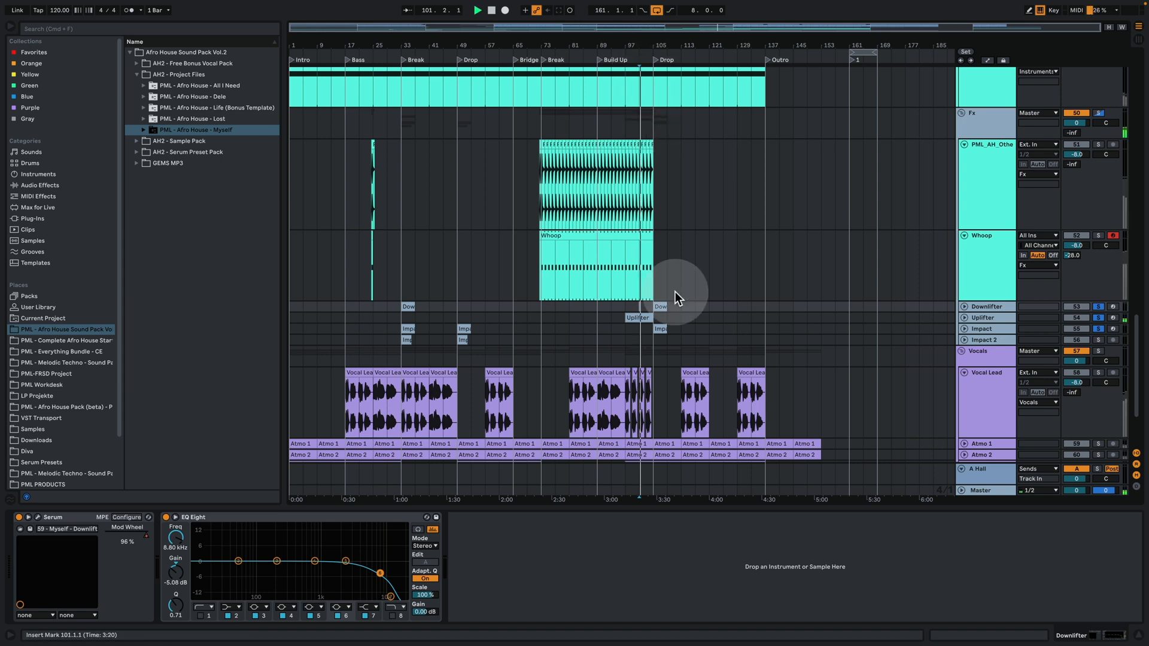
{"action": "left_click", "coordinate": [661, 306]}
{"action": "key", "text": "space"}
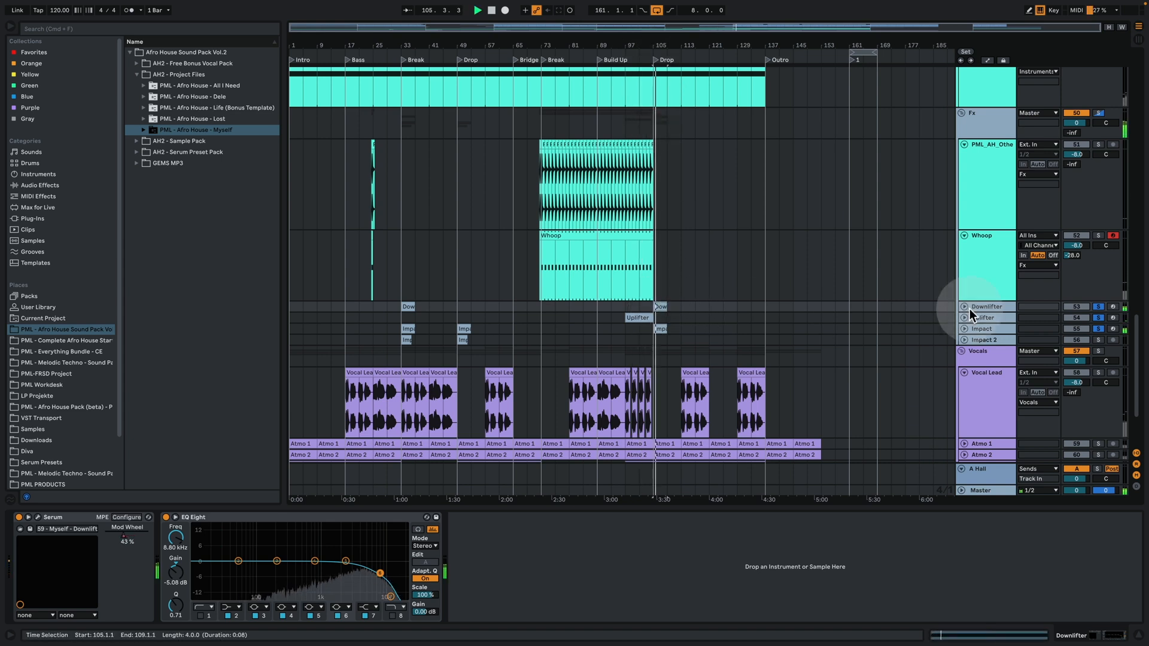
{"action": "key", "text": "space"}
{"action": "left_click", "coordinate": [1098, 307]}
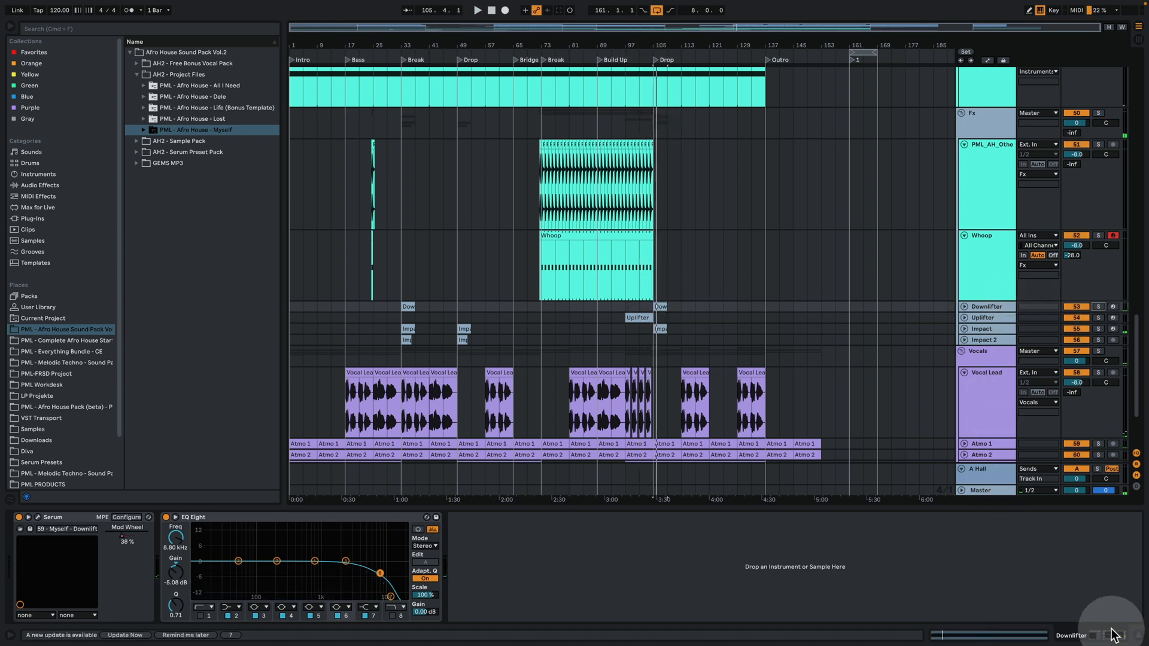
Hide the device view, solo the Kick 1 group and play it from the loop start at bar 161
{"action": "left_click", "coordinate": [1140, 637]}
{"action": "scroll", "coordinate": [903, 429], "scroll_direction": "up", "scroll_amount": 10}
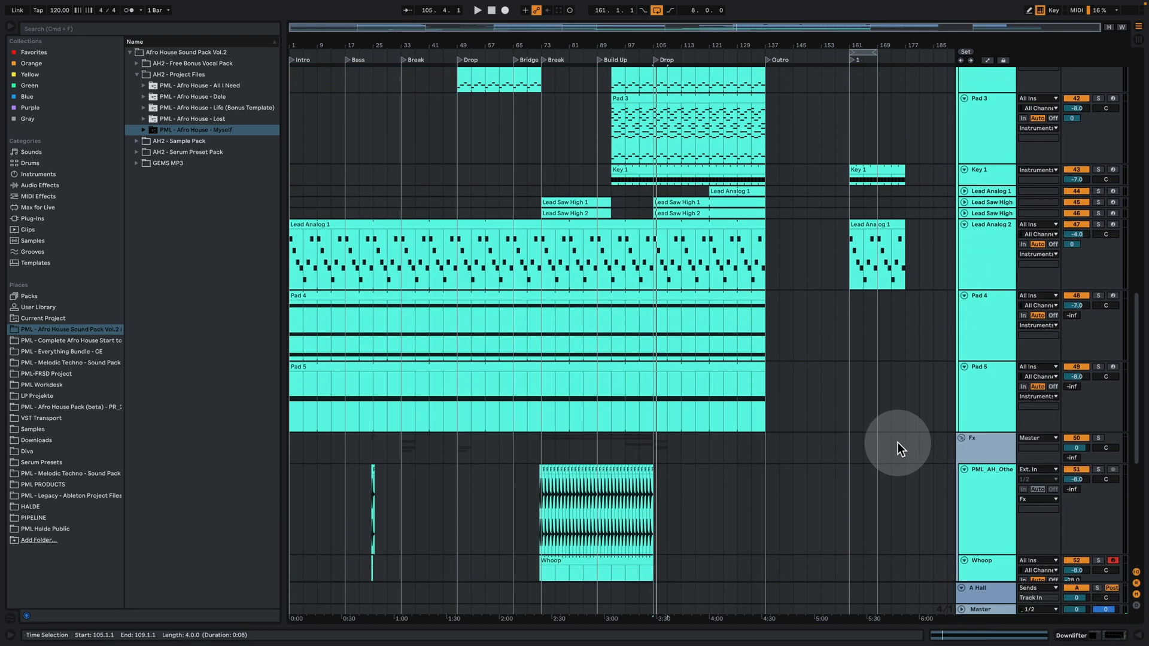
{"action": "scroll", "coordinate": [827, 357], "scroll_direction": "up", "scroll_amount": 5}
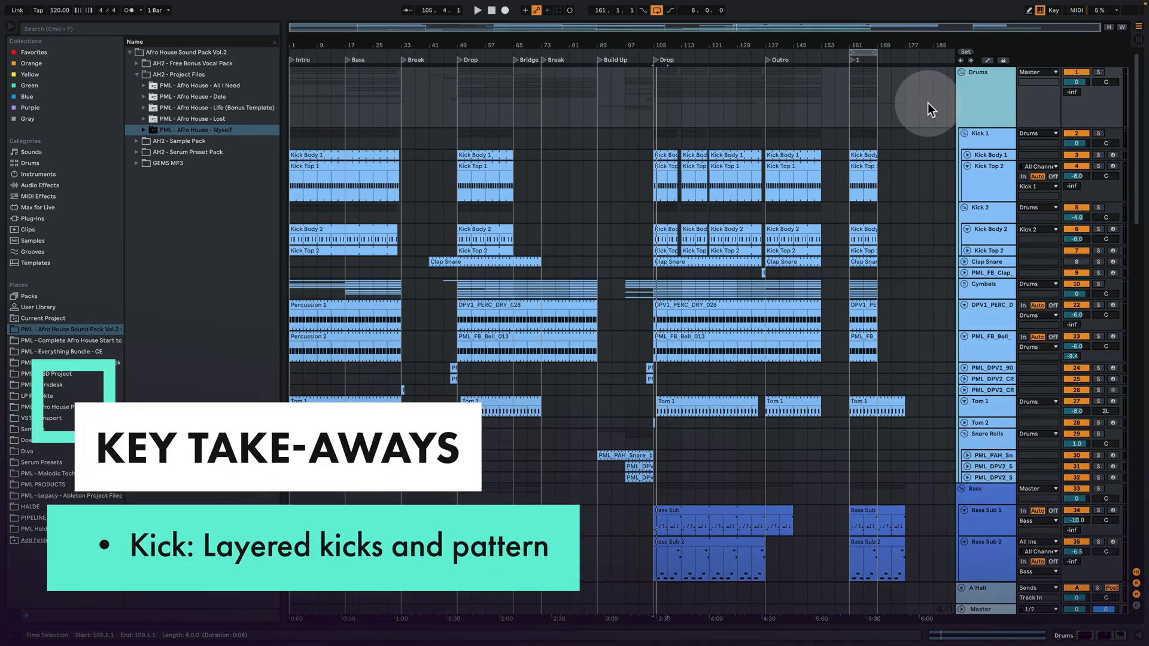
{"action": "left_click_drag", "start_coordinate": [877, 42], "coordinate": [713, 143]}
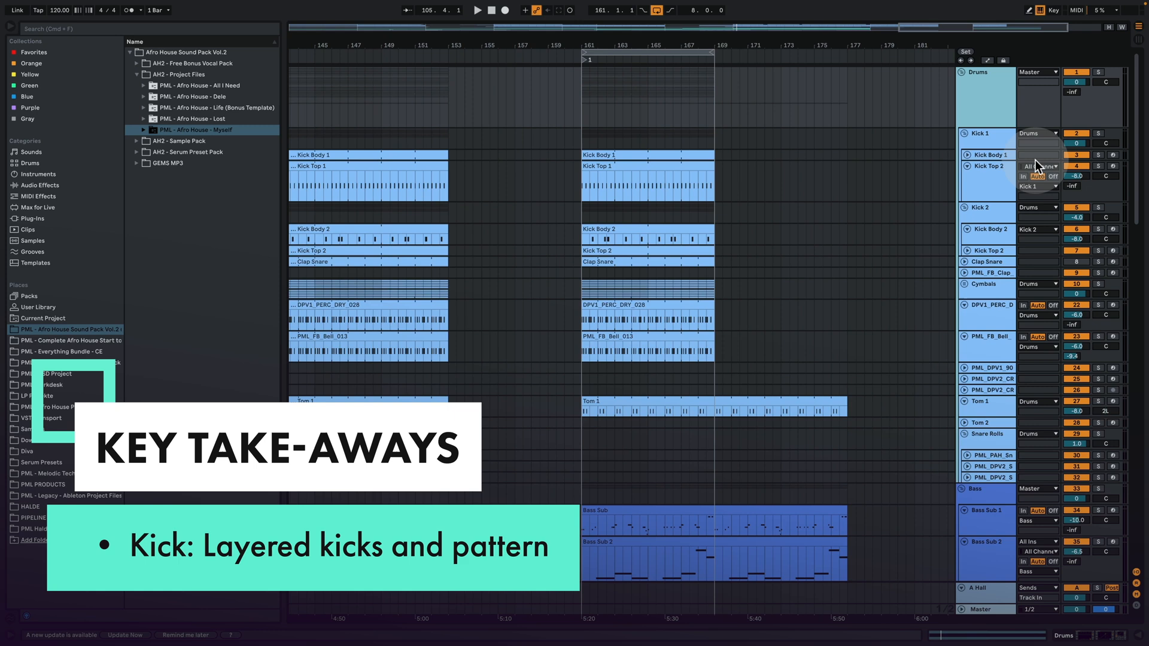
{"action": "left_click", "coordinate": [1099, 133]}
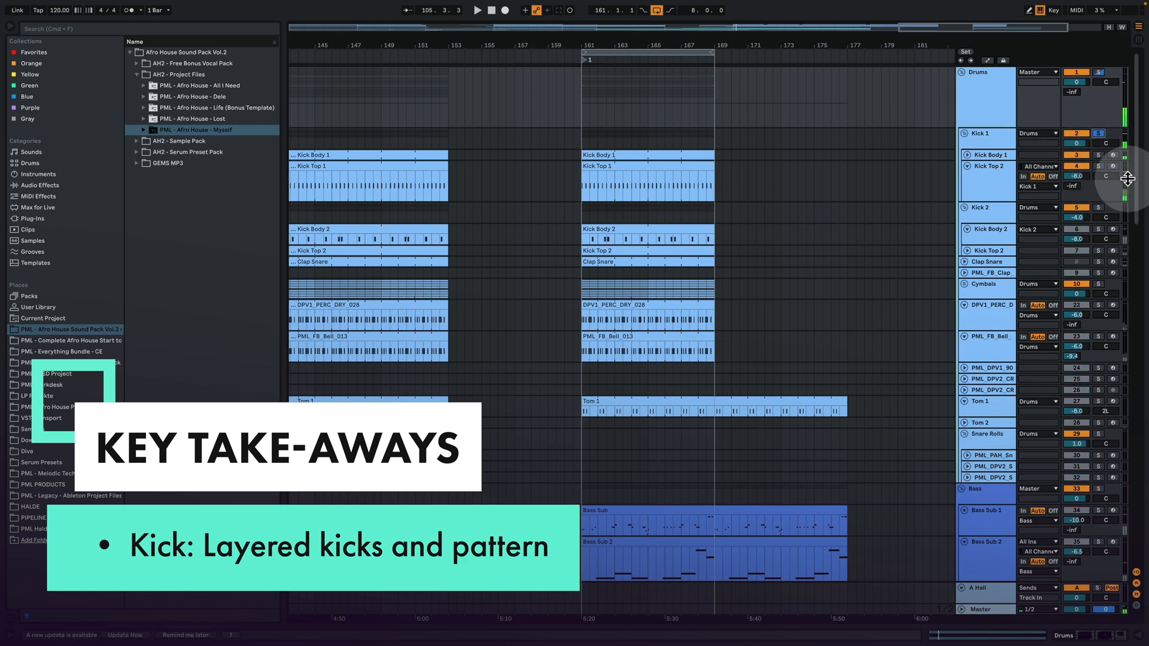
{"action": "left_click", "coordinate": [589, 145]}
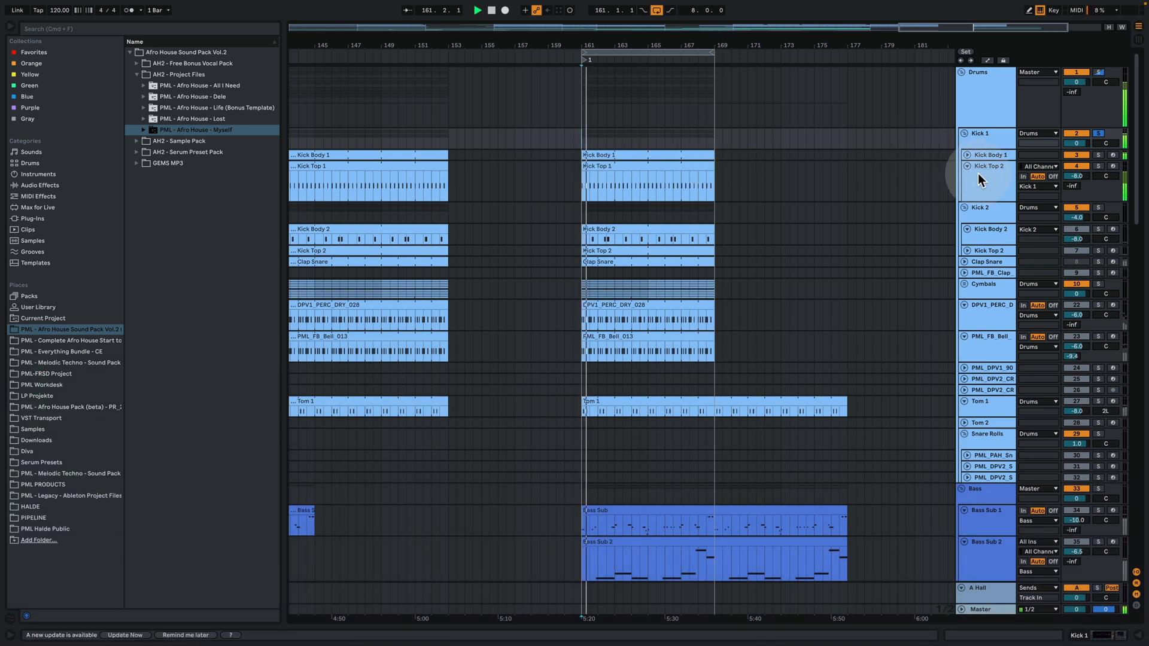
Add the Kick 2 group to the solo and play both kick layers from bar 161
{"action": "left_click", "coordinate": [1098, 207]}
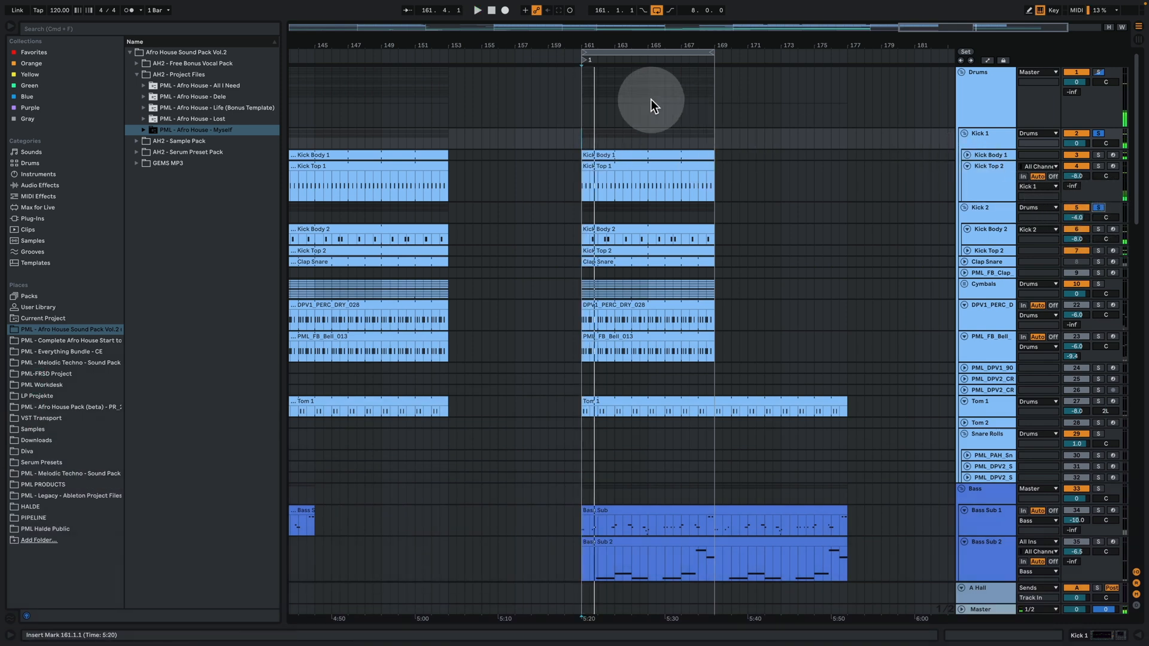
{"action": "left_click_drag", "start_coordinate": [596, 37], "coordinate": [600, 45]}
{"action": "key", "text": "space"}
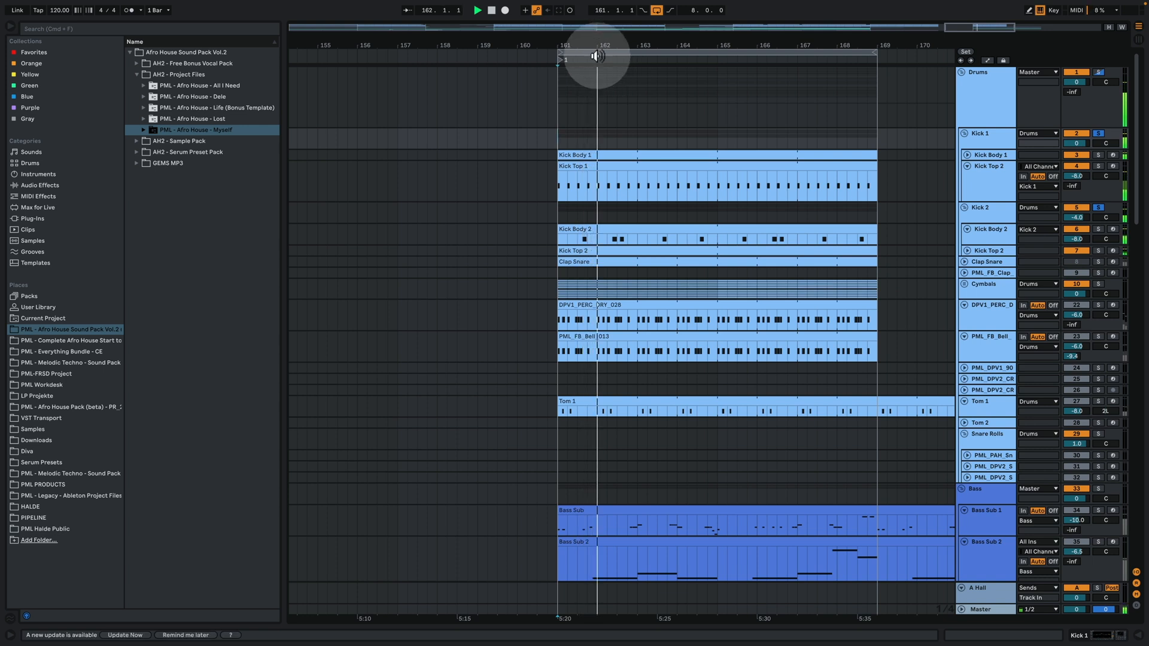
{"action": "left_click_drag", "start_coordinate": [596, 42], "coordinate": [480, 39]}
{"action": "key", "text": "space"}
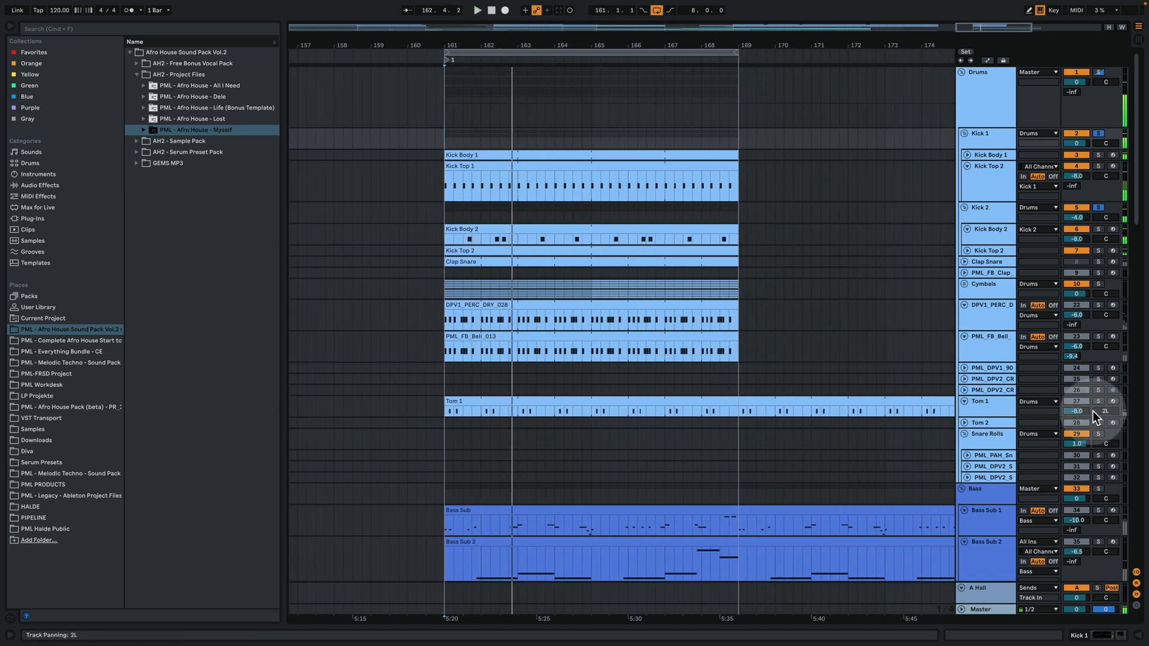
Add the Tom 1 track to the soloed kicks and play the groove from bar 161
{"action": "left_click", "coordinate": [450, 410]}
{"action": "key", "text": "space"}
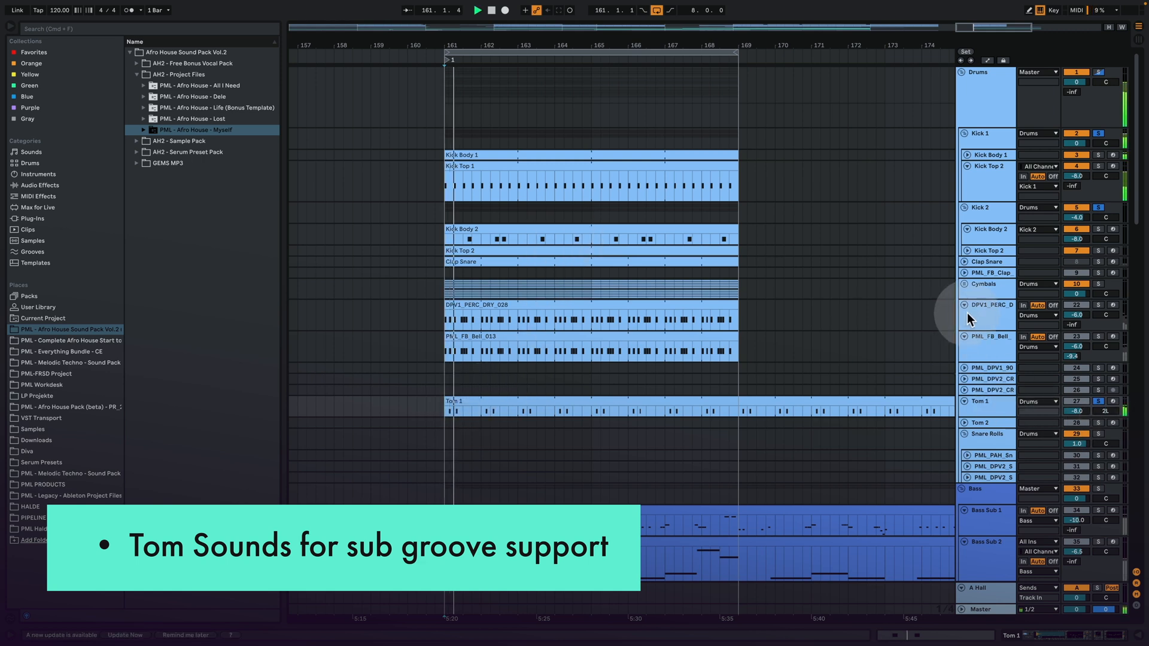
{"action": "left_click_drag", "start_coordinate": [461, 39], "coordinate": [488, 149]}
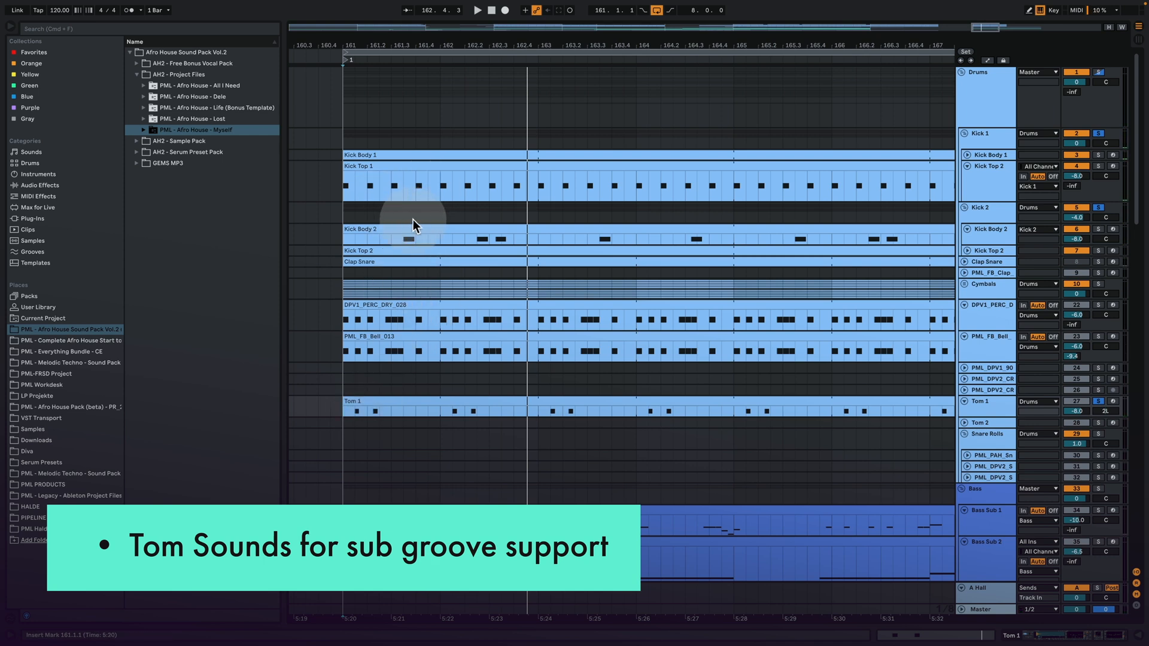
{"action": "key", "text": "space"}
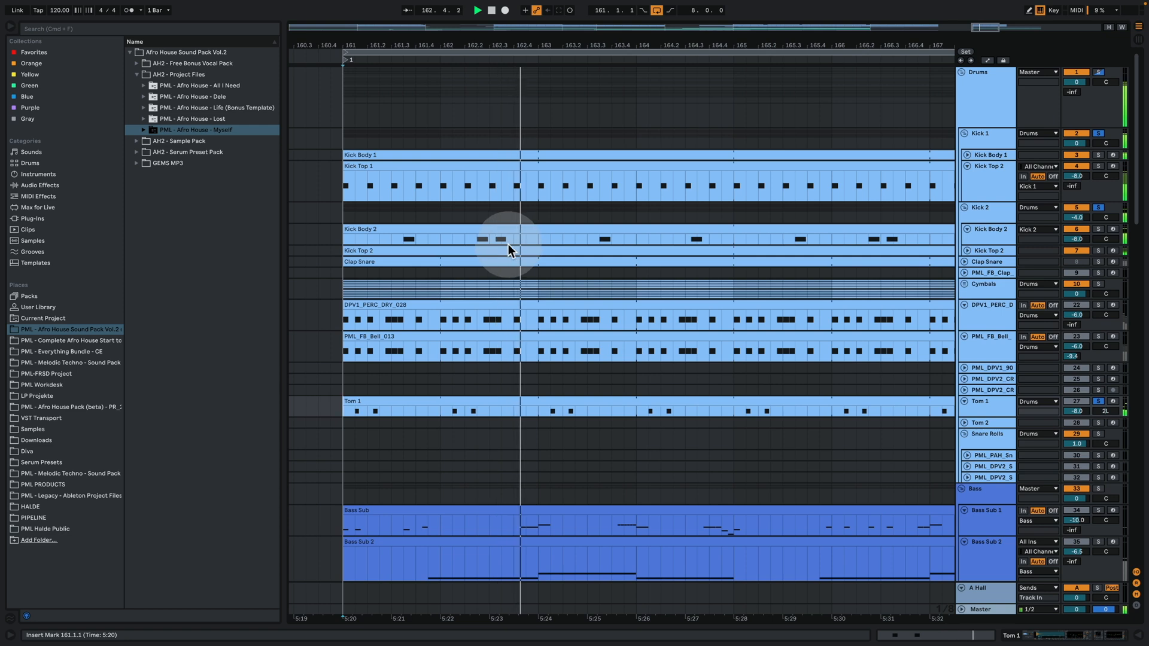
{"action": "key", "text": "space"}
Solo the Bass group with the kicks and tom, playing Bass Sub 1 alone and with the other bass layers
{"action": "scroll", "coordinate": [508, 292], "scroll_direction": "down", "scroll_amount": 2}
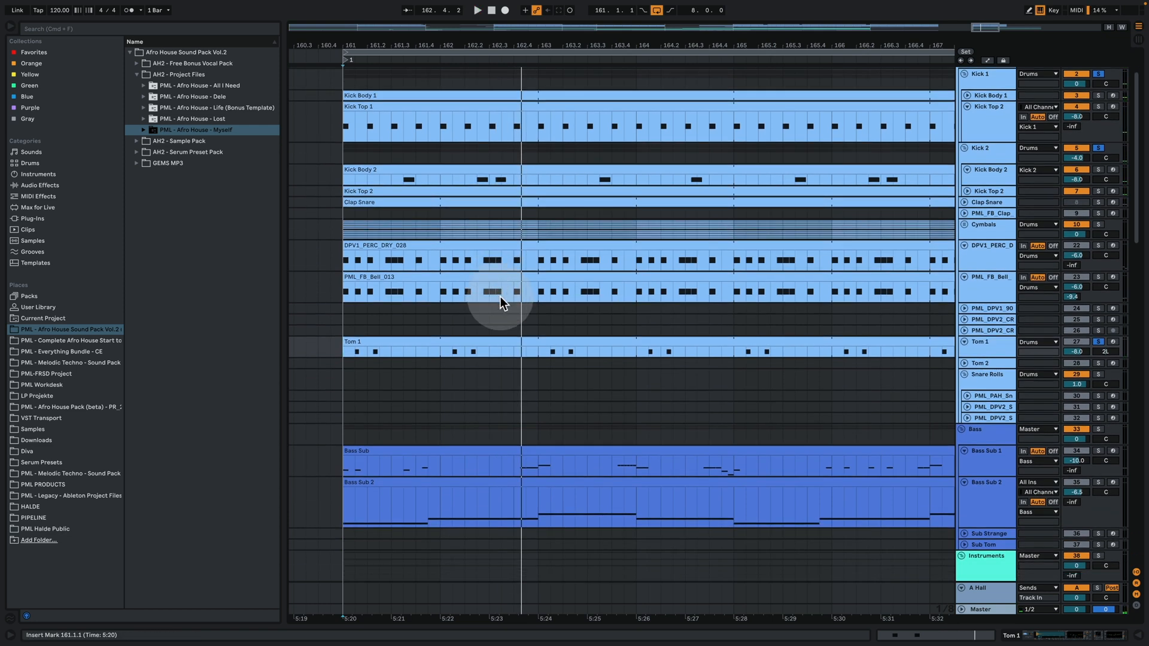
{"action": "left_click", "coordinate": [1098, 430]}
{"action": "left_click", "coordinate": [1099, 450]}
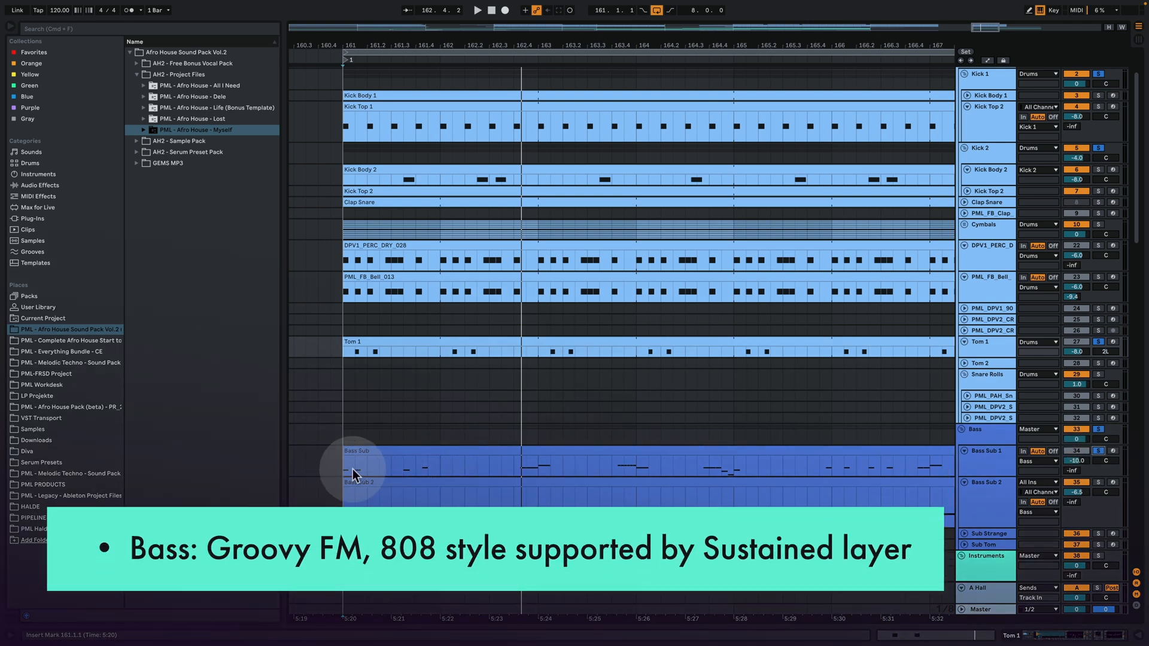
{"action": "key", "text": "space"}
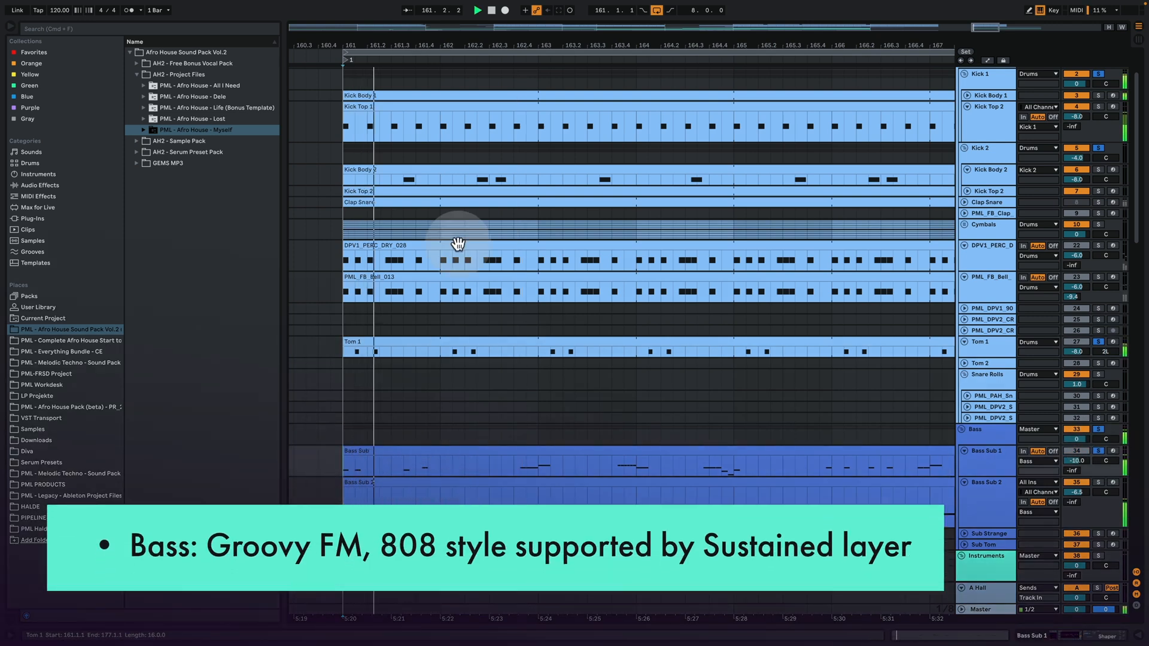
{"action": "left_click", "coordinate": [1098, 451]}
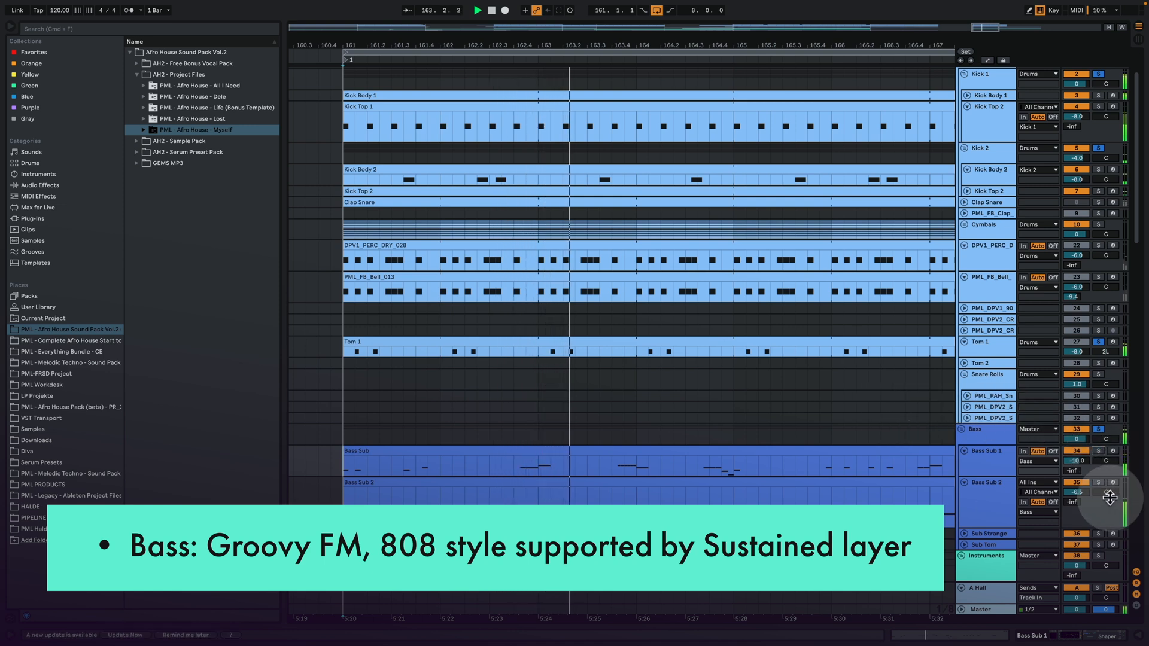
{"action": "left_click", "coordinate": [1084, 483]}
{"action": "left_click_drag", "start_coordinate": [589, 45], "coordinate": [479, 44]}
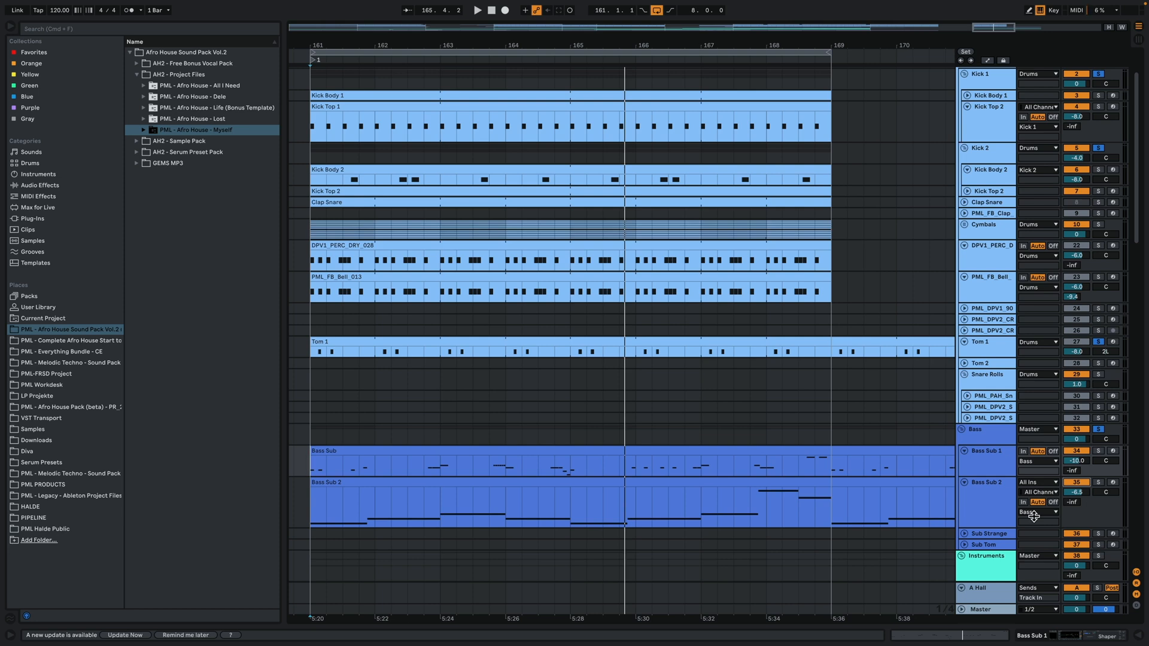
Play the soloed kicks, tom and both bass layers together from the loop start at bar 161
{"action": "left_click", "coordinate": [684, 462]}
{"action": "left_click", "coordinate": [310, 499]}
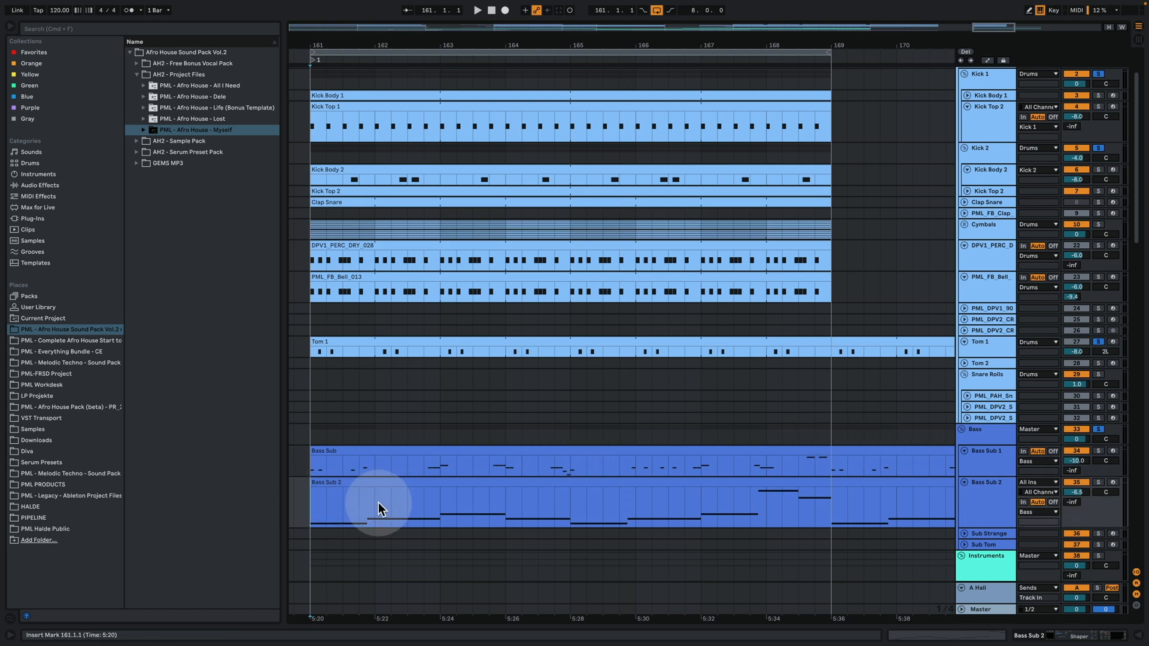
{"action": "left_click", "coordinate": [516, 303]}
{"action": "left_click", "coordinate": [472, 241]}
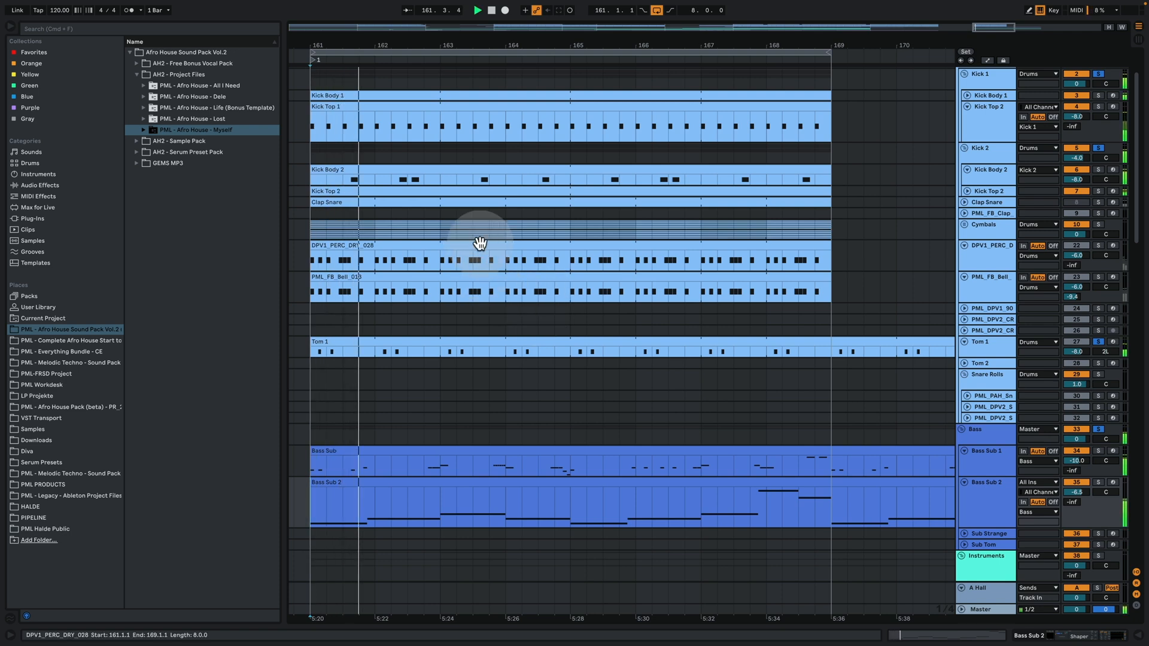
{"action": "left_click", "coordinate": [491, 191]}
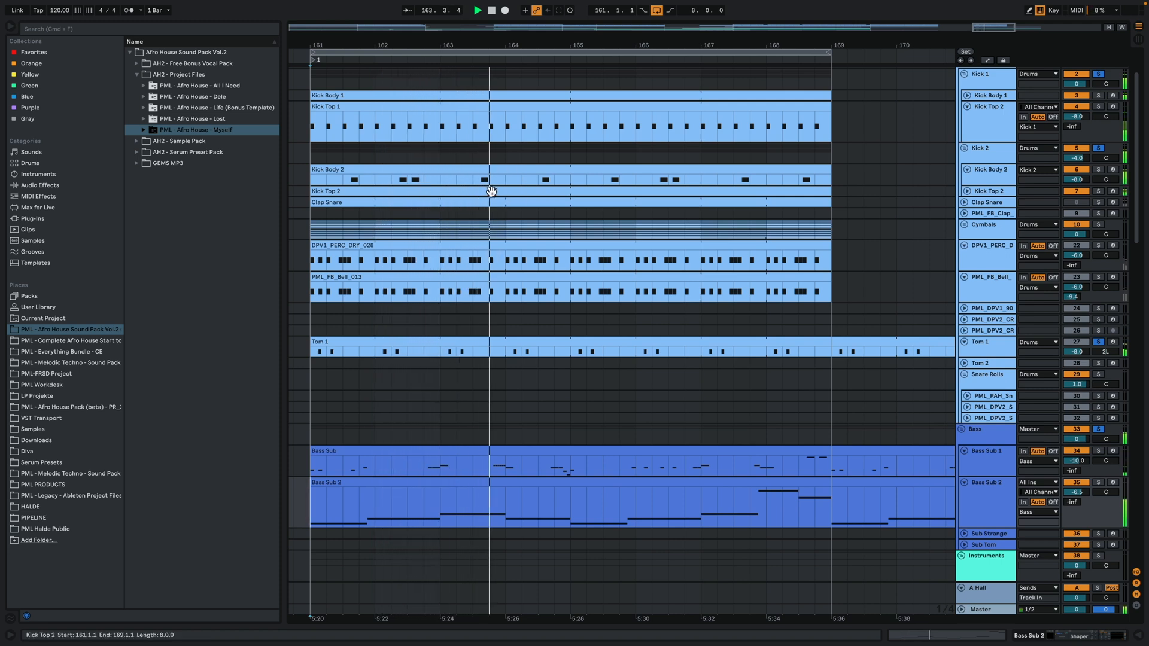
{"action": "left_click", "coordinate": [540, 211]}
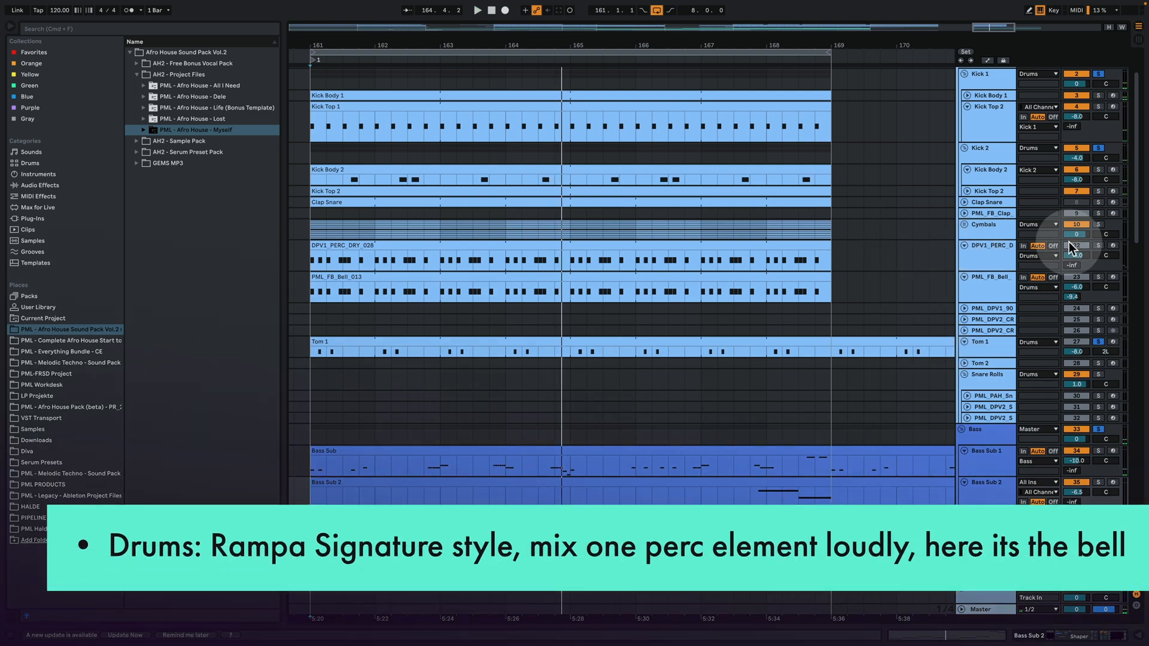
Add the DPV1_PERC_DRY and PML_FB_Bell tracks to the solo and play the groove from bar 161
{"action": "left_click", "coordinate": [1099, 278]}
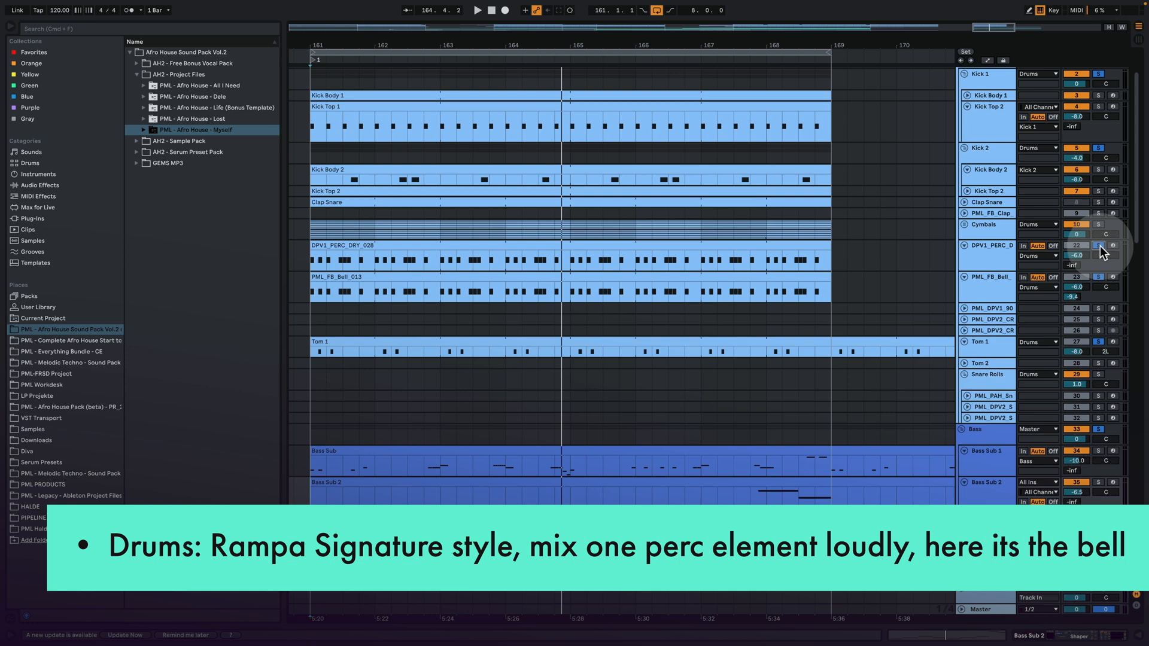
{"action": "key", "text": "space"}
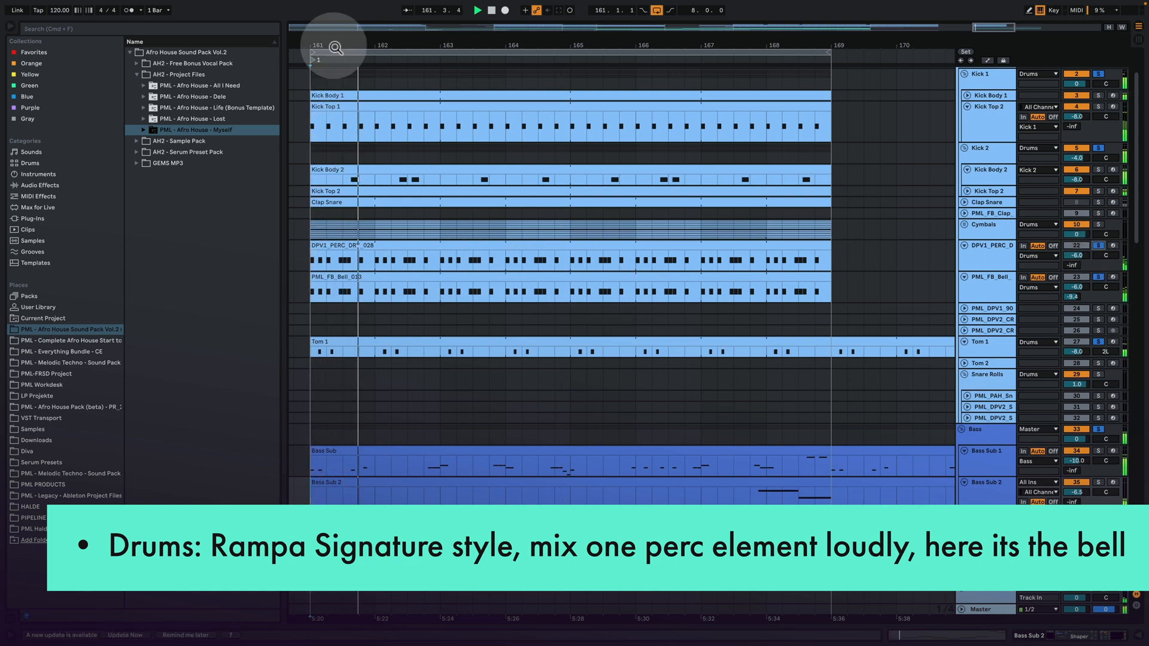
{"action": "left_click_drag", "start_coordinate": [336, 47], "coordinate": [366, 53]}
{"action": "left_click", "coordinate": [993, 258]}
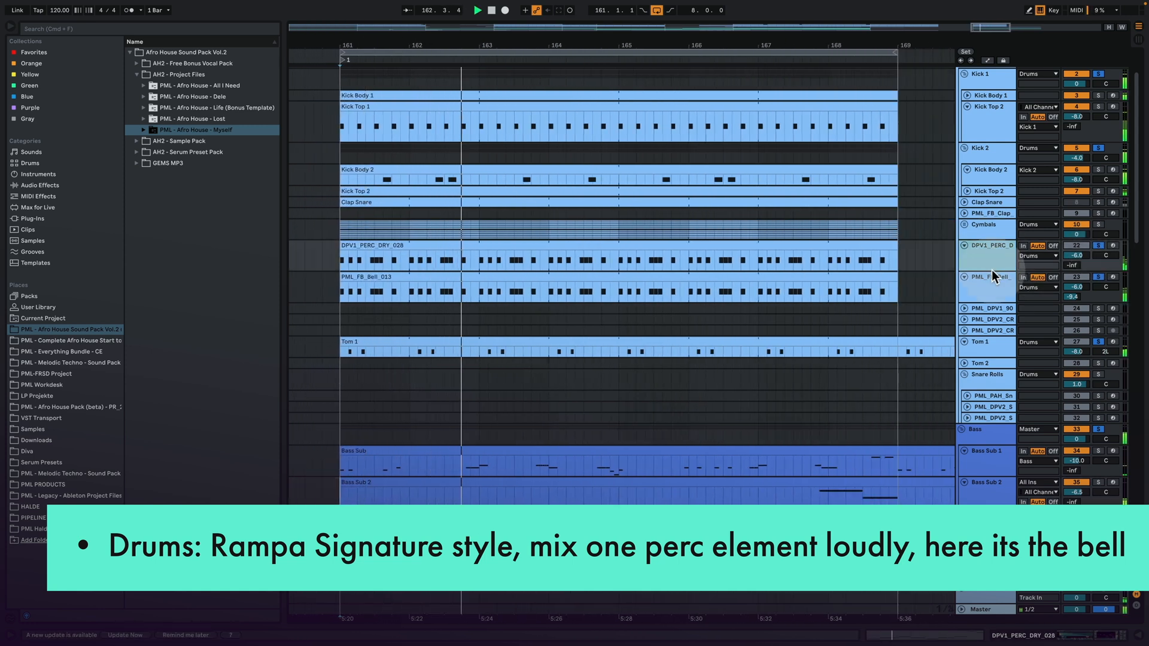
{"action": "left_click", "coordinate": [993, 277]}
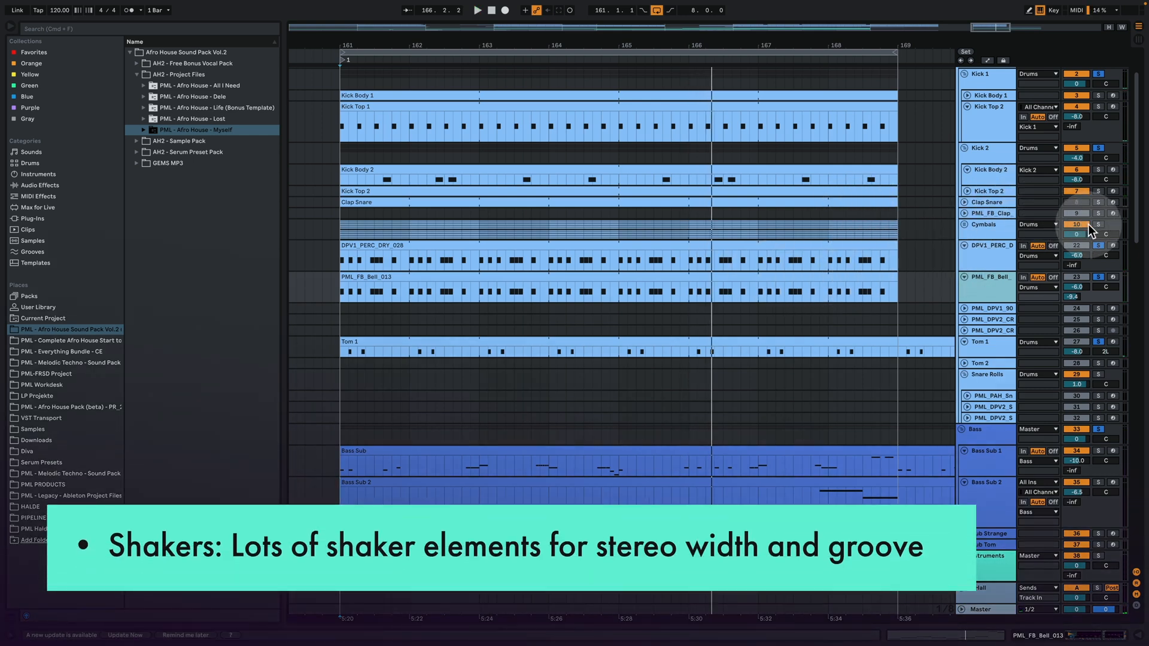
Add the Clap Snare track and the Cymbals group to the solo and listen to the groove from bar 161
{"action": "key", "text": "space"}
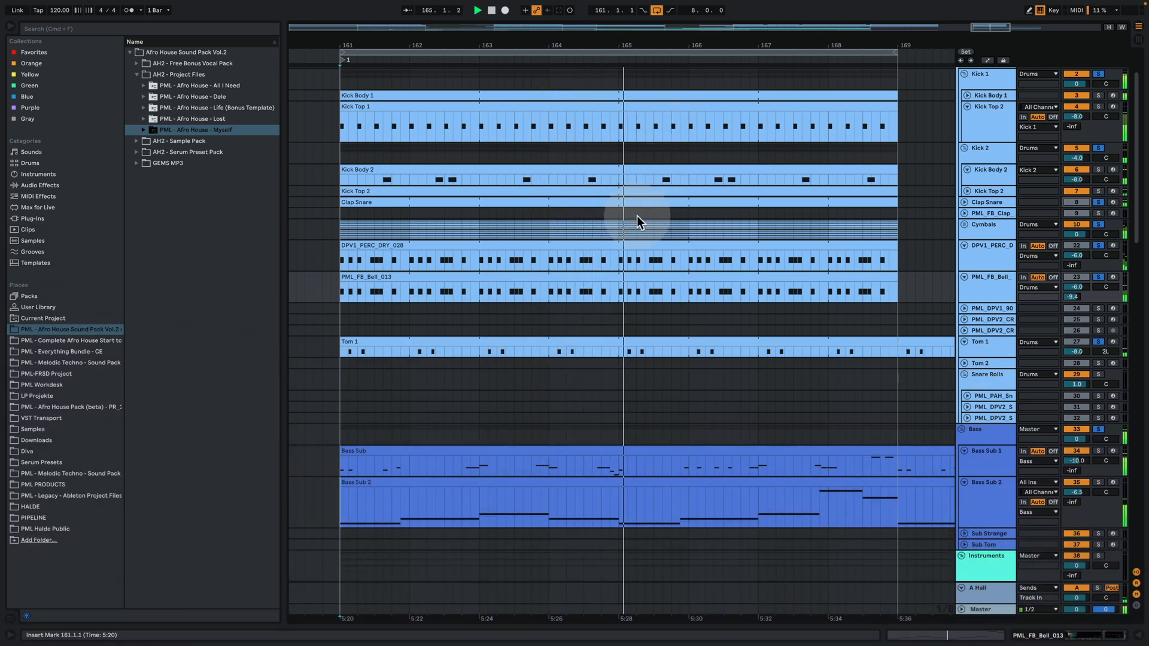
{"action": "mouse_move", "coordinate": [485, 45]}
{"action": "left_mouse_down"}
{"action": "mouse_move", "coordinate": [472, 28]}
{"action": "mouse_move", "coordinate": [471, 45]}
{"action": "left_mouse_up"}
{"action": "scroll", "coordinate": [619, 309], "scroll_direction": "down", "scroll_amount": 5}
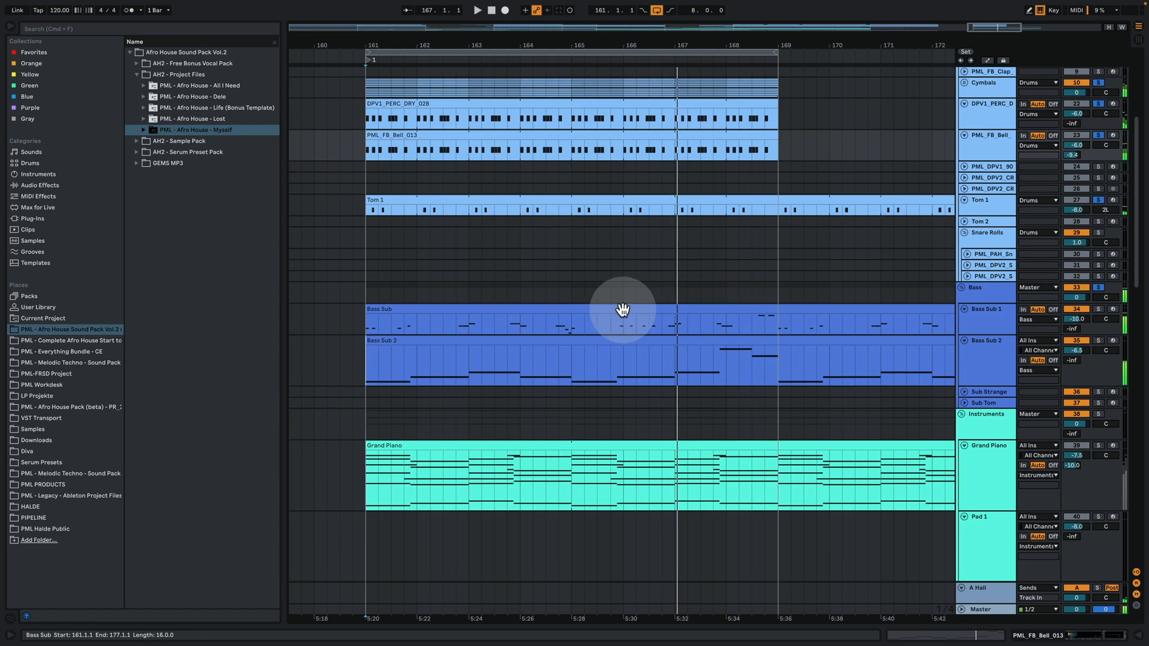
{"action": "key", "text": "space"}
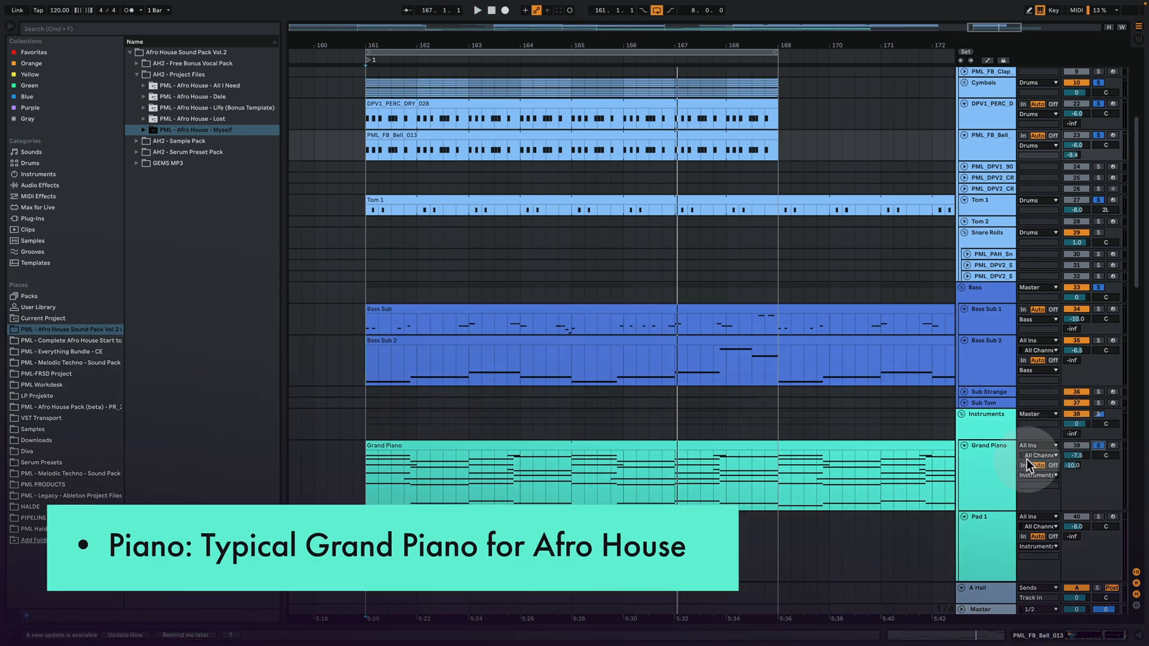
Play the loop with the Grand Piano soloed too, and highlight its short passage from 163.4.1 to 164.2.1
{"action": "key", "text": "space"}
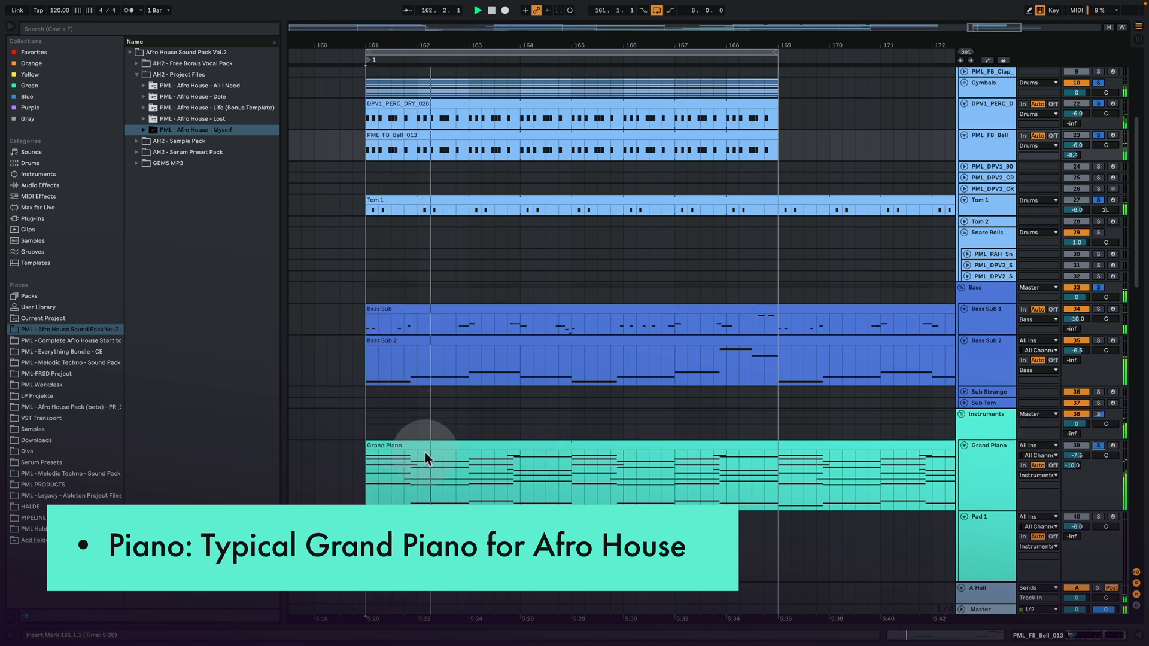
{"action": "left_click_drag", "start_coordinate": [511, 470], "coordinate": [536, 472]}
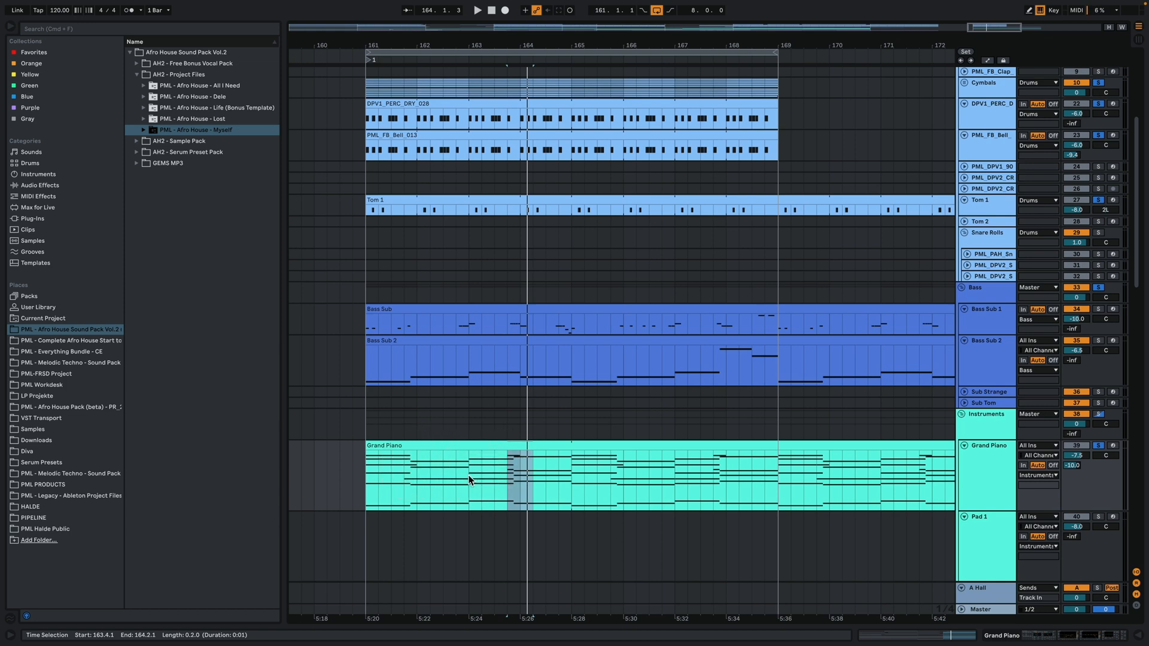
{"action": "key", "text": "space"}
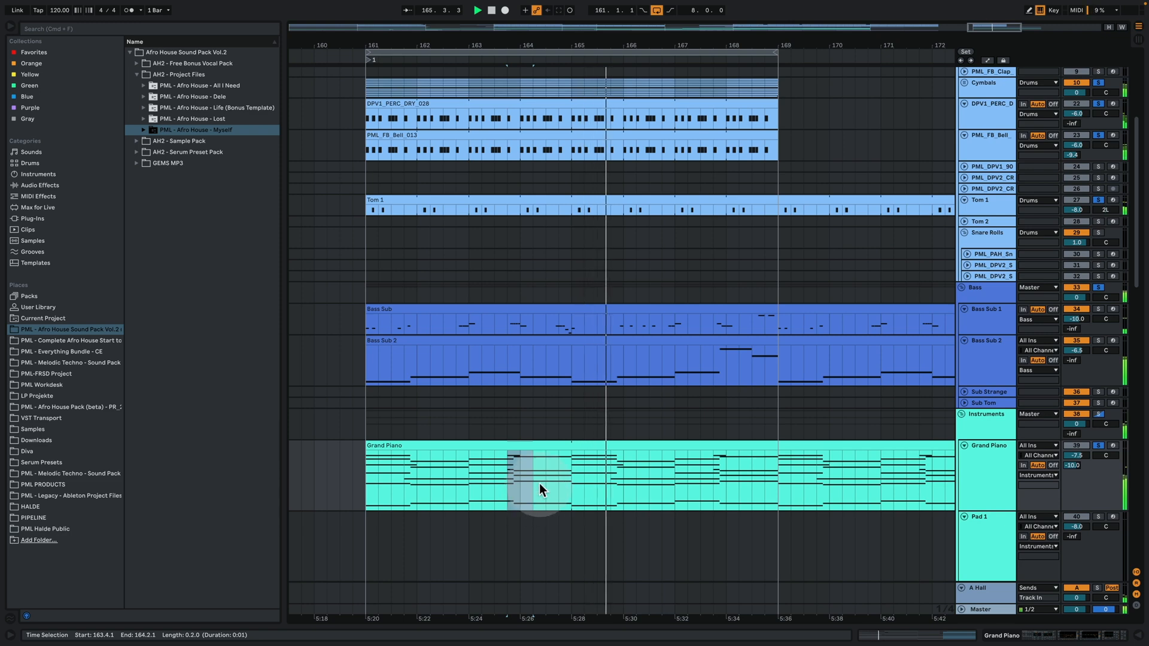
Add the Key 1 track to the solo, open its clip's notes and play the pluck pattern from bar 161
{"action": "scroll", "coordinate": [567, 430], "scroll_direction": "down", "scroll_amount": 3}
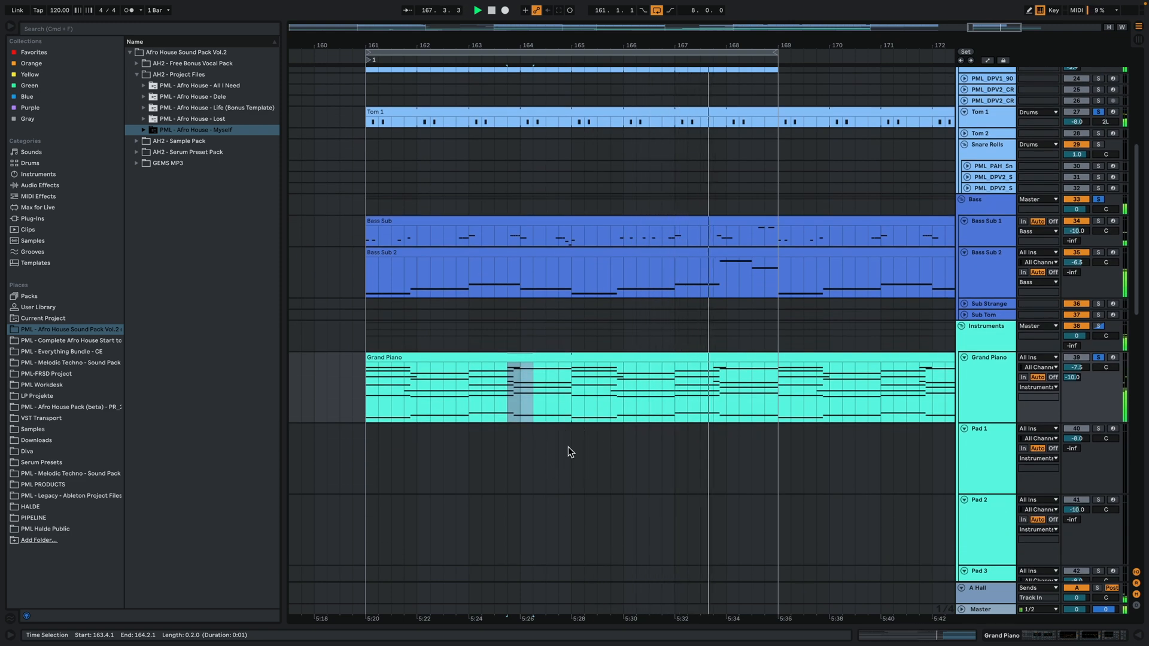
{"action": "scroll", "coordinate": [569, 449], "scroll_direction": "down", "scroll_amount": 7}
{"action": "scroll", "coordinate": [562, 446], "scroll_direction": "down", "scroll_amount": 2}
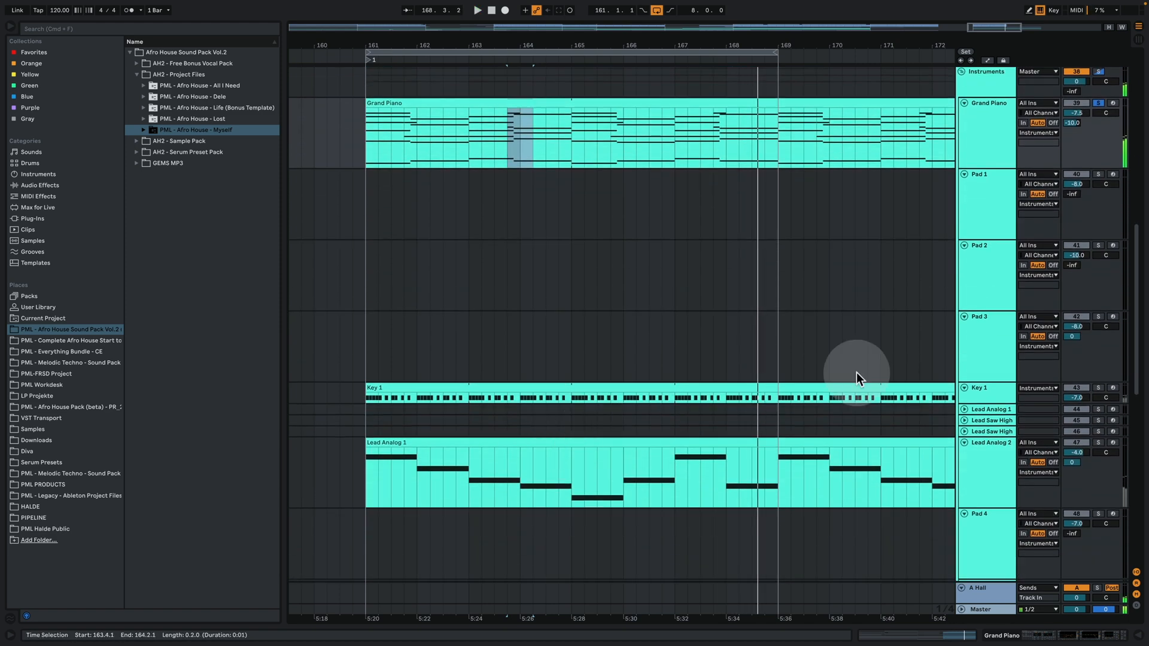
{"action": "left_click", "coordinate": [1098, 388]}
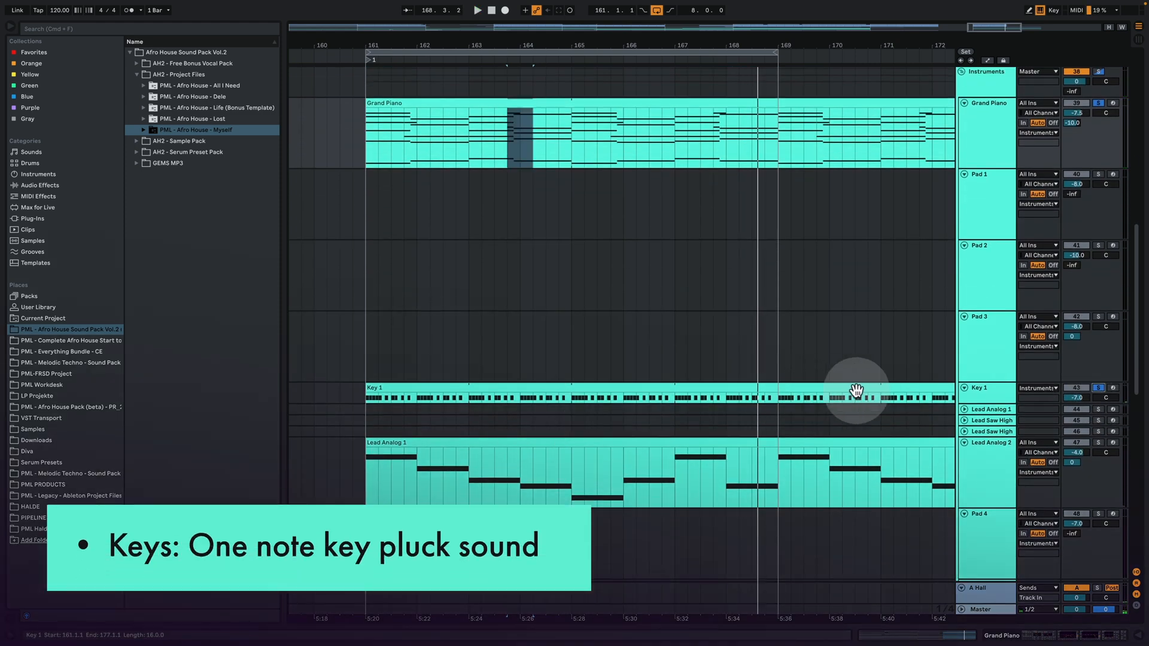
{"action": "left_click", "coordinate": [696, 384]}
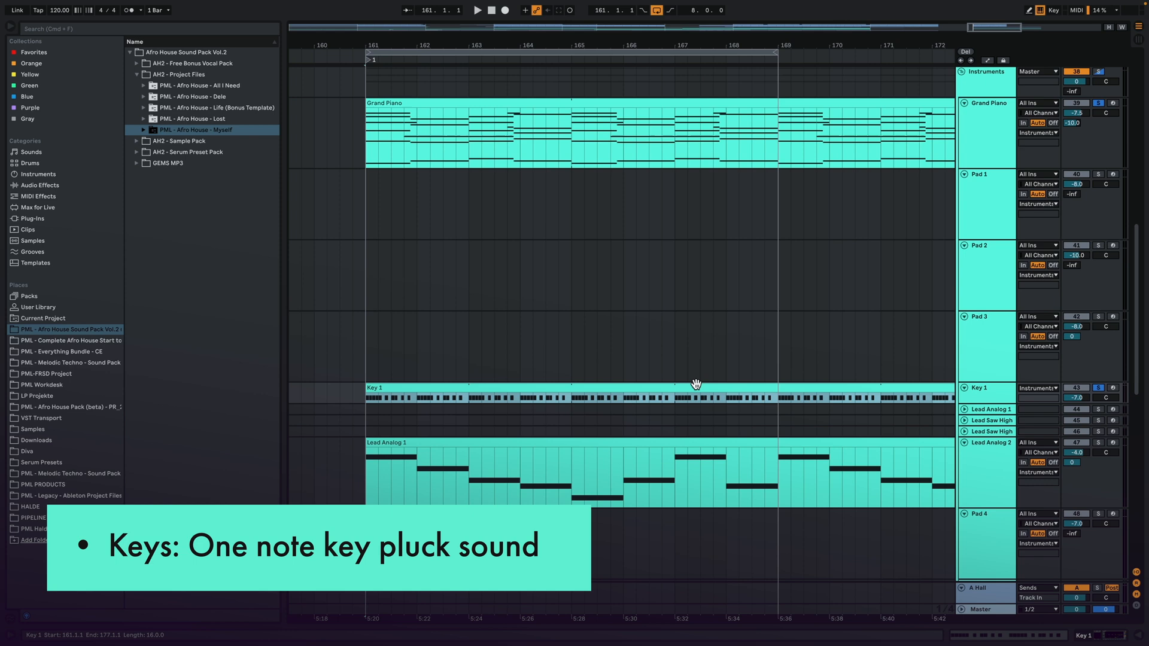
{"action": "double_click", "coordinate": [696, 385]}
{"action": "key", "text": "space"}
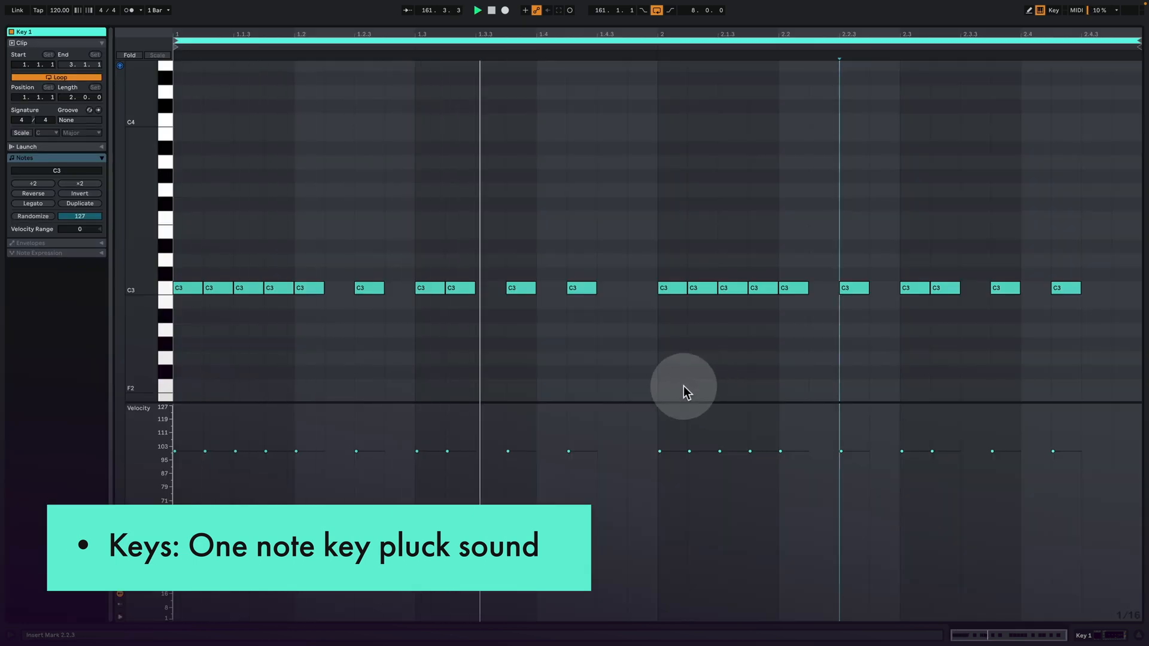
Raise the Key 1 track's volume to 6.0 during playback and undo the change
{"action": "left_click", "coordinate": [1100, 639]}
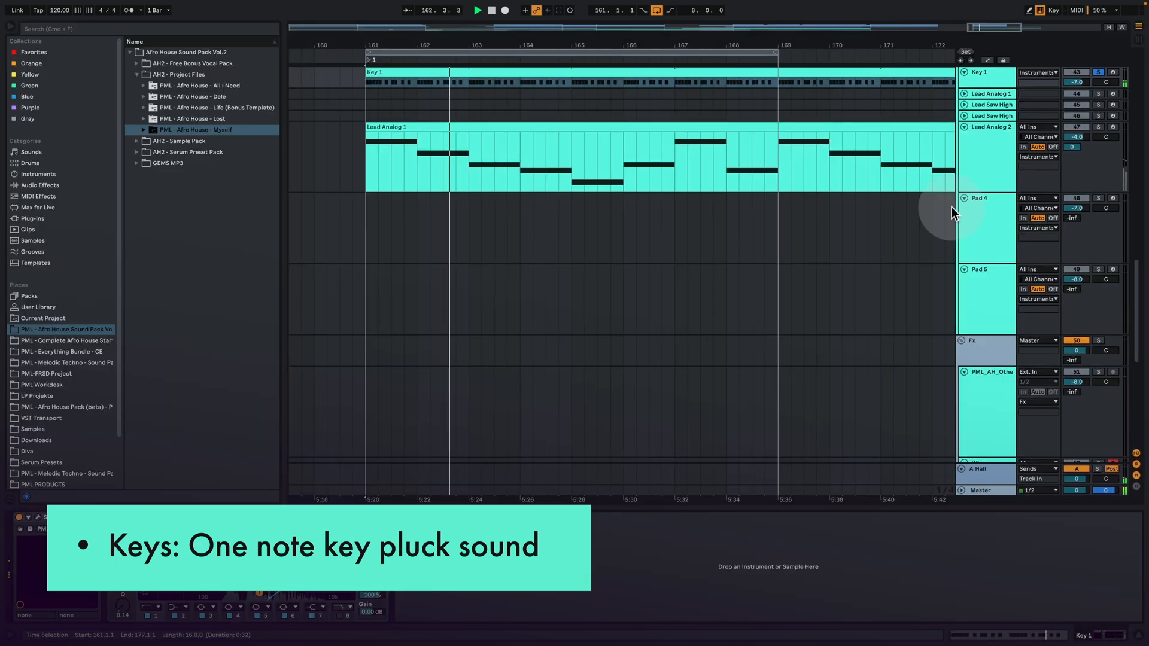
{"action": "scroll", "coordinate": [955, 215], "scroll_direction": "up", "scroll_amount": 4}
{"action": "left_click_drag", "start_coordinate": [1081, 193], "coordinate": [1080, 165]}
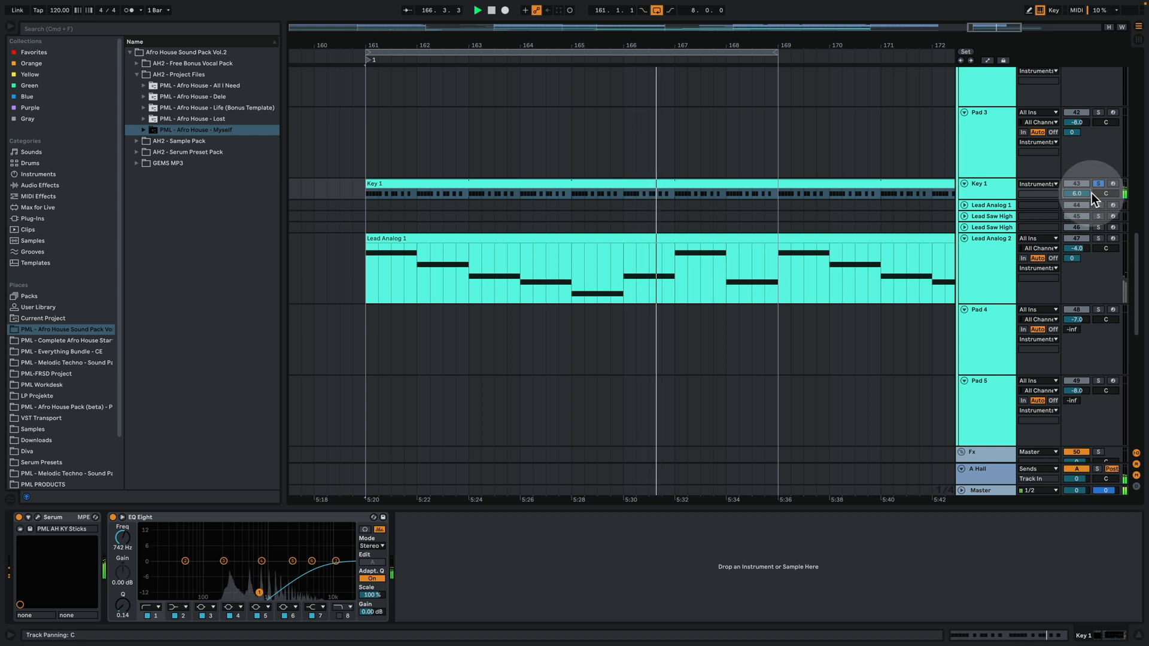
{"action": "key", "text": "super+z"}
{"action": "scroll", "coordinate": [759, 398], "scroll_direction": "up", "scroll_amount": 1}
{"action": "scroll", "coordinate": [760, 395], "scroll_direction": "up", "scroll_amount": 1}
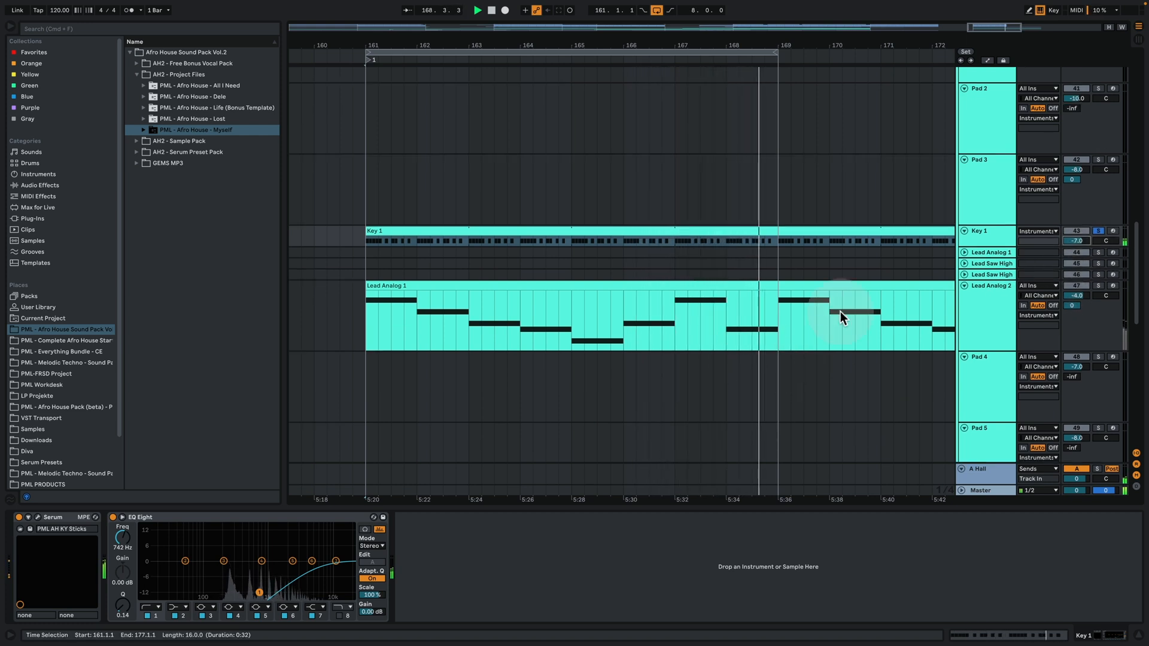
{"action": "left_click", "coordinate": [1138, 635]}
Play the arrangement from the Drop at bar 105 and clear the solos so the pads and leads are heard
{"action": "scroll", "coordinate": [760, 292], "scroll_direction": "up", "scroll_amount": 2}
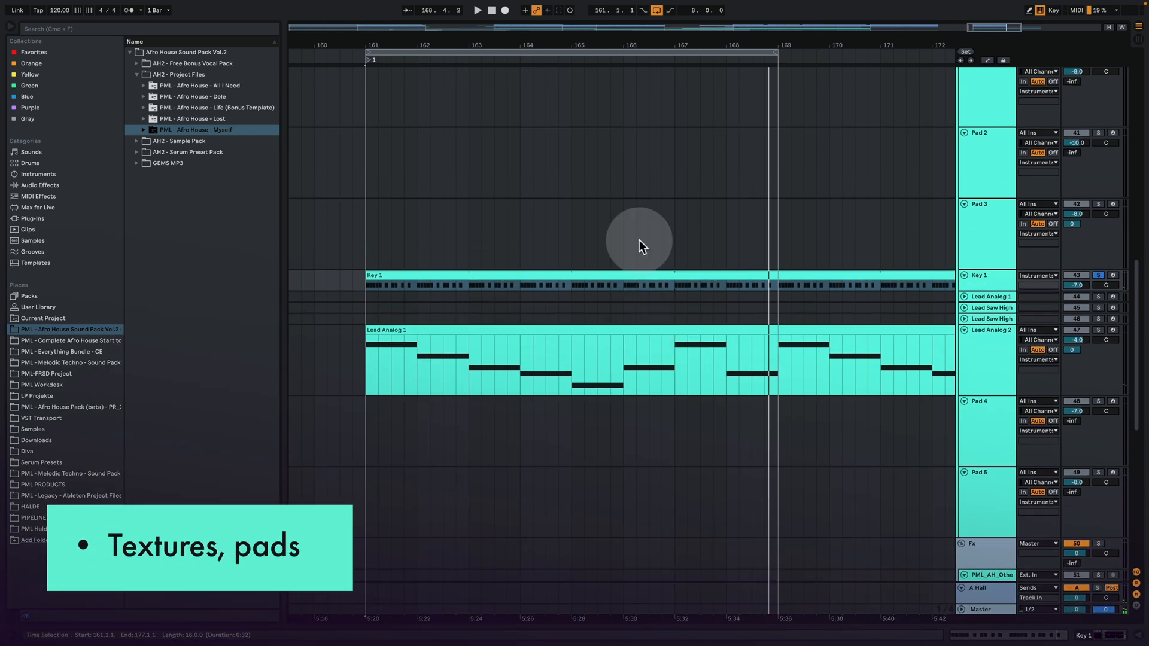
{"action": "left_click_drag", "start_coordinate": [592, 45], "coordinate": [830, 3]}
{"action": "scroll", "coordinate": [680, 384], "scroll_direction": "up", "scroll_amount": 6}
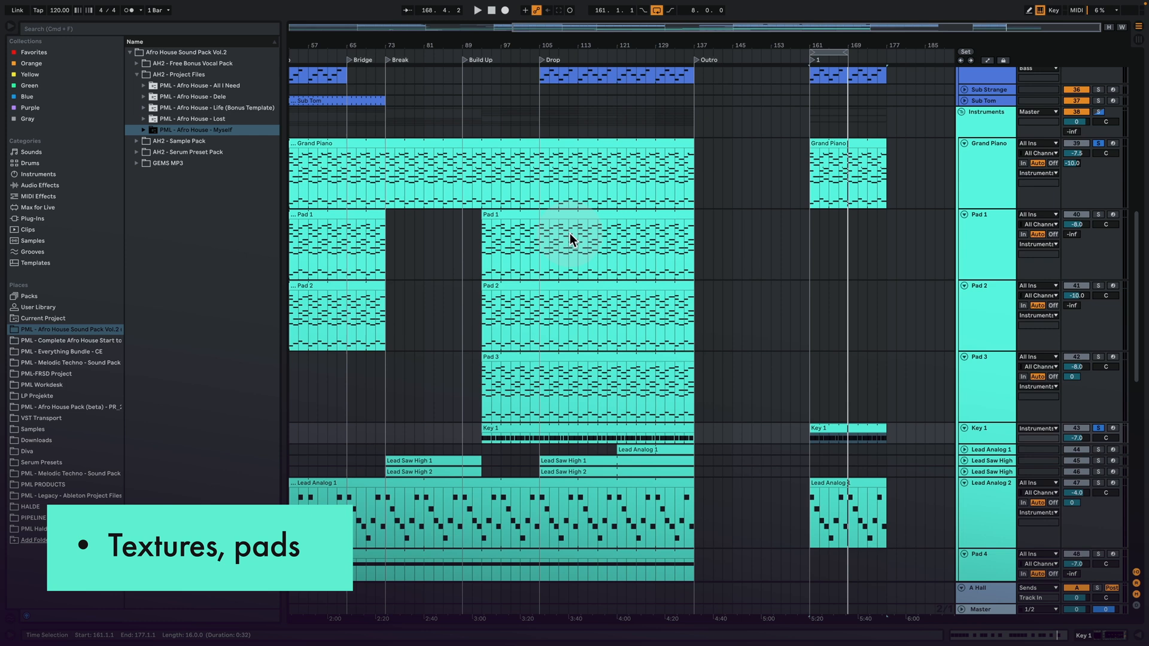
{"action": "left_click", "coordinate": [538, 267]}
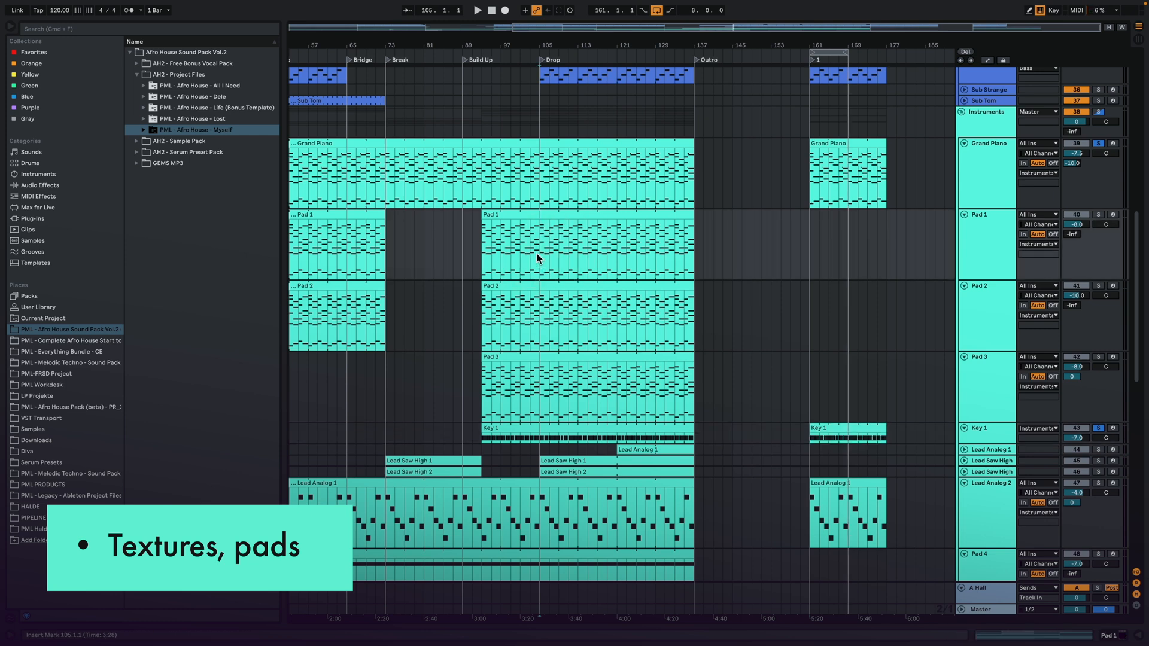
{"action": "key", "text": "space"}
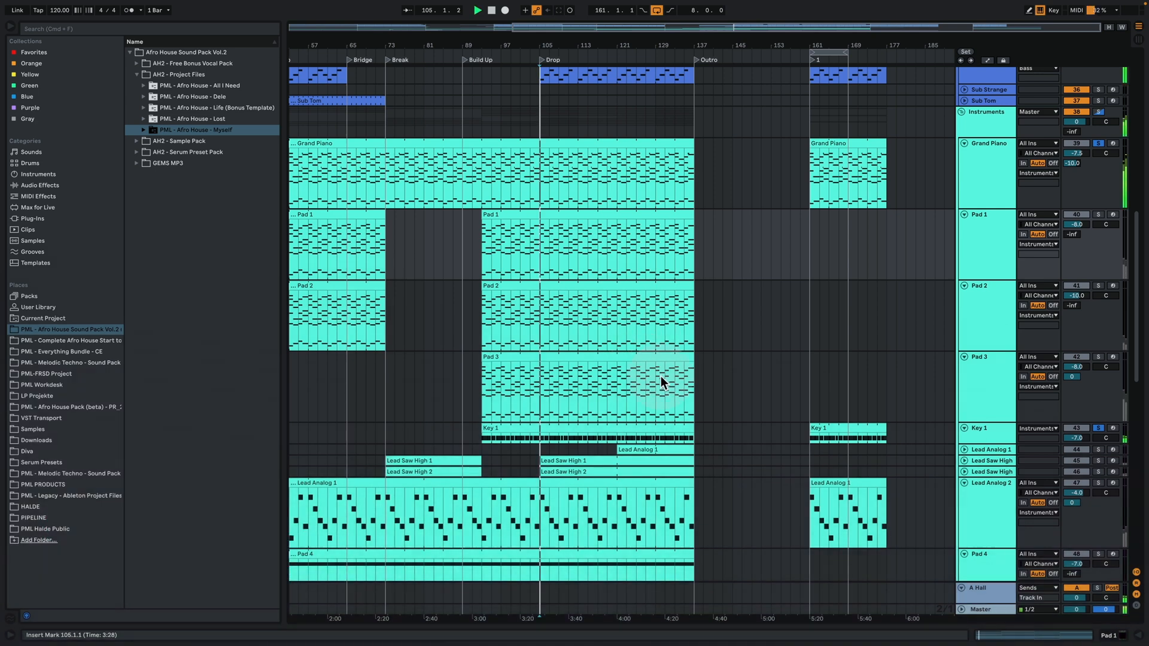
{"action": "left_click", "coordinate": [1098, 429]}
{"action": "left_click_drag", "start_coordinate": [558, 29], "coordinate": [558, 40]}
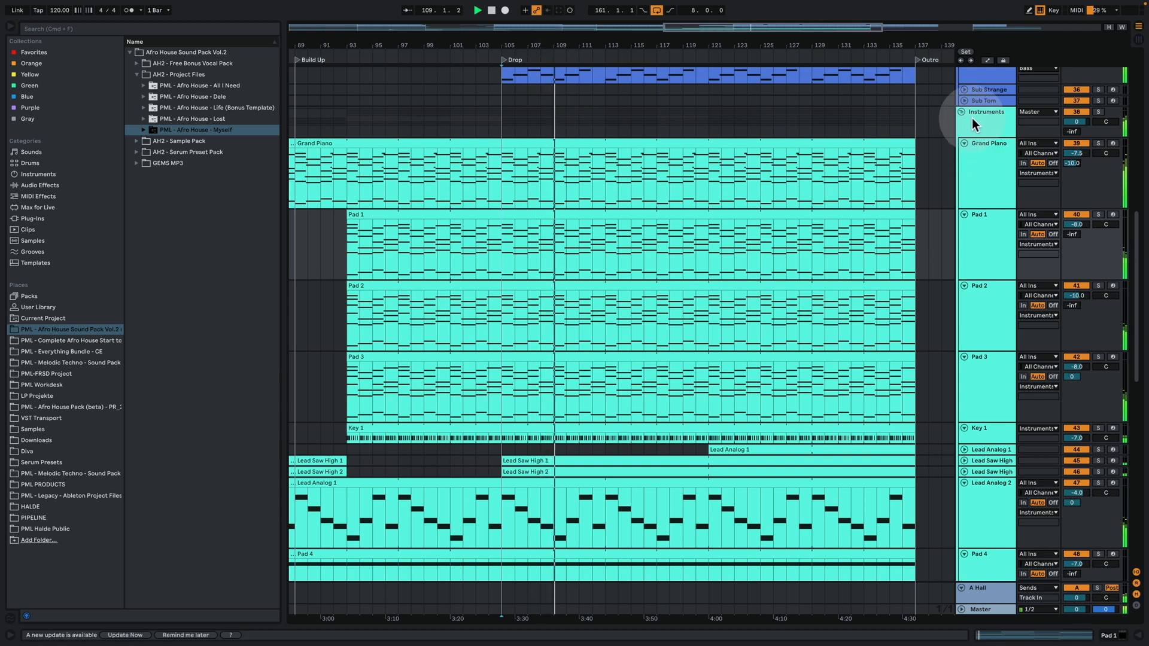
Reduce the track height of Pad 1, Pad 2 and Pad 3 together
{"action": "left_click", "coordinate": [986, 233]}
{"action": "left_click", "coordinate": [994, 377], "text": "shift"}
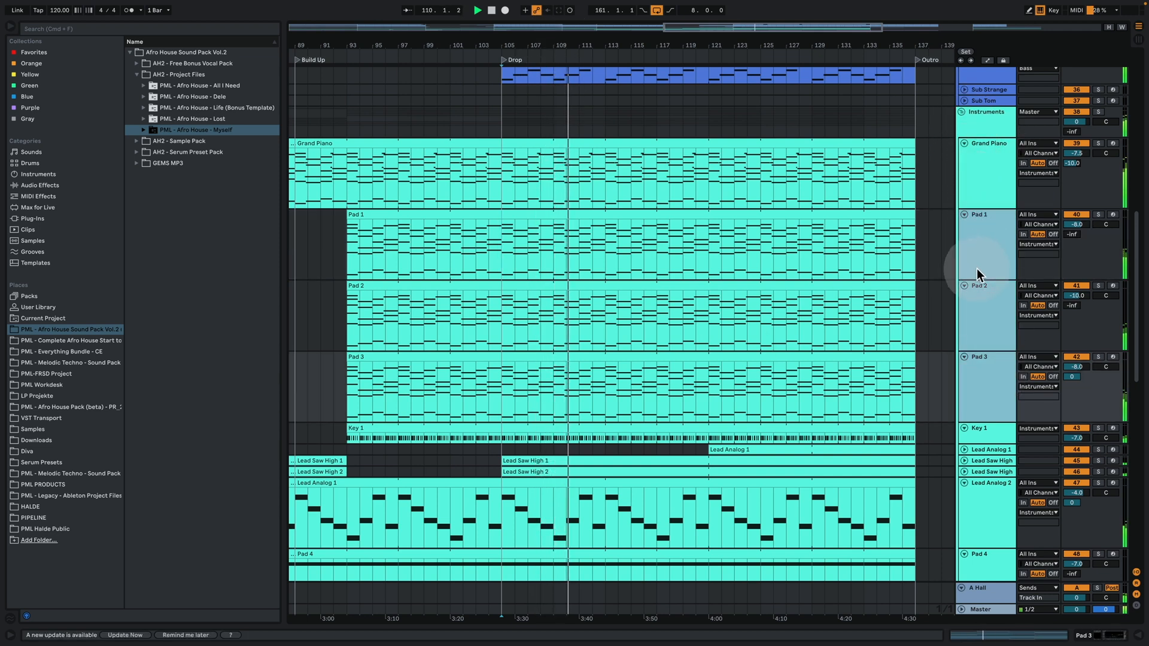
{"action": "left_click_drag", "start_coordinate": [985, 280], "coordinate": [997, 231]}
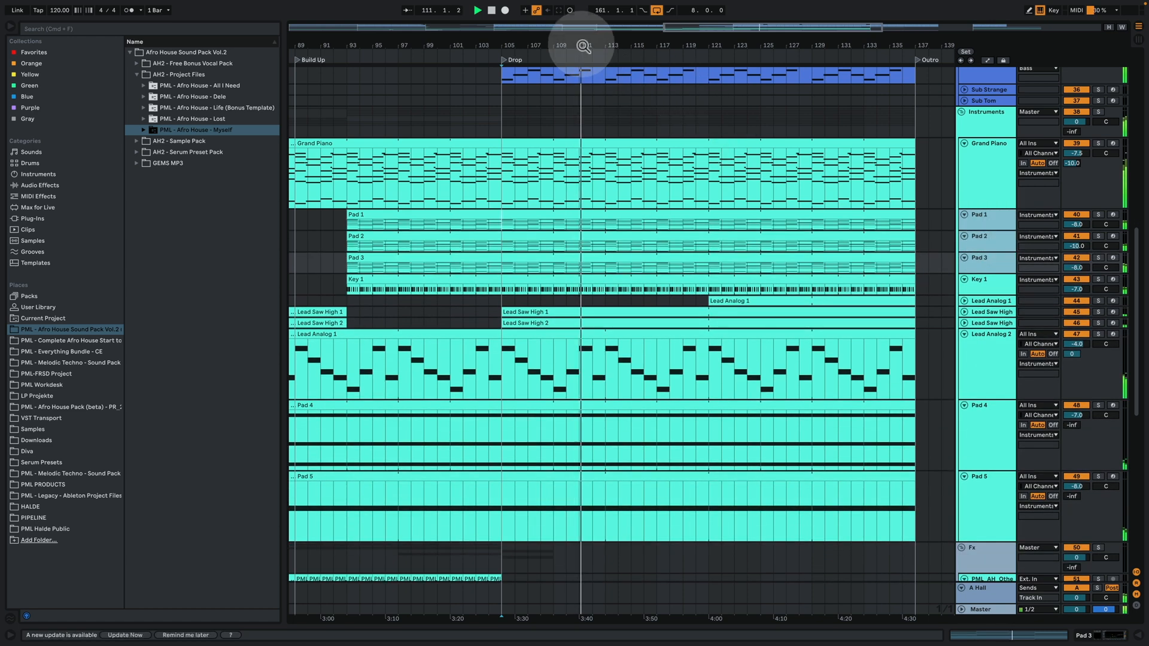
Solo the Fx group and play the Whoop sound in the Build Up section from bar 94
{"action": "left_click_drag", "start_coordinate": [583, 46], "coordinate": [586, 24]}
{"action": "scroll", "coordinate": [635, 217], "scroll_direction": "down", "scroll_amount": 2}
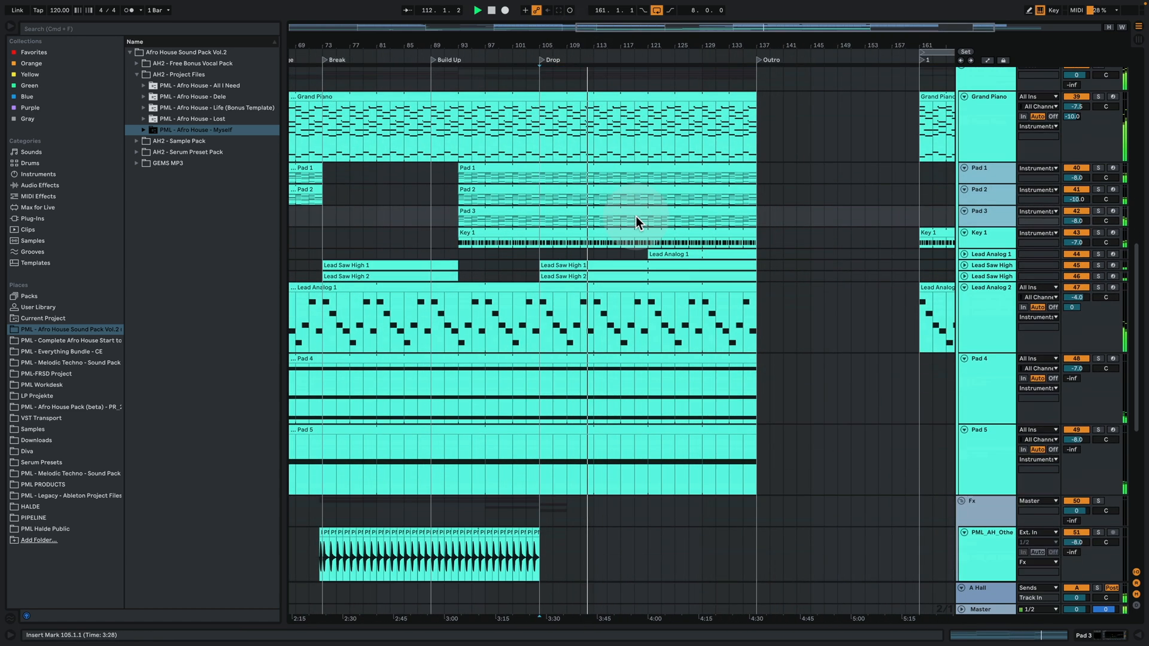
{"action": "scroll", "coordinate": [635, 216], "scroll_direction": "down", "scroll_amount": 1}
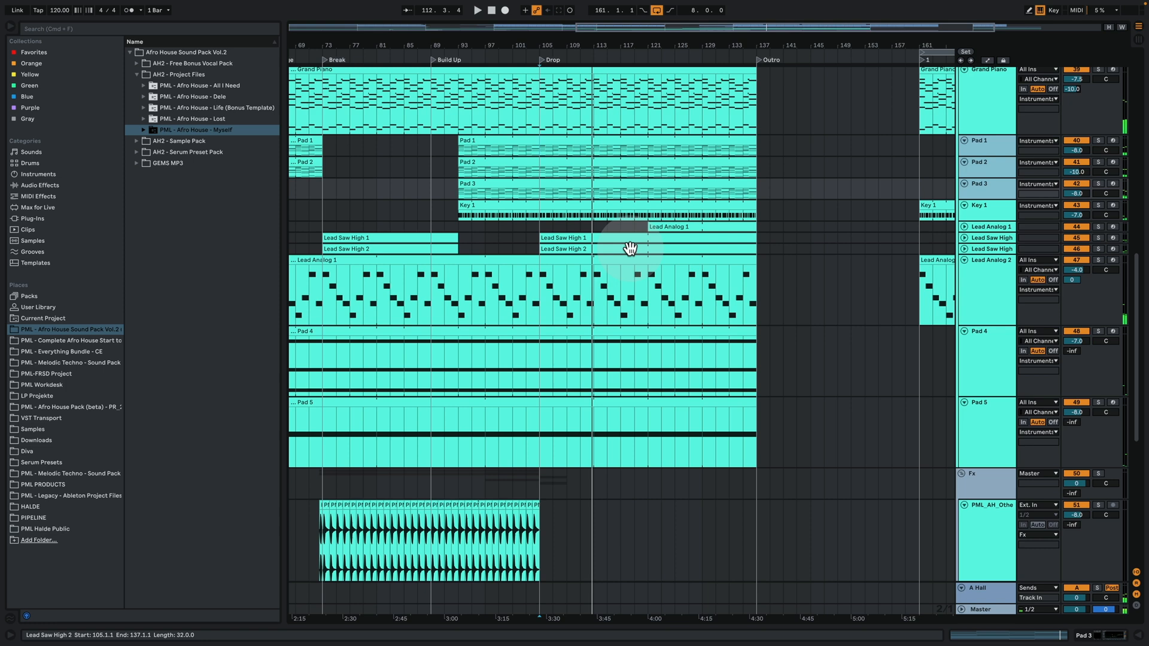
{"action": "scroll", "coordinate": [793, 383], "scroll_direction": "down", "scroll_amount": 3}
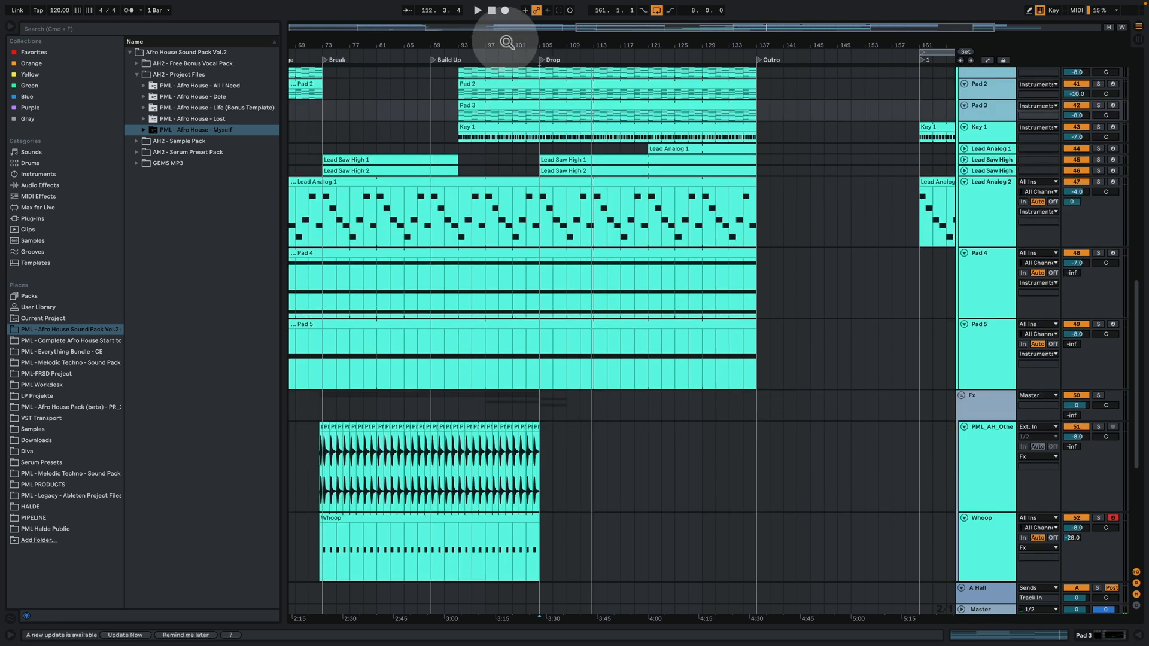
{"action": "left_click_drag", "start_coordinate": [505, 37], "coordinate": [565, 390]}
{"action": "left_click", "coordinate": [517, 401]}
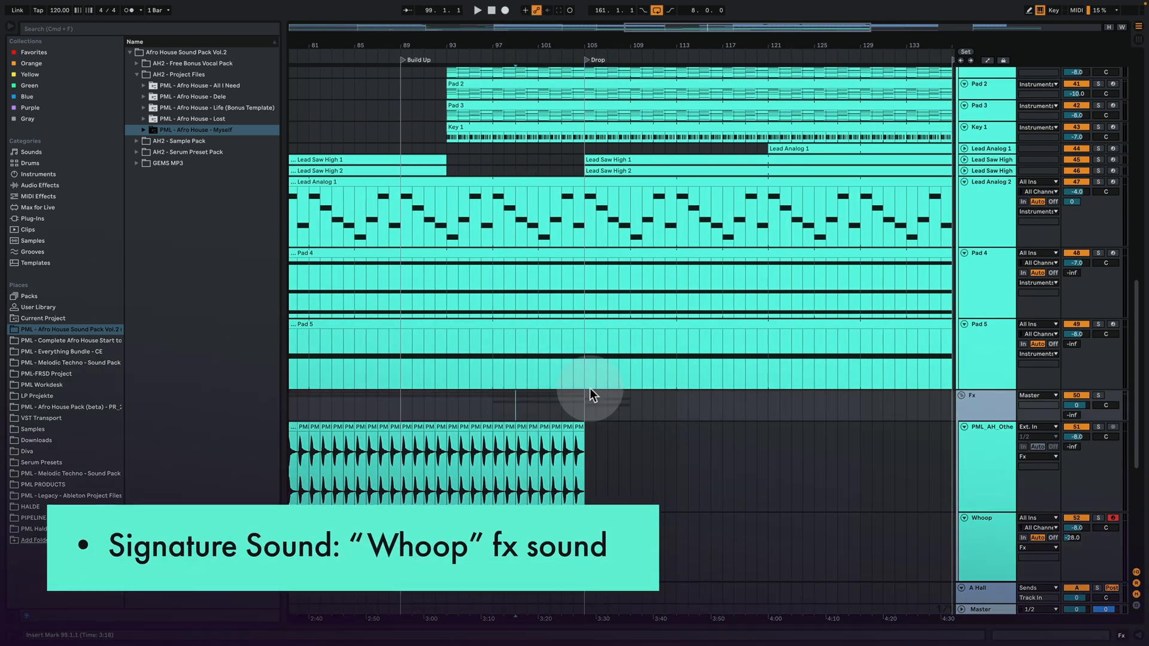
{"action": "scroll", "coordinate": [688, 388], "scroll_direction": "down", "scroll_amount": 4}
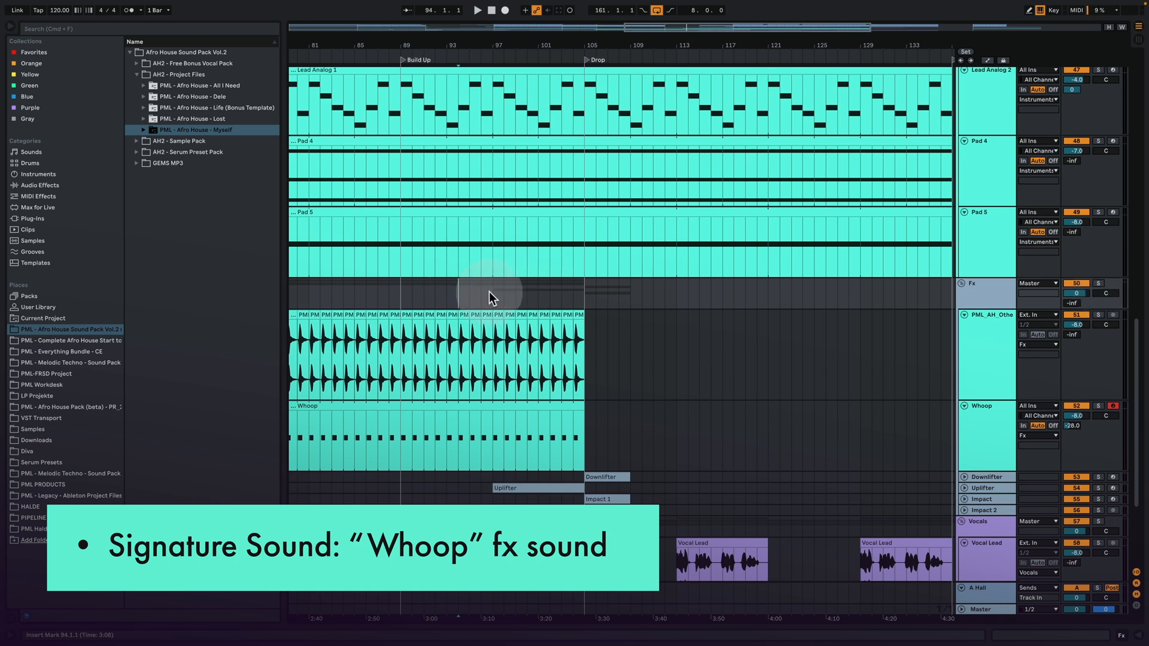
{"action": "left_click", "coordinate": [1100, 284]}
{"action": "key", "text": "space"}
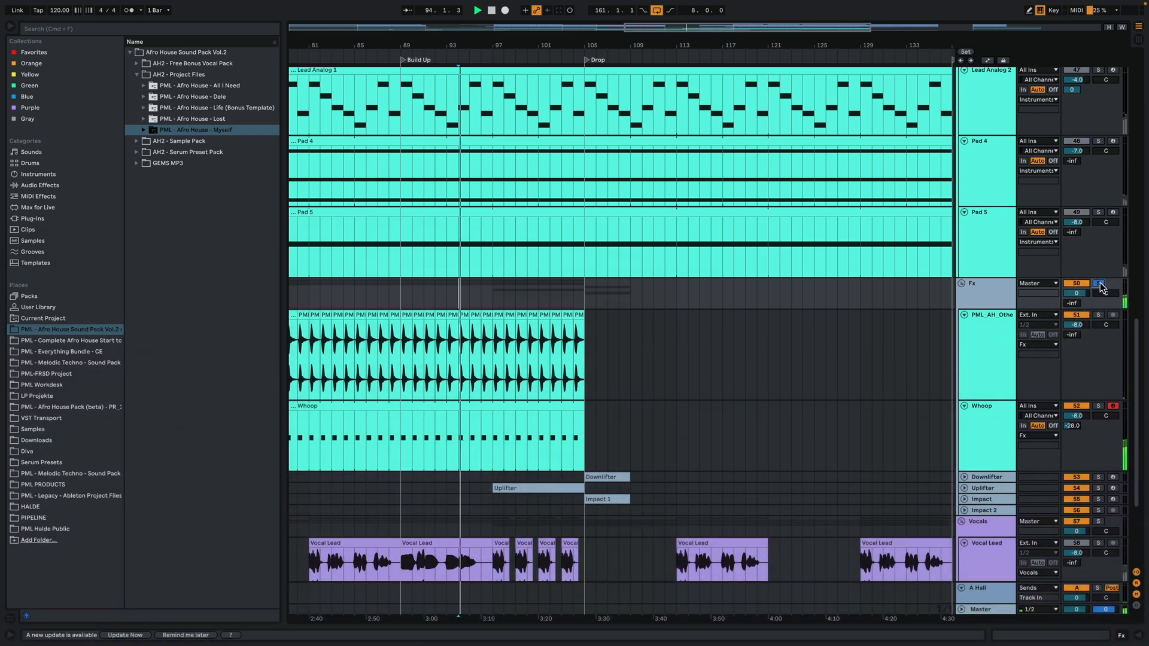
Clear the Fx group's solo and fold the PML_AH_Othe and Whoop tracks
{"action": "left_click", "coordinate": [1100, 284]}
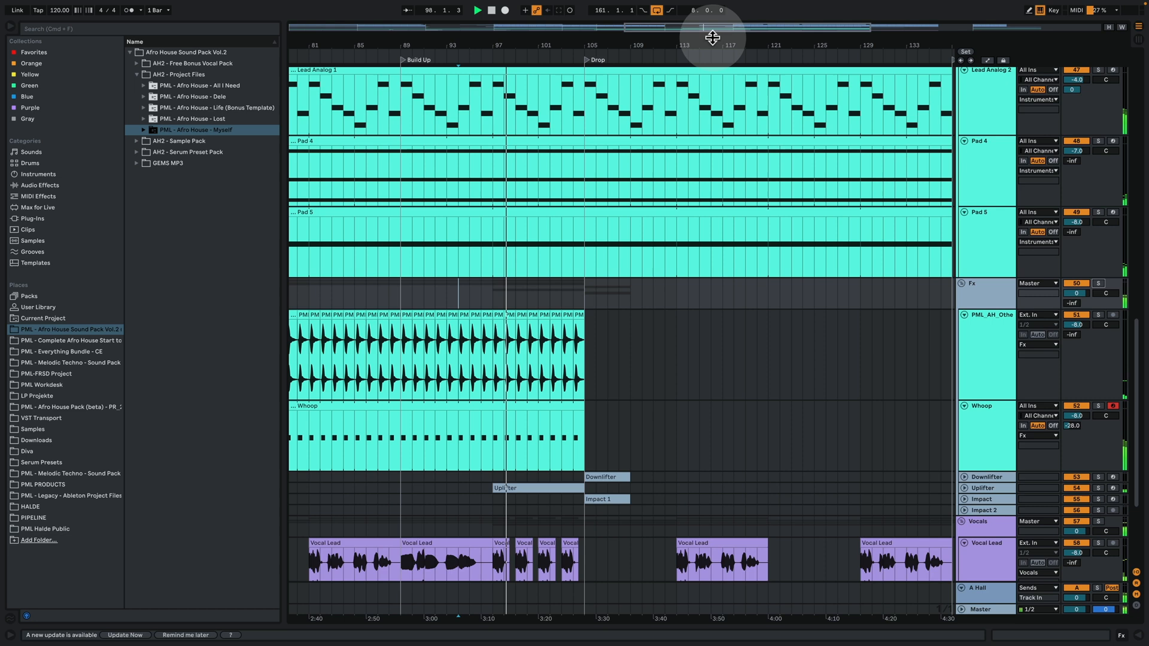
{"action": "left_click_drag", "start_coordinate": [638, 45], "coordinate": [652, 12]}
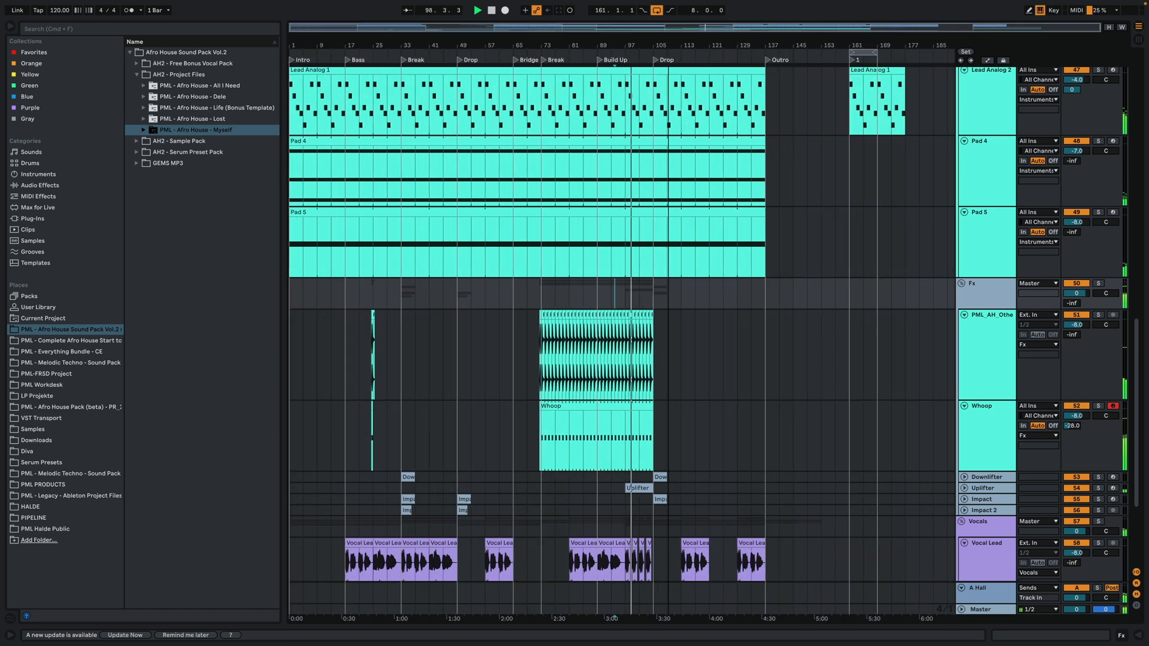
{"action": "left_click", "coordinate": [964, 315]}
{"action": "left_click", "coordinate": [964, 325]}
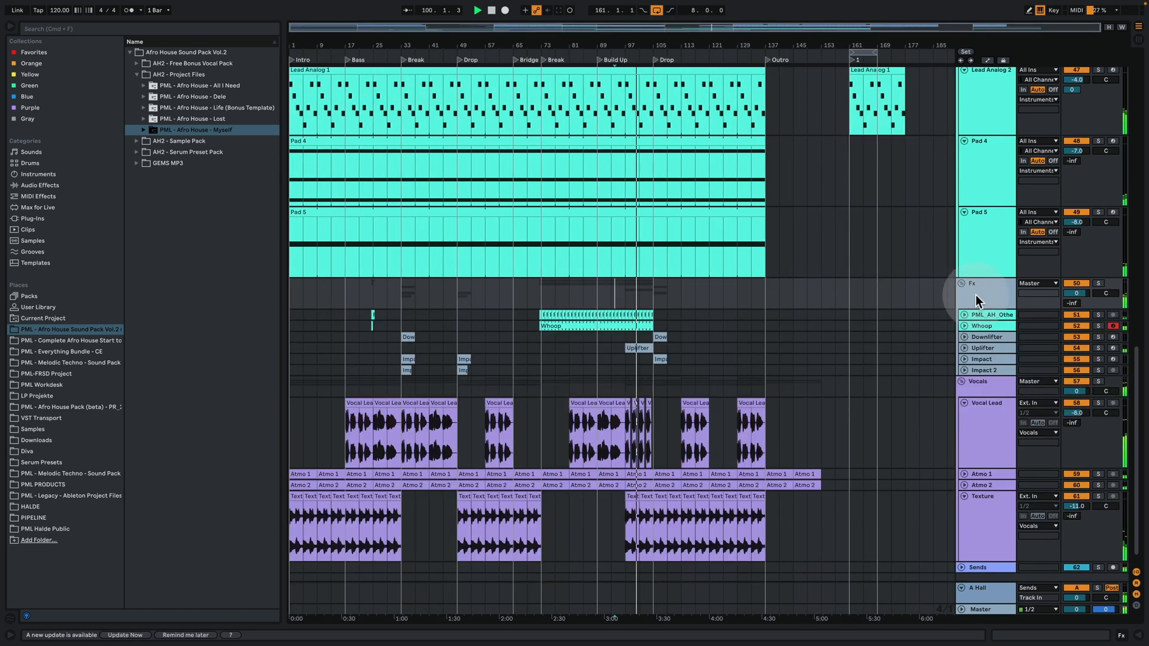
Fold the Vocal Lead, Texture, Pad 4, Pad 5 and Lead Analog 2 tracks
{"action": "left_click", "coordinate": [965, 404]}
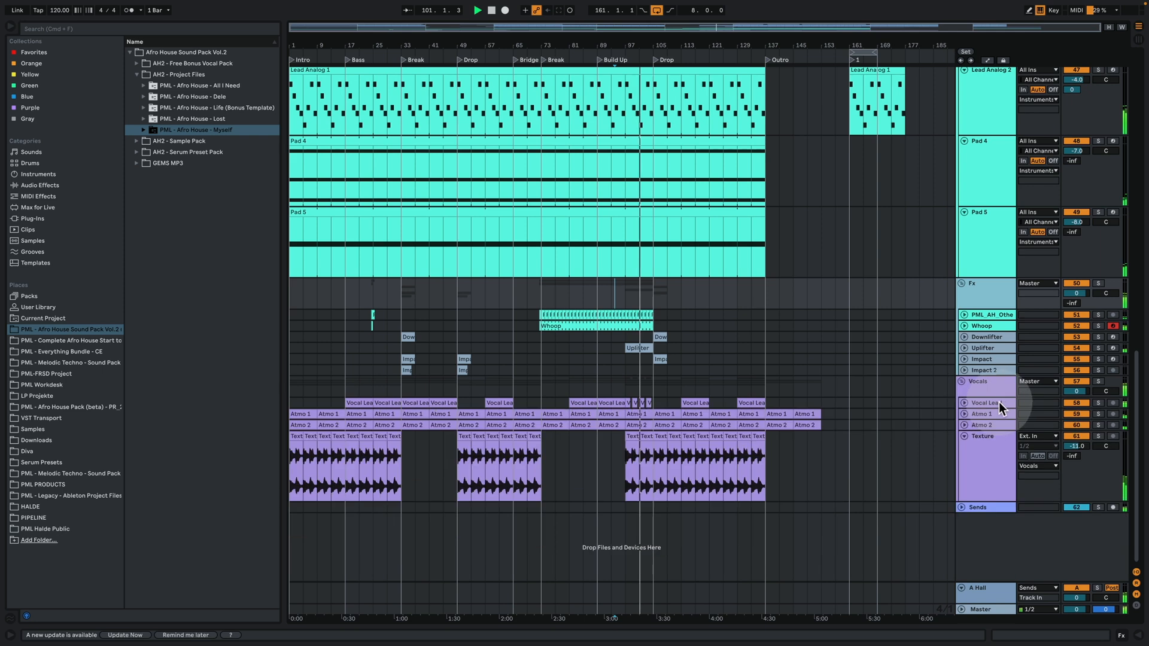
{"action": "left_click", "coordinate": [964, 437]}
{"action": "scroll", "coordinate": [912, 360], "scroll_direction": "up", "scroll_amount": 5}
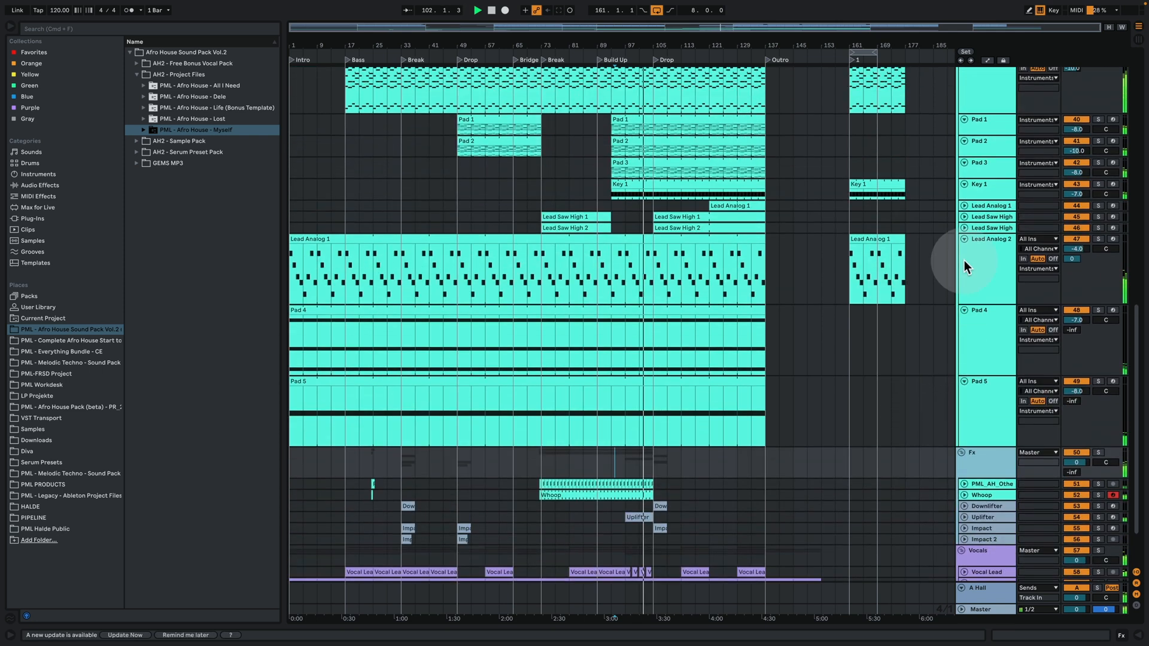
{"action": "left_click", "coordinate": [964, 310]}
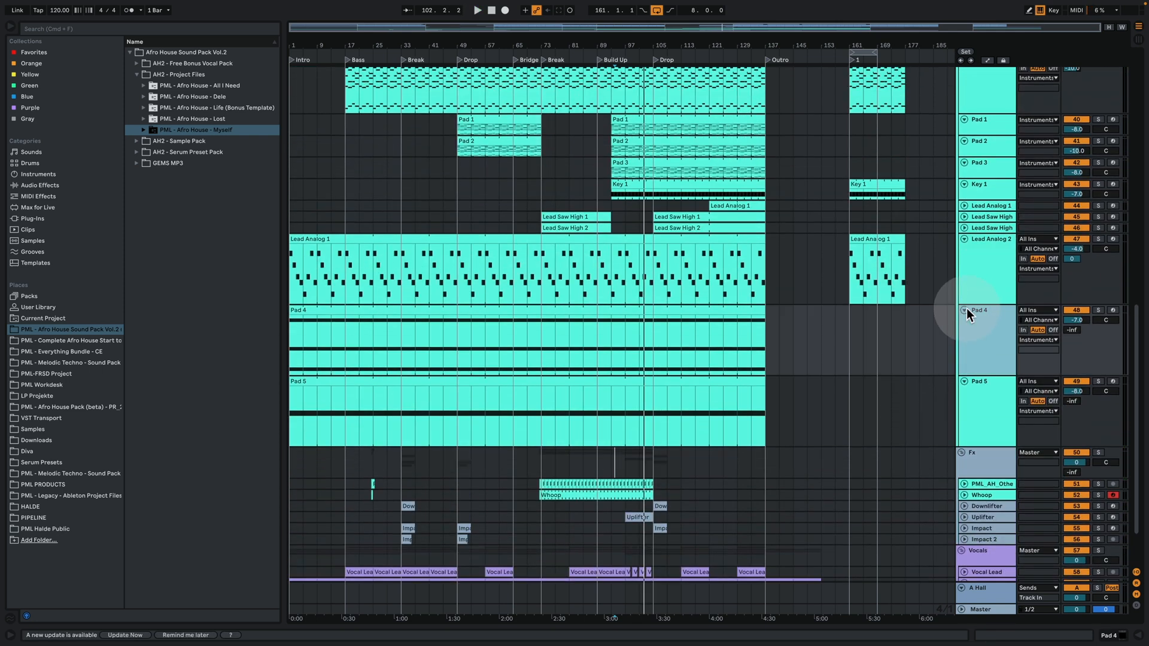
{"action": "left_click", "coordinate": [964, 321]}
{"action": "left_click", "coordinate": [964, 239]}
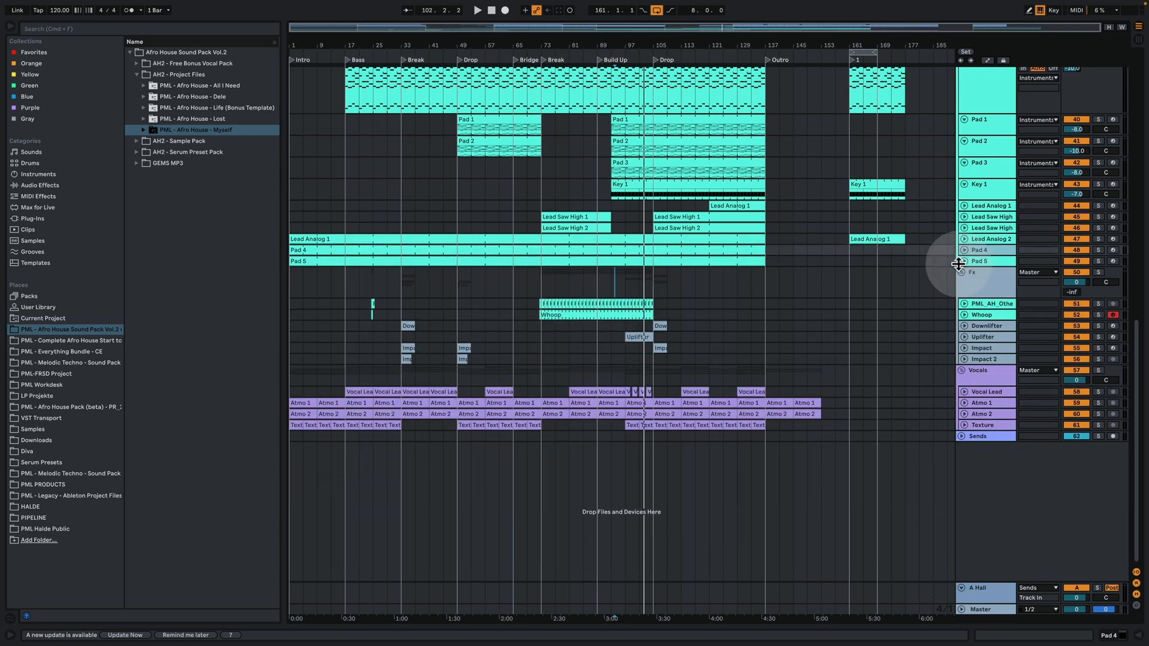
Fold the Grand Piano, Kick Top 2, DPV1_PERC and PML_FB_Bell tracks
{"action": "scroll", "coordinate": [940, 383], "scroll_direction": "up", "scroll_amount": 6}
{"action": "left_click", "coordinate": [964, 271]}
{"action": "scroll", "coordinate": [938, 314], "scroll_direction": "up", "scroll_amount": 7}
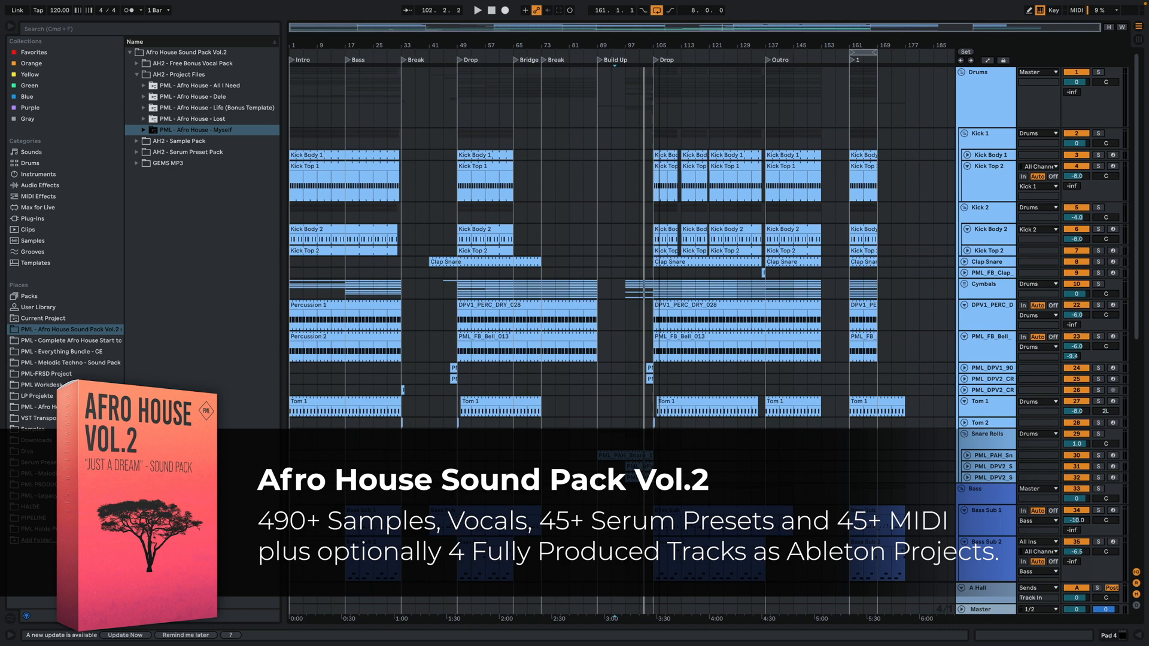
{"action": "left_click", "coordinate": [967, 166]}
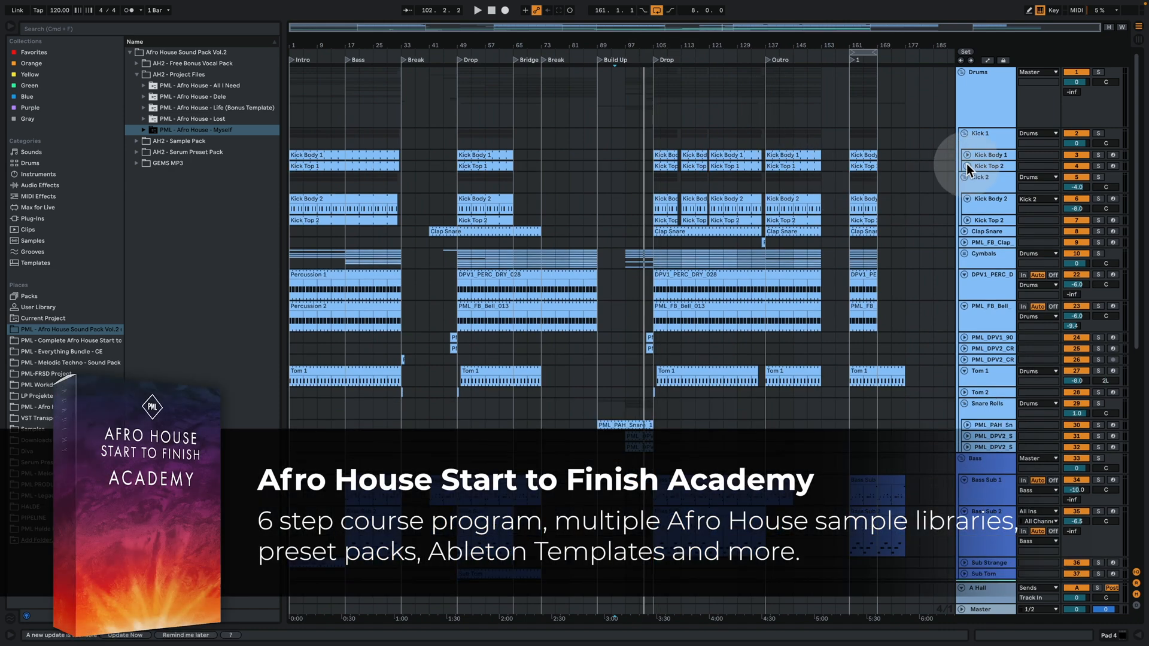
{"action": "left_click", "coordinate": [964, 275]}
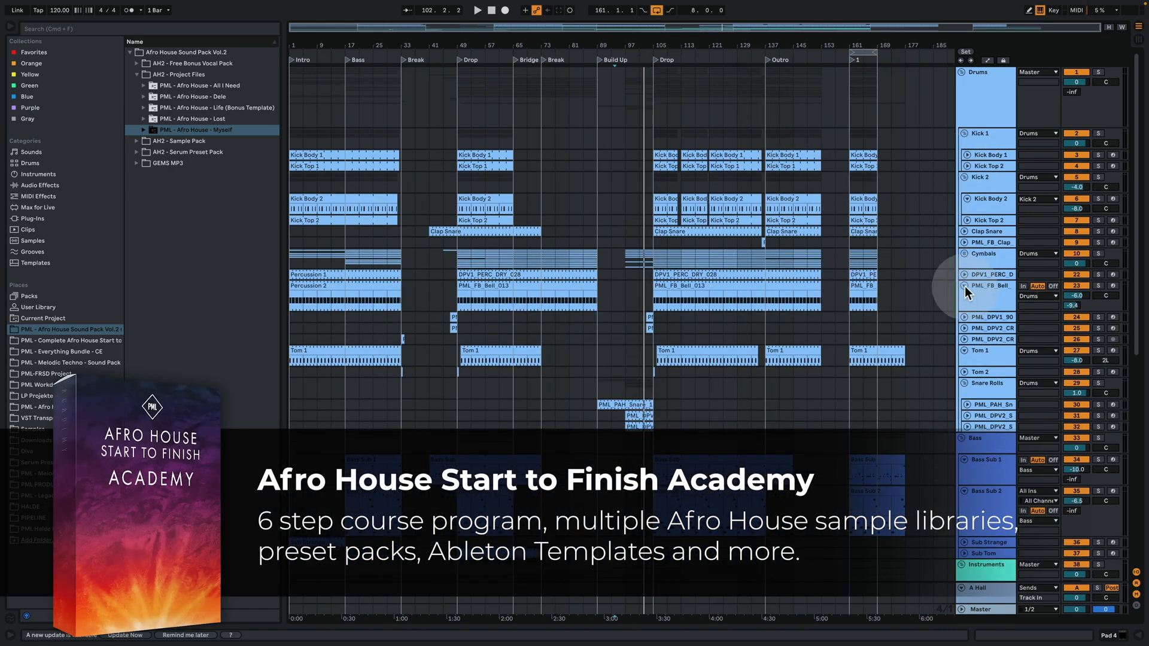
{"action": "left_click", "coordinate": [965, 286]}
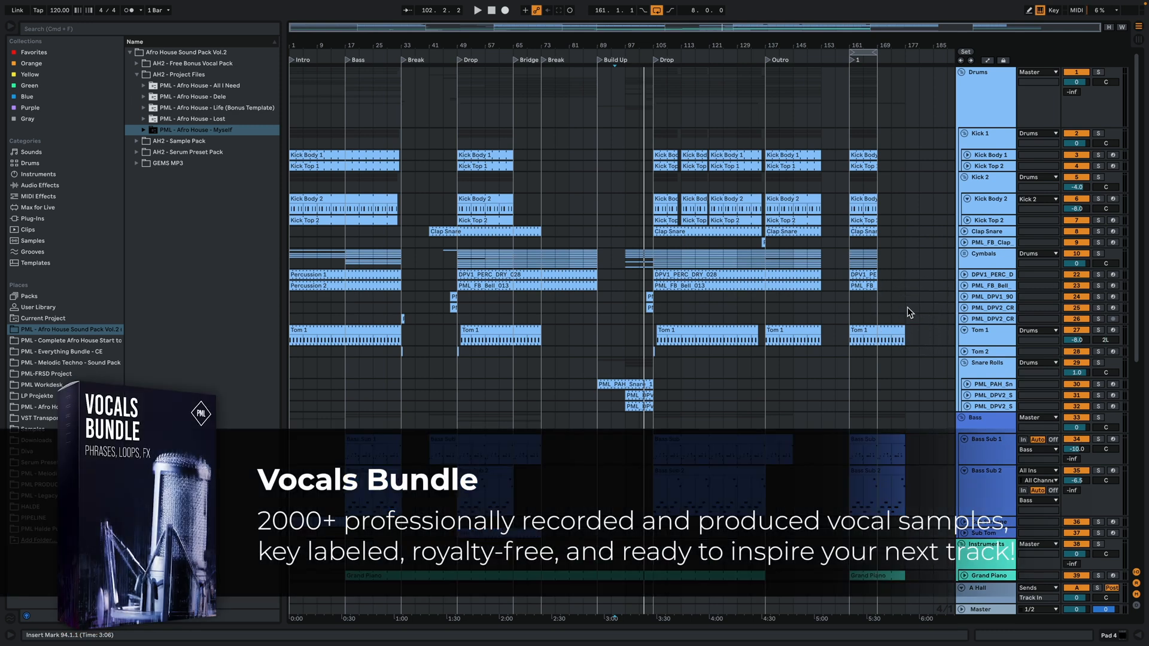
Show the contents of the PML - Everything Bundle - CE folder and play the arrangement from the Intro
{"action": "scroll", "coordinate": [906, 307], "scroll_direction": "down", "scroll_amount": 3}
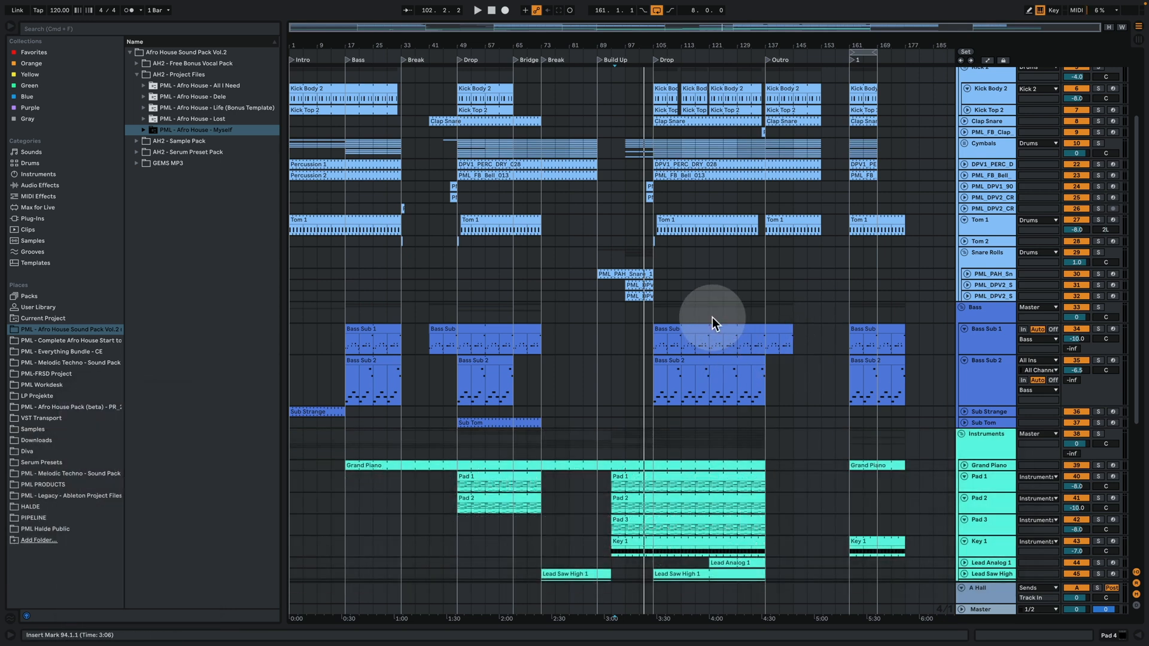
{"action": "left_click", "coordinate": [68, 353]}
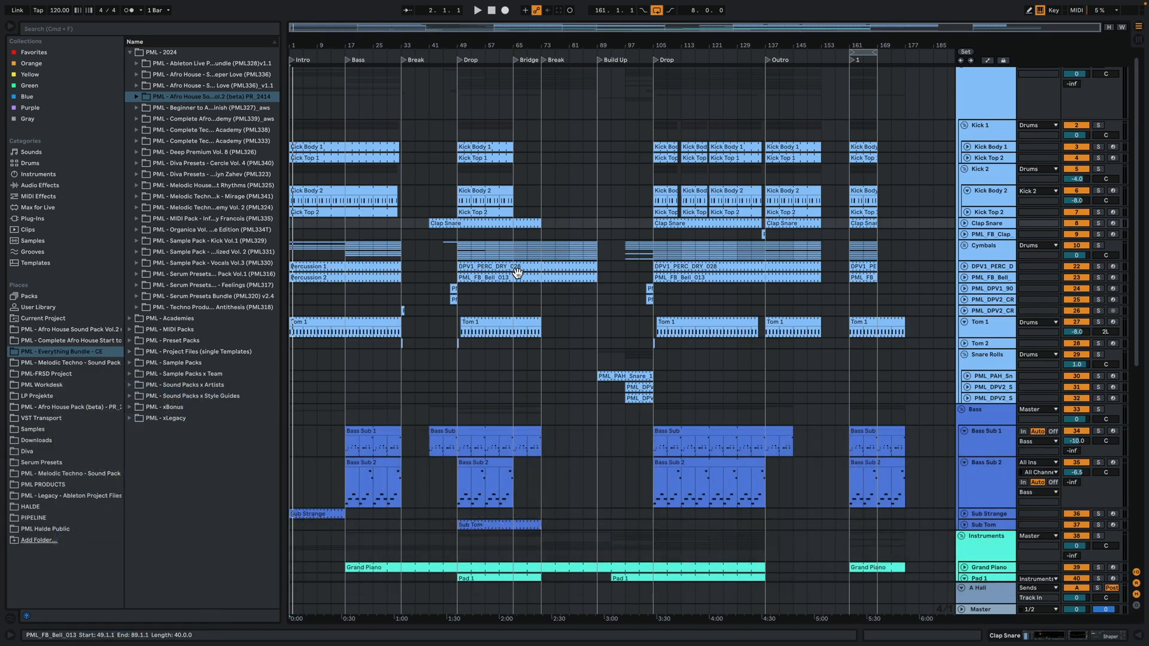
{"action": "key", "text": "space"}
{"action": "scroll", "coordinate": [599, 311], "scroll_direction": "up", "scroll_amount": 1}
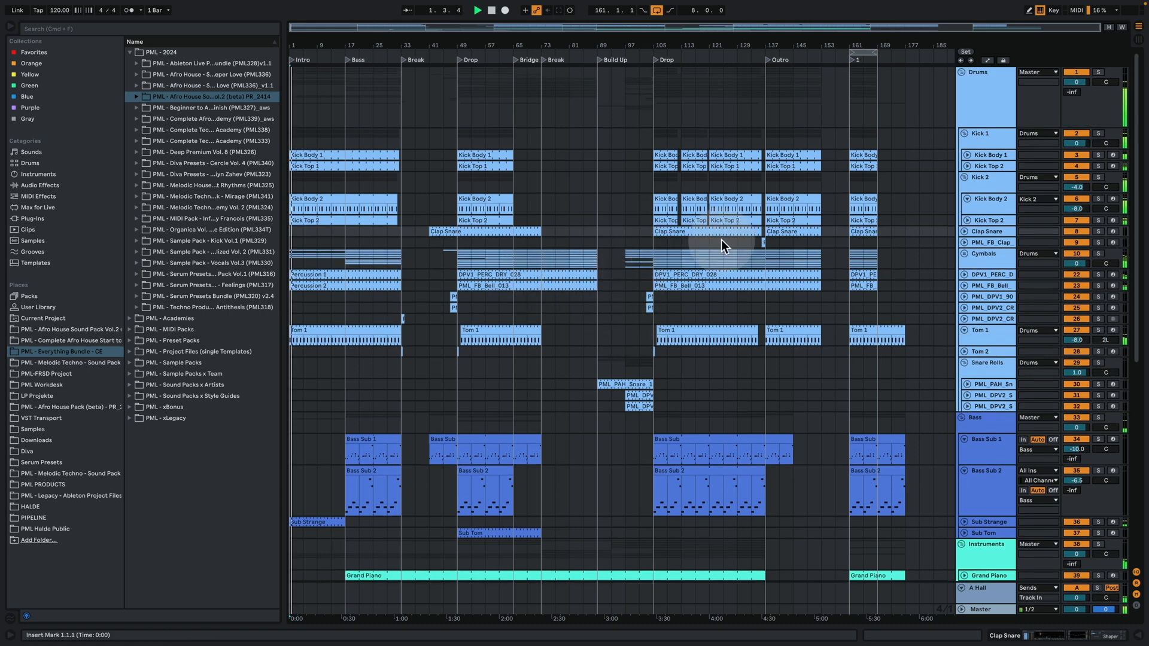
Collapse the Drums group and fold the Bass Sub 1 and Bass Sub 2 tracks during playback
{"action": "double_click", "coordinate": [982, 125]}
{"action": "left_click_drag", "start_coordinate": [982, 126], "coordinate": [985, 108]}
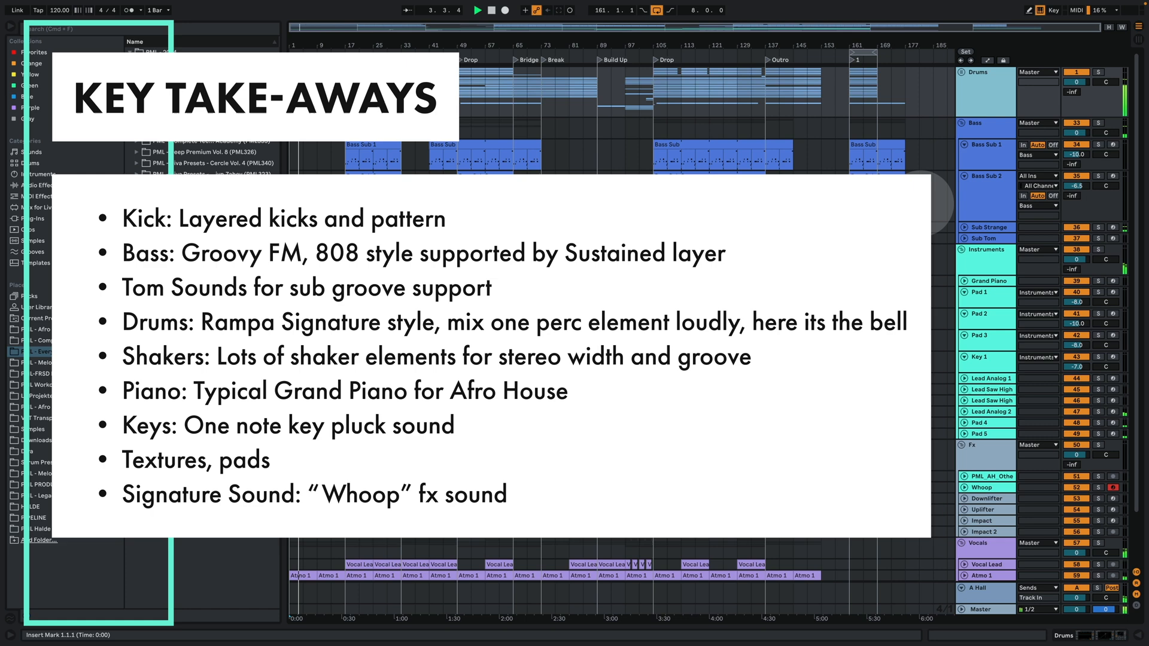
{"action": "left_click", "coordinate": [966, 175]}
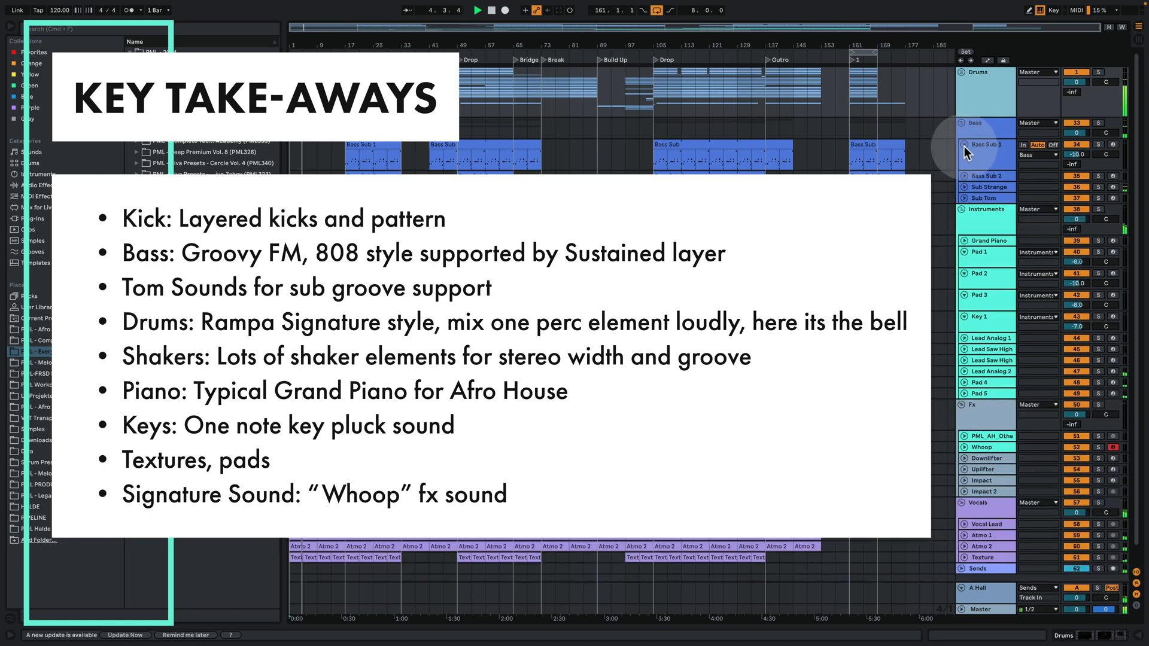
{"action": "left_click", "coordinate": [964, 144]}
{"action": "left_click_drag", "start_coordinate": [419, 39], "coordinate": [420, 50]}
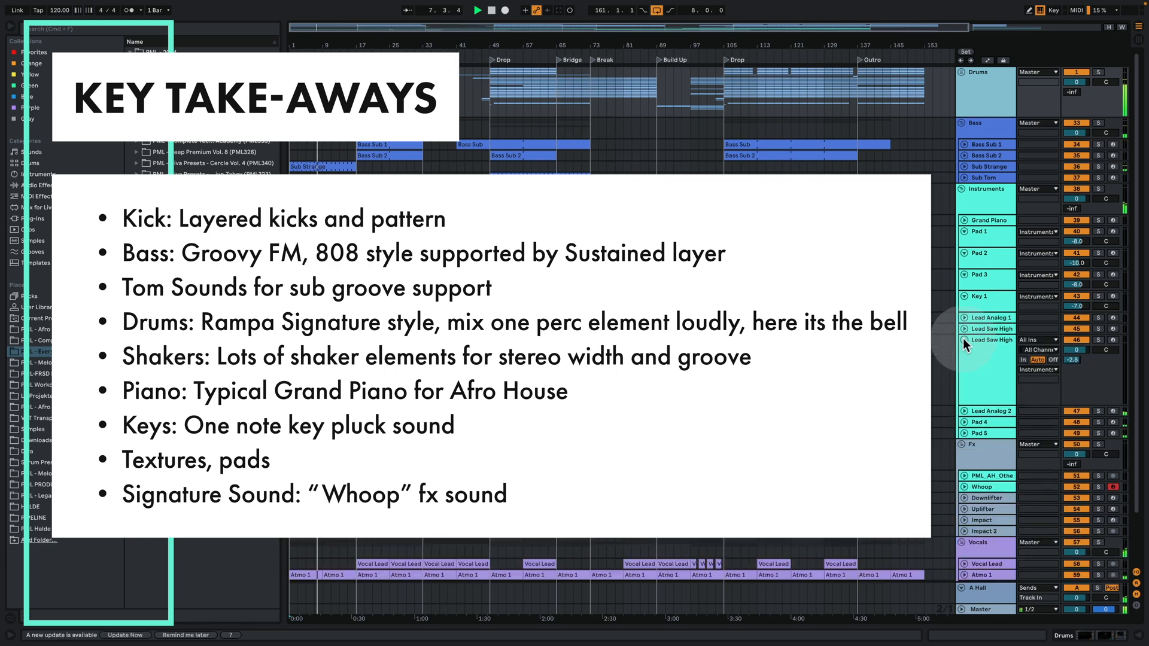
Unfold the Lead Analog 2 track, view its clip's notes and show its device chain
{"action": "left_click", "coordinate": [964, 352]}
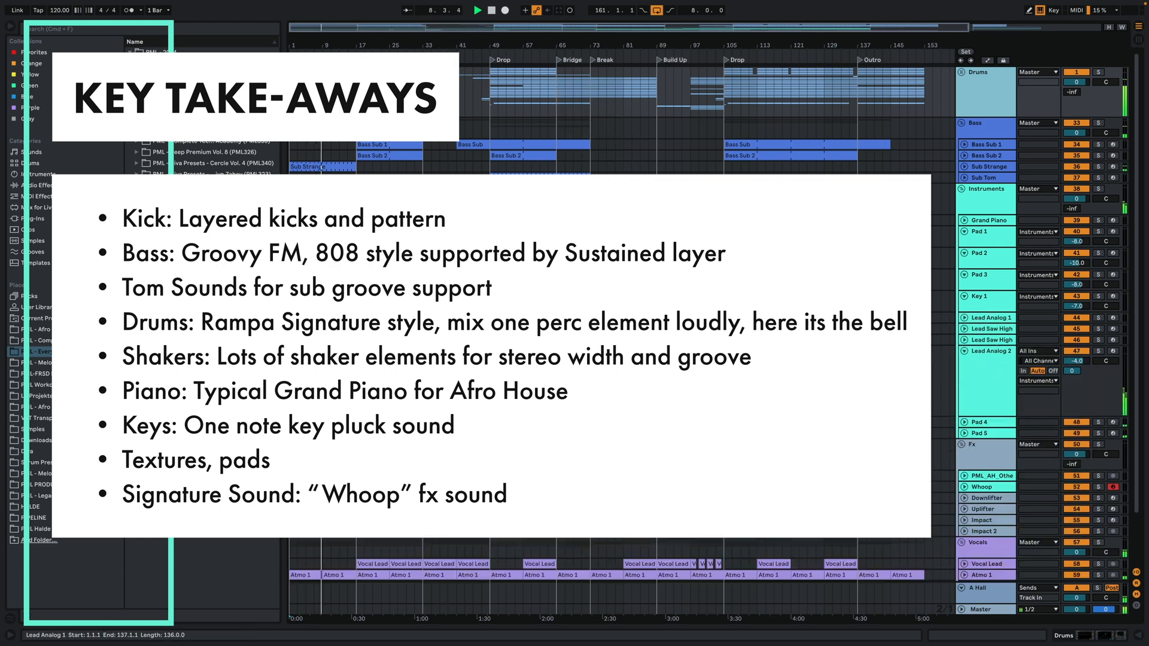
{"action": "double_click", "coordinate": [832, 358]}
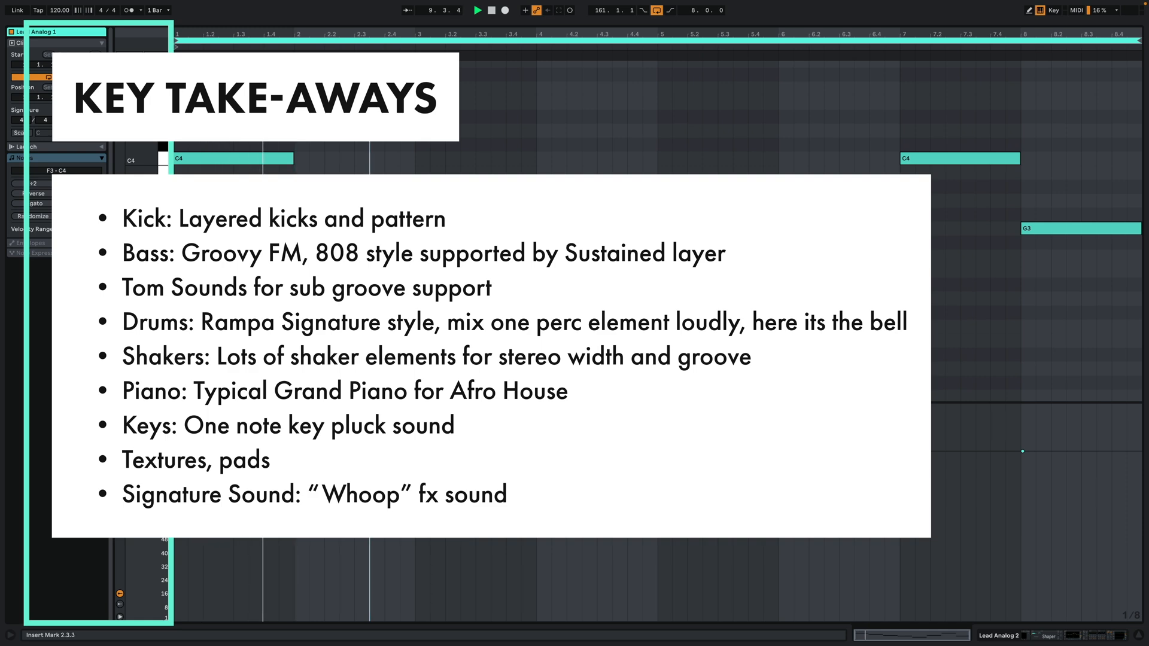
{"action": "left_click", "coordinate": [1057, 636]}
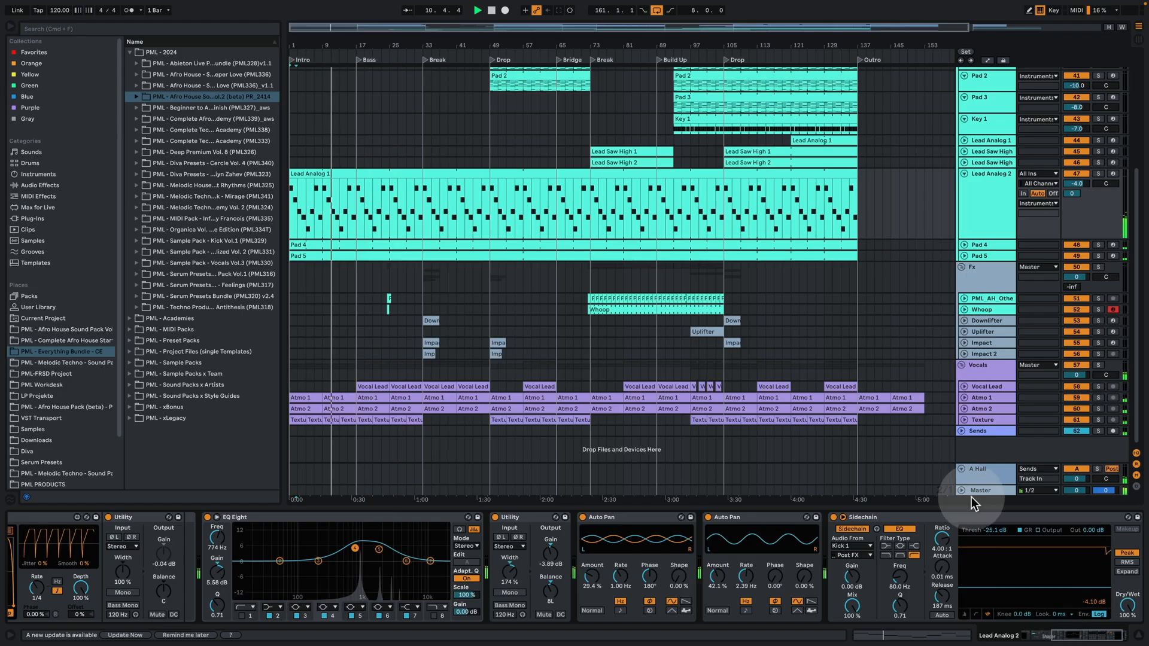
Unfold the Pad 4 and Pad 5 tracks and reduce their track heights
{"action": "left_click", "coordinate": [965, 245]}
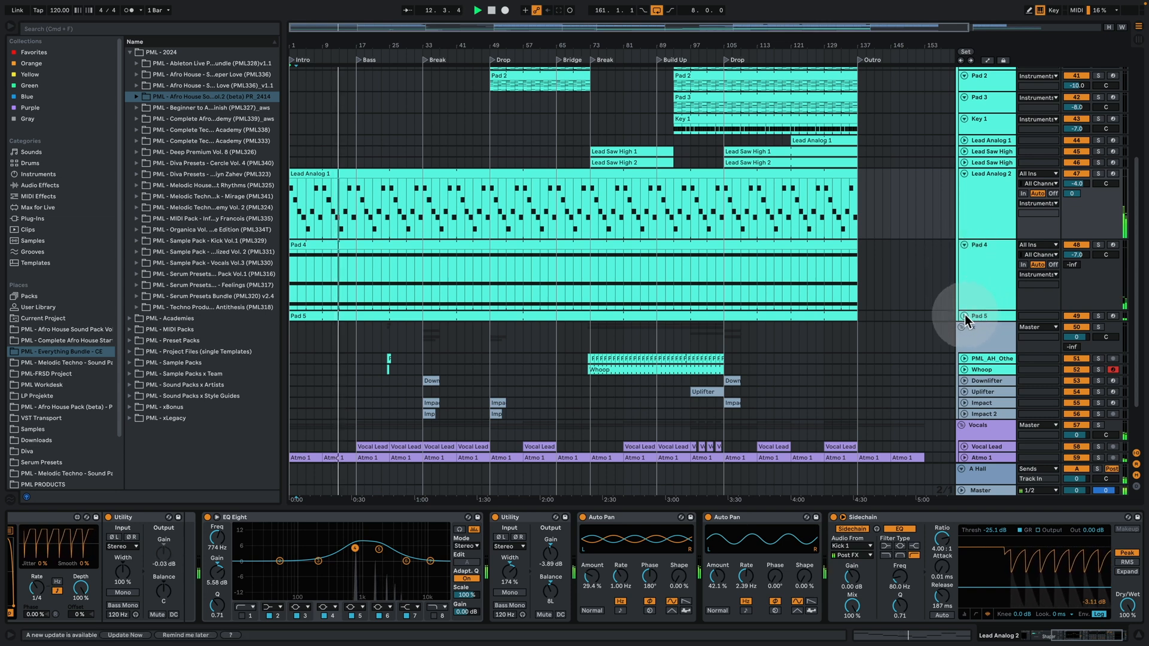
{"action": "left_click_drag", "start_coordinate": [984, 310], "coordinate": [982, 262]}
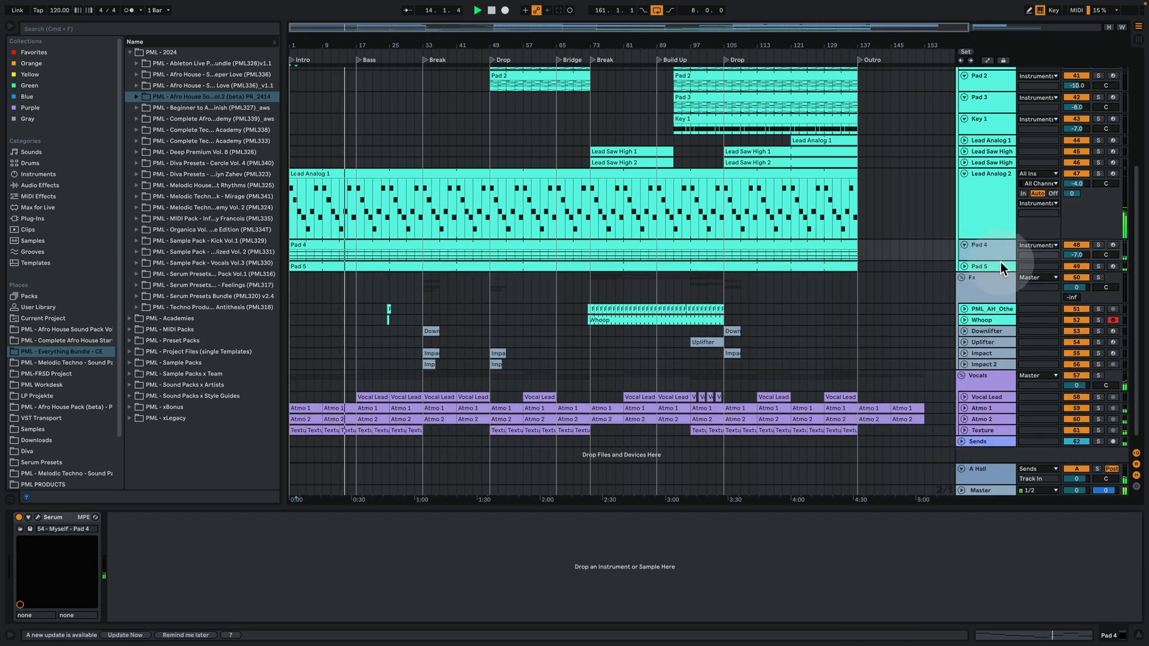
{"action": "left_click", "coordinate": [964, 267]}
{"action": "left_click_drag", "start_coordinate": [989, 331], "coordinate": [989, 292]}
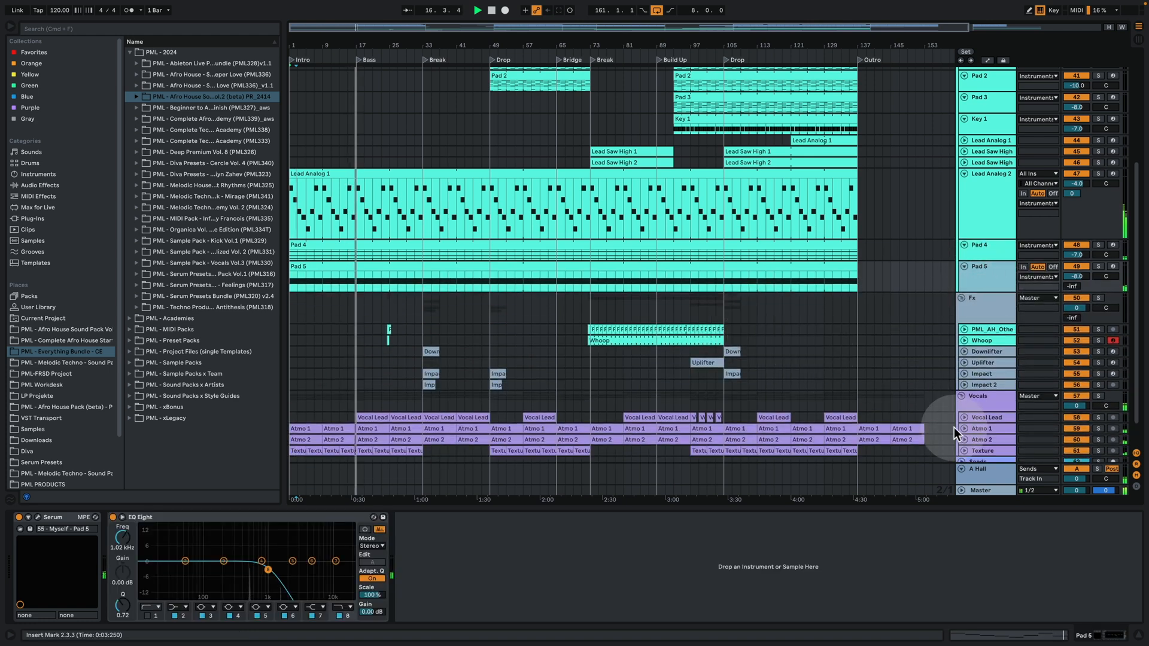
View the Vocals group's sidechain compressors and hide the device view
{"action": "left_click", "coordinate": [981, 386]}
{"action": "left_click", "coordinate": [985, 398]}
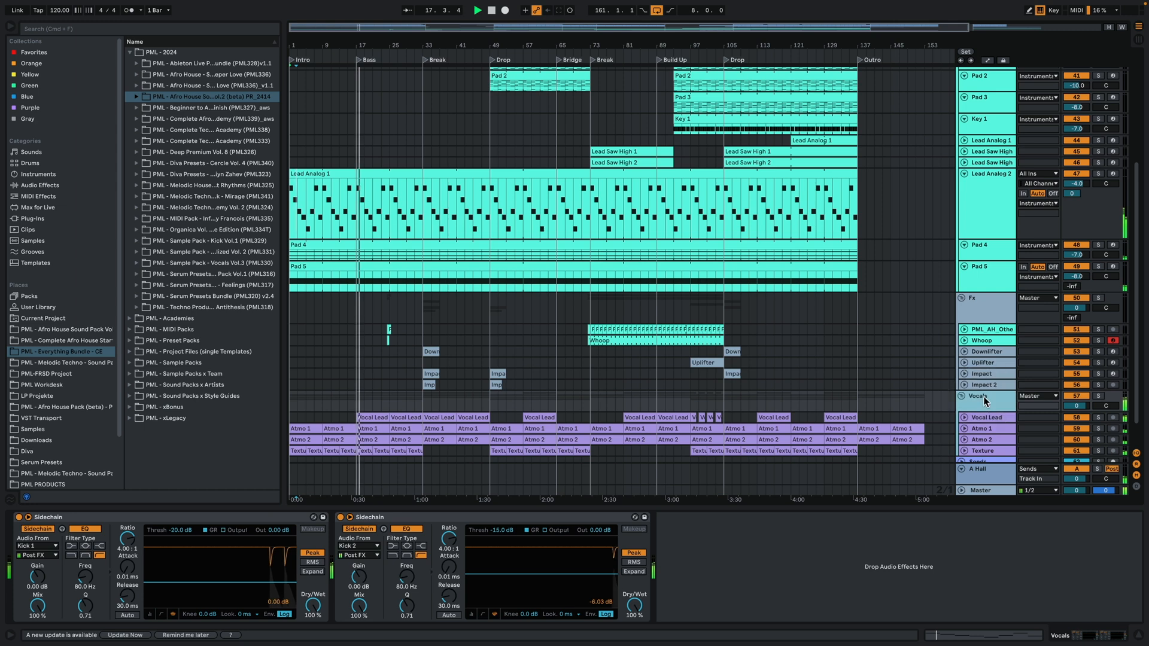
{"action": "left_click", "coordinate": [1139, 635]}
Unfold Bass Sub 1, examine its clip's notes with a shrunken velocity lane, and show its device chain
{"action": "scroll", "coordinate": [712, 311], "scroll_direction": "up", "scroll_amount": 5}
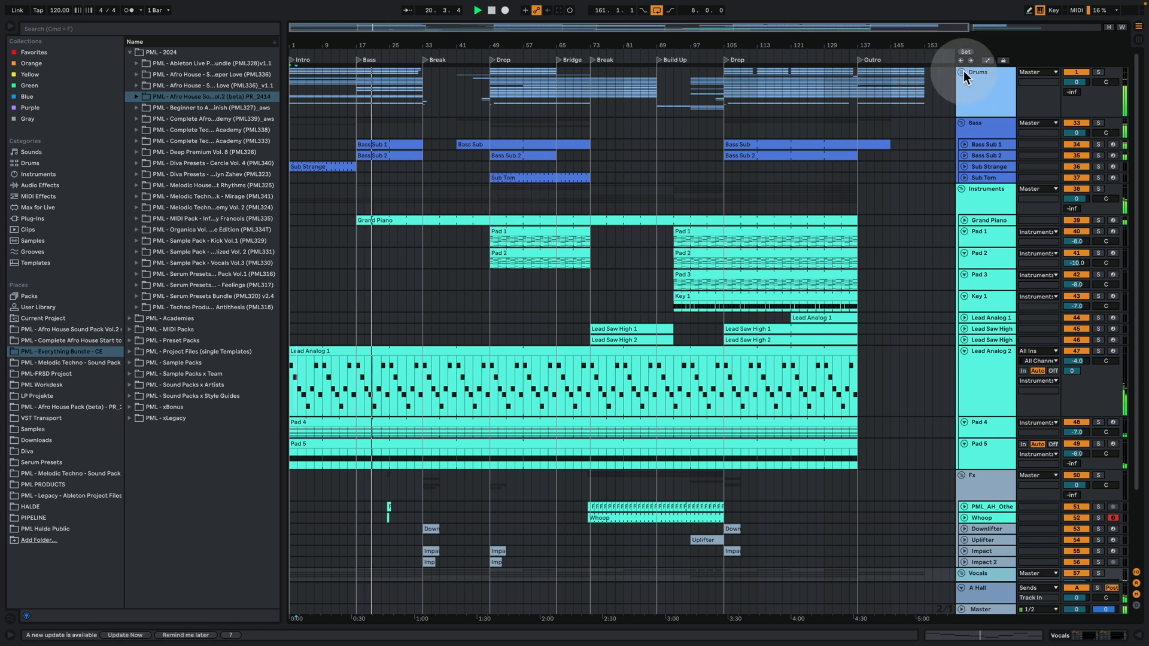
{"action": "left_click", "coordinate": [985, 145]}
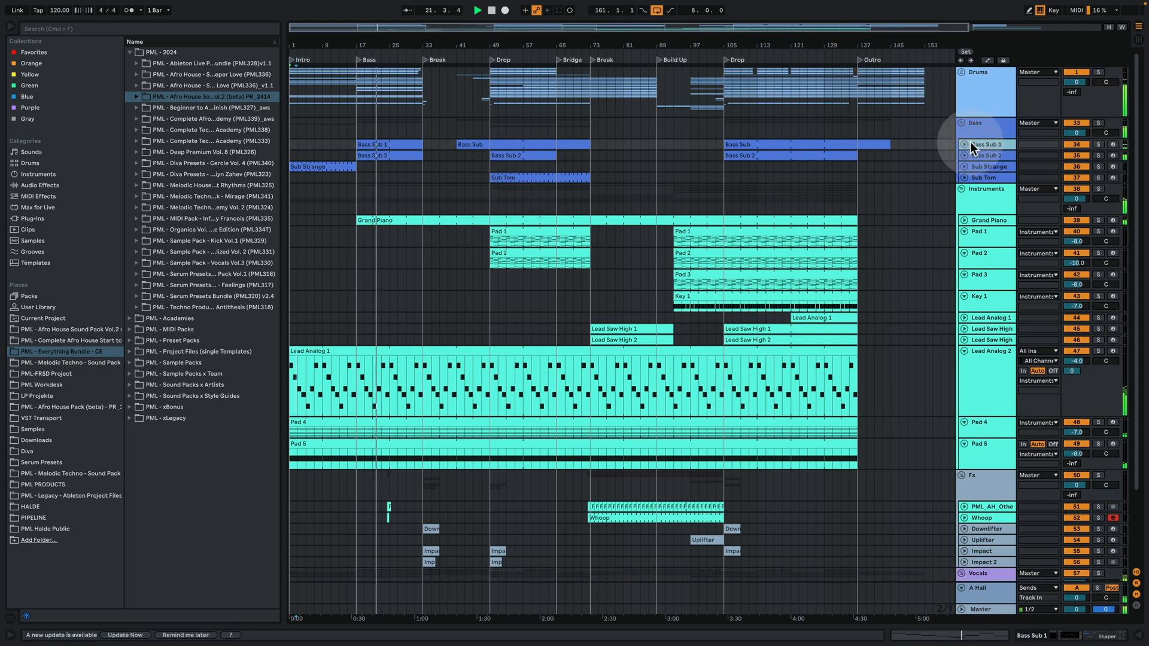
{"action": "left_click", "coordinate": [964, 145]}
{"action": "double_click", "coordinate": [410, 146]}
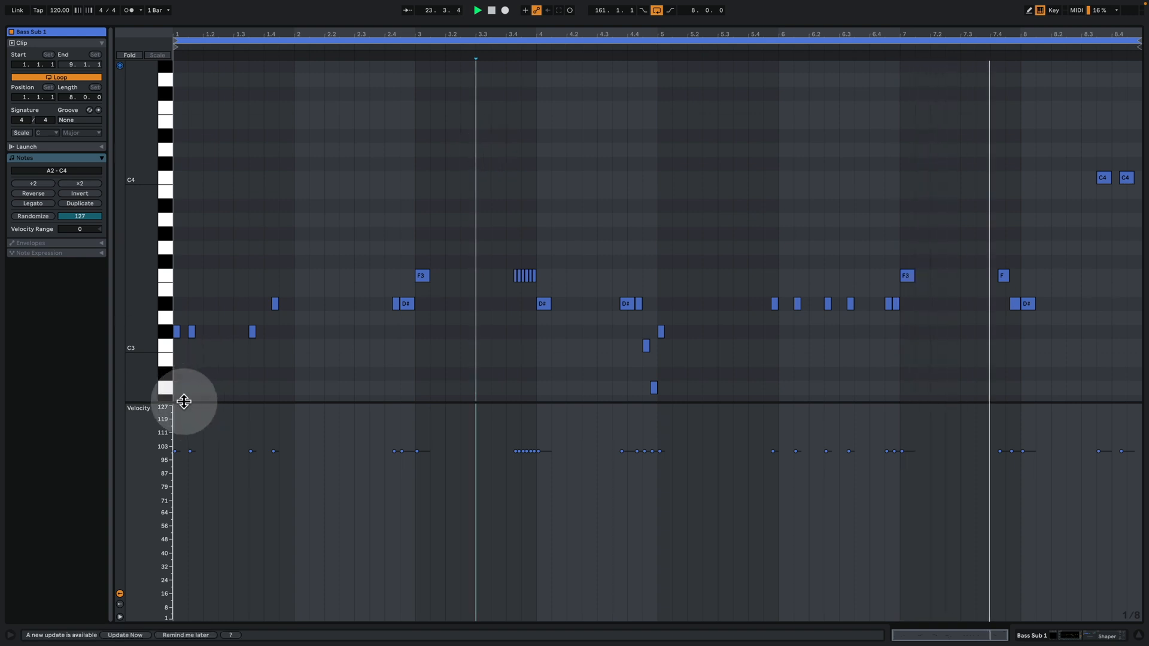
{"action": "left_click_drag", "start_coordinate": [182, 401], "coordinate": [197, 558]}
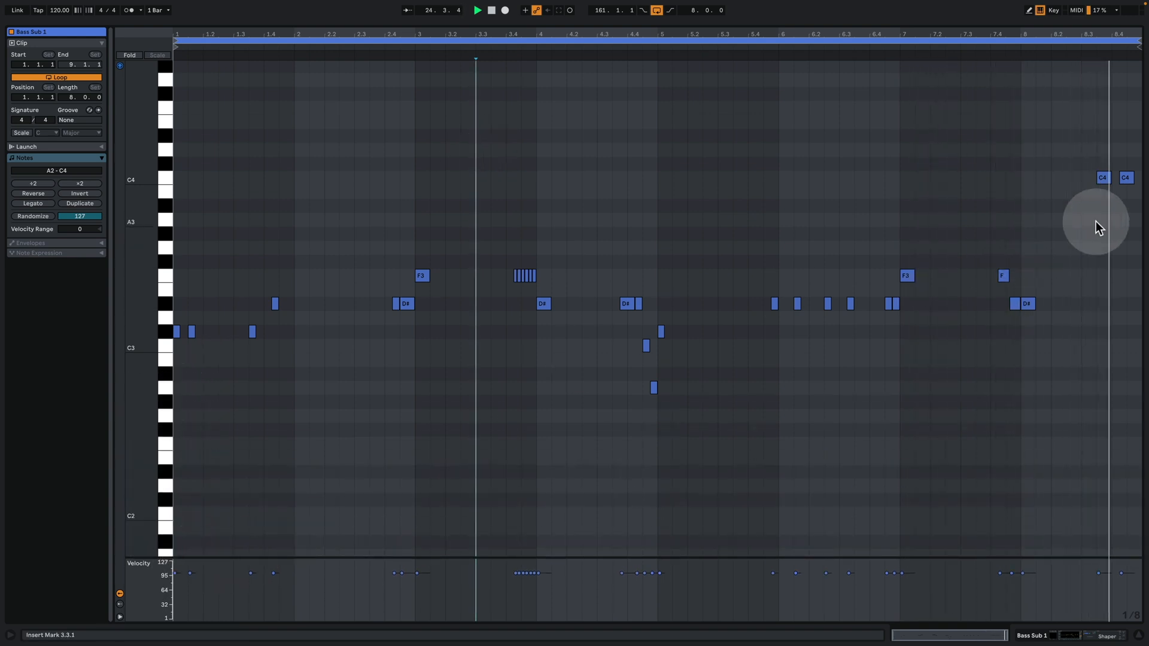
{"action": "left_click", "coordinate": [1100, 634]}
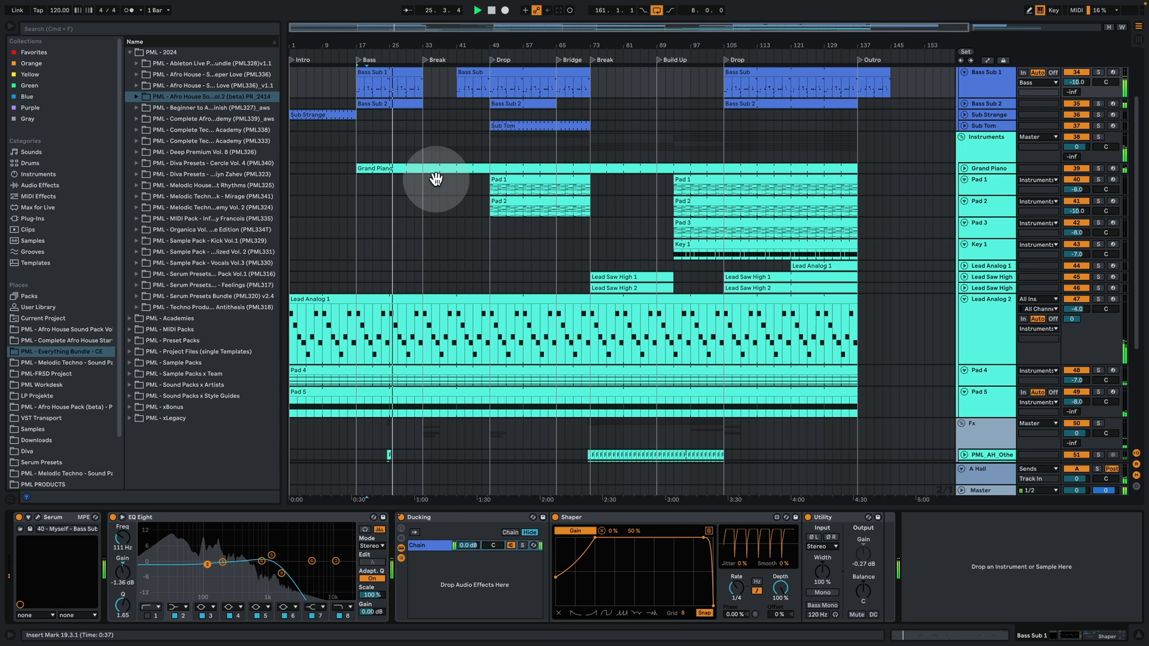
Examine the Whoop MIDI clip's note and the matching PML_AH_OtherPerc_030_Whoop sample's waveform, then hide the detail view
{"action": "scroll", "coordinate": [389, 335], "scroll_direction": "down", "scroll_amount": 3}
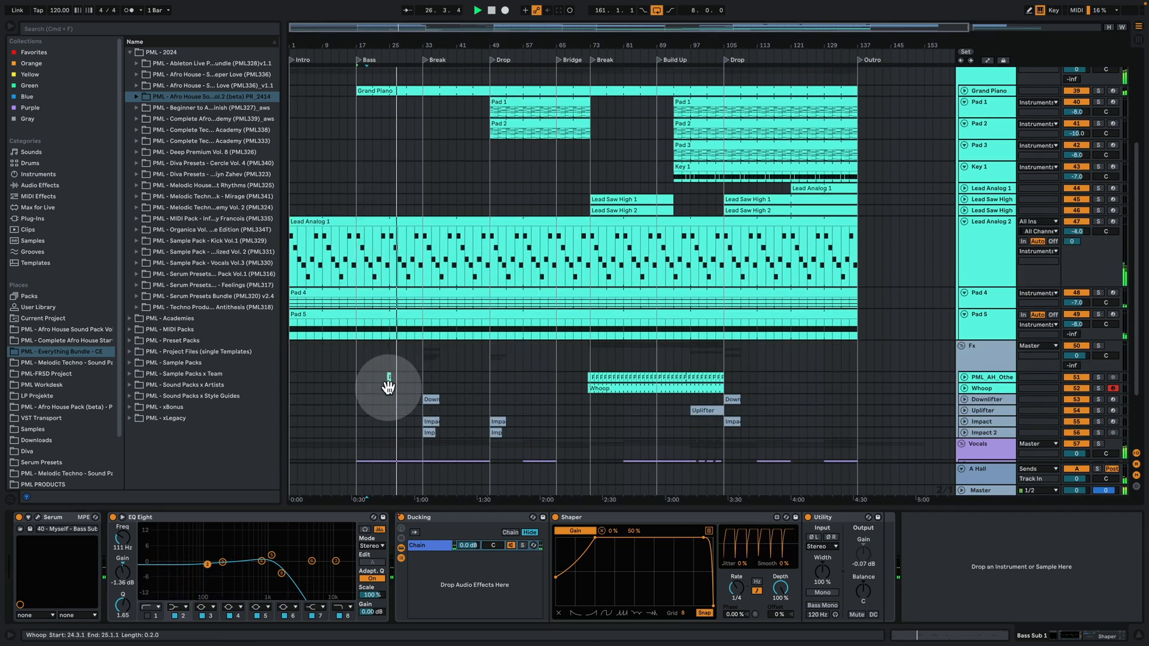
{"action": "double_click", "coordinate": [385, 383]}
{"action": "left_click", "coordinate": [476, 303]}
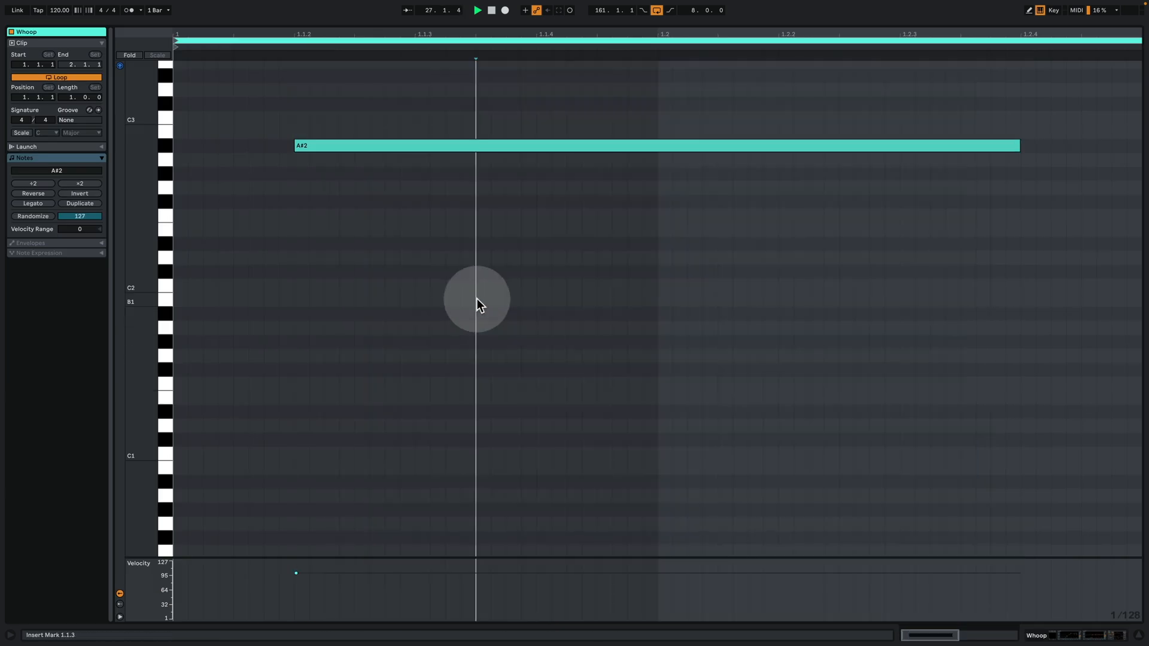
{"action": "left_click", "coordinate": [1053, 635]}
{"action": "double_click", "coordinate": [386, 300]}
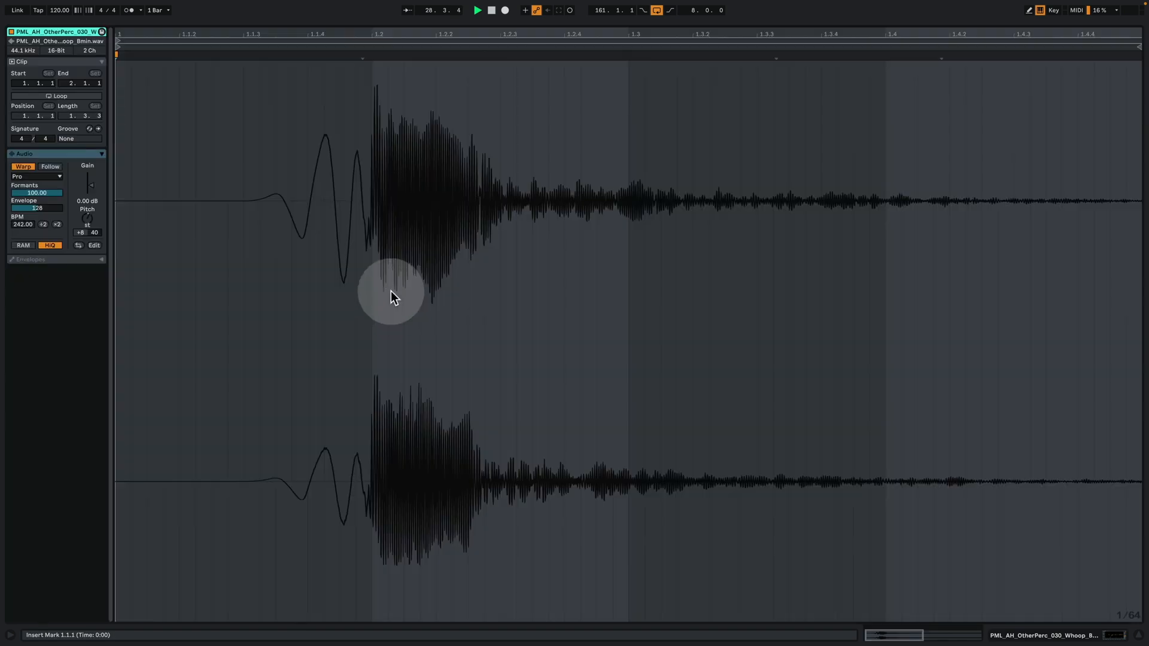
{"action": "left_click", "coordinate": [1044, 637]}
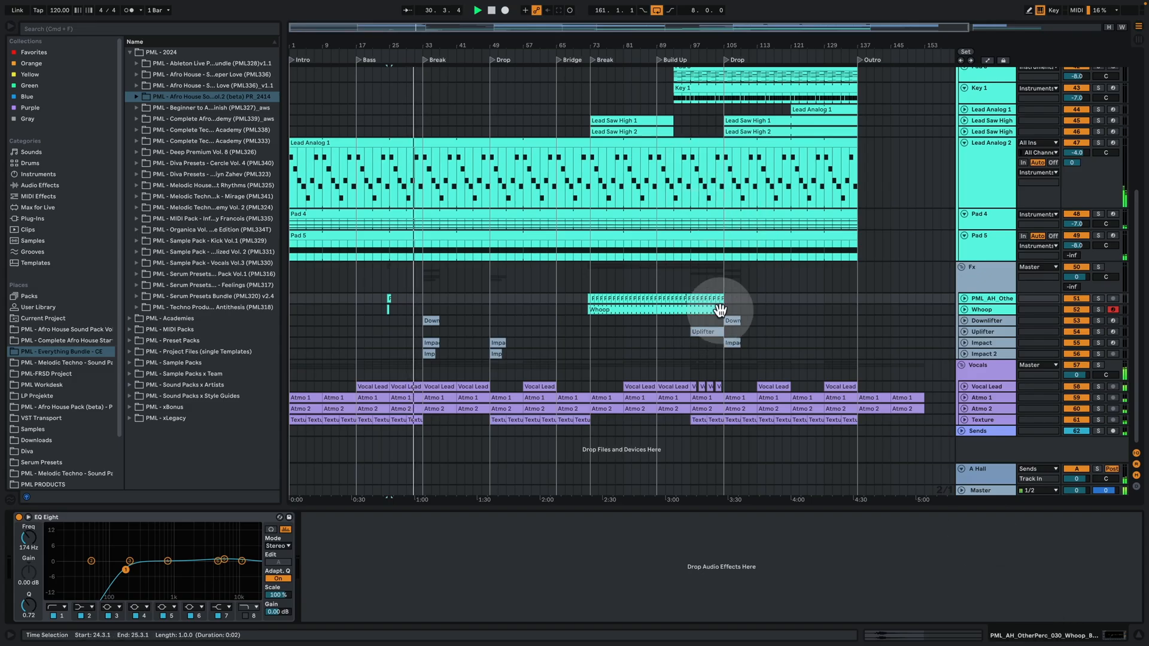
{"action": "left_click", "coordinate": [1140, 637]}
Open the Grand Piano clip and examine its chord notes with their names readable
{"action": "scroll", "coordinate": [621, 275], "scroll_direction": "up", "scroll_amount": 3}
{"action": "double_click", "coordinate": [423, 206]}
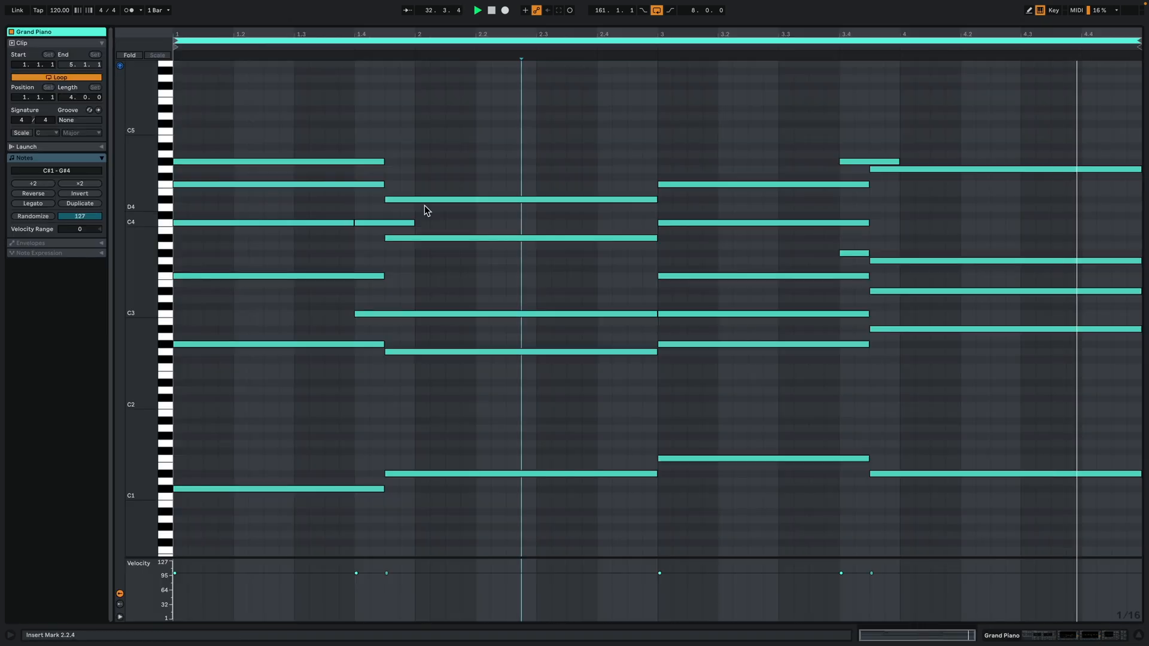
{"action": "mouse_move", "coordinate": [153, 257]}
{"action": "left_mouse_down"}
{"action": "mouse_move", "coordinate": [204, 248]}
{"action": "mouse_move", "coordinate": [196, 237]}
{"action": "mouse_move", "coordinate": [148, 258]}
{"action": "left_mouse_up"}
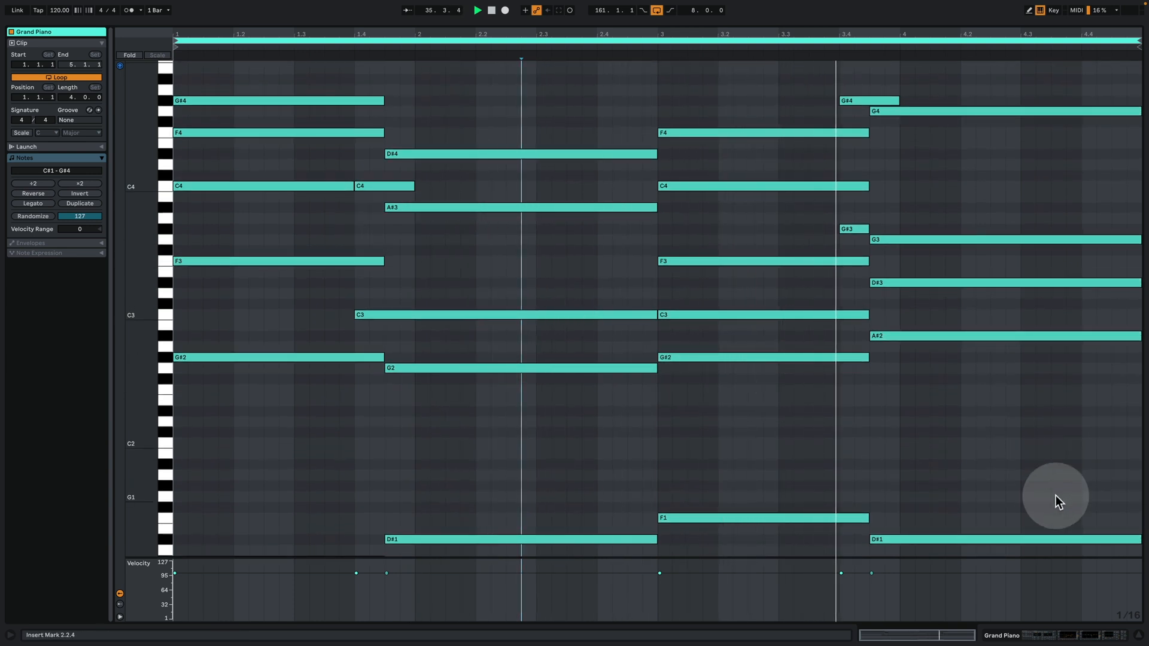
Review the Grand Piano track's effect chain from the macro rack to Utility, and hide the device view
{"action": "left_click", "coordinate": [1090, 636]}
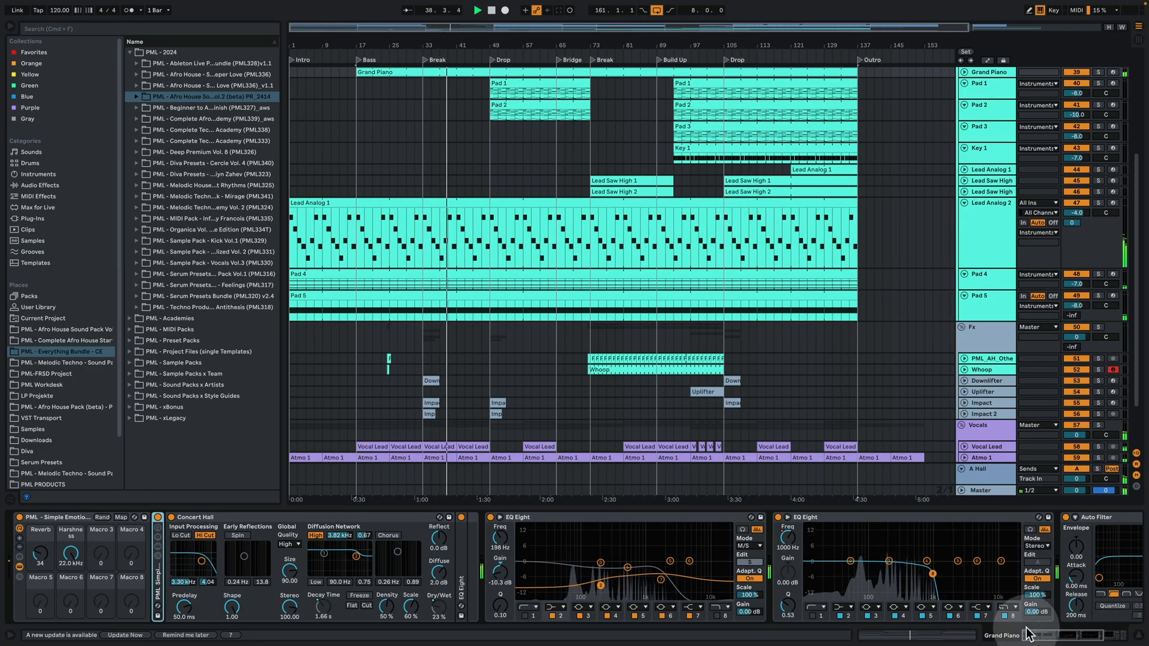
{"action": "left_click", "coordinate": [1103, 637]}
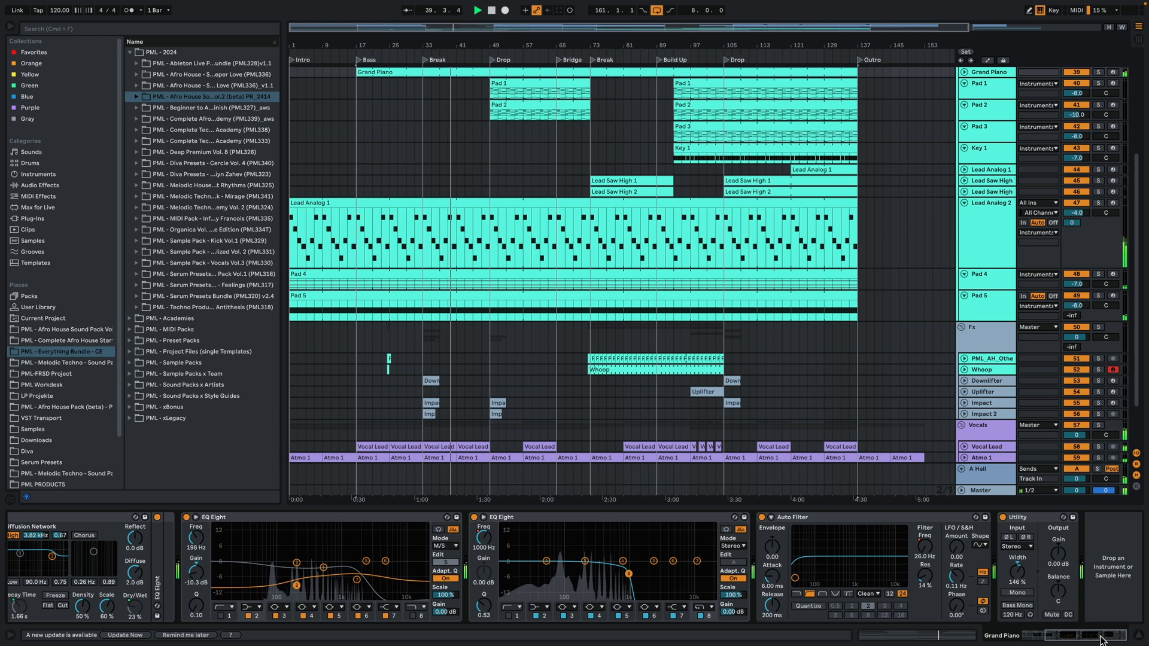
{"action": "left_click_drag", "start_coordinate": [1101, 637], "coordinate": [1059, 636]}
{"action": "left_click", "coordinate": [1138, 636]}
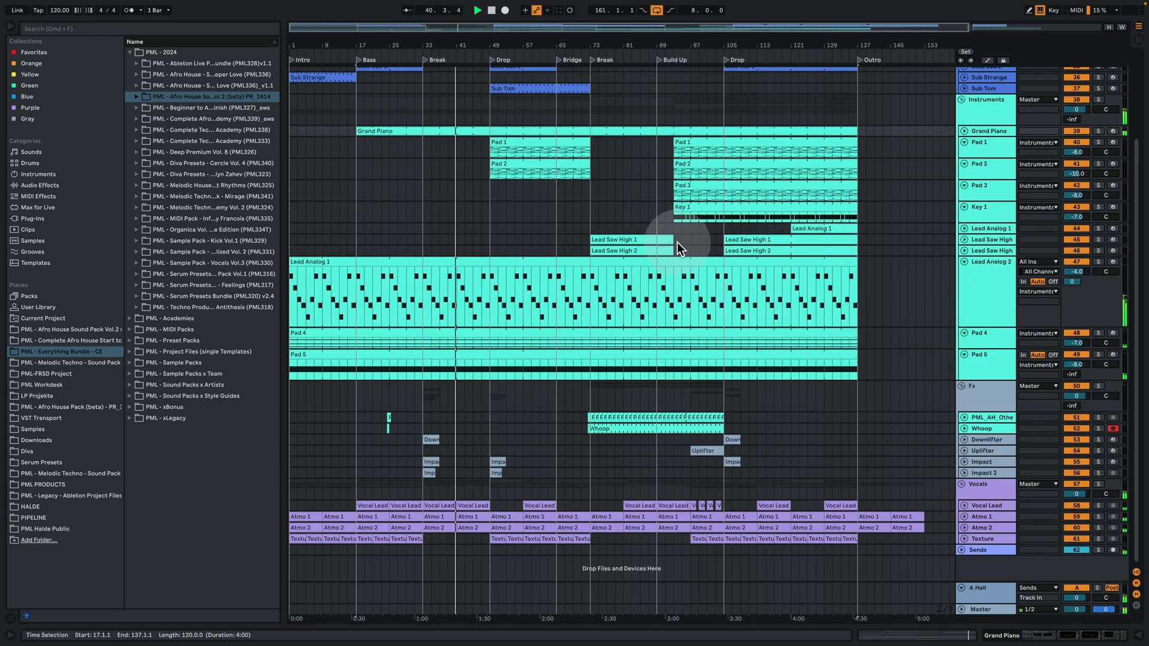
Open the first drop's Bass Sub clip, examine its notes at a larger scale, and show the Bass Sub 1 device chain
{"action": "scroll", "coordinate": [677, 241], "scroll_direction": "up", "scroll_amount": 5}
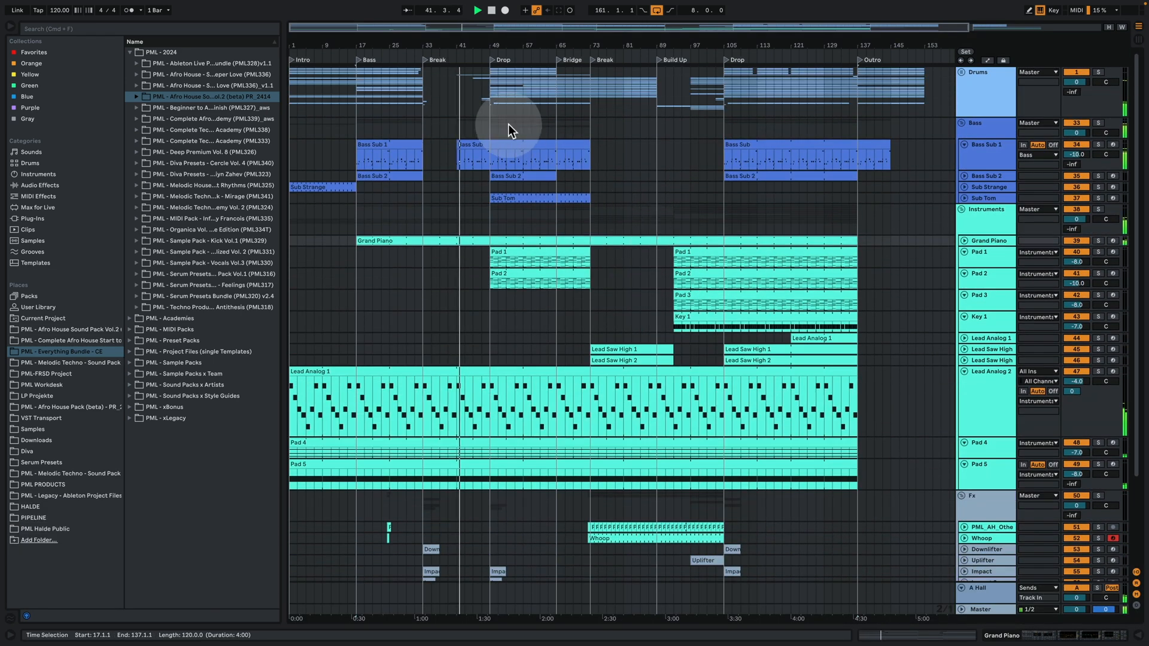
{"action": "double_click", "coordinate": [476, 143]}
{"action": "left_click", "coordinate": [522, 210]}
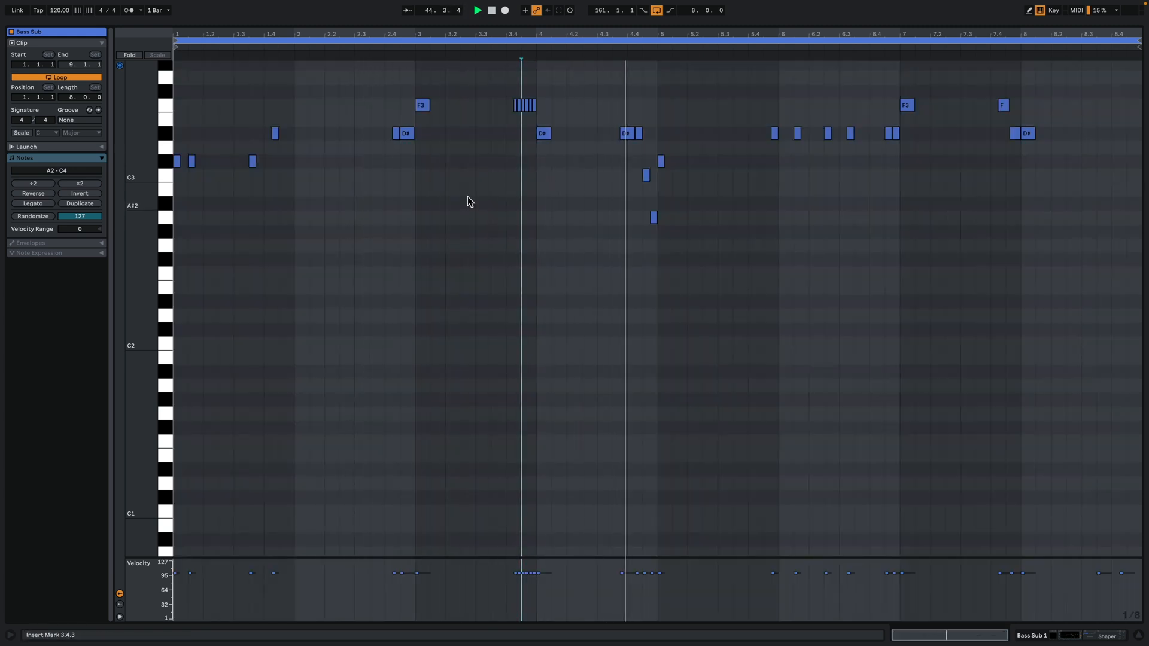
{"action": "left_click", "coordinate": [490, 193]}
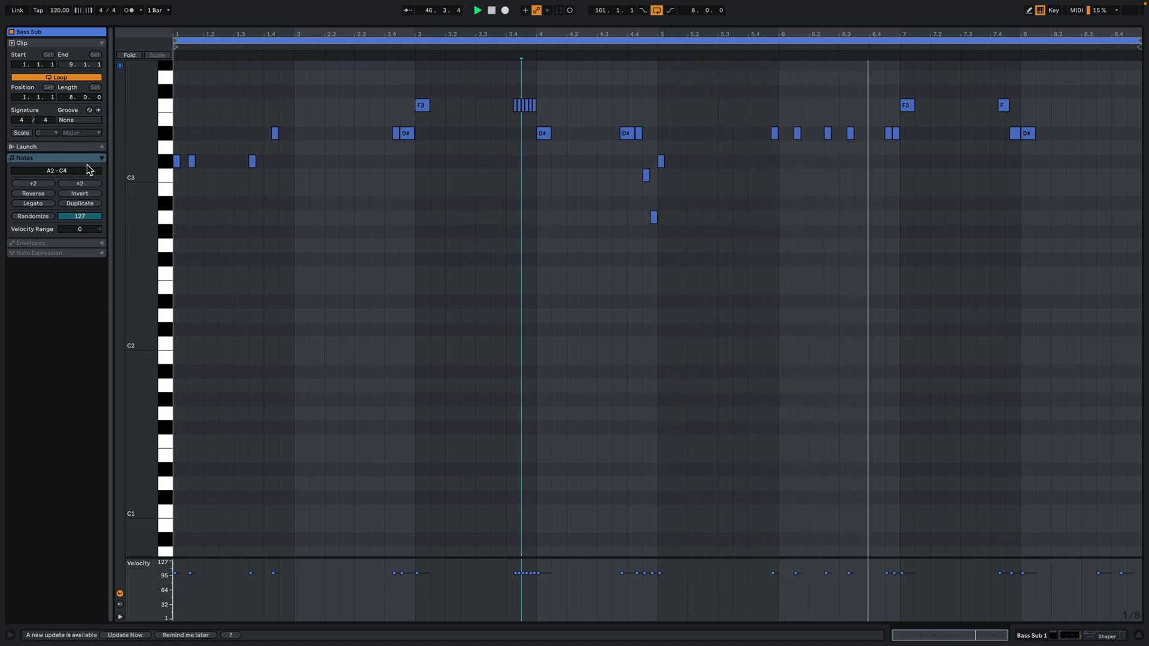
{"action": "left_click_drag", "start_coordinate": [136, 173], "coordinate": [143, 291]}
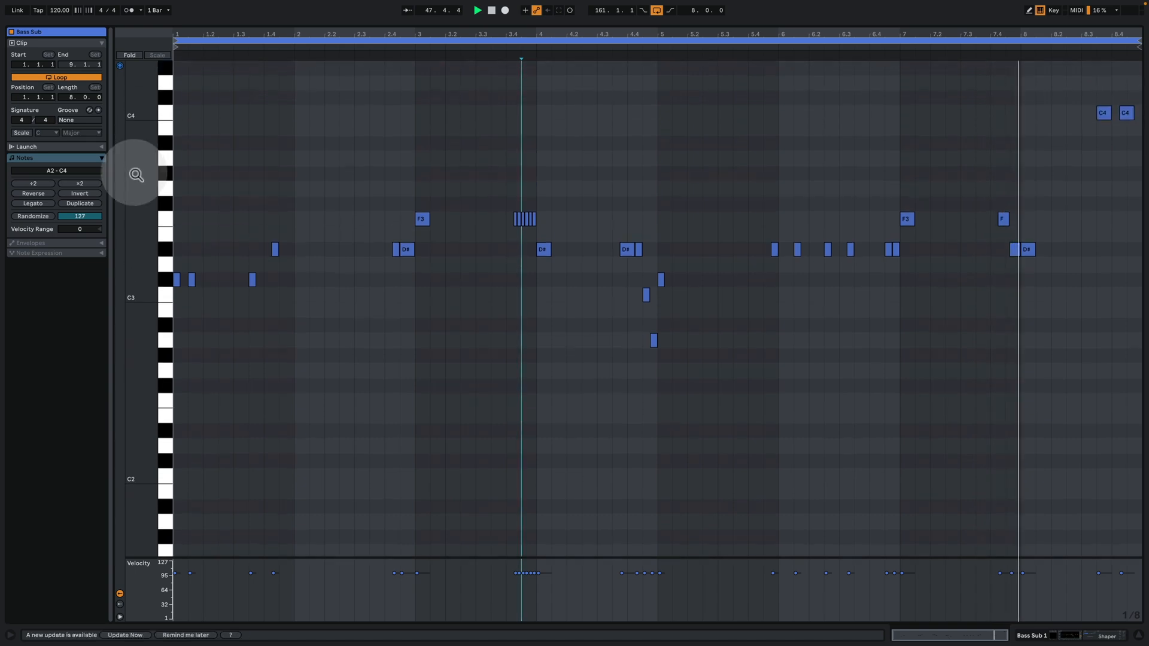
{"action": "left_click", "coordinate": [1070, 634]}
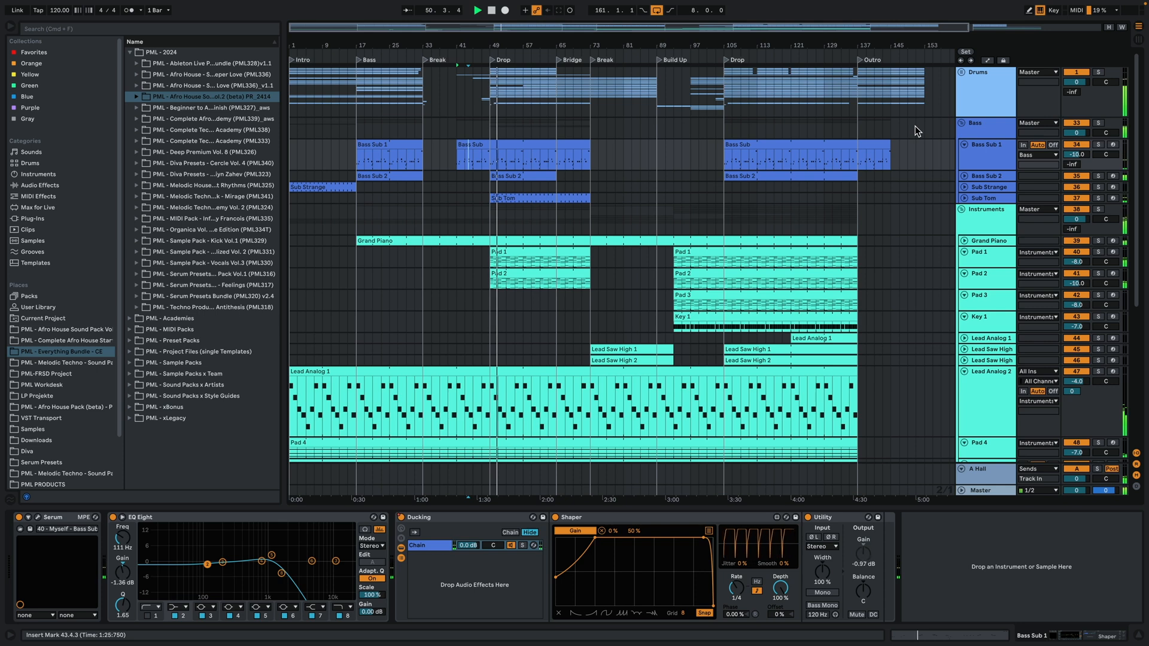
Examine the Sub Tom clip's note and its Serum synth settings, and close the plug-in window
{"action": "double_click", "coordinate": [536, 198]}
{"action": "left_click", "coordinate": [536, 236]}
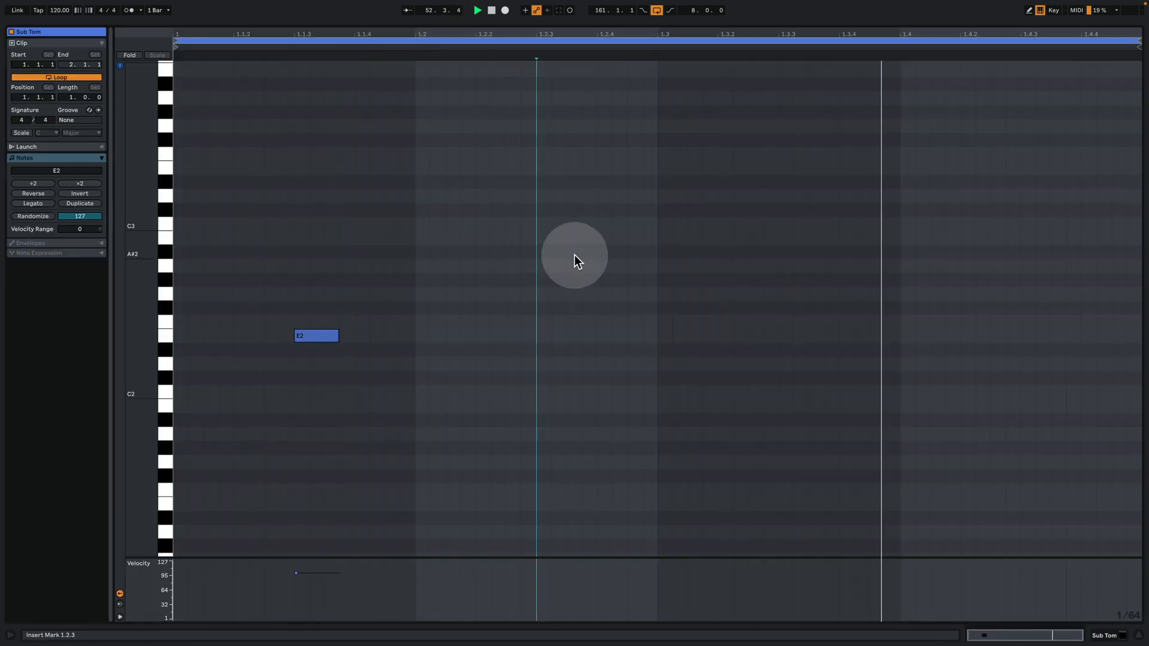
{"action": "left_click", "coordinate": [1097, 639]}
{"action": "left_click", "coordinate": [40, 520]}
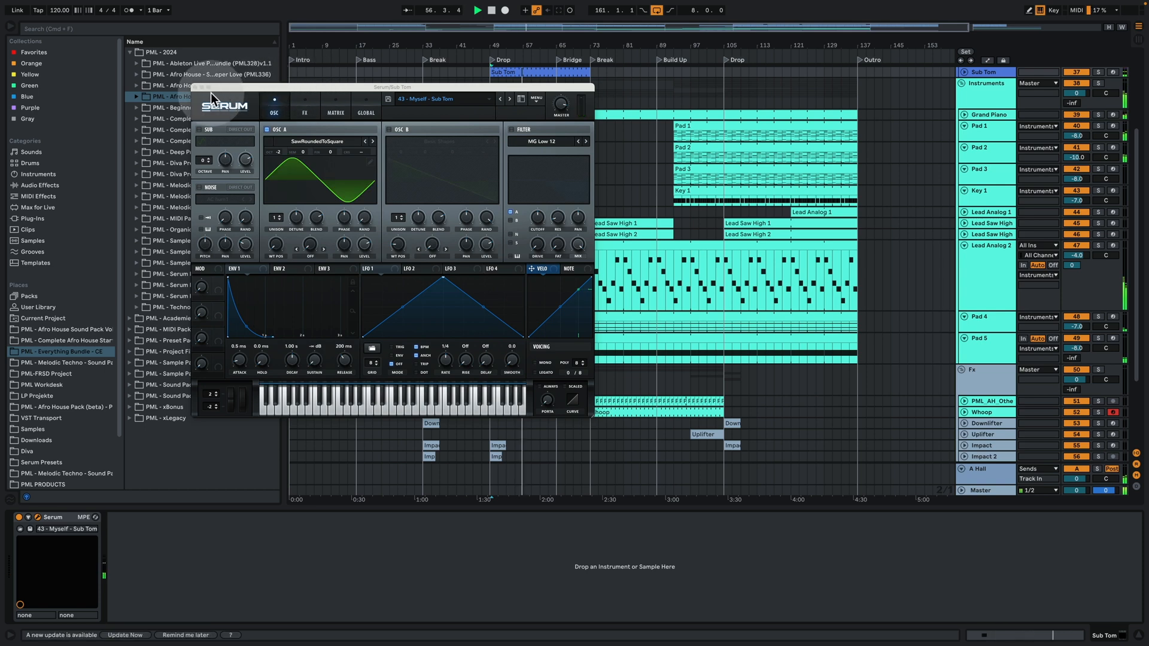
{"action": "left_click", "coordinate": [193, 88]}
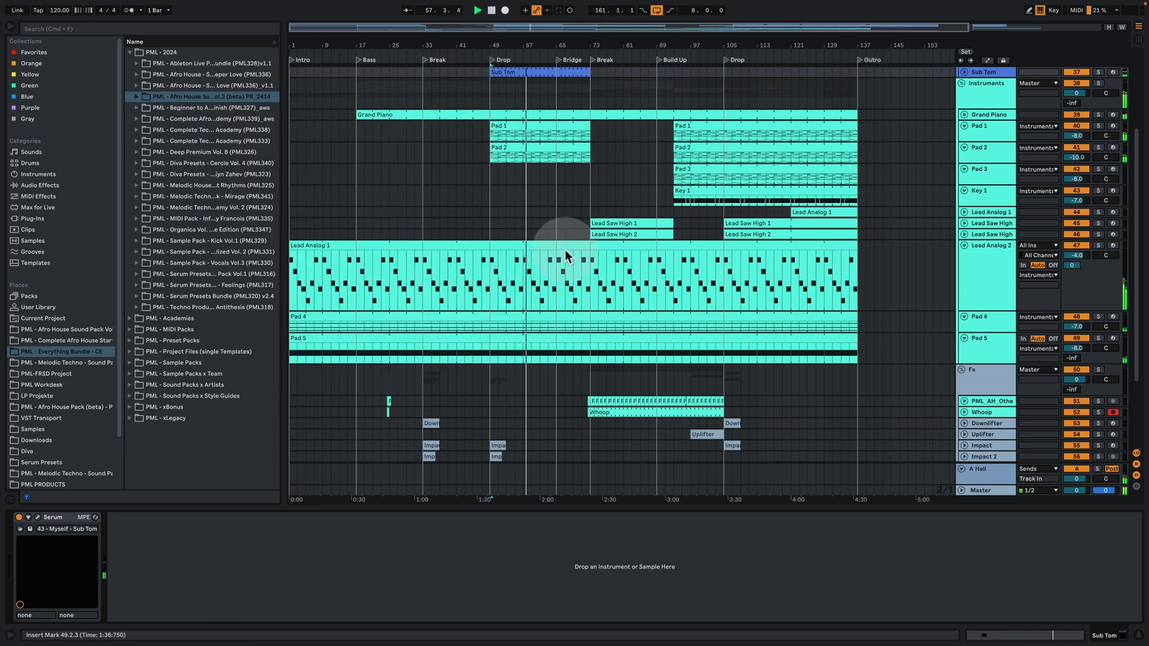
Hide the device view and reduce the height of the Lead Analog 2 track
{"action": "left_click", "coordinate": [1139, 635]}
{"action": "scroll", "coordinate": [843, 296], "scroll_direction": "up", "scroll_amount": 4}
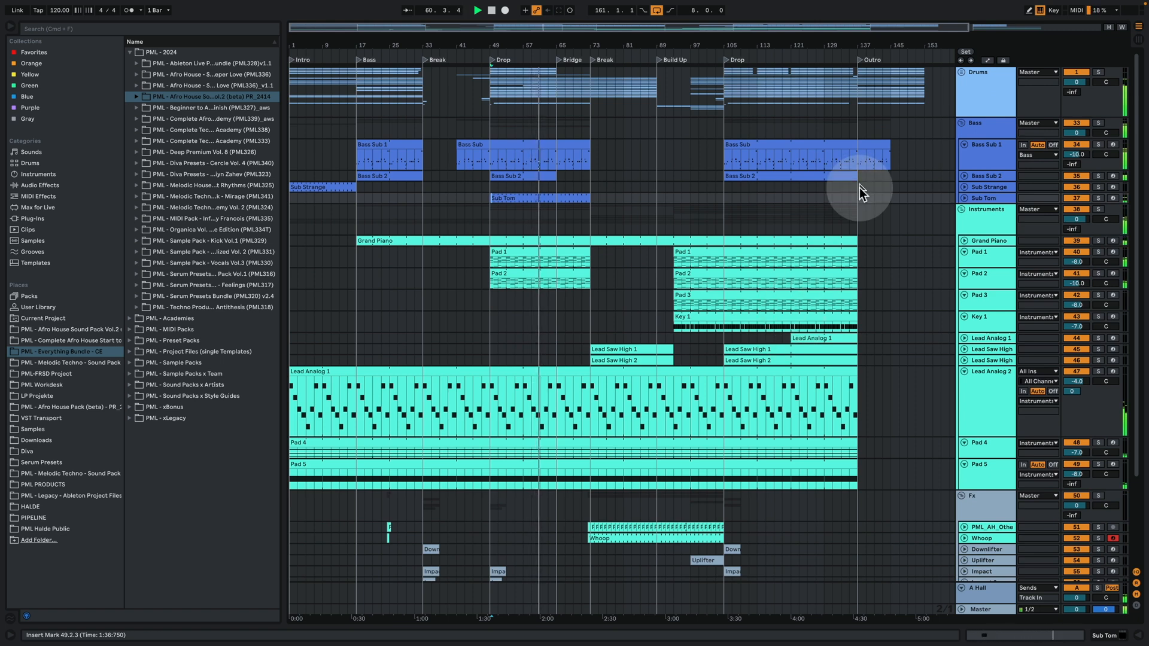
{"action": "left_click_drag", "start_coordinate": [1000, 436], "coordinate": [1007, 391]}
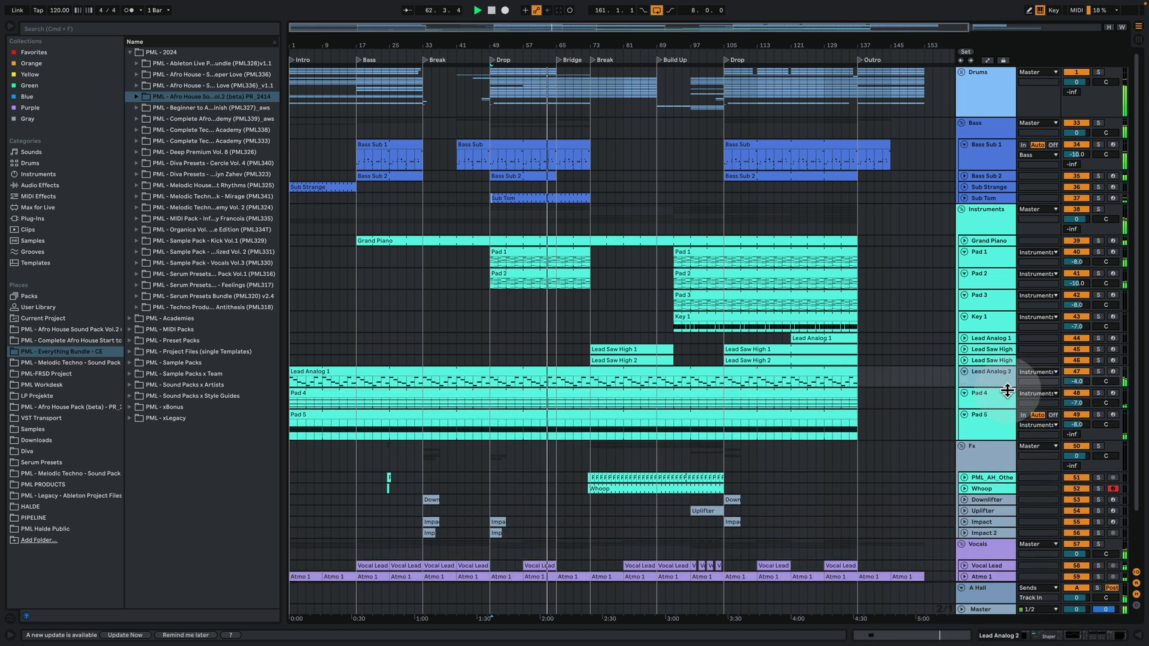
Examine the Pad 2 track's devices and its clip's chord notes with readable names, and hide the device view
{"action": "double_click", "coordinate": [986, 279]}
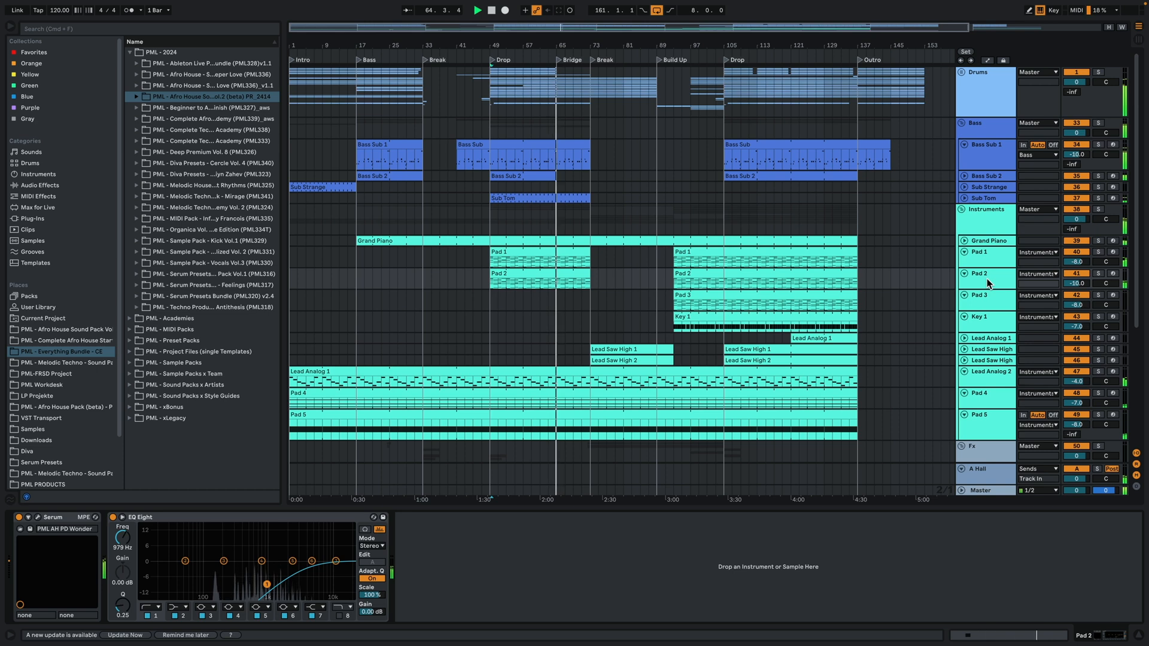
{"action": "double_click", "coordinate": [564, 275]}
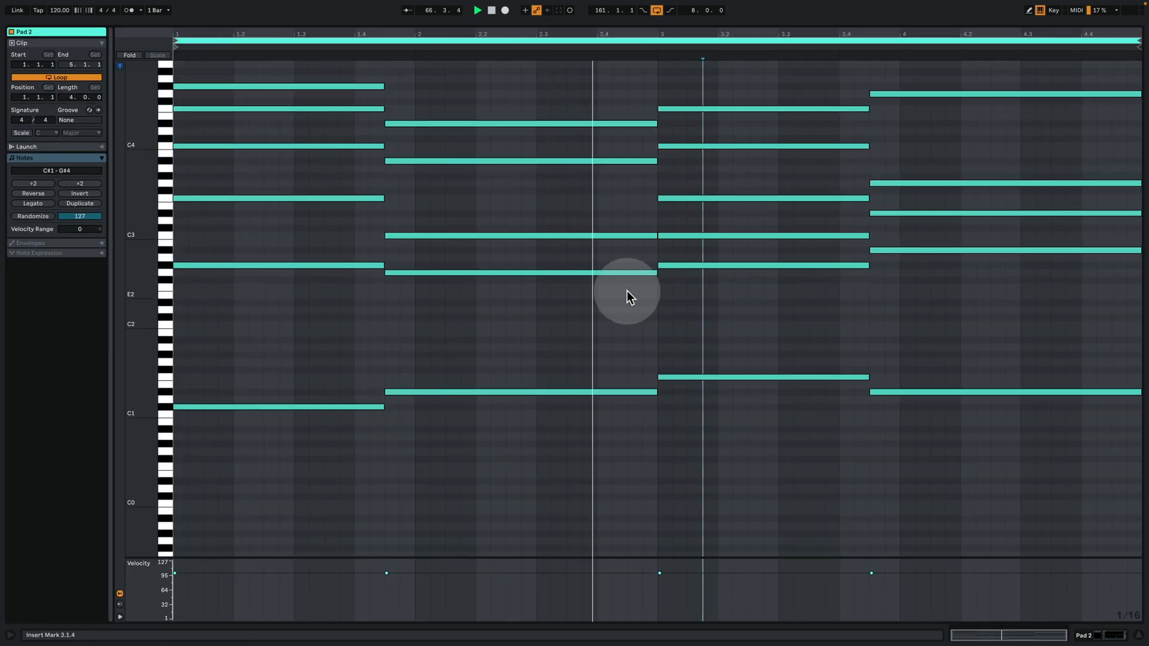
{"action": "left_click_drag", "start_coordinate": [145, 254], "coordinate": [146, 297]}
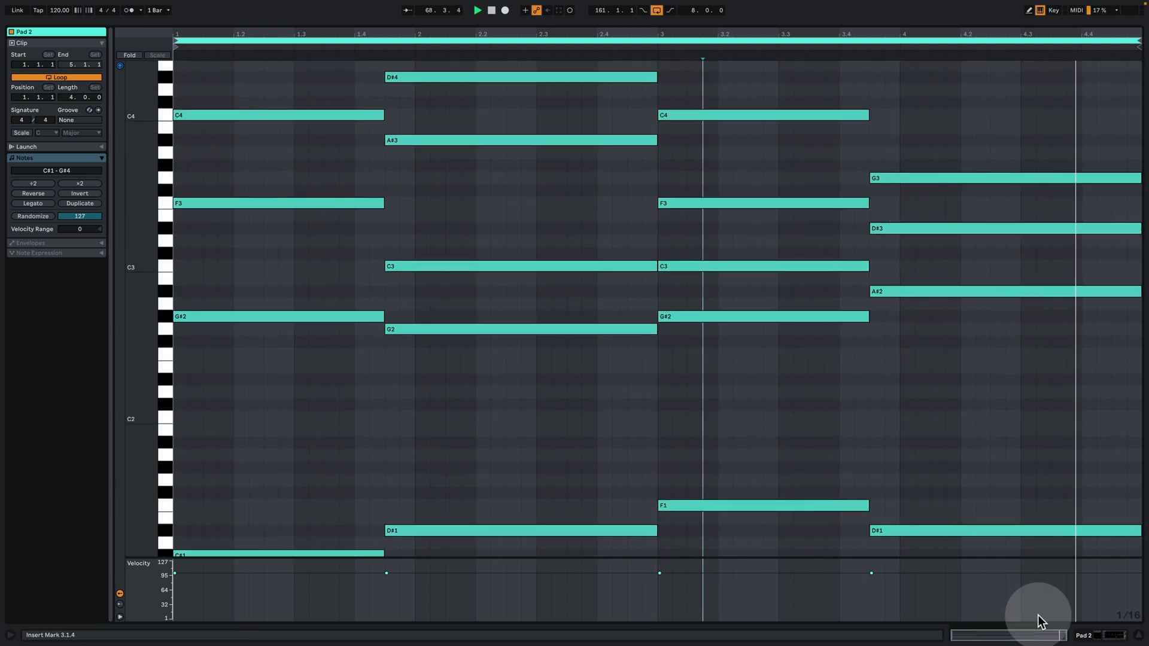
{"action": "left_click", "coordinate": [1089, 635]}
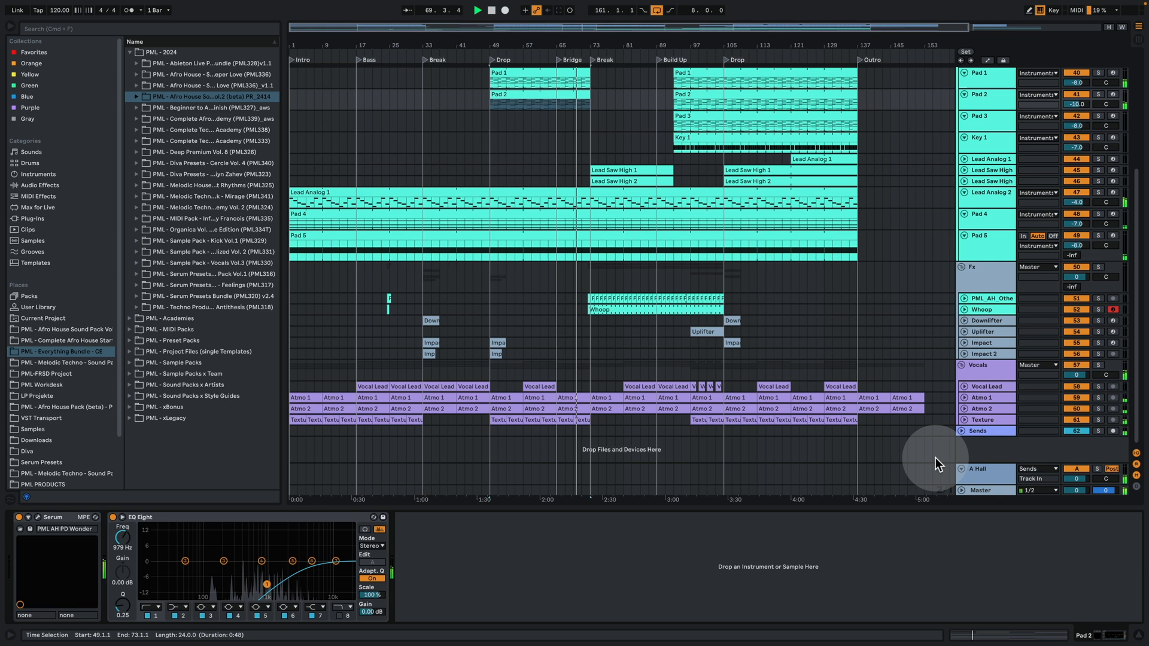
{"action": "left_click", "coordinate": [1139, 635]}
Take a closer look at the Whoop clip in the Break section, unfolding and refolding its track
{"action": "scroll", "coordinate": [831, 263], "scroll_direction": "up", "scroll_amount": 5}
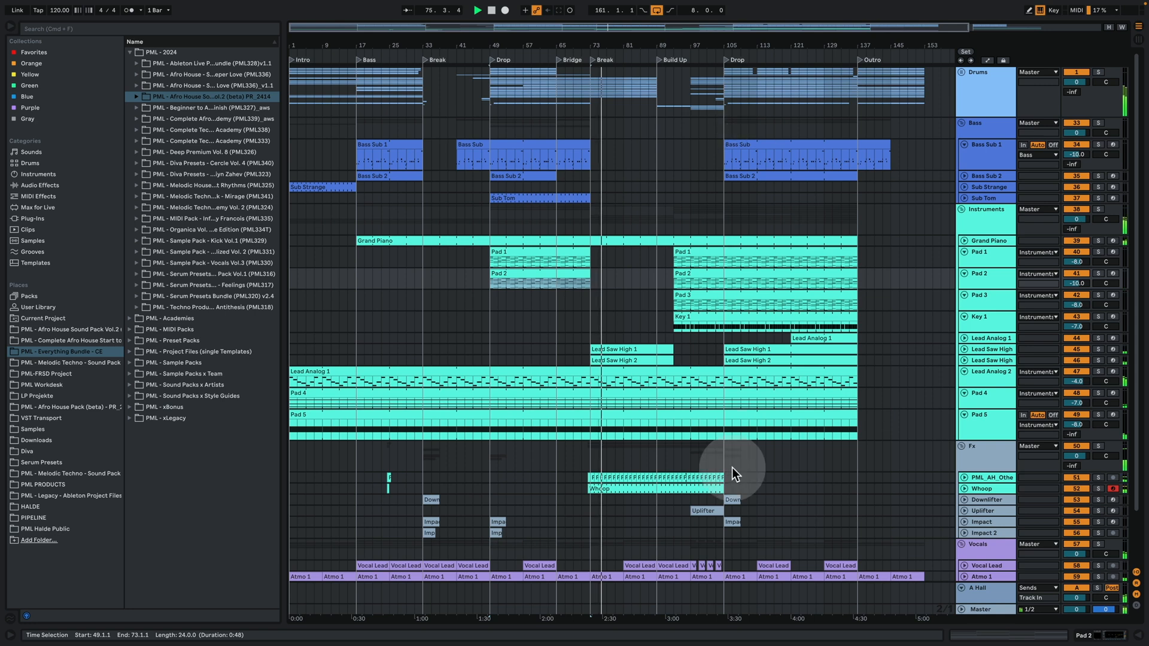
{"action": "left_click_drag", "start_coordinate": [588, 38], "coordinate": [588, 95]}
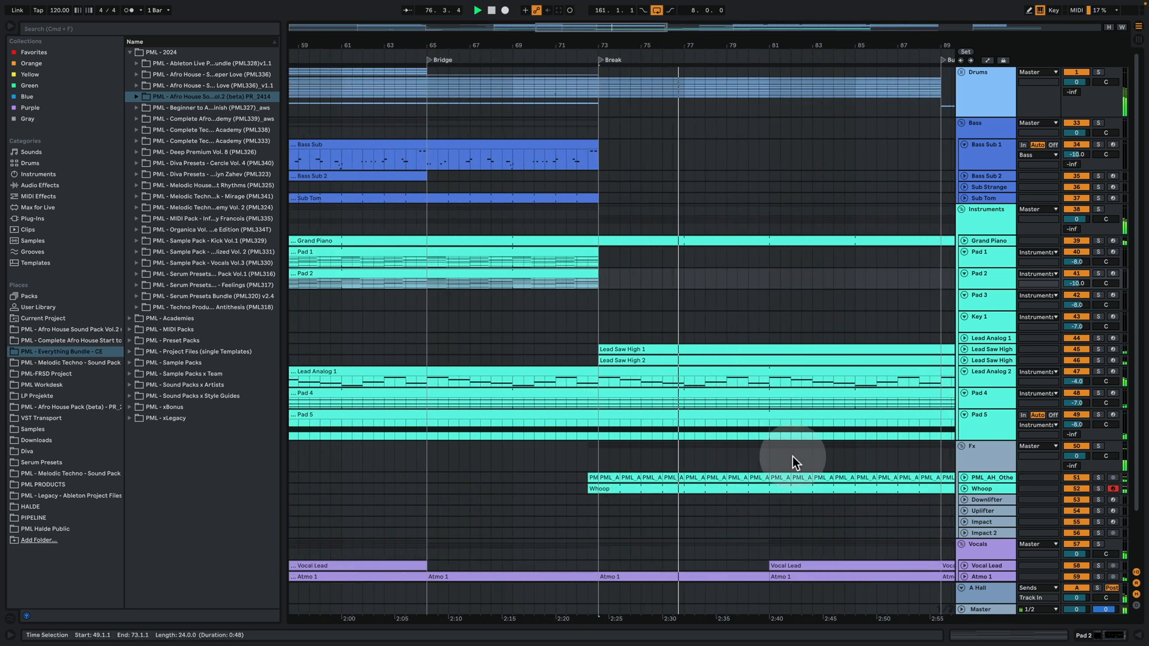
{"action": "left_click", "coordinate": [964, 487]}
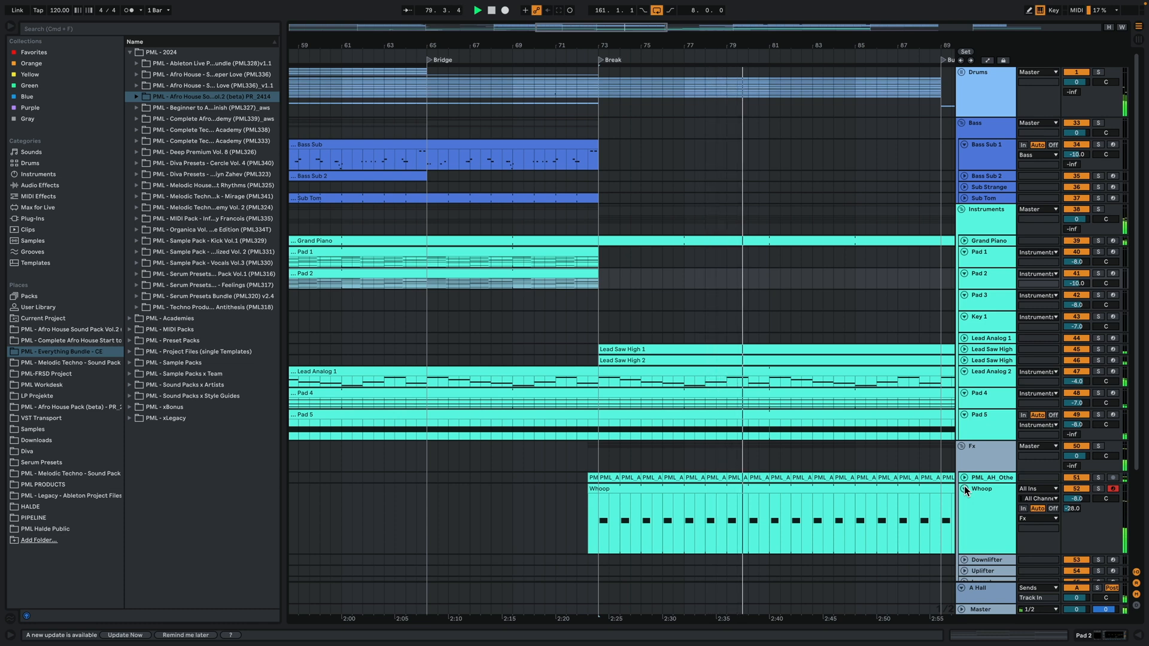
{"action": "left_click", "coordinate": [964, 488]}
Unfold the Whoop MIDI track and the PML_AH_Other sample track so their clip contents show across the Break and Build Up
{"action": "left_click_drag", "start_coordinate": [669, 48], "coordinate": [670, 2]}
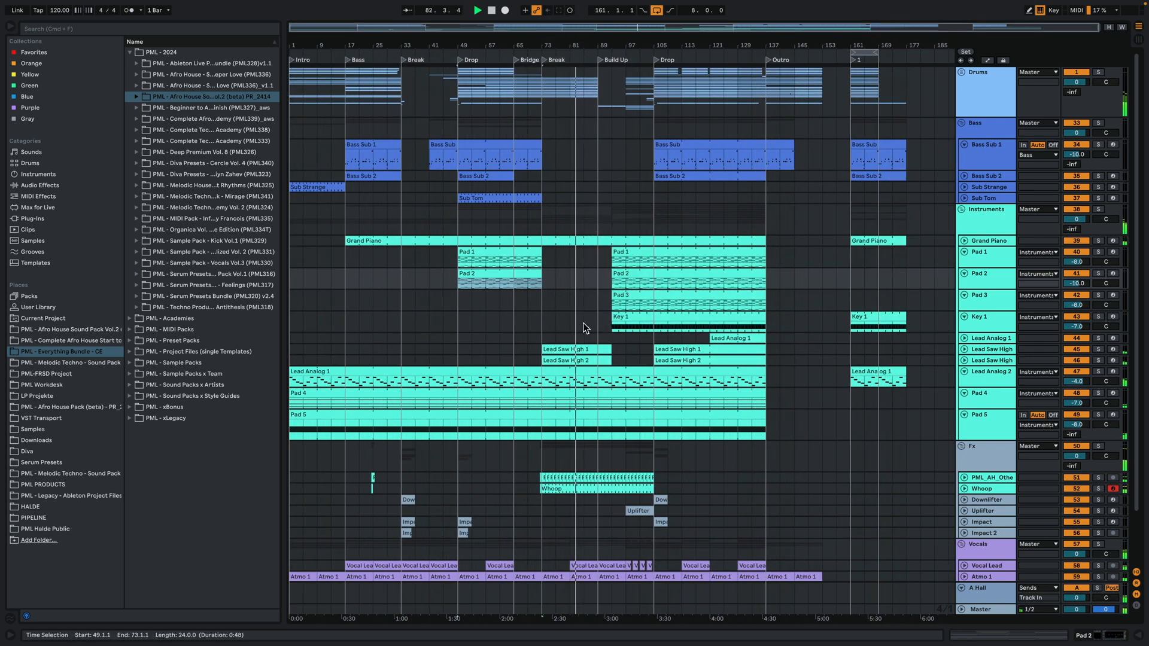
{"action": "left_click_drag", "start_coordinate": [584, 45], "coordinate": [585, 78]}
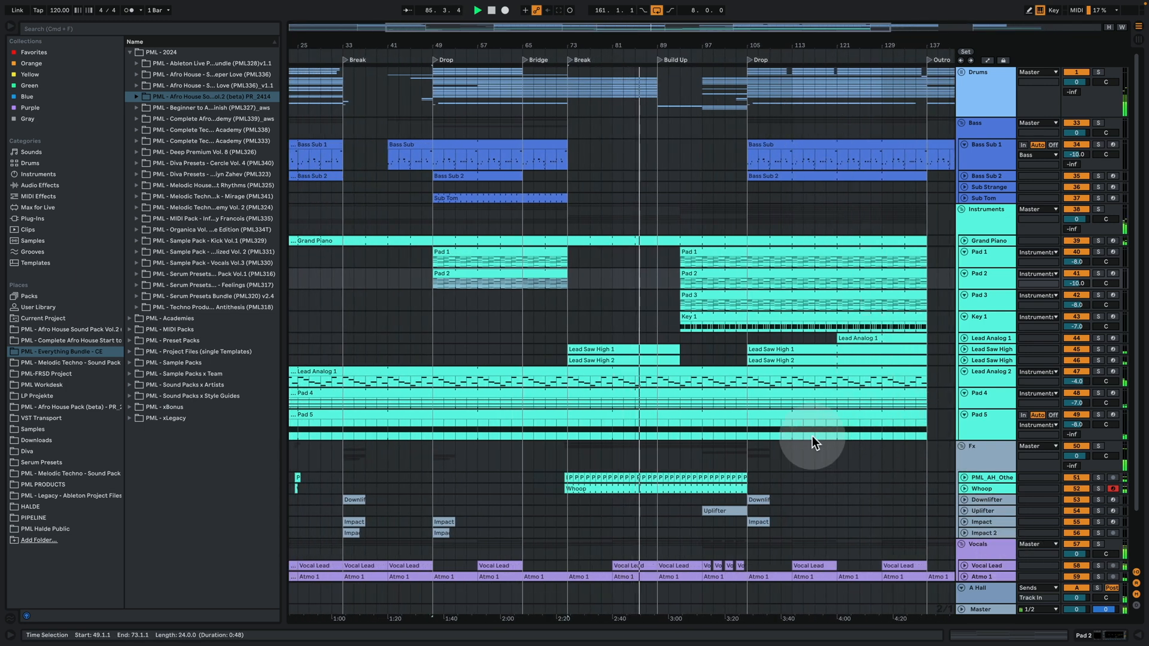
{"action": "left_click", "coordinate": [736, 465]}
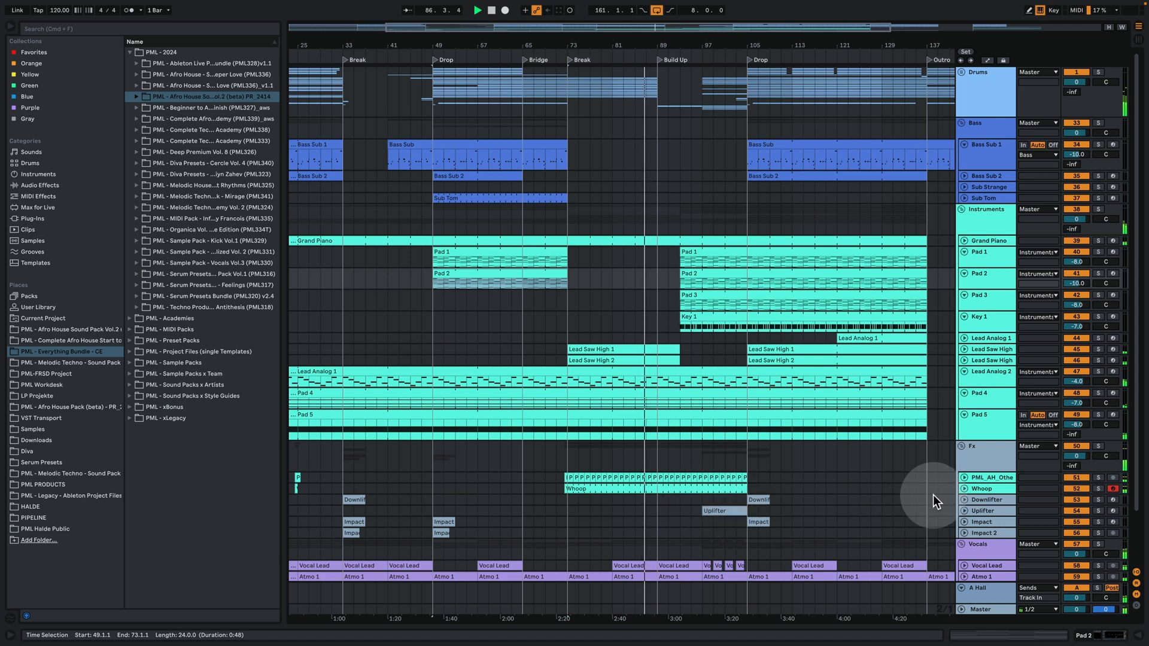
{"action": "left_click", "coordinate": [962, 489]}
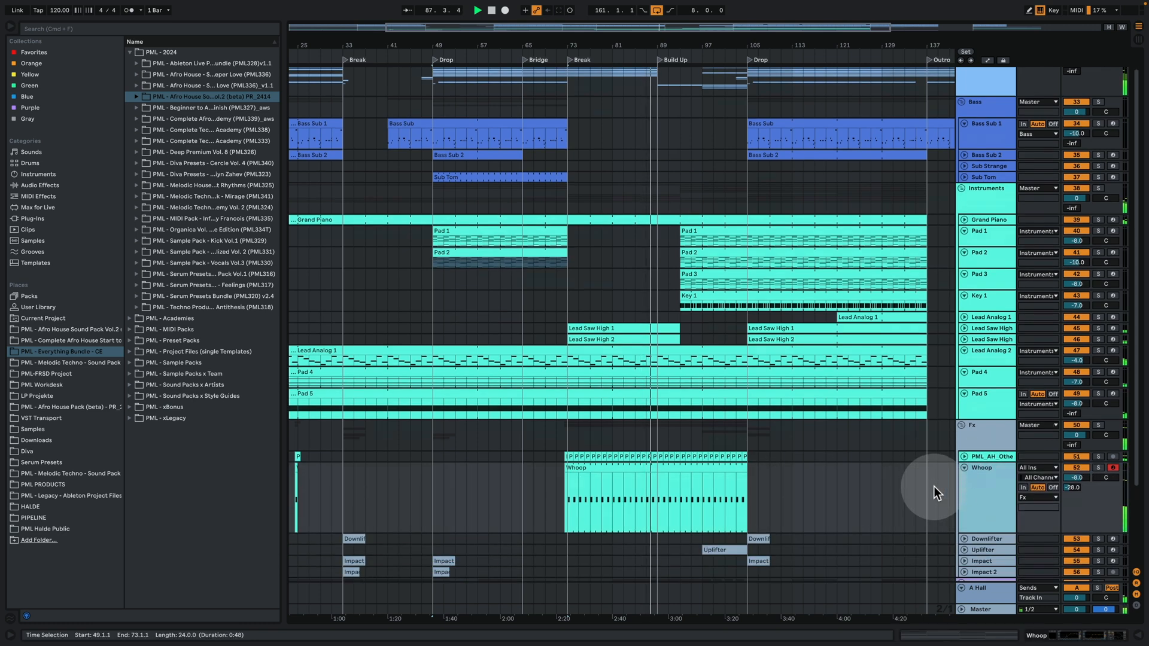
{"action": "left_click", "coordinate": [963, 456]}
{"action": "scroll", "coordinate": [958, 449], "scroll_direction": "down", "scroll_amount": 5}
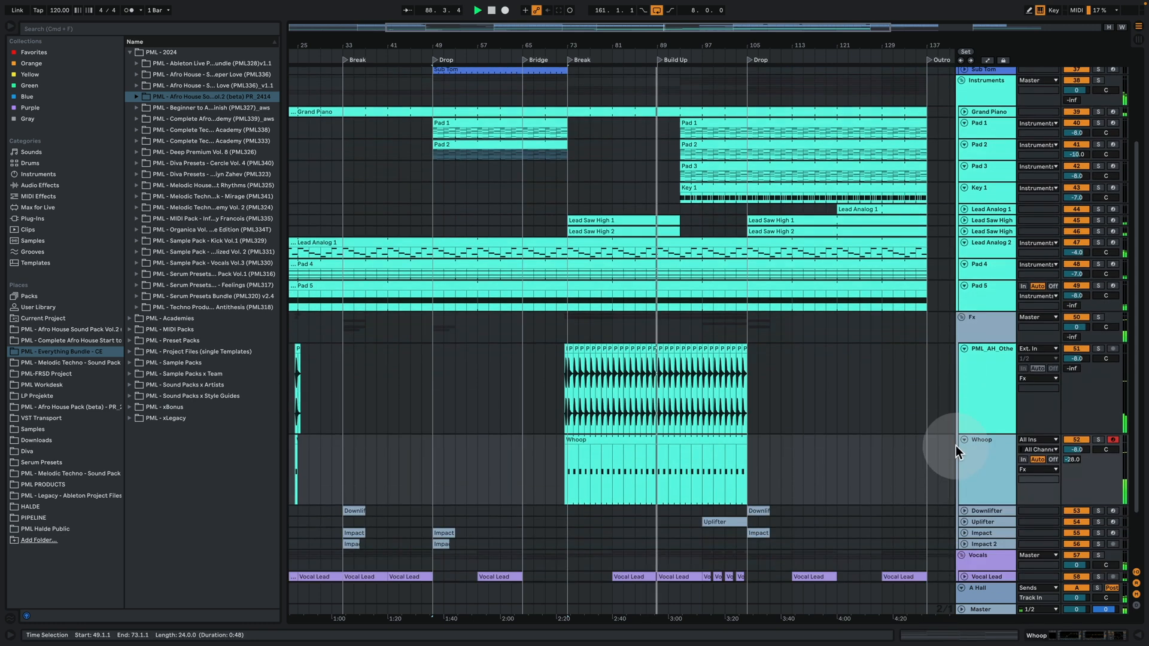
View the Master track's compressor, saturator and limiter chain, and hide the device view
{"action": "left_click", "coordinate": [993, 608]}
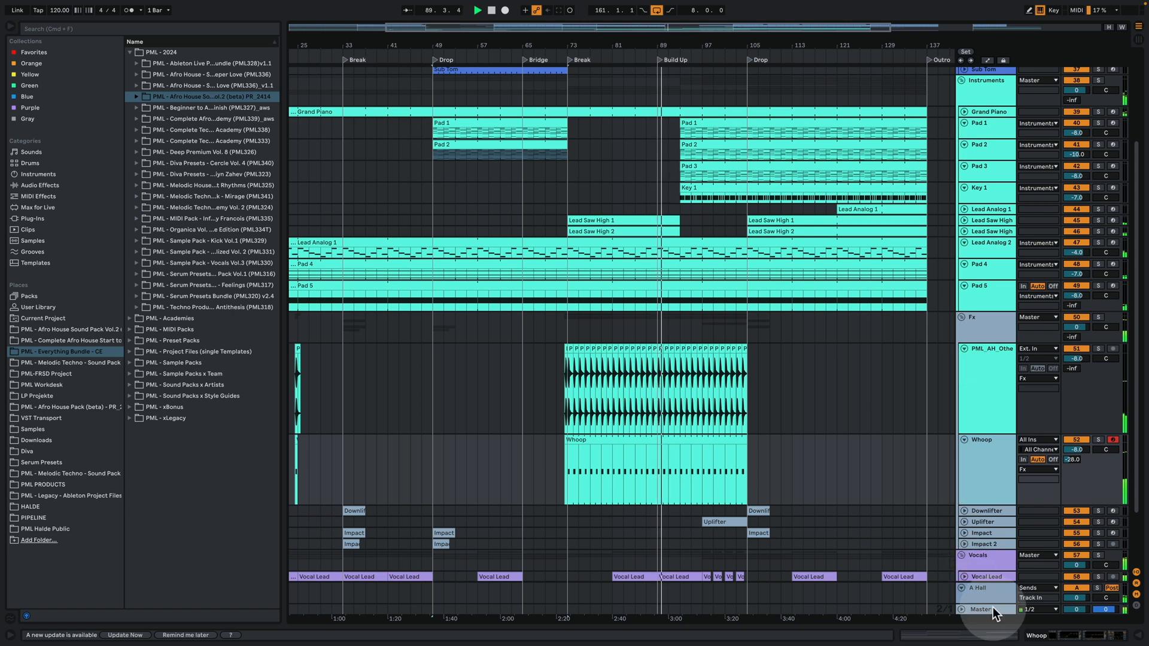
{"action": "left_click", "coordinate": [992, 608]}
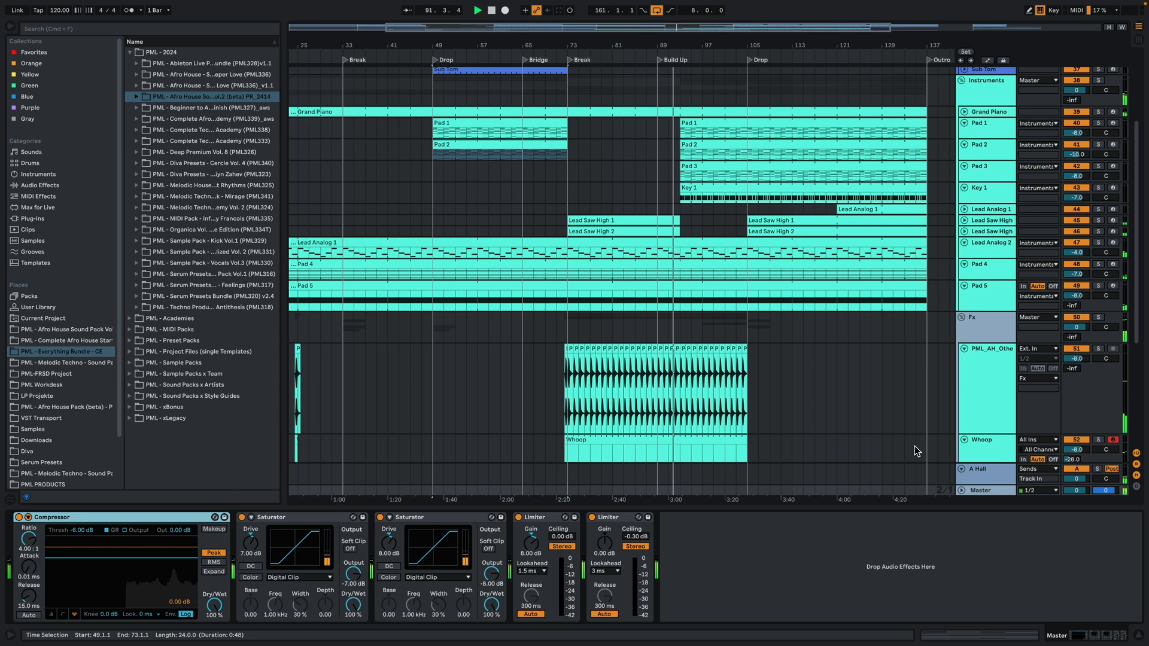
{"action": "left_click", "coordinate": [1139, 635]}
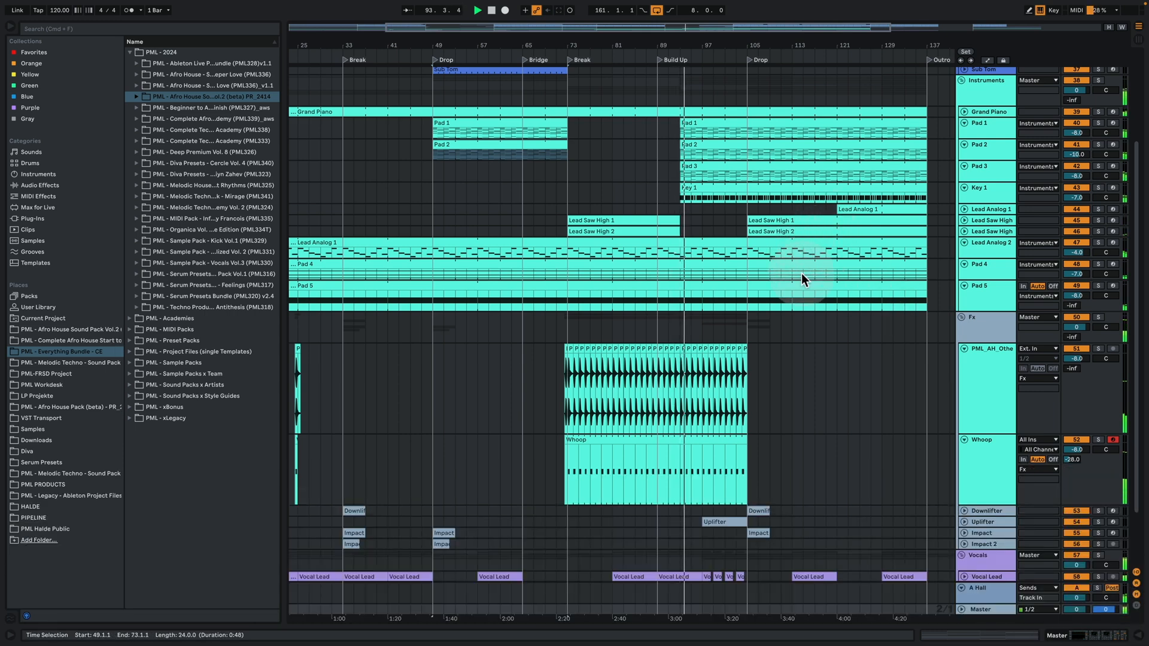
Enlarge the Key 1 track with the automation lanes temporarily shown, and return to the clip view
{"action": "scroll", "coordinate": [803, 278], "scroll_direction": "up", "scroll_amount": 2}
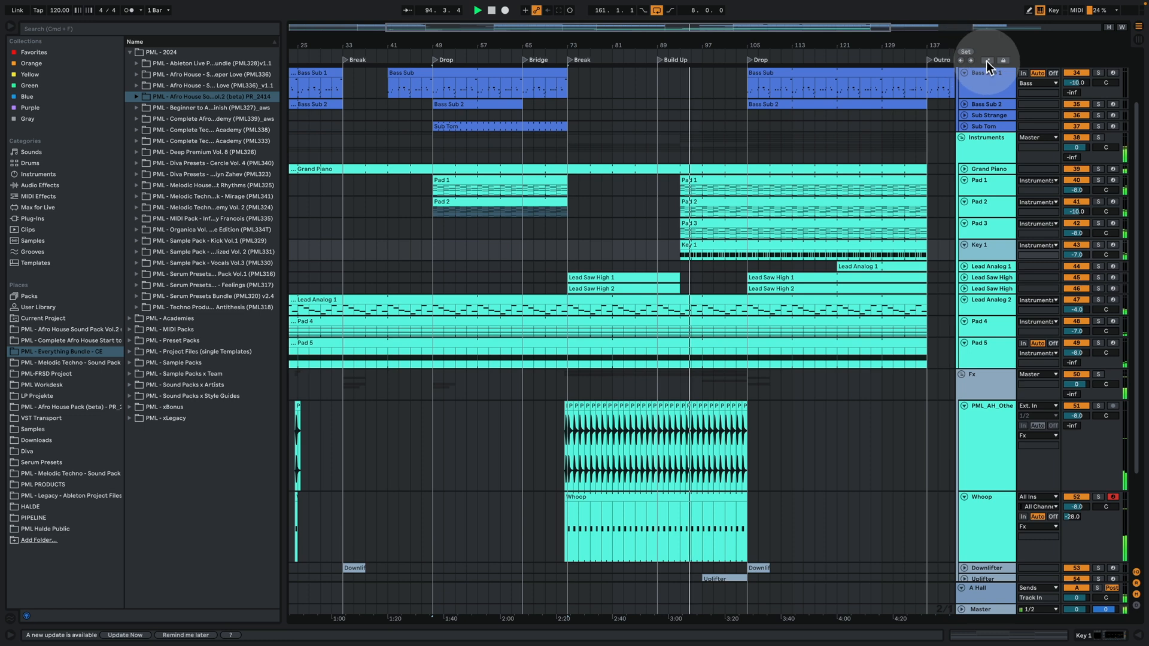
{"action": "left_click", "coordinate": [987, 61]}
{"action": "left_click_drag", "start_coordinate": [988, 260], "coordinate": [991, 310]}
{"action": "left_click", "coordinate": [986, 257]}
{"action": "left_click", "coordinate": [985, 256]}
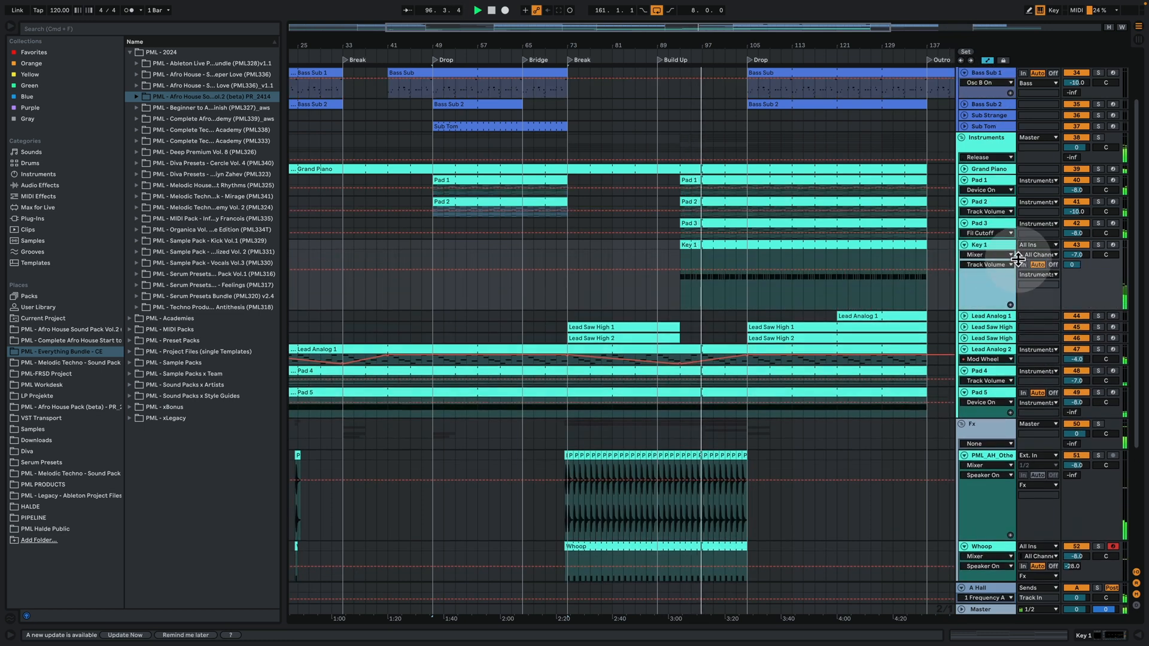
{"action": "left_click", "coordinate": [989, 60]}
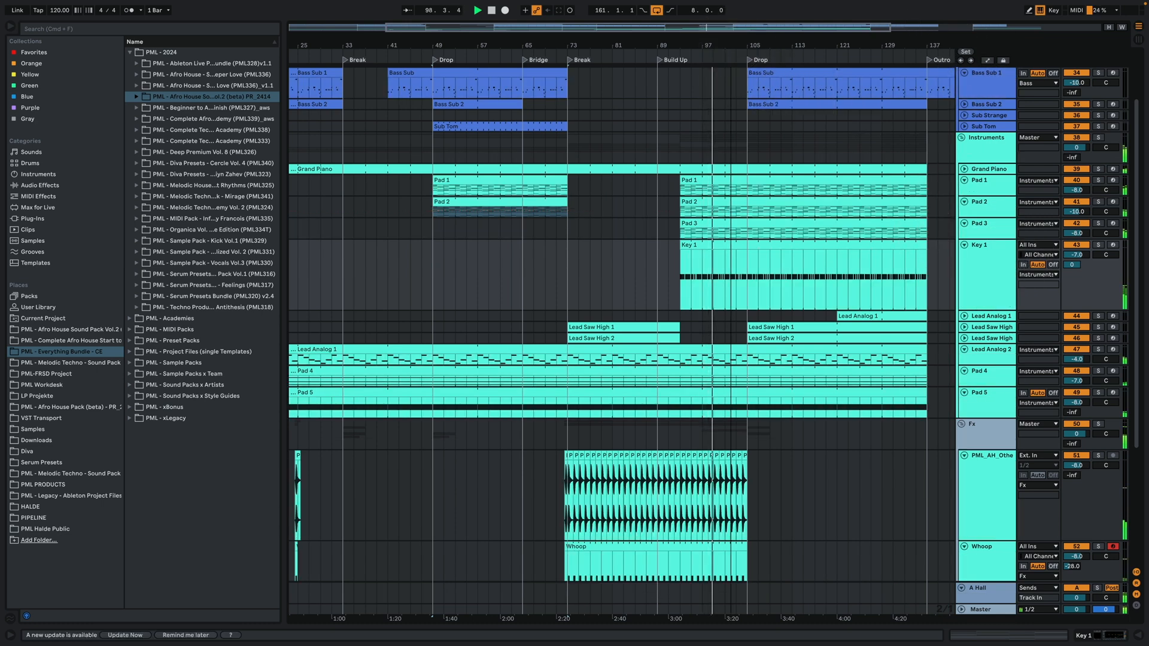
Unfold the Drums group and open the Build Up's PML_PAH_Snare_15 clip to examine its notes and velocities
{"action": "left_click_drag", "start_coordinate": [757, 46], "coordinate": [757, 17]}
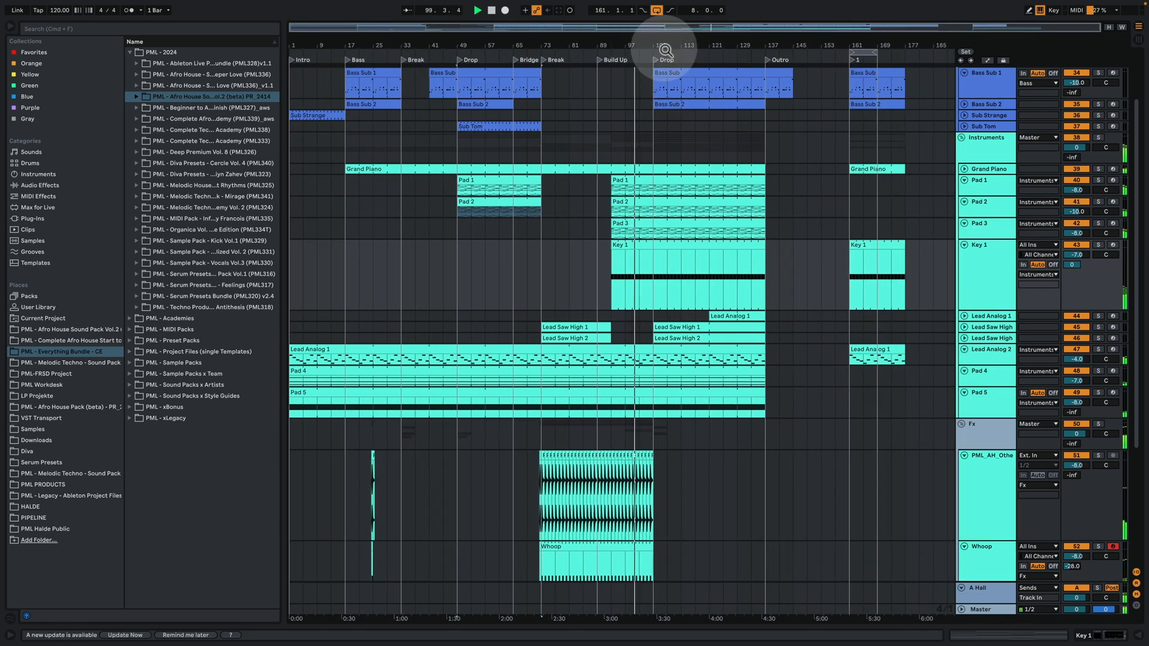
{"action": "left_click_drag", "start_coordinate": [662, 46], "coordinate": [663, 66]}
{"action": "scroll", "coordinate": [755, 264], "scroll_direction": "up", "scroll_amount": 3}
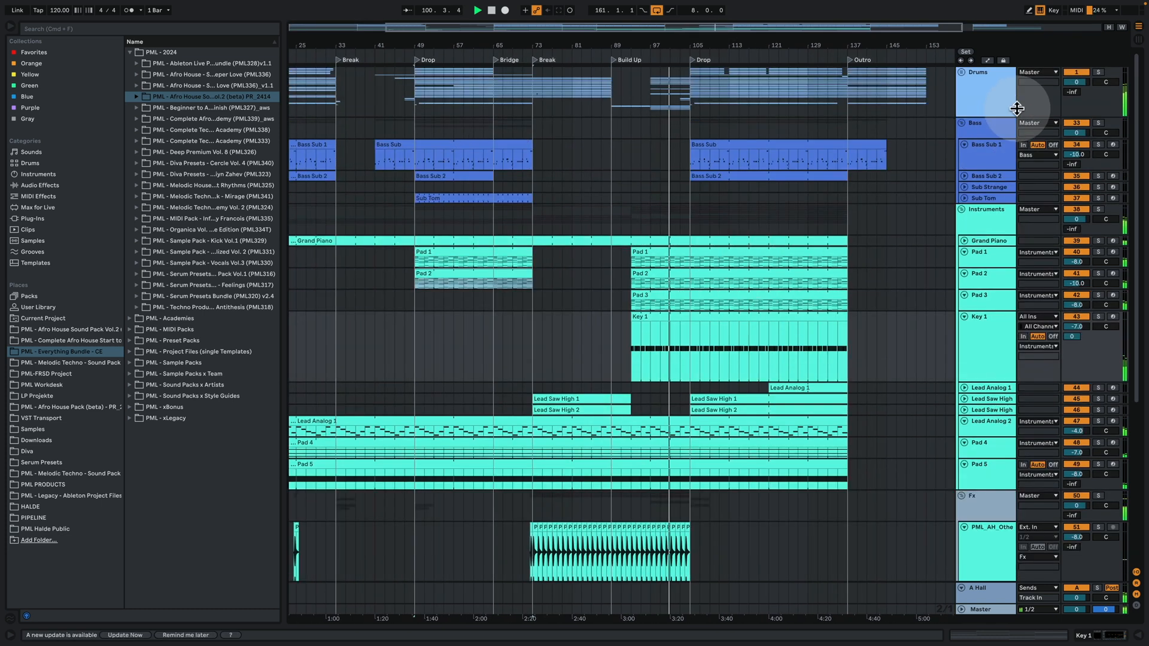
{"action": "left_click", "coordinate": [962, 72]}
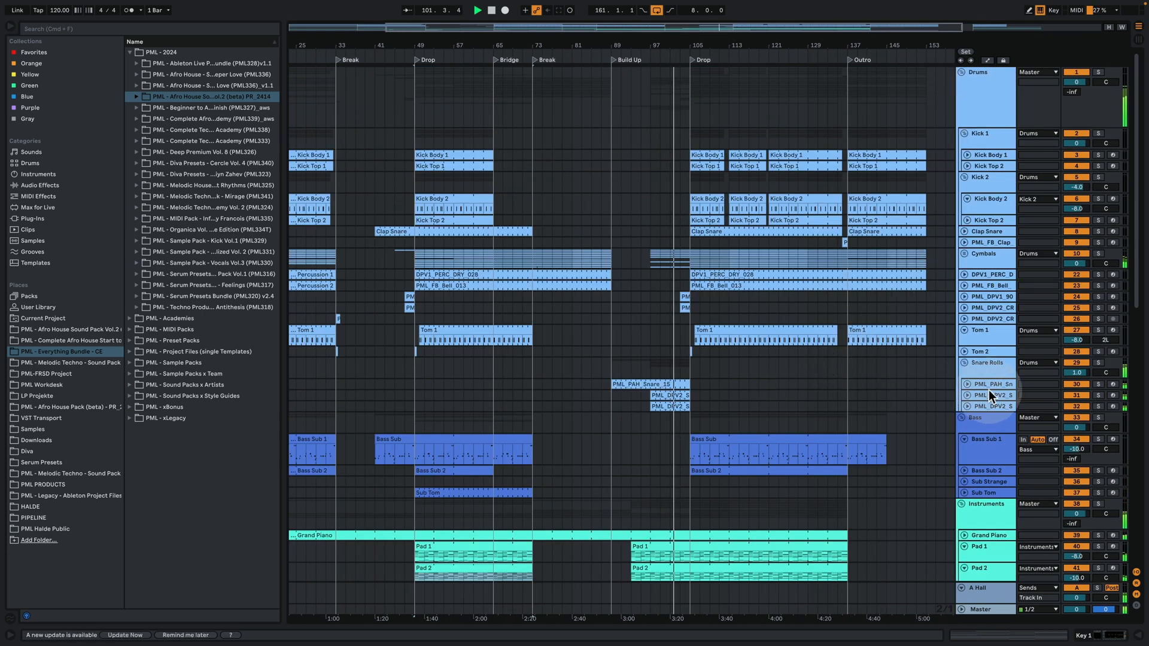
{"action": "left_click", "coordinate": [944, 386]}
{"action": "double_click", "coordinate": [683, 384]}
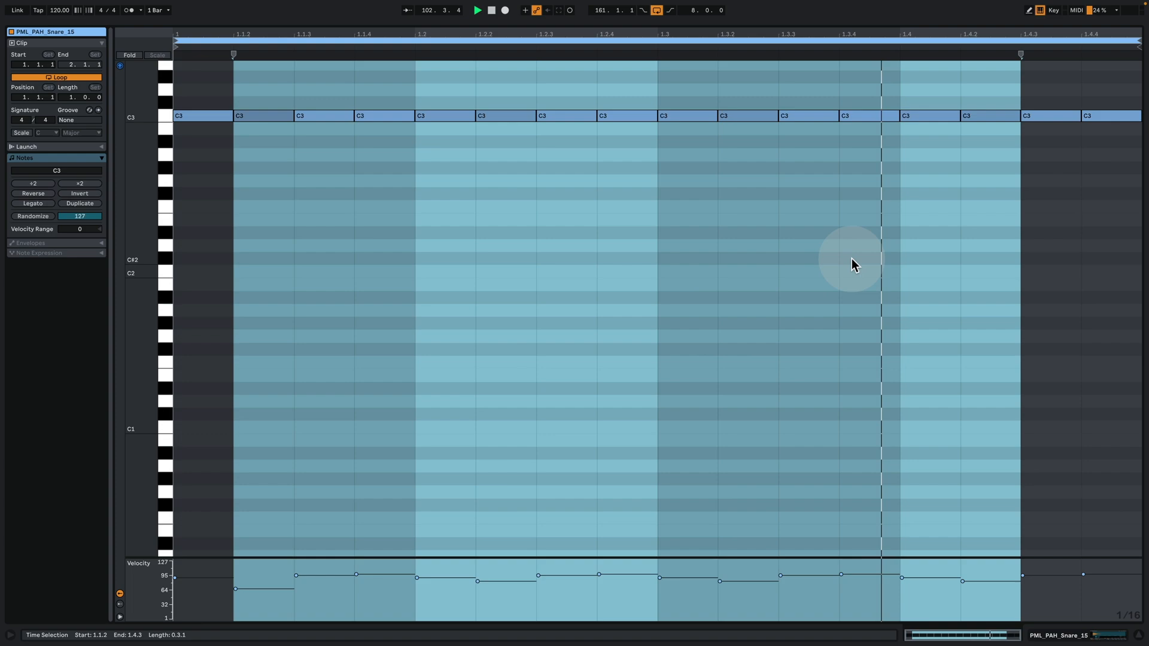
Unfold the two PML_DPV2 snare-roll tracks to view their Build Up clips, and shrink both tracks back to minimum height
{"action": "left_click", "coordinate": [1108, 636]}
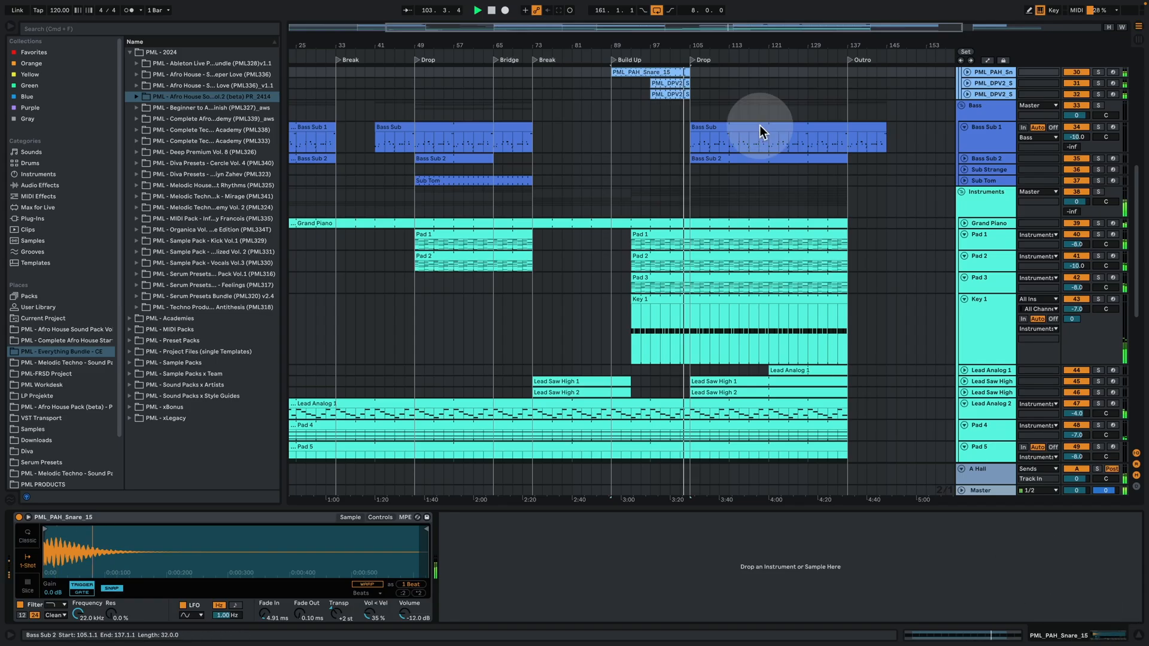
{"action": "left_click", "coordinate": [968, 83]}
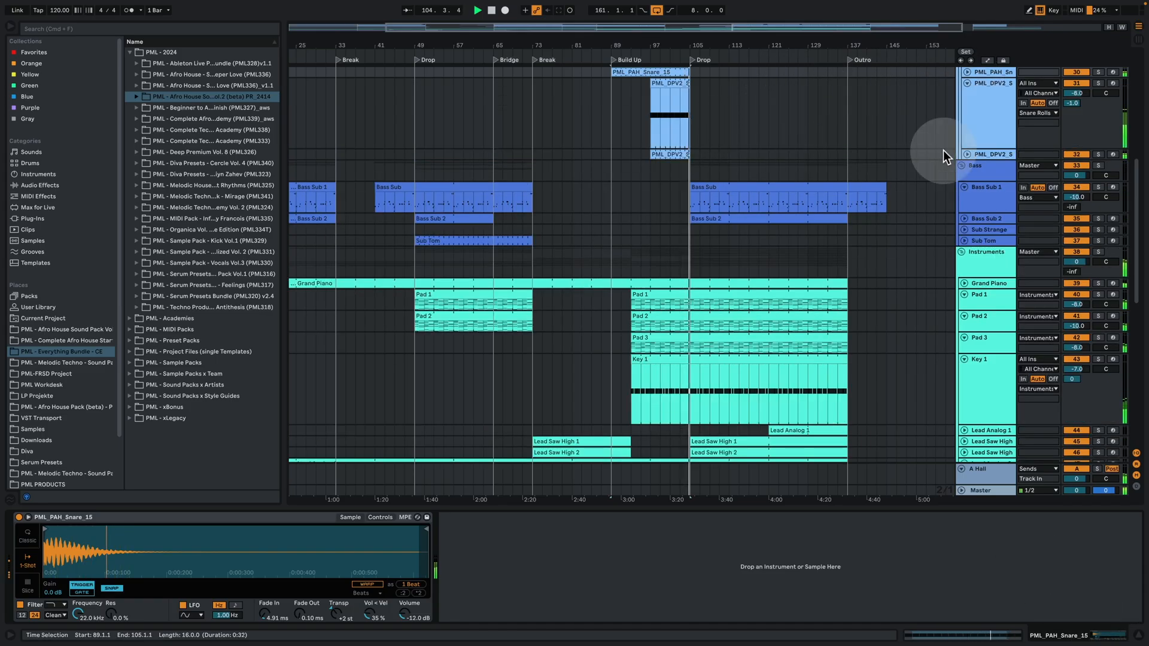
{"action": "scroll", "coordinate": [846, 189], "scroll_direction": "up", "scroll_amount": 5}
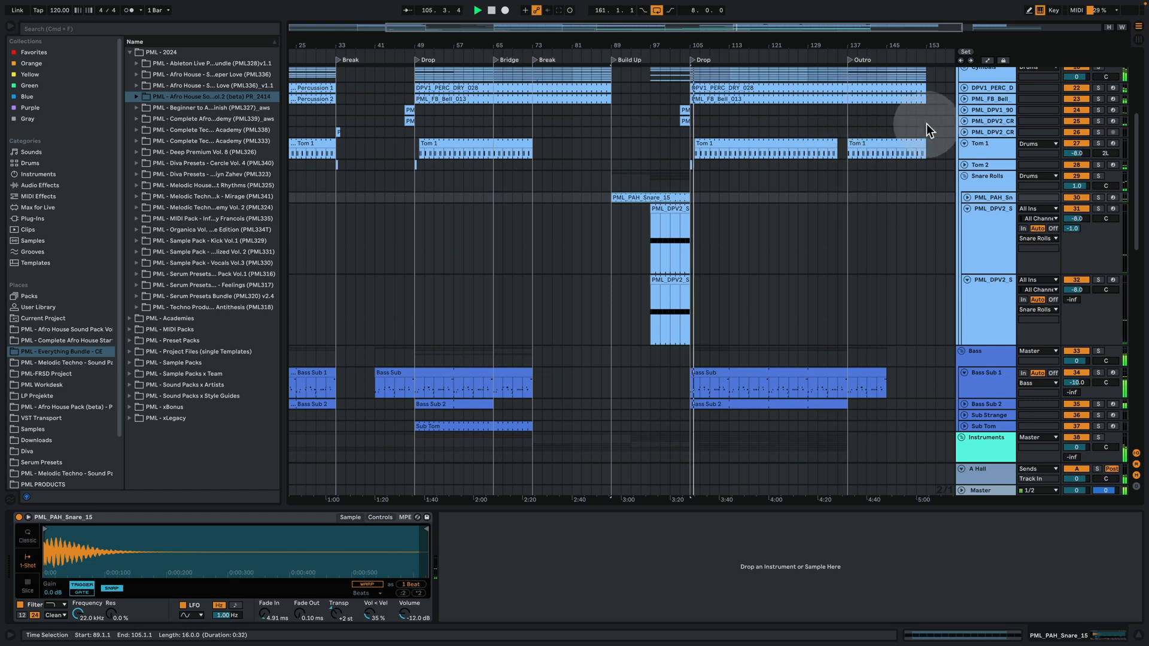
{"action": "left_click_drag", "start_coordinate": [982, 272], "coordinate": [993, 213]}
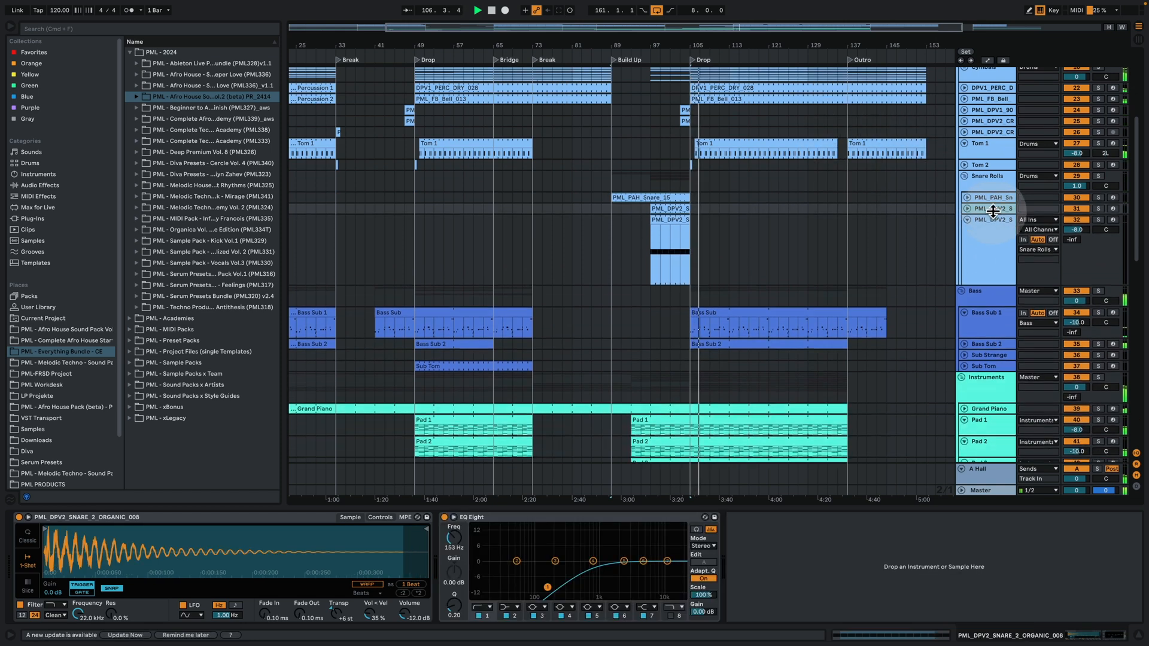
{"action": "left_click_drag", "start_coordinate": [992, 283], "coordinate": [999, 215]}
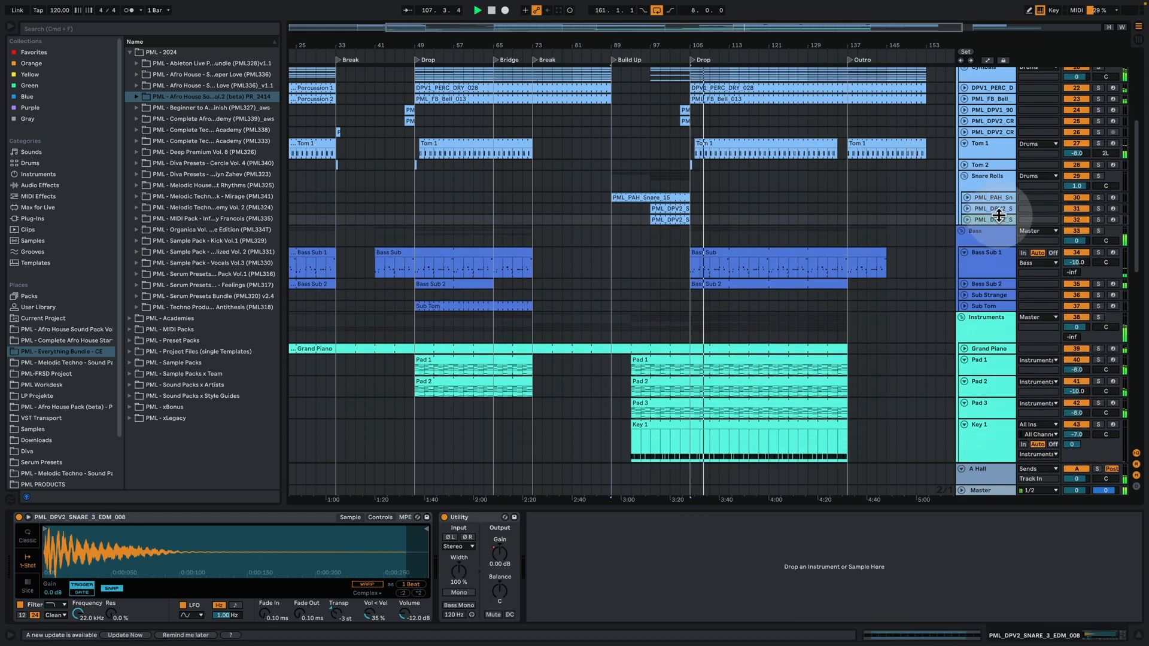
Show the contents of the Afro House Sound Pack Vol.2 folder in the browser, and narrow the browser slightly
{"action": "left_click_drag", "start_coordinate": [713, 44], "coordinate": [684, 34]}
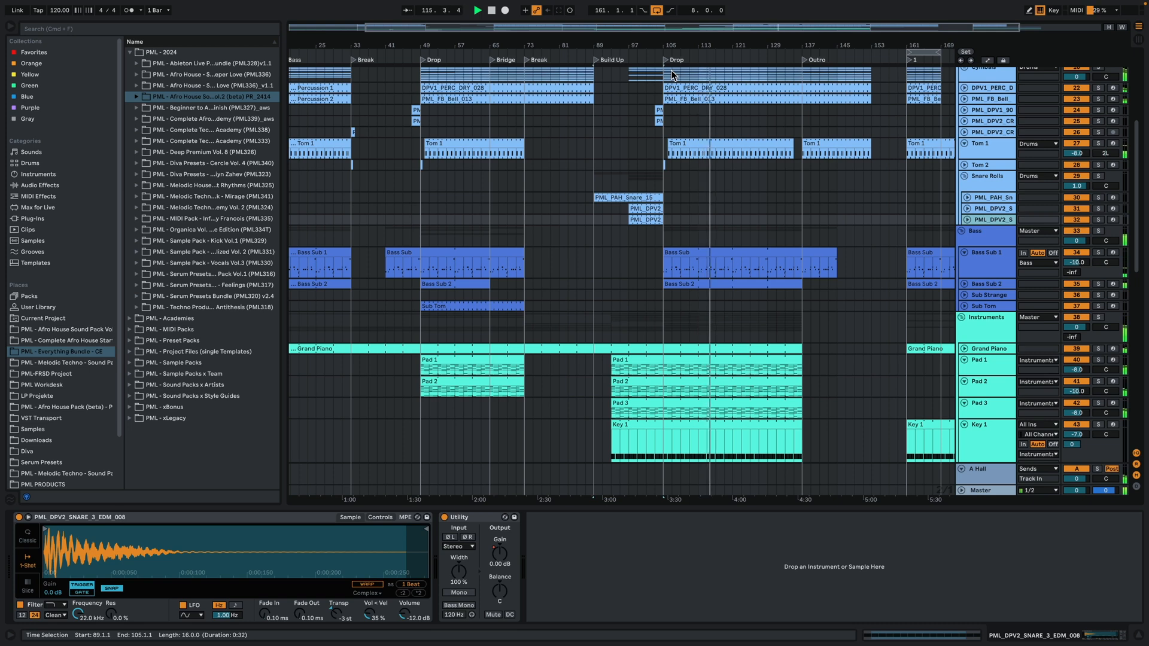
{"action": "left_click", "coordinate": [97, 320]}
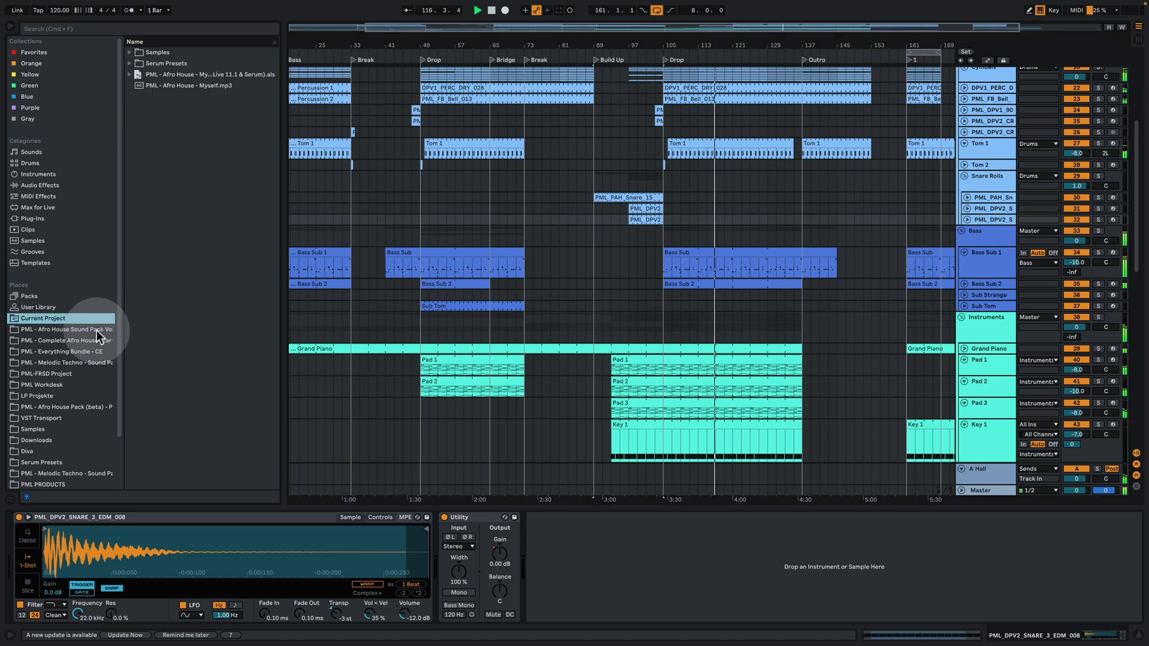
{"action": "left_click", "coordinate": [93, 330]}
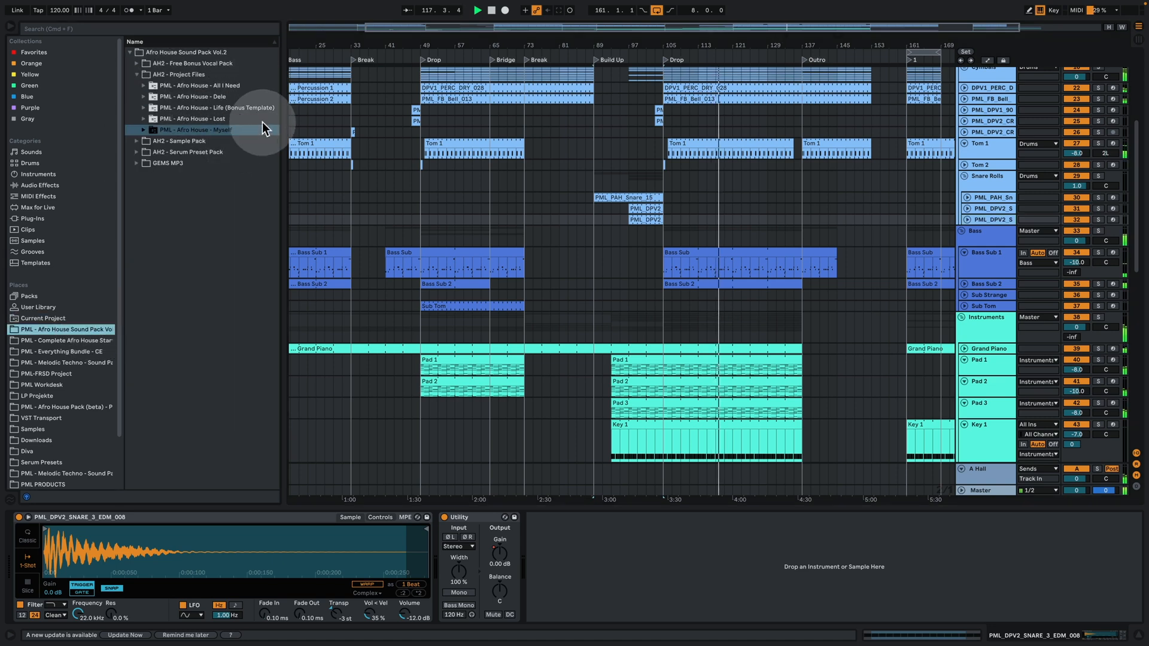
{"action": "left_click_drag", "start_coordinate": [283, 127], "coordinate": [279, 128]}
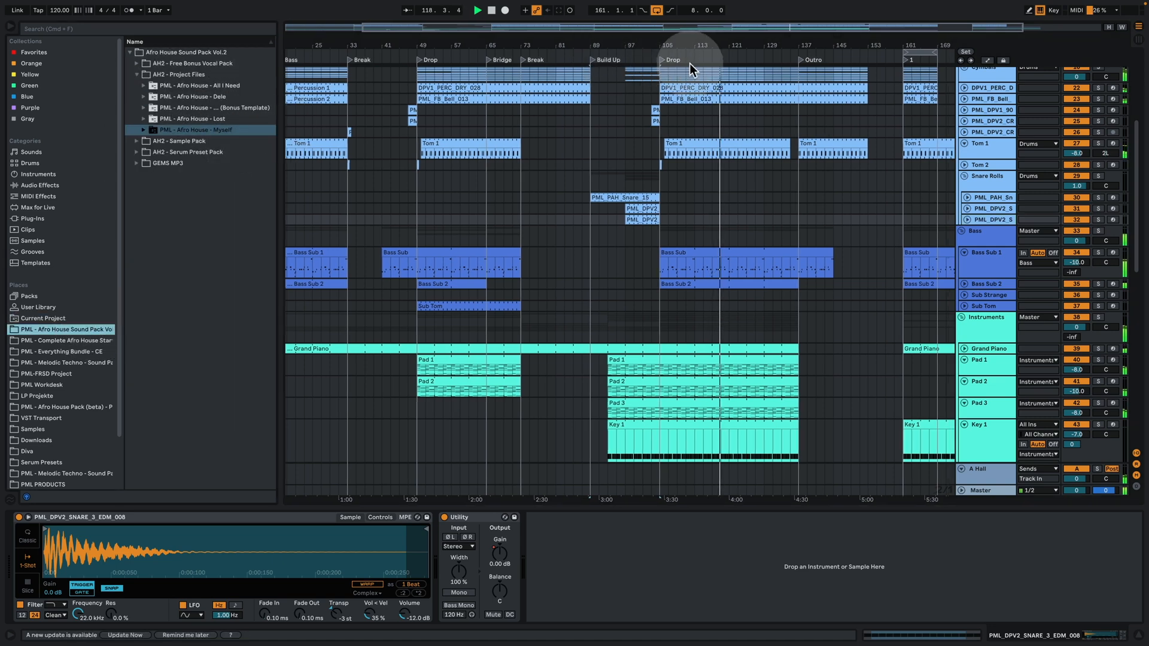
Open the Lead Analog 1 clip in the second half of the last Drop to examine its notes
{"action": "left_click_drag", "start_coordinate": [676, 43], "coordinate": [742, 49]}
{"action": "scroll", "coordinate": [785, 255], "scroll_direction": "down", "scroll_amount": 5}
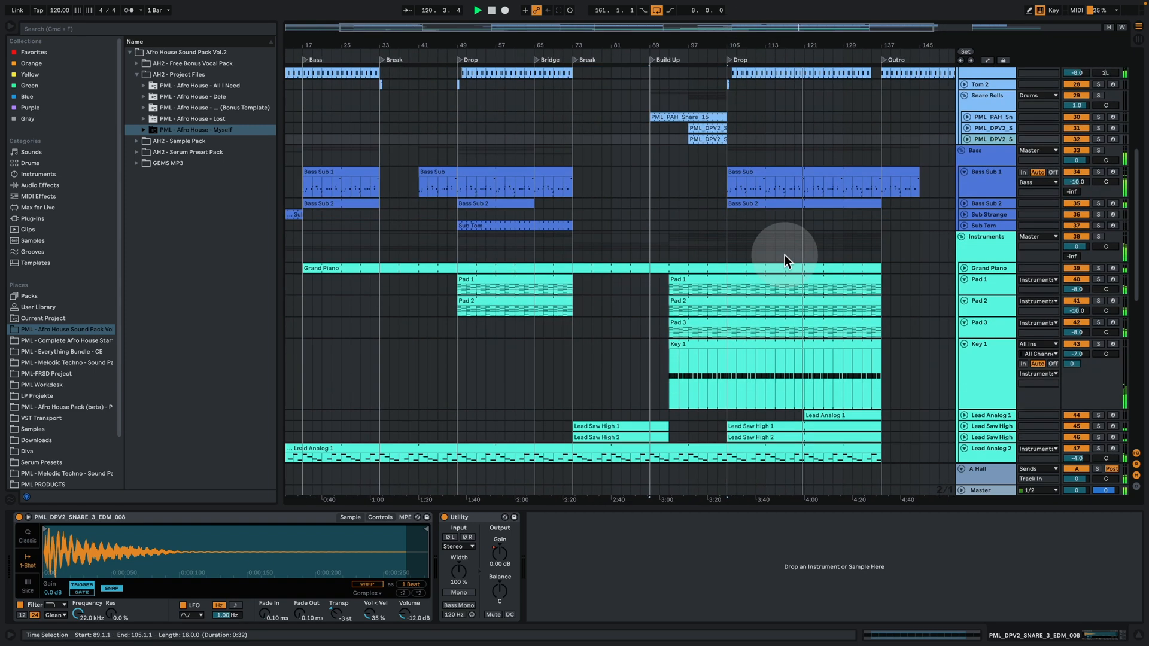
{"action": "scroll", "coordinate": [784, 254], "scroll_direction": "down", "scroll_amount": 2}
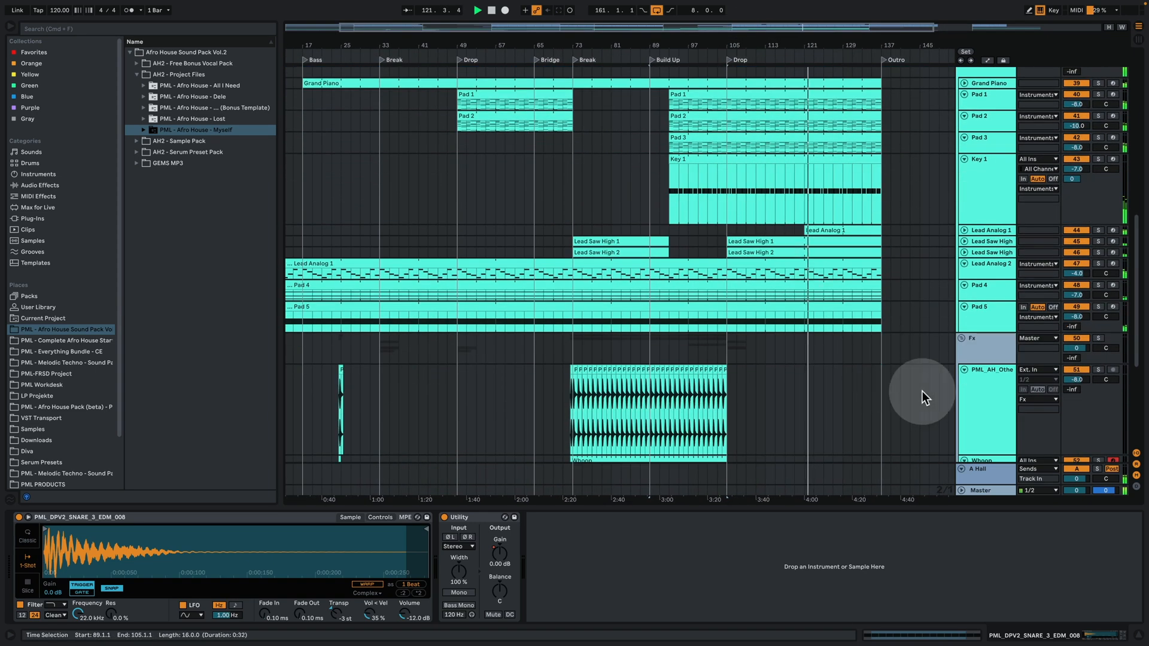
{"action": "double_click", "coordinate": [844, 234]}
{"action": "left_click", "coordinate": [353, 352]}
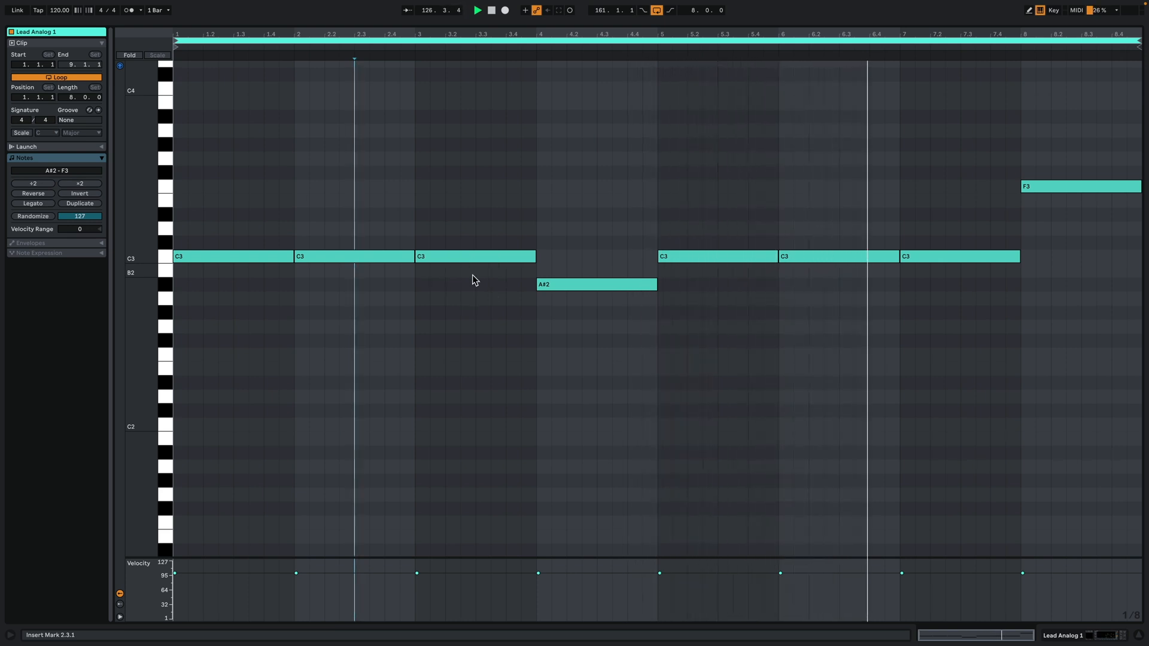
{"action": "left_click", "coordinate": [619, 319]}
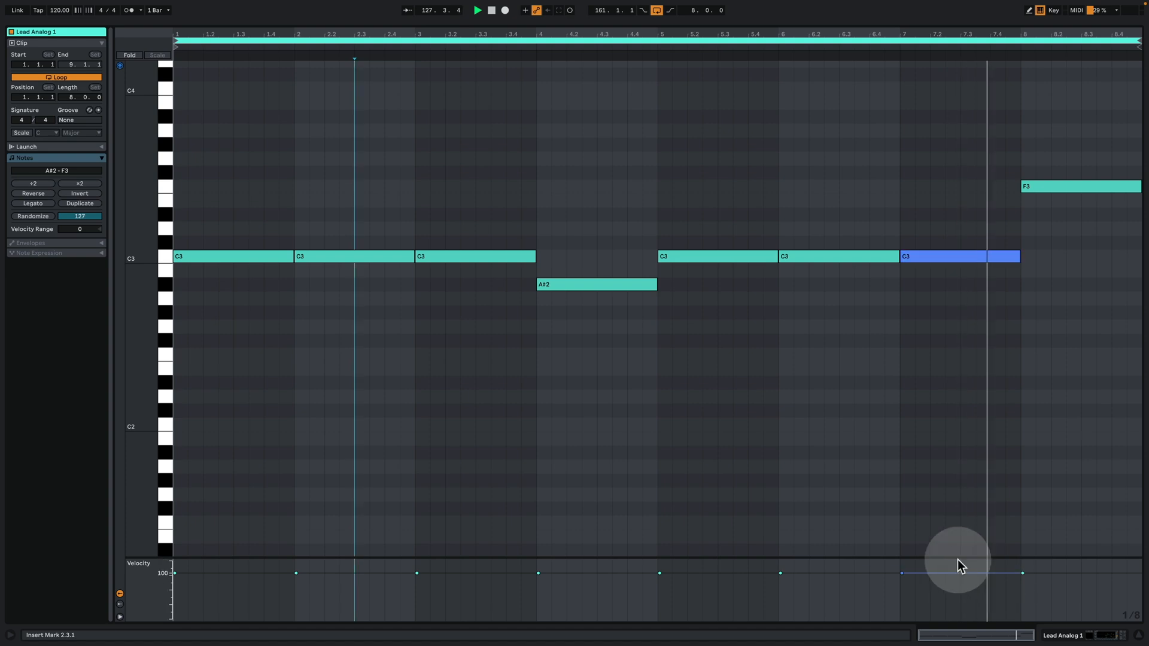
Return to the Lead Analog 1 track's devices, inspect its Serum preset, and close the plug-in window
{"action": "left_click", "coordinate": [1079, 636]}
{"action": "left_click", "coordinate": [249, 323]}
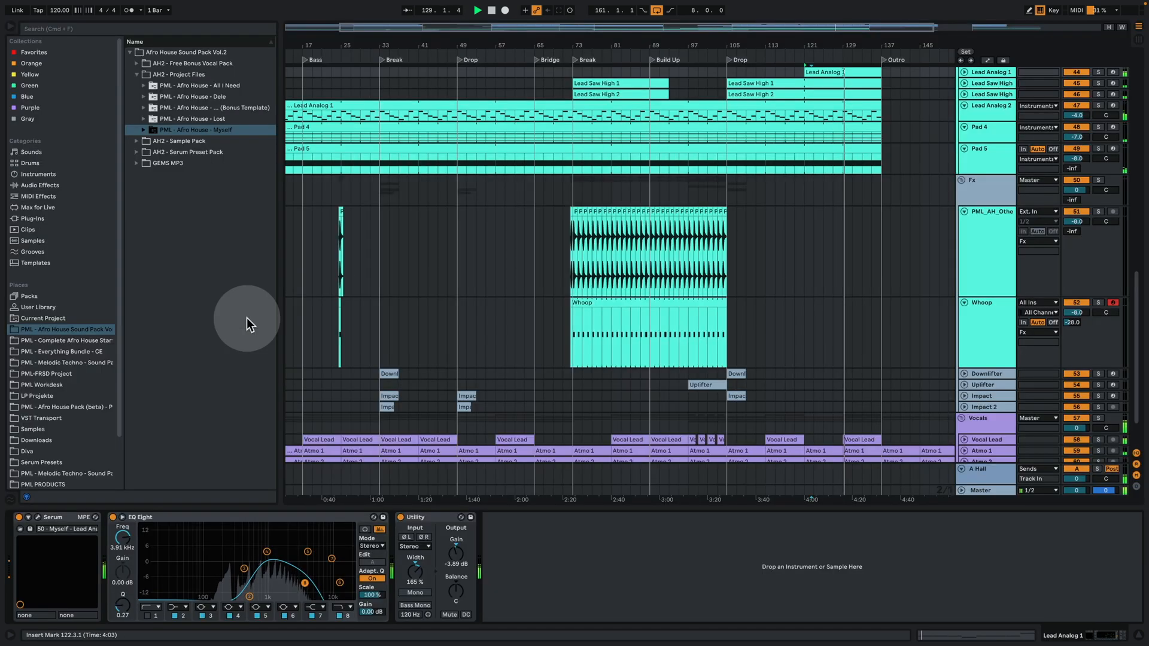
{"action": "left_click", "coordinate": [38, 517]}
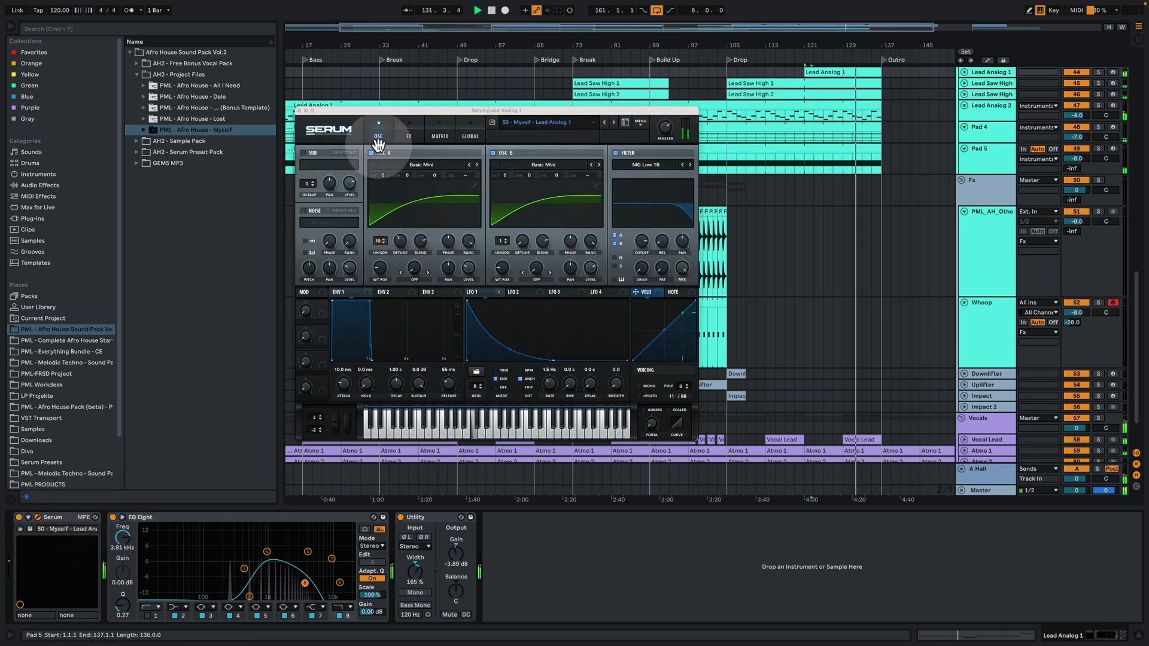
{"action": "left_click", "coordinate": [299, 111]}
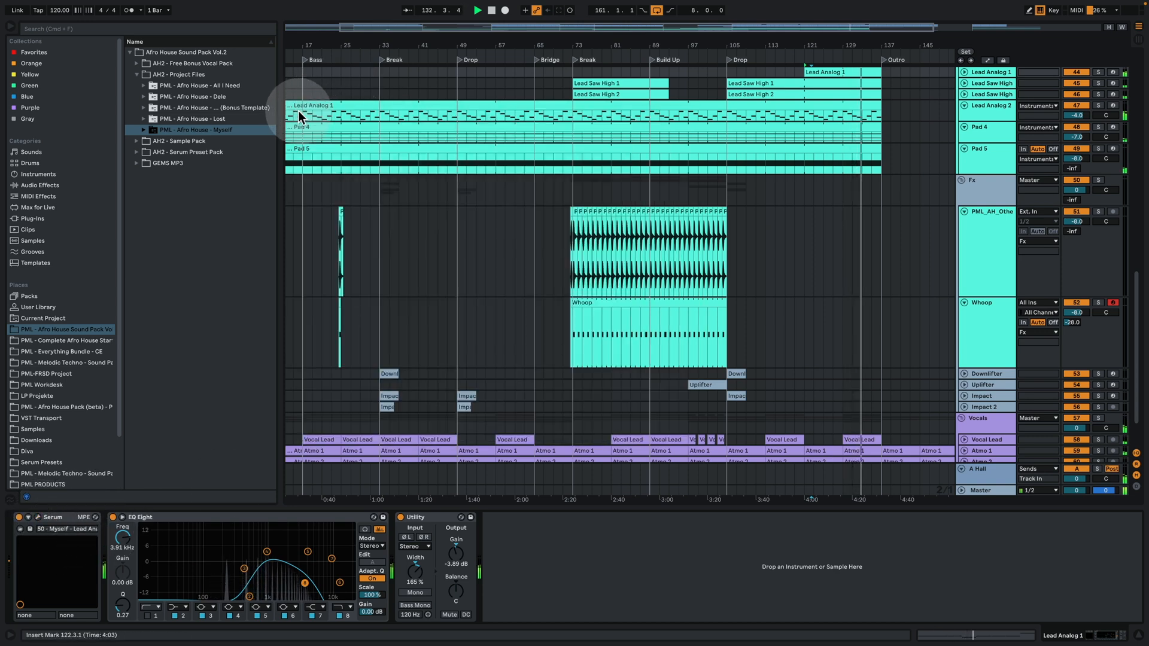
Hide the device view and reduce the heights of the PML_AH_Other sample track and the Whoop track
{"action": "scroll", "coordinate": [614, 208], "scroll_direction": "up", "scroll_amount": 3}
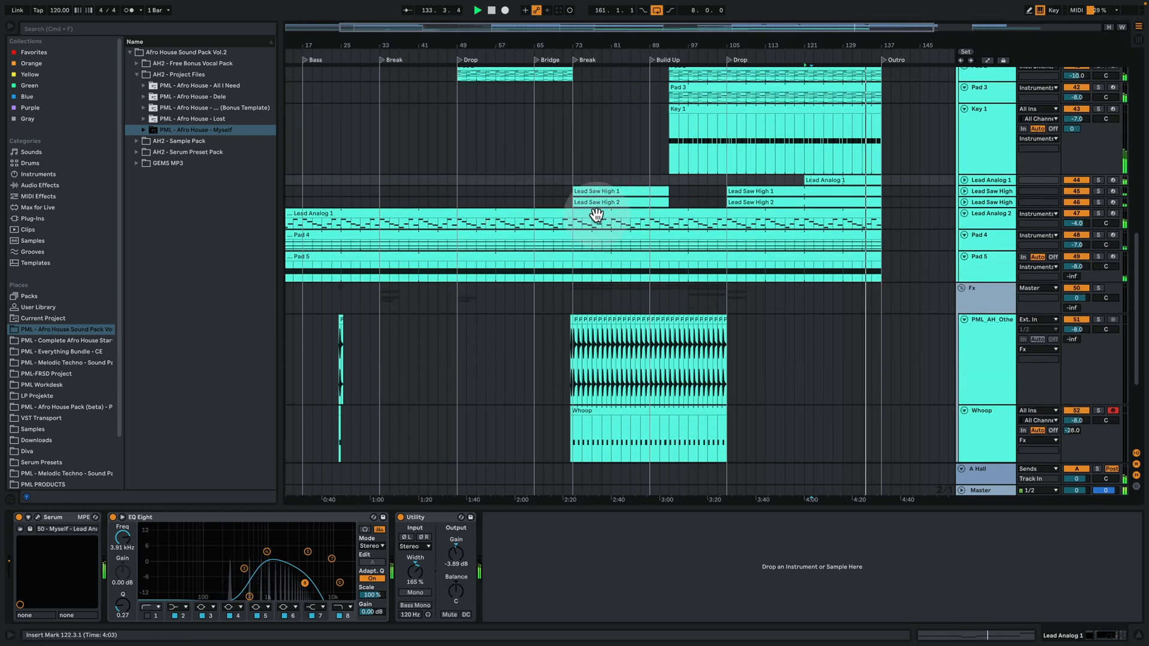
{"action": "left_click", "coordinate": [1138, 635]}
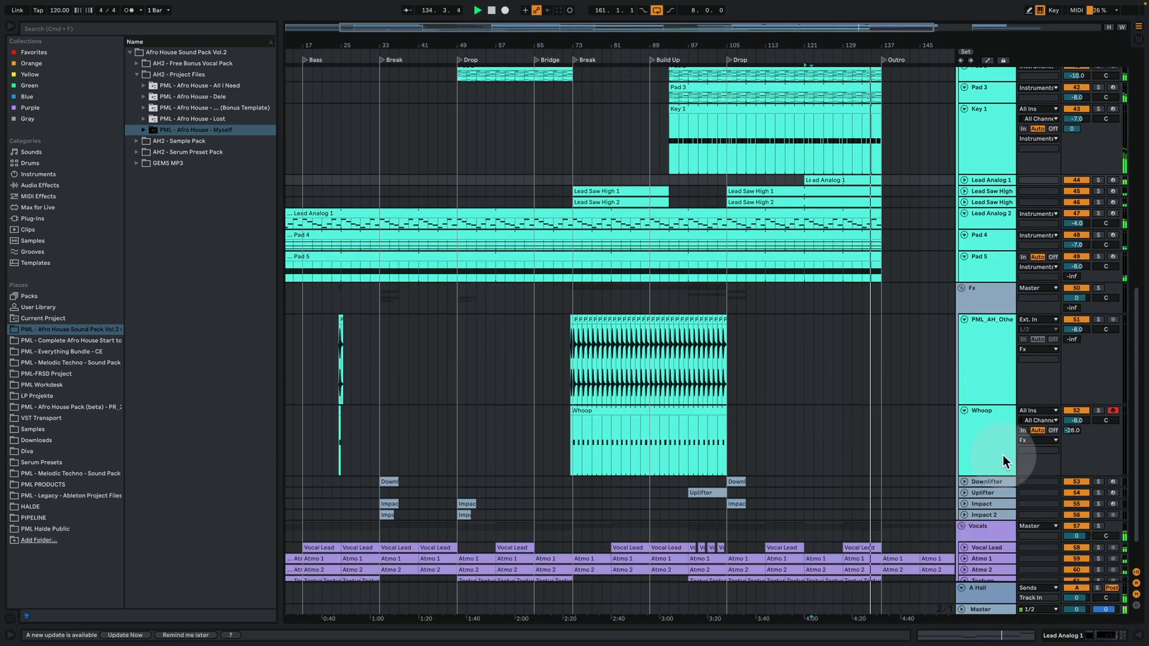
{"action": "left_click_drag", "start_coordinate": [1000, 404], "coordinate": [1011, 359]}
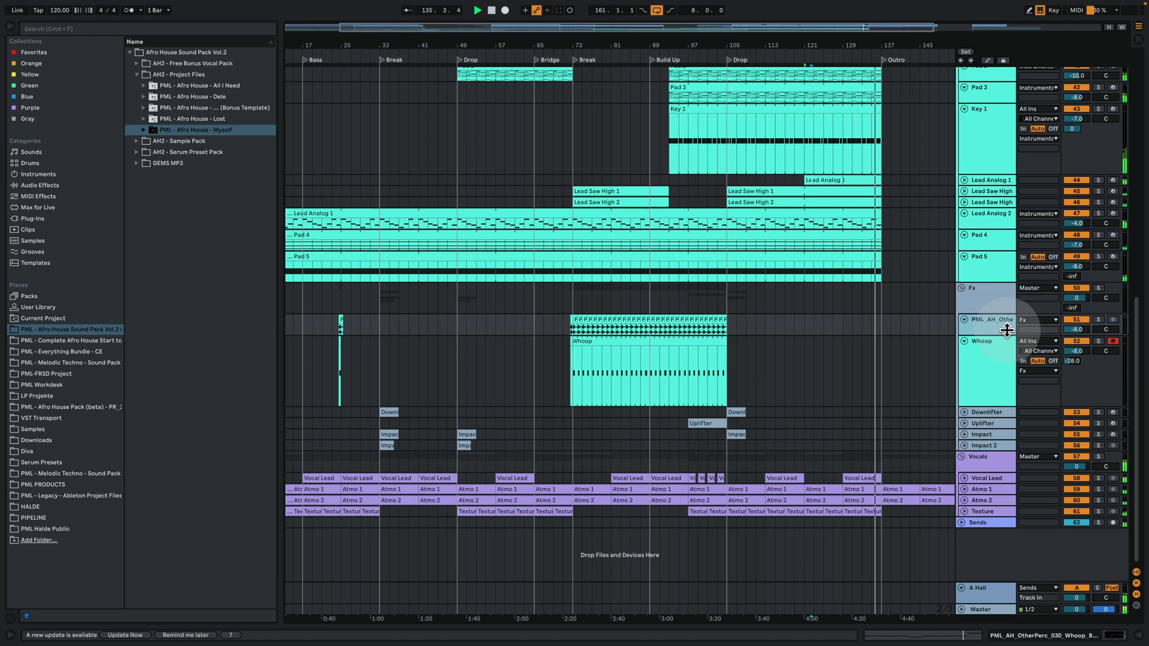
{"action": "left_click_drag", "start_coordinate": [993, 405], "coordinate": [993, 357]}
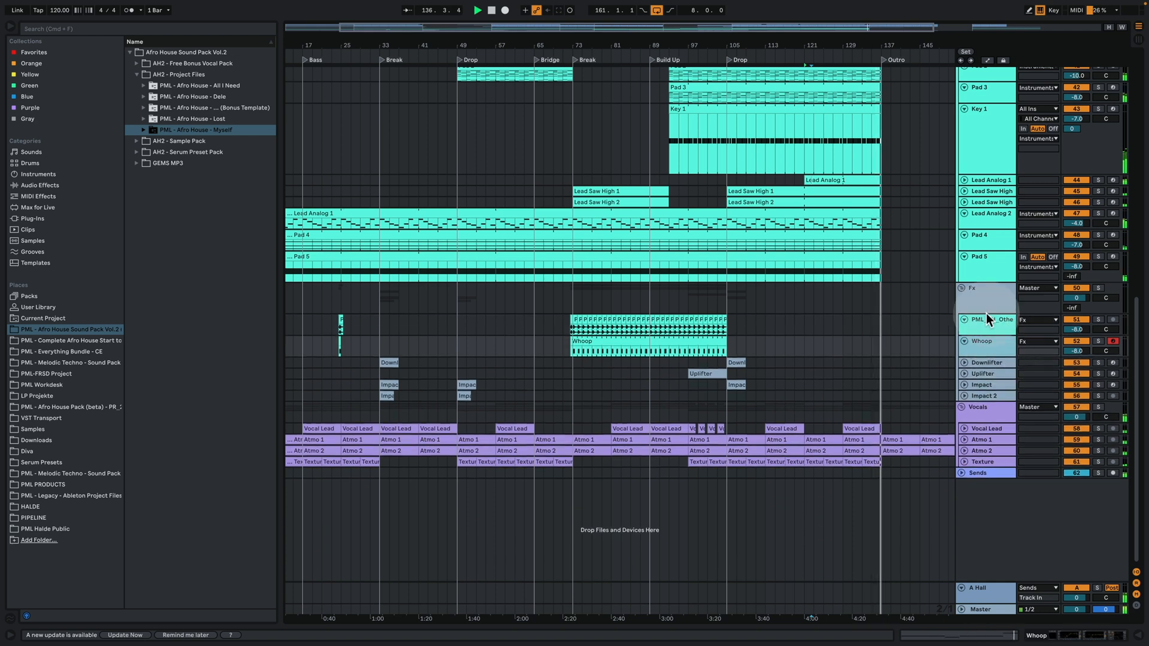
View the Bass group's effect chain of EQ Eight, Saturator and two Sidechain compressors
{"action": "scroll", "coordinate": [878, 281], "scroll_direction": "up", "scroll_amount": 3}
{"action": "left_click_drag", "start_coordinate": [854, 44], "coordinate": [746, 45]}
{"action": "scroll", "coordinate": [841, 314], "scroll_direction": "up", "scroll_amount": 5}
{"action": "scroll", "coordinate": [841, 314], "scroll_direction": "up", "scroll_amount": 5}
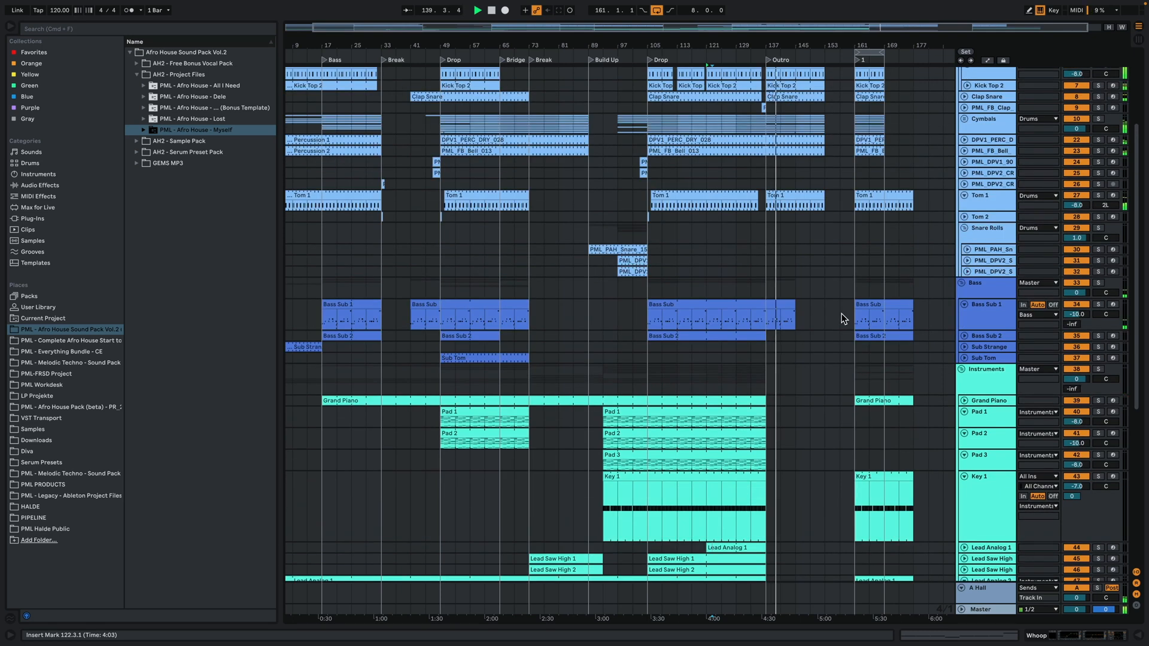
{"action": "left_click", "coordinate": [878, 180]}
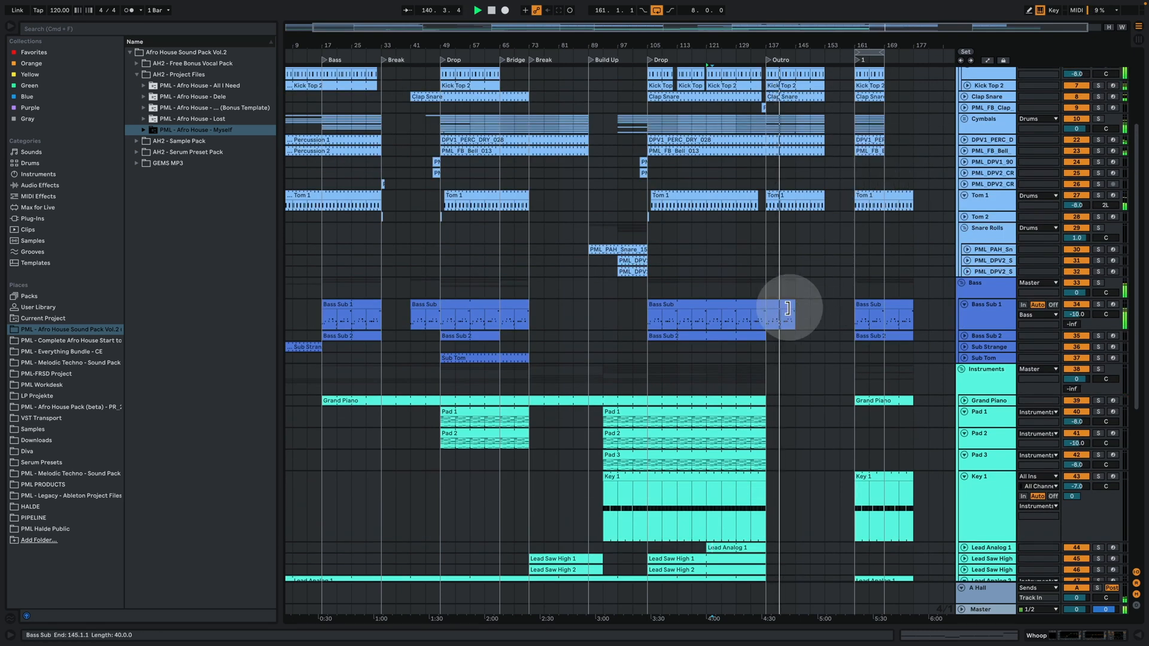
{"action": "double_click", "coordinate": [983, 286]}
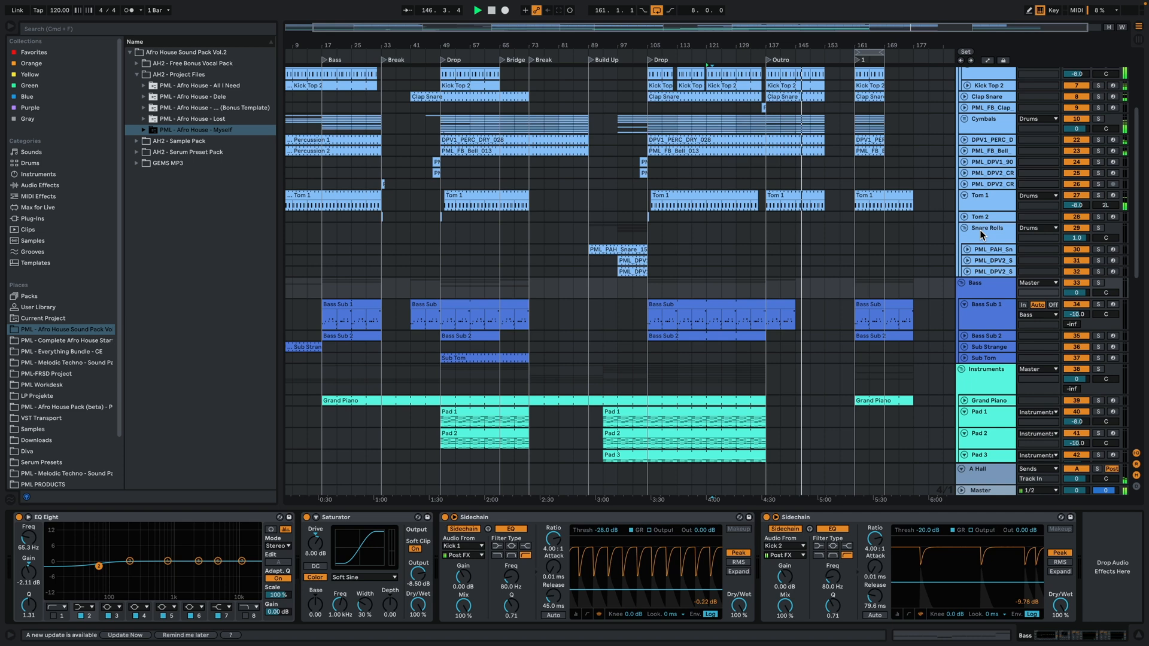
Fold the Kick 1 and Kick 2 groups inside the Drums group
{"action": "scroll", "coordinate": [911, 263], "scroll_direction": "up", "scroll_amount": 4}
{"action": "scroll", "coordinate": [961, 215], "scroll_direction": "up", "scroll_amount": 3}
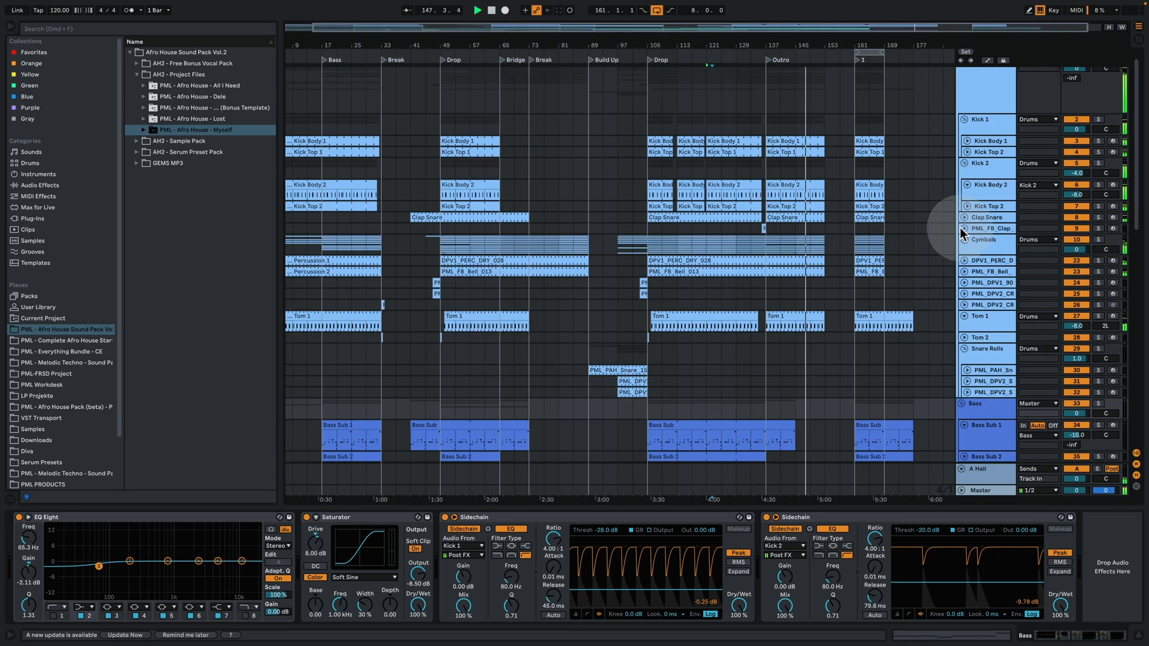
{"action": "left_click", "coordinate": [964, 120]}
{"action": "left_click", "coordinate": [965, 131]}
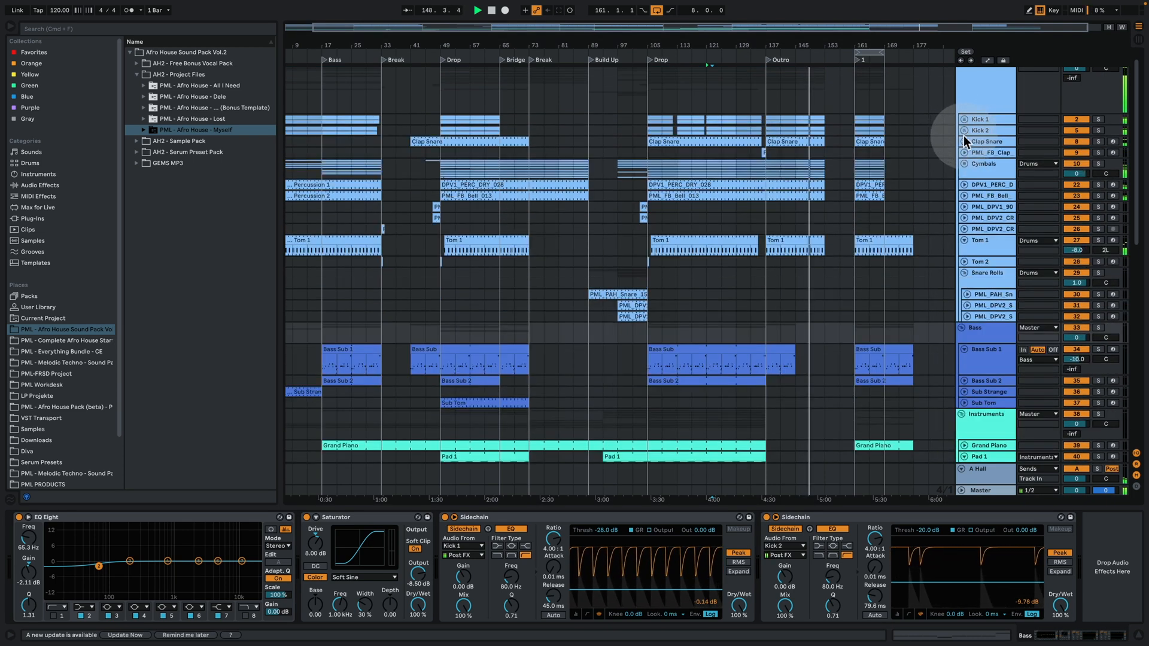
{"action": "scroll", "coordinate": [918, 251], "scroll_direction": "up", "scroll_amount": 1}
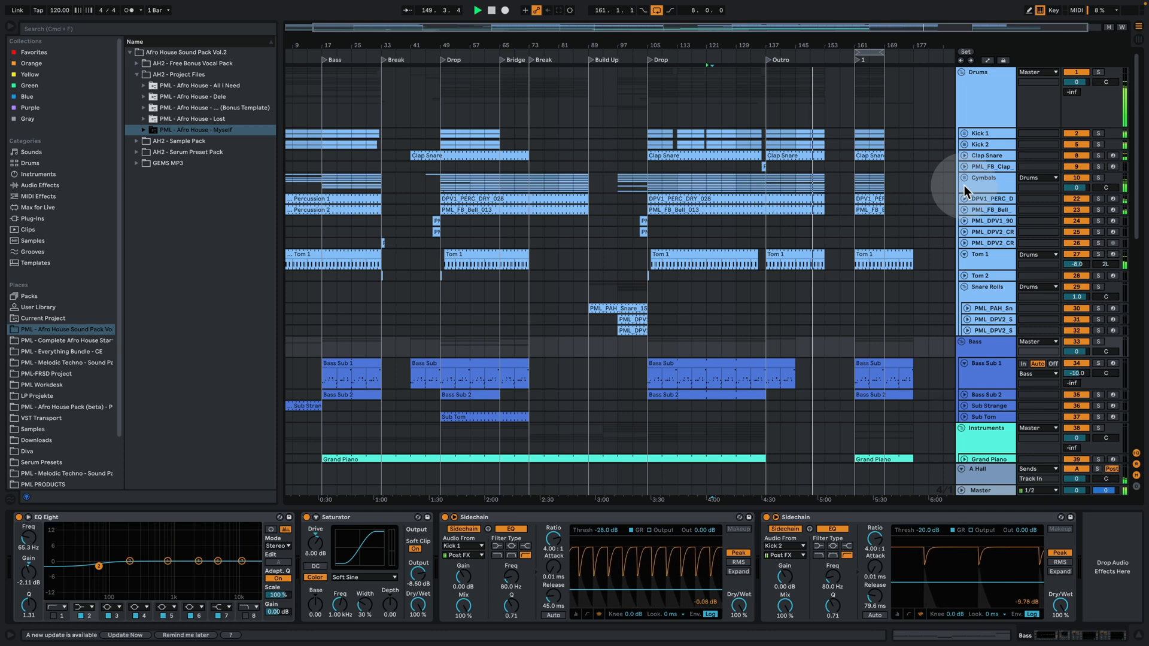